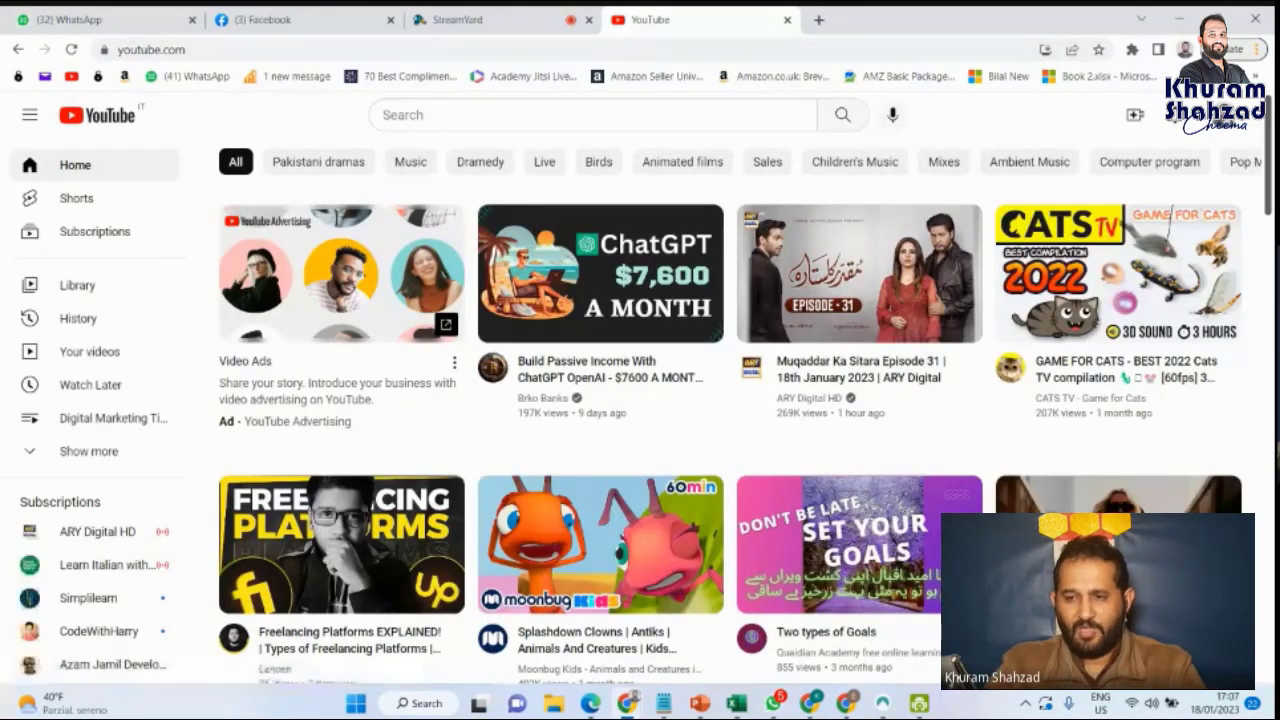
Open YouTube Studio for the signed-in channel
click(1220, 114)
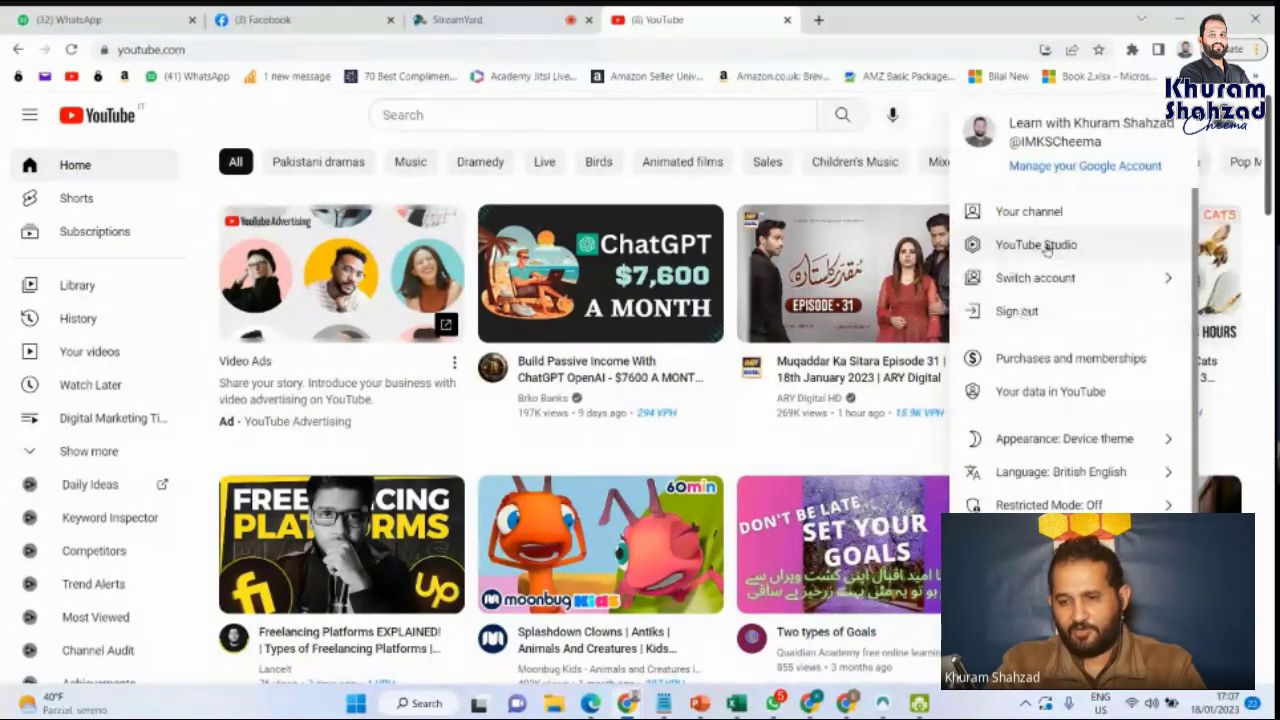
click(1045, 248)
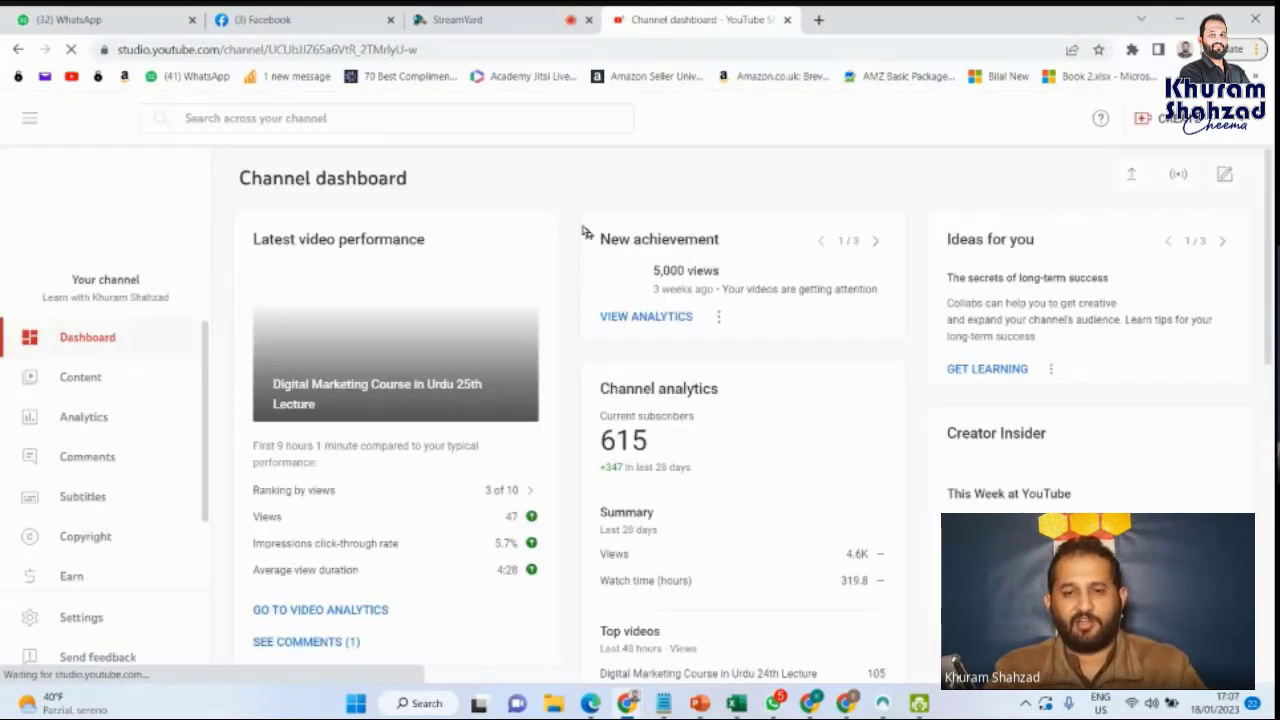
click(18, 322)
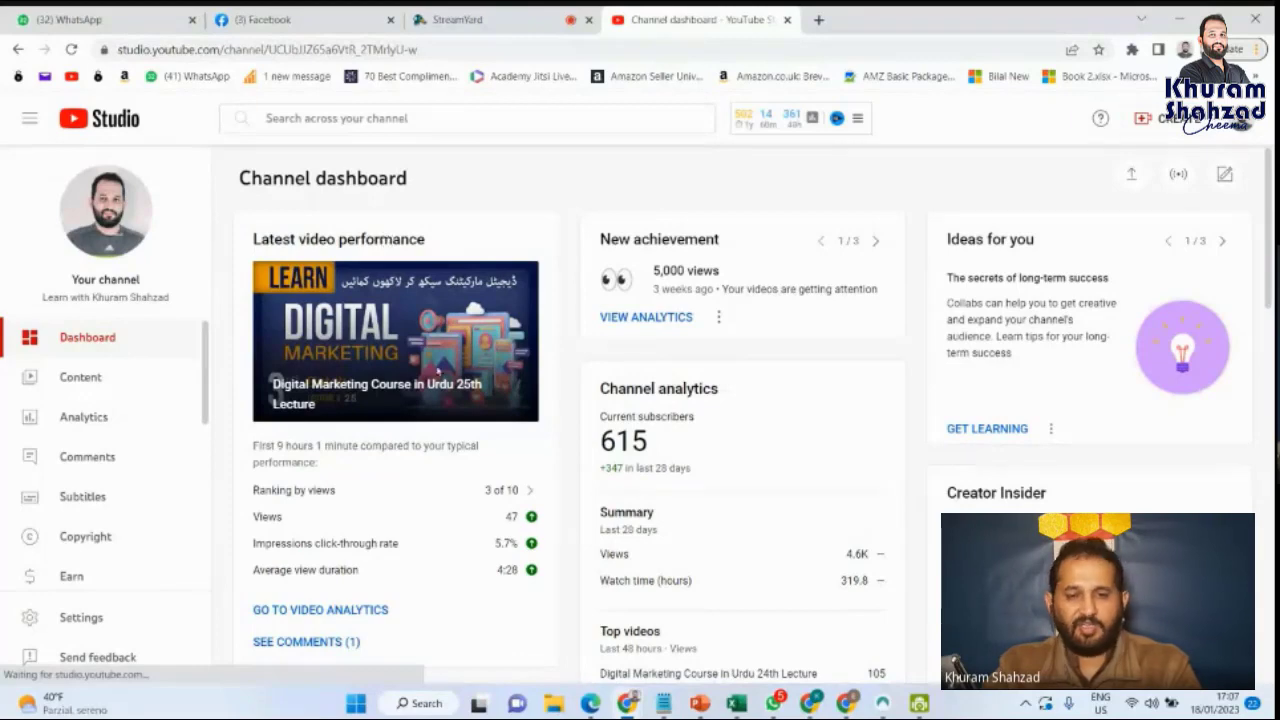
Check the latest video performance on the channel dashboard and decline the incoming WhatsApp video call
scroll(440, 380, down, 2)
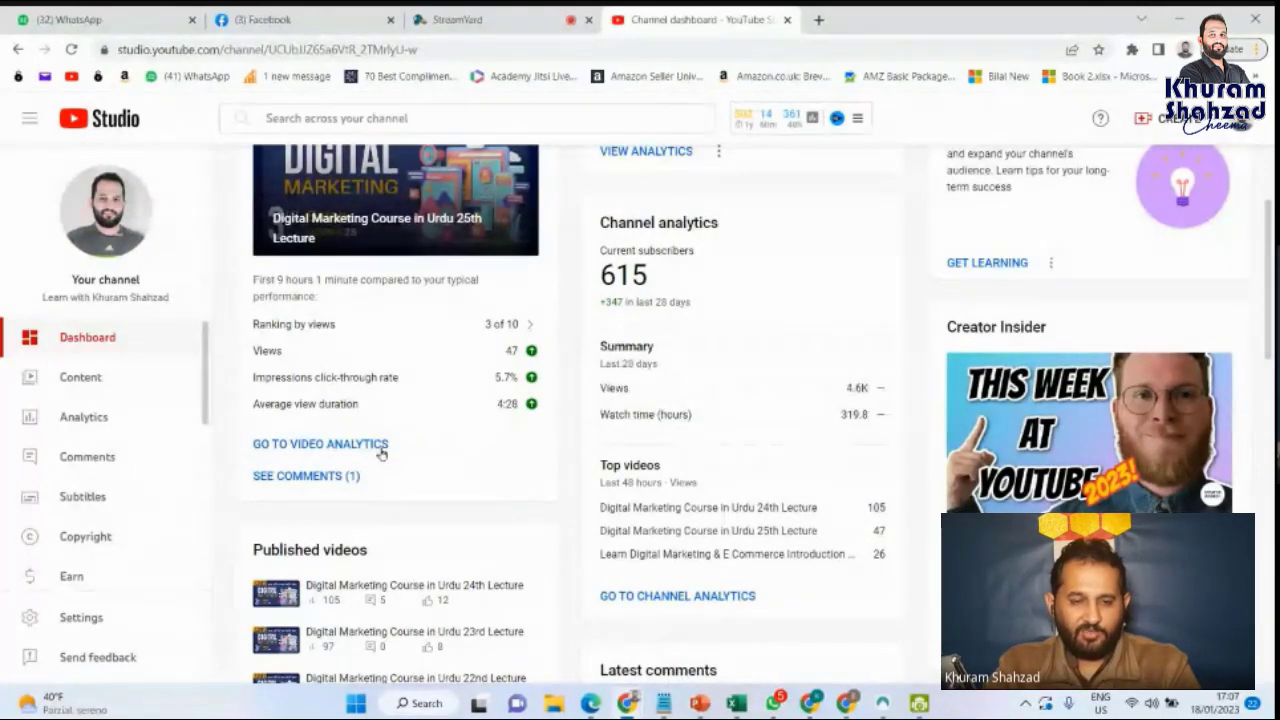
scroll(380, 453, up, 2)
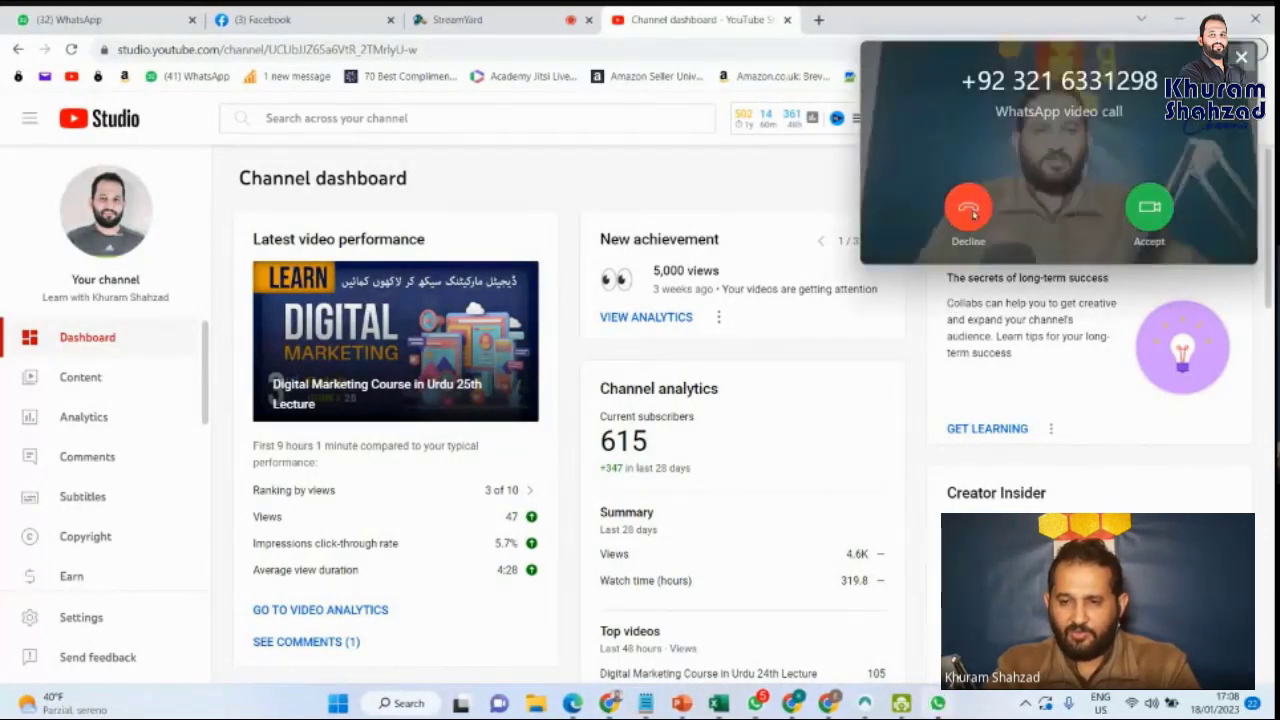
click(970, 210)
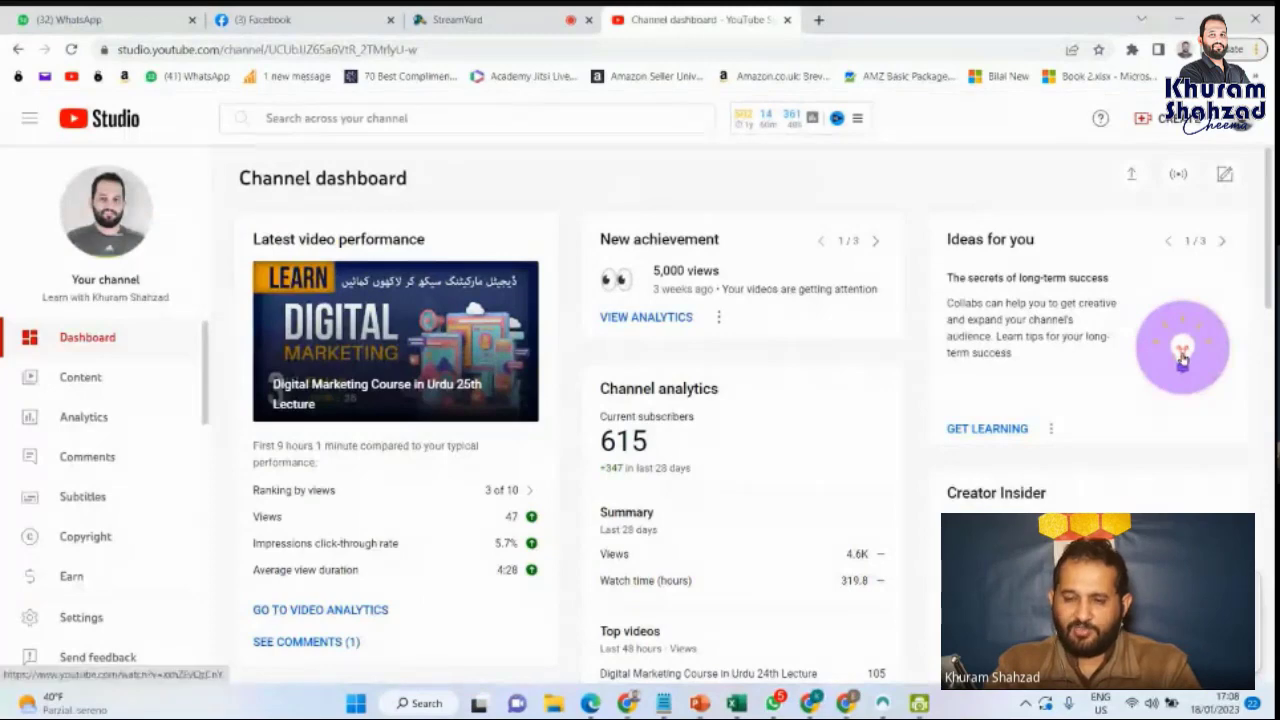
Examine the dashboard's channel analytics, top videos, published videos, latest comments, recent subscribers and latest video performance
scroll(931, 360, down, 1)
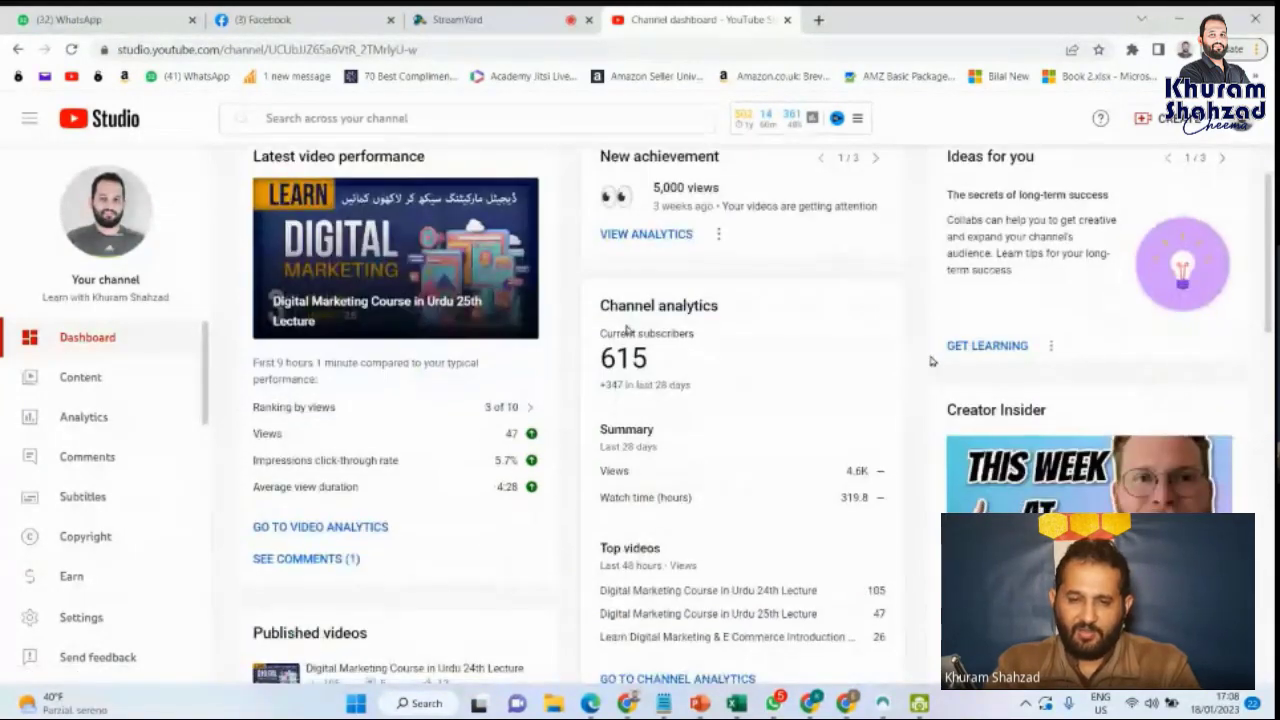
scroll(641, 309, down, 1)
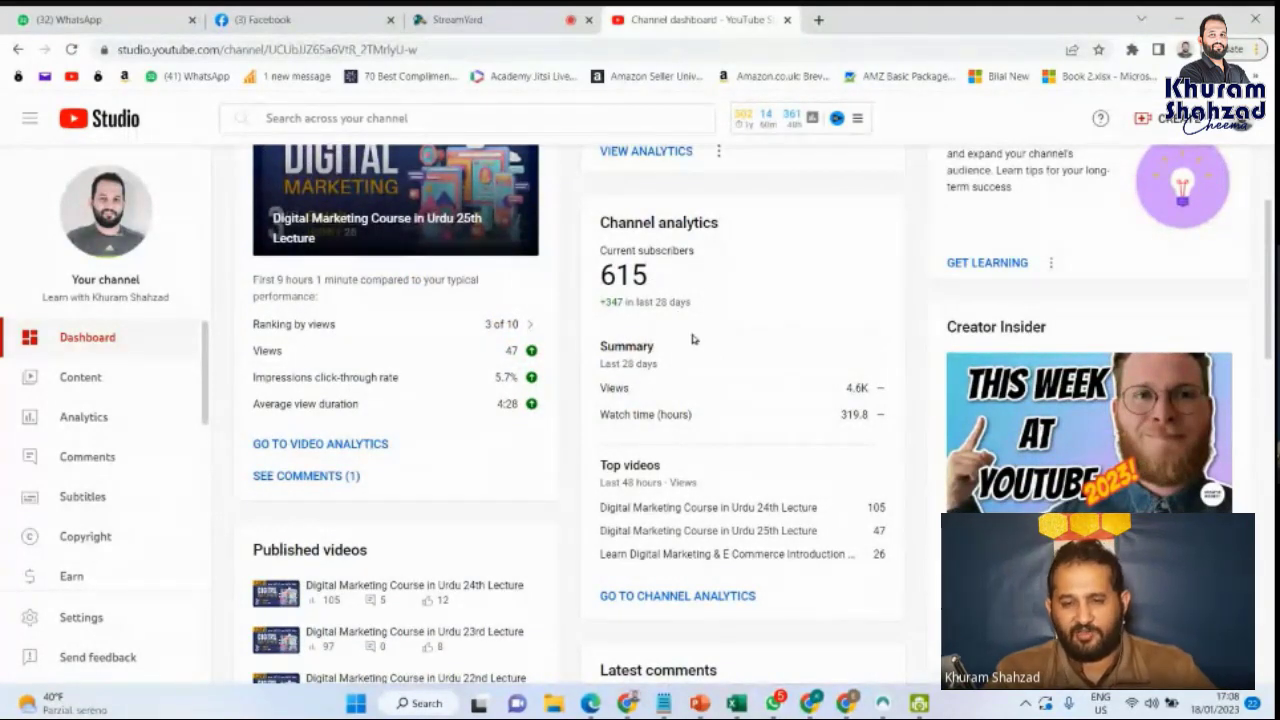
scroll(693, 340, down, 1)
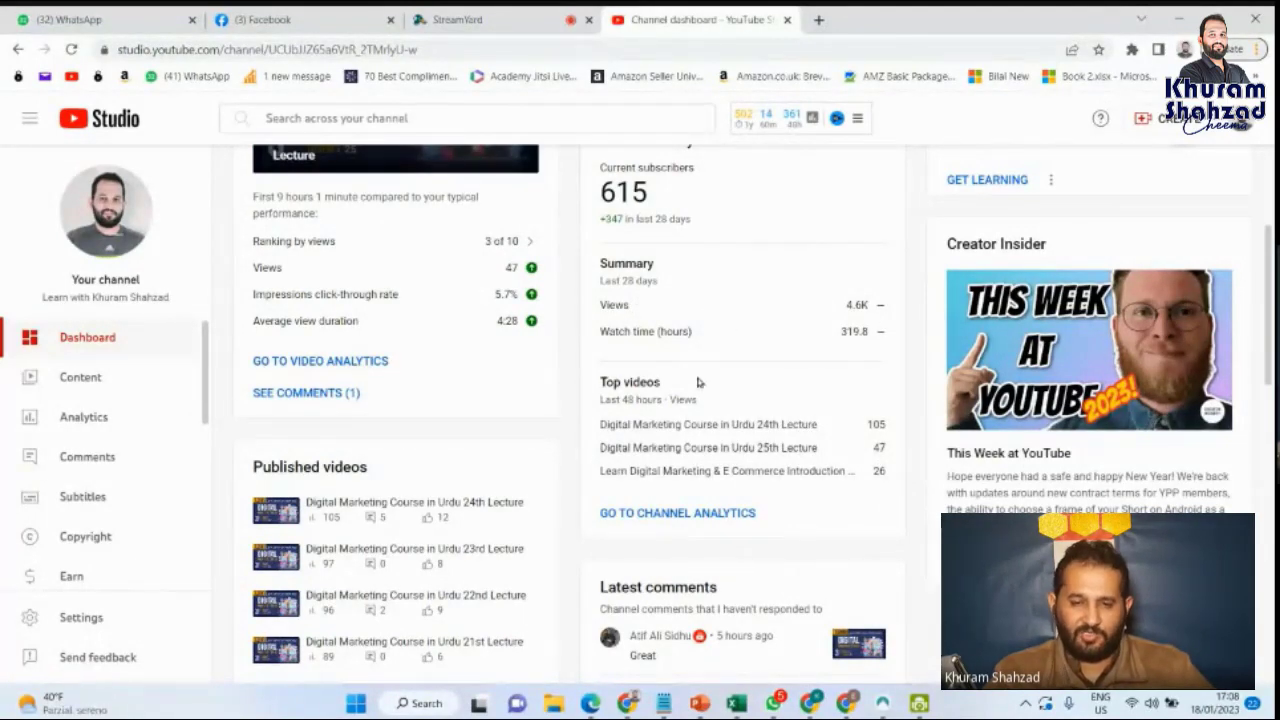
scroll(698, 382, down, 2)
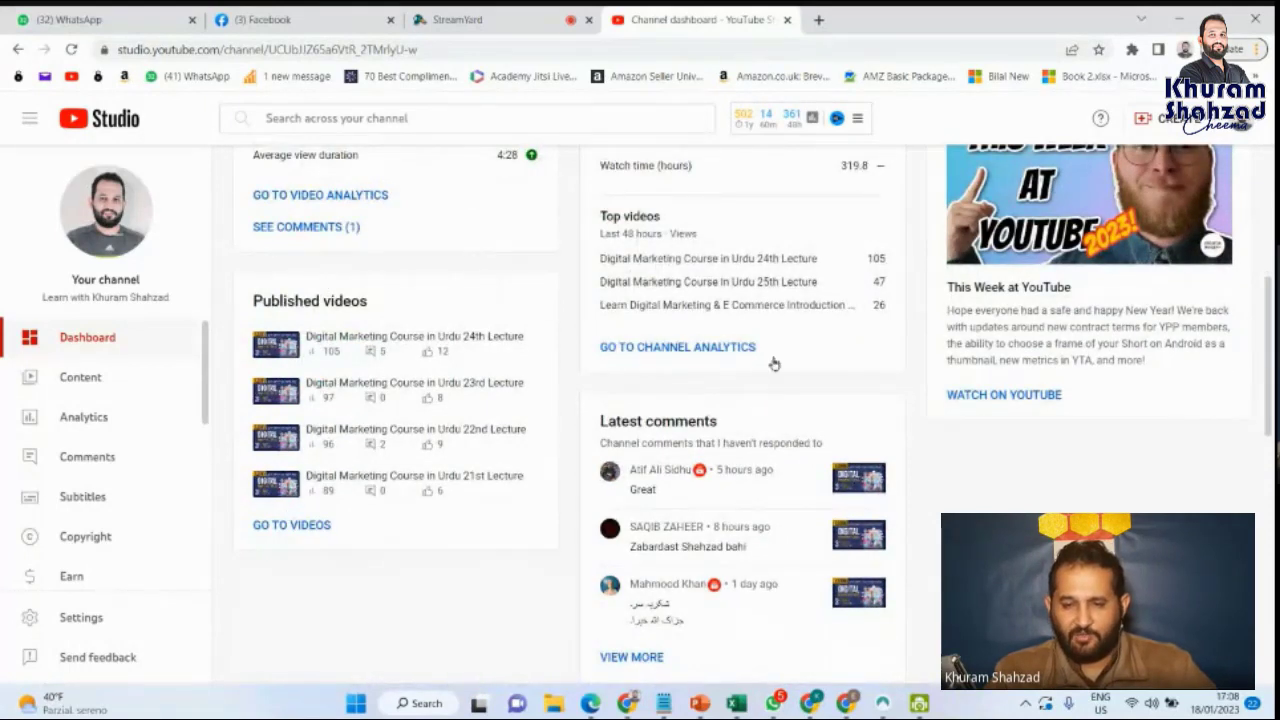
scroll(772, 362, down, 1)
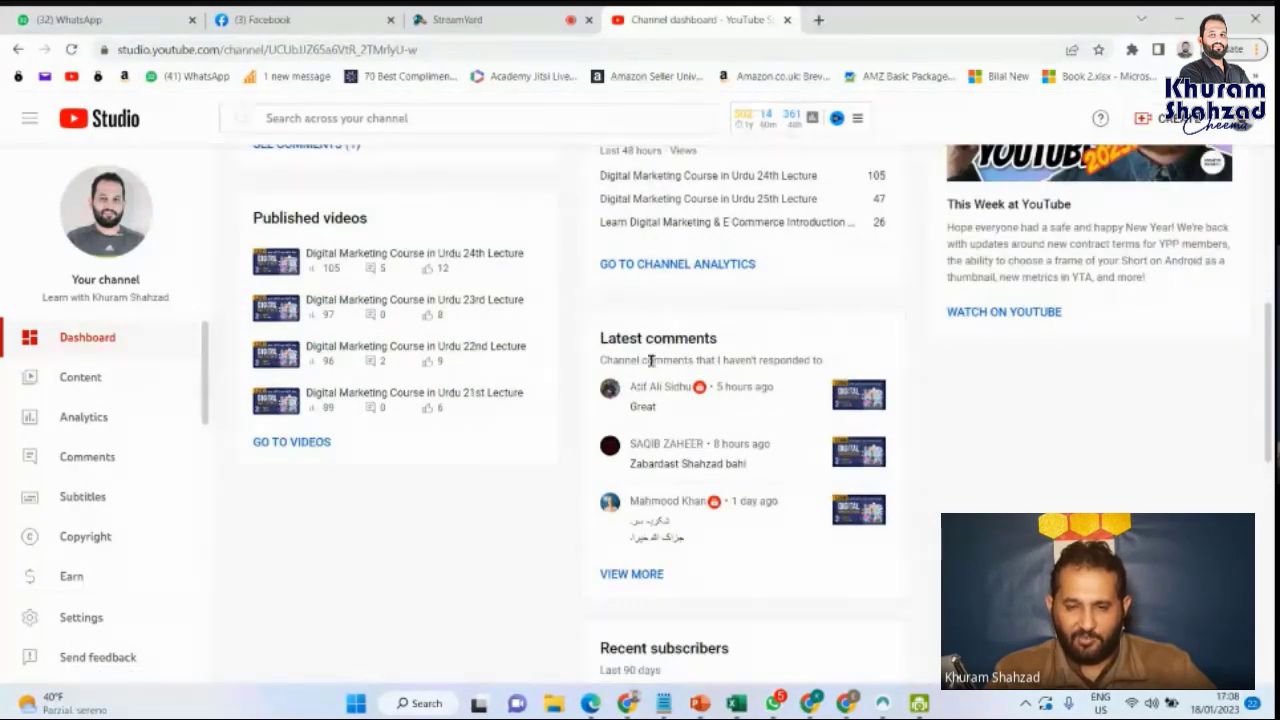
scroll(716, 511, down, 4)
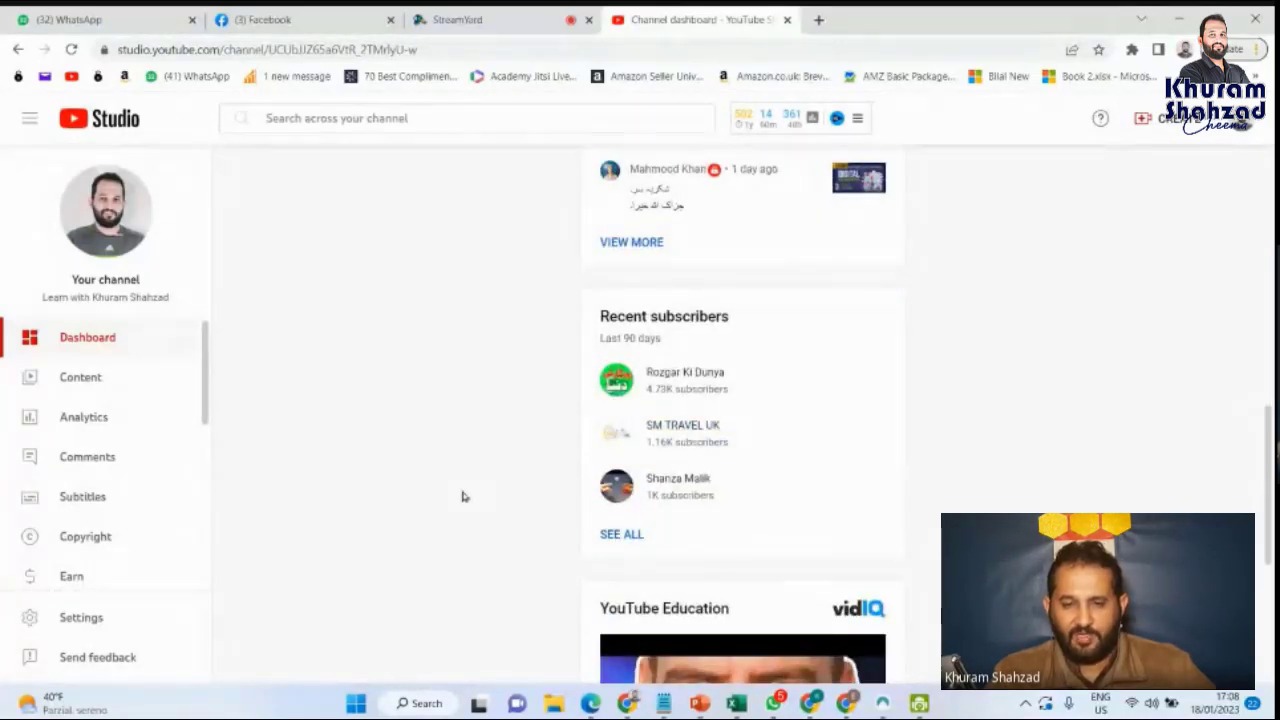
scroll(411, 505, down, 2)
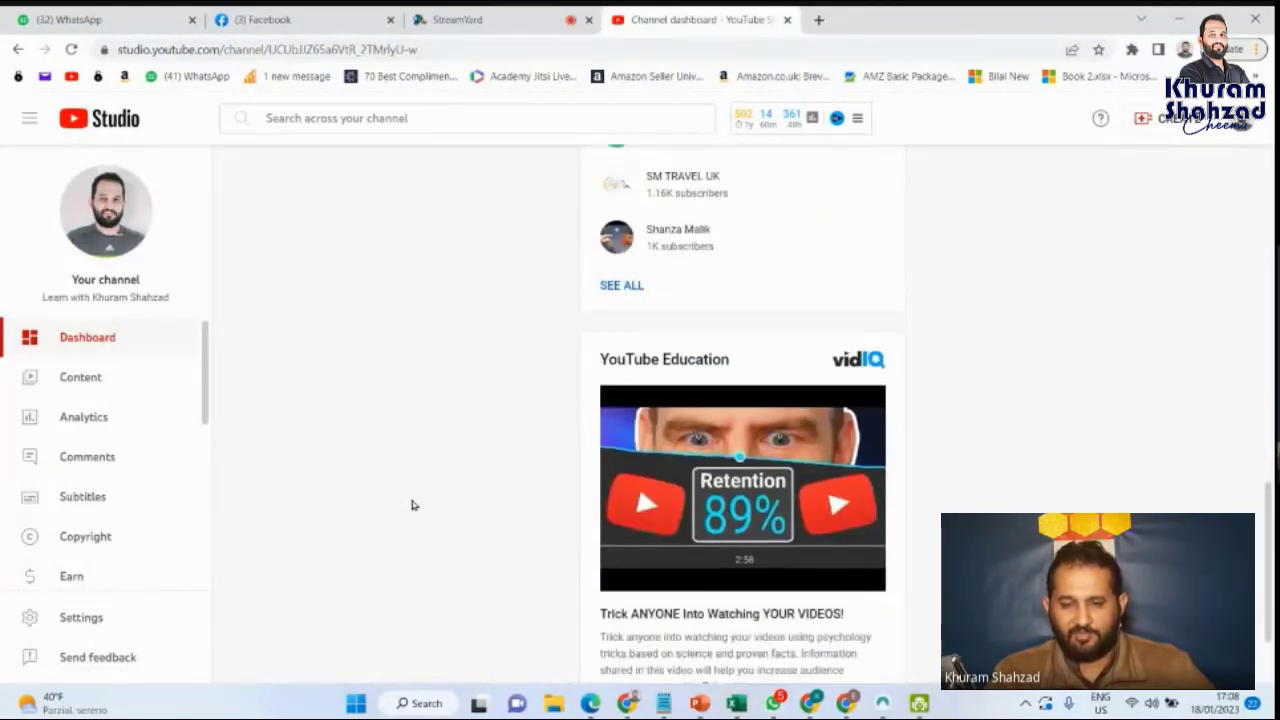
scroll(411, 505, up, 6)
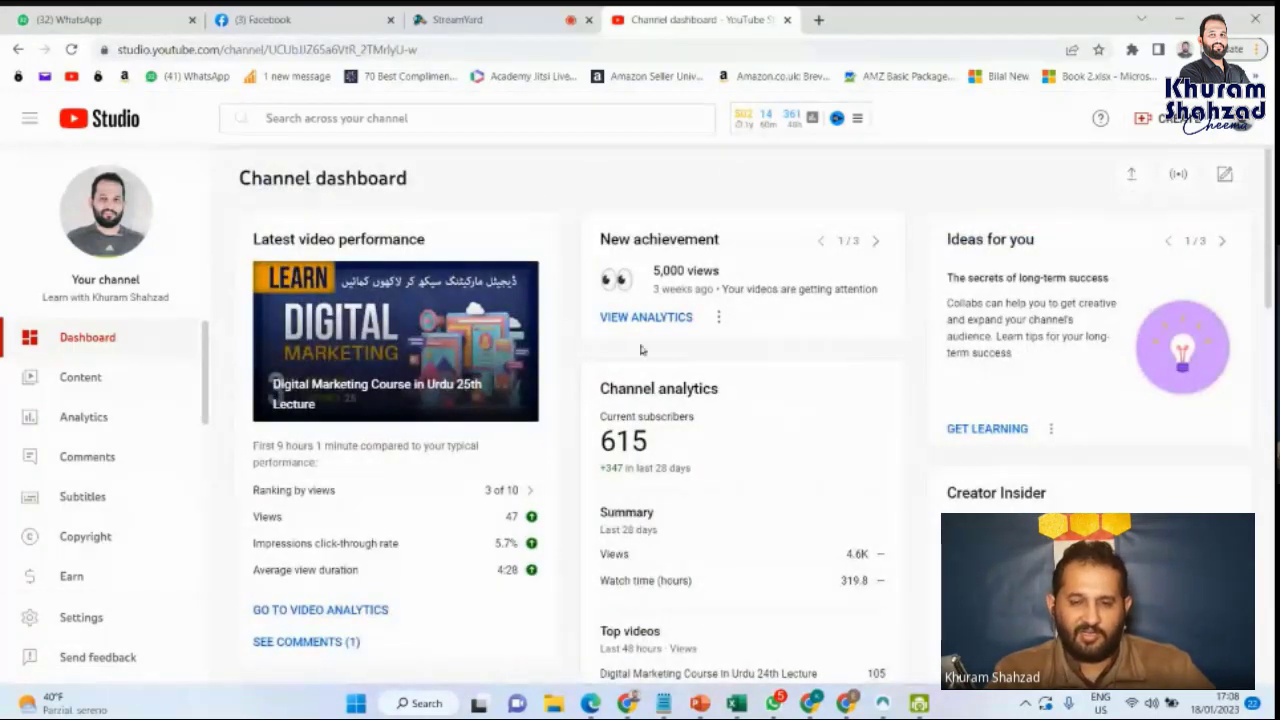
scroll(675, 380, down, 1)
scroll(675, 380, down, 1)
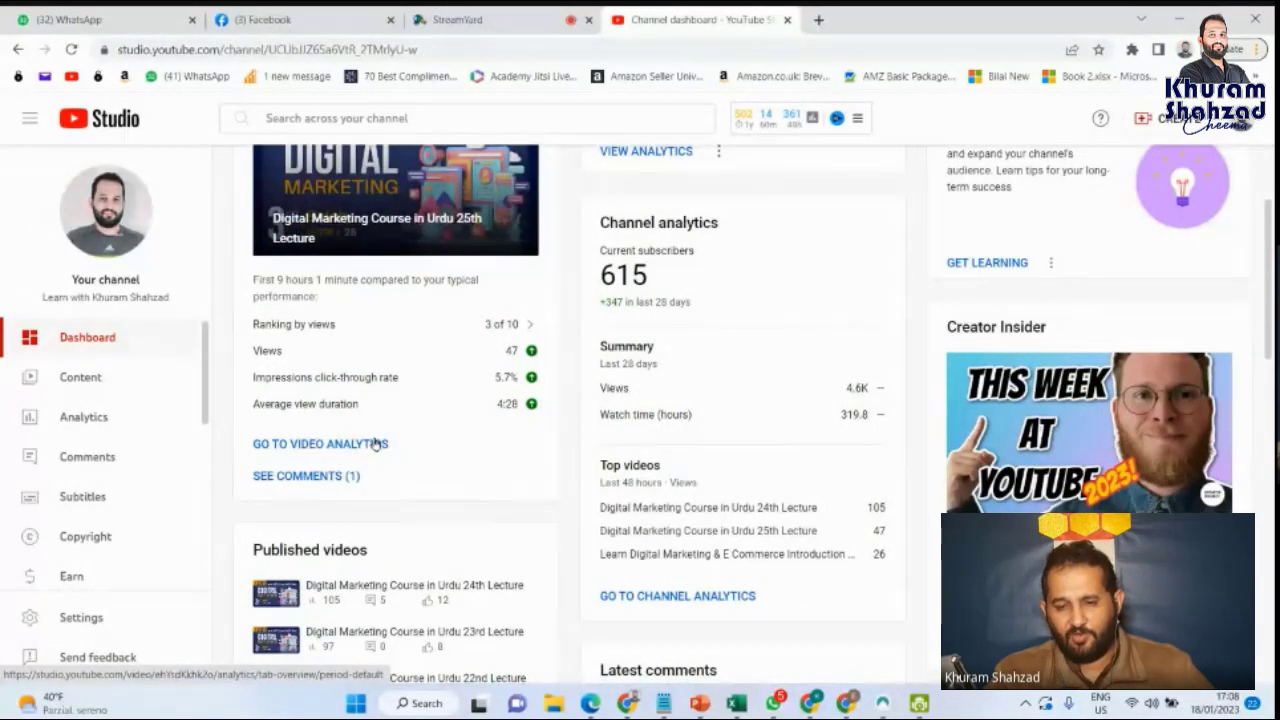
scroll(375, 443, down, 1)
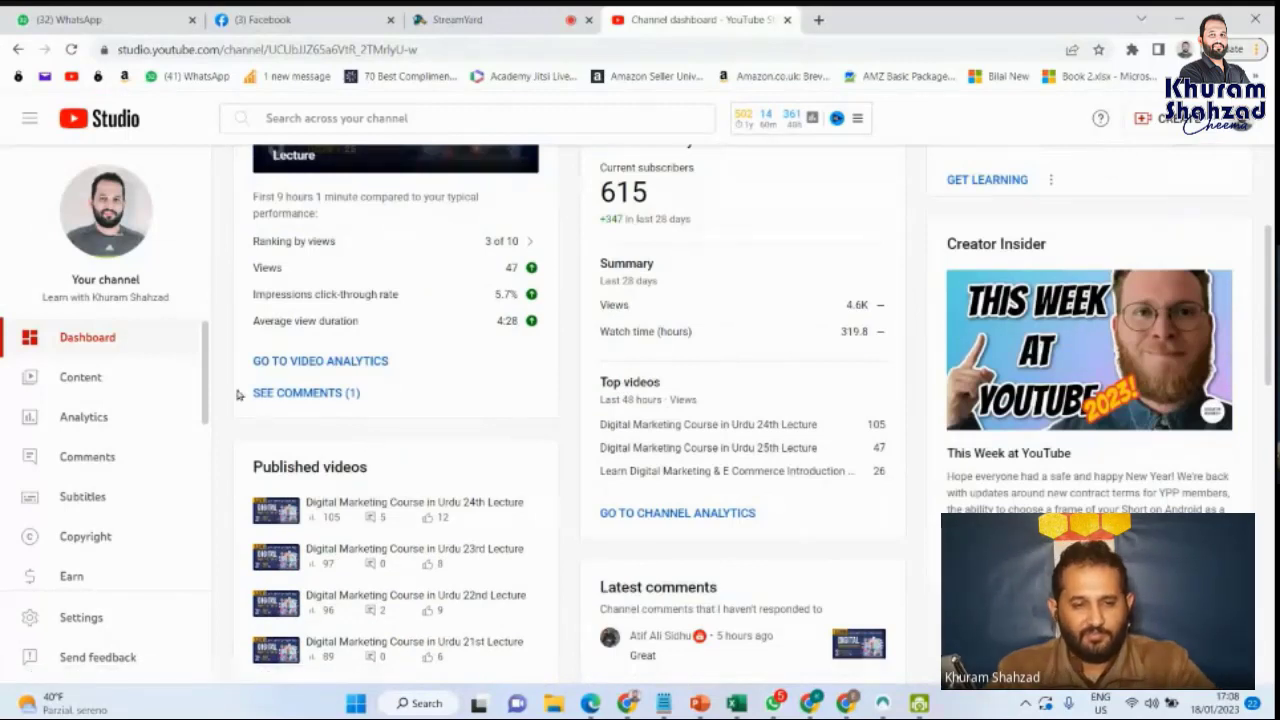
Open the channel content list and look through the uploaded videos
click(90, 377)
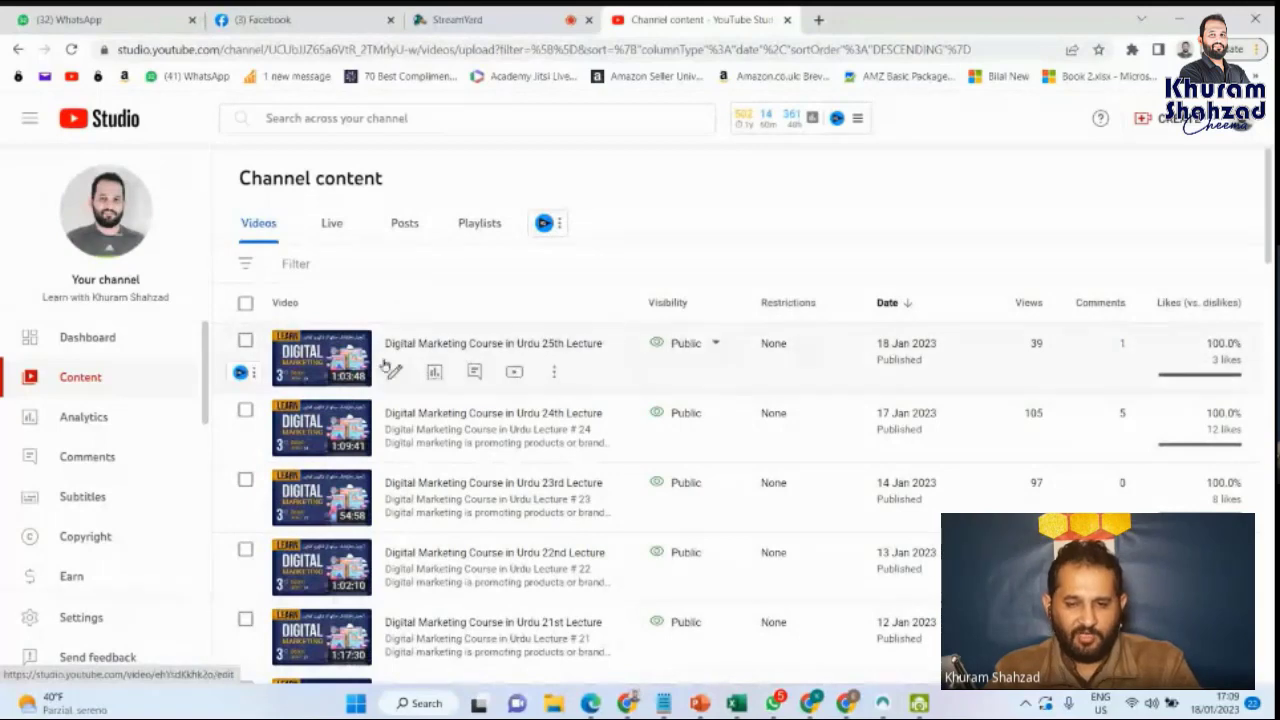
scroll(390, 437, down, 3)
scroll(390, 437, down, 10)
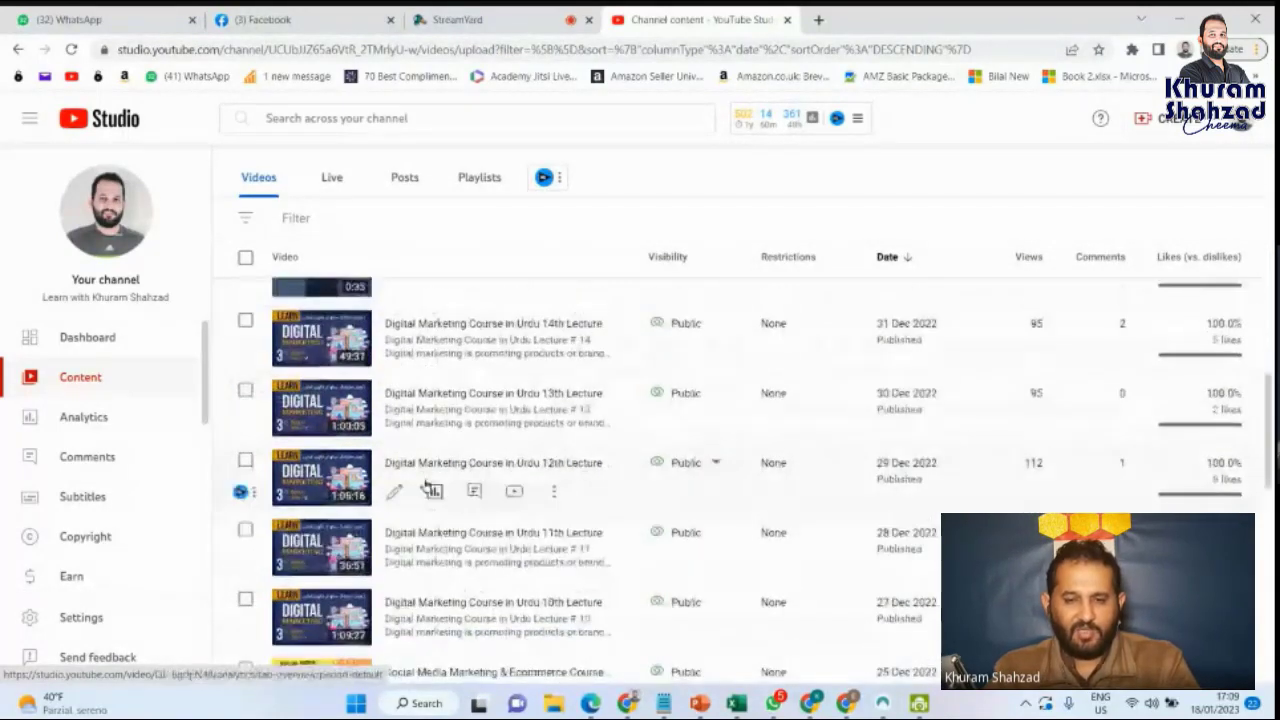
scroll(425, 483, up, 15)
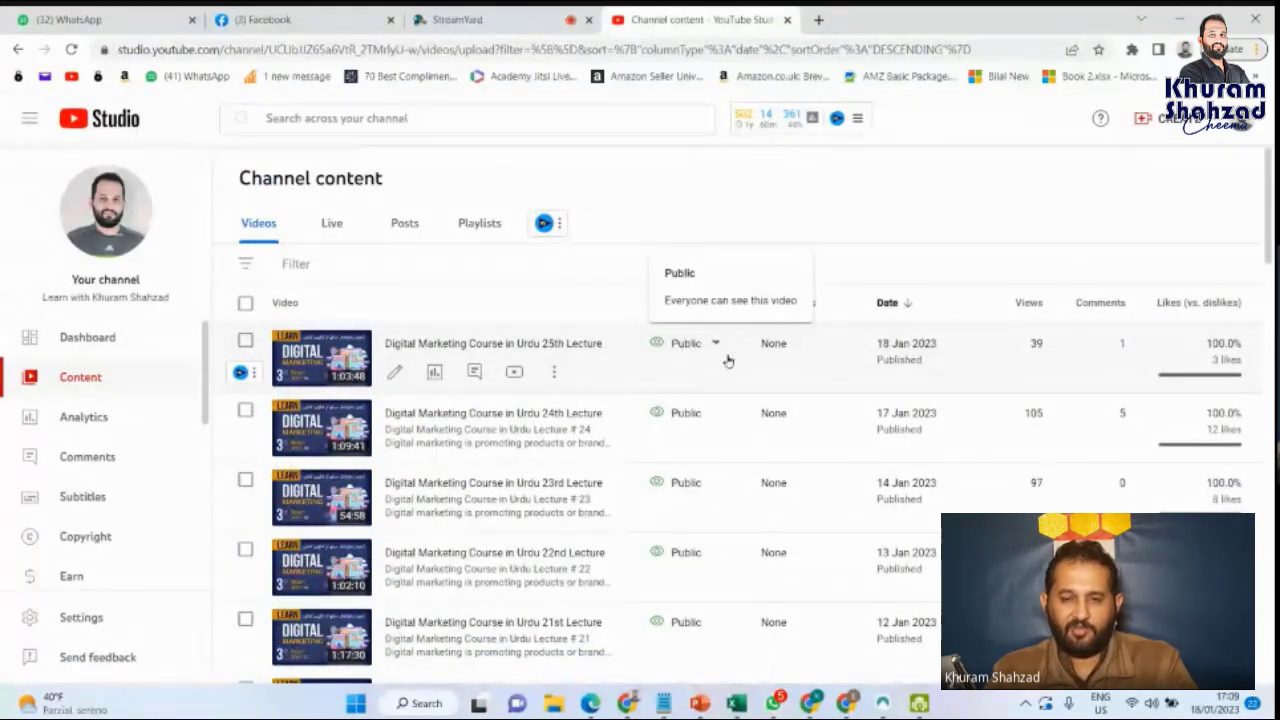
View the visibility options of the Digital Marketing Course in Urdu 25th Lecture video without changing them, and check its comments and likes
click(715, 343)
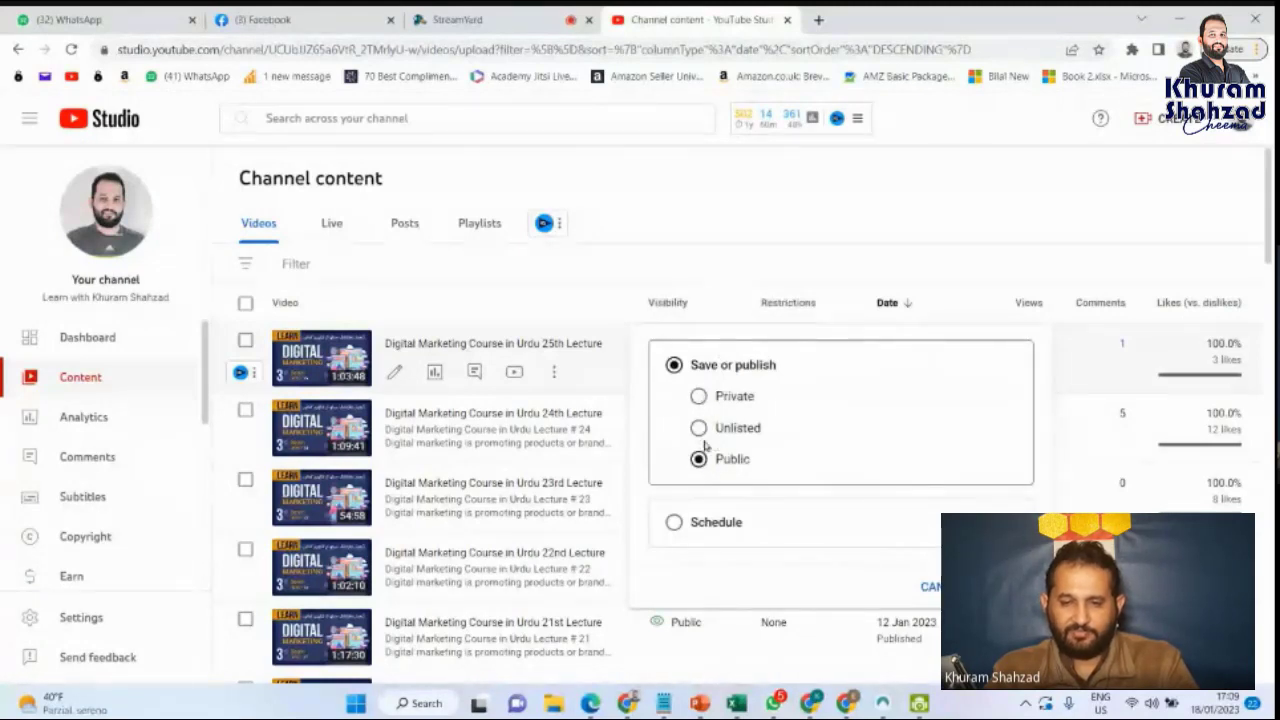
click(722, 294)
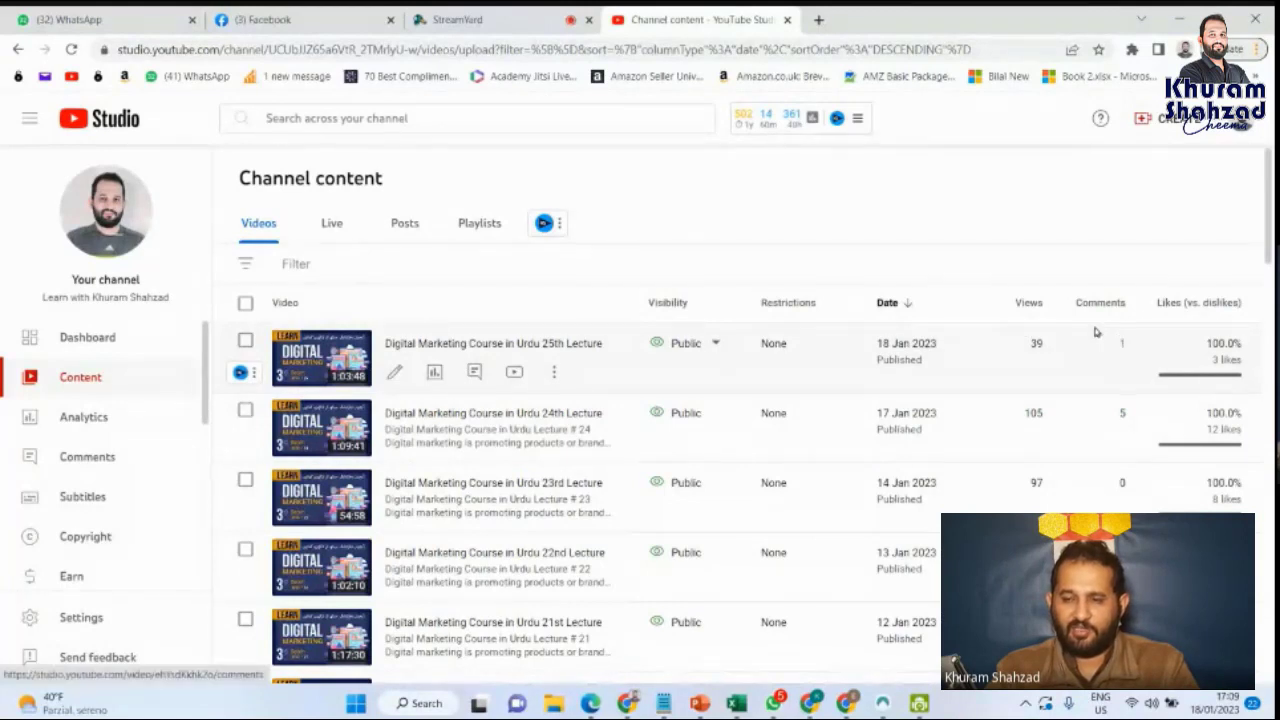
mouse_move(1182, 337)
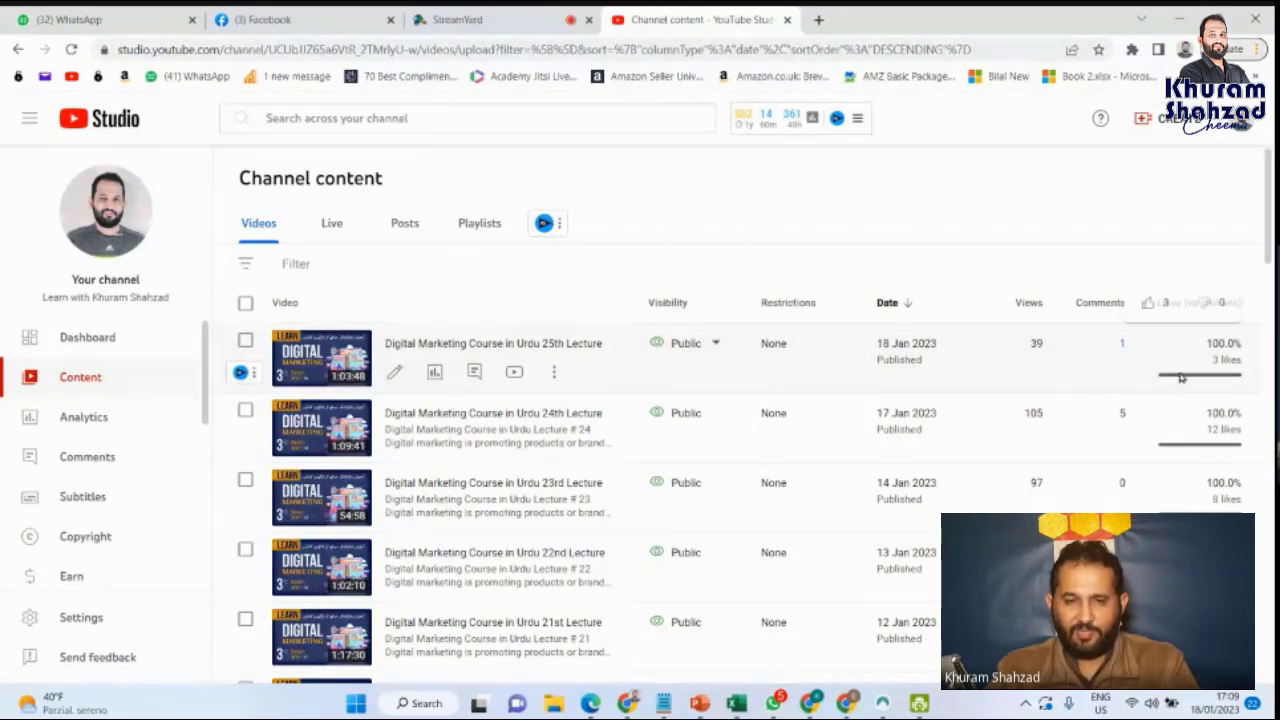
scroll(1135, 400, down, 1)
scroll(640, 300, up, 1)
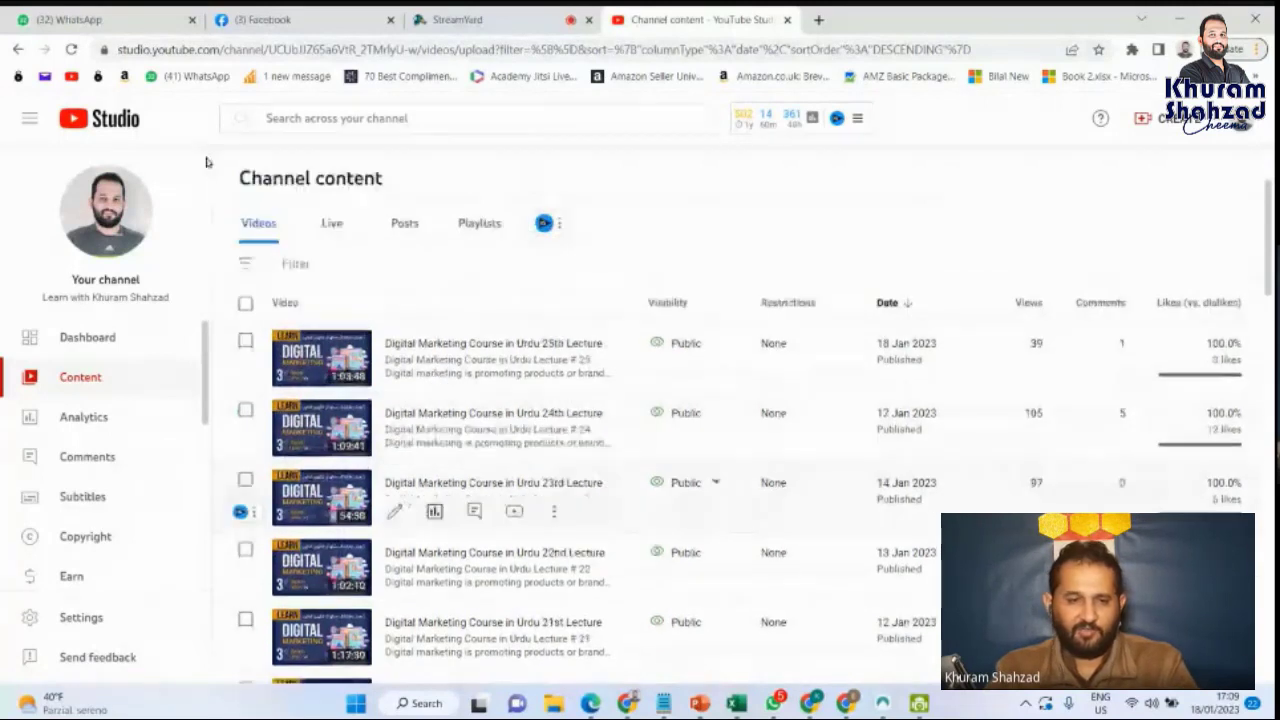
View the channel's live streams and community posts lists
click(330, 224)
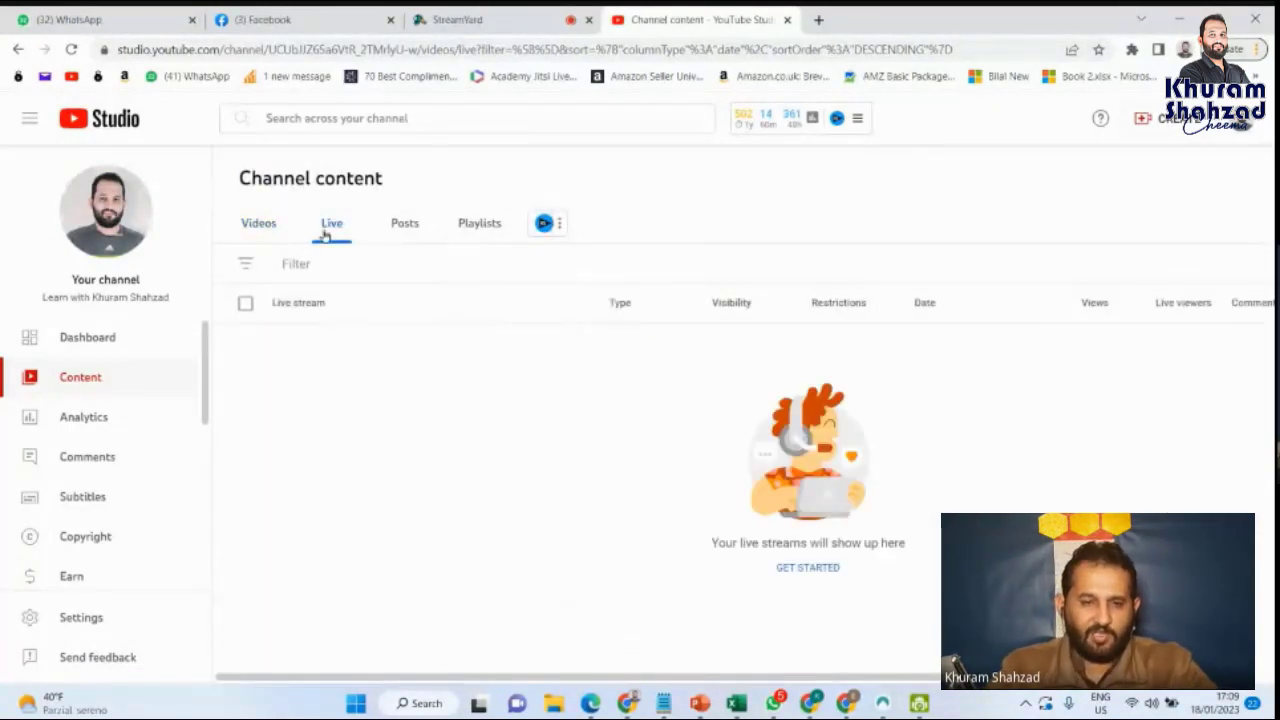
click(413, 223)
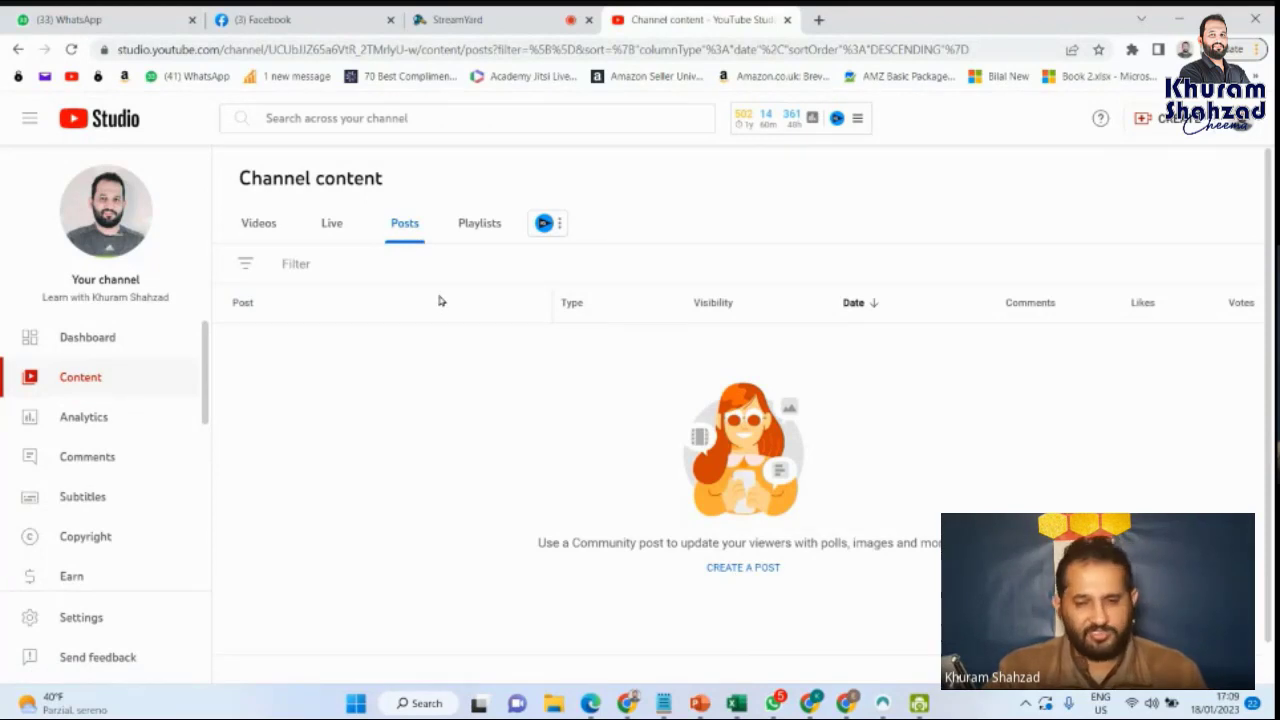
click(412, 238)
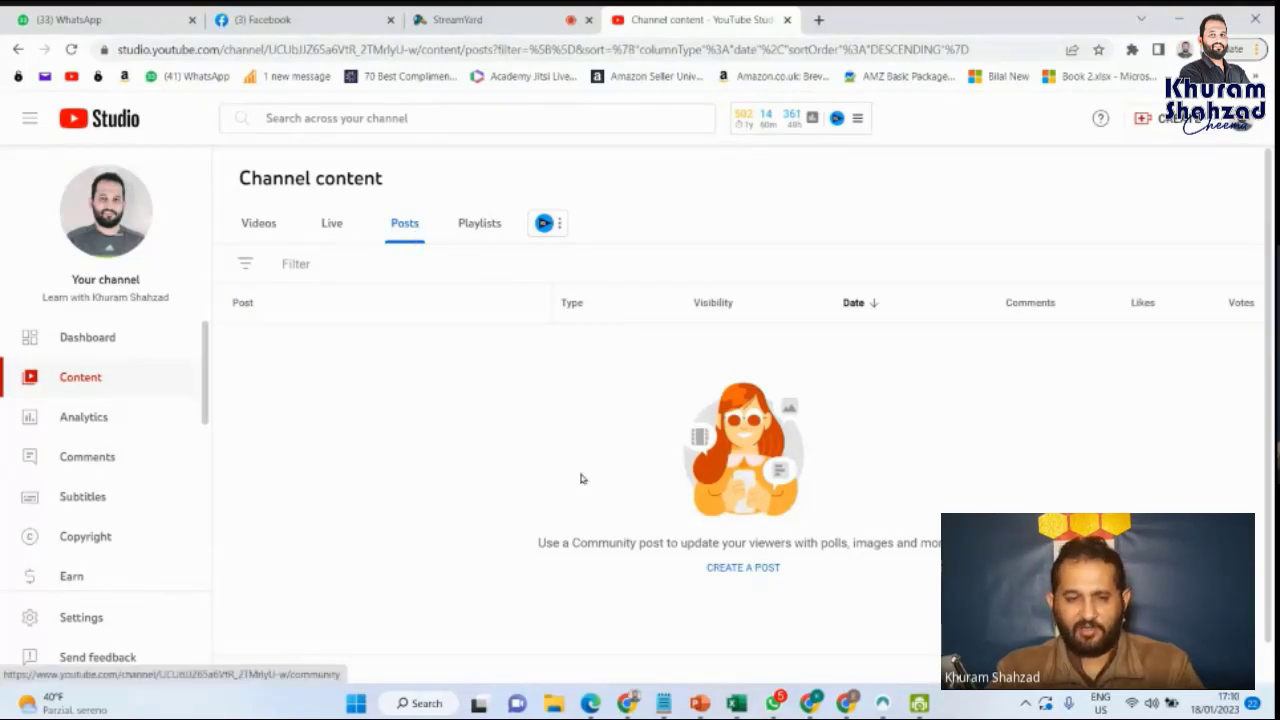
Open the channel's playlists and look through the whole list
click(468, 224)
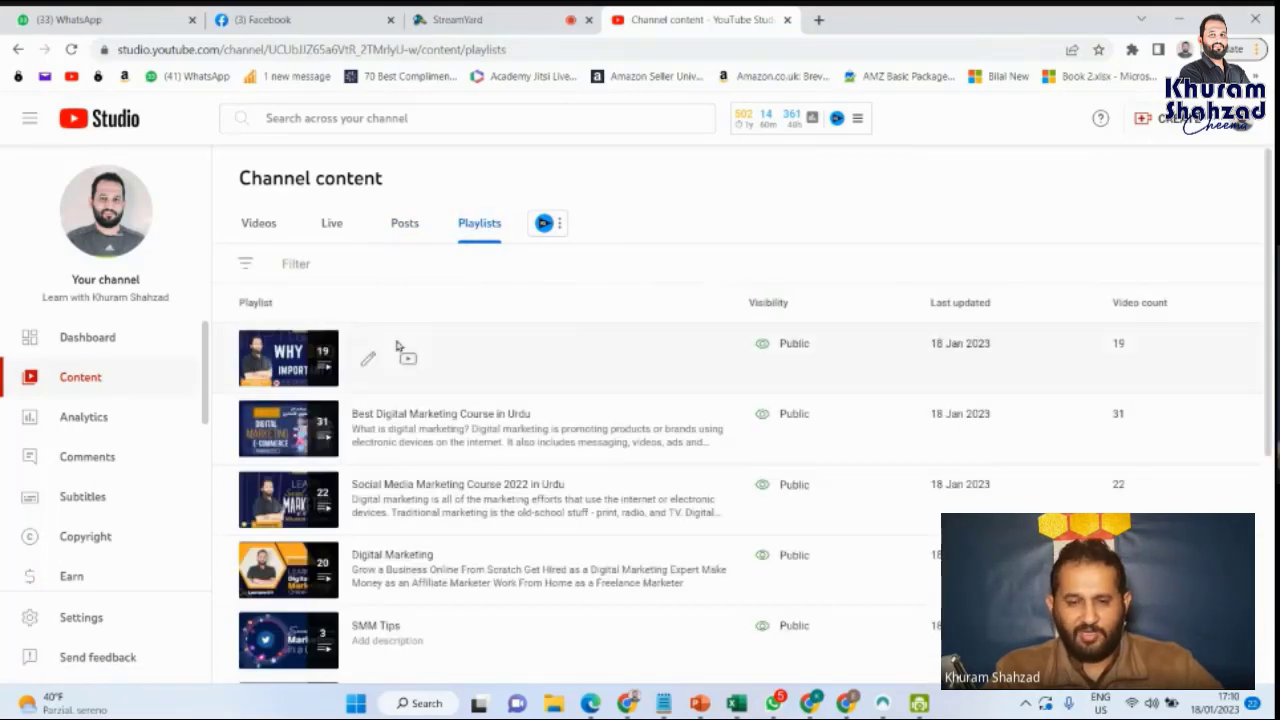
scroll(352, 412, down, 4)
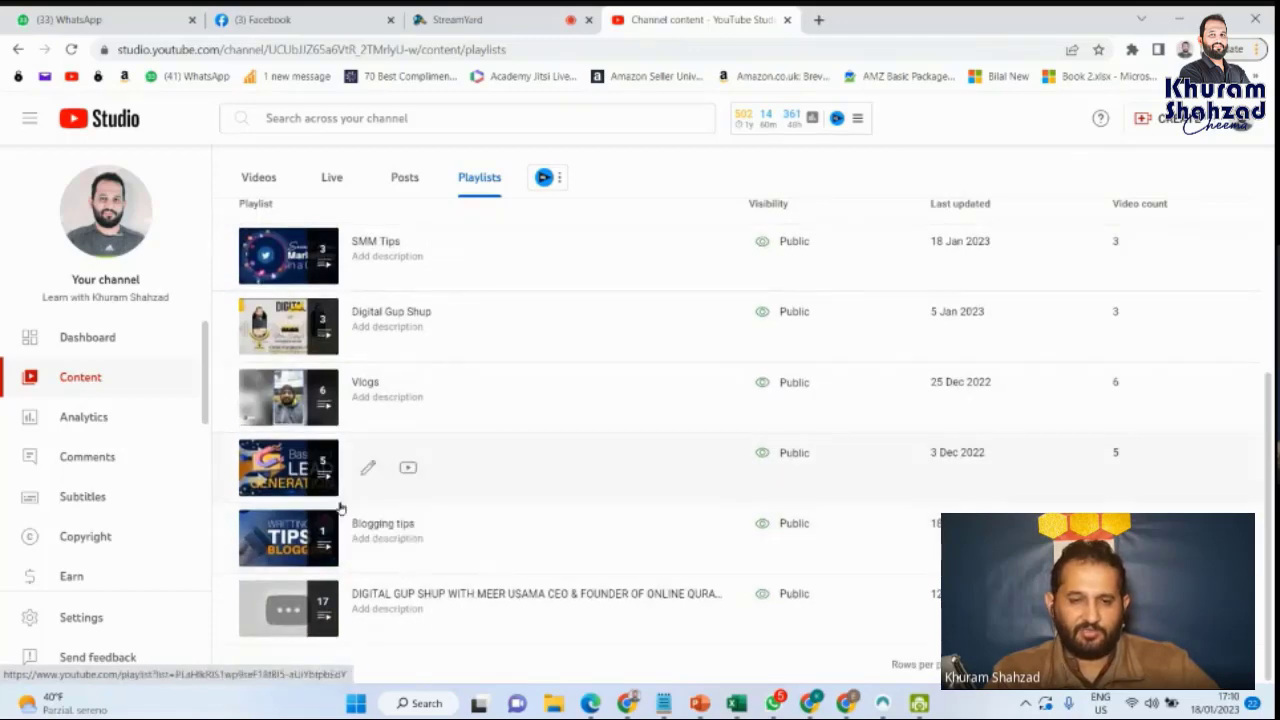
scroll(332, 437, up, 3)
scroll(300, 420, up, 2)
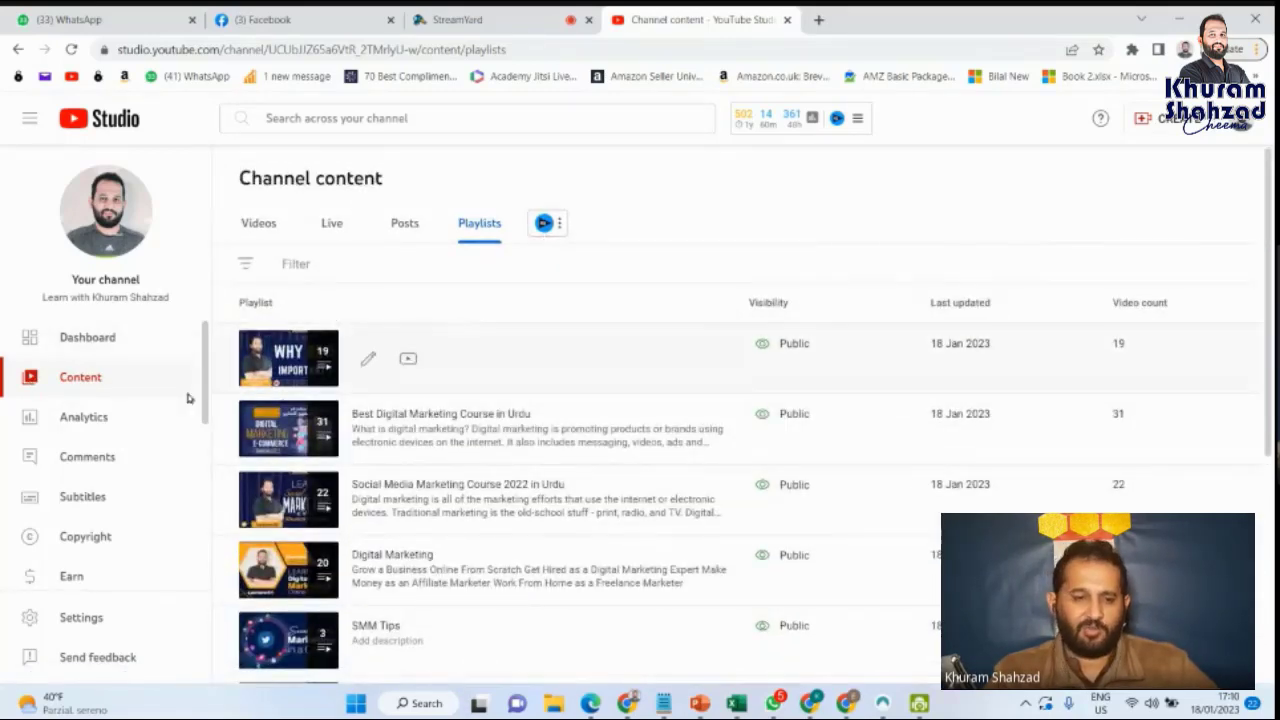
Open the channel analytics overview and view the available date ranges without changing the period
click(31, 423)
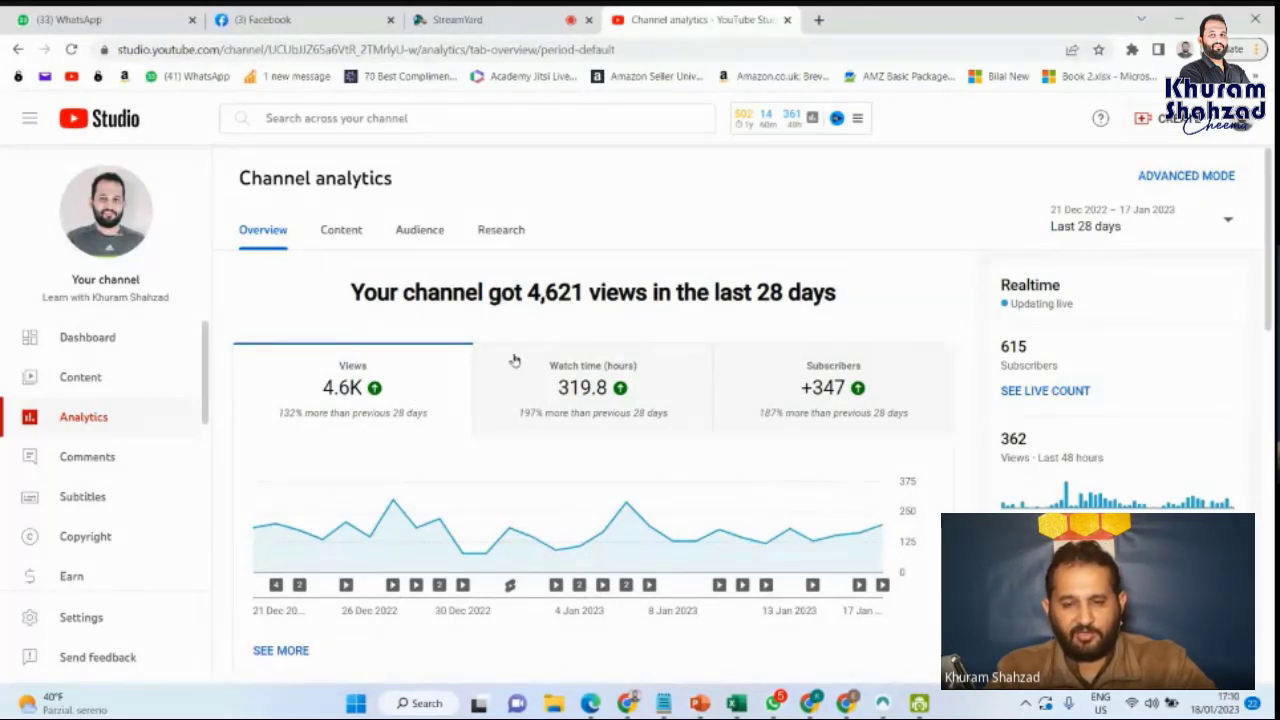
mouse_move(630, 370)
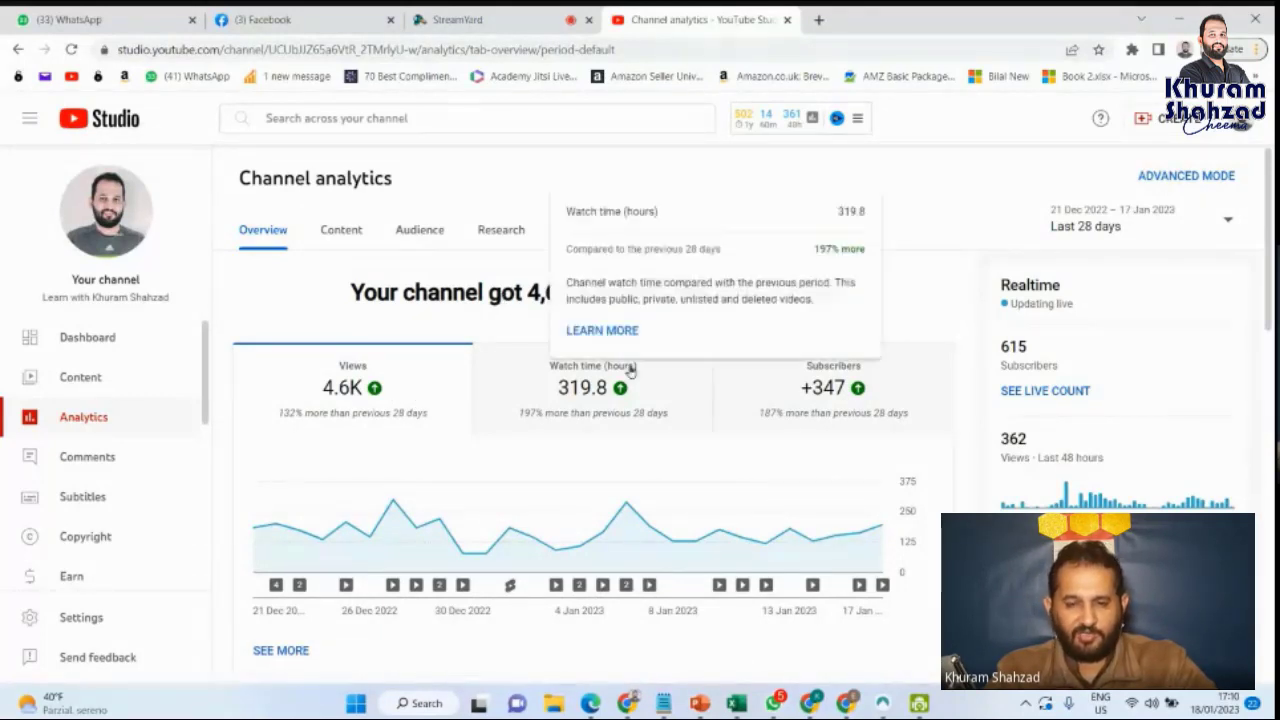
click(1231, 218)
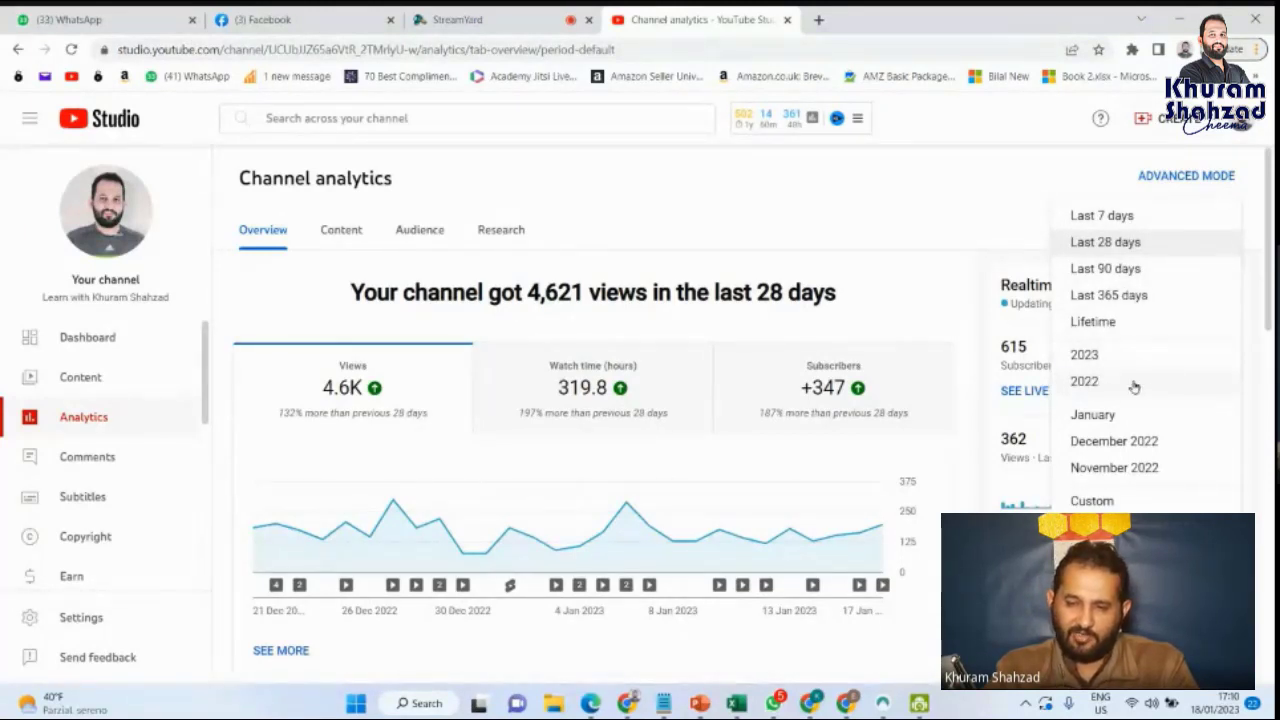
click(925, 184)
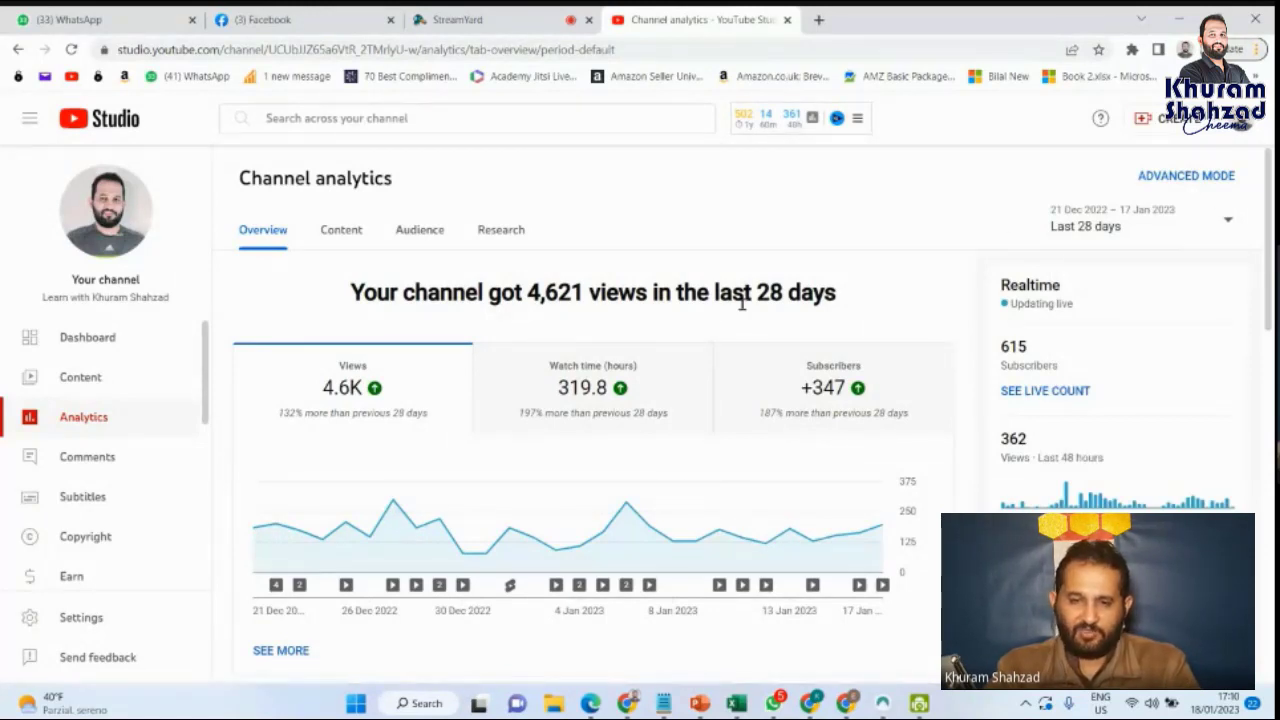
Examine the views figures in the channel overview, and show the watch time and subscribers charts in turn
scroll(312, 405, down, 1)
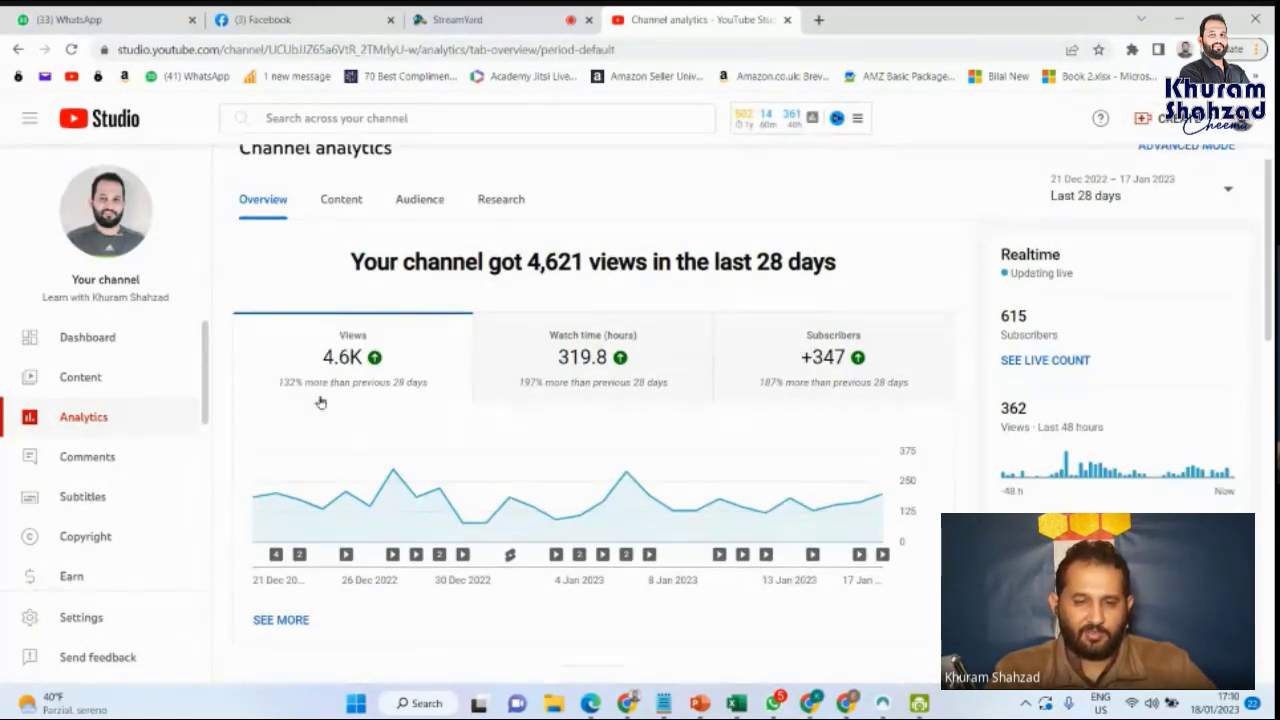
scroll(320, 402, down, 1)
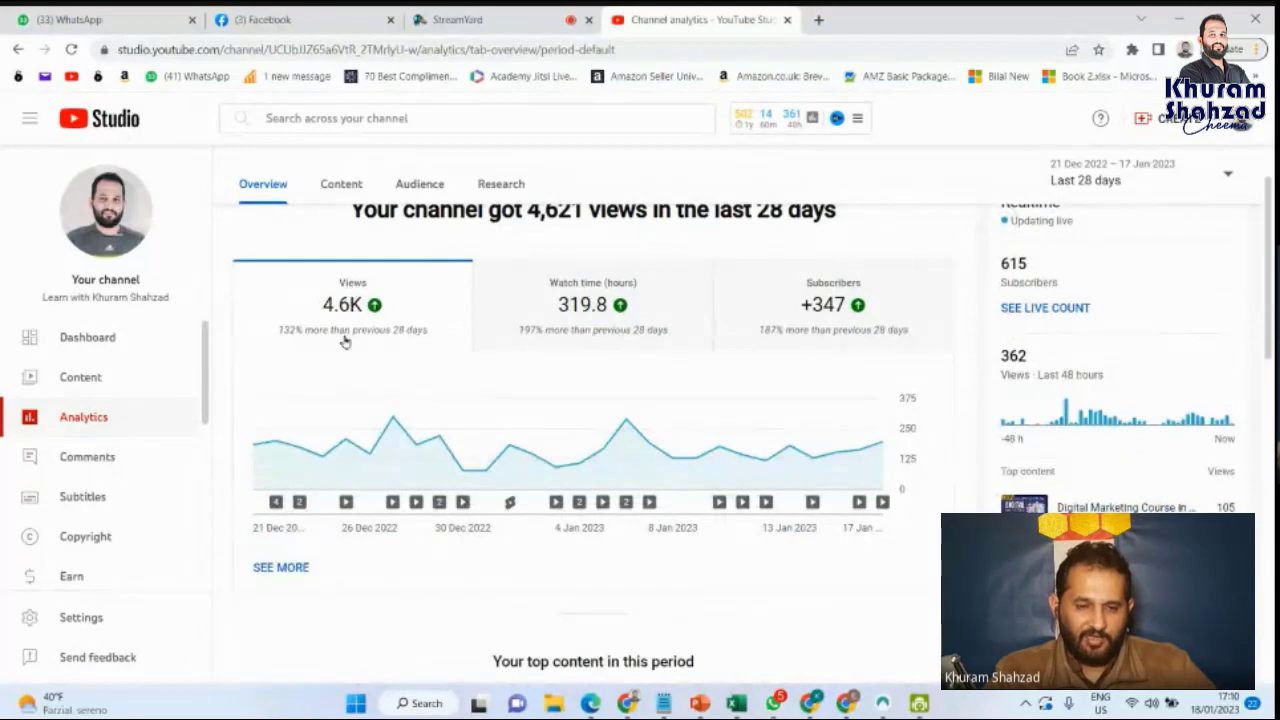
scroll(344, 342, up, 1)
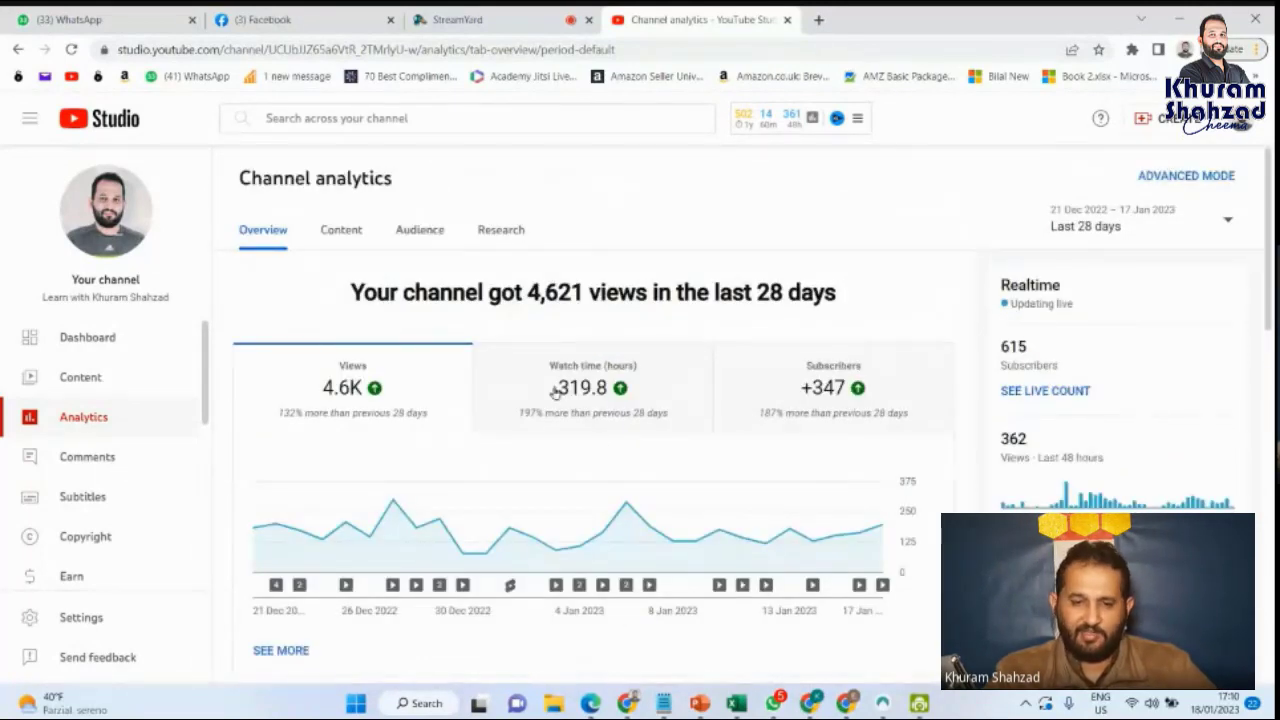
click(560, 390)
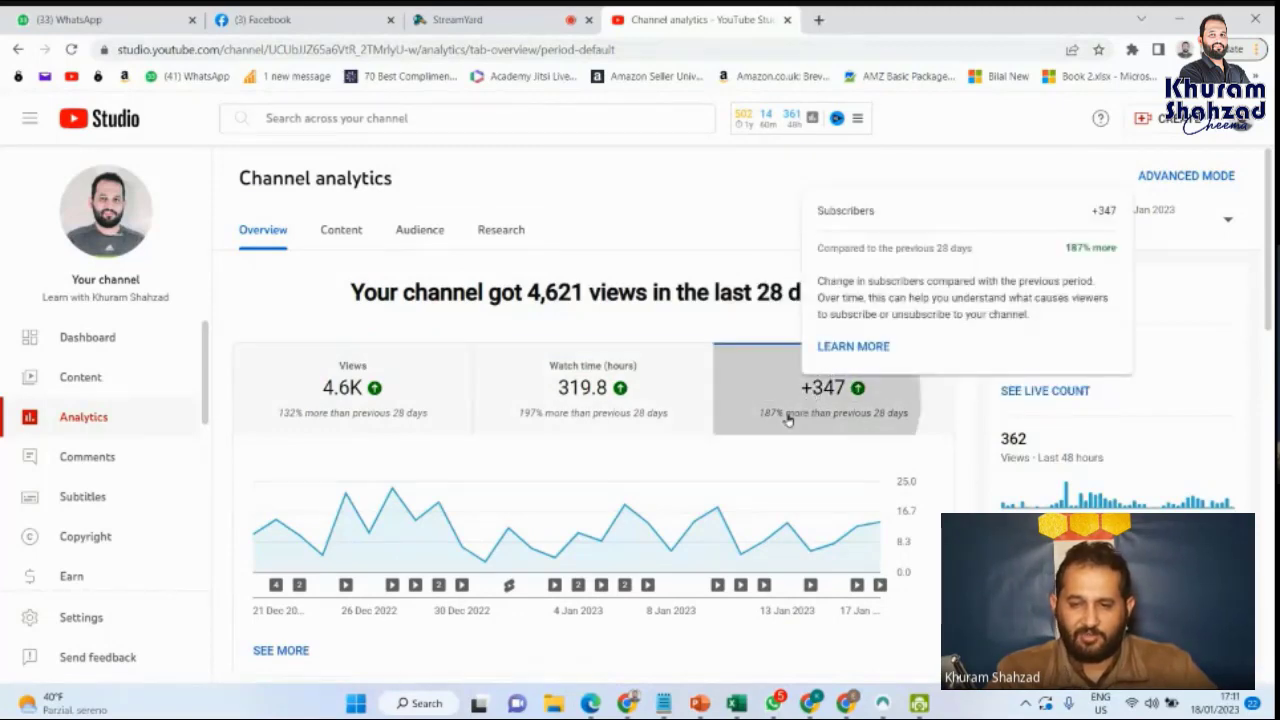
click(815, 392)
scroll(581, 437, down, 1)
scroll(581, 437, down, 1)
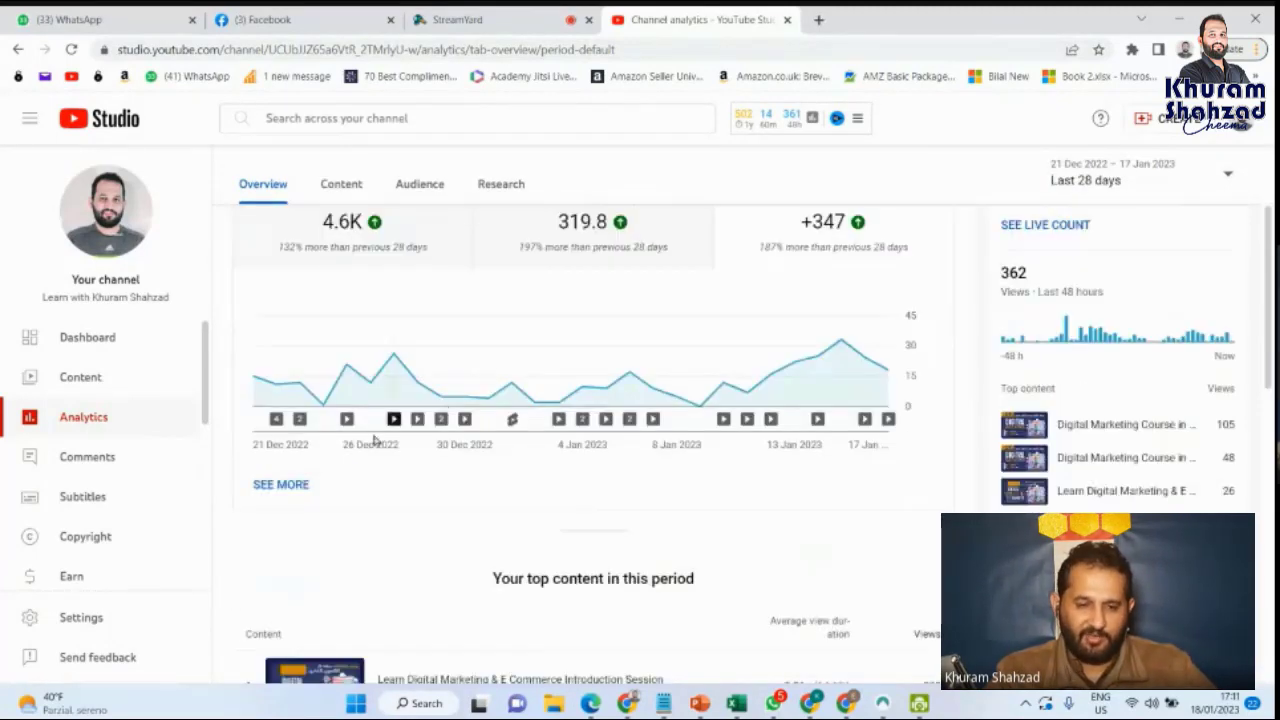
Switch the overview chart back to views and inspect its daily values
scroll(371, 440, up, 1)
click(313, 325)
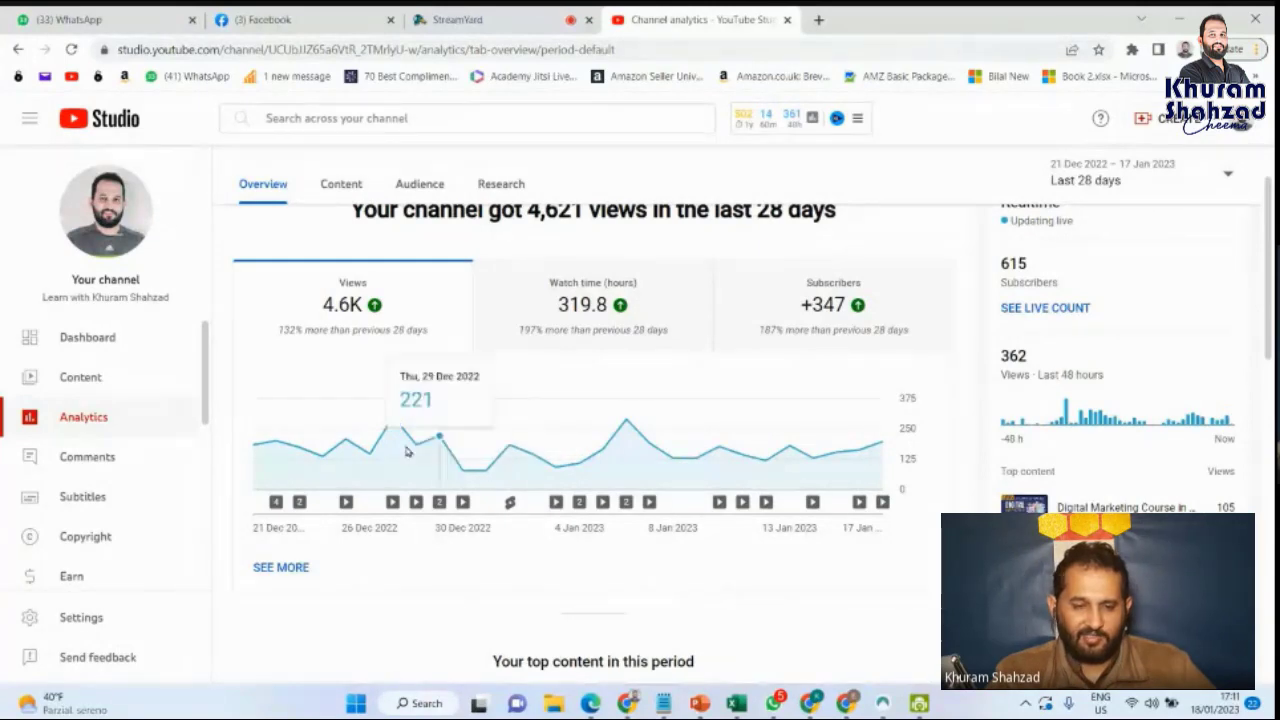
scroll(363, 448, down, 1)
scroll(363, 448, down, 1)
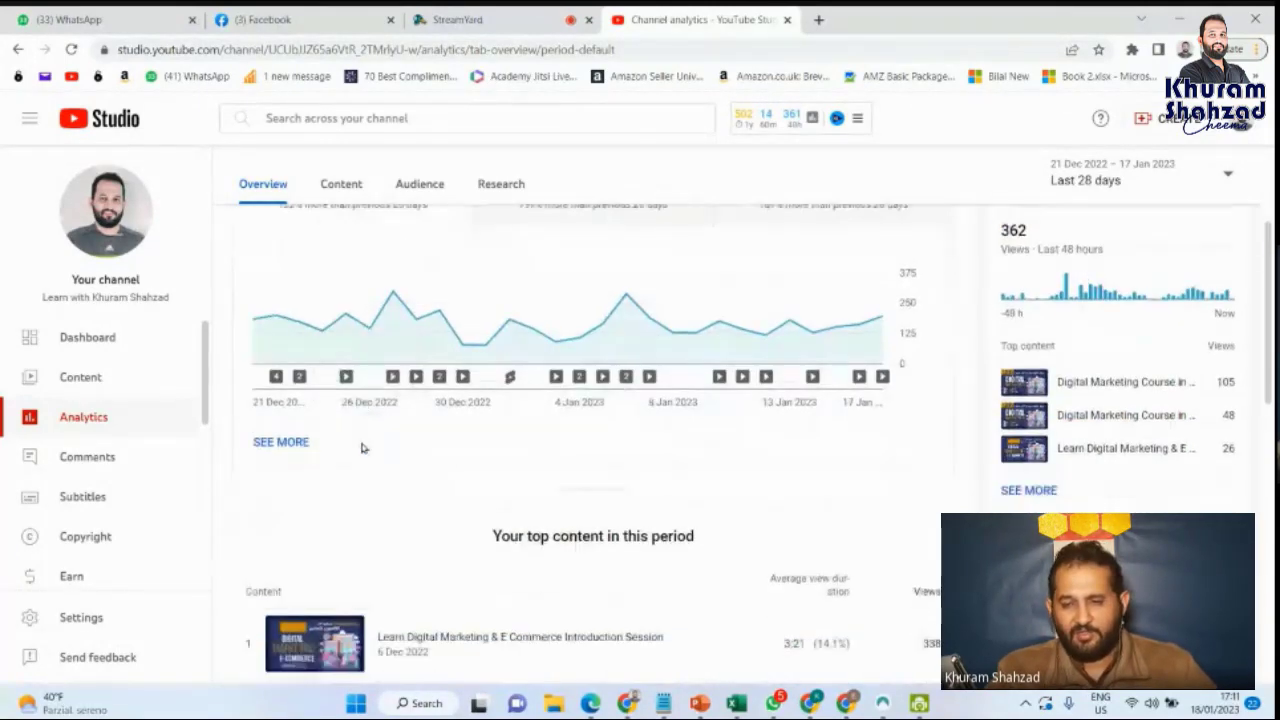
scroll(363, 448, up, 2)
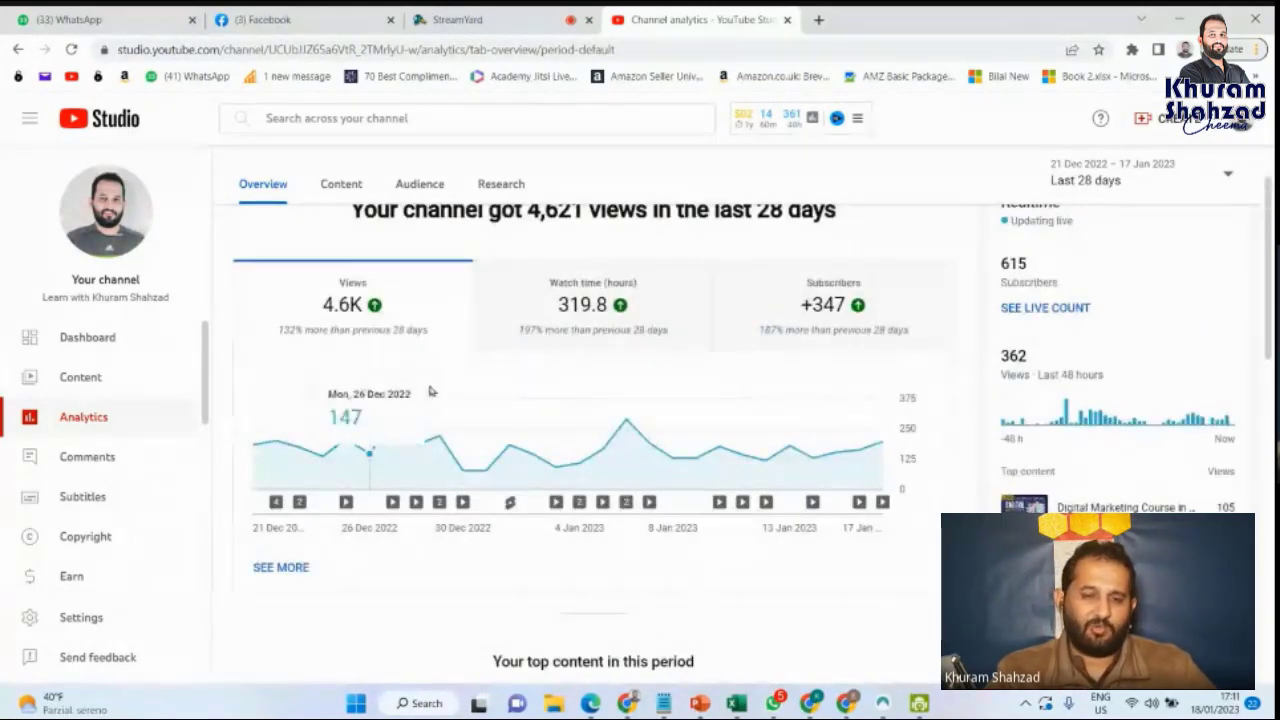
Look through the overview's ranking of top content in this period, checking average view duration and views per video
scroll(430, 430, down, 1)
scroll(431, 461, down, 1)
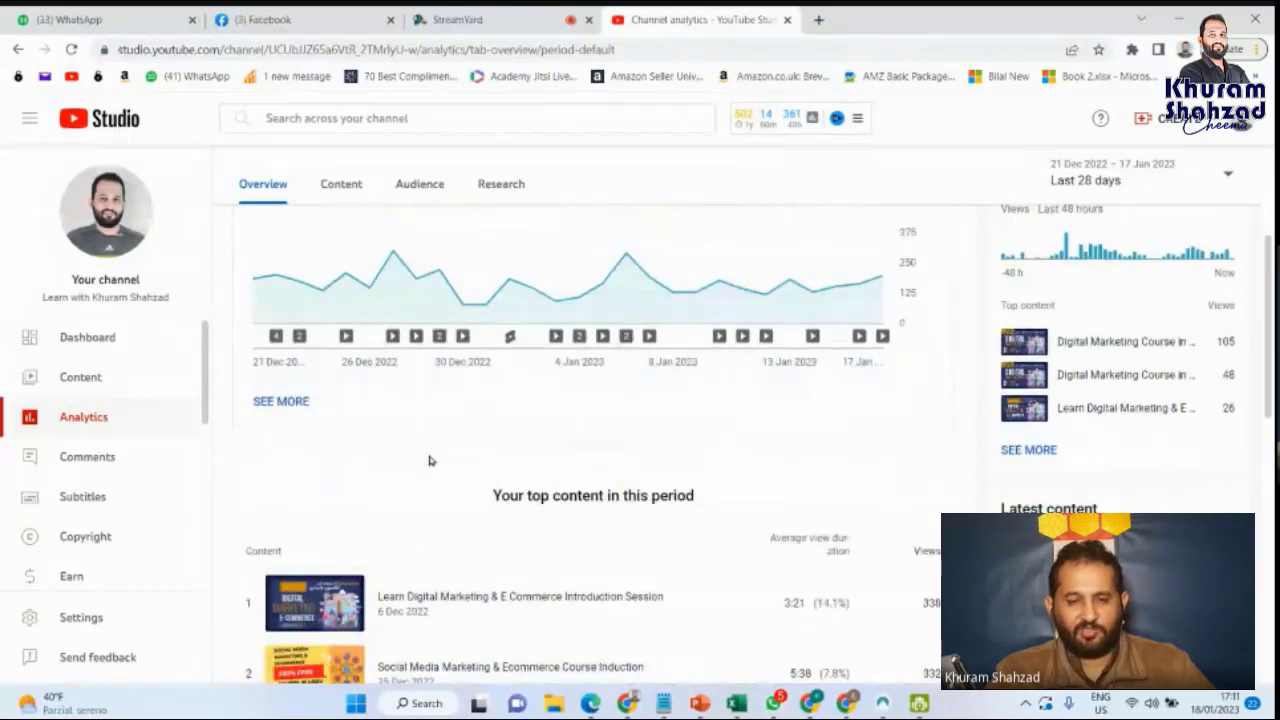
scroll(430, 460, down, 1)
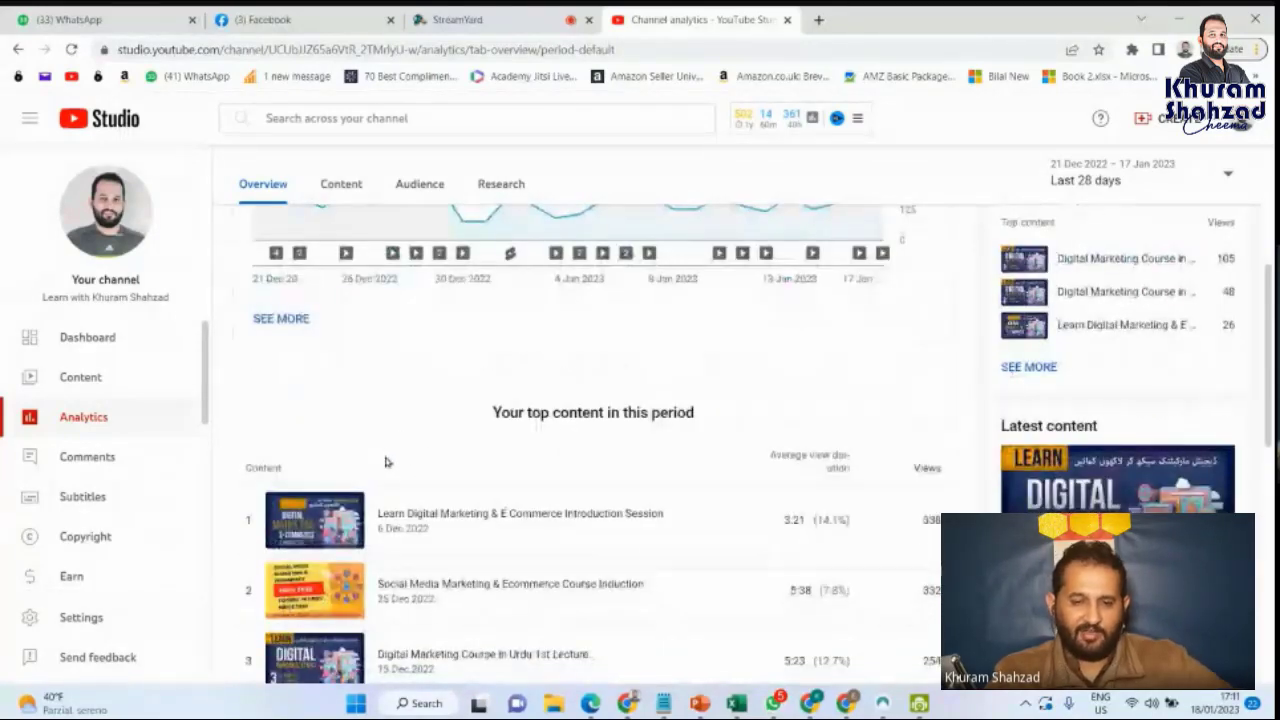
drag(491, 412, 610, 412)
scroll(477, 462, down, 2)
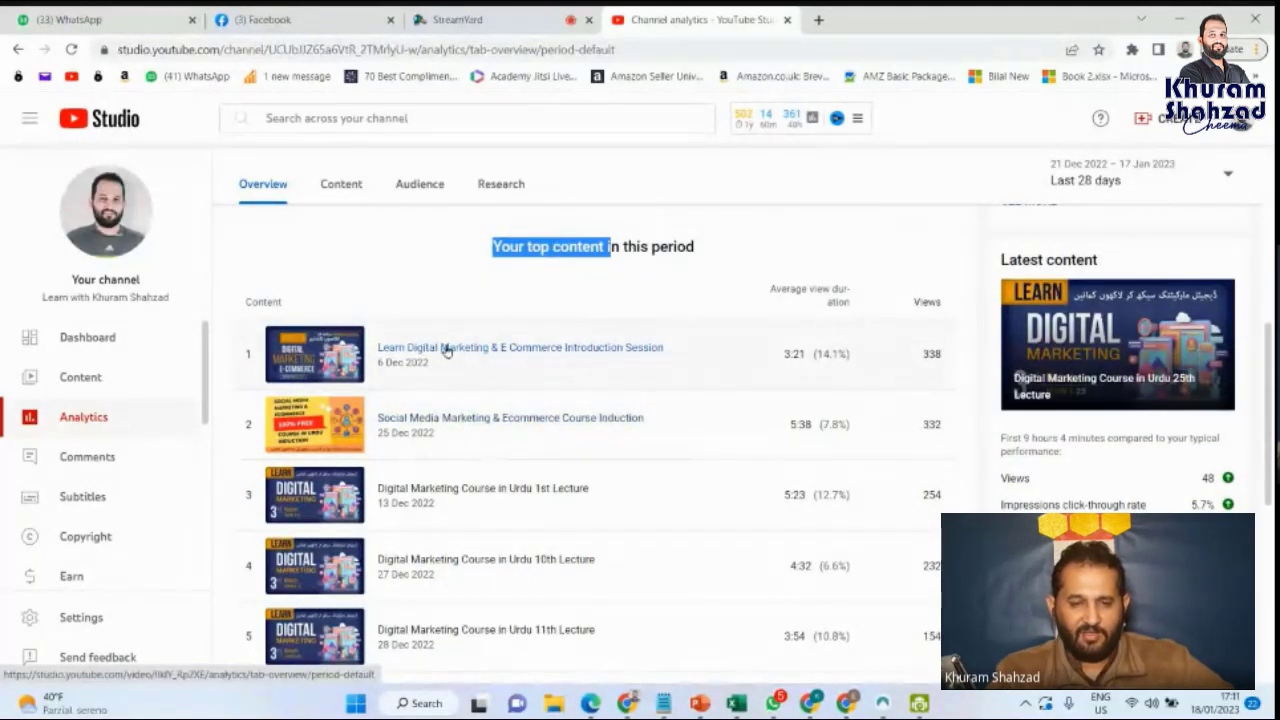
scroll(445, 360, down, 2)
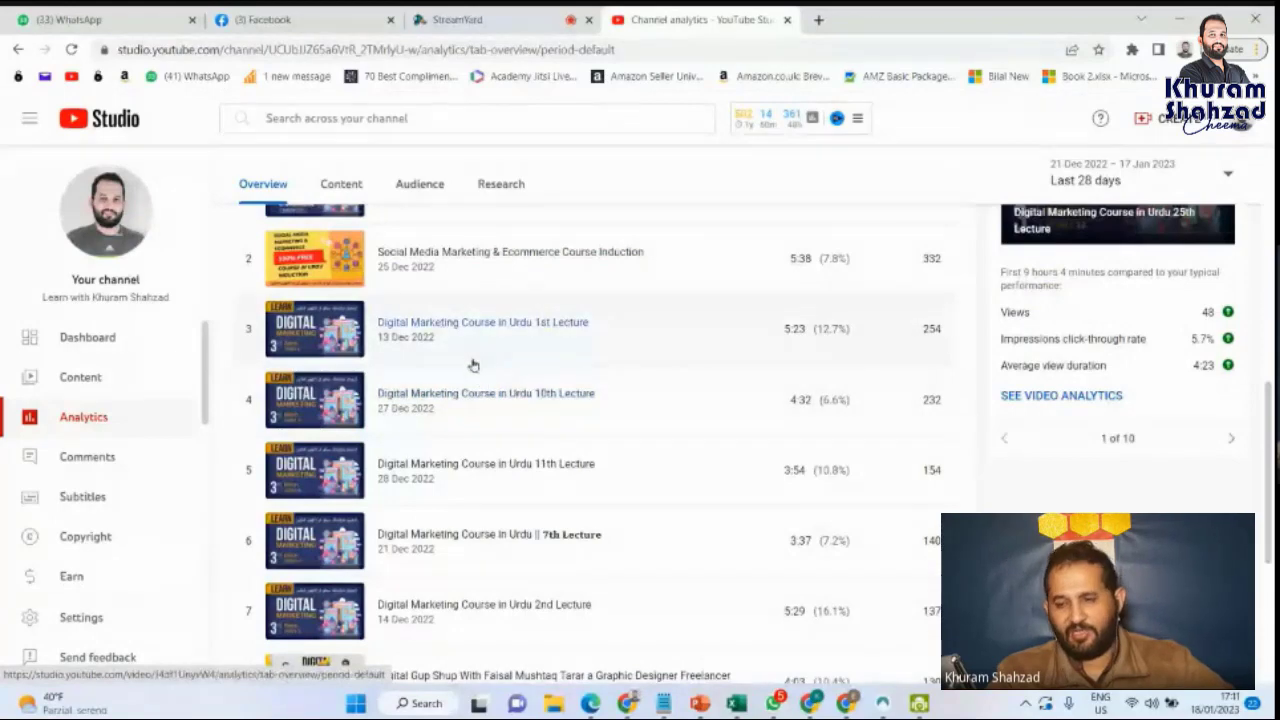
scroll(497, 440, down, 3)
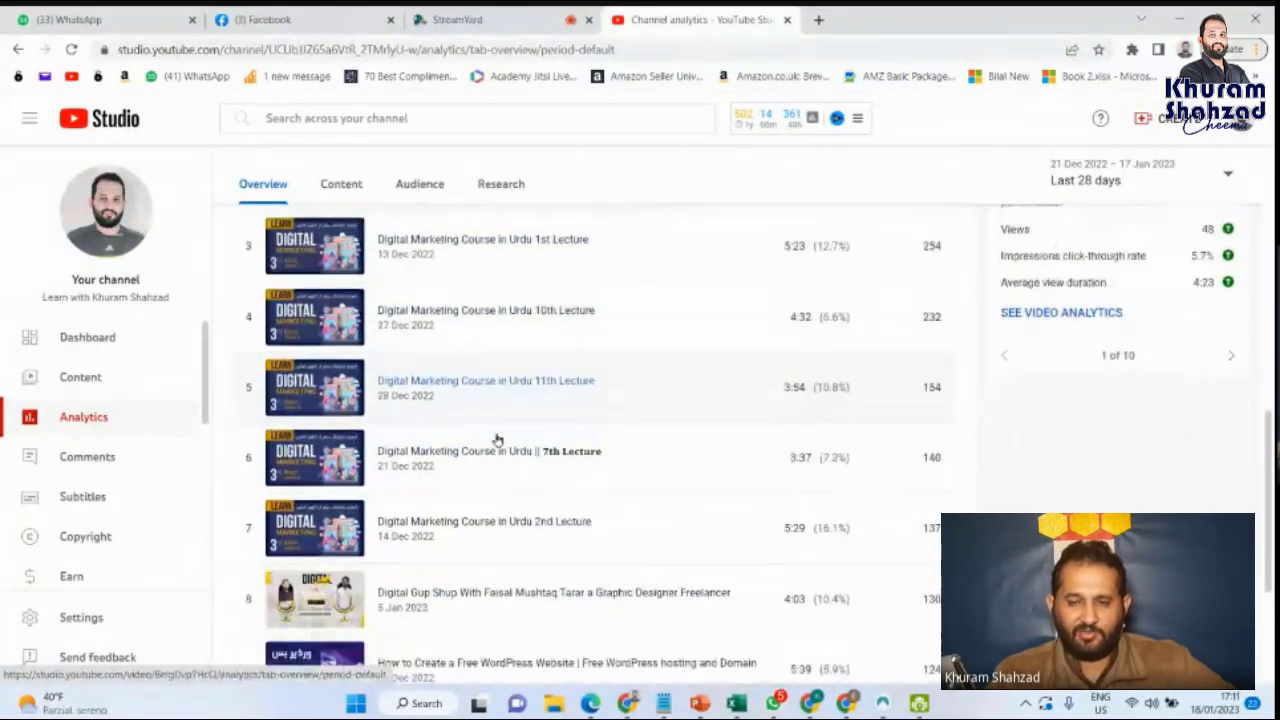
scroll(490, 455, up, 5)
scroll(490, 457, up, 2)
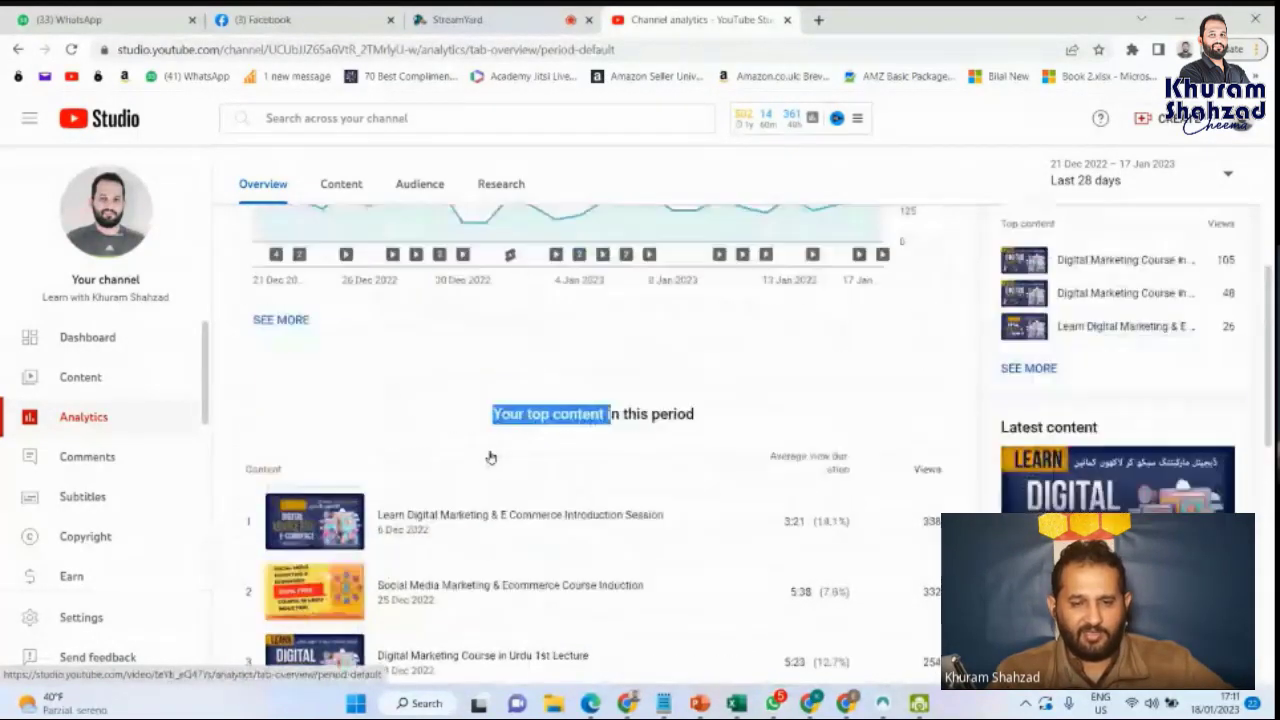
scroll(350, 395, up, 1)
scroll(343, 386, up, 4)
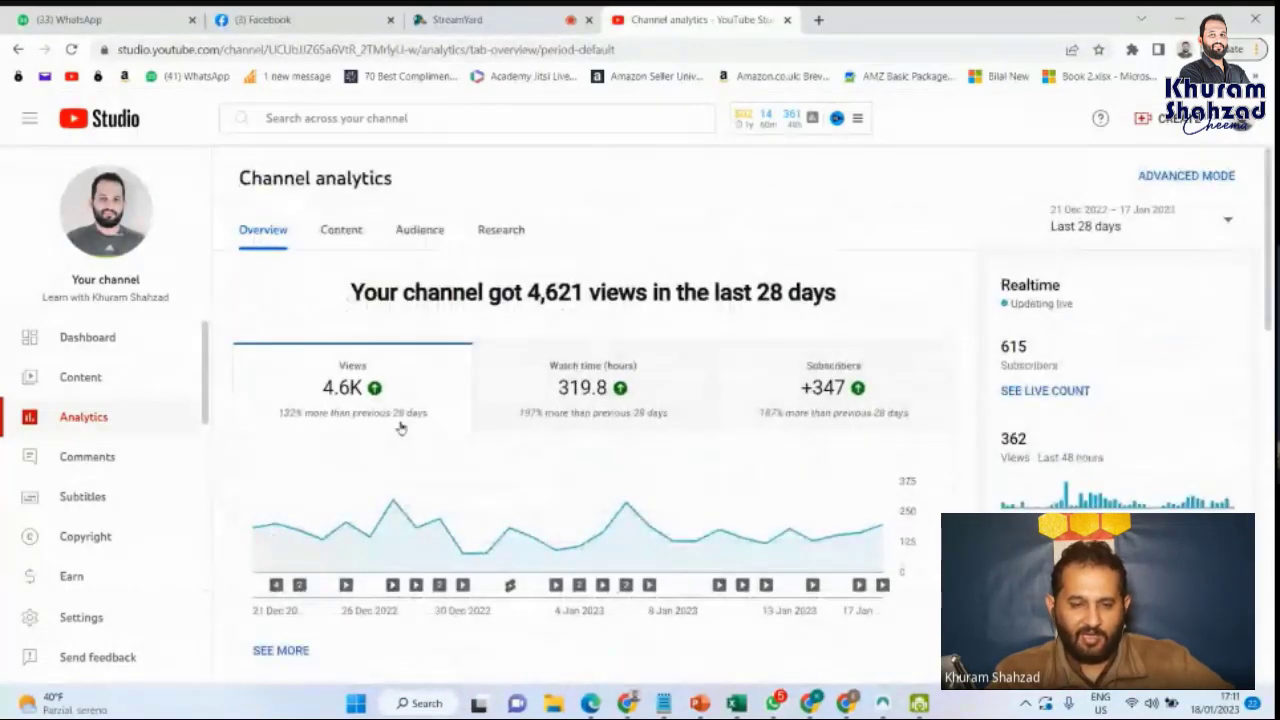
Open the detailed report behind the overview's views chart and examine its per-video content table
scroll(400, 423, down, 1)
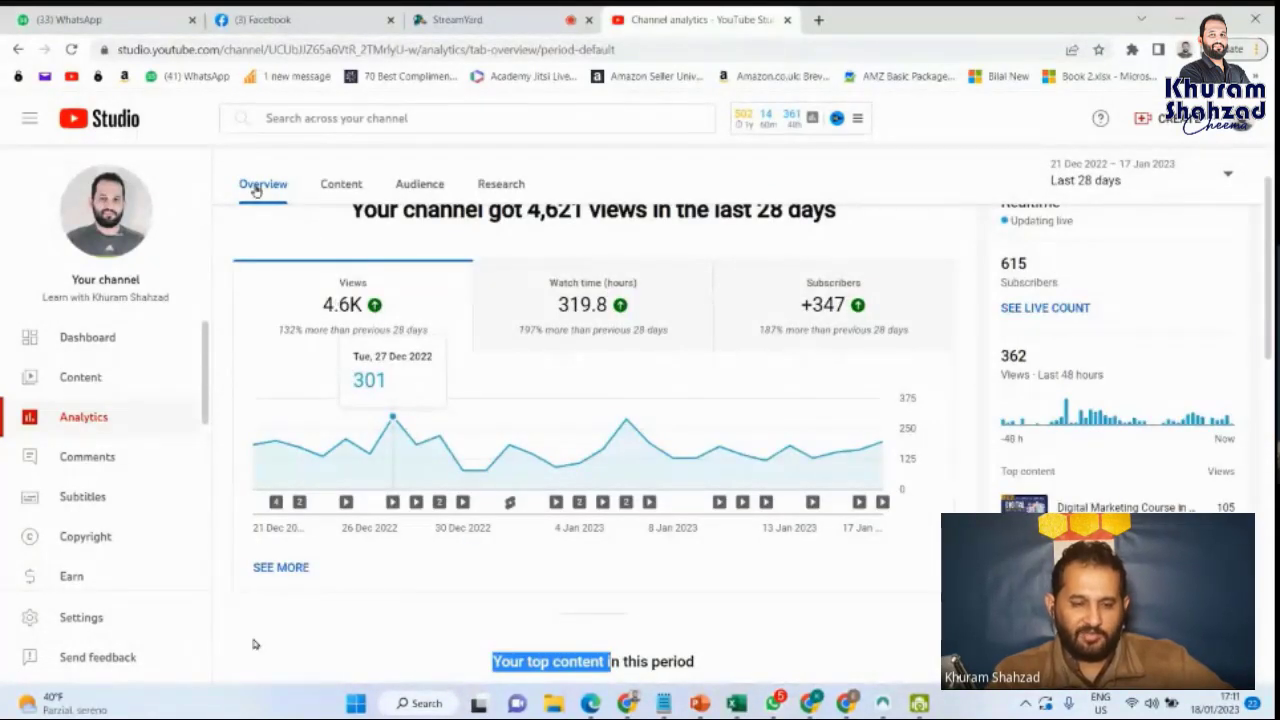
click(280, 568)
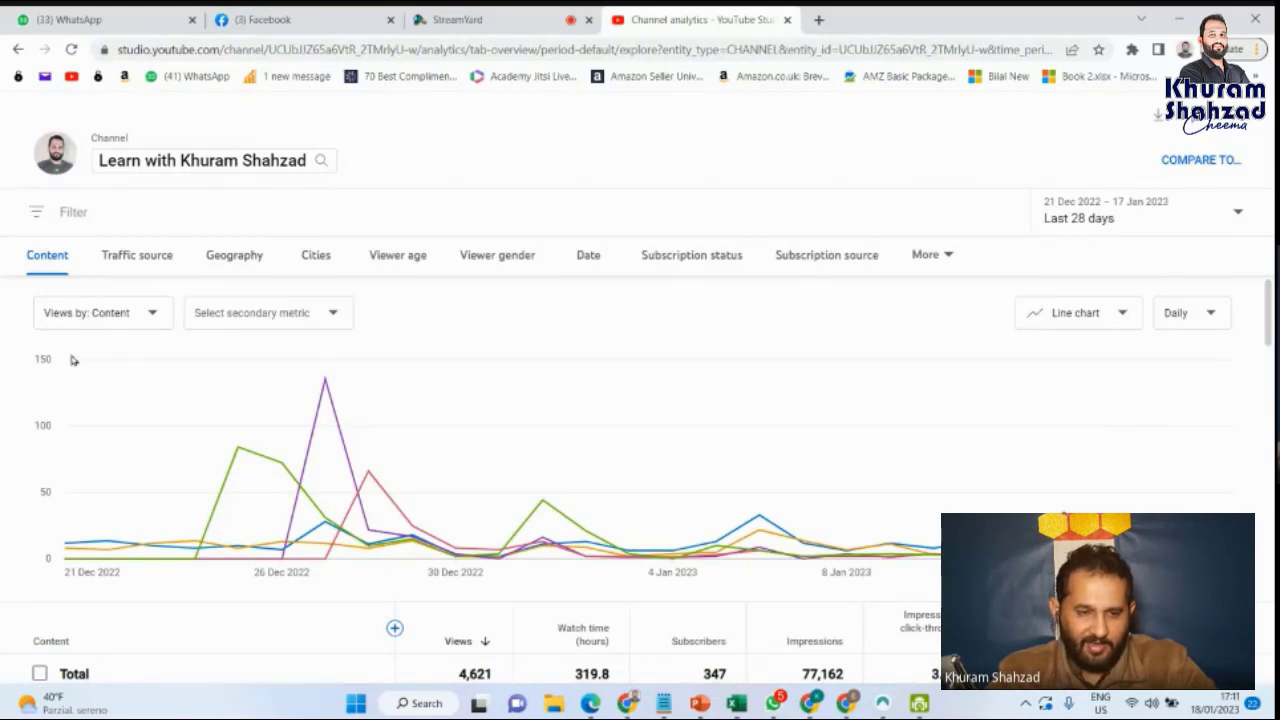
scroll(382, 473, down, 1)
scroll(380, 548, down, 3)
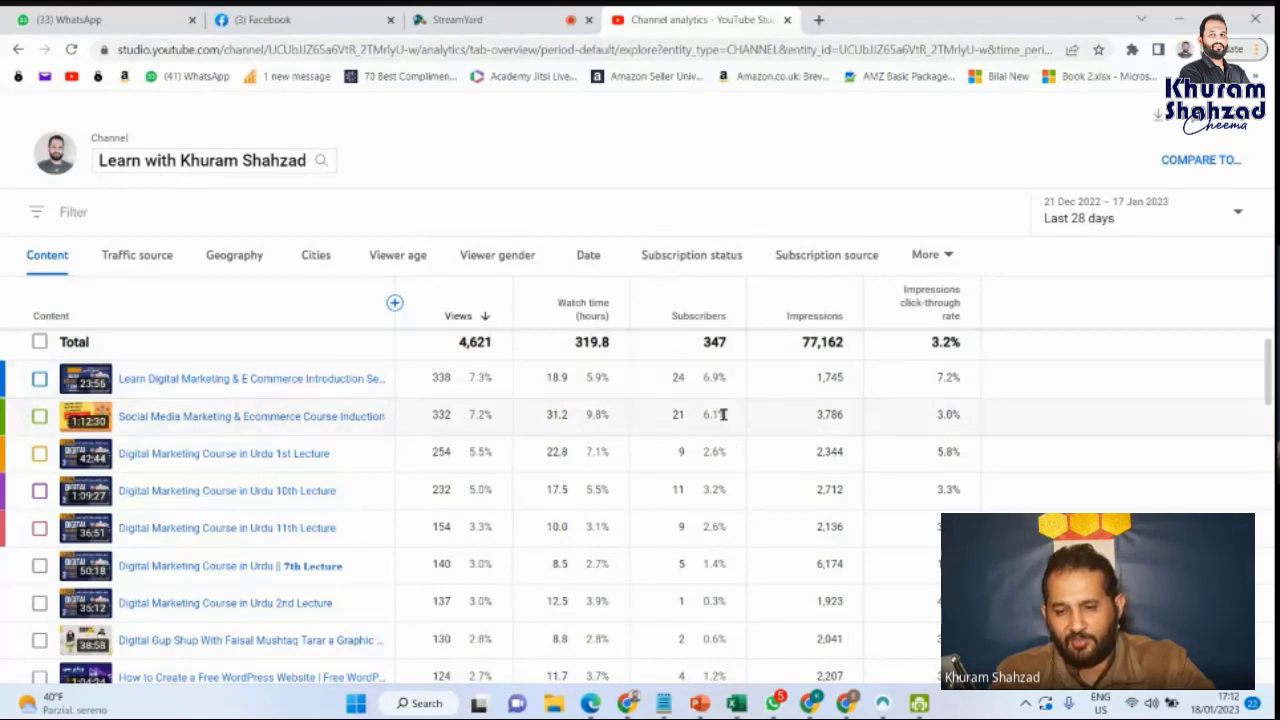
scroll(794, 442, up, 1)
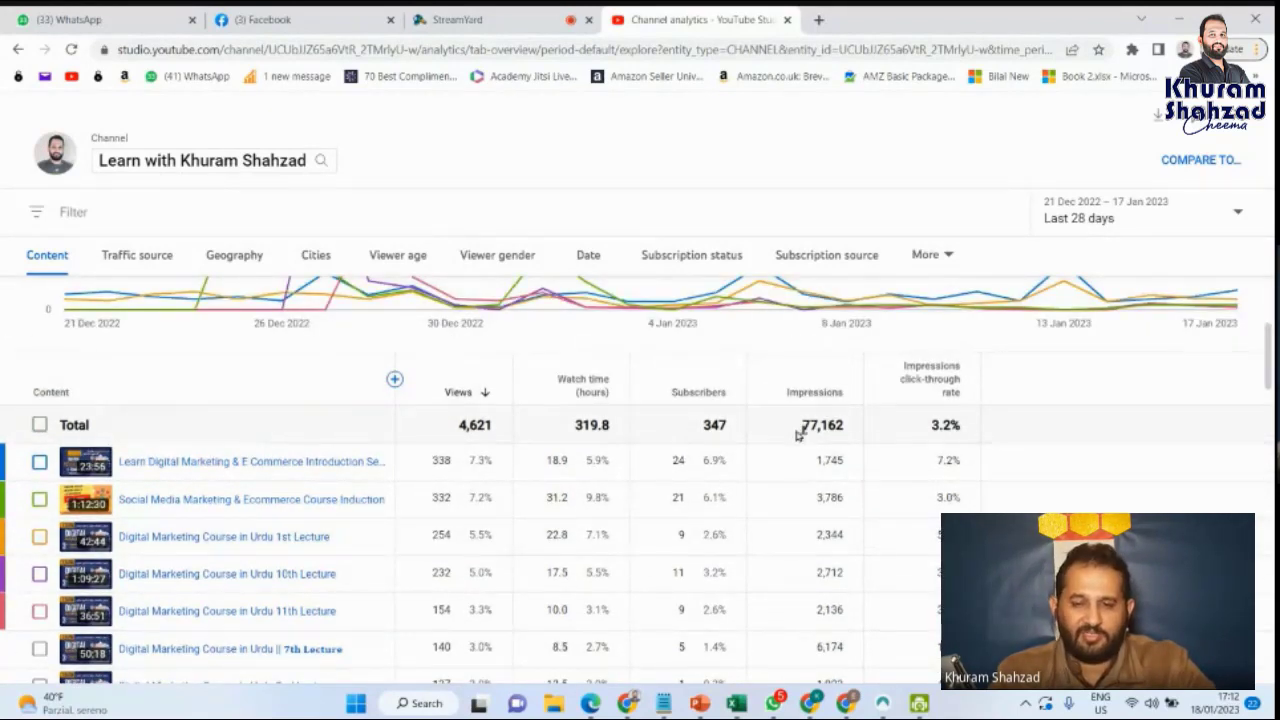
Compare the total impressions, views and impressions click-through rate in the content table by highlighting each figure
drag(797, 435, 866, 435)
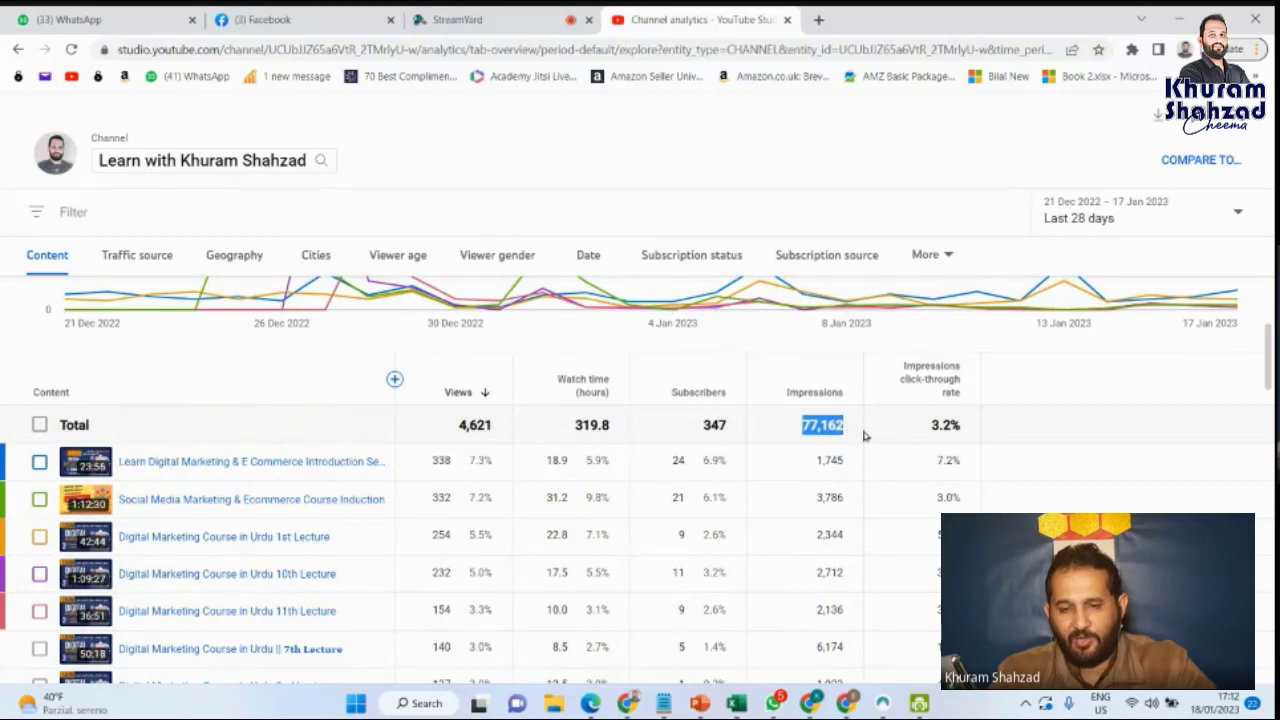
click(809, 425)
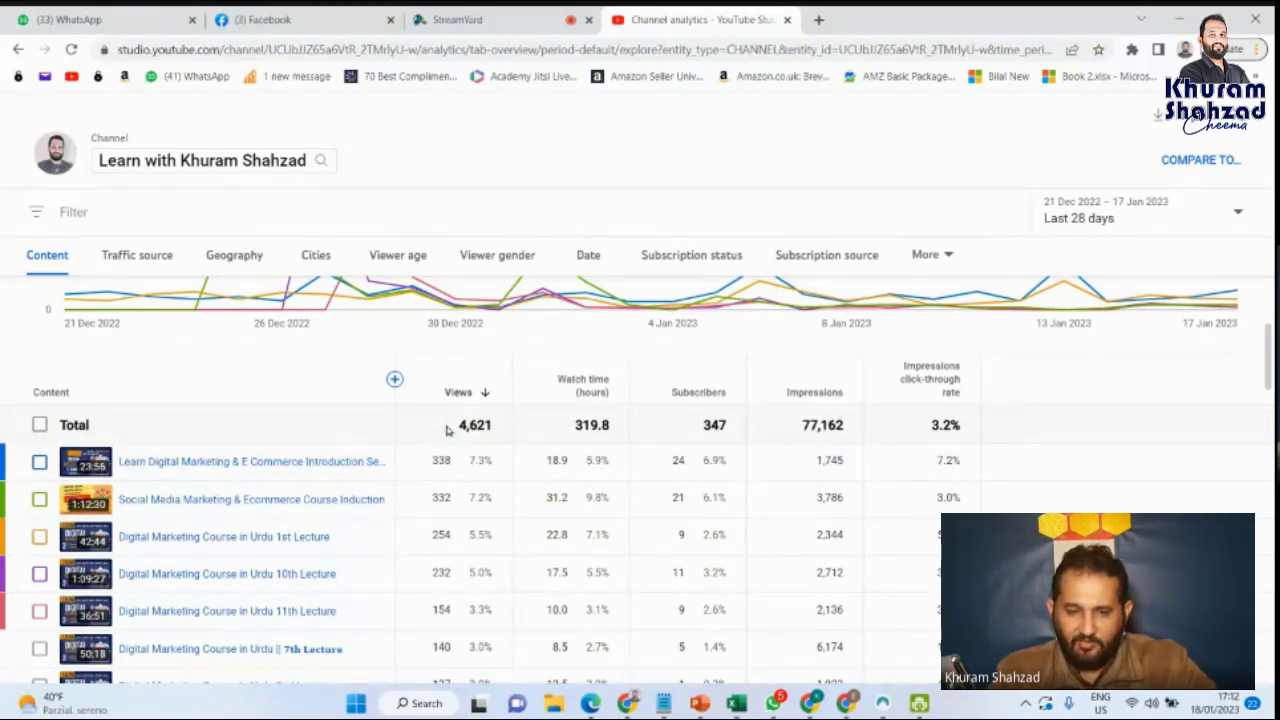
double_click(476, 425)
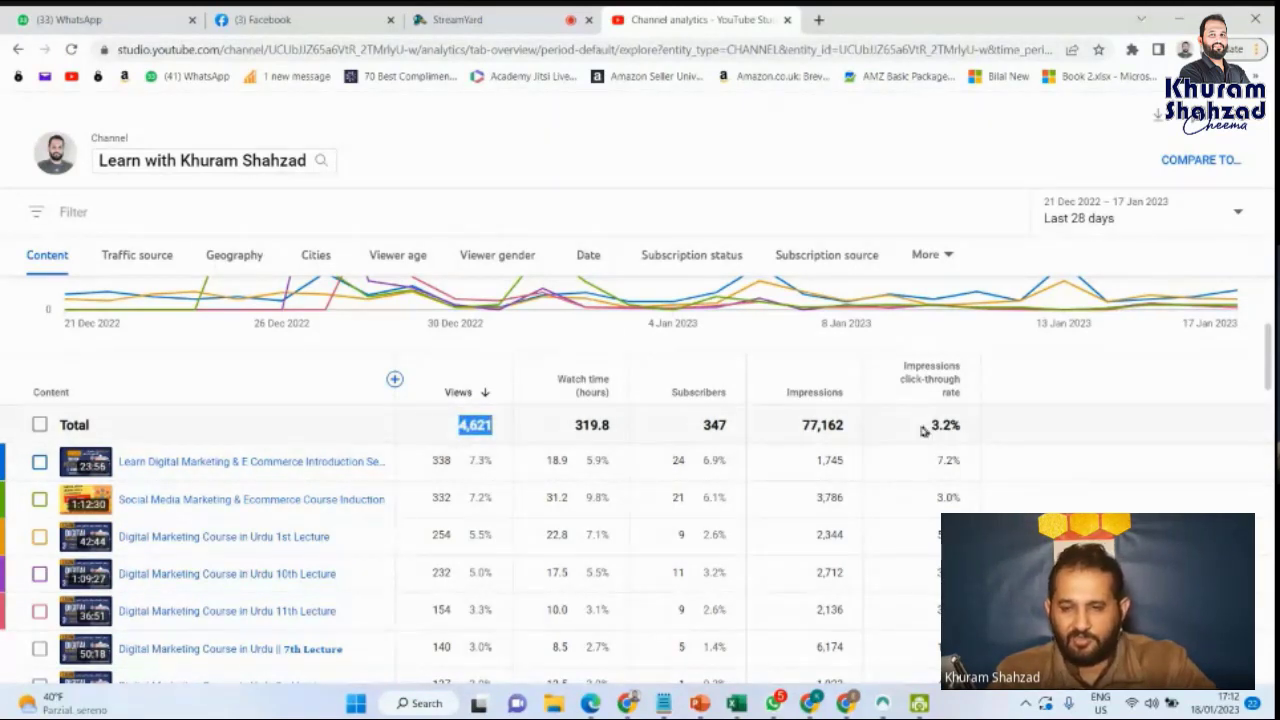
drag(918, 430, 966, 430)
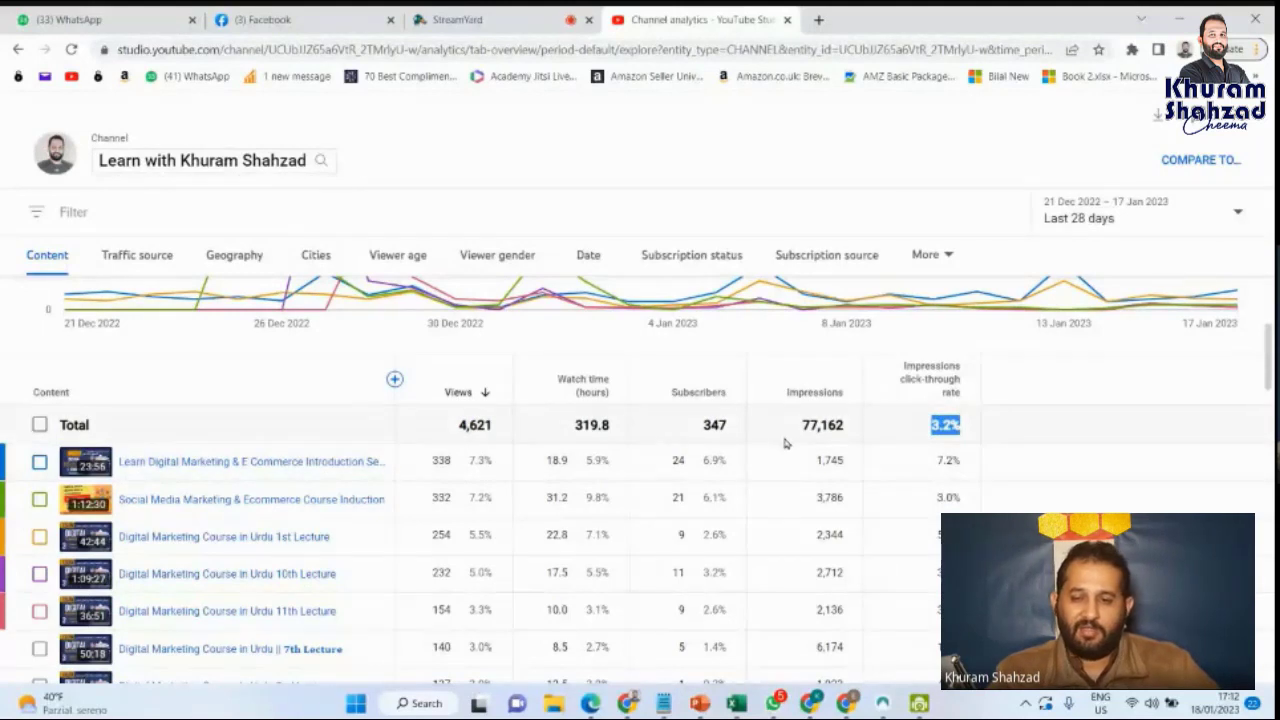
drag(797, 428, 845, 425)
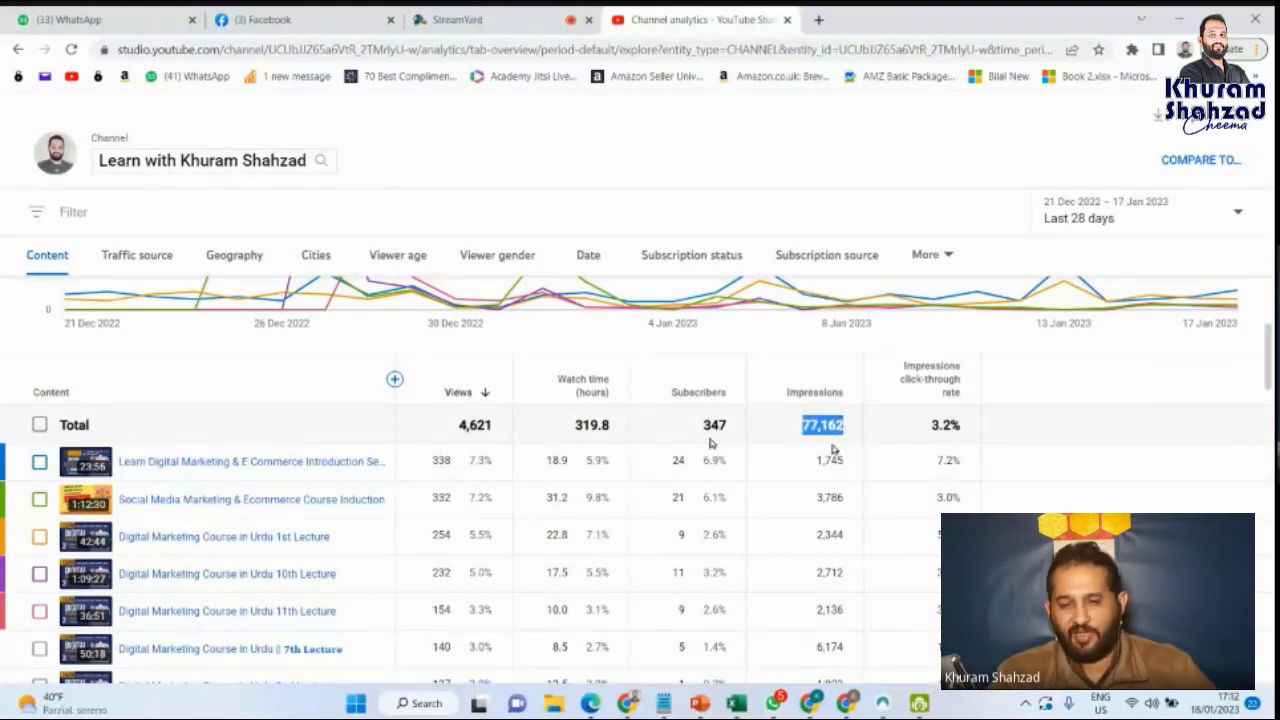
drag(922, 426, 968, 427)
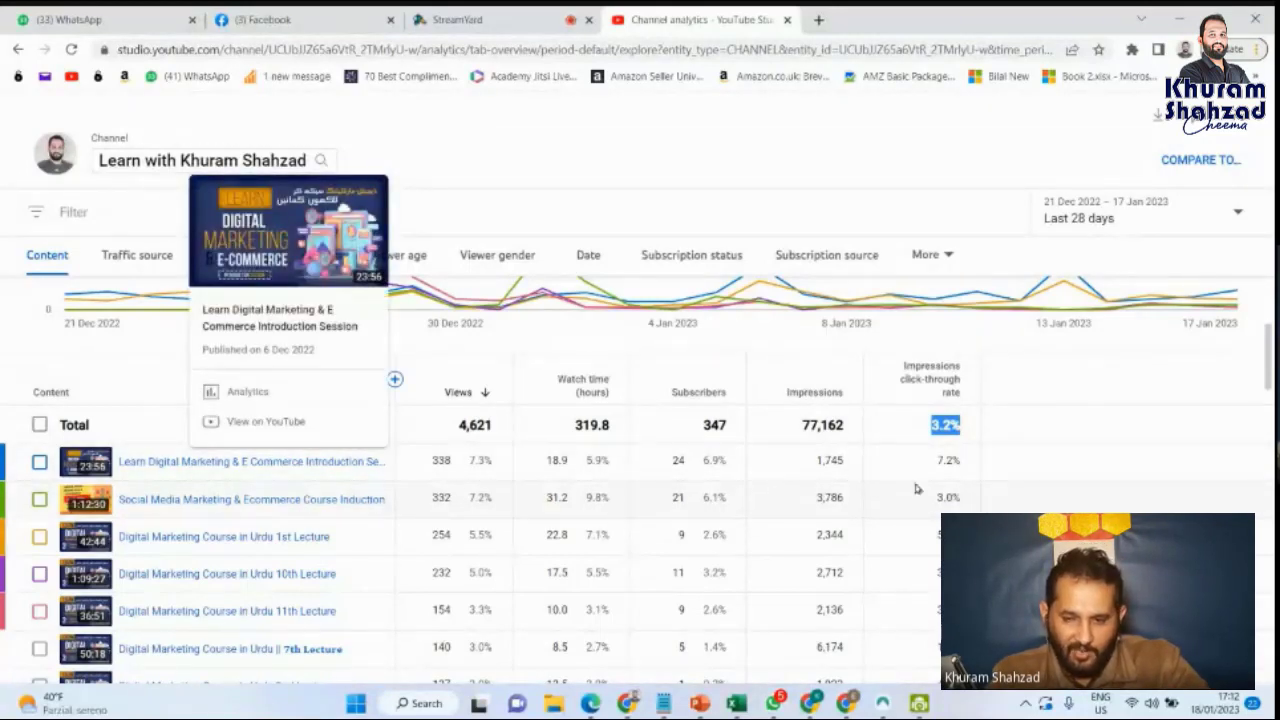
Compare the click-through rates of the Introduction Session and Digital Marketing Course in Urdu 1st Lecture videos with the channel total
drag(918, 466, 965, 466)
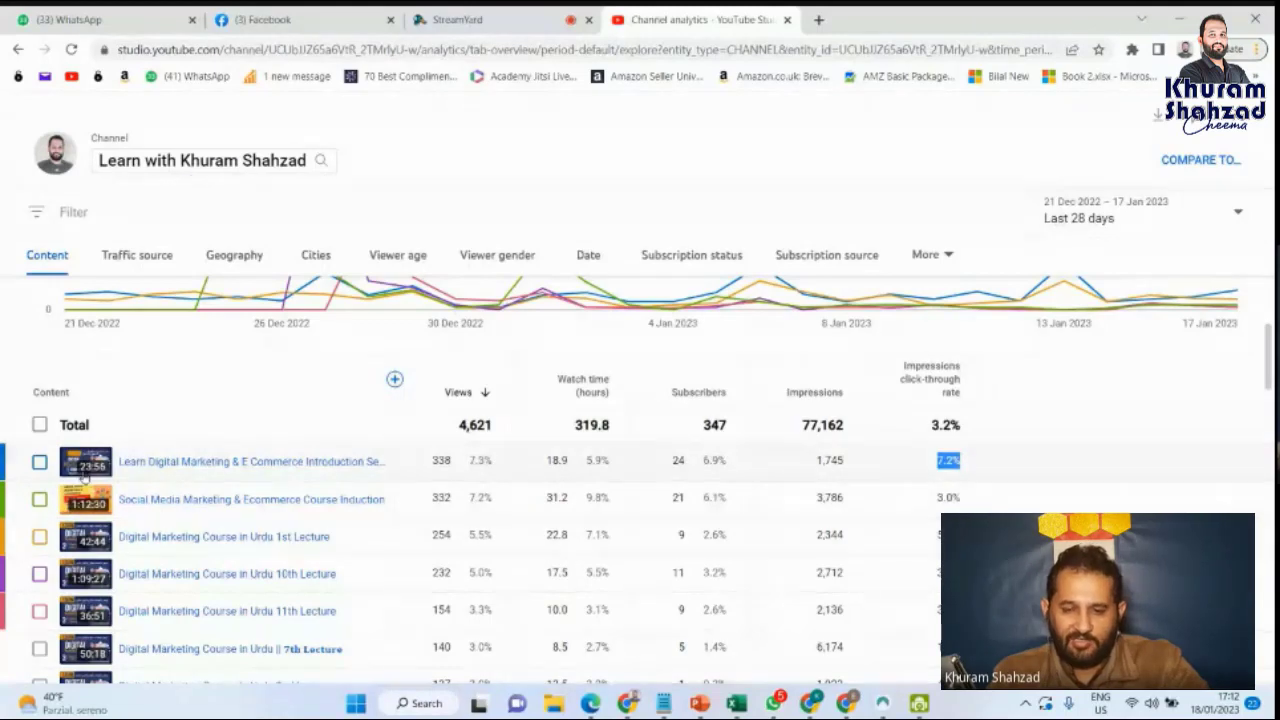
drag(920, 538, 955, 536)
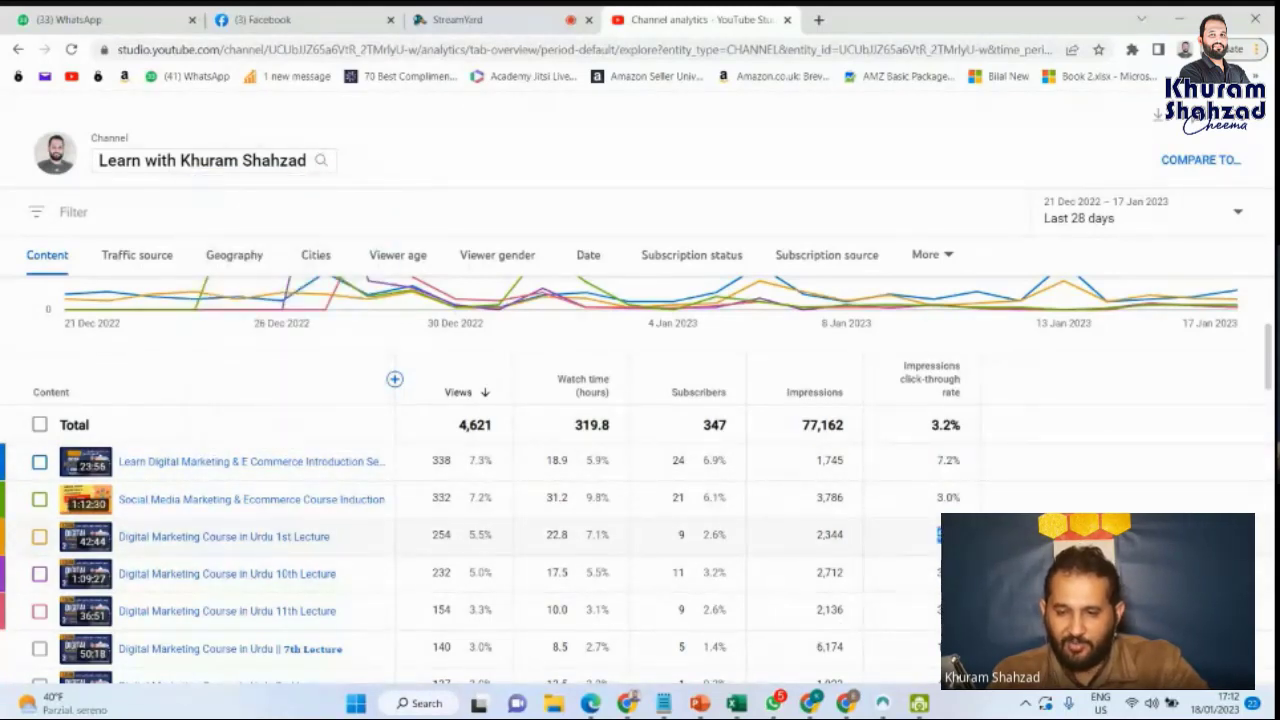
drag(915, 424, 965, 426)
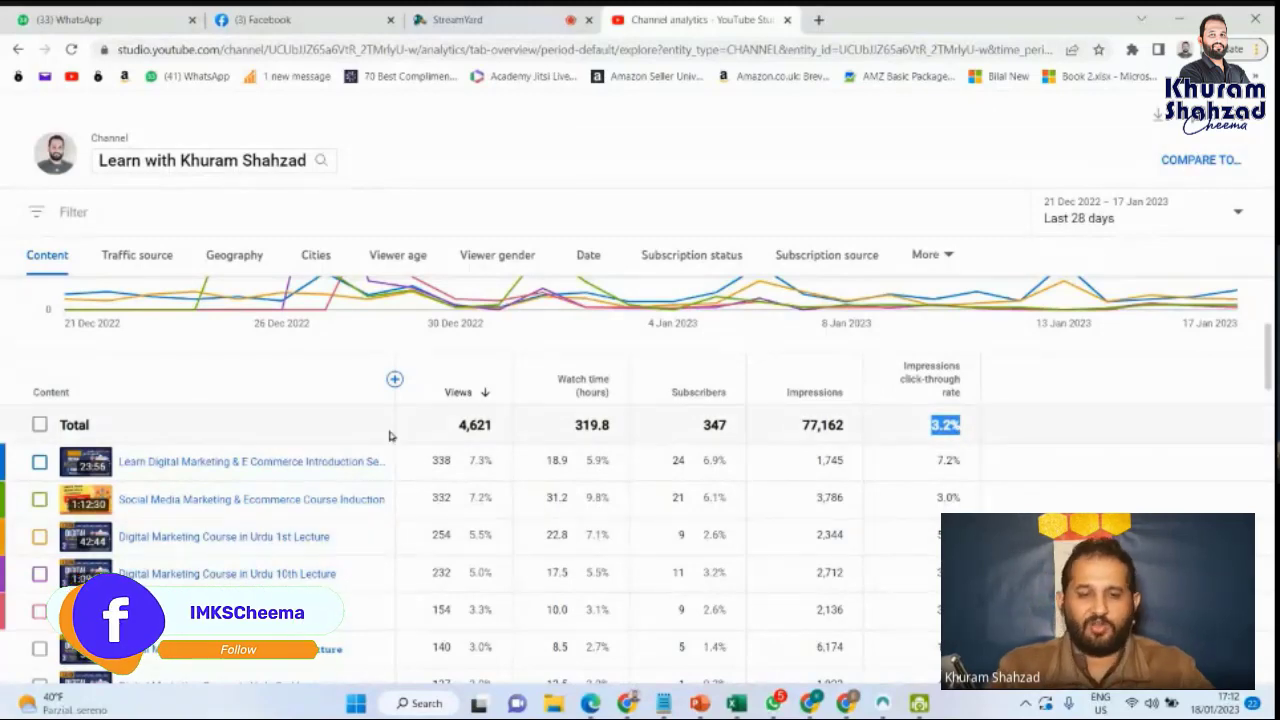
Review the content report's chart and video rows again, highlighting the total impressions
scroll(390, 524, down, 3)
scroll(390, 524, up, 3)
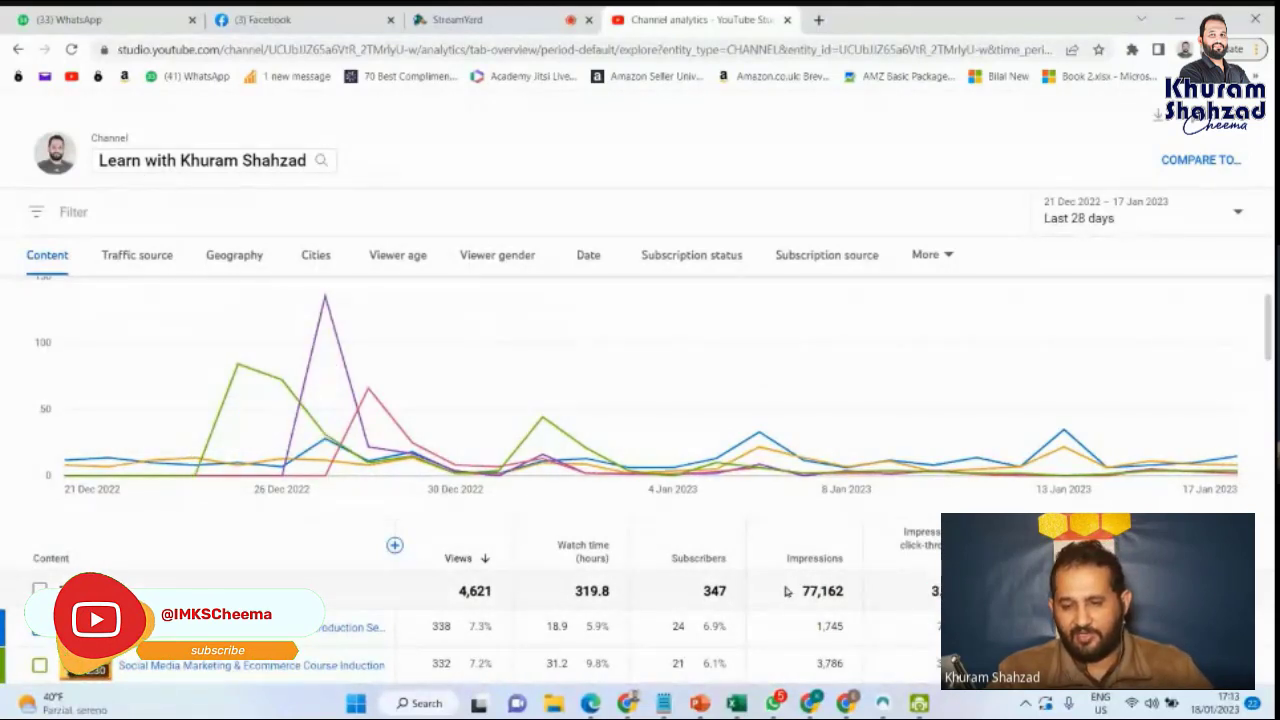
drag(787, 591, 843, 591)
scroll(826, 583, down, 1)
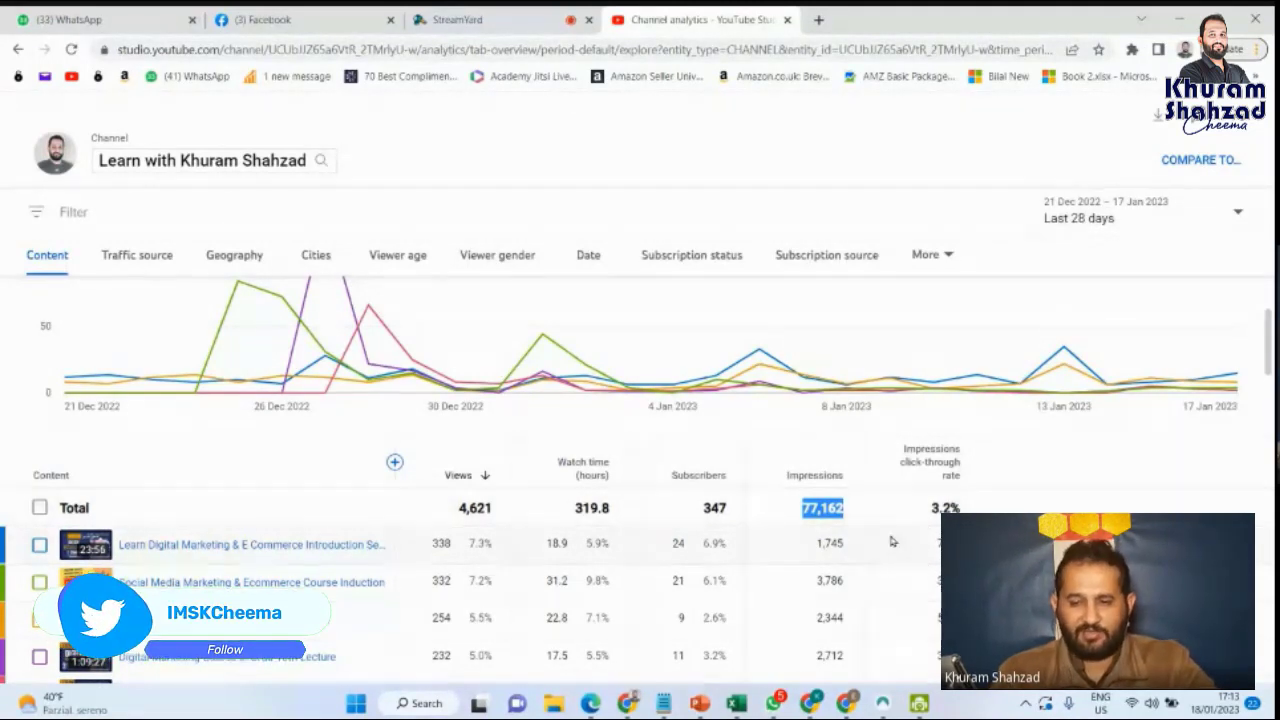
scroll(351, 374, down, 2)
scroll(309, 351, up, 1)
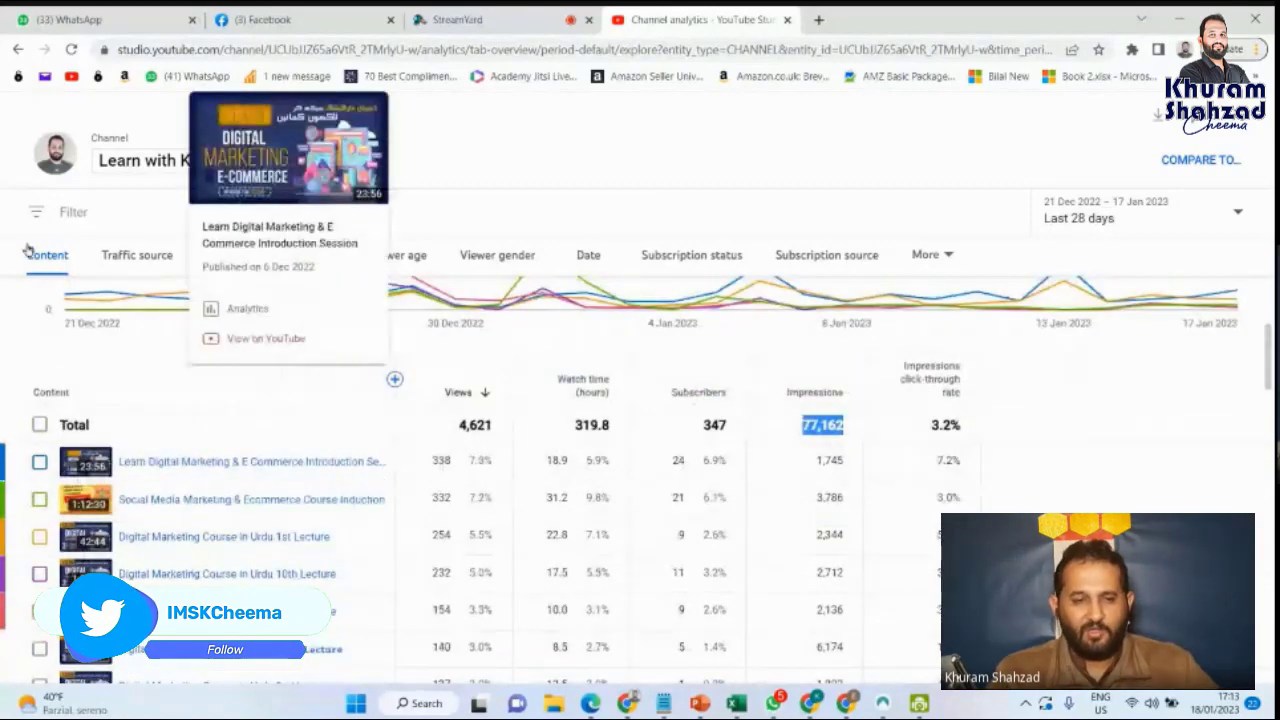
Show the report broken down by traffic source and examine the listed sources, from External to End screens
scroll(84, 374, up, 2)
click(137, 255)
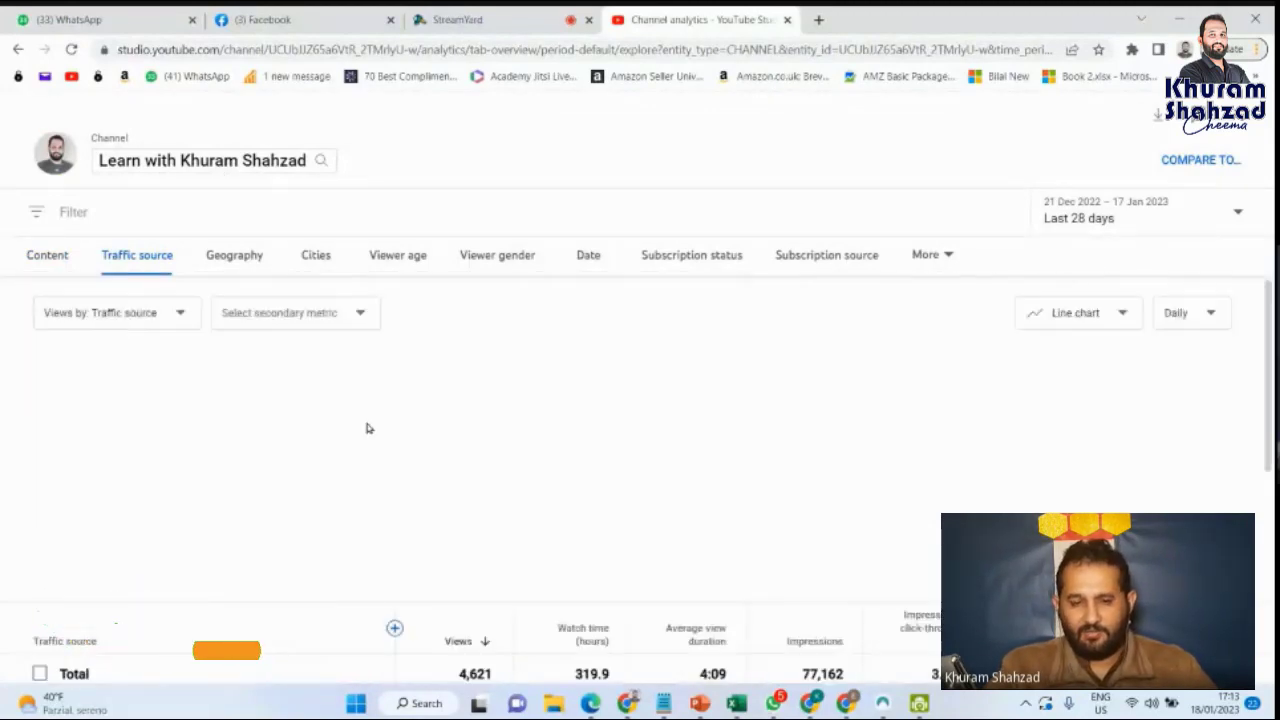
scroll(258, 435, down, 3)
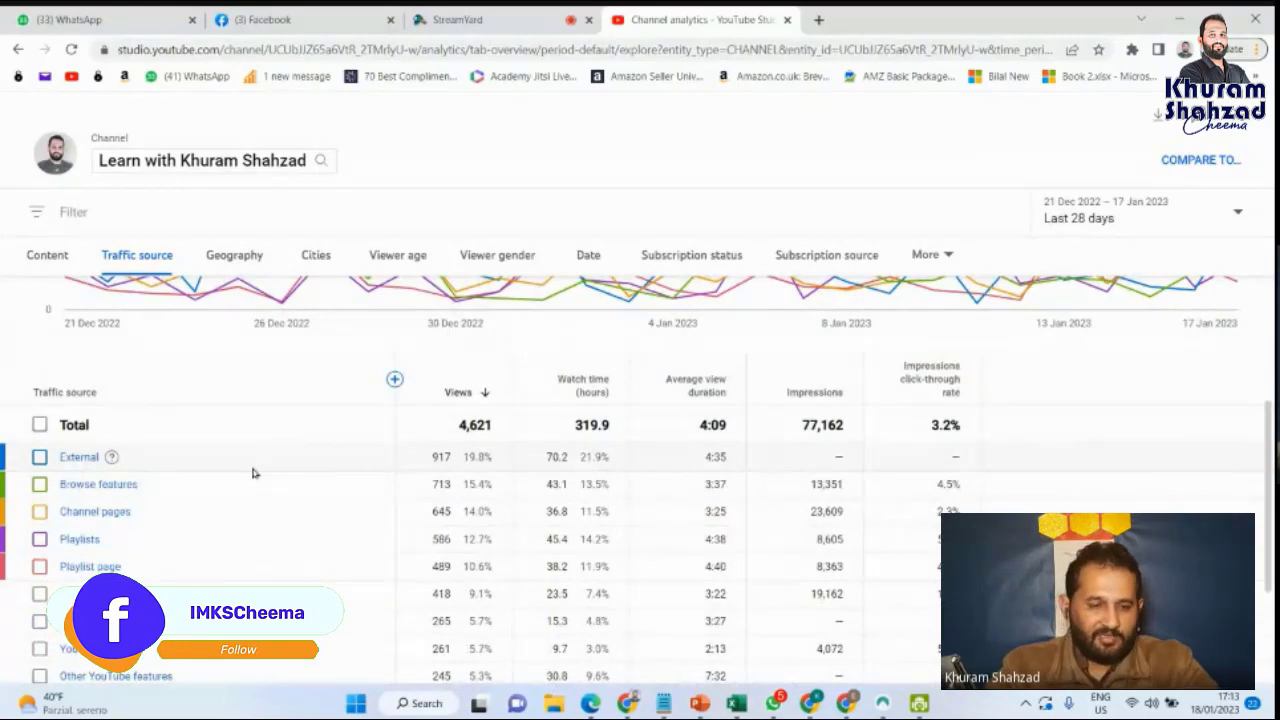
scroll(253, 473, down, 1)
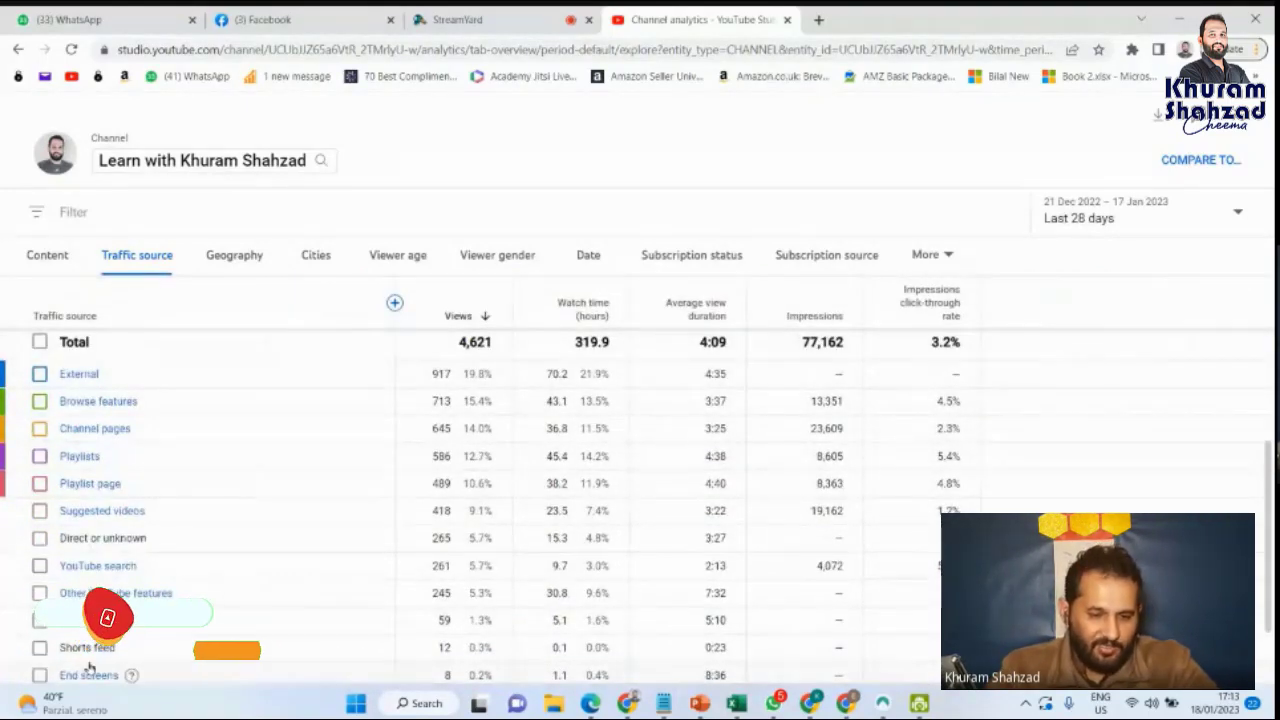
scroll(150, 462, up, 1)
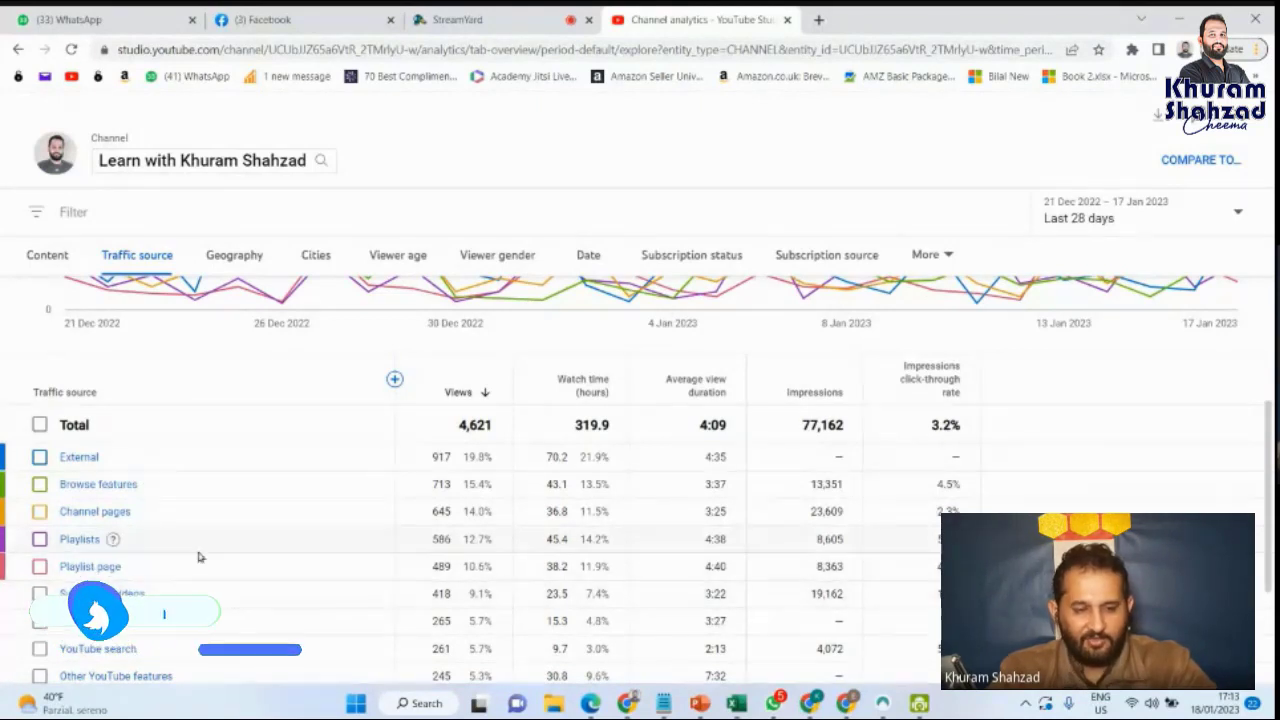
Examine the full list of traffic sources again, from External through YouTube search to Video cards and annotations
scroll(93, 607, down, 3)
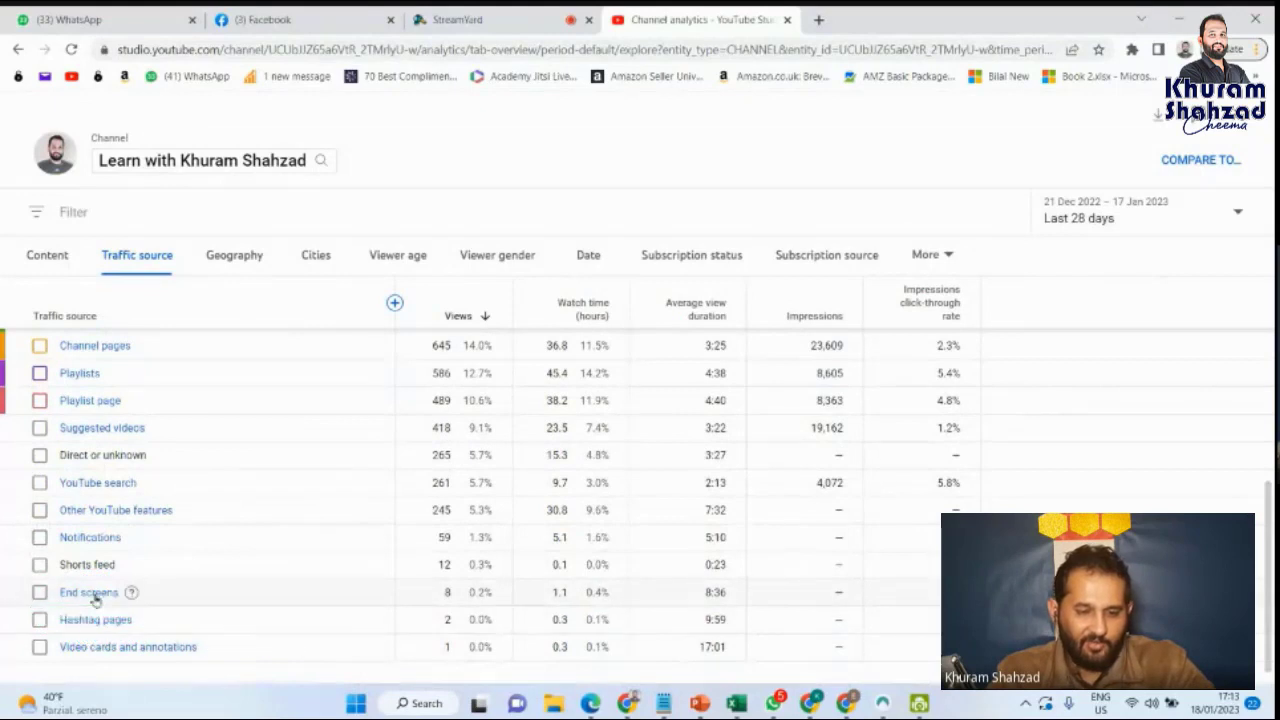
scroll(376, 538, up, 3)
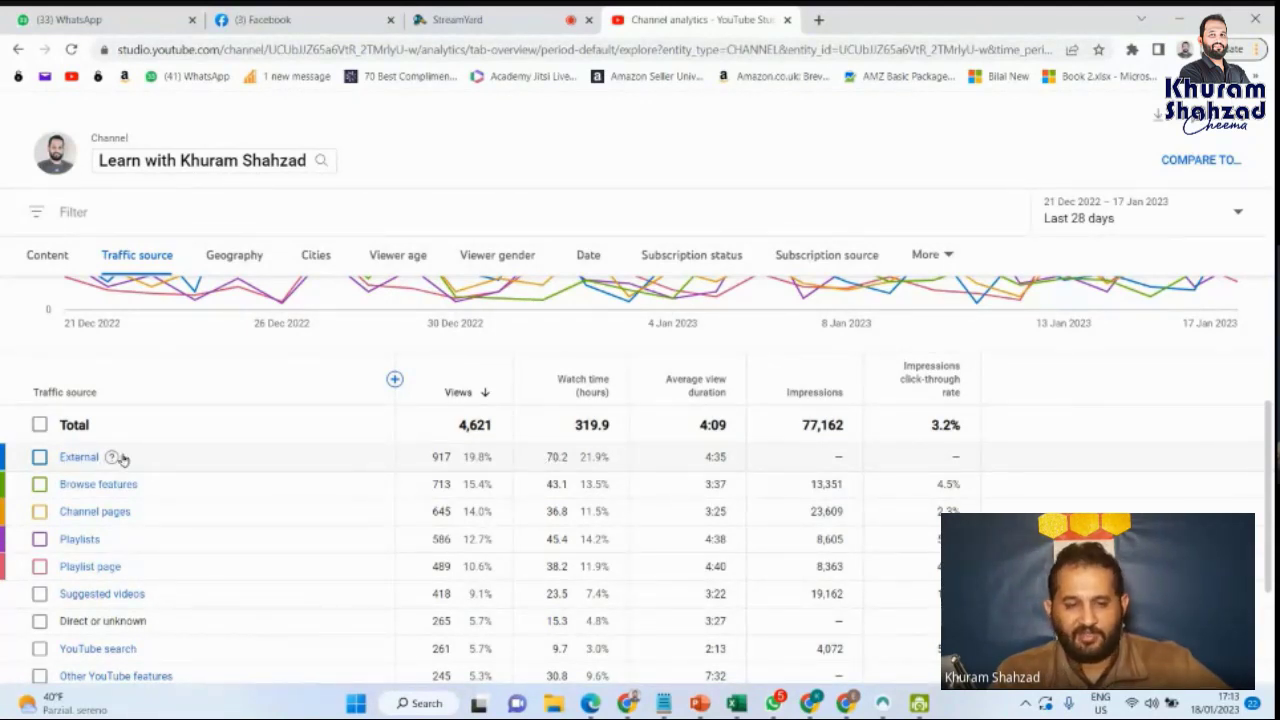
mouse_move(112, 458)
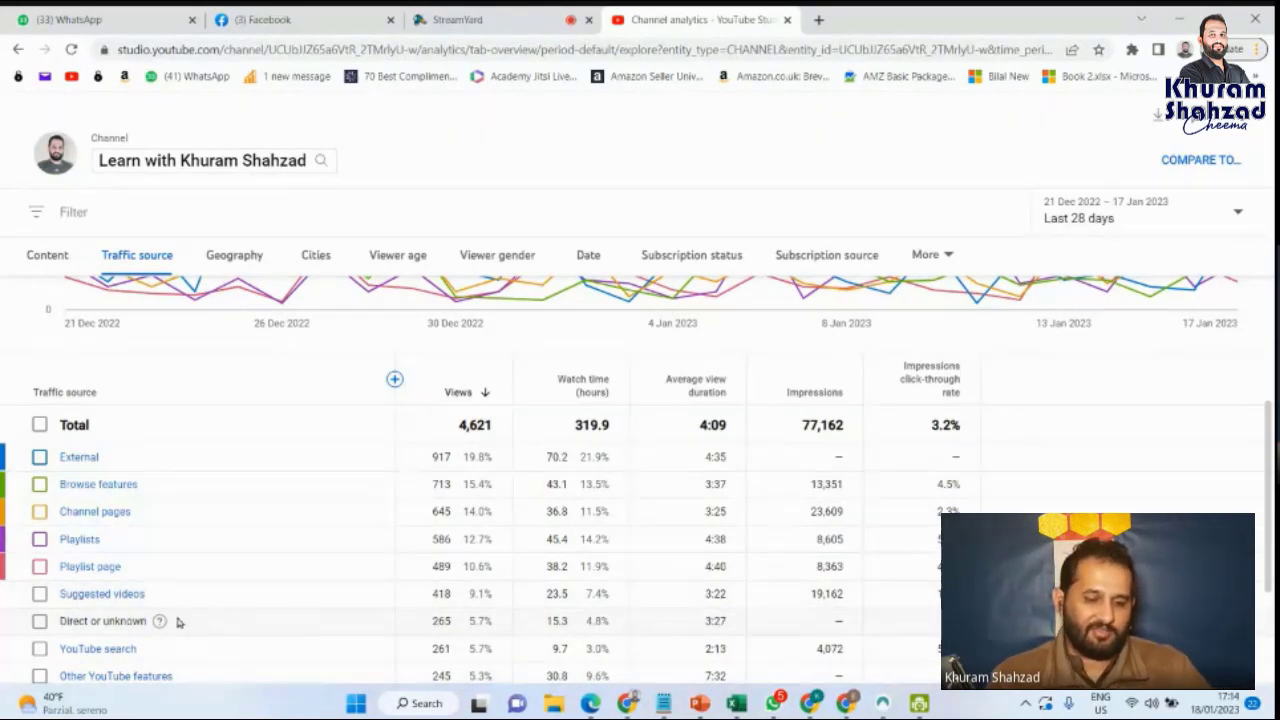
scroll(163, 656, down, 1)
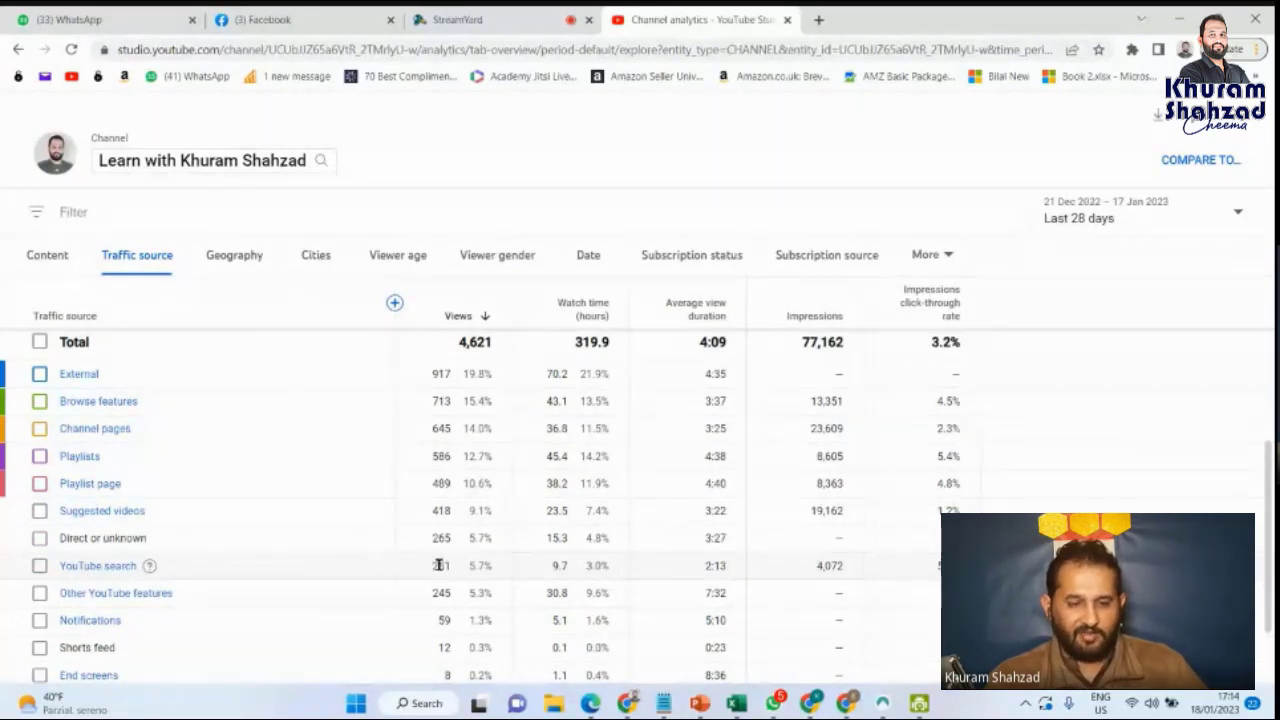
scroll(325, 580, up, 3)
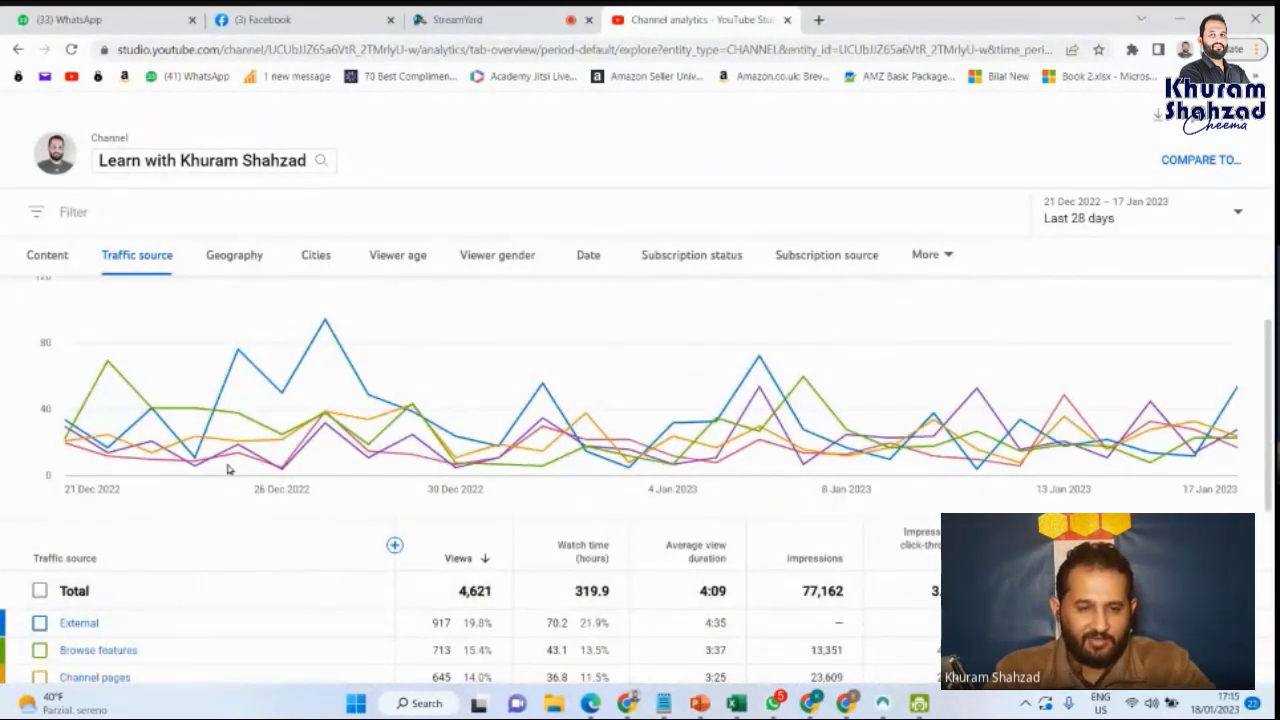
Show the report broken down by geography and review its chart and country rows
click(234, 256)
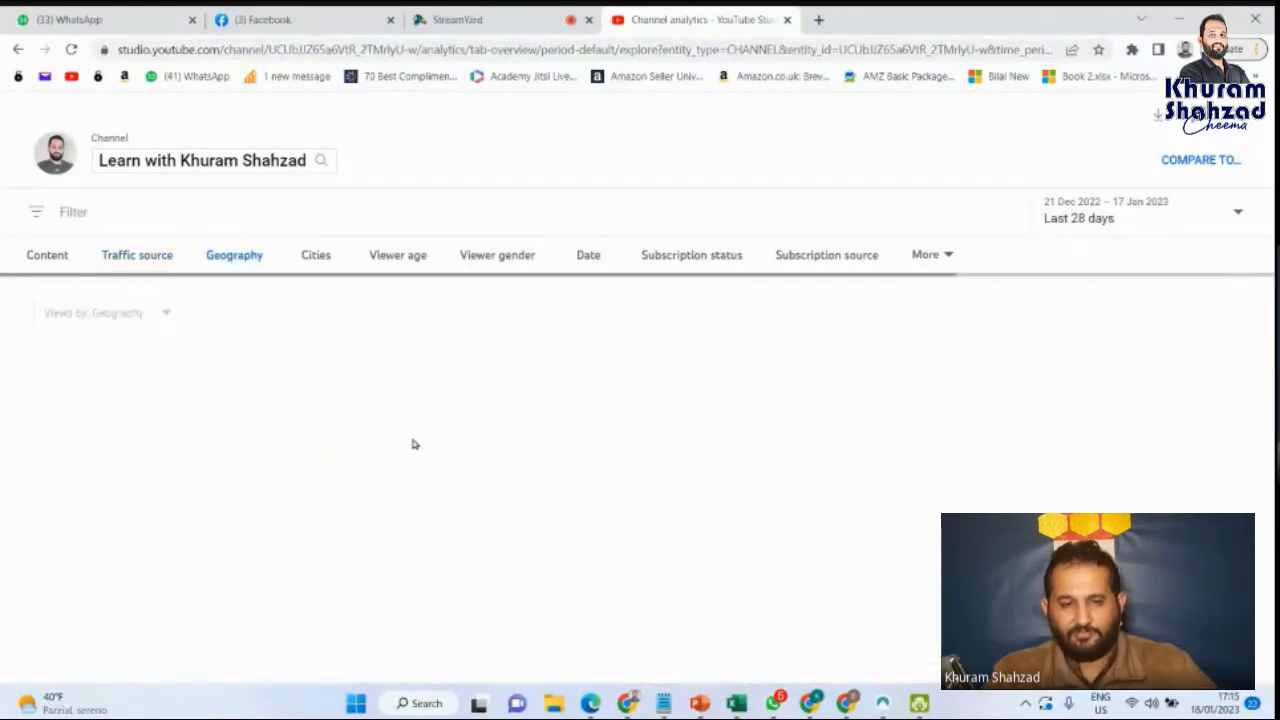
scroll(285, 581, down, 3)
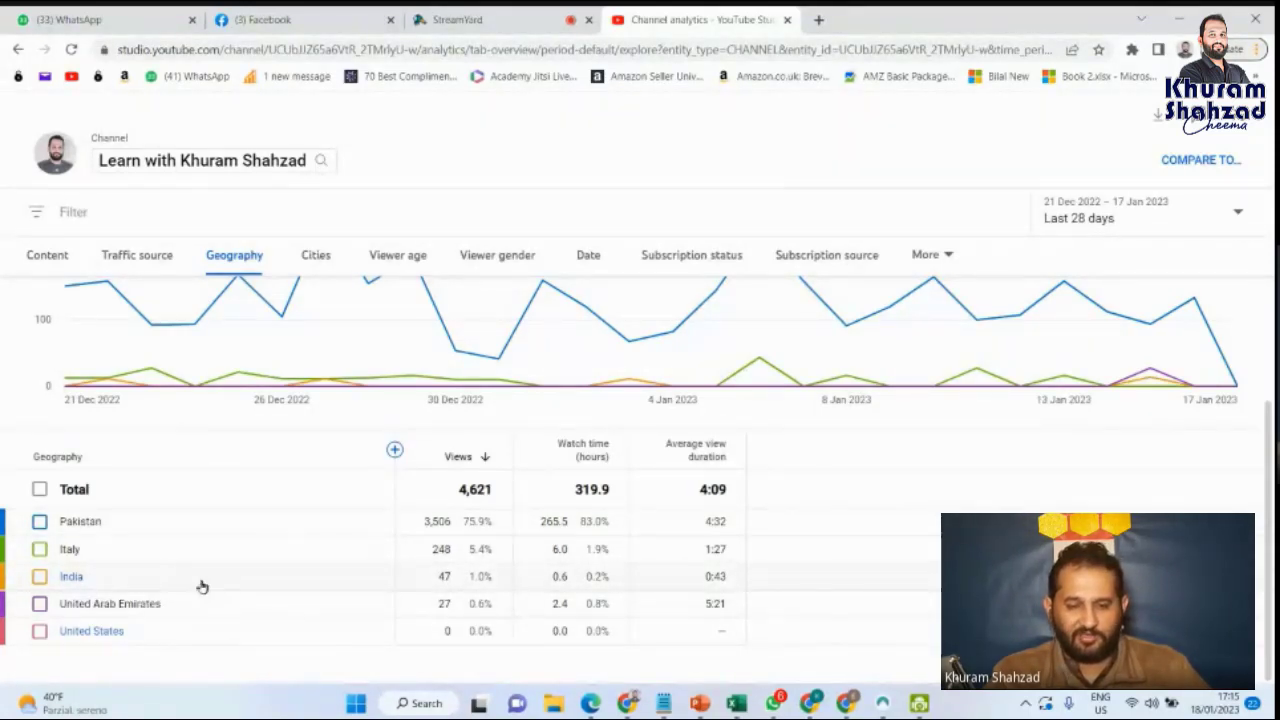
scroll(202, 587, up, 1)
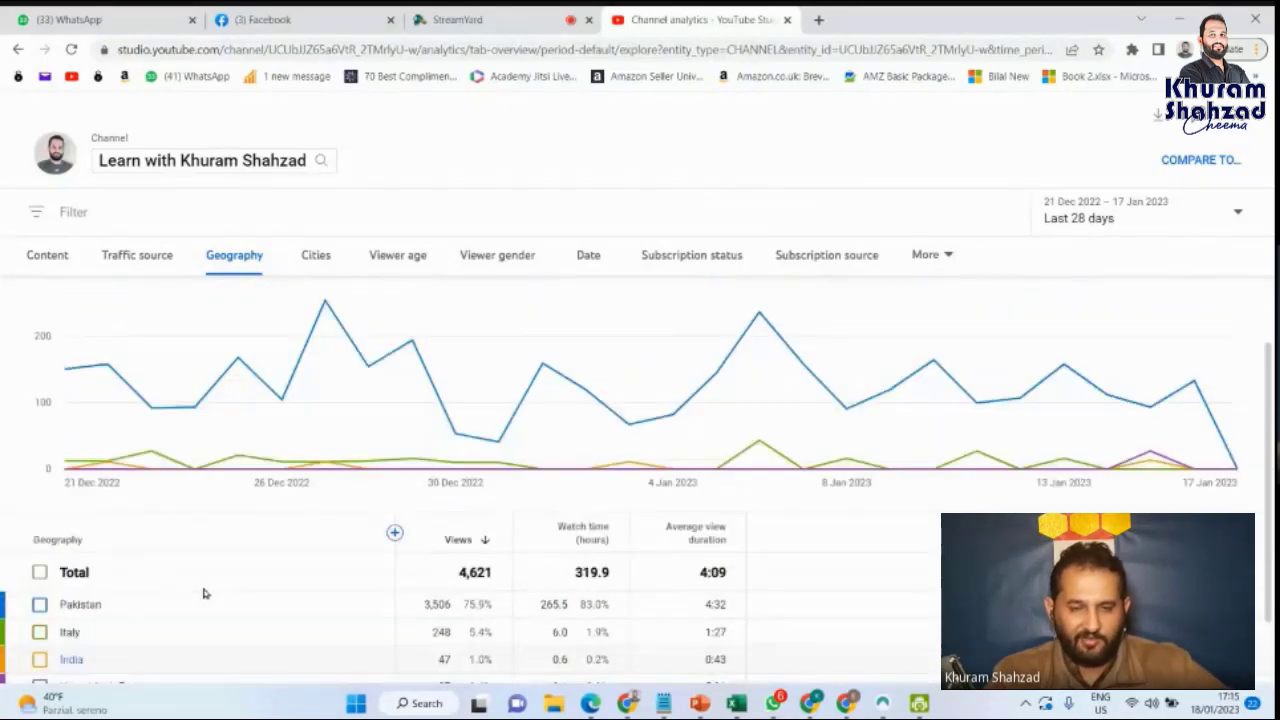
scroll(320, 505, down, 1)
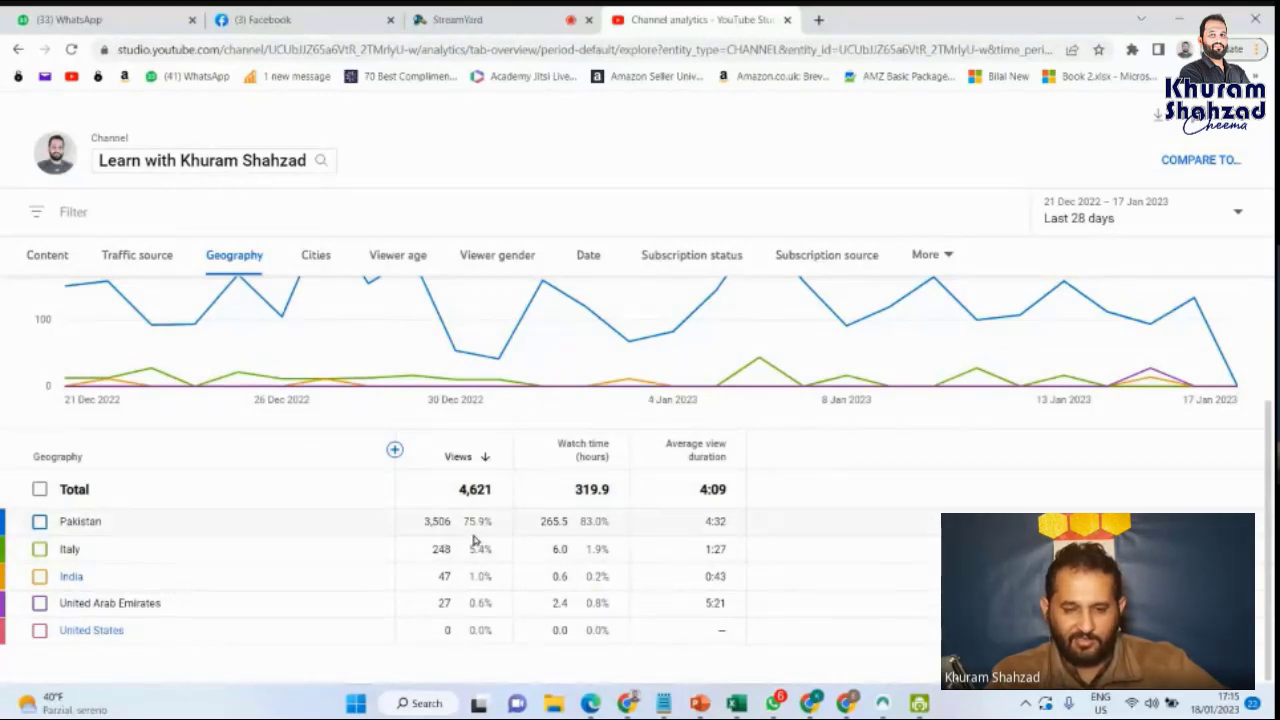
Compare the view shares of Pakistan, Italy and India by highlighting each country's percentage
drag(461, 525, 486, 530)
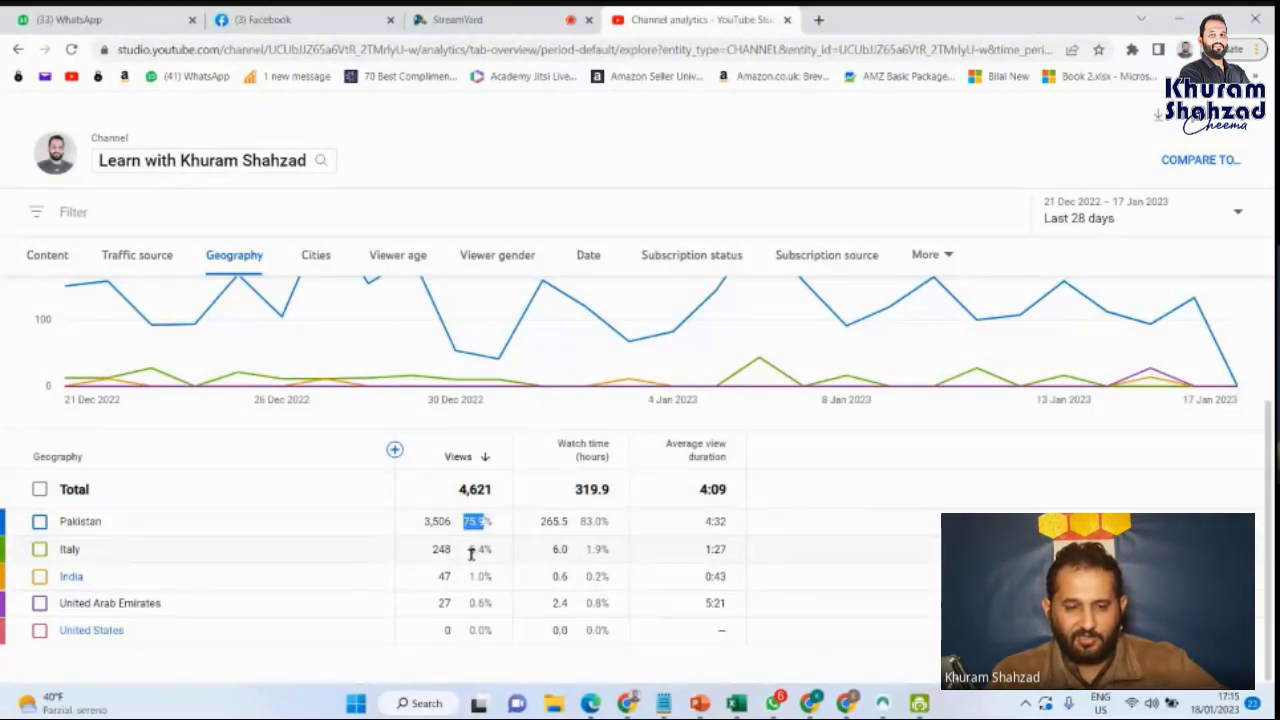
double_click(478, 550)
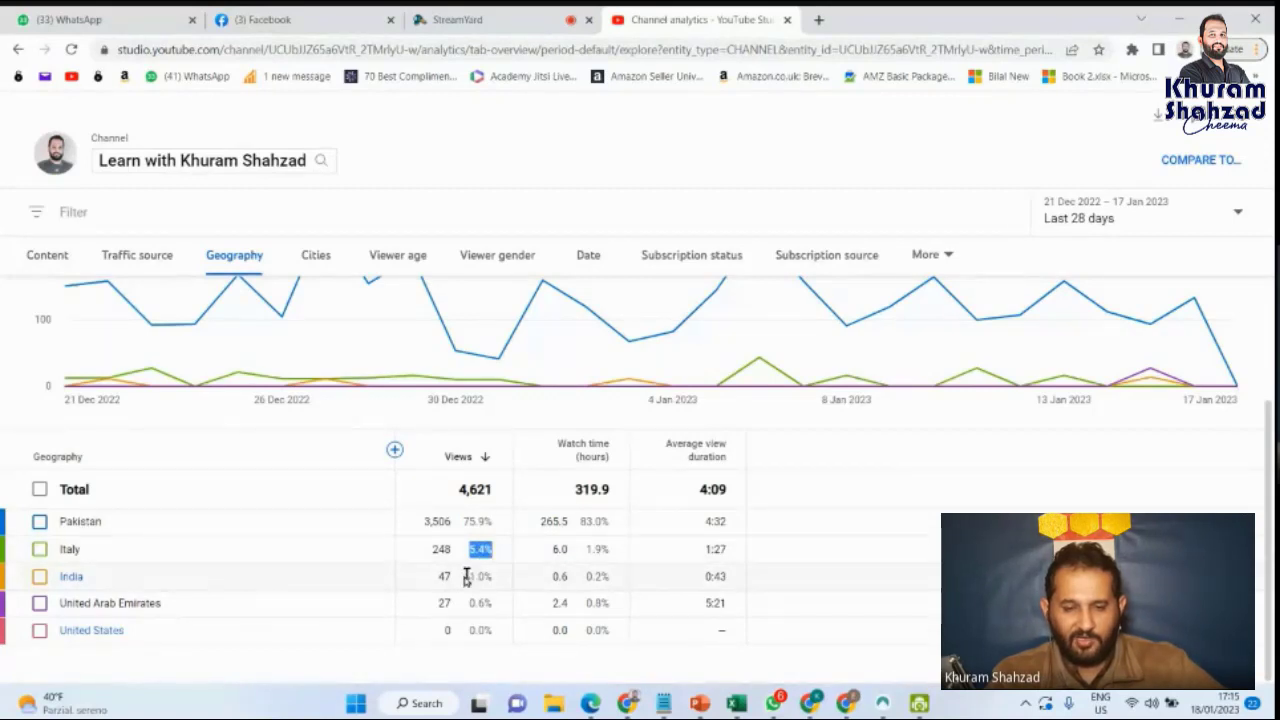
double_click(478, 577)
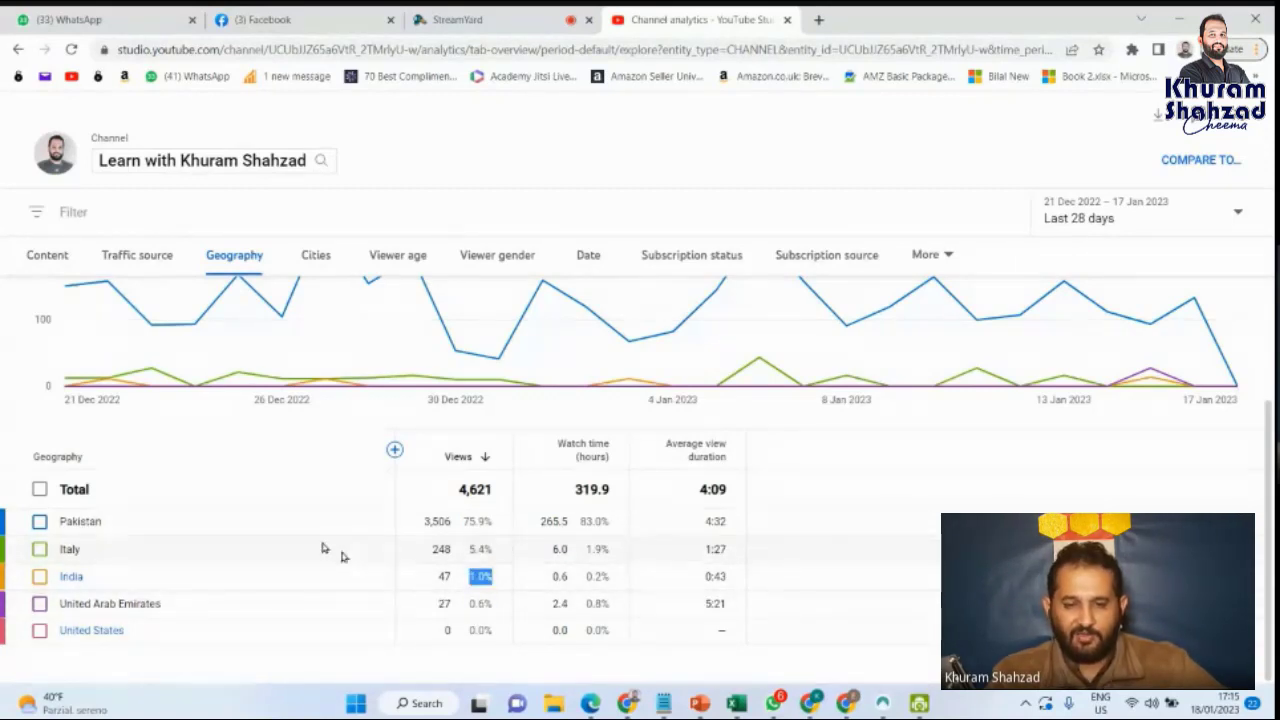
scroll(330, 550, up, 2)
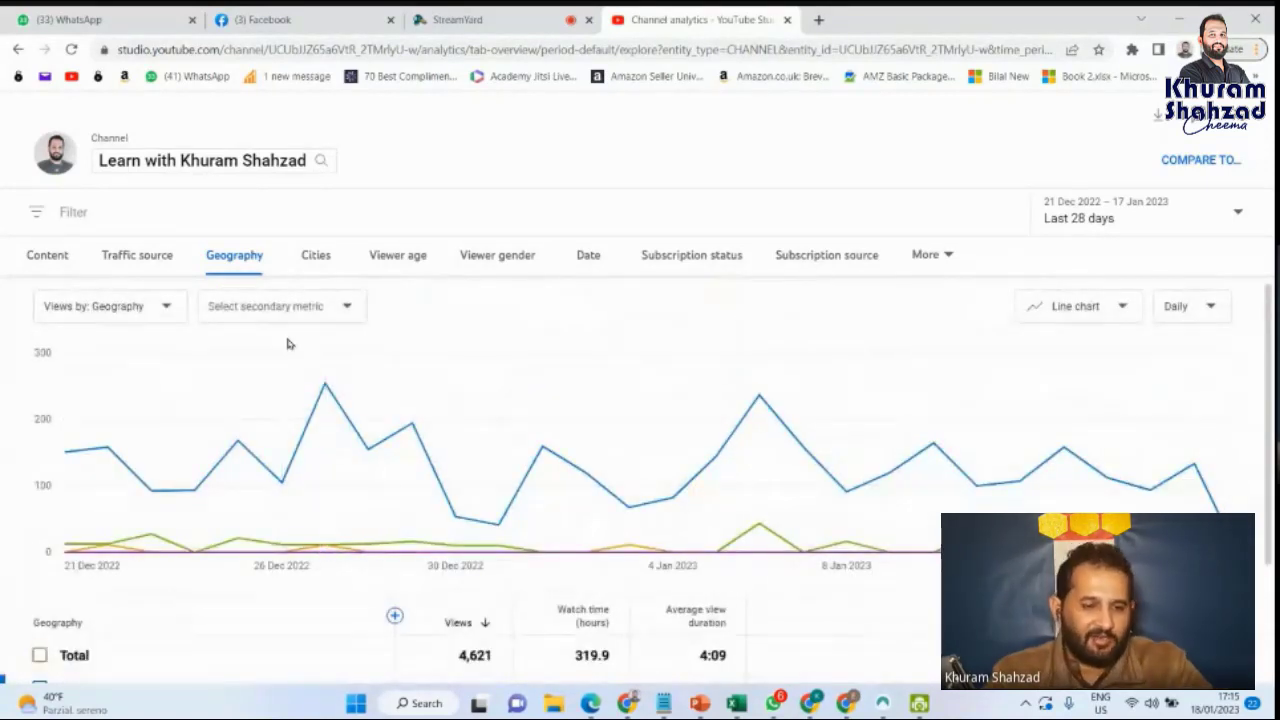
Show the report broken down by cities and examine the chart and the Karachi, Lahore, Multan and Milan rows
click(315, 255)
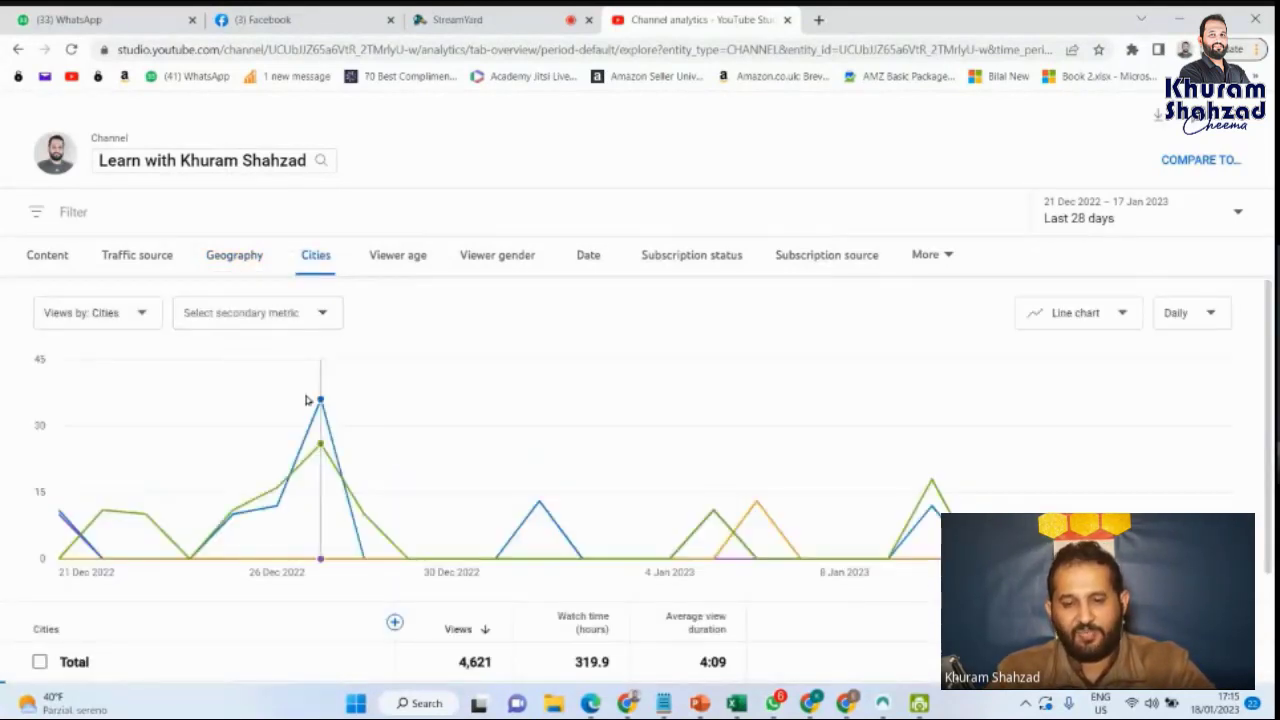
scroll(380, 493, down, 1)
scroll(230, 565, down, 1)
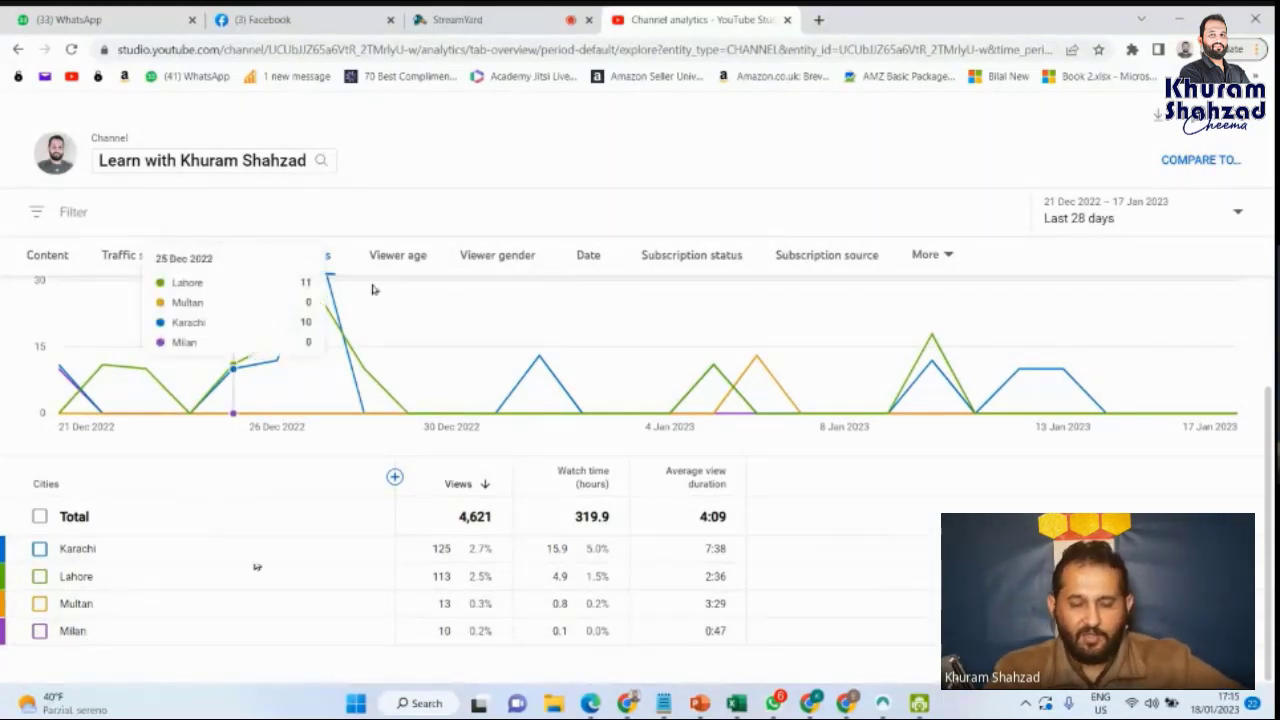
scroll(388, 400, up, 1)
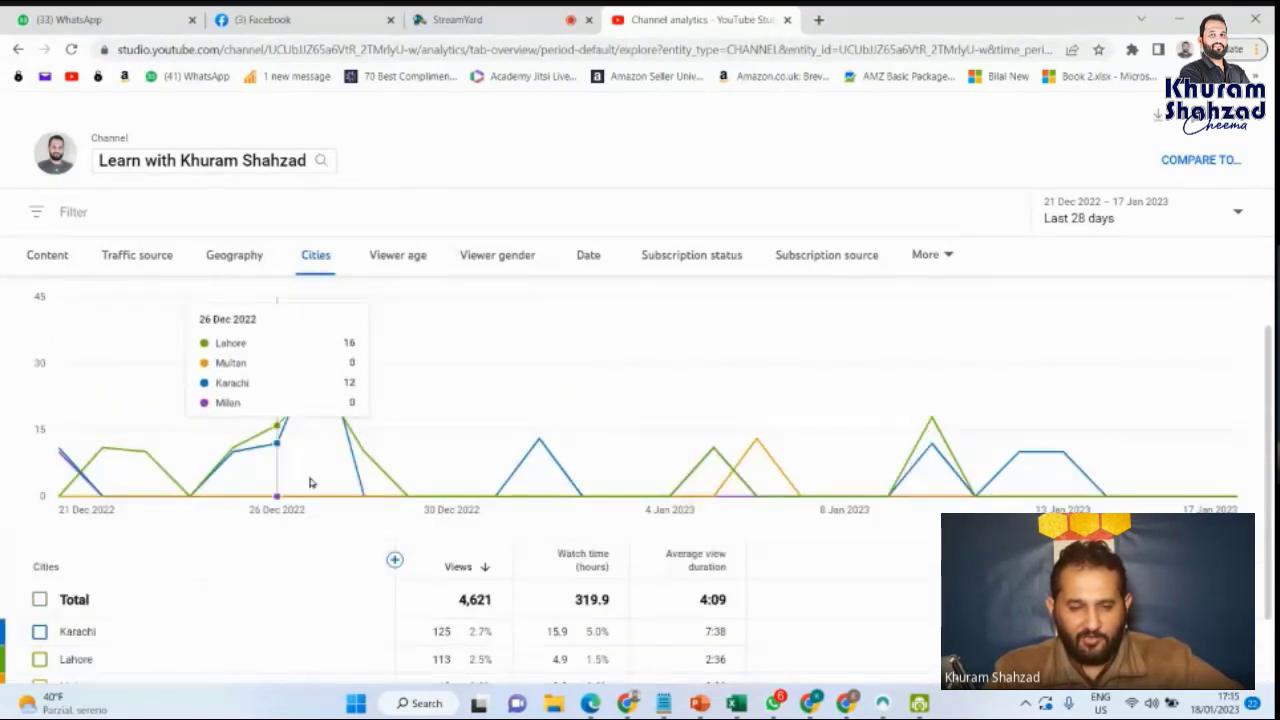
scroll(310, 483, down, 1)
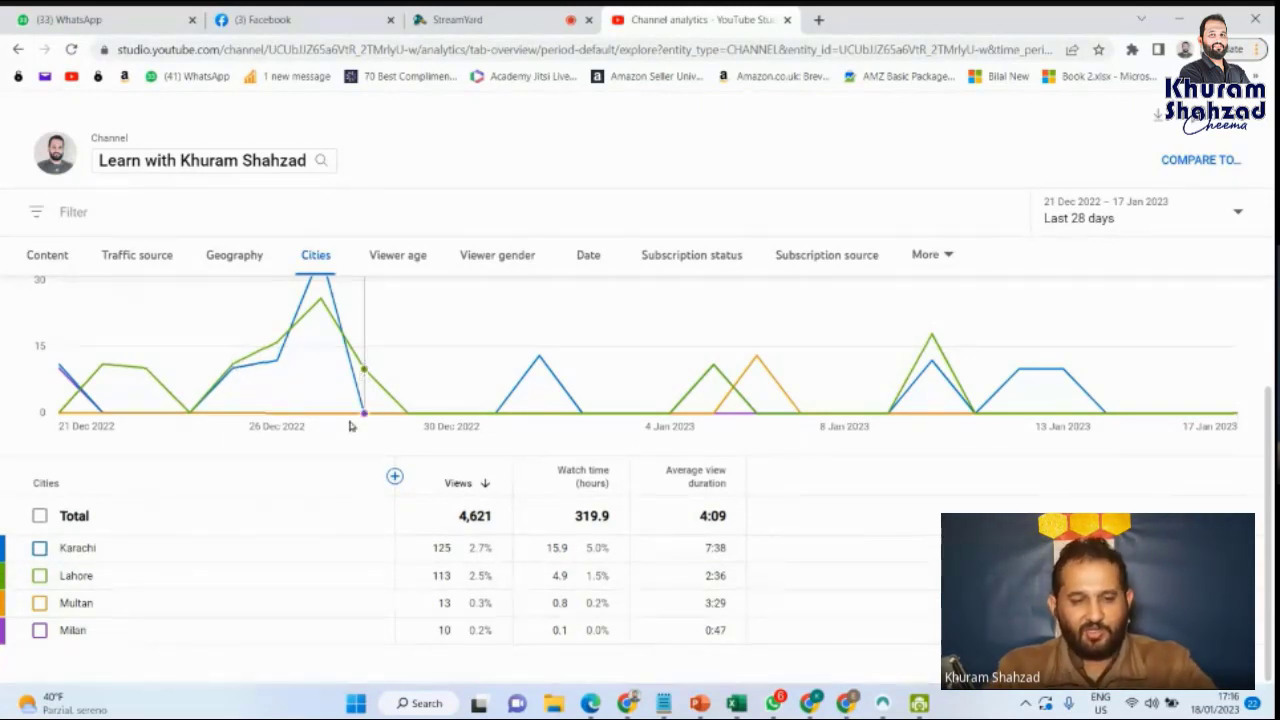
Show the report broken down by viewer age and compare the chart bars for the 18–24, 25–34 and 35–44 age groups
mouse_move(391, 278)
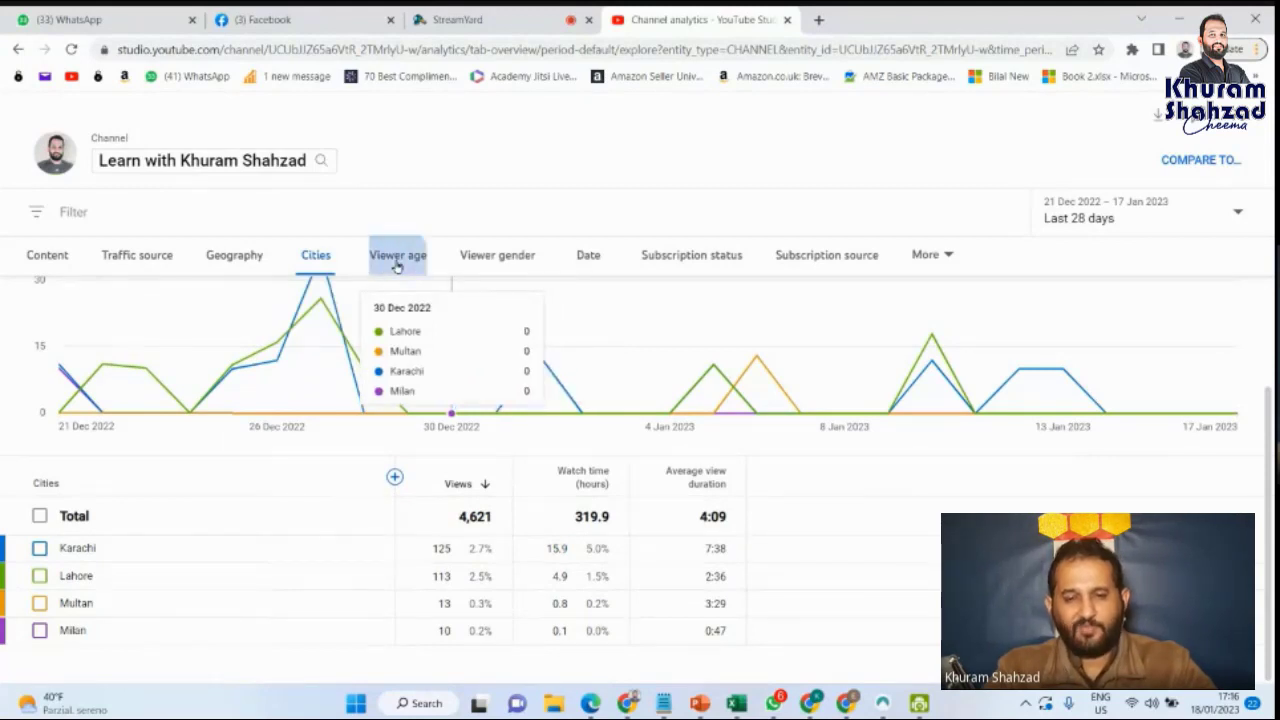
click(397, 258)
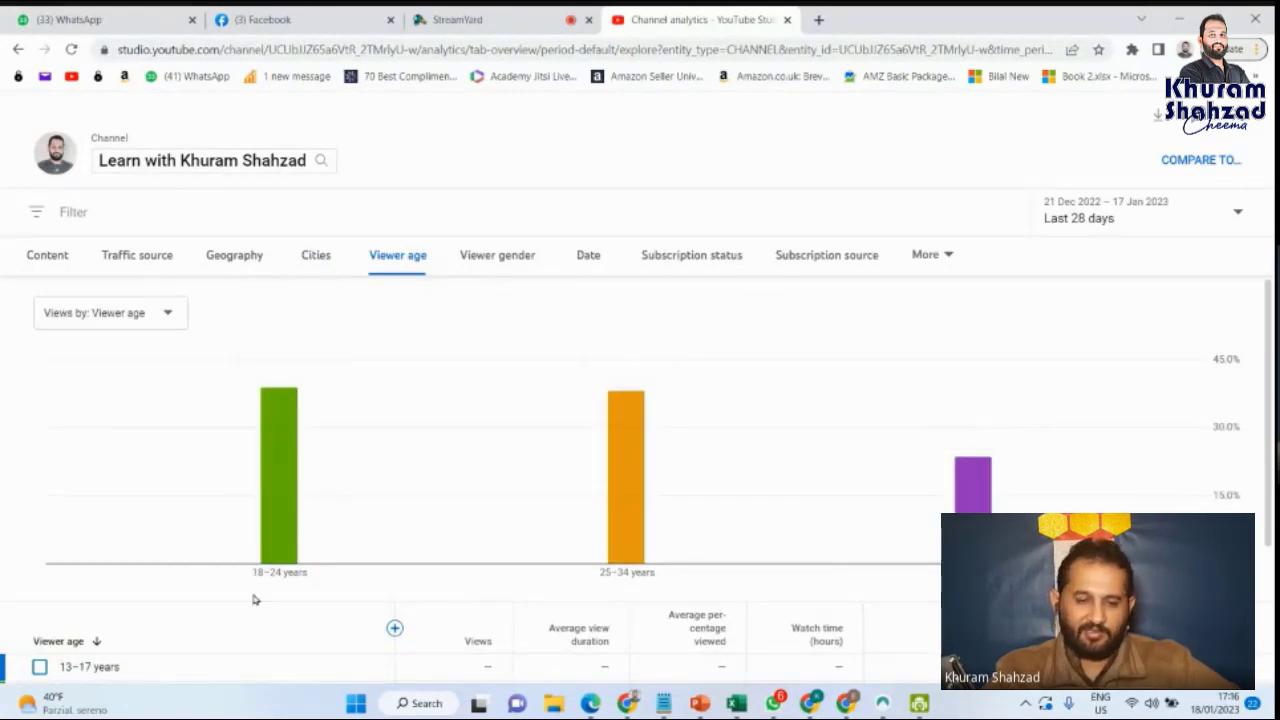
mouse_move(296, 568)
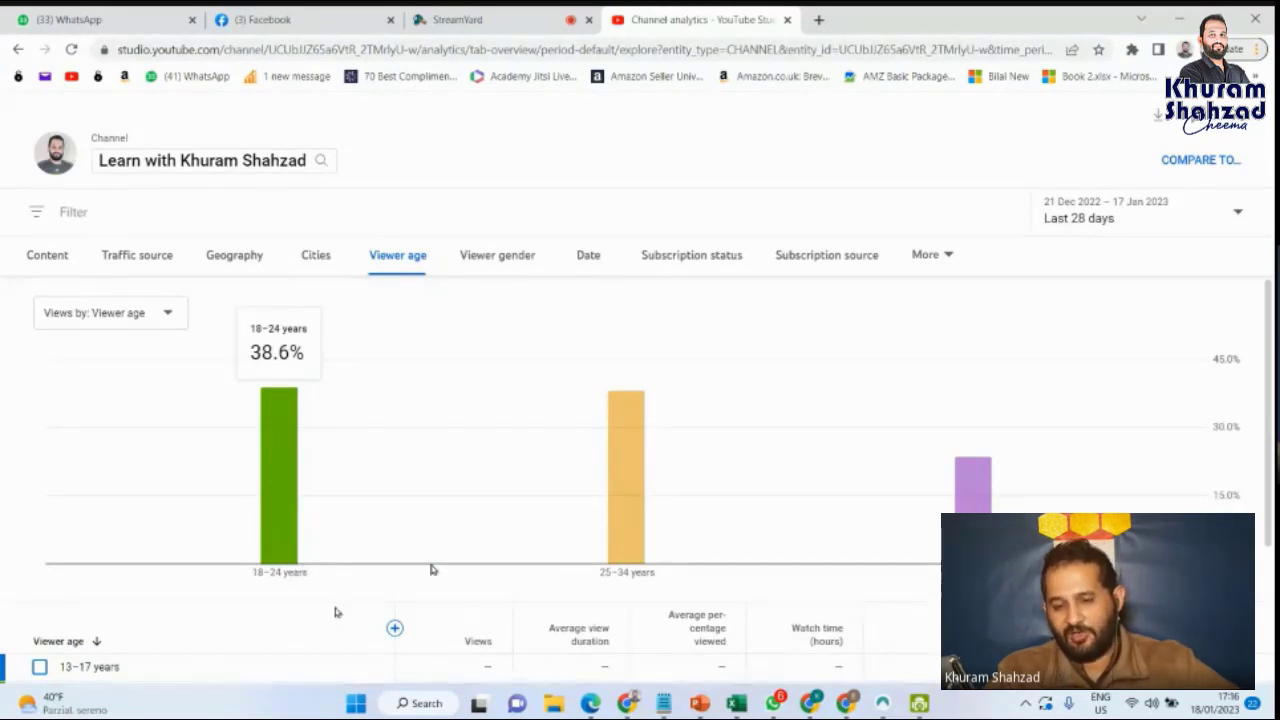
mouse_move(593, 557)
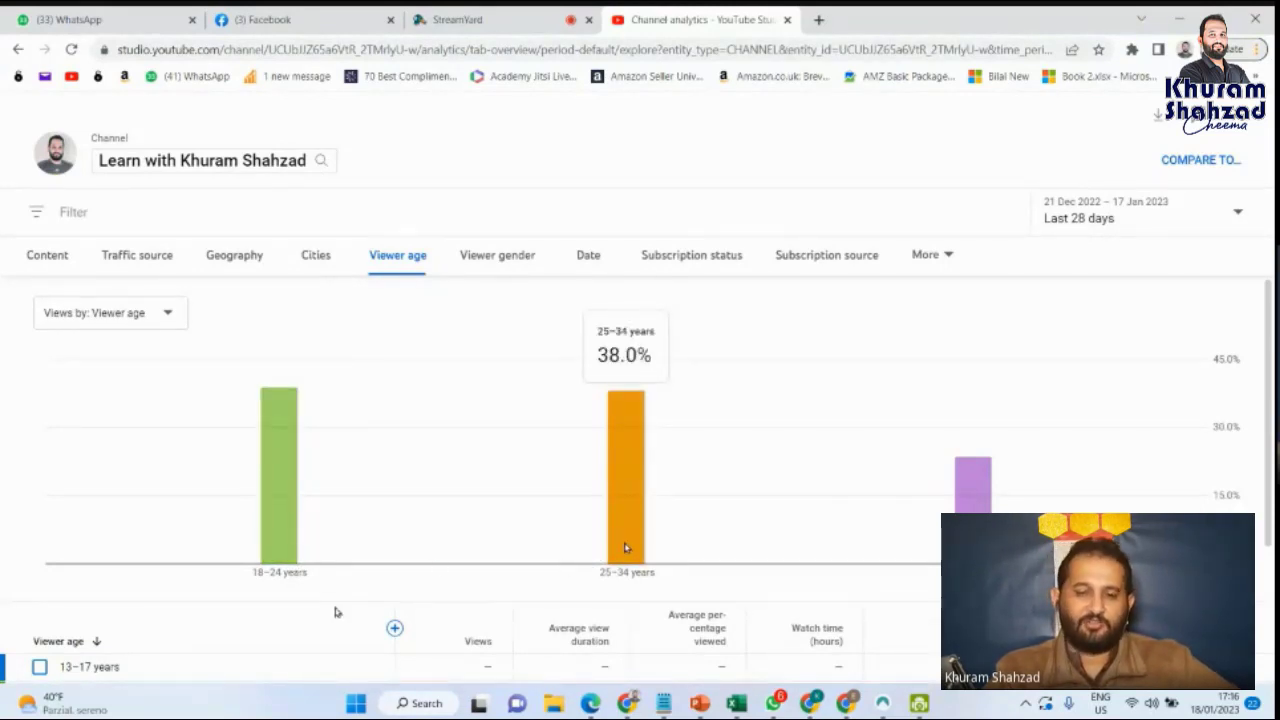
mouse_move(972, 530)
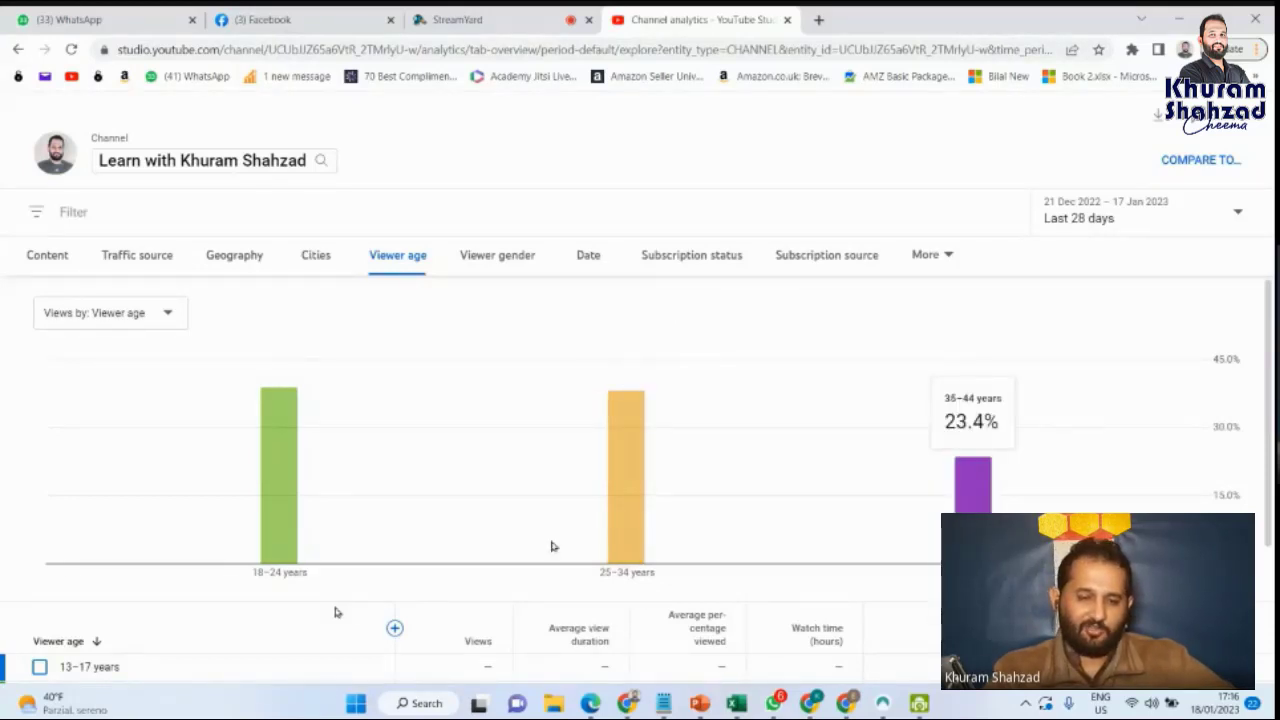
mouse_move(268, 530)
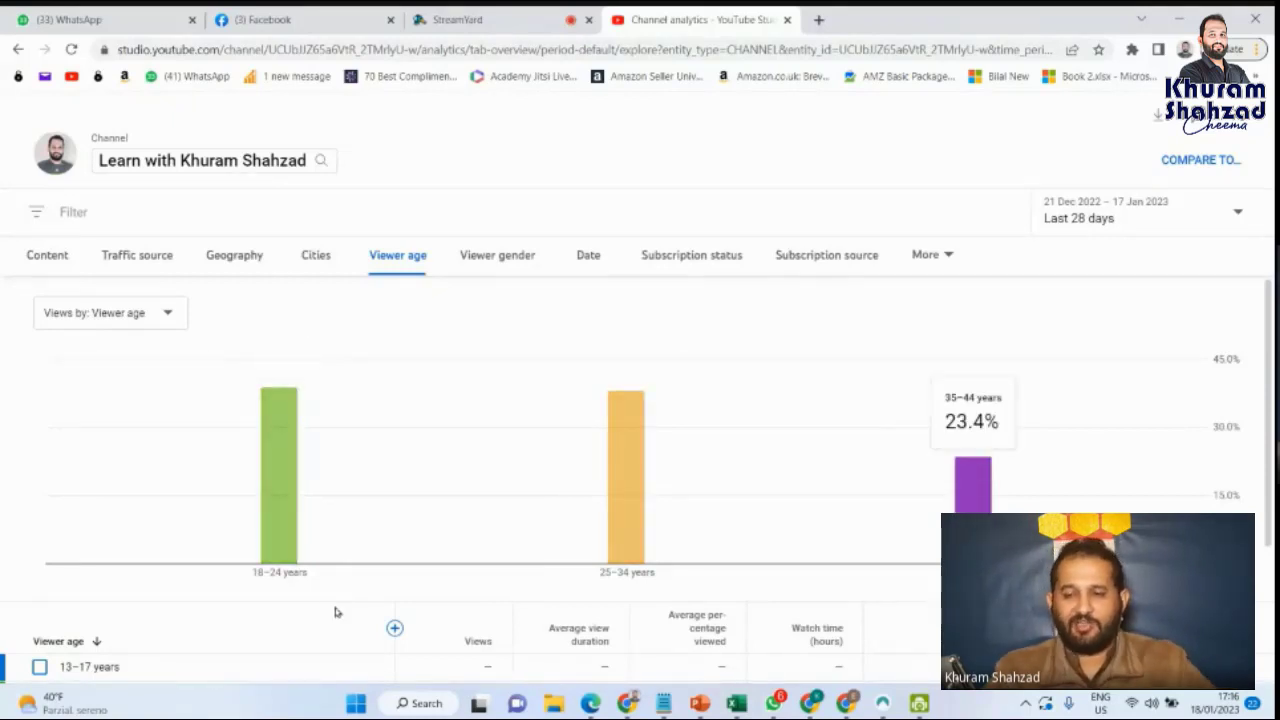
mouse_move(150, 545)
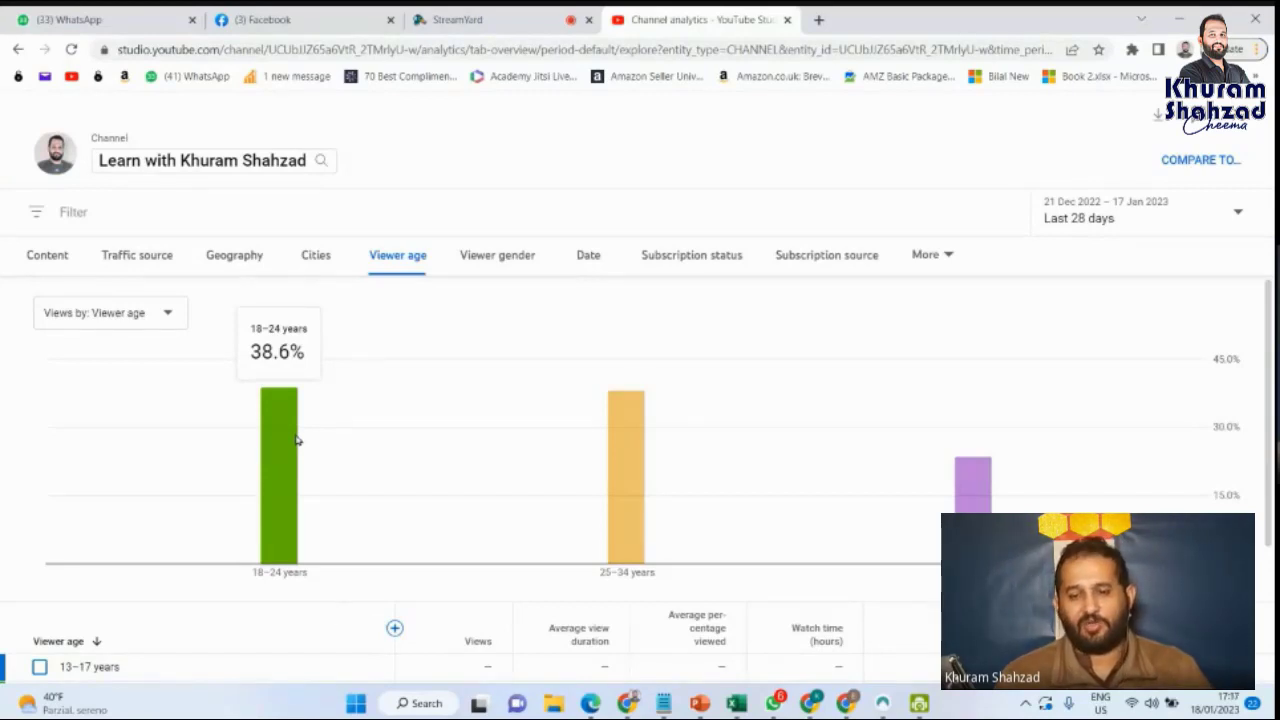
mouse_move(625, 461)
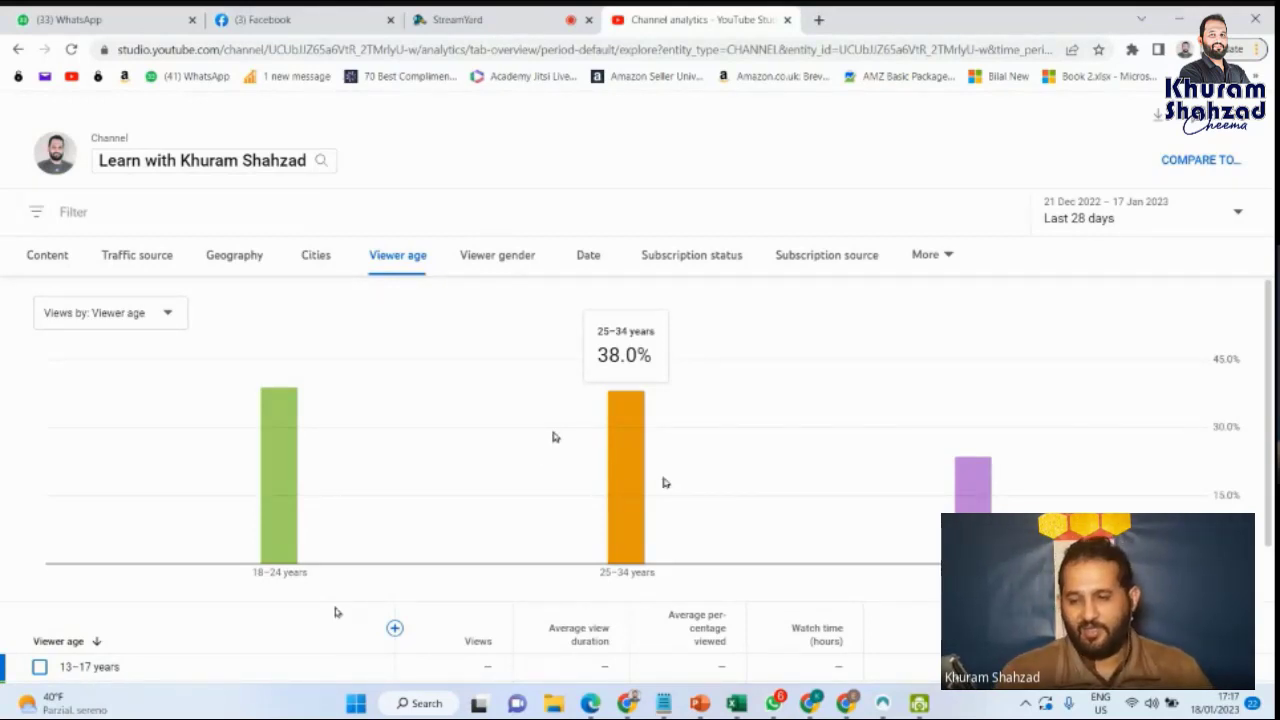
mouse_move(973, 495)
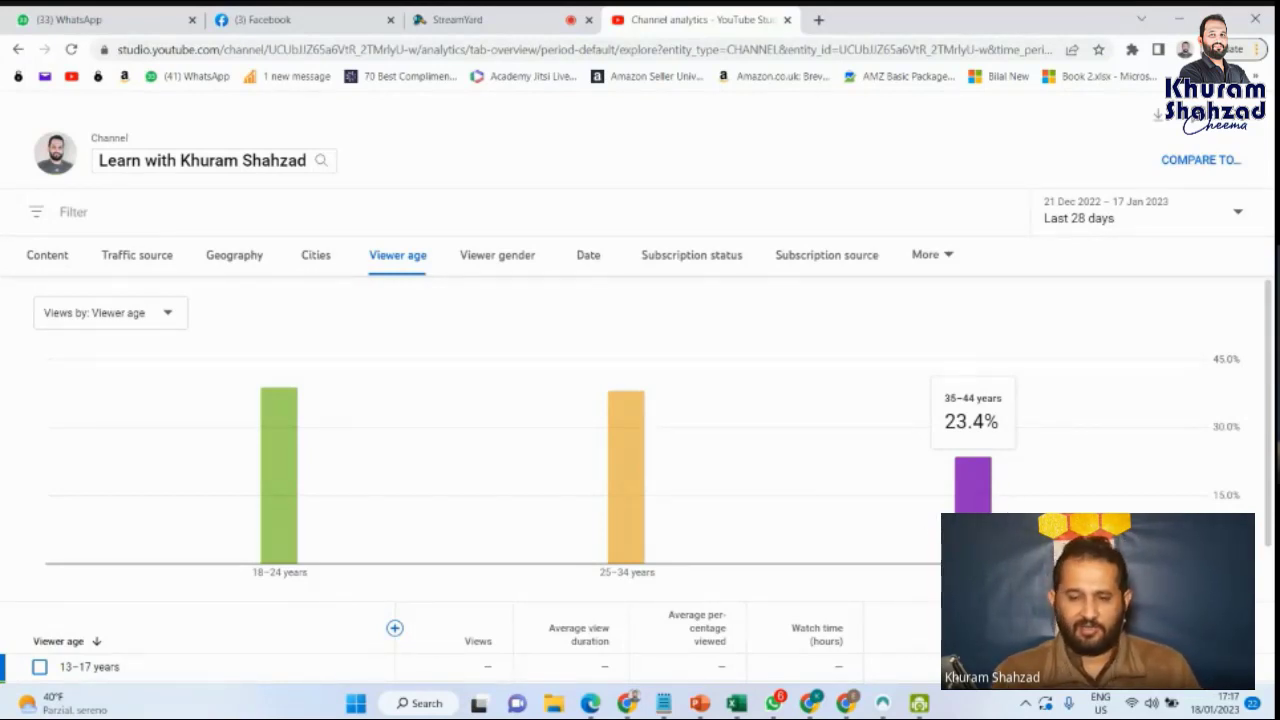
Review the viewer age table's views, average view duration, average percentage viewed and watch time for each age group
scroll(120, 463, down, 2)
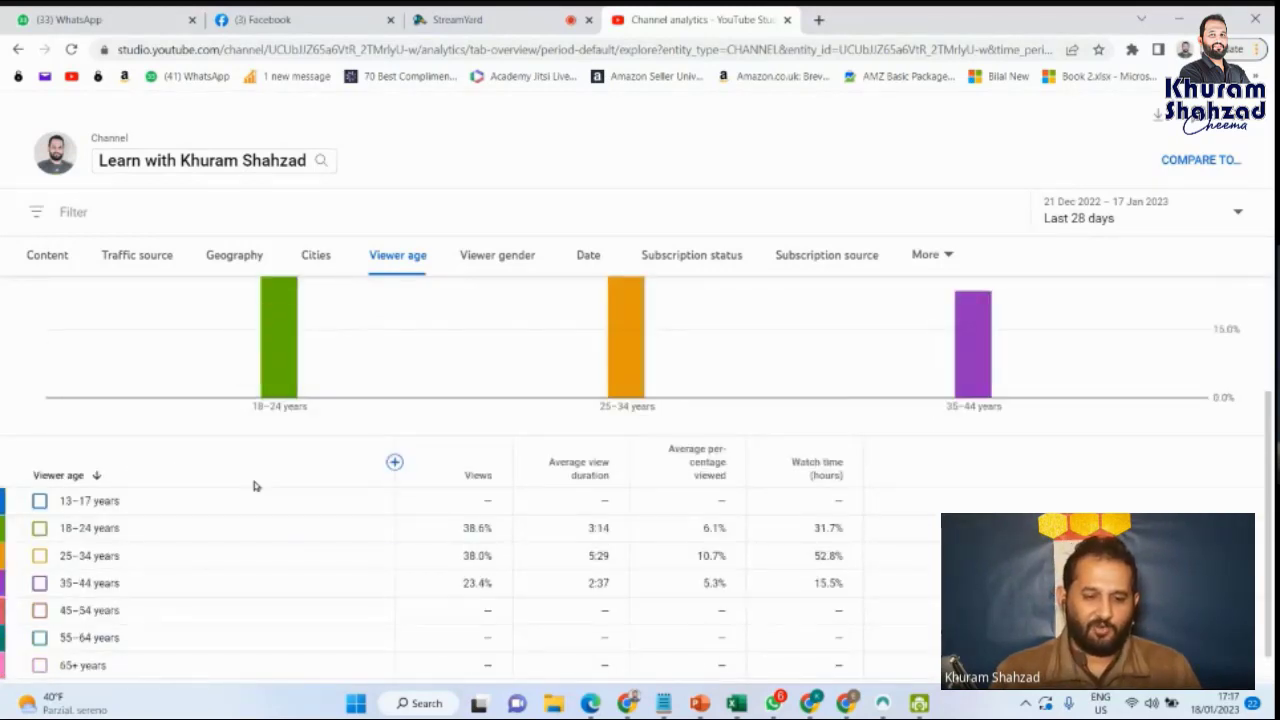
scroll(254, 486, down, 1)
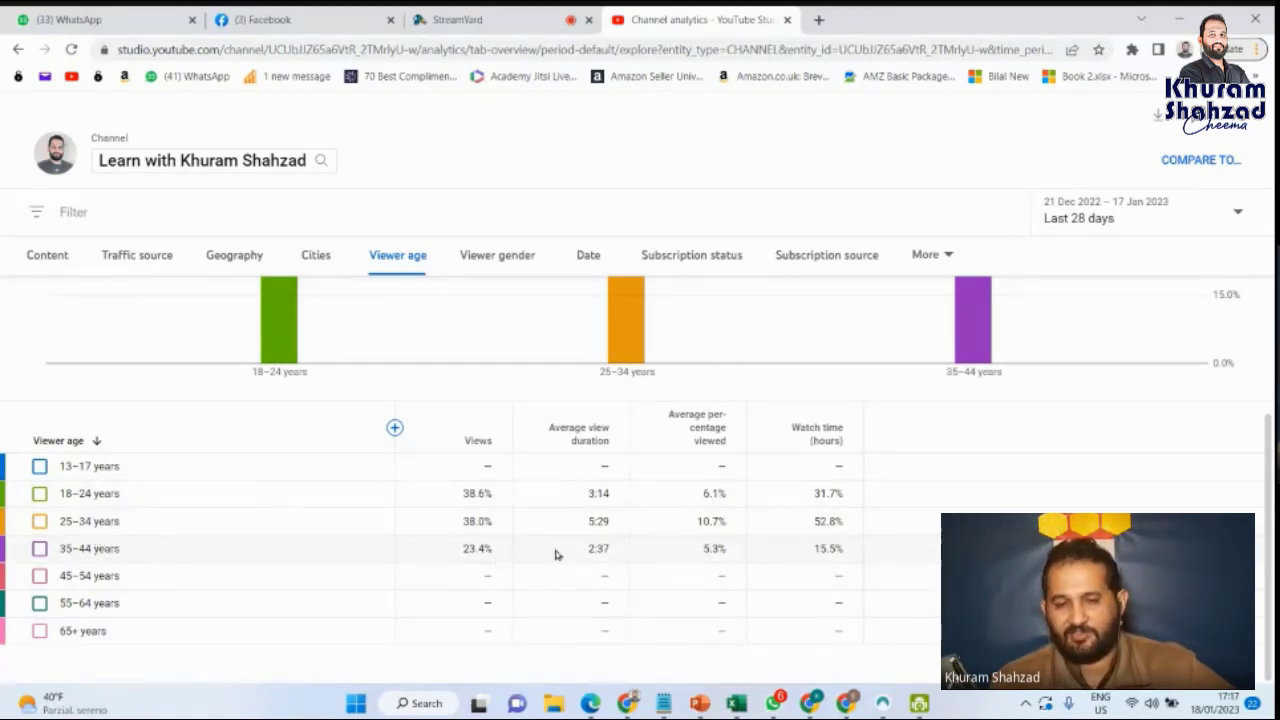
scroll(540, 500, up, 2)
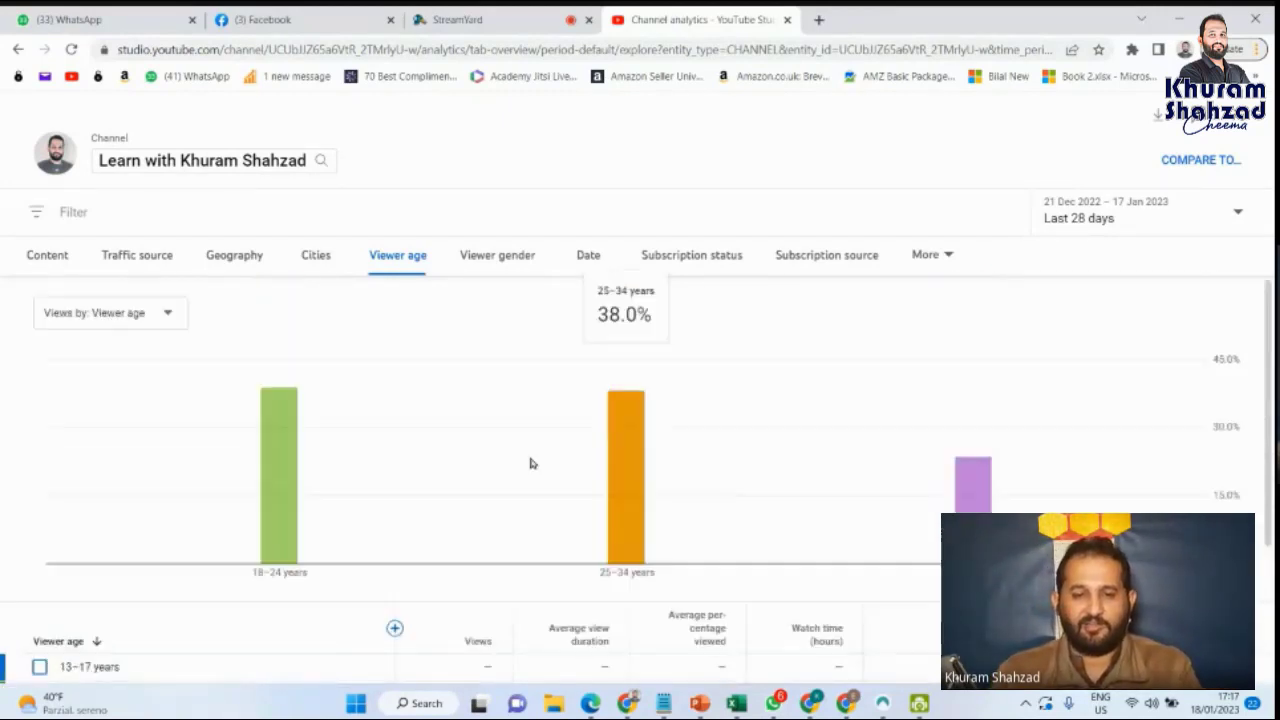
Show the report broken down by viewer gender and review the Male, Female and User specified figures
click(502, 263)
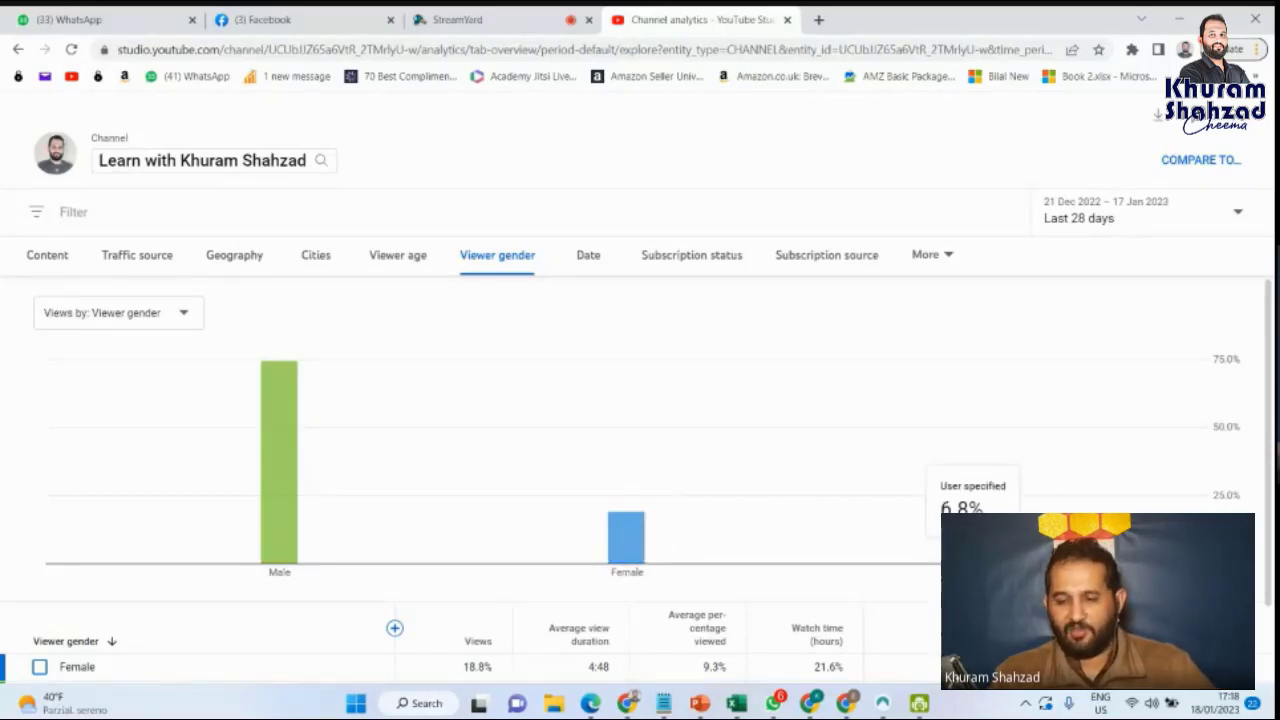
scroll(240, 345, down, 1)
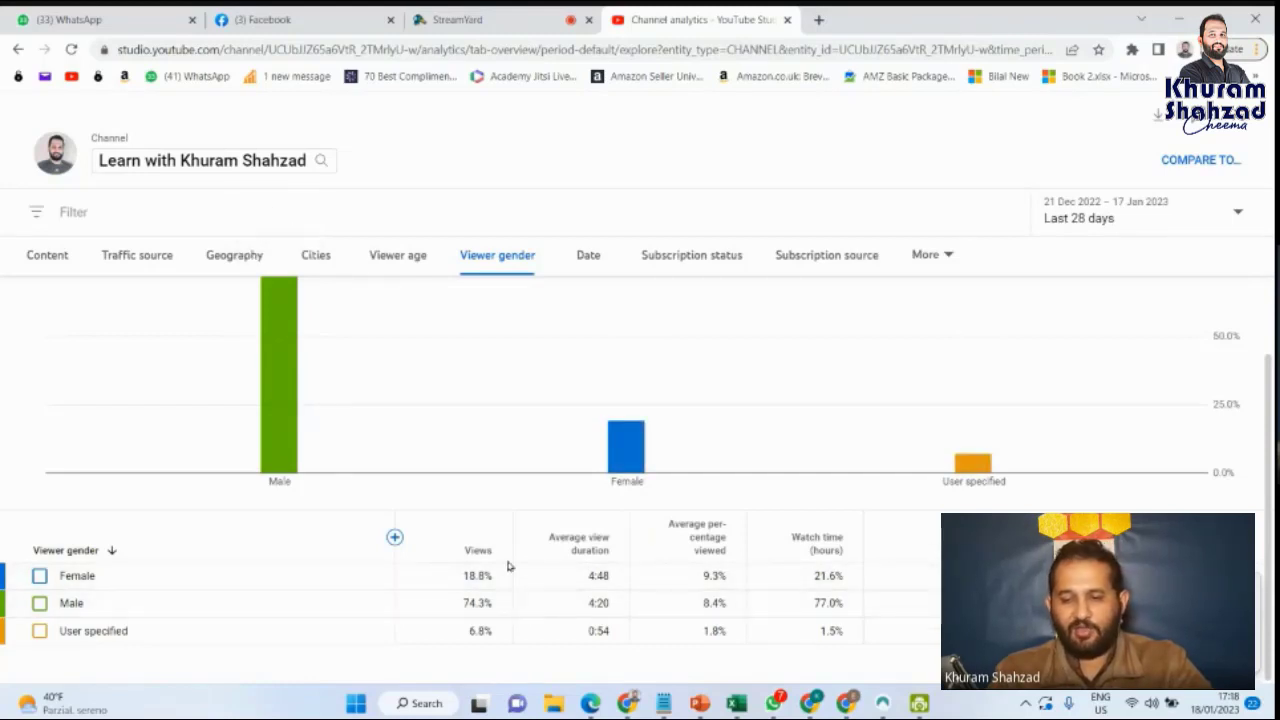
scroll(506, 563, up, 1)
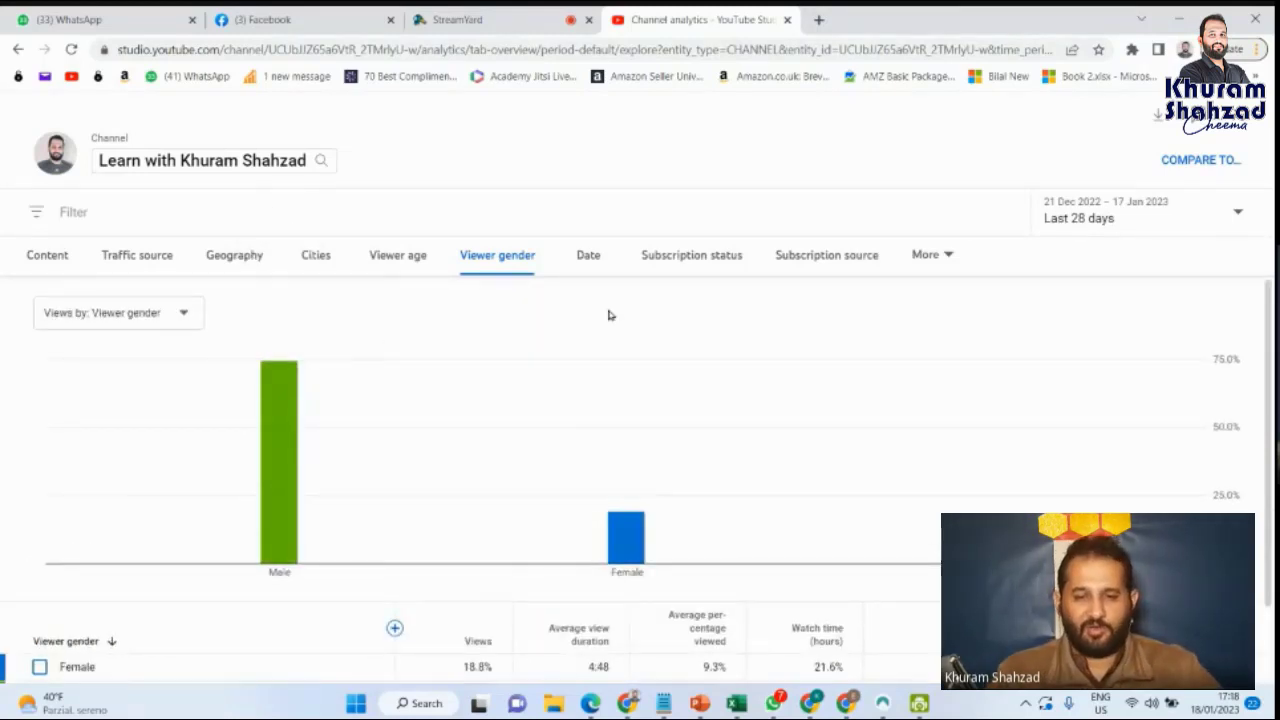
Show the report broken down by date and review the daily views chart and the table rows
click(588, 256)
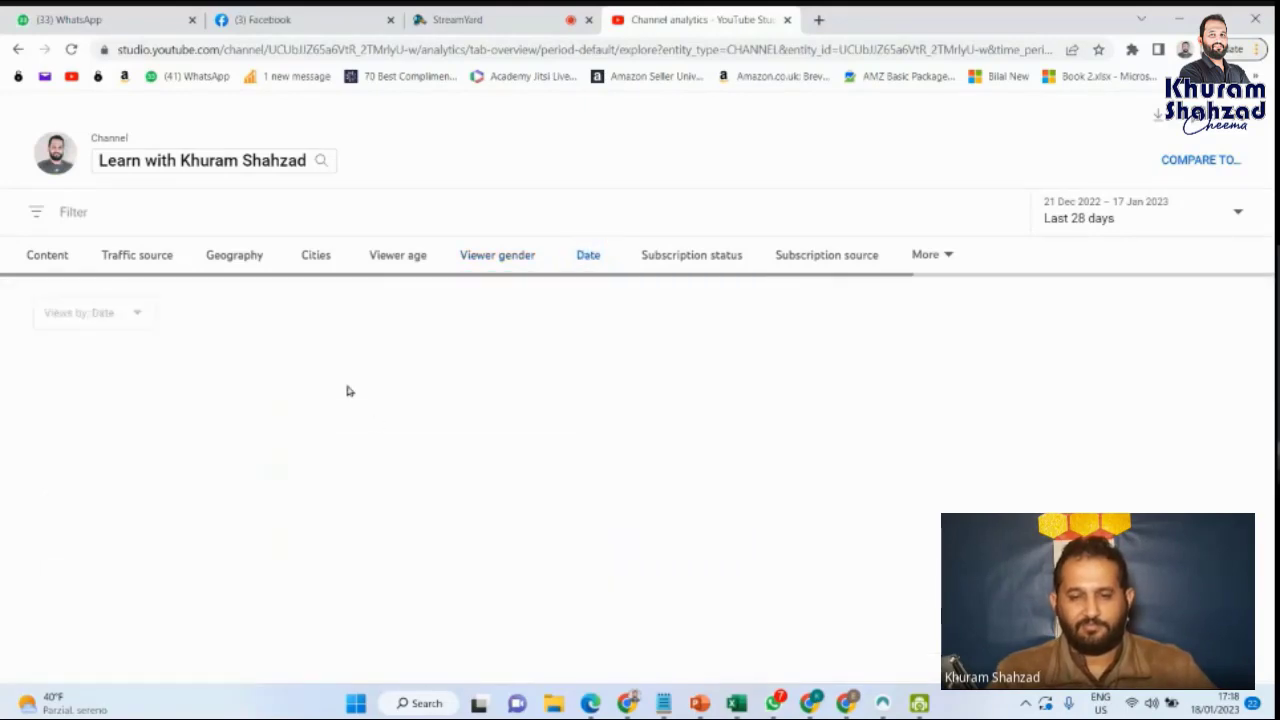
scroll(206, 420, down, 2)
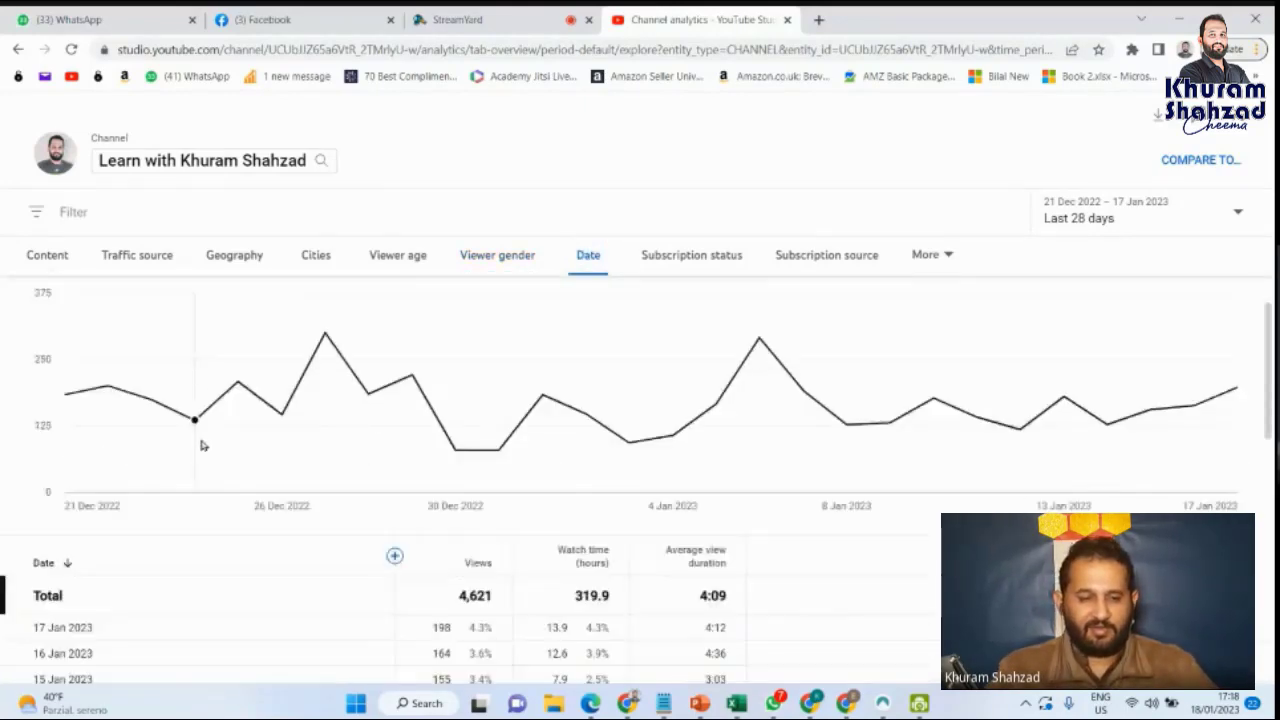
scroll(194, 463, up, 2)
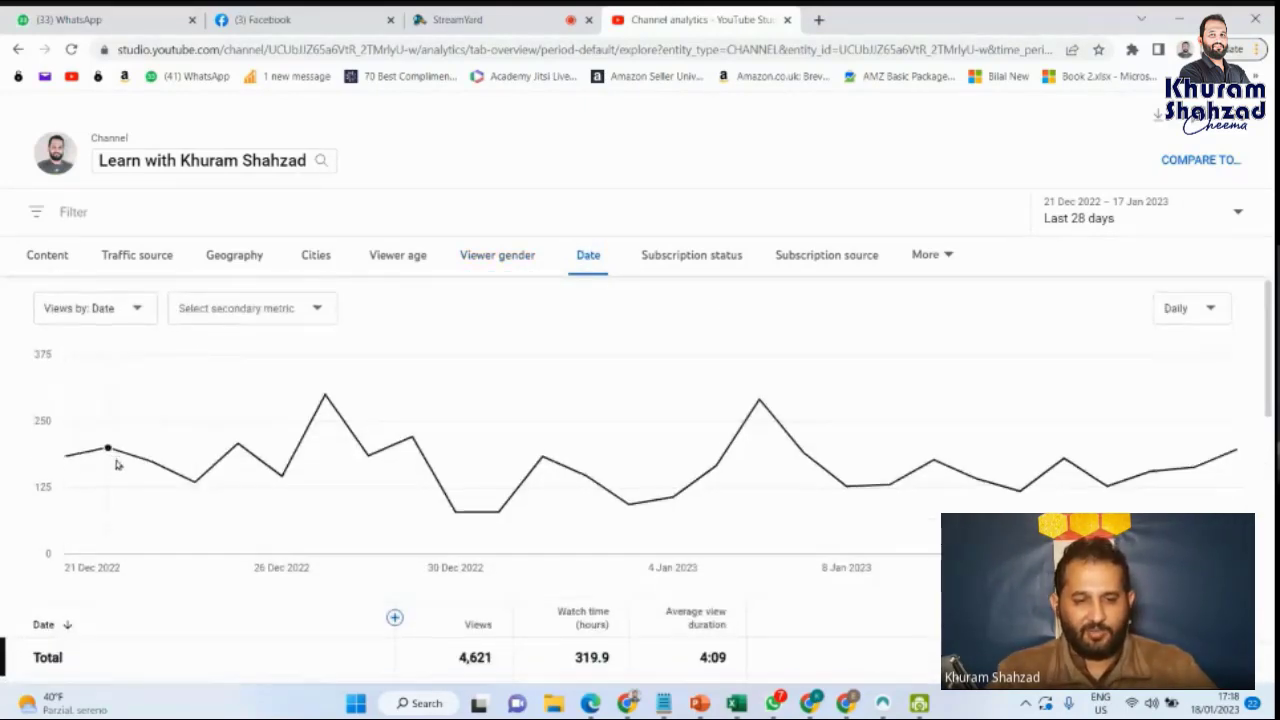
Examine the daily rows of the date table for views, watch time and average view duration over the last 28 days
scroll(112, 462, down, 2)
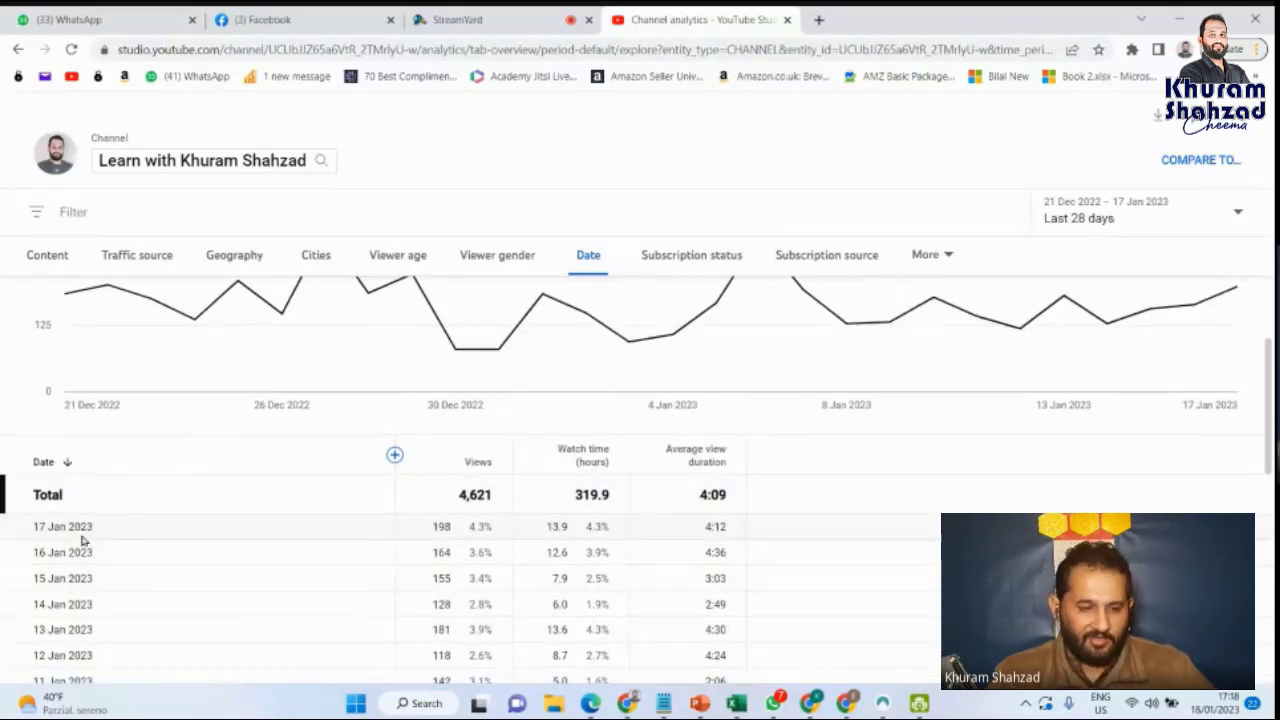
scroll(78, 570, down, 2)
scroll(75, 585, down, 3)
scroll(110, 552, up, 5)
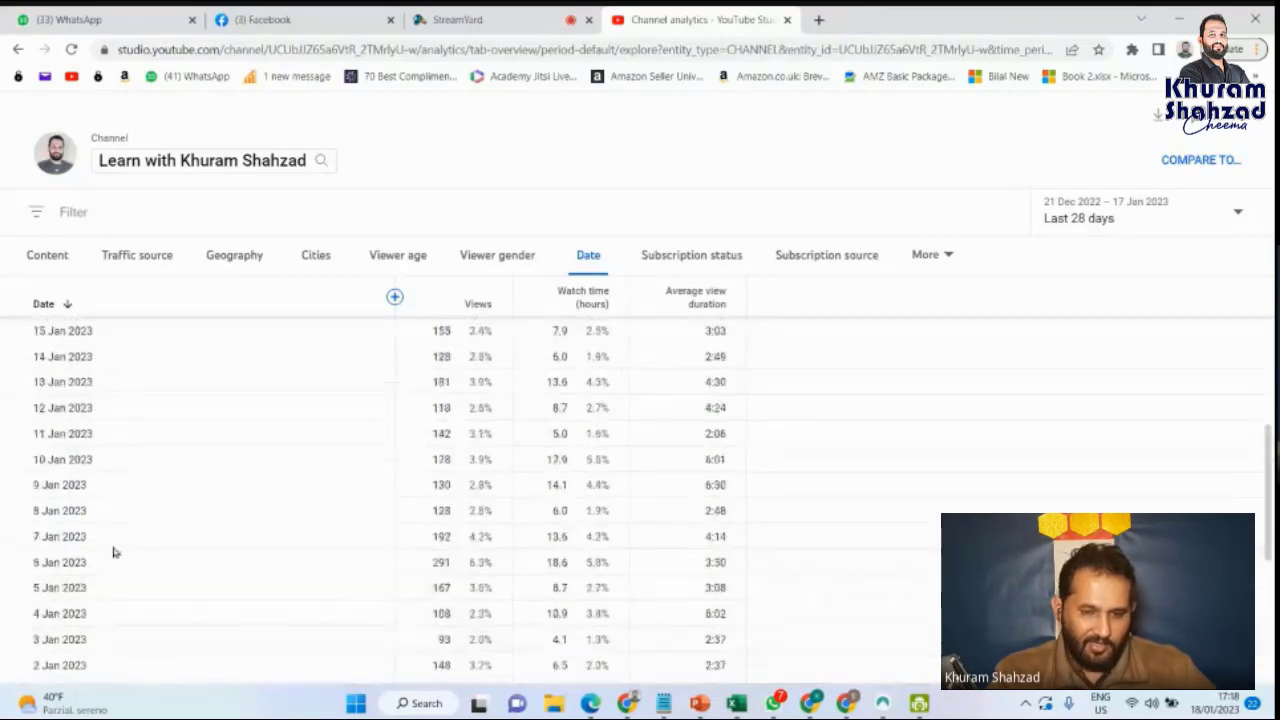
scroll(116, 543, down, 1)
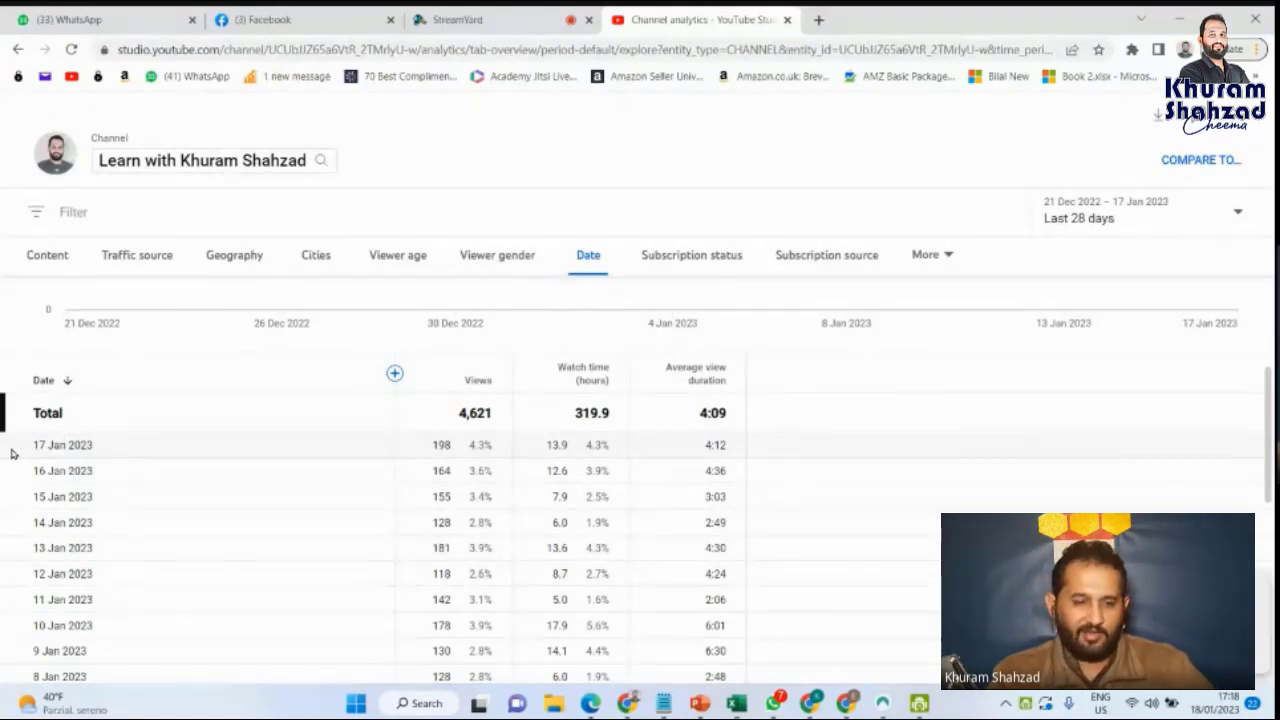
scroll(324, 531, down, 2)
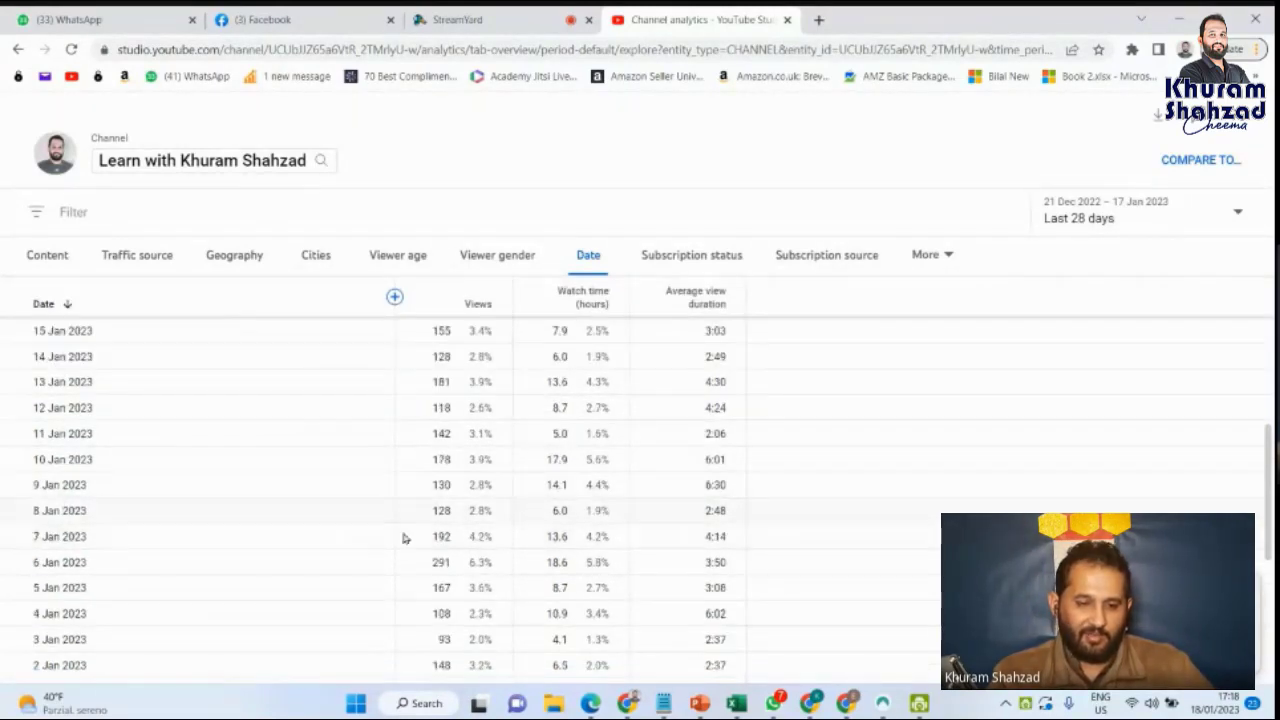
scroll(127, 571, down, 1)
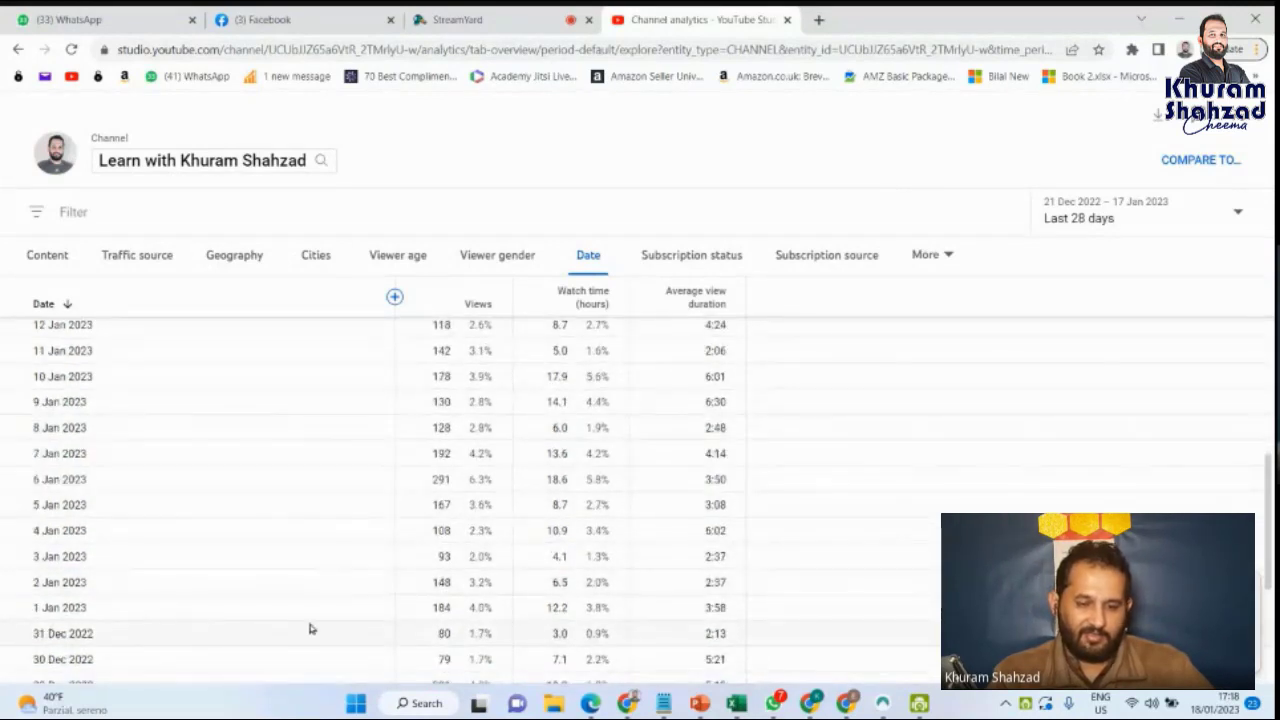
scroll(449, 560, up, 1)
scroll(443, 500, up, 1)
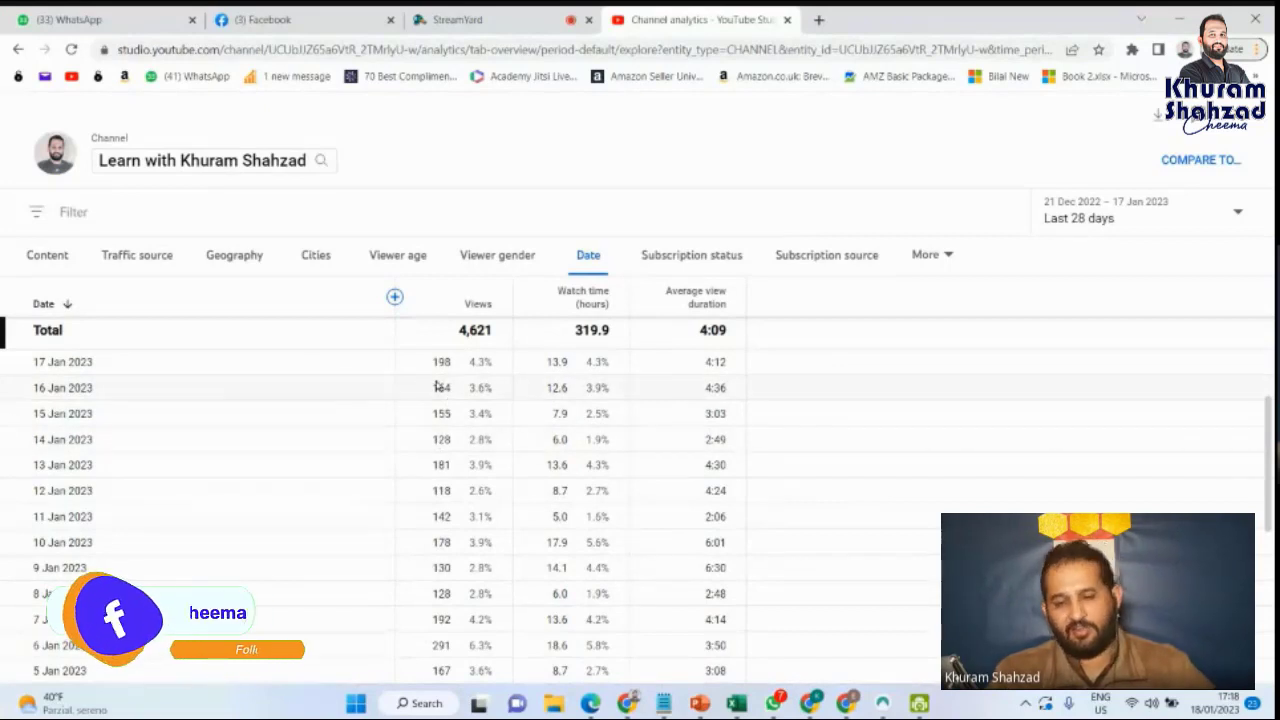
scroll(465, 395, up, 1)
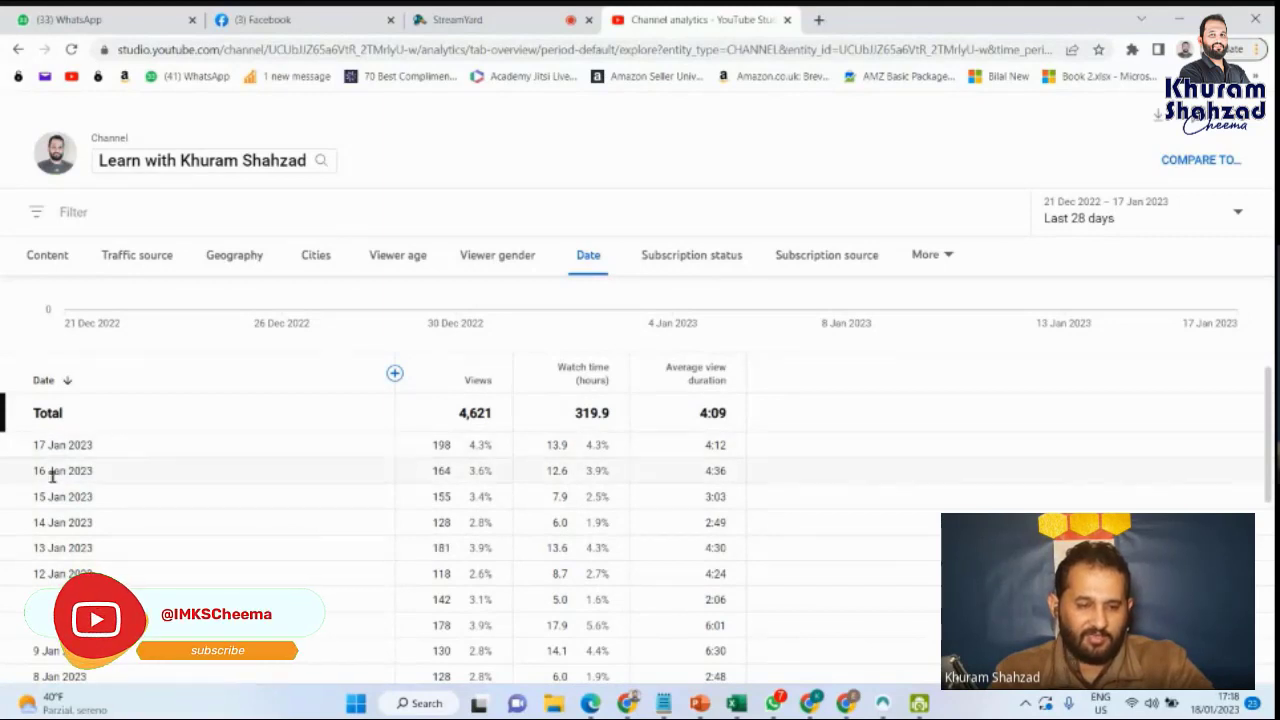
Show the report broken down by subscription status and compare the views from subscribed and not subscribed viewers
click(704, 258)
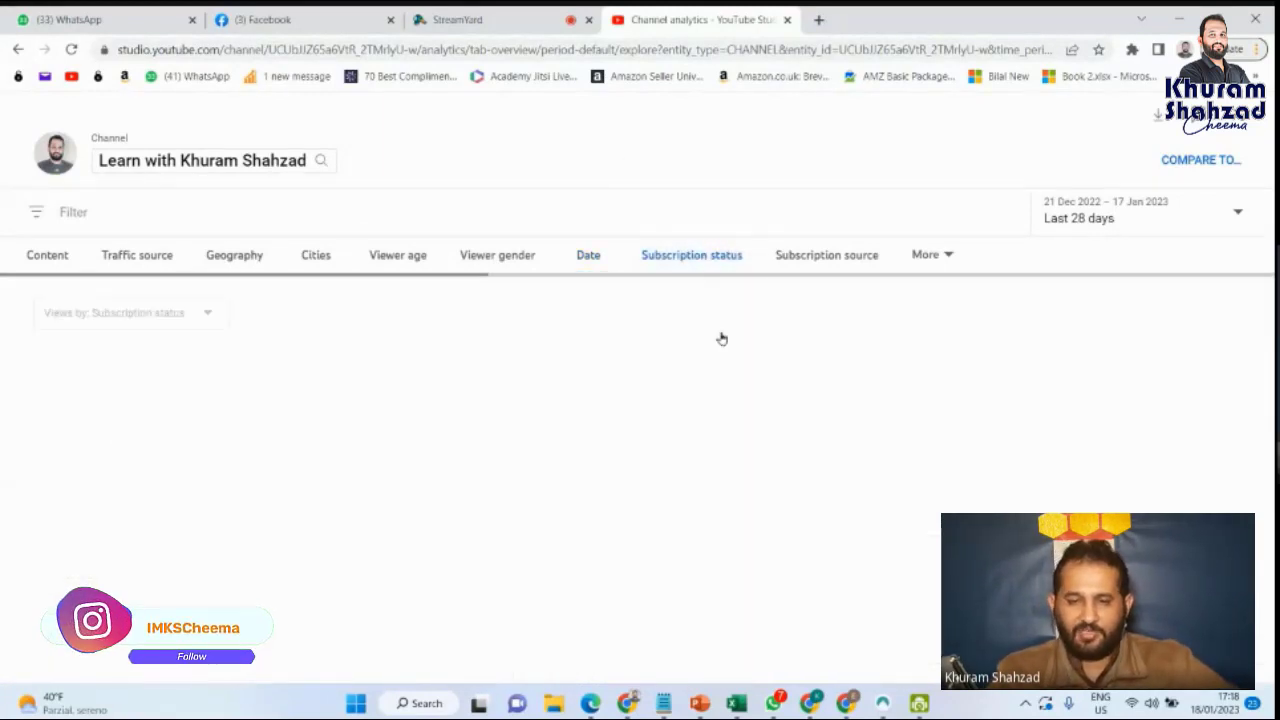
scroll(260, 430, down, 1)
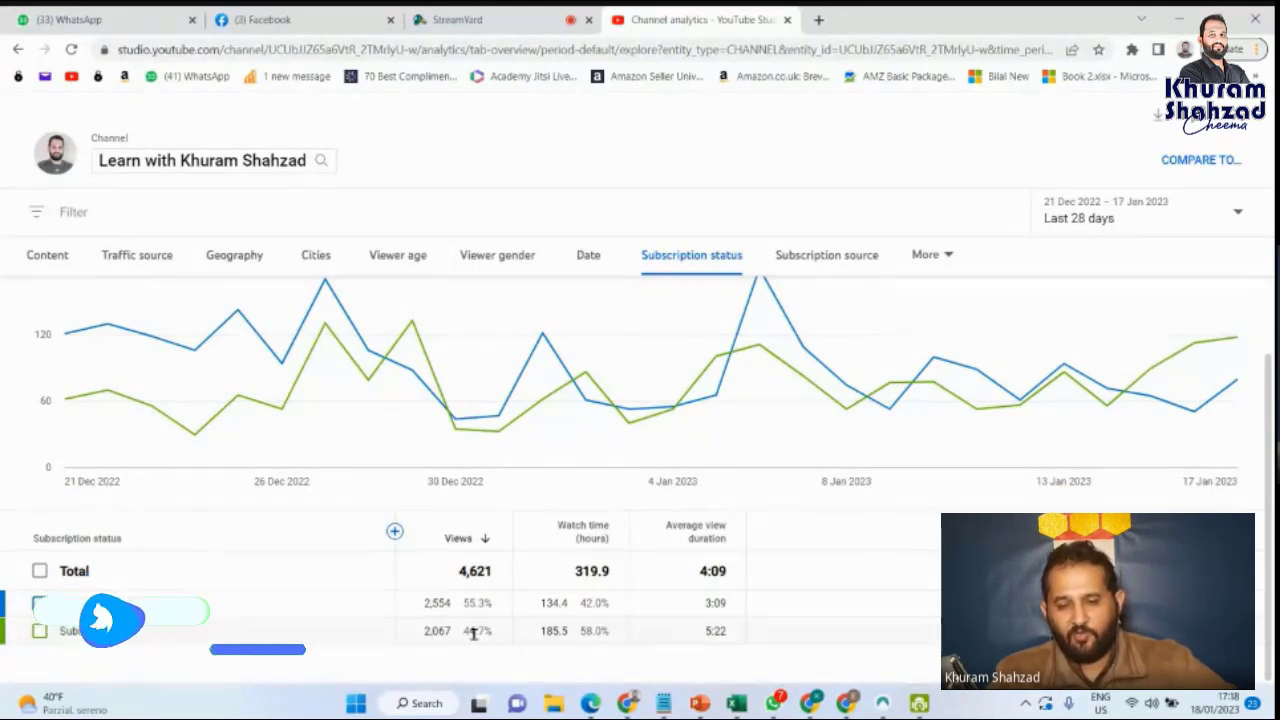
drag(493, 638, 418, 632)
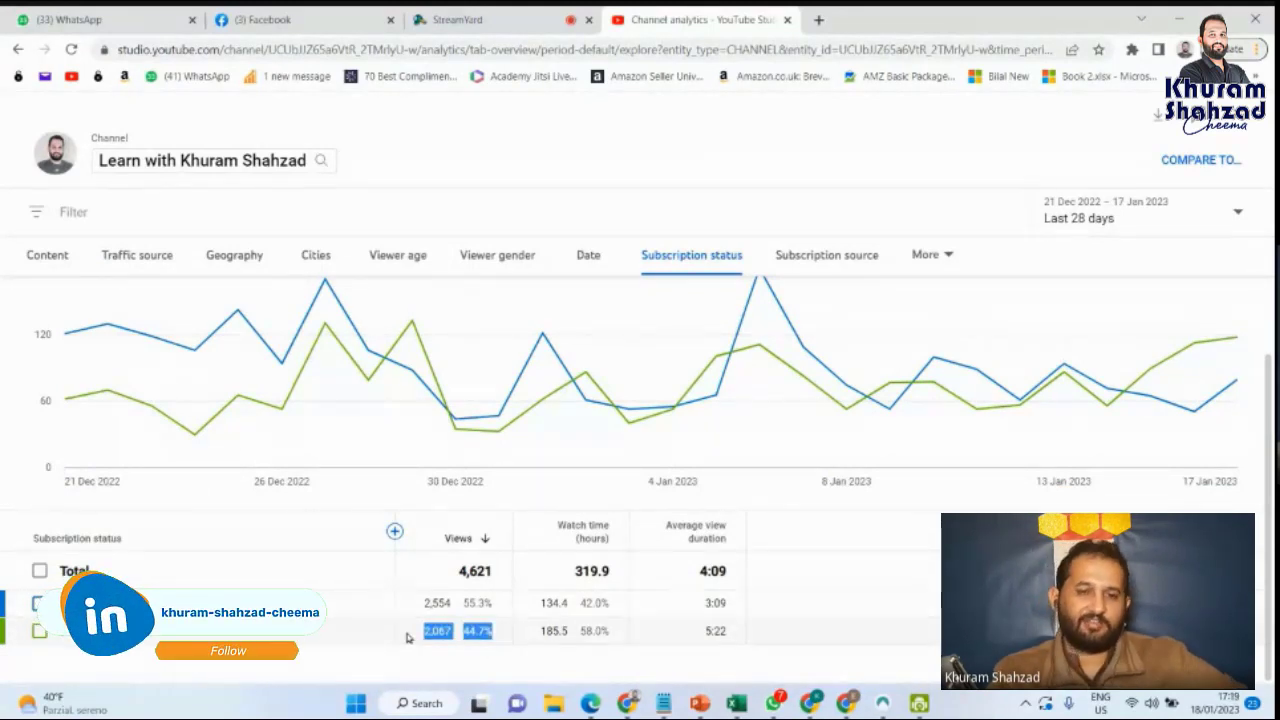
drag(497, 611, 414, 608)
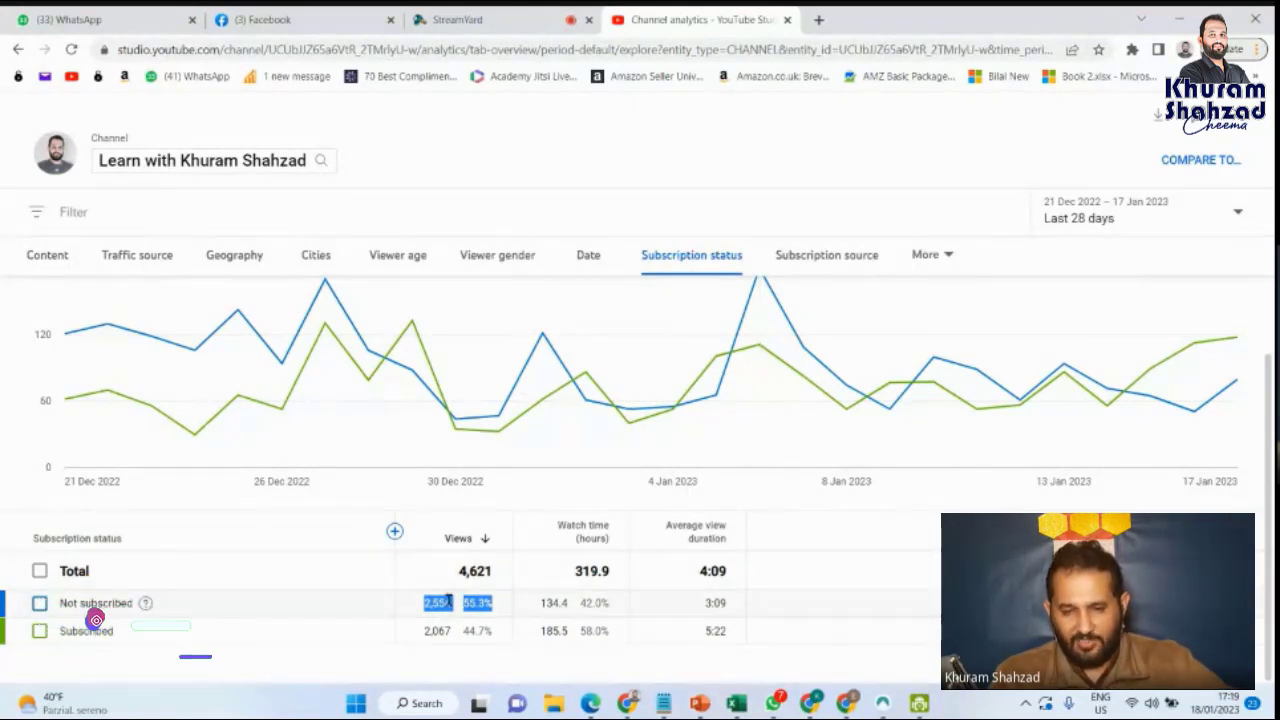
Show the report broken down by subscription source and review the subscribers gained and lost for each source
click(837, 258)
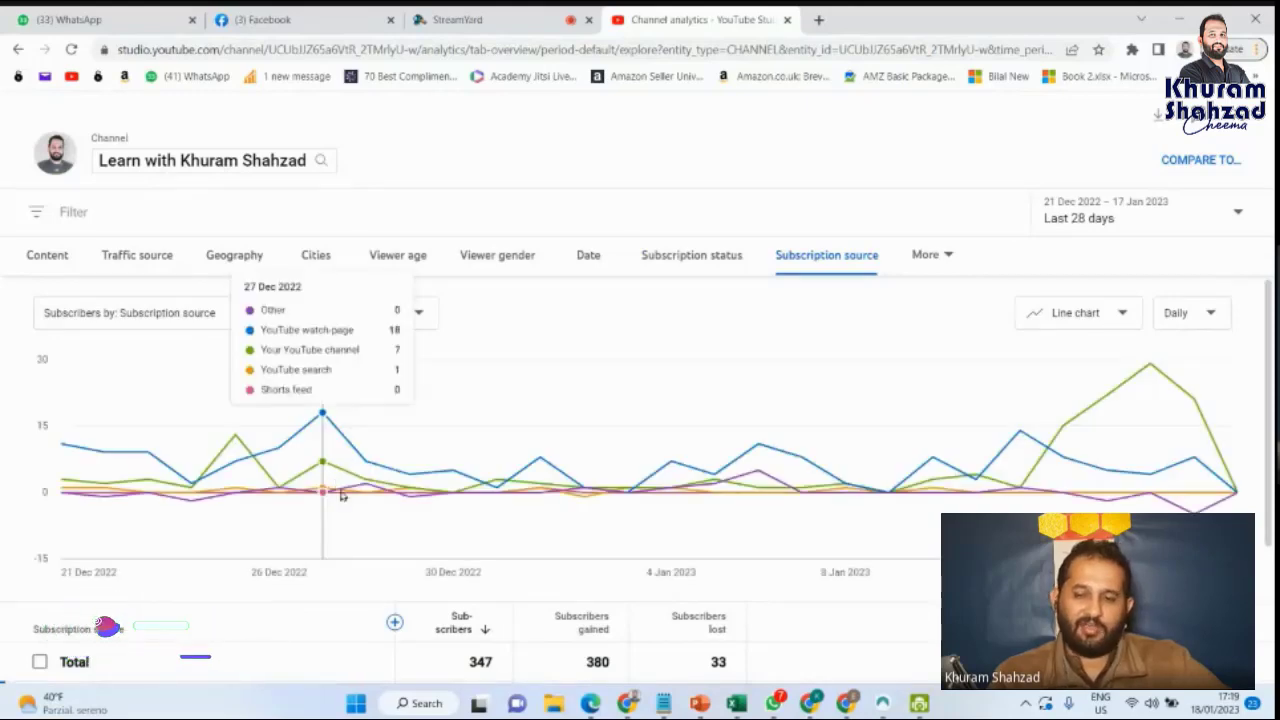
scroll(350, 500, down, 2)
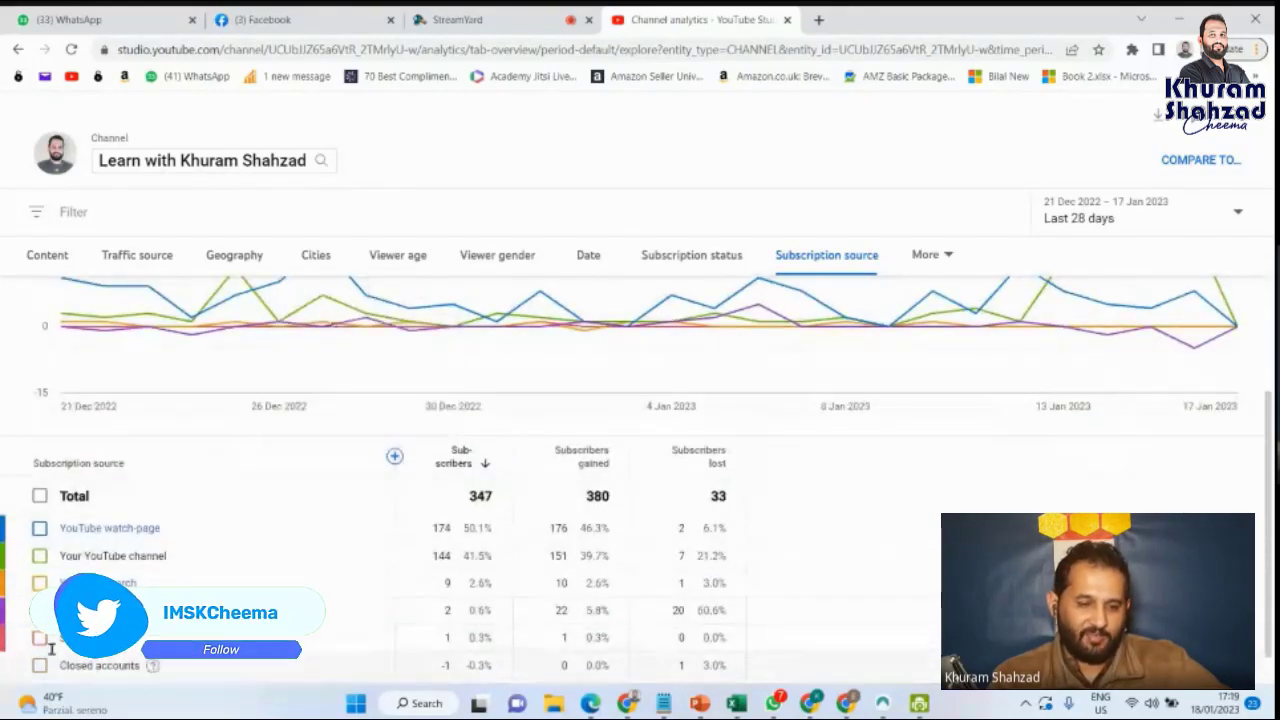
scroll(80, 600, down, 1)
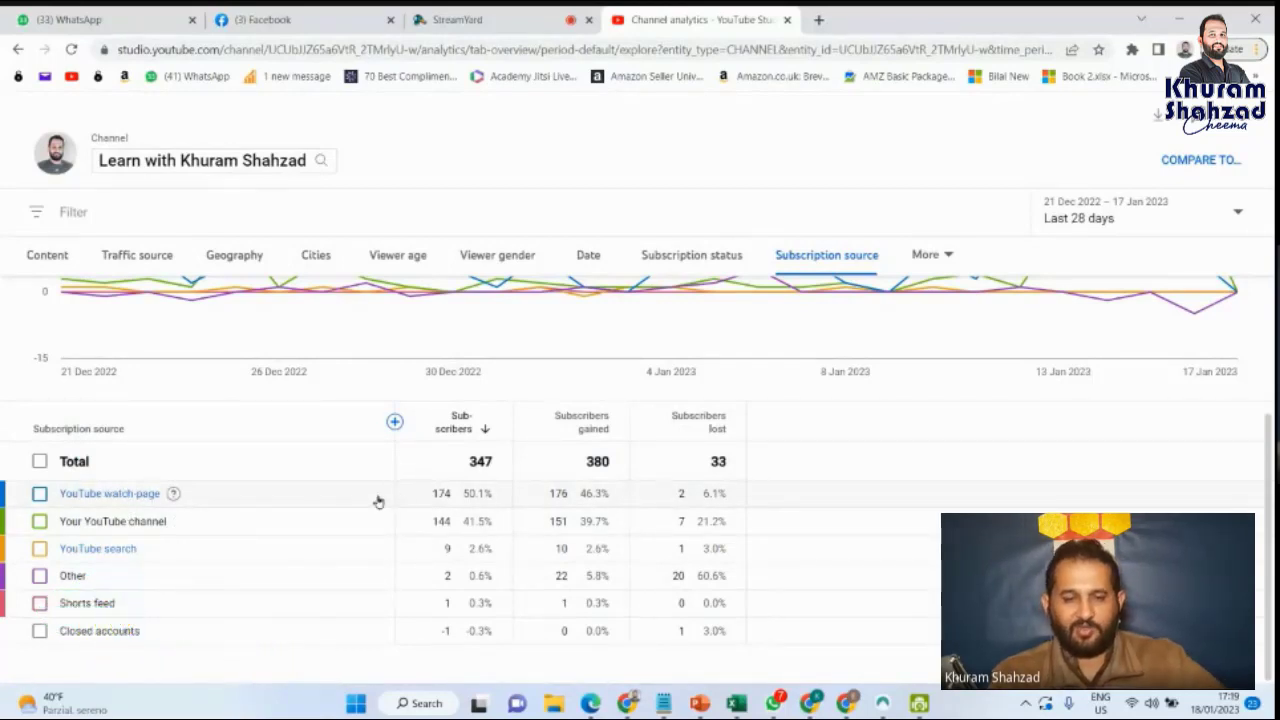
mouse_move(172, 494)
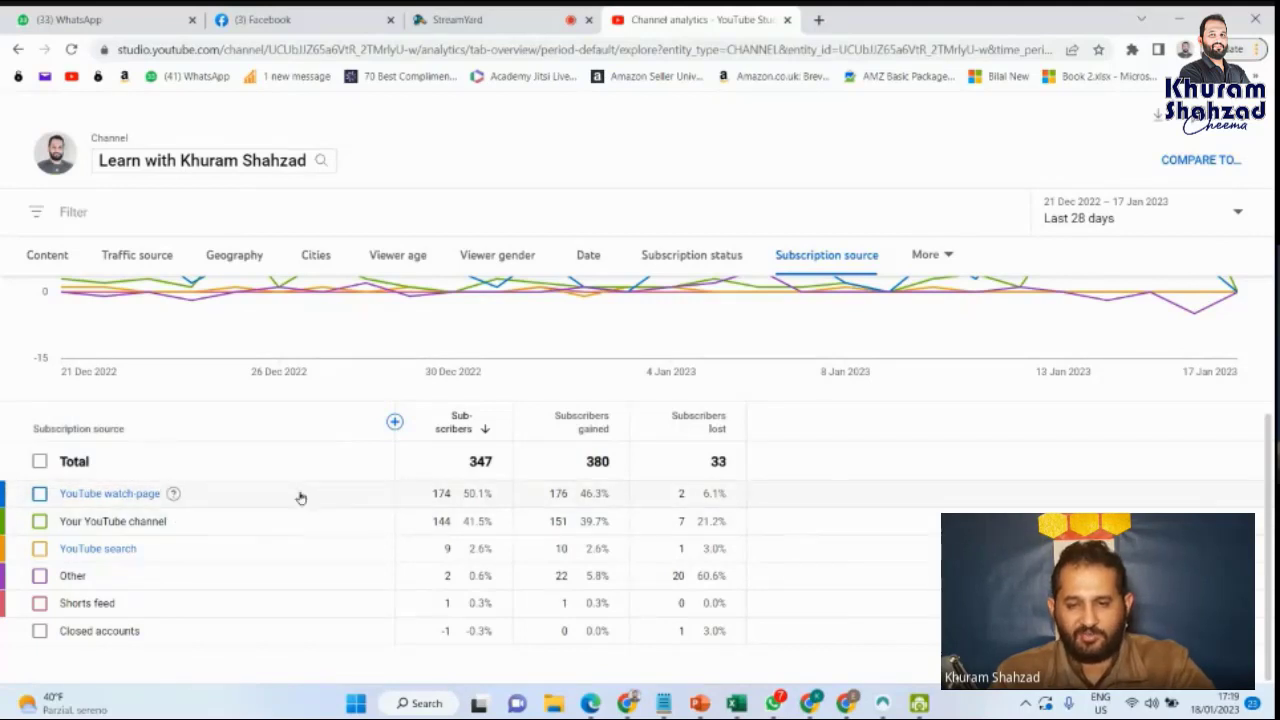
Show the report broken down by device type and compare the Mobile phone and Computer view counts and percentages
scroll(975, 413, up, 1)
scroll(975, 413, up, 2)
click(948, 256)
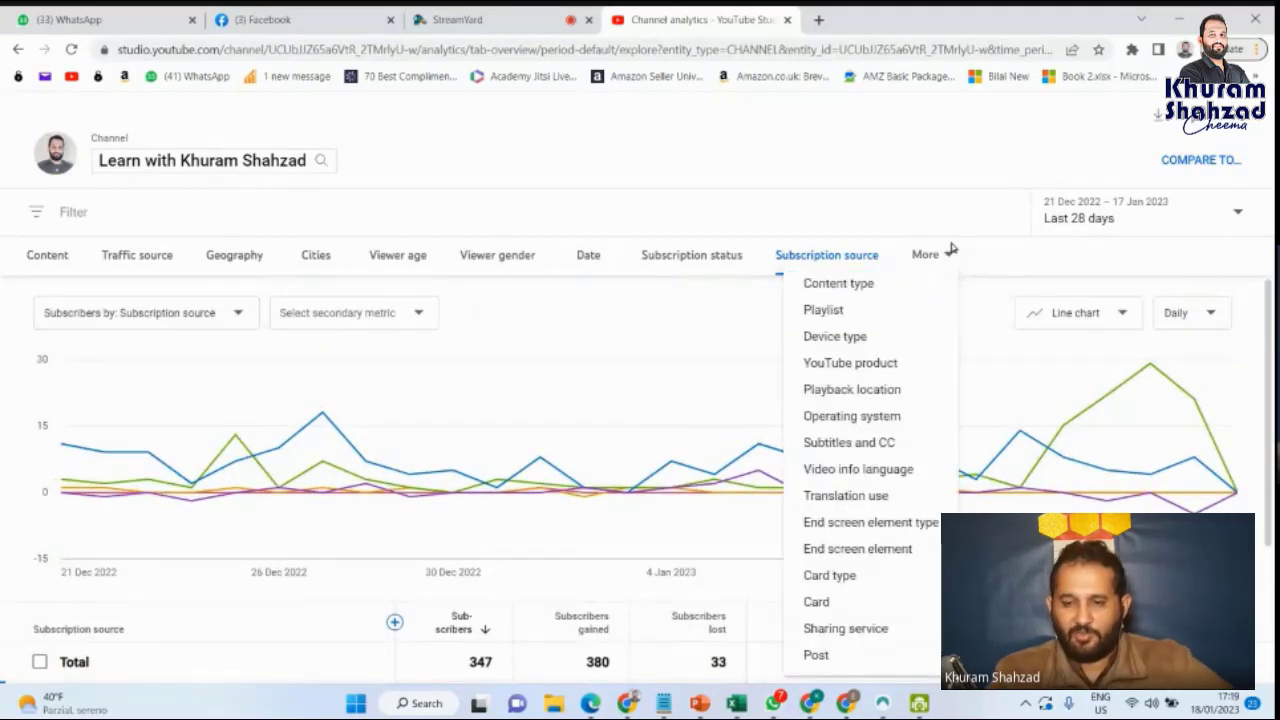
click(850, 338)
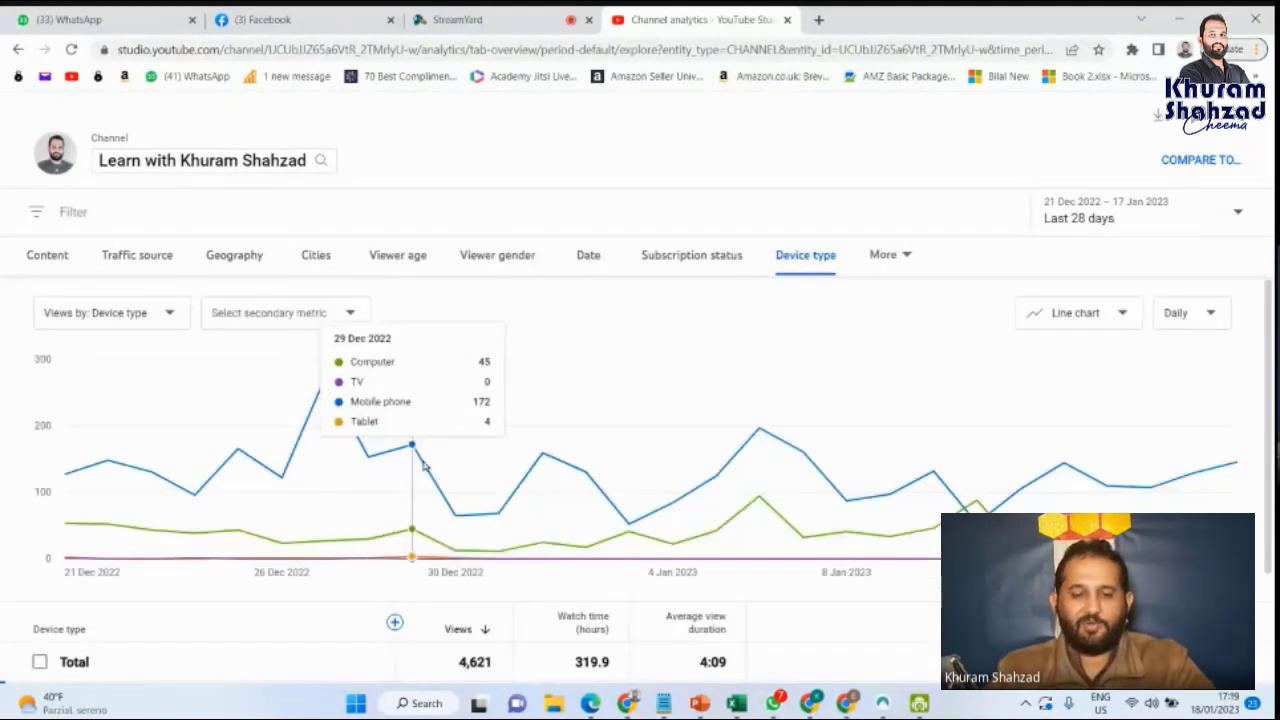
scroll(424, 480, down, 2)
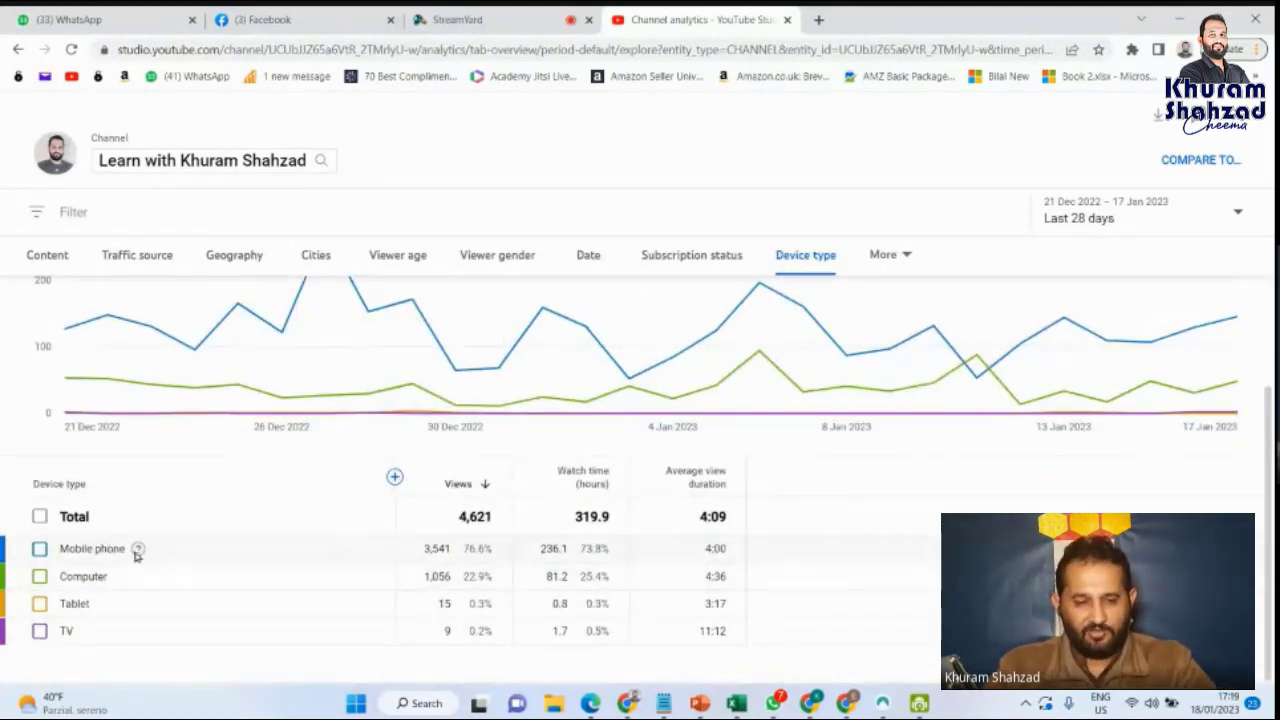
mouse_move(143, 557)
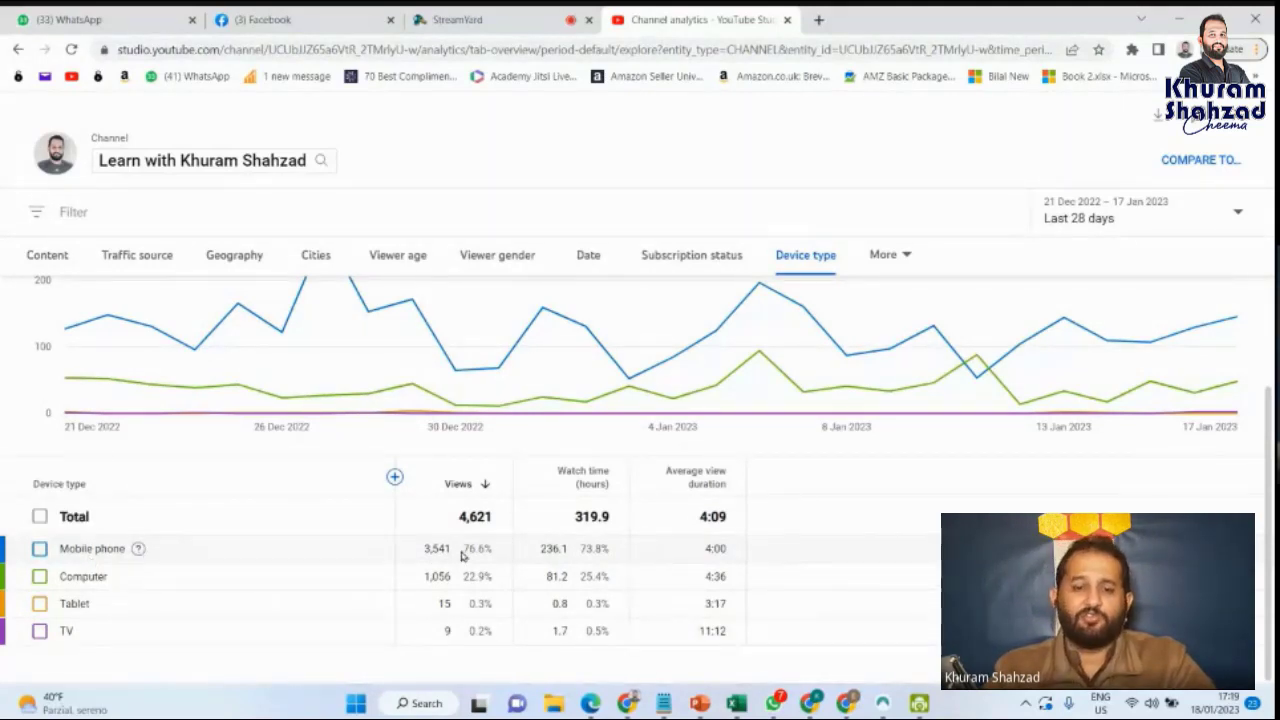
drag(462, 553, 477, 553)
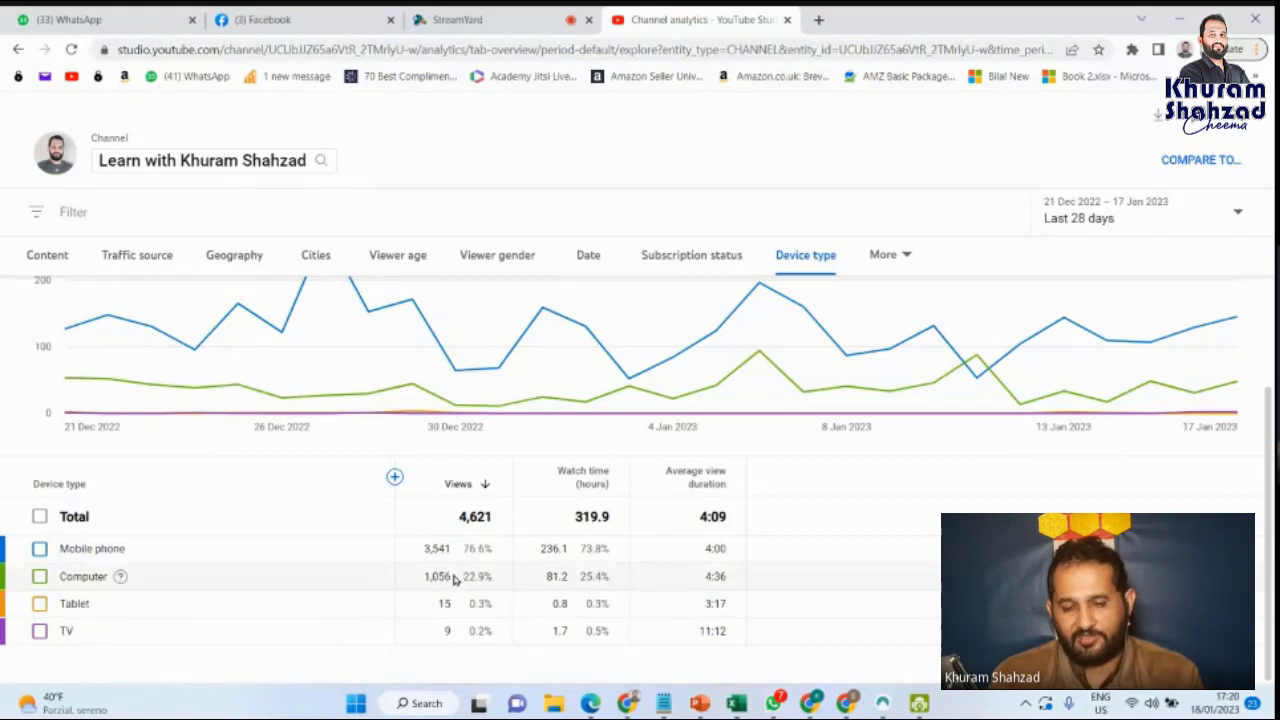
drag(455, 580, 477, 578)
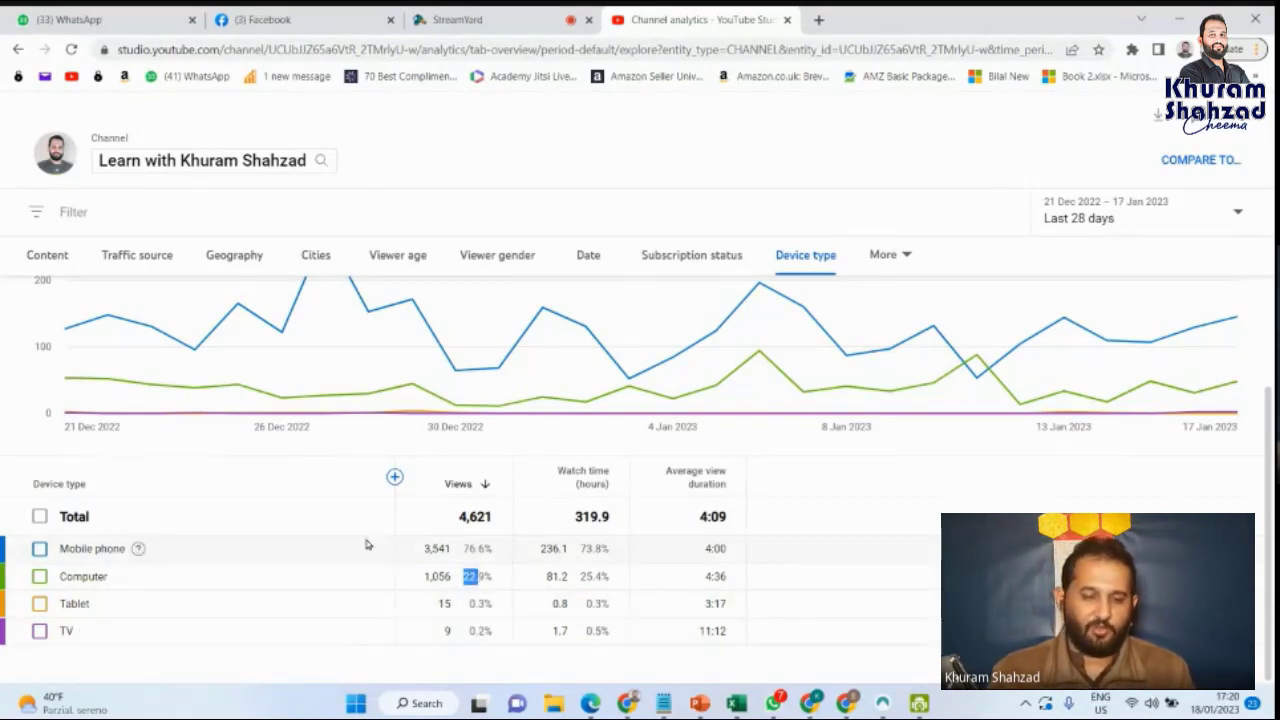
drag(414, 541, 453, 558)
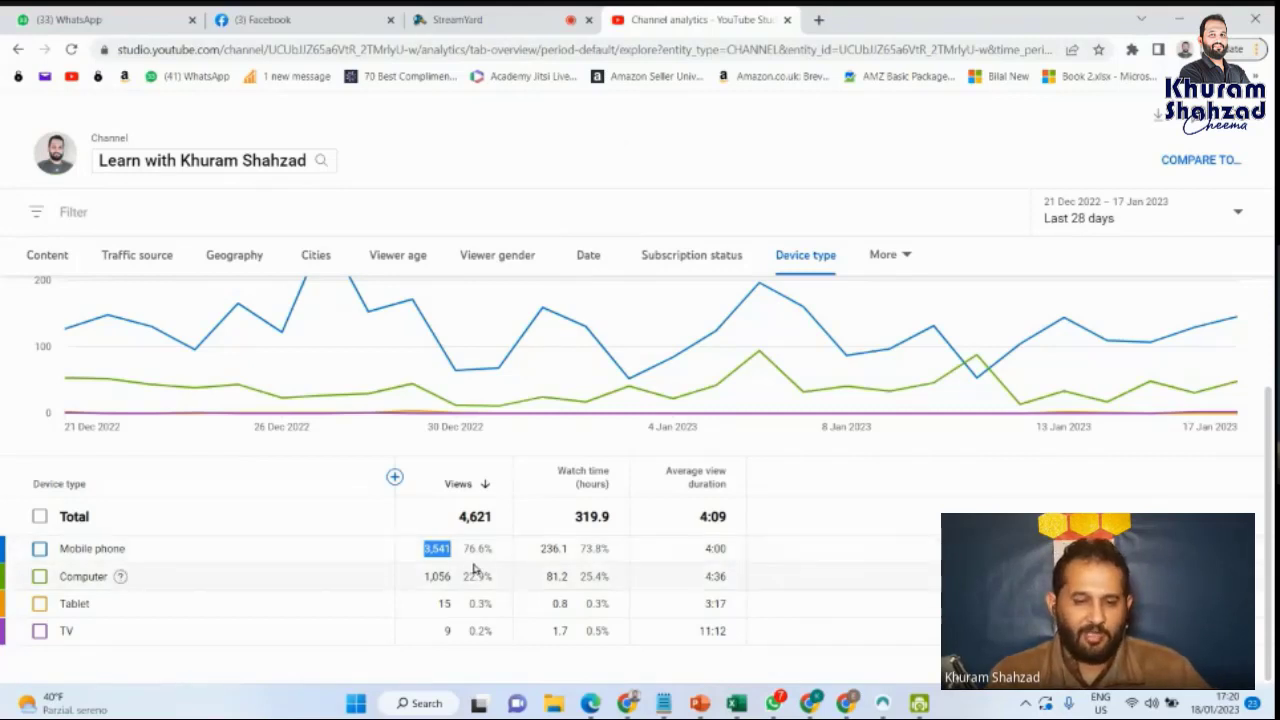
drag(496, 551, 456, 551)
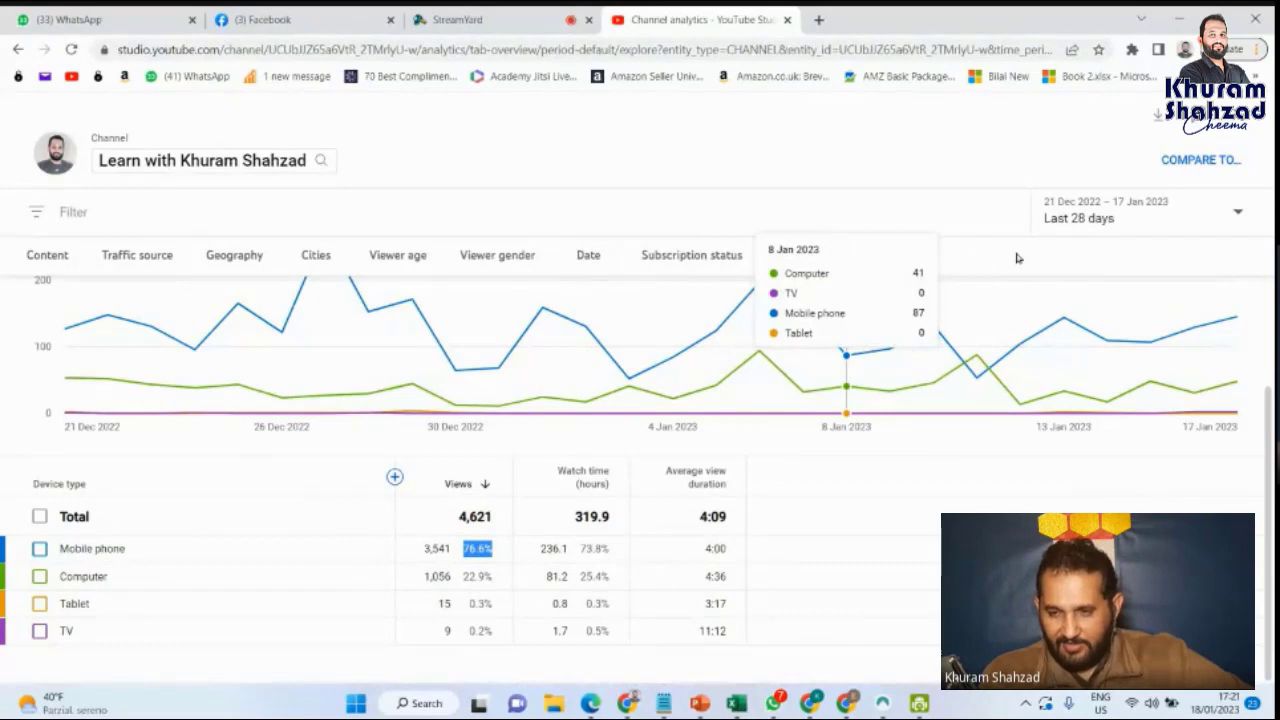
Check the list of additional report breakdowns, and close the advanced report to return to the Channel analytics overview
click(890, 258)
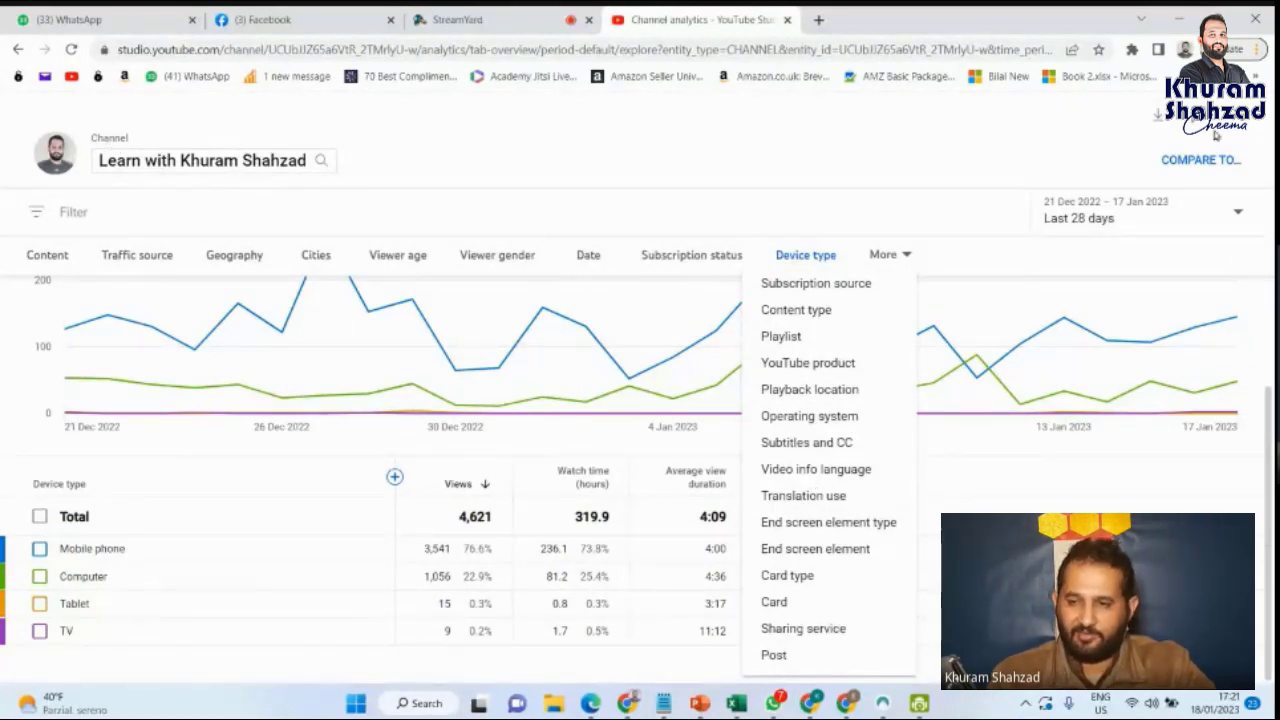
click(1240, 124)
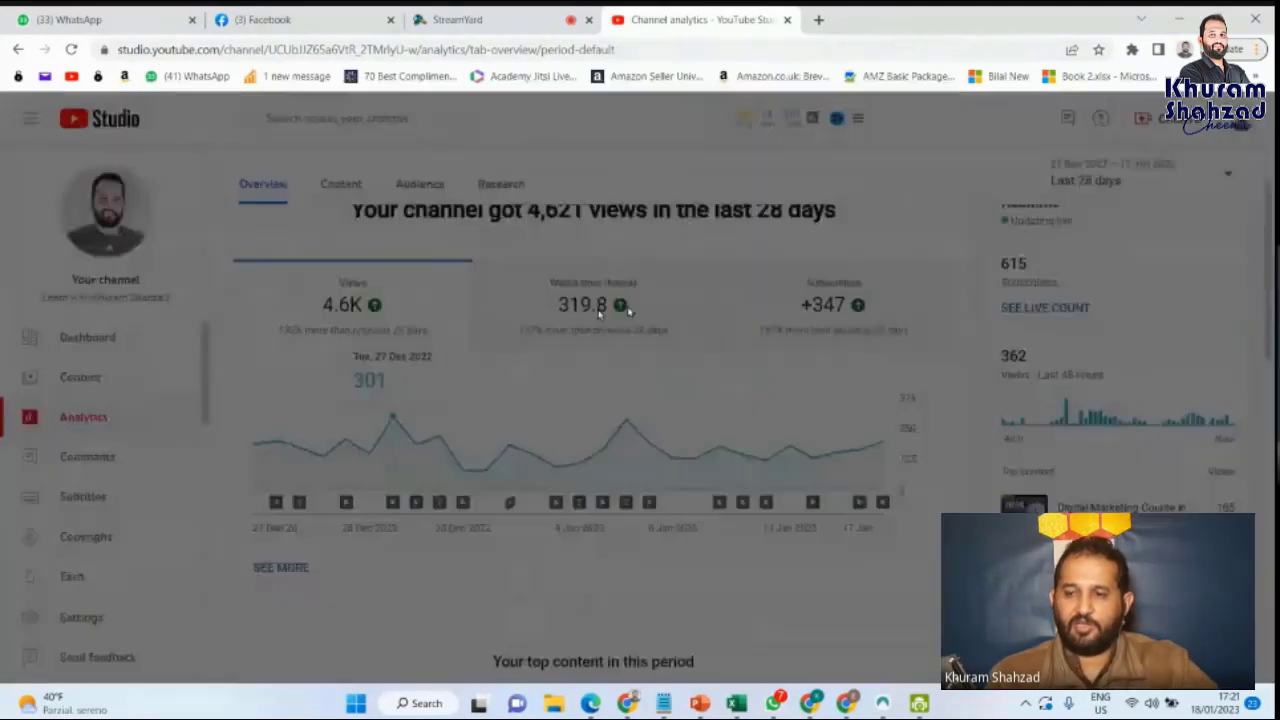
scroll(437, 370, up, 1)
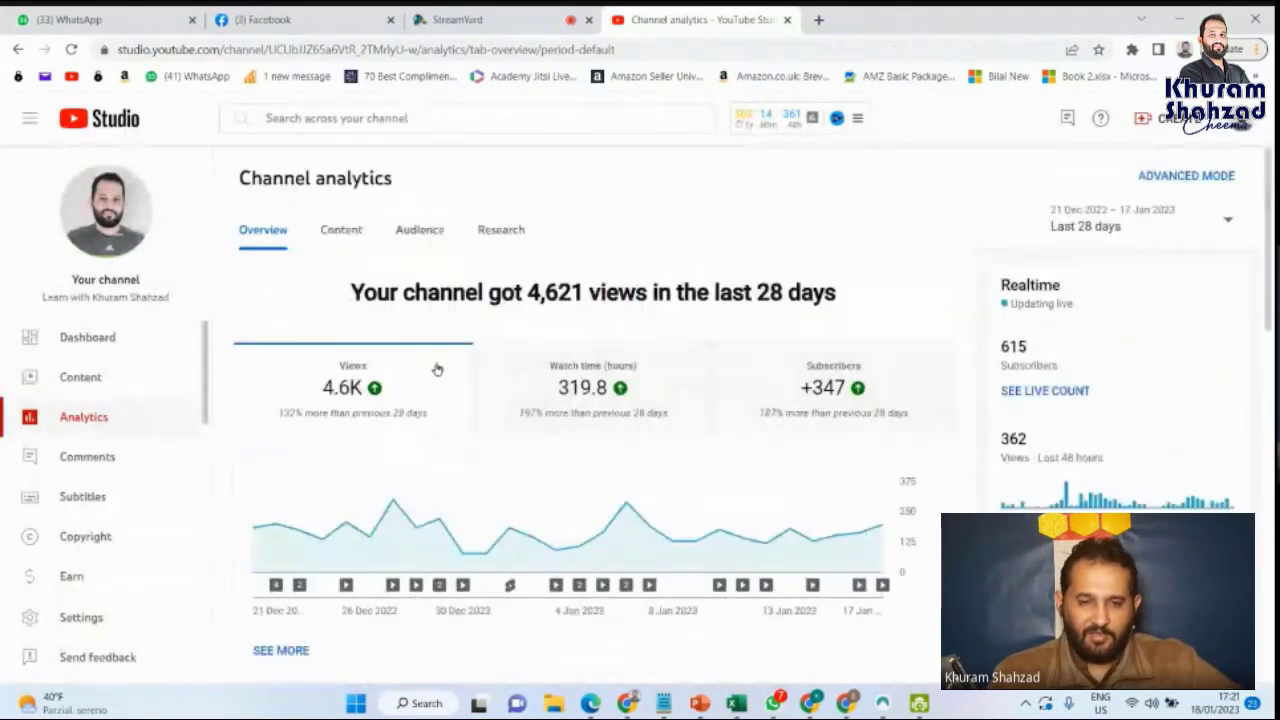
Go through the Content and Audience sections of Channel analytics and open the Research section
click(344, 236)
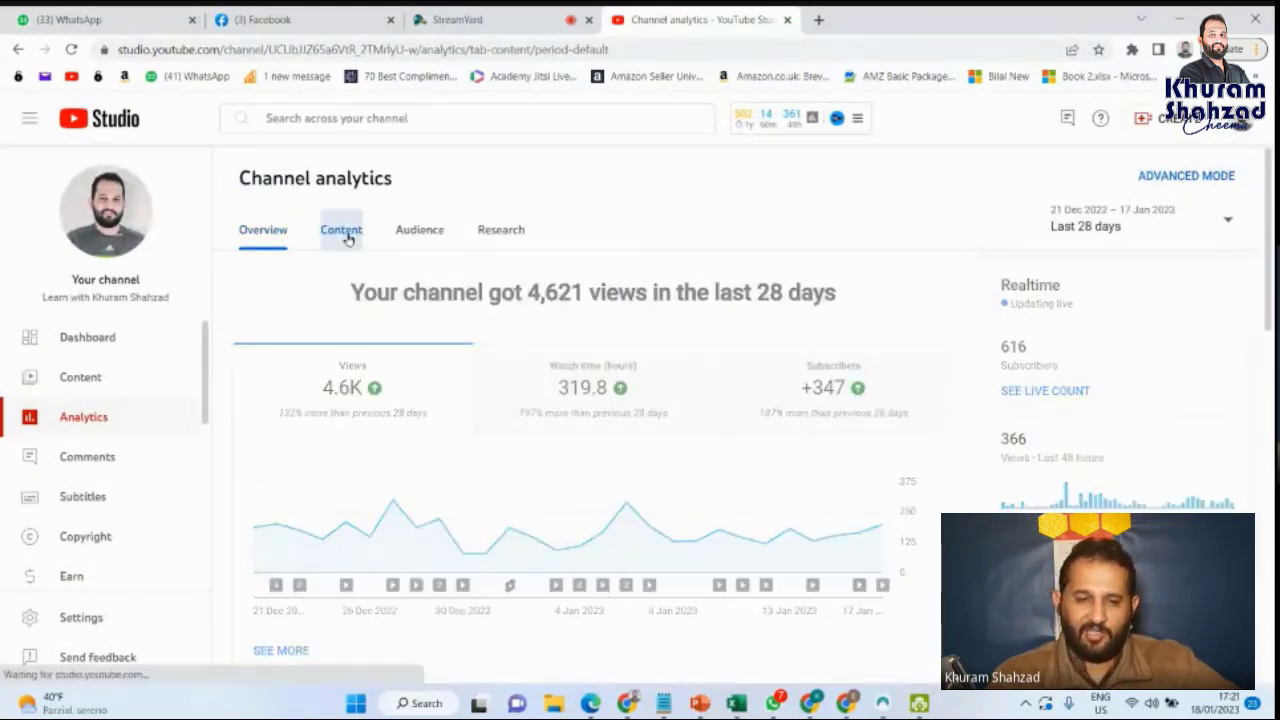
click(433, 233)
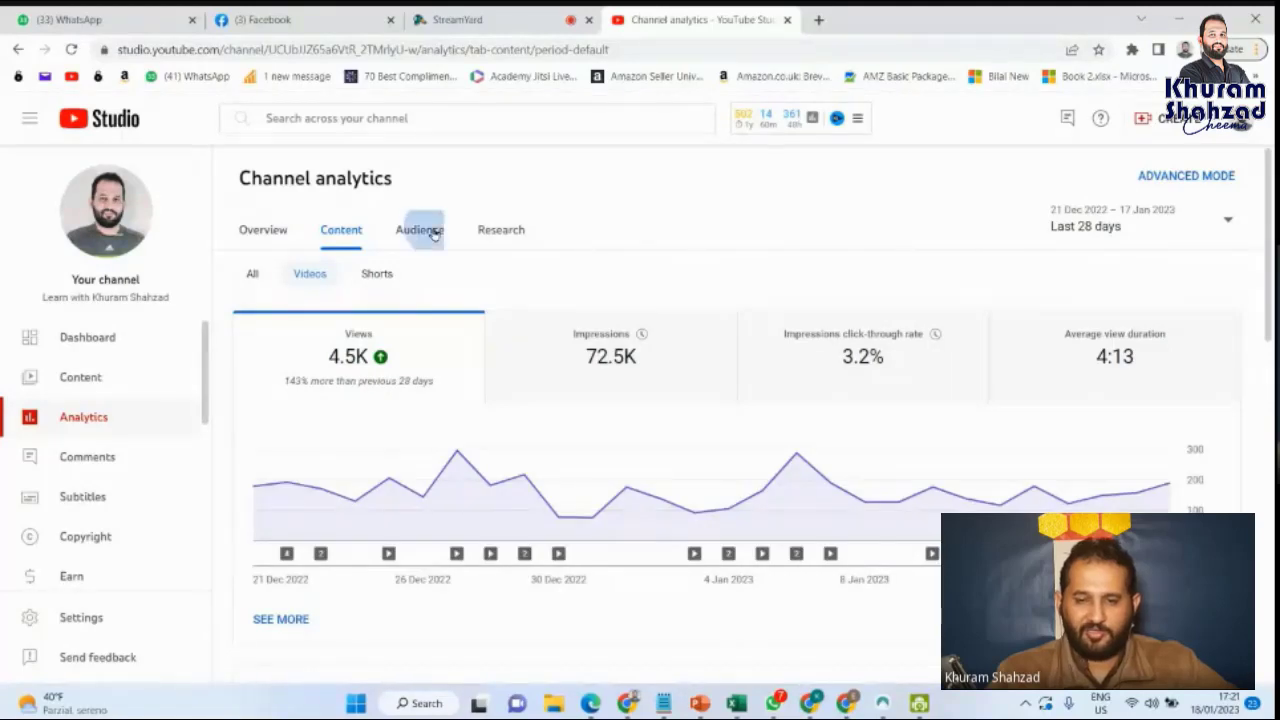
click(513, 231)
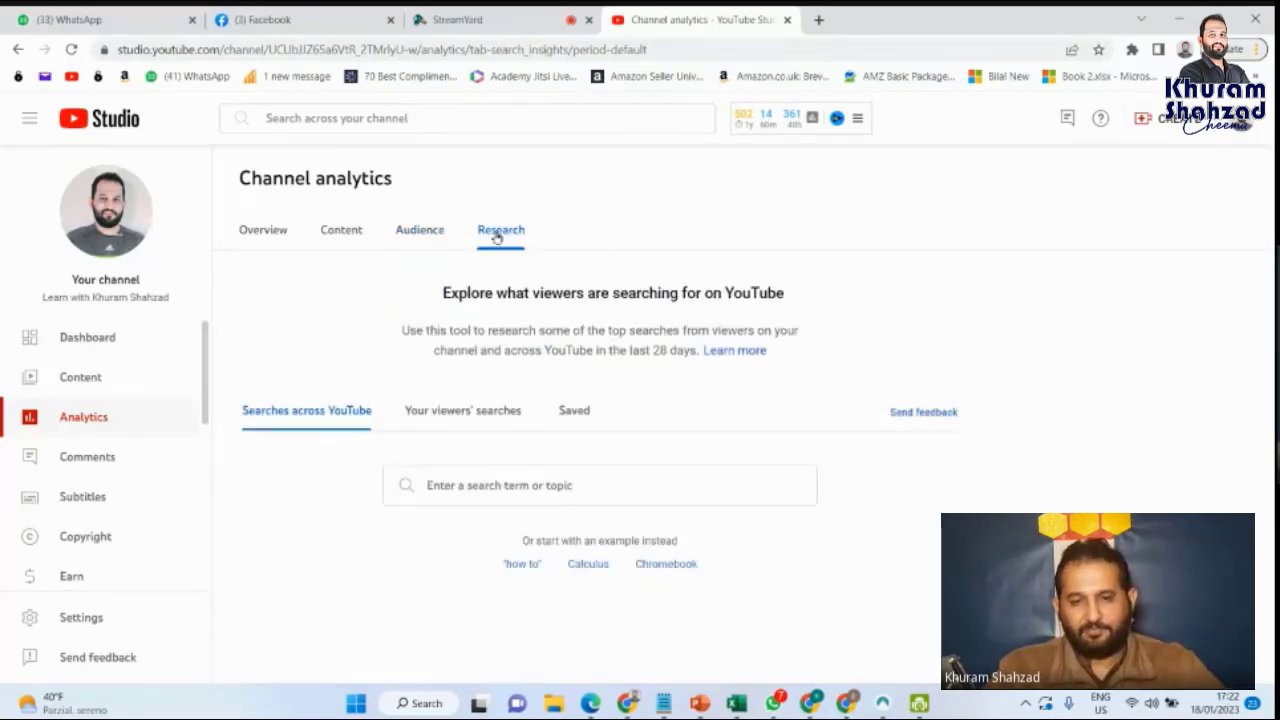
Show the searches made by the channel's viewers and review the listed search terms with their search volume on YouTube
click(474, 414)
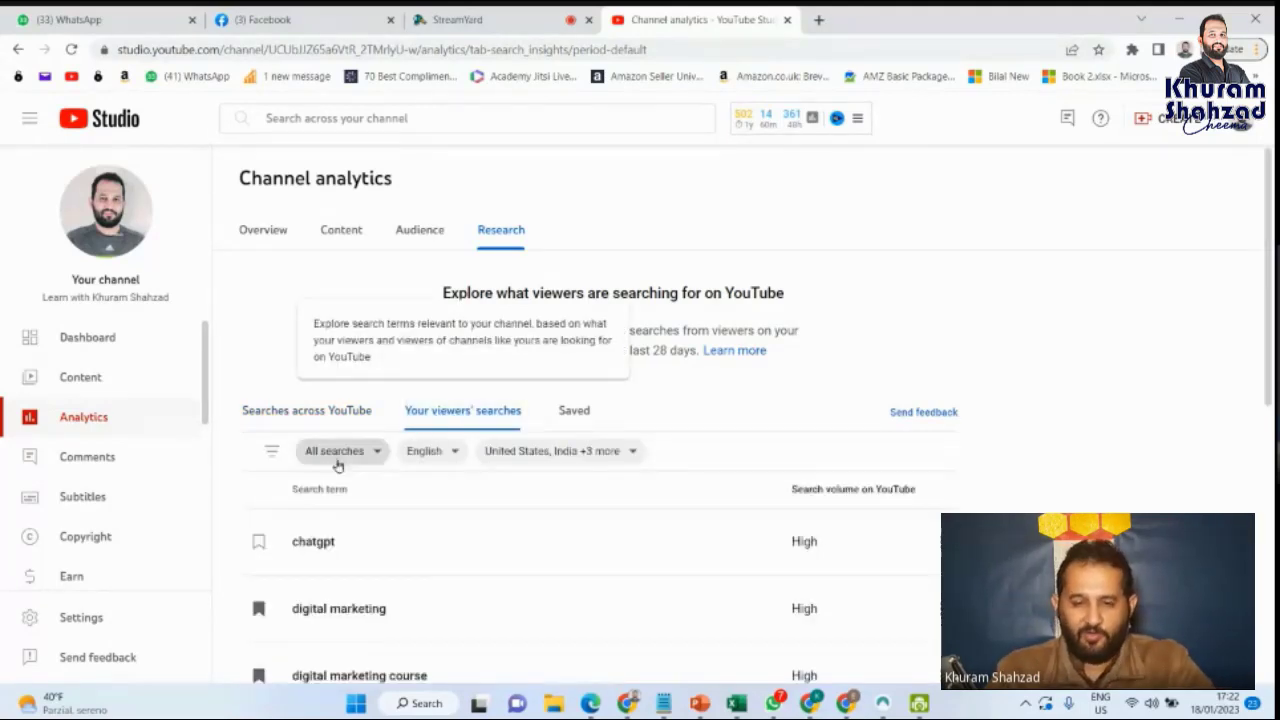
scroll(395, 542, down, 2)
scroll(337, 486, down, 1)
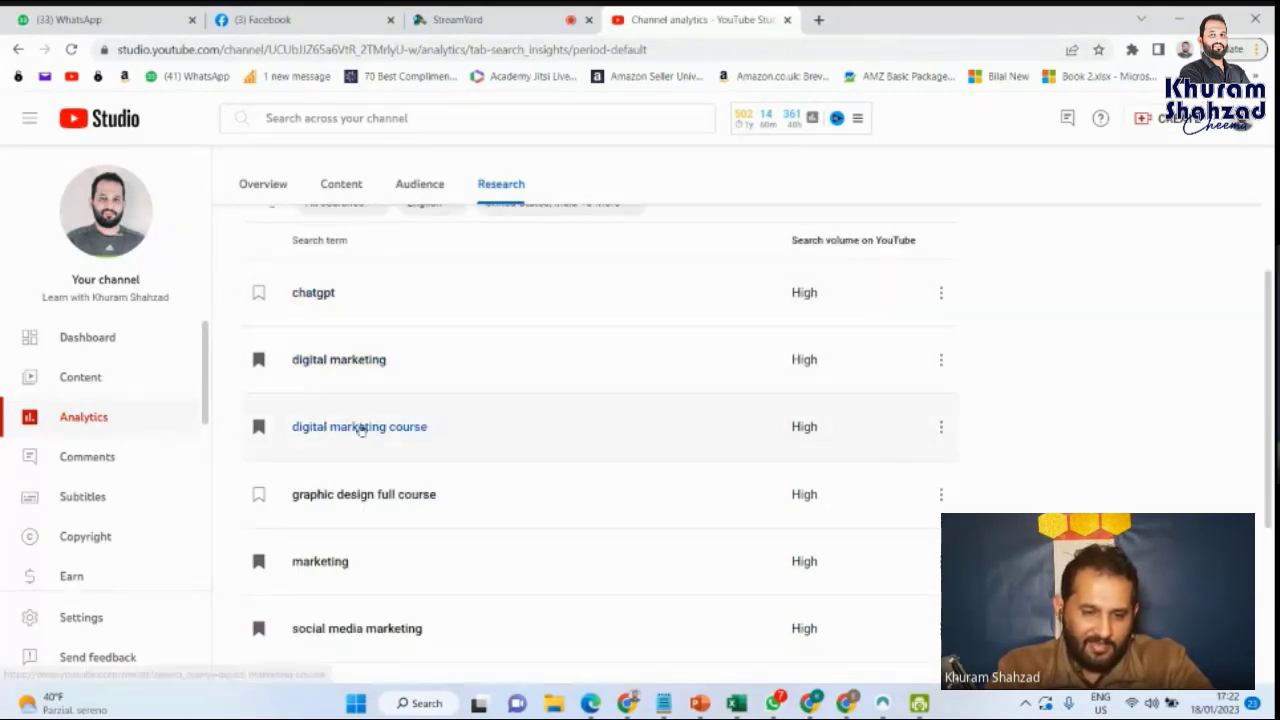
scroll(345, 460, down, 2)
scroll(352, 500, down, 2)
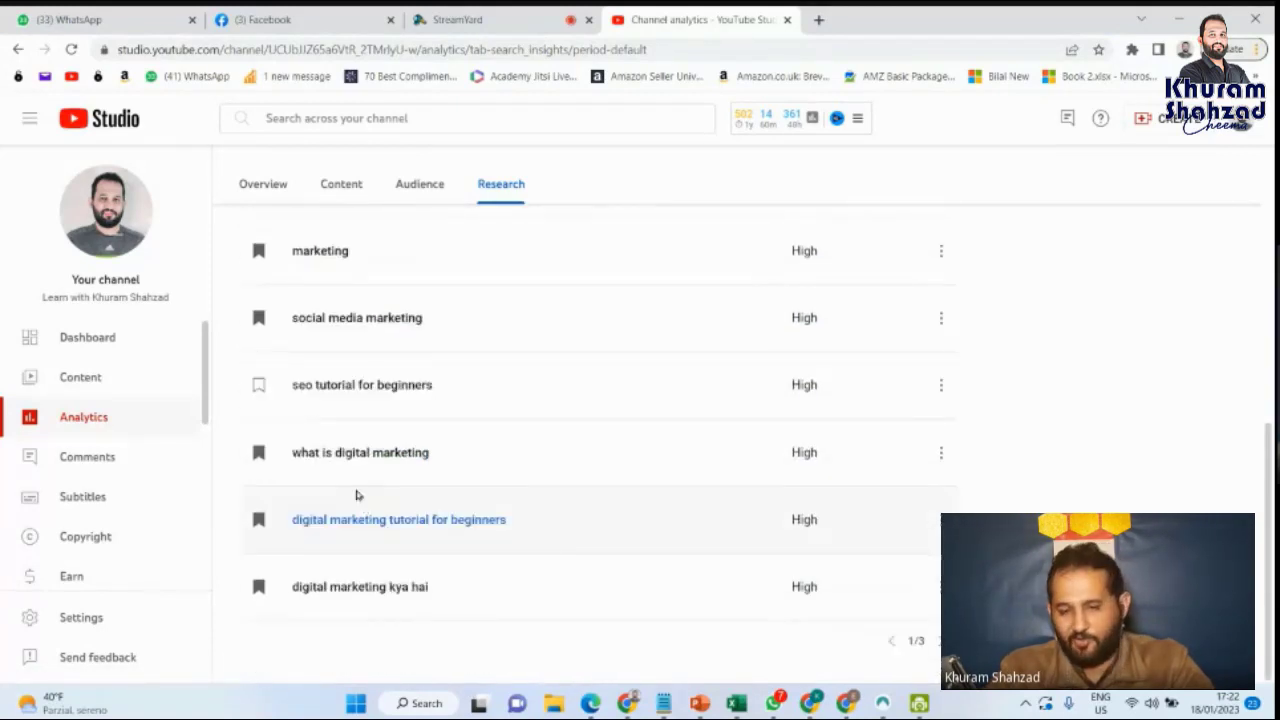
scroll(360, 488, up, 2)
scroll(343, 348, up, 2)
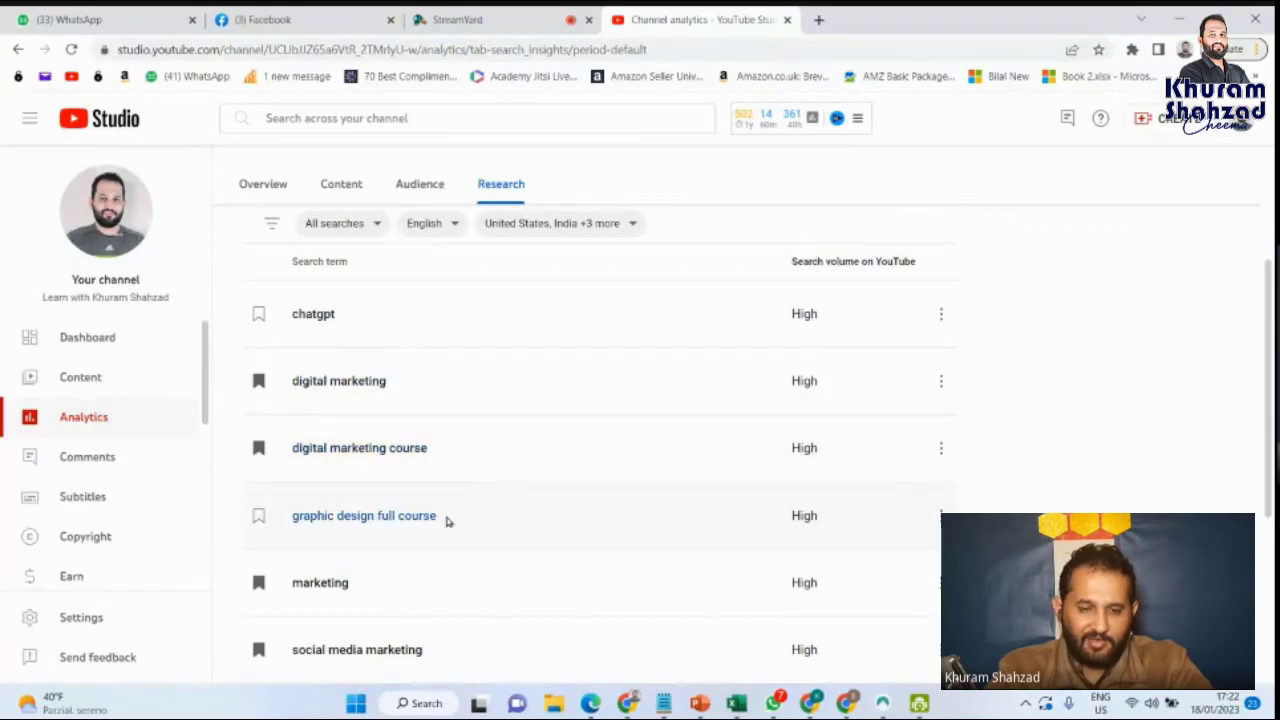
scroll(461, 560, down, 3)
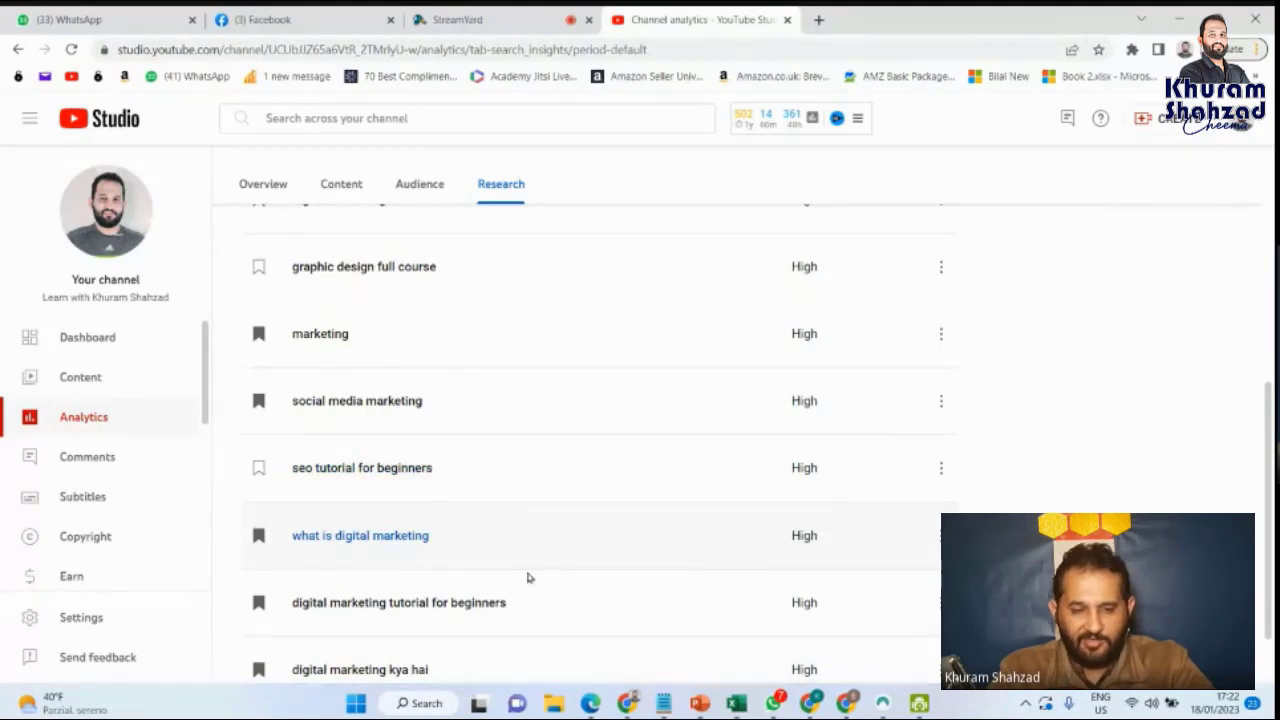
scroll(410, 547, down, 1)
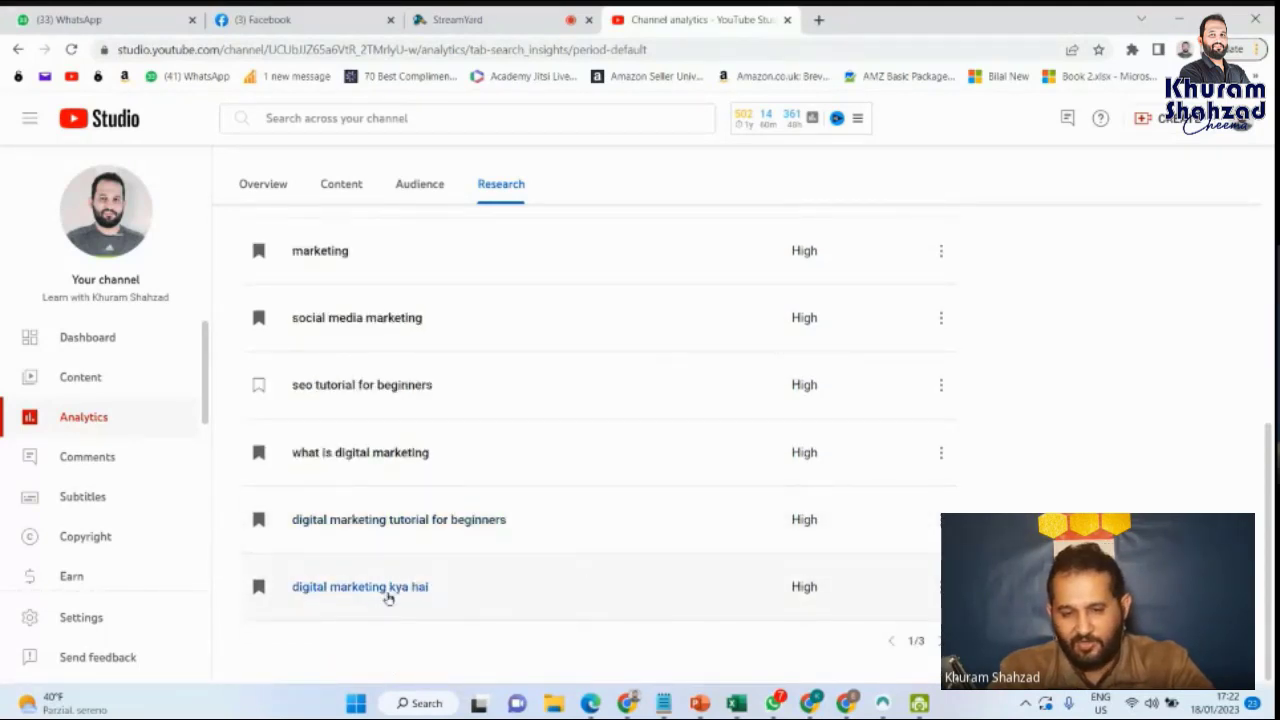
Page through the remaining two pages of the viewers' searches and review the listed search terms with their search volume
click(939, 641)
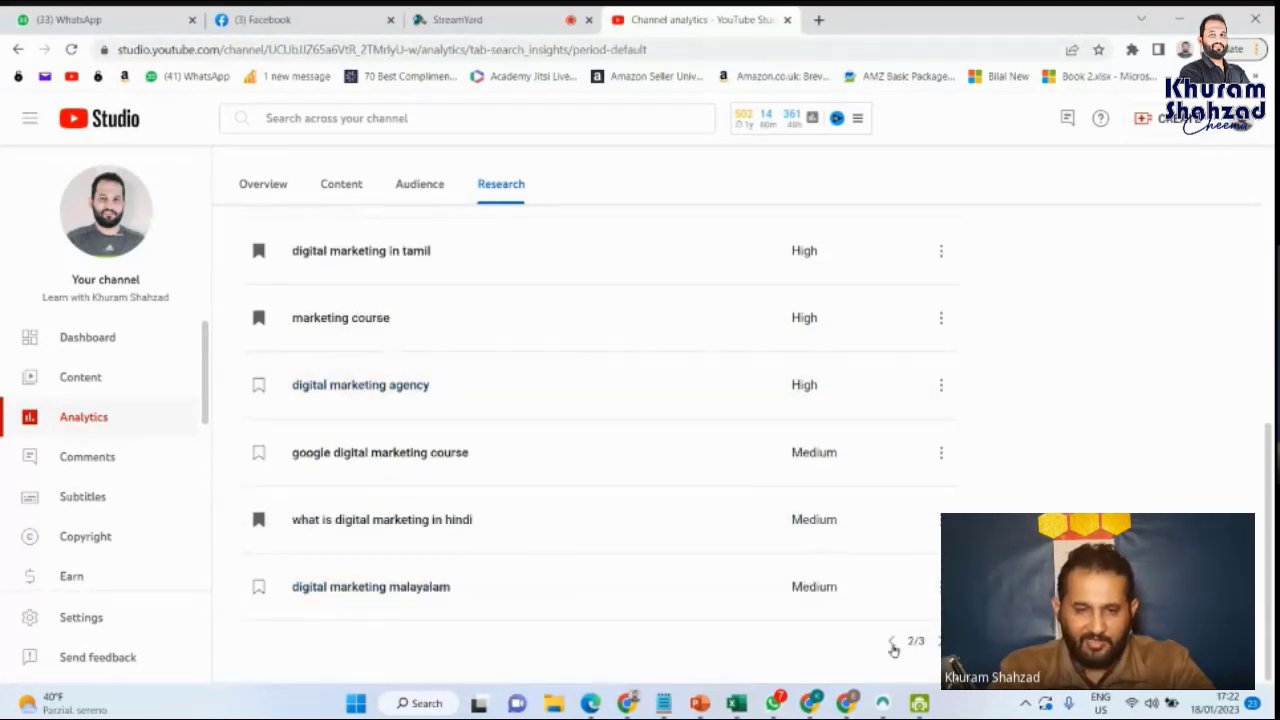
scroll(565, 416, up, 3)
scroll(490, 405, up, 3)
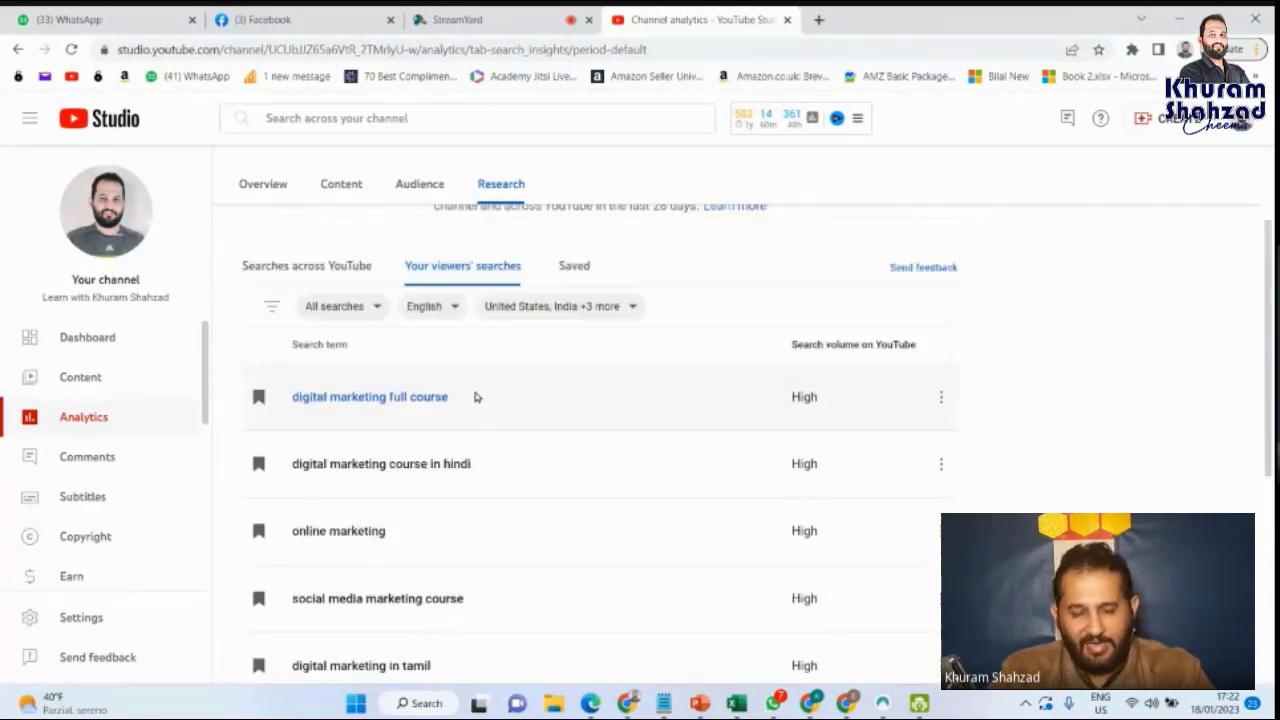
scroll(715, 558, down, 3)
scroll(703, 561, down, 3)
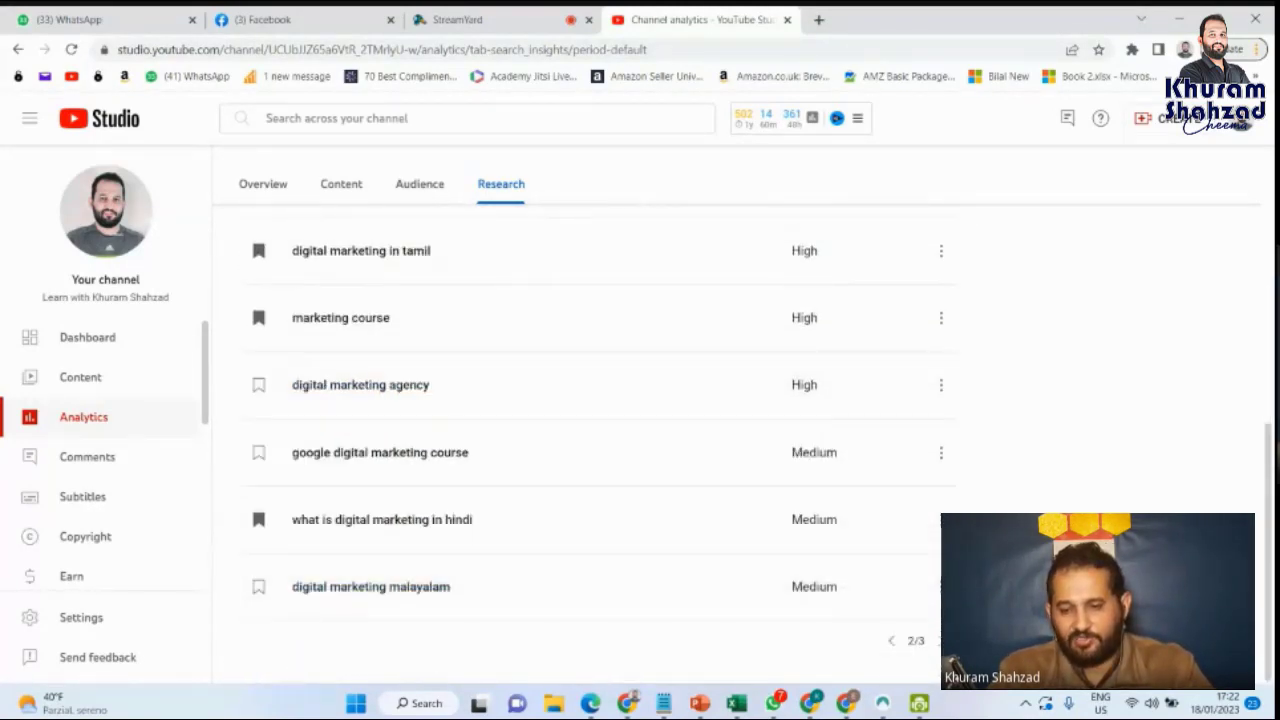
click(939, 641)
scroll(543, 537, up, 4)
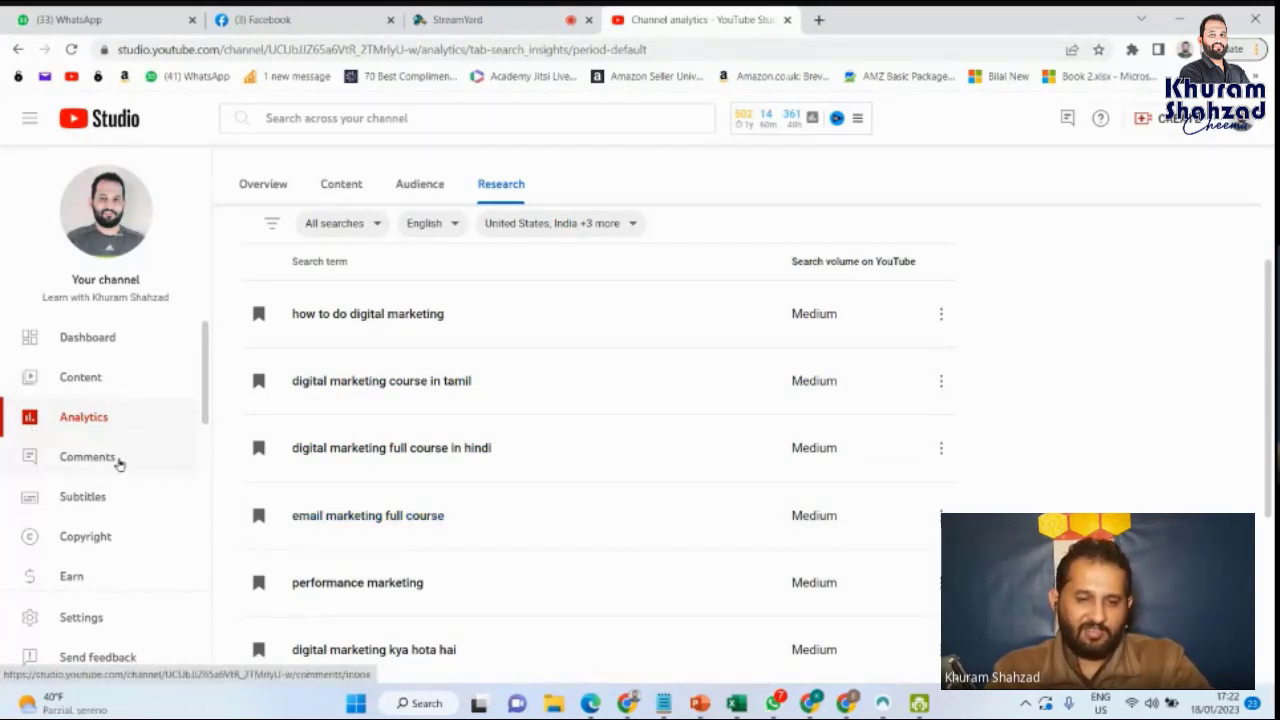
Open the channel comments, like the newest comment "Great", and look through the other comments that have no response
click(75, 455)
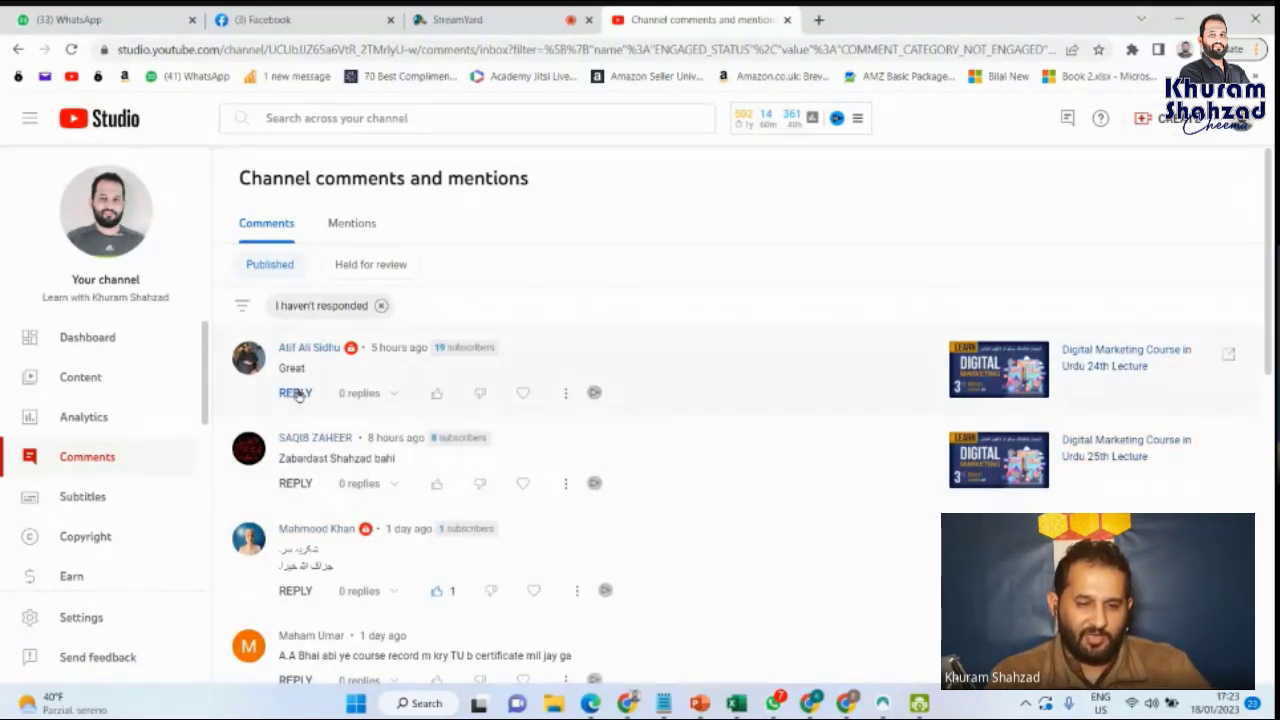
click(436, 394)
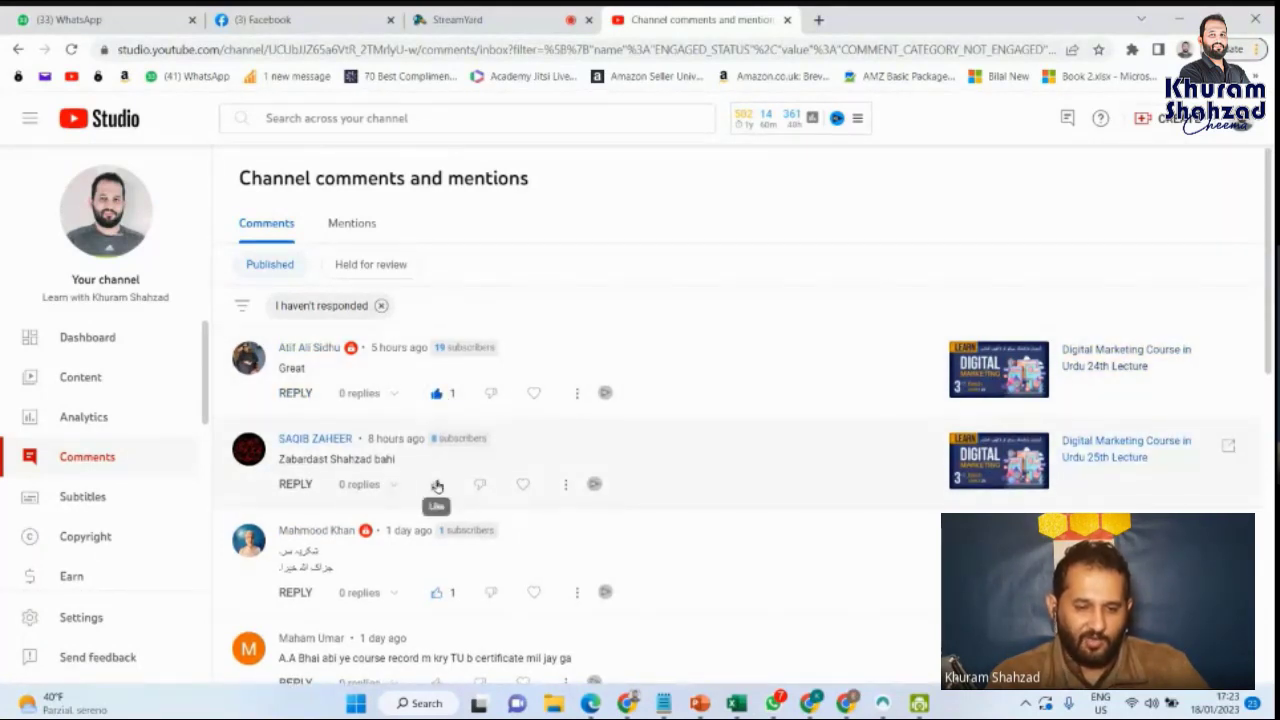
scroll(436, 577, down, 1)
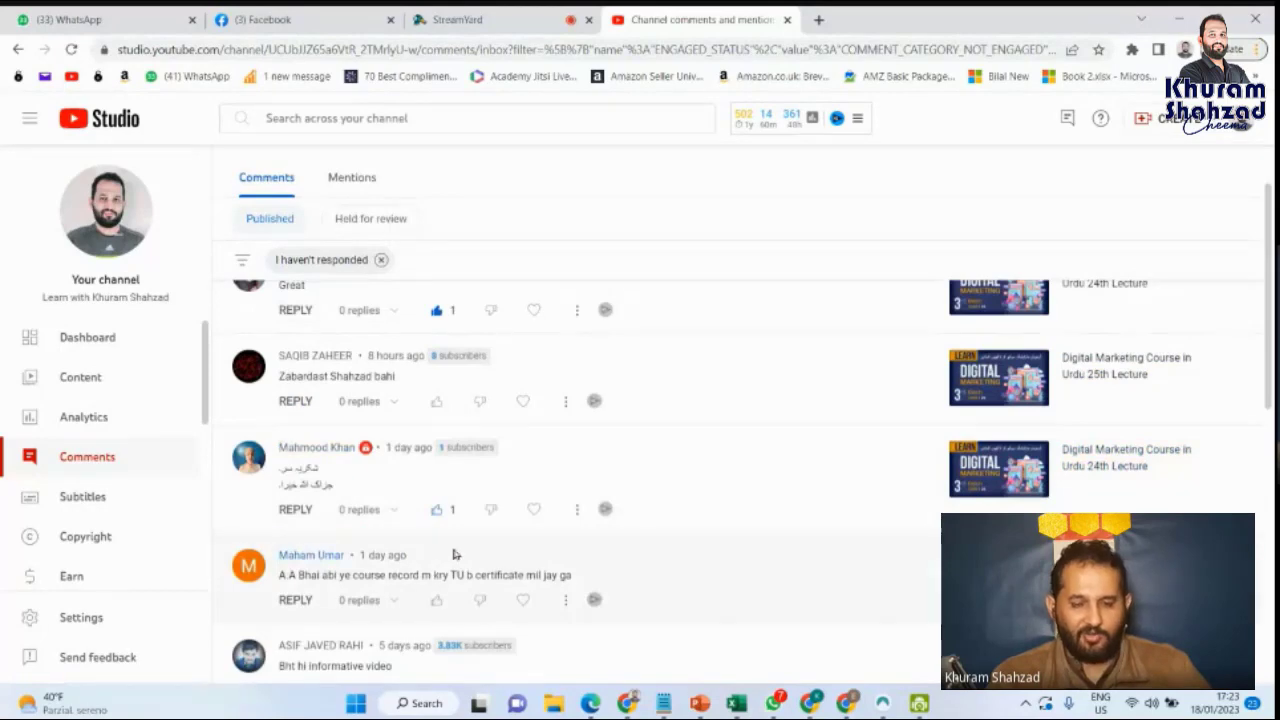
scroll(455, 554, down, 2)
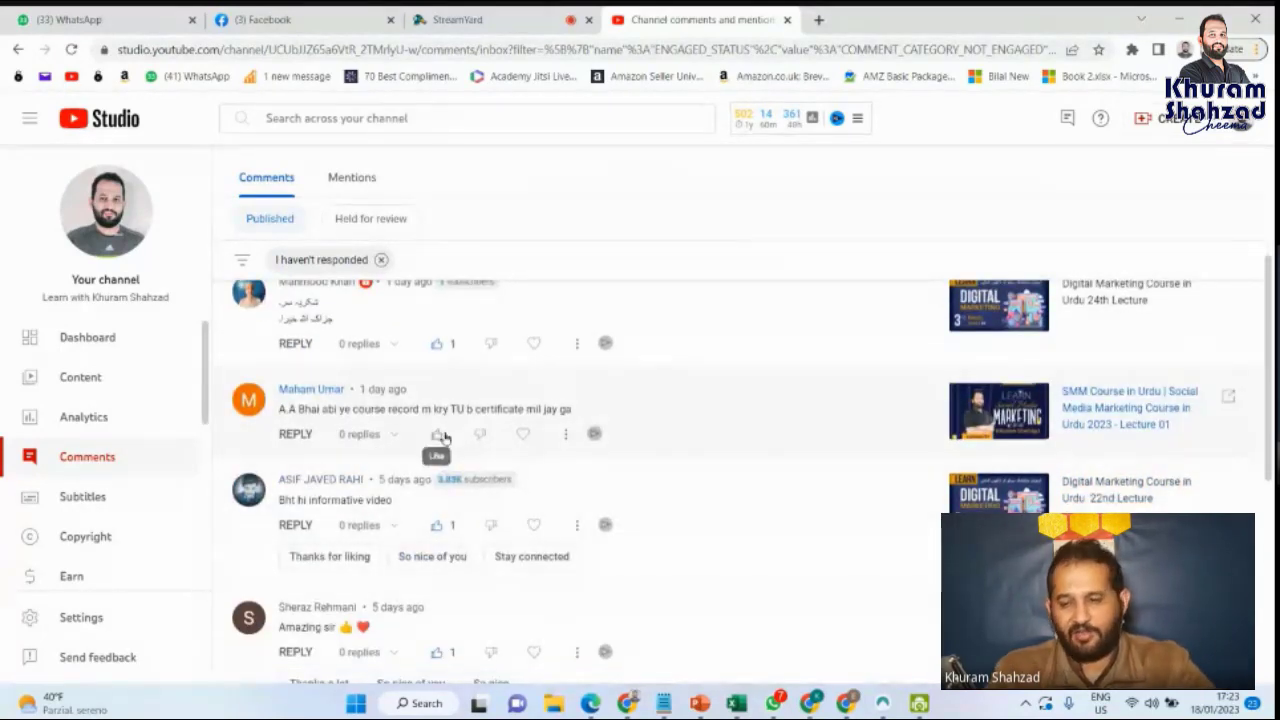
scroll(444, 438, down, 2)
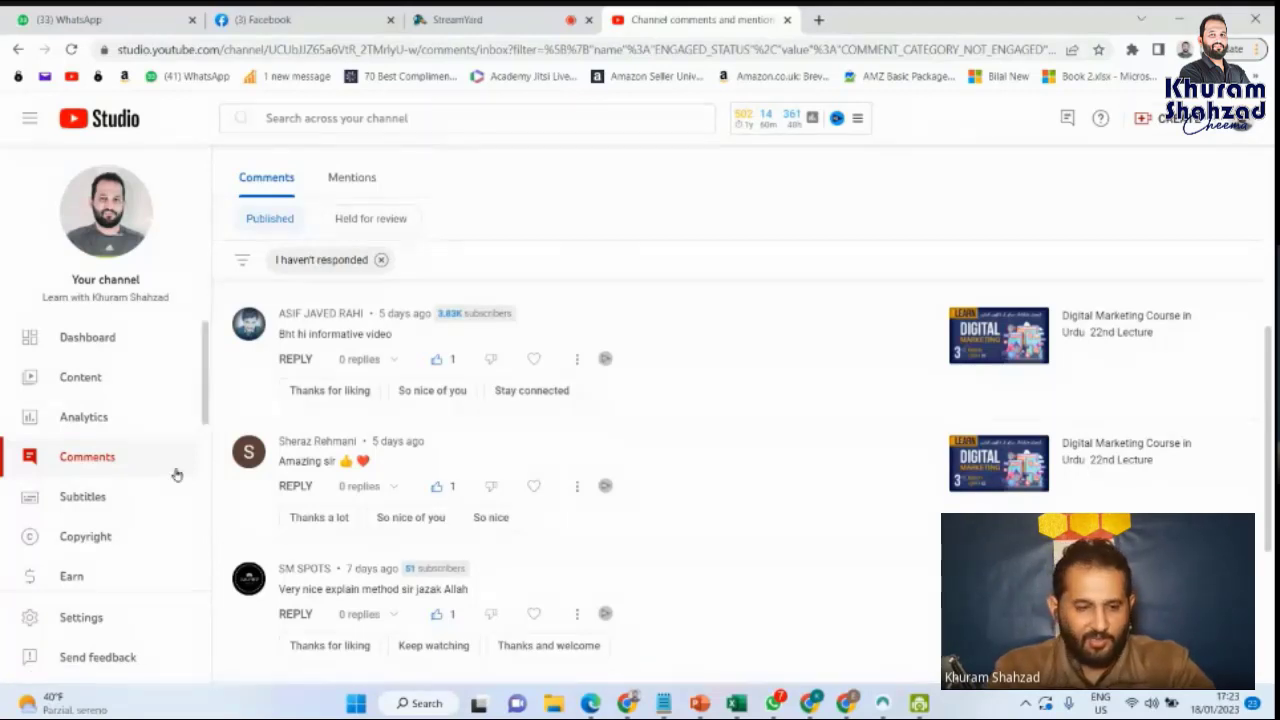
Open the channel subtitles and look through the list of videos with their languages and modification dates
click(75, 497)
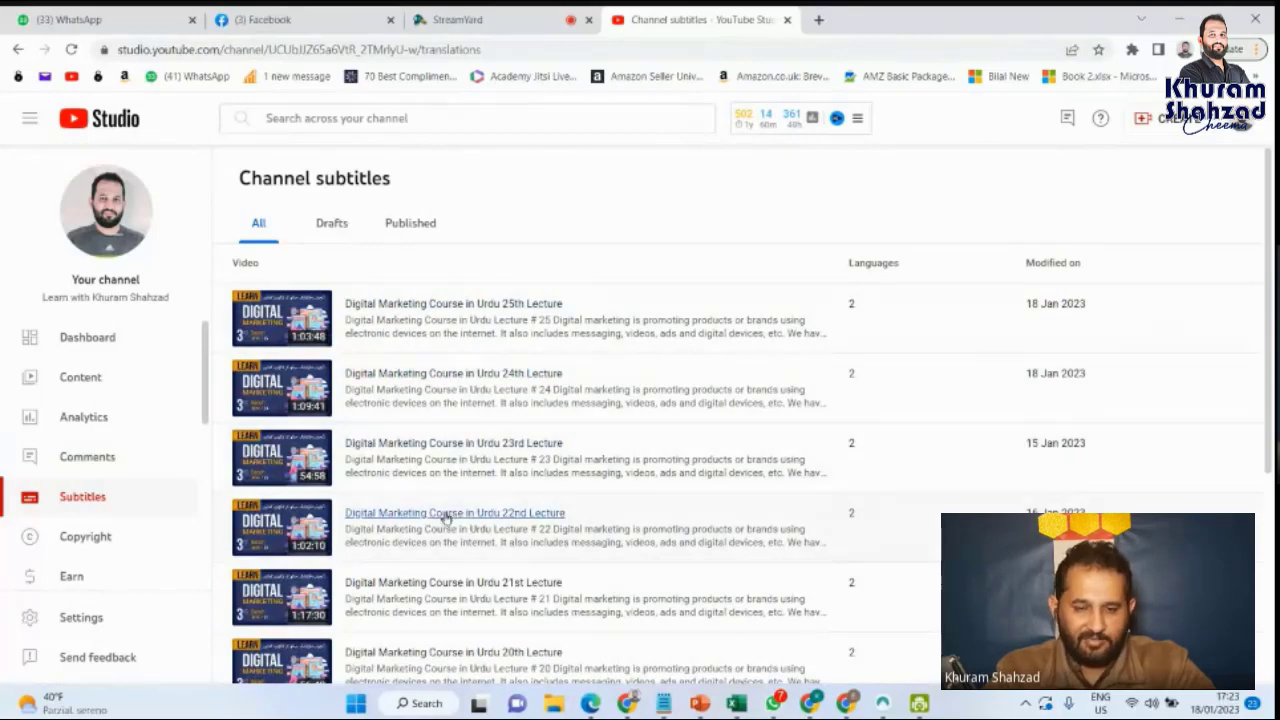
scroll(480, 530, down, 3)
scroll(480, 550, up, 4)
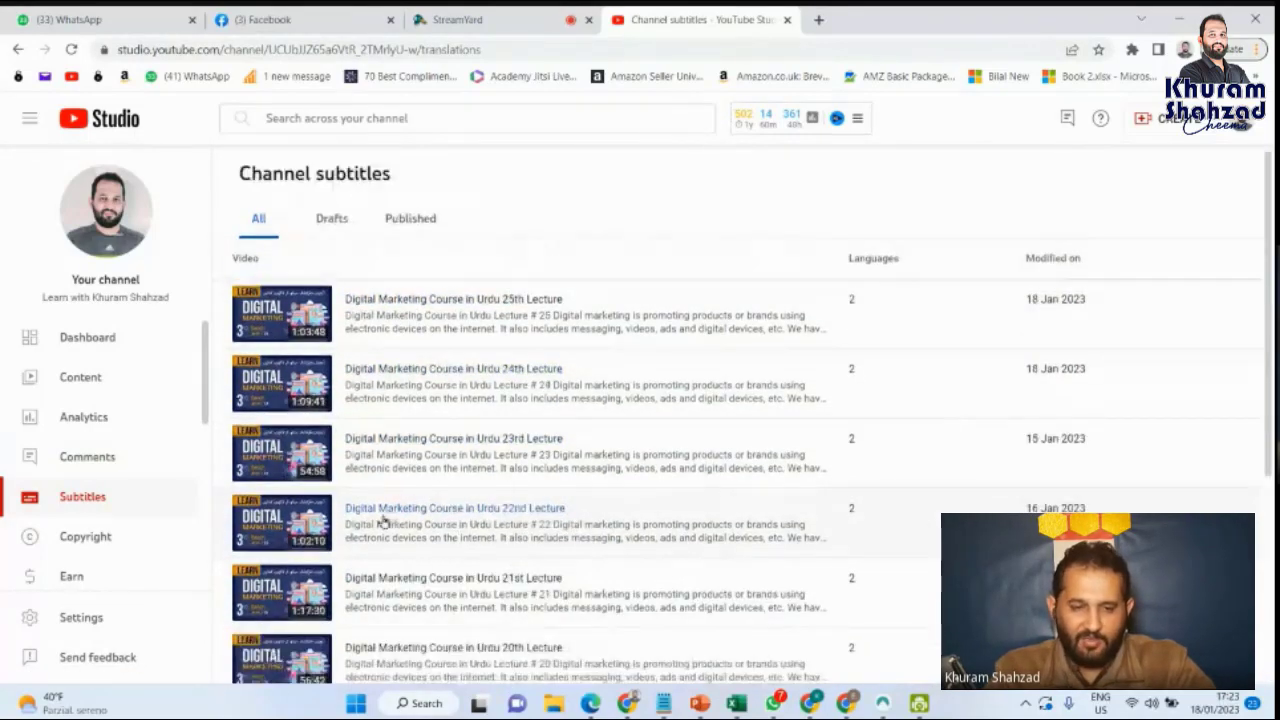
From the Copyright section, list the videos with copyright claims and check the claimed video's visibility options without changing them
click(86, 544)
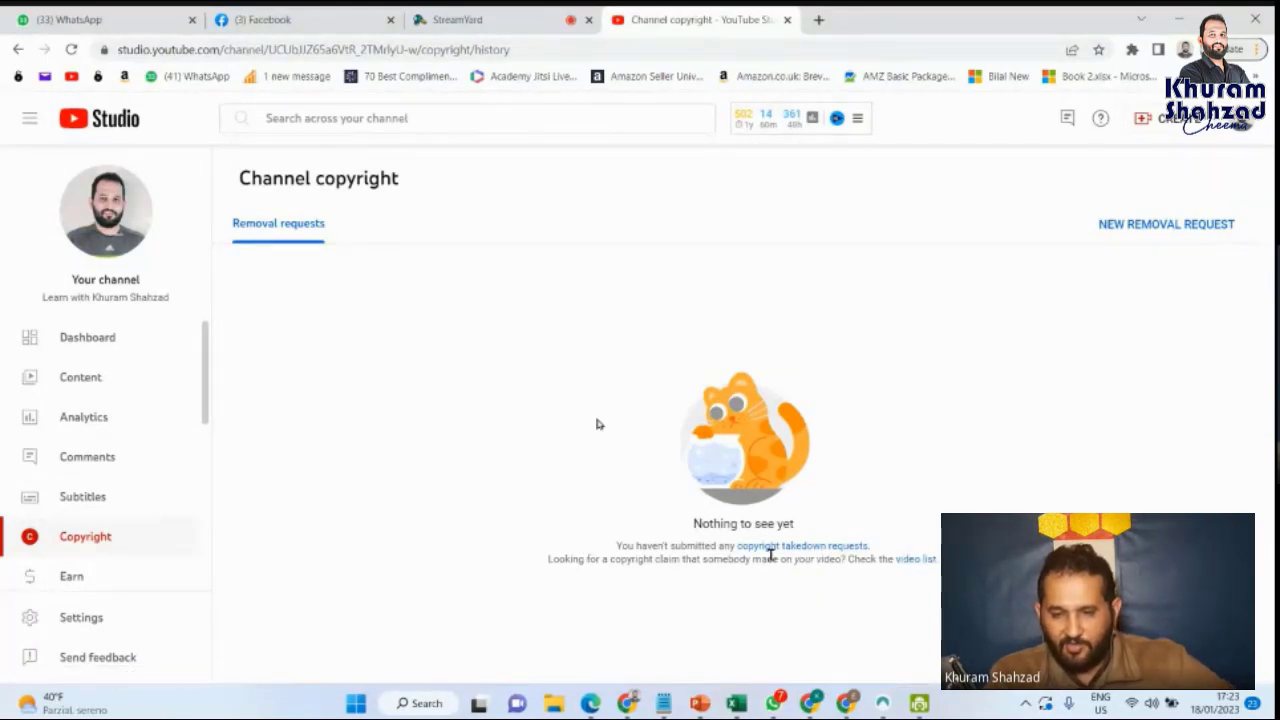
click(915, 560)
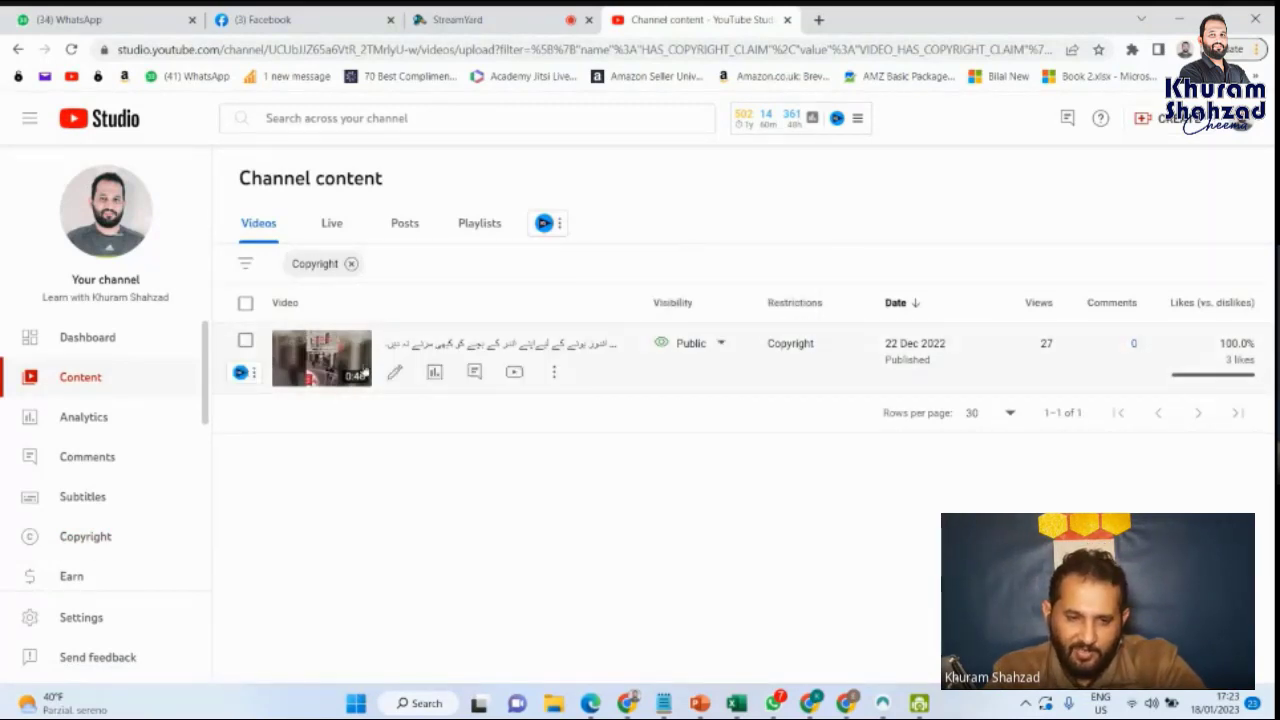
click(718, 345)
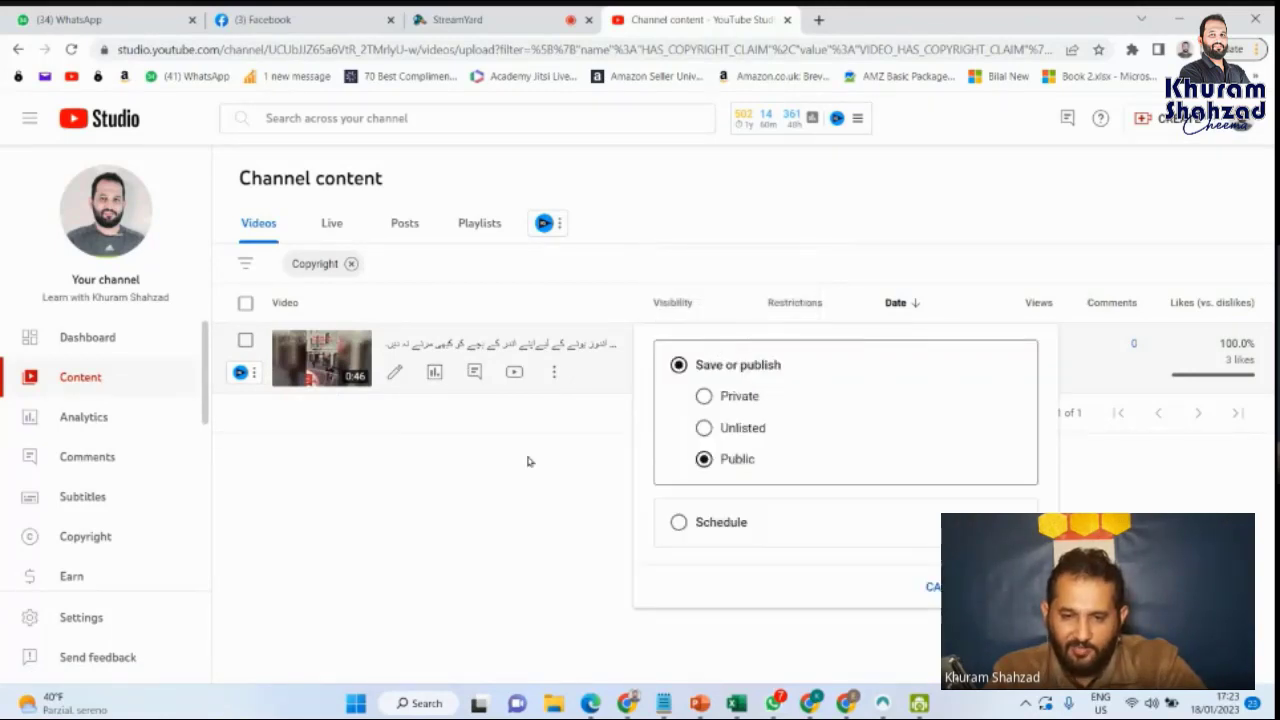
click(525, 496)
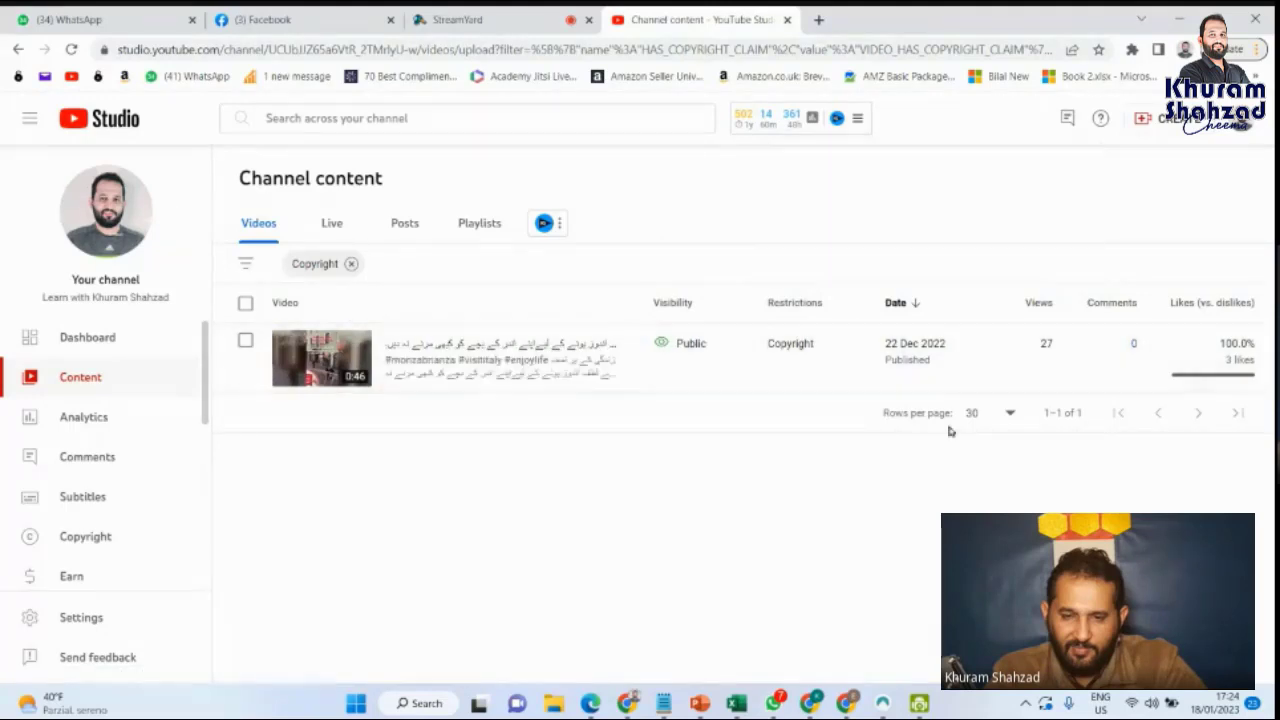
right_click(628, 370)
click(624, 372)
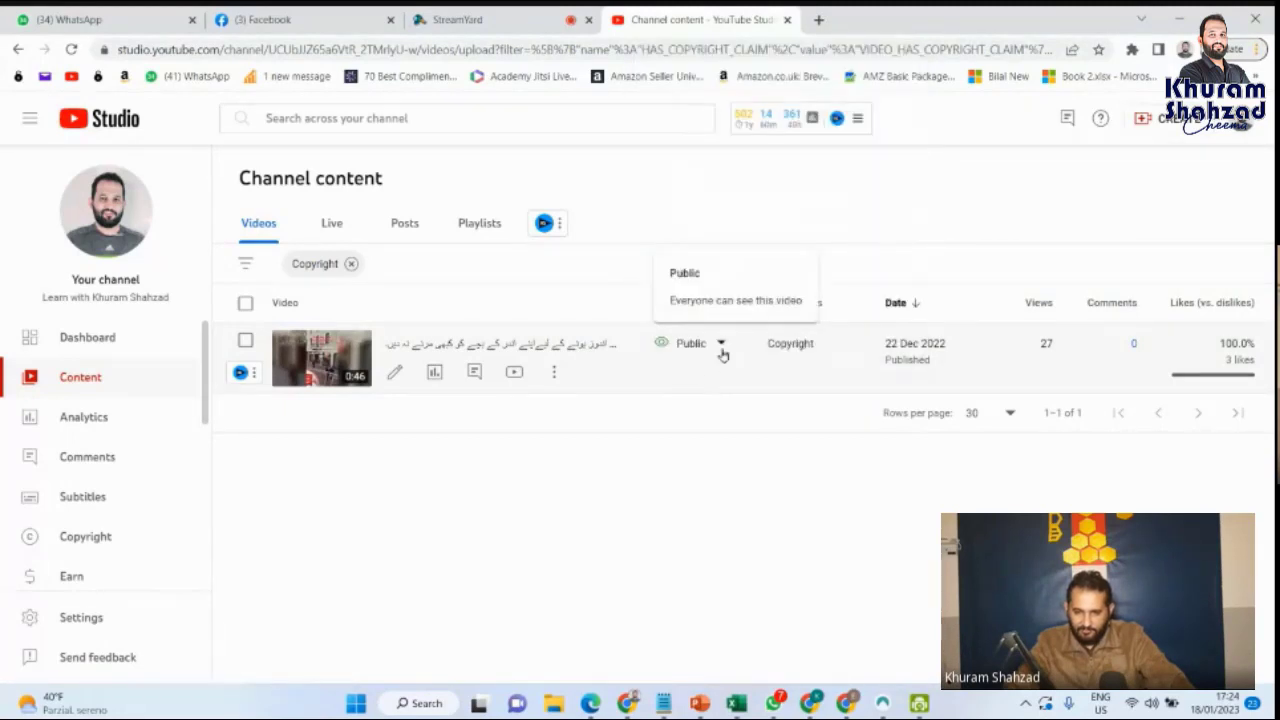
Open the claimed video's copyright details and examine the identified song and the time range where it was found
mouse_move(791, 349)
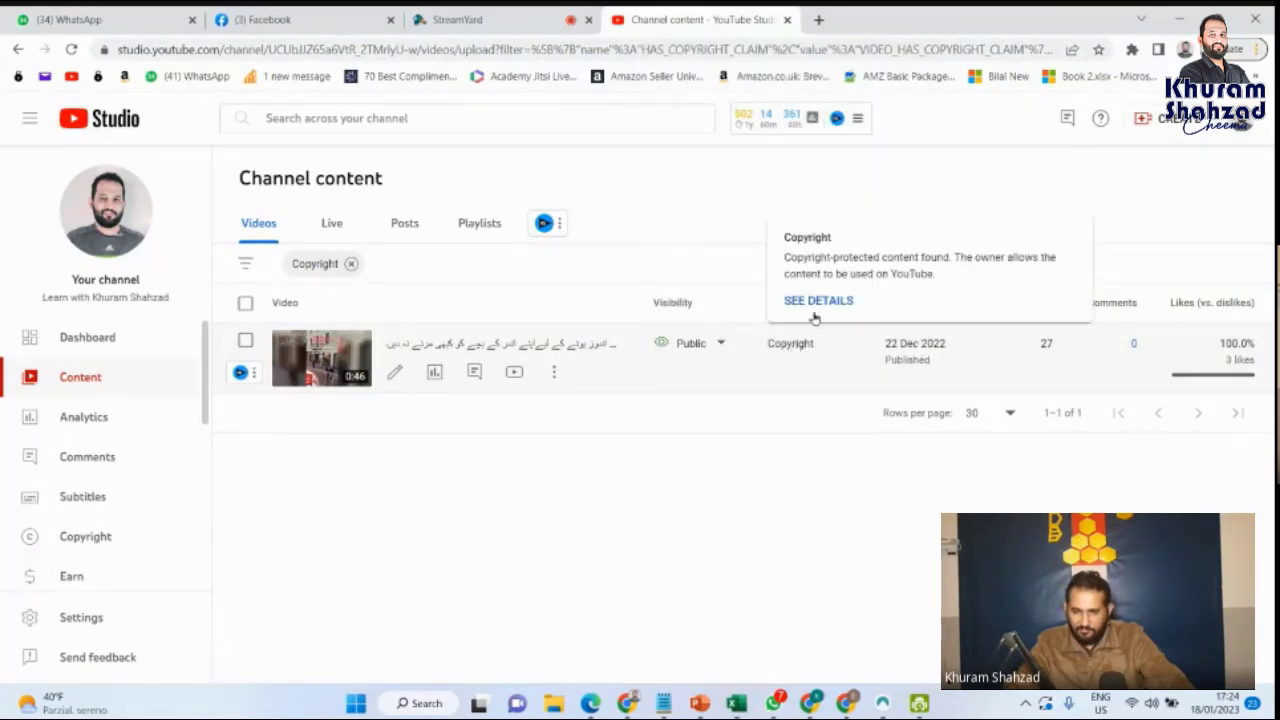
click(810, 312)
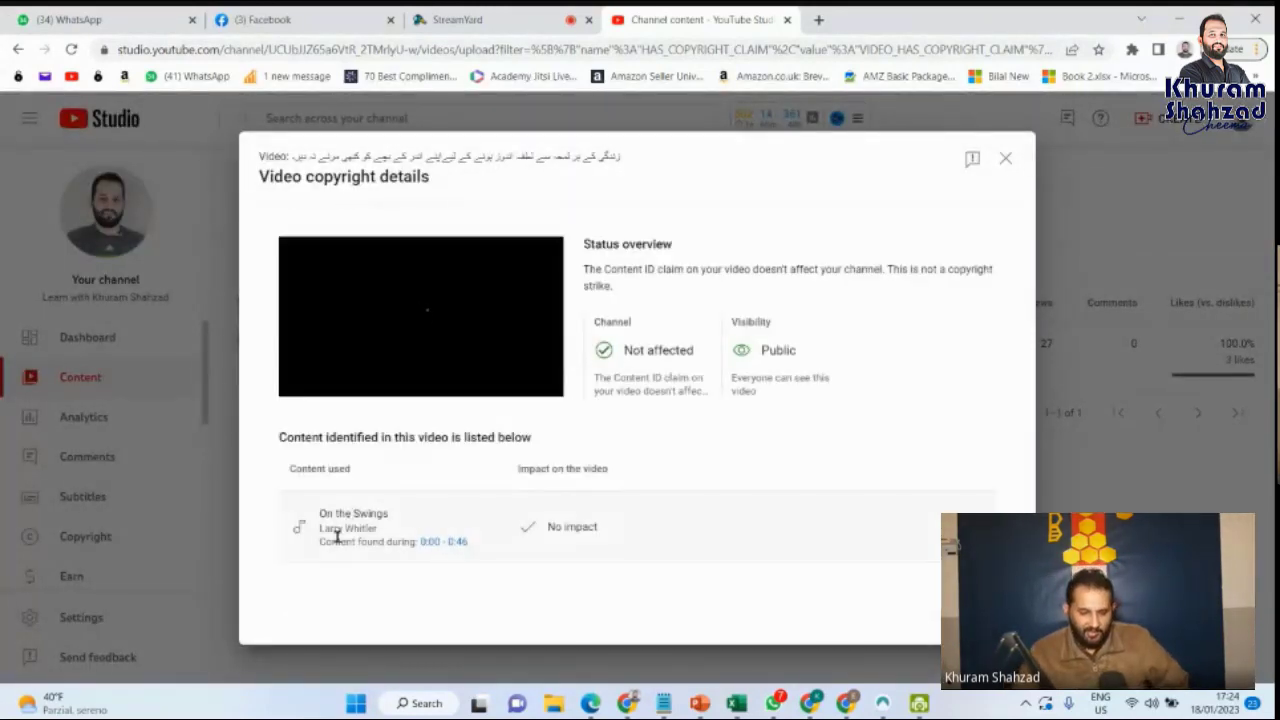
click(428, 541)
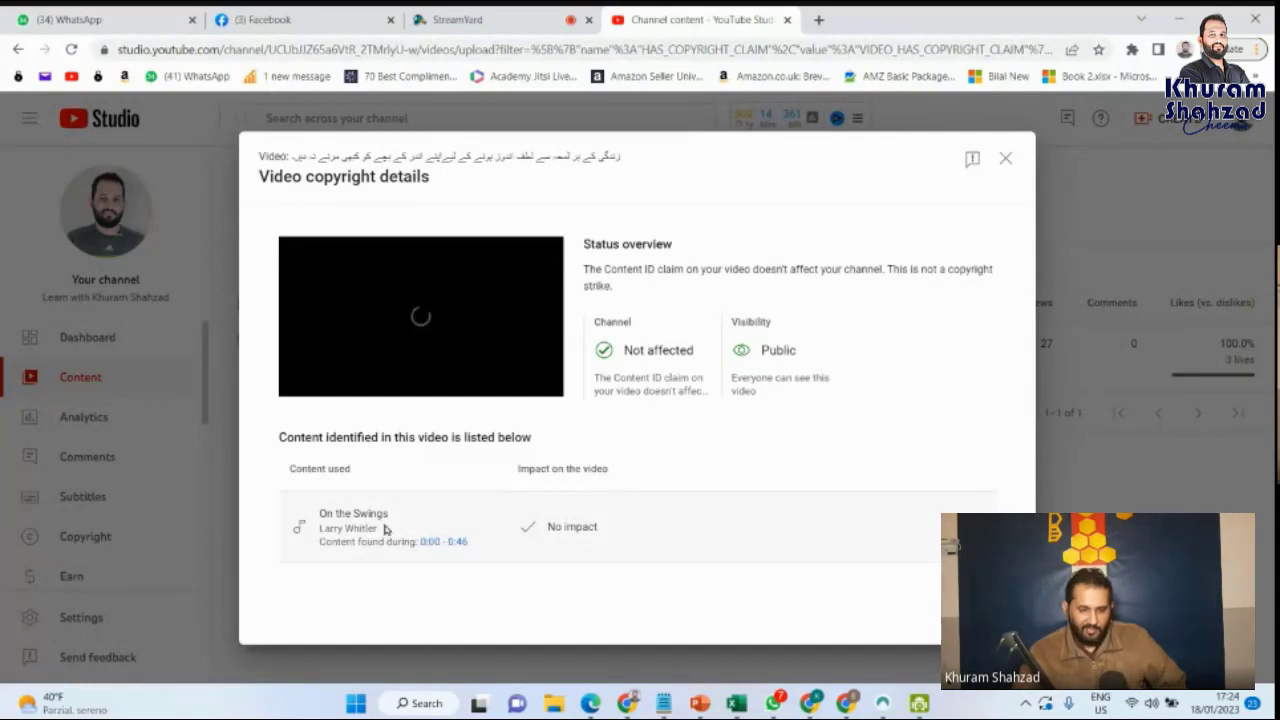
drag(316, 512, 490, 553)
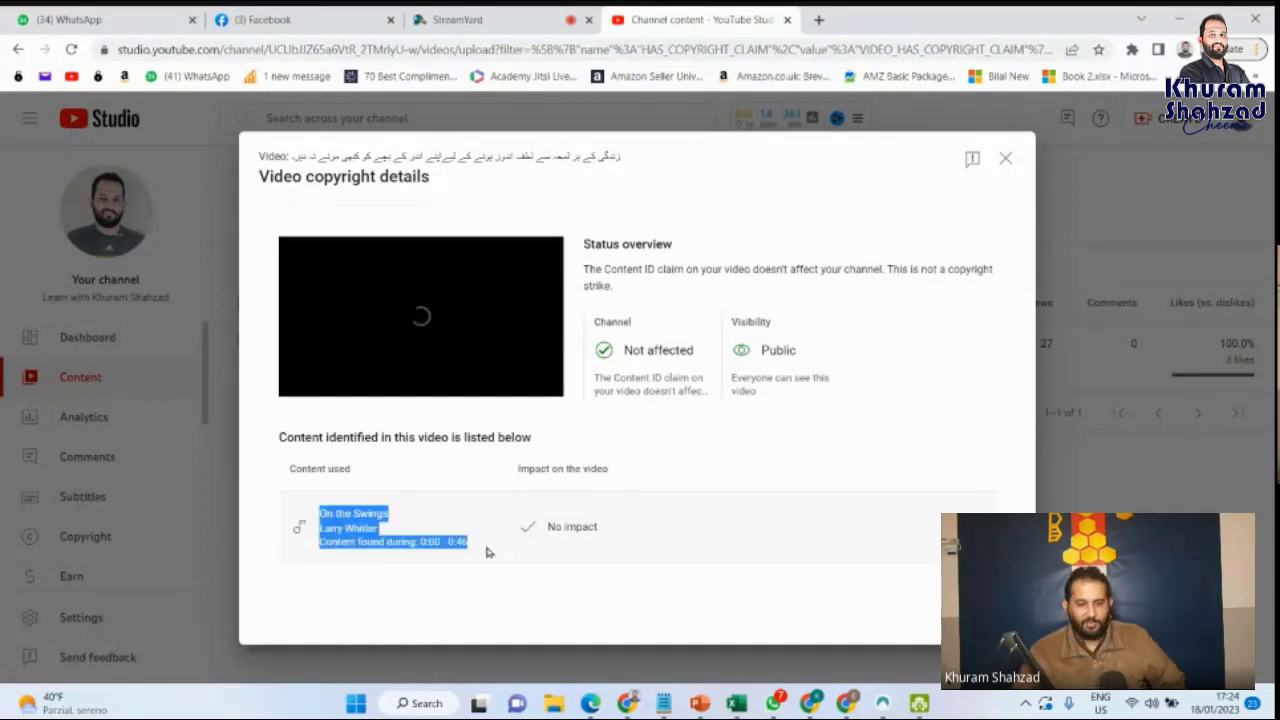
click(407, 578)
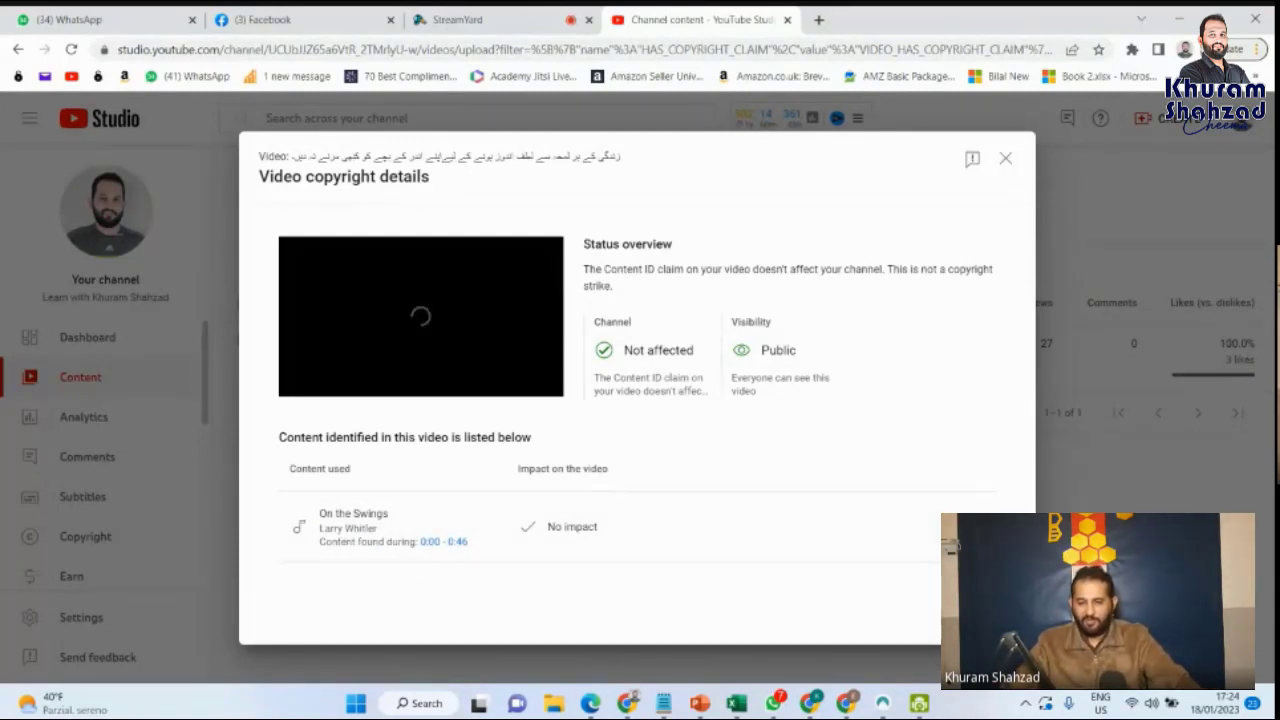
Mute all sound in the video while the claimed song "On the Swings" plays, from 0:00 to 0:45, and close the copyright details
click(975, 526)
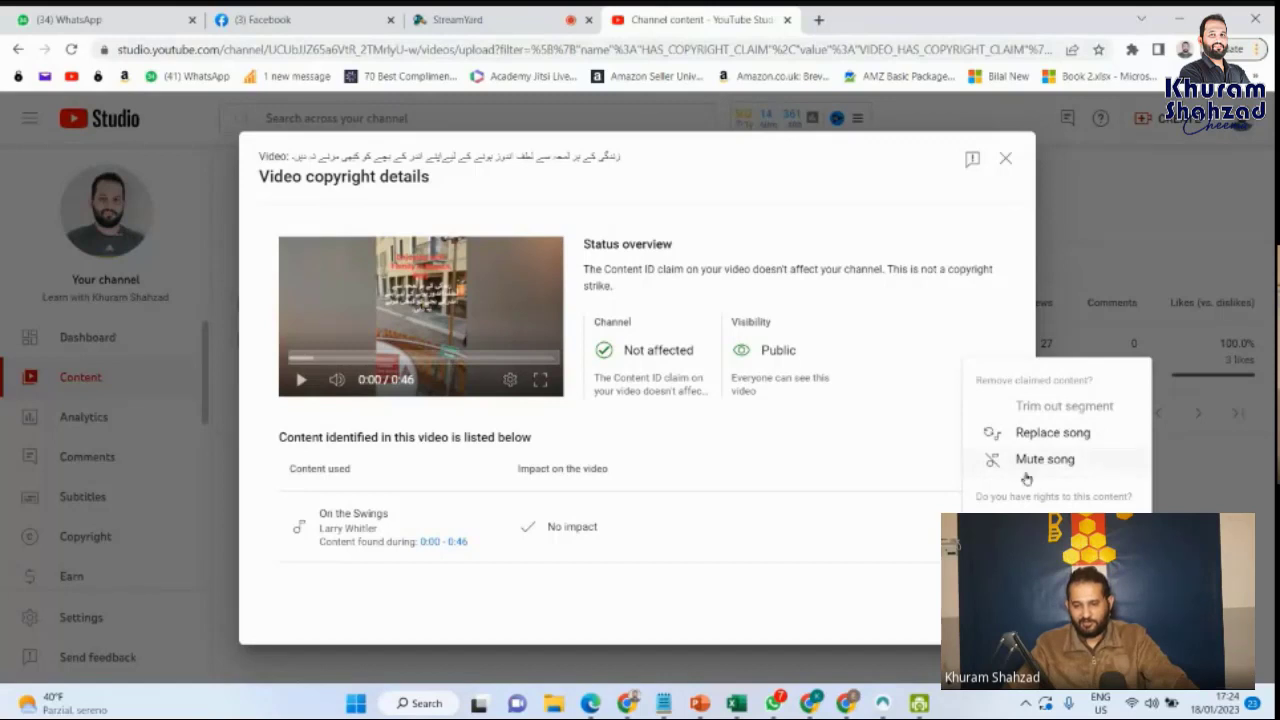
click(1062, 459)
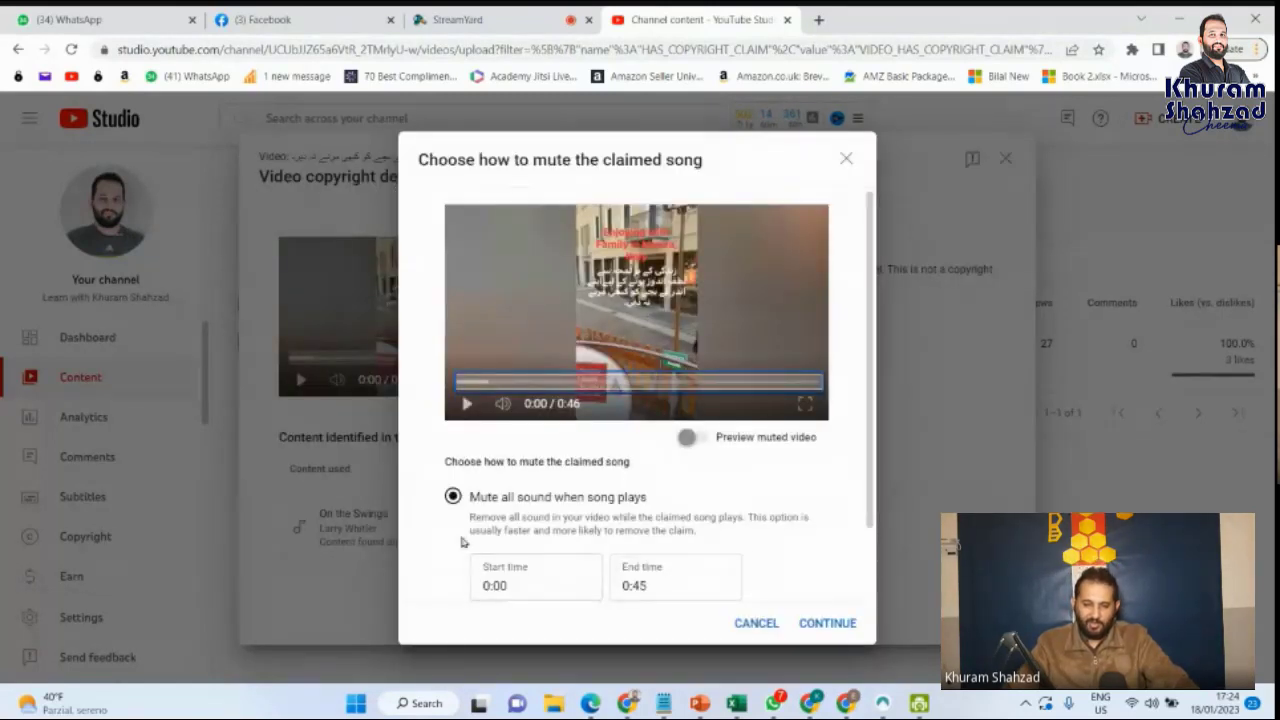
click(840, 624)
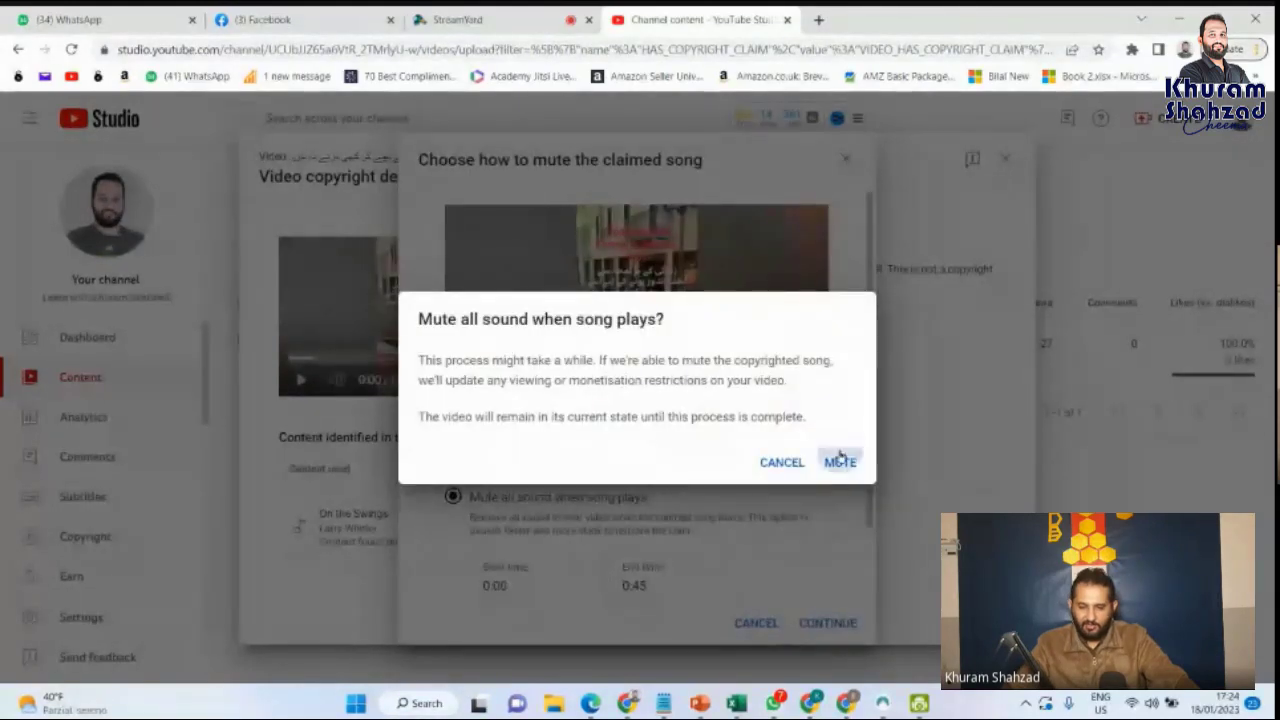
click(838, 461)
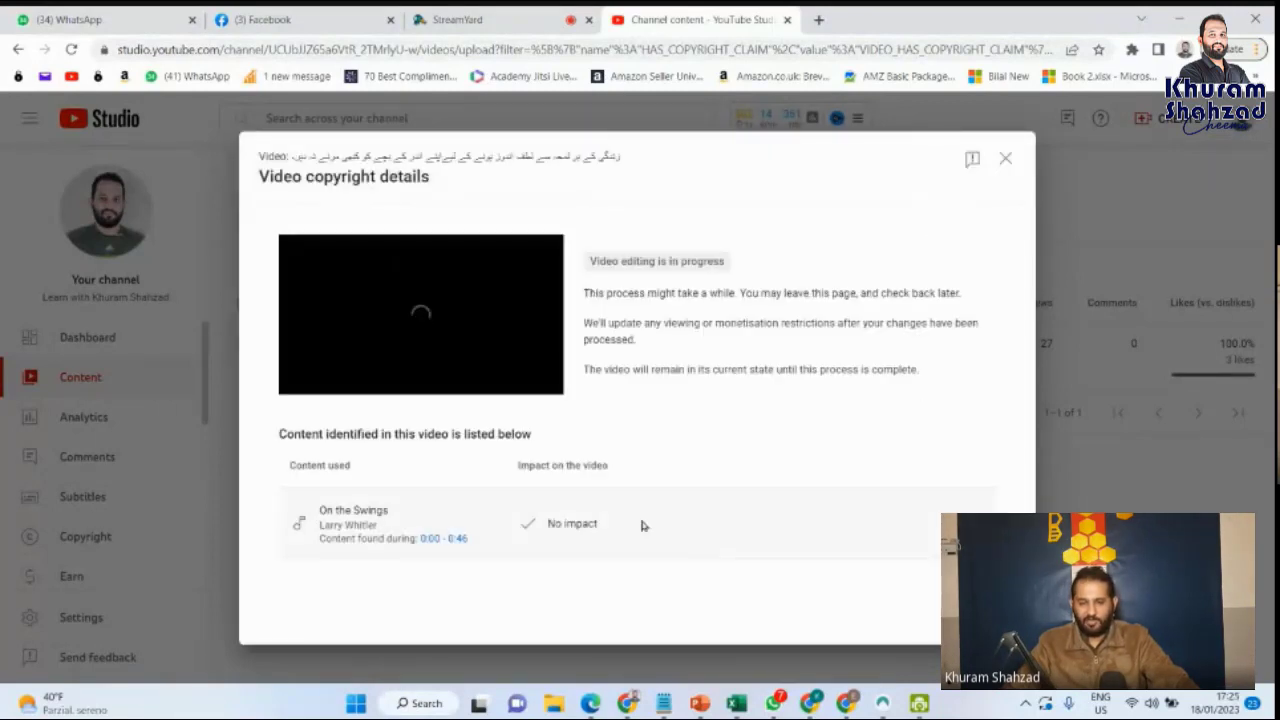
mouse_move(641, 523)
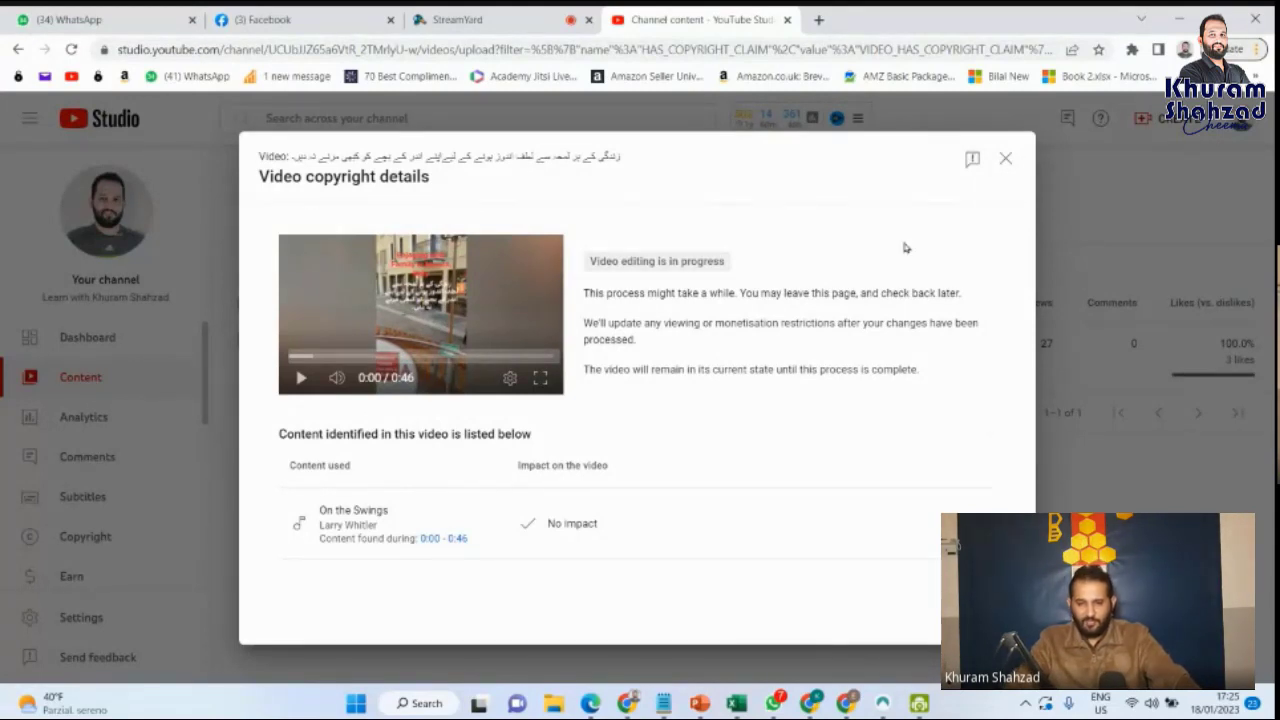
click(1005, 158)
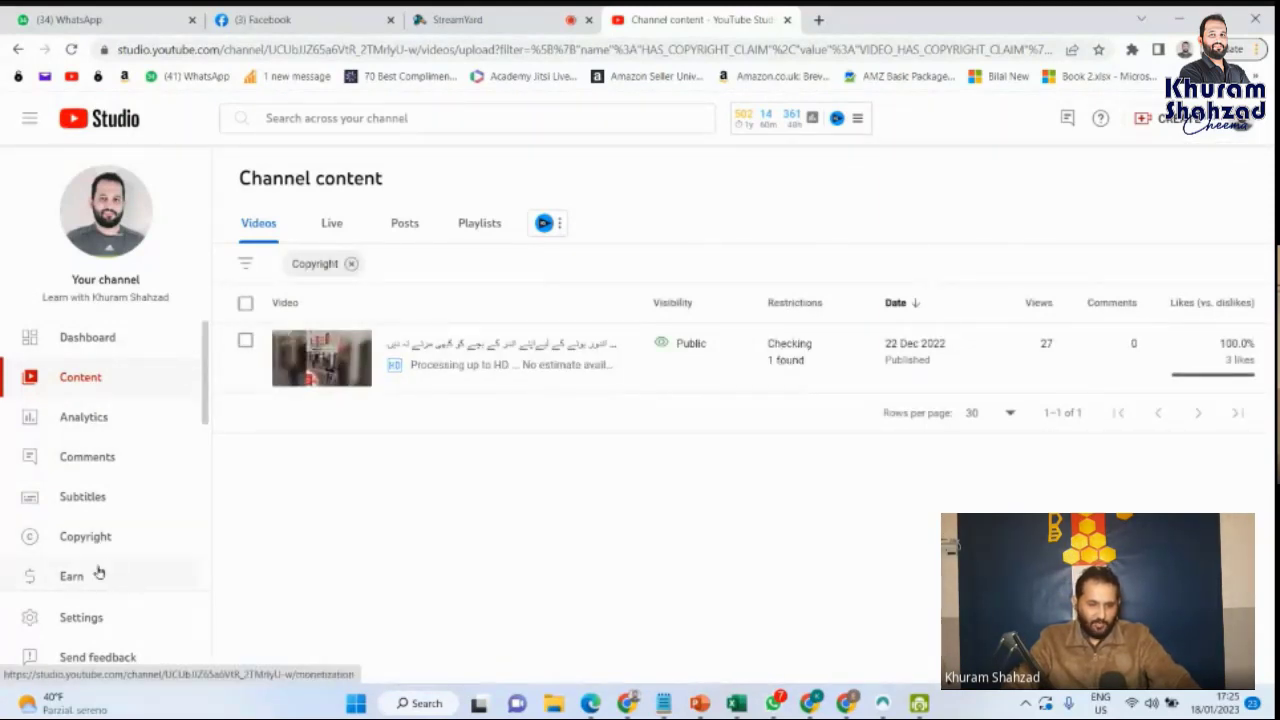
Open the Earn section and examine the Partner Programme requirements for subscribers, public watch hours and Shorts views
scroll(98, 572, down, 1)
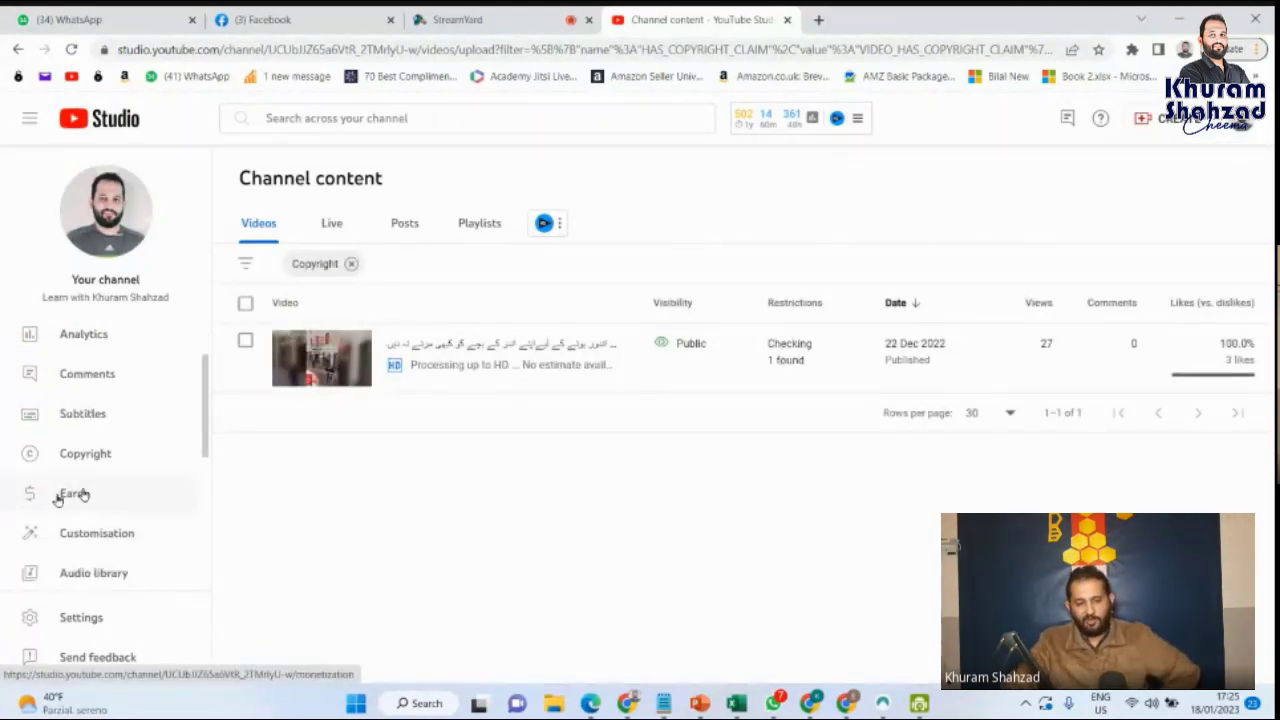
click(80, 494)
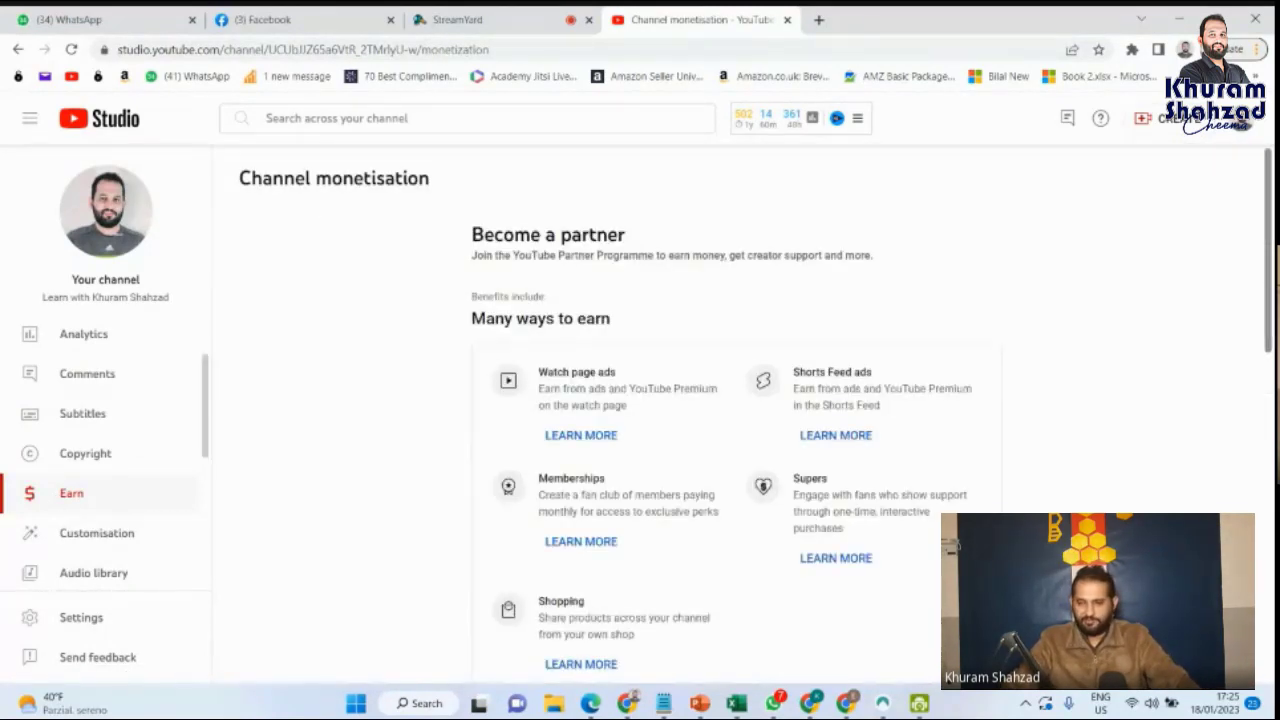
drag(1271, 232, 1271, 517)
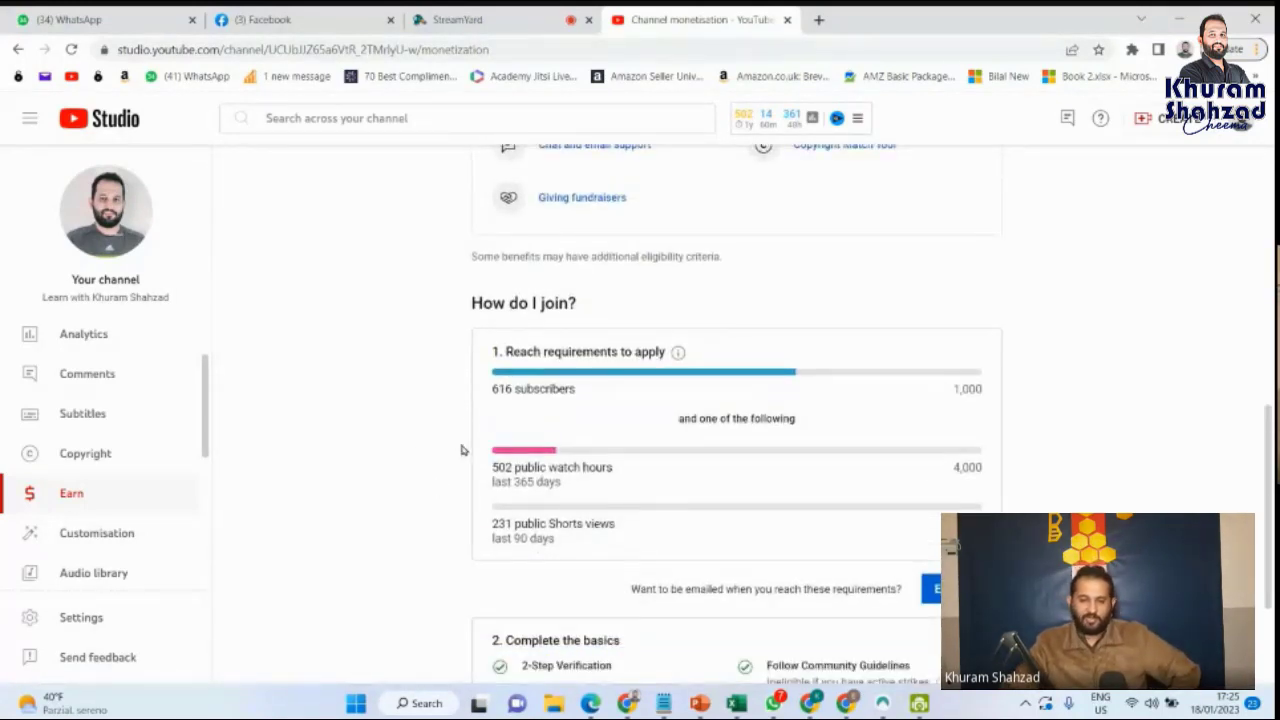
scroll(447, 336, down, 1)
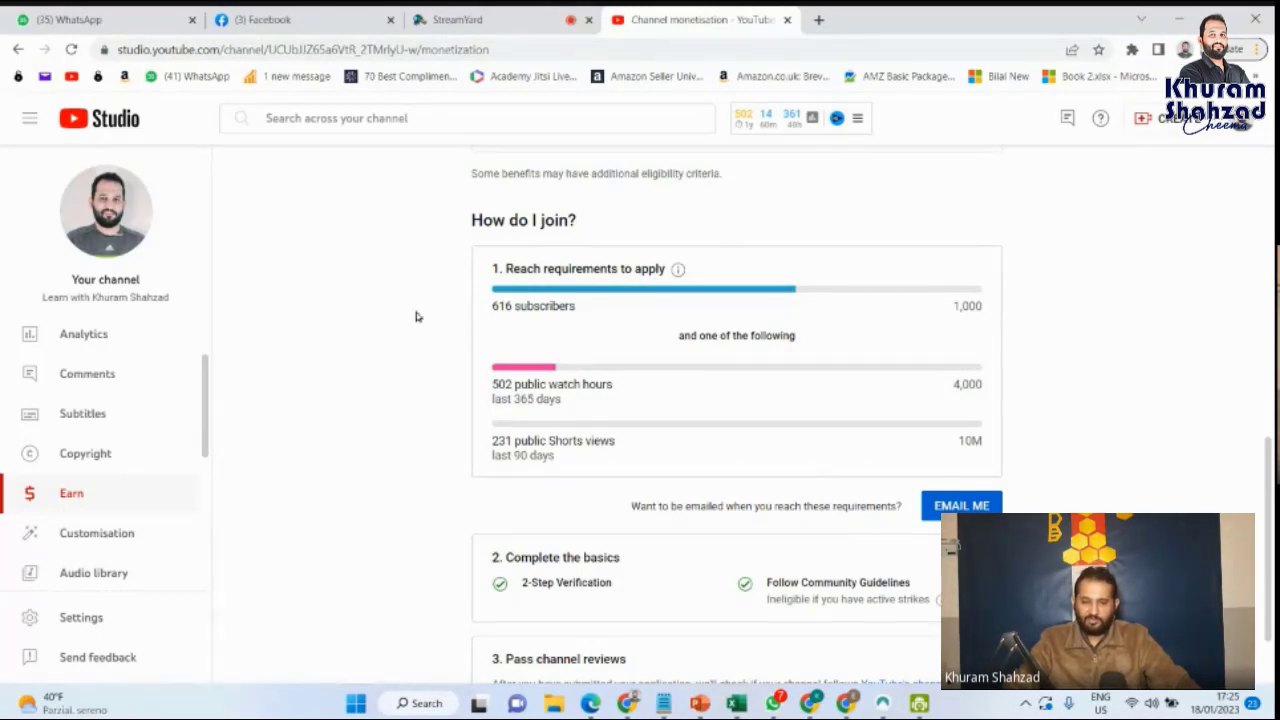
drag(515, 307, 491, 311)
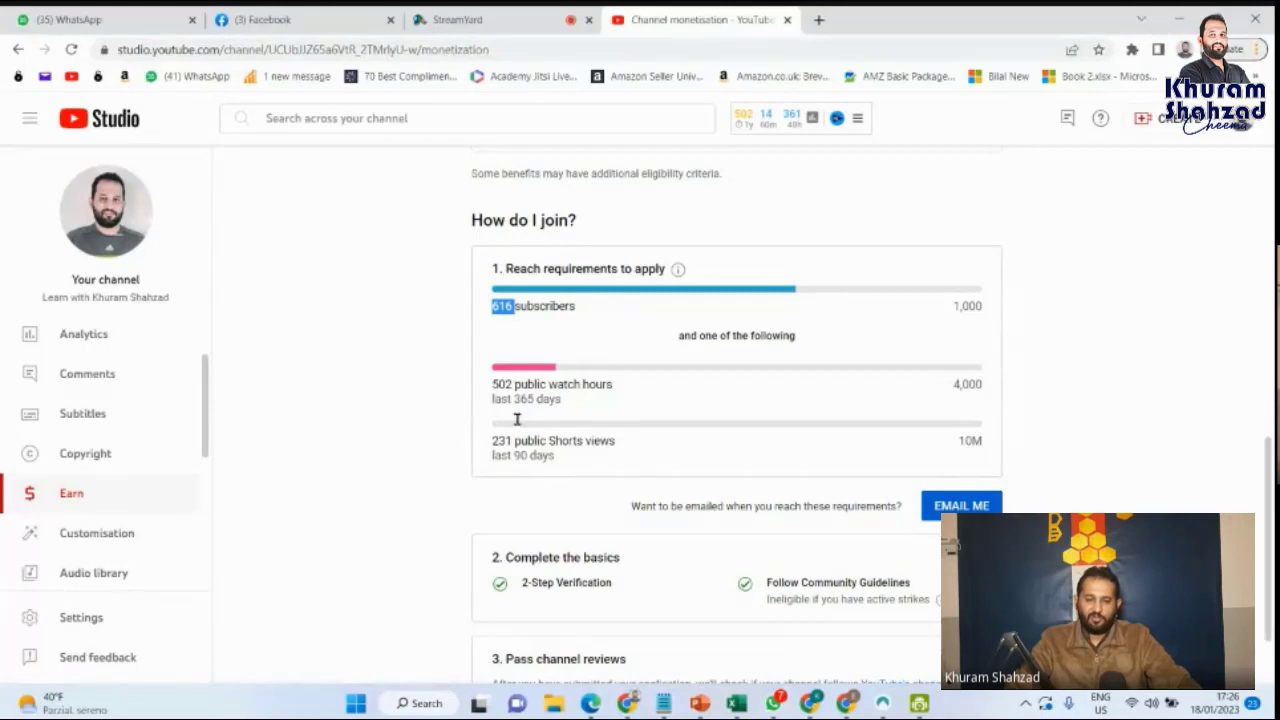
drag(566, 405, 481, 397)
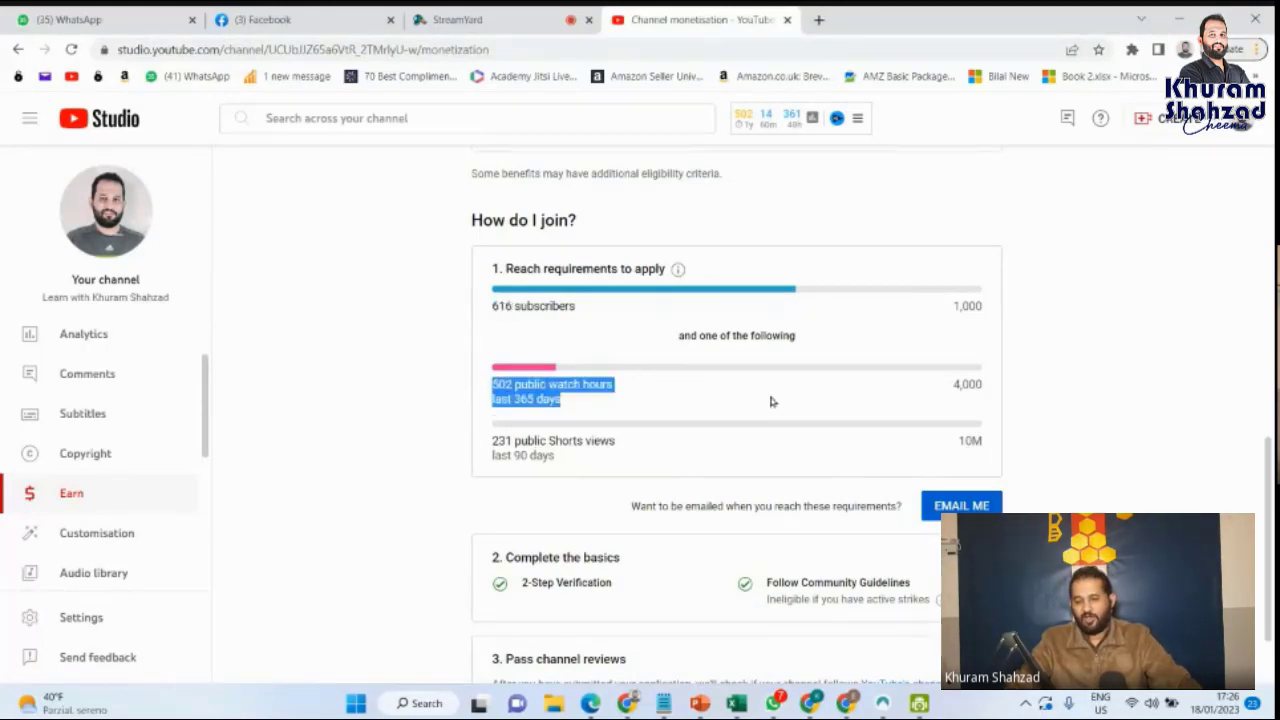
scroll(759, 414, down, 1)
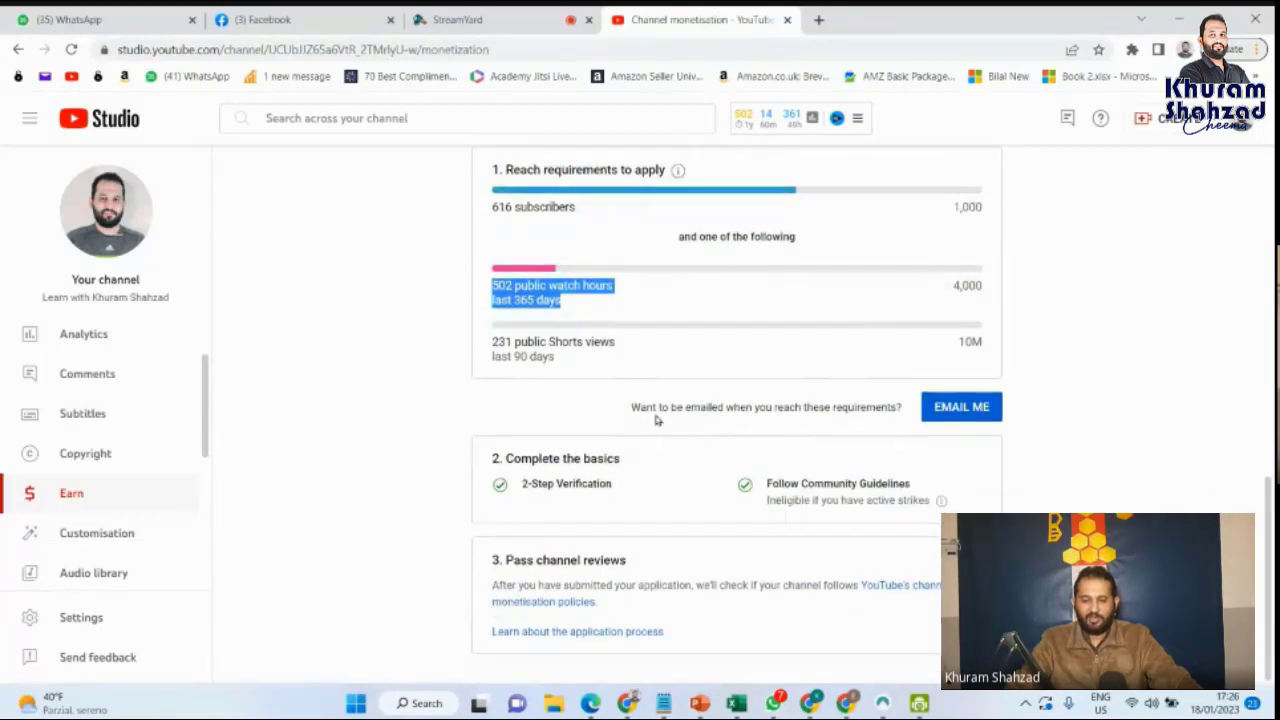
scroll(652, 422, up, 1)
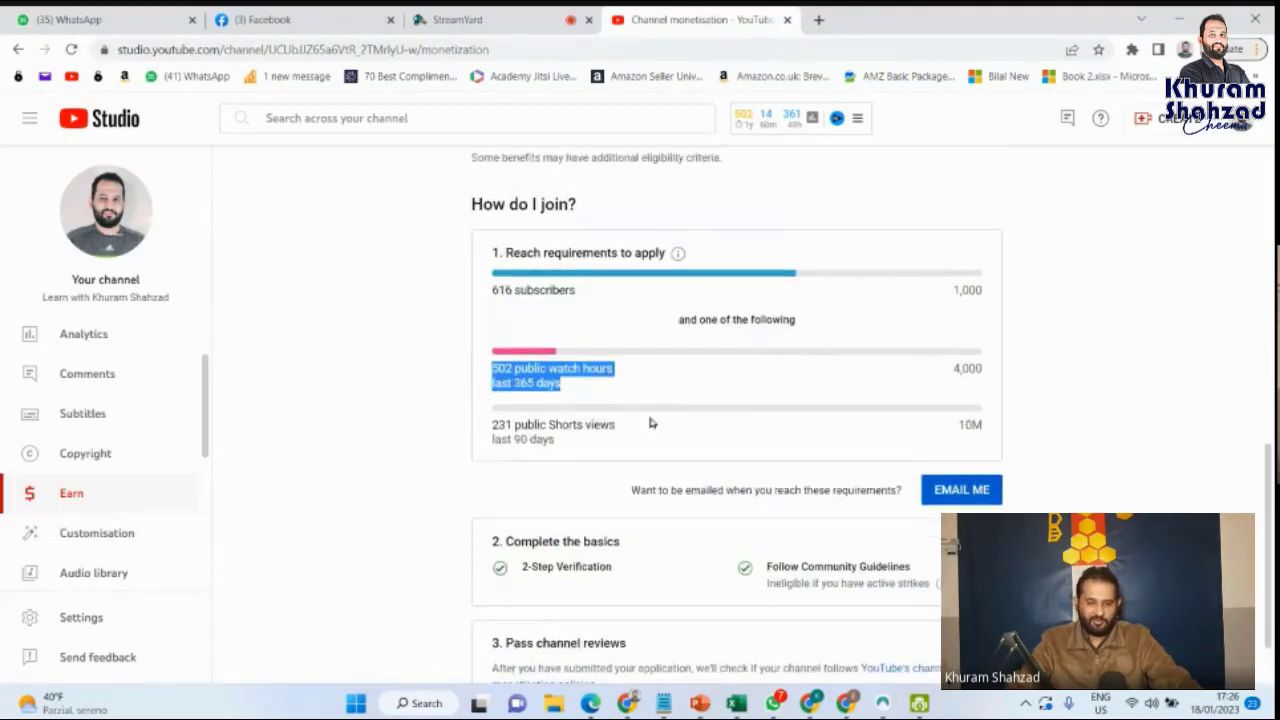
Highlight the 4,000 public watch hours target in the Earn requirements
click(575, 452)
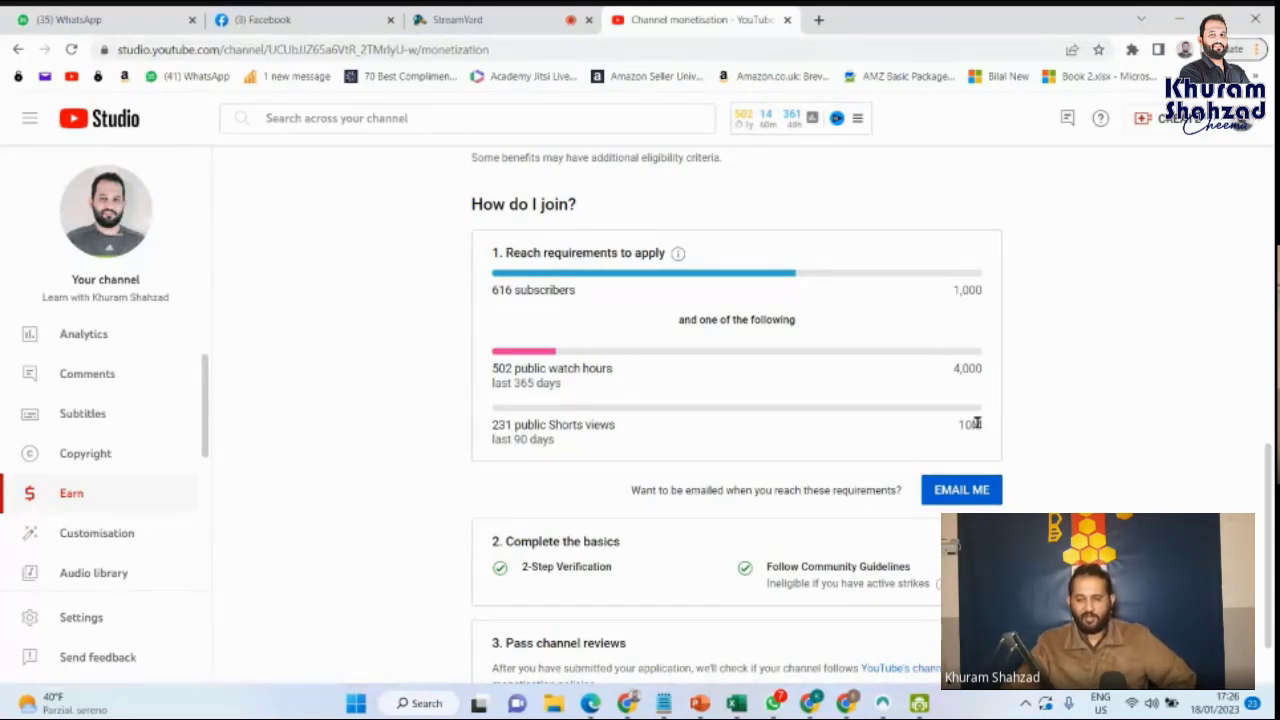
double_click(967, 369)
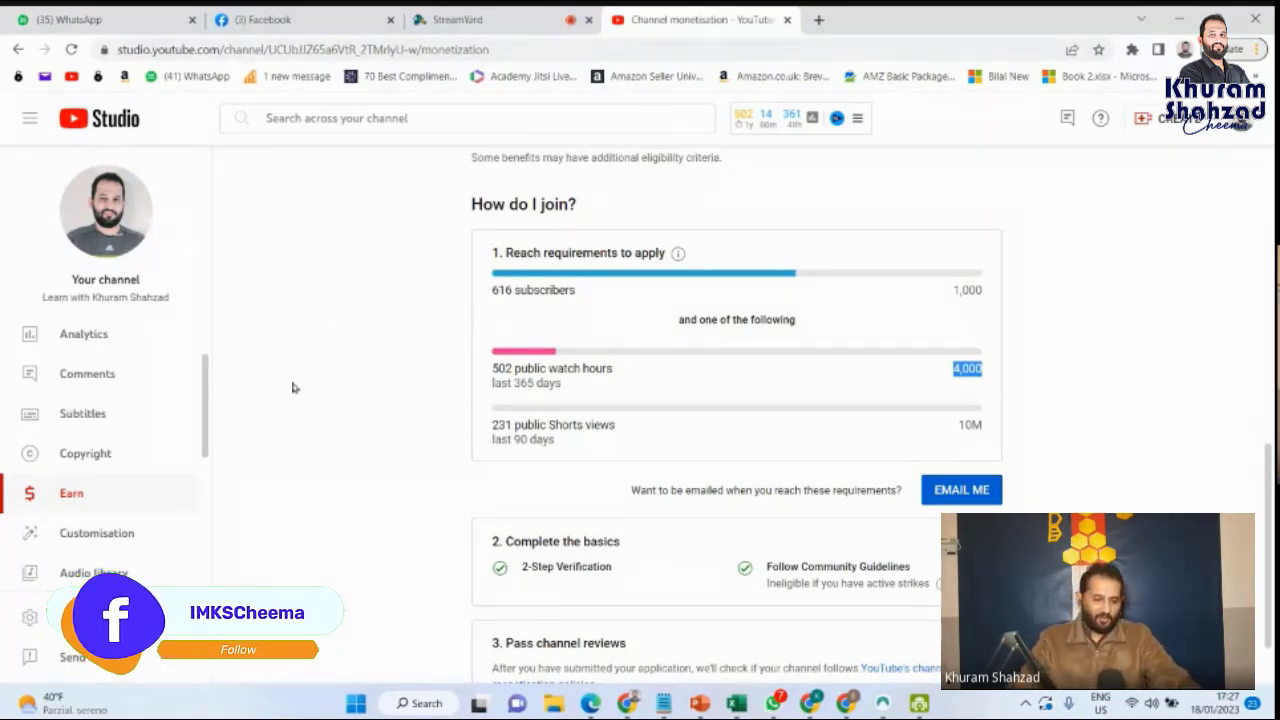
Open the channel's Customisation section and review the Layout options for the video spotlight and featured sections
scroll(203, 409, down, 1)
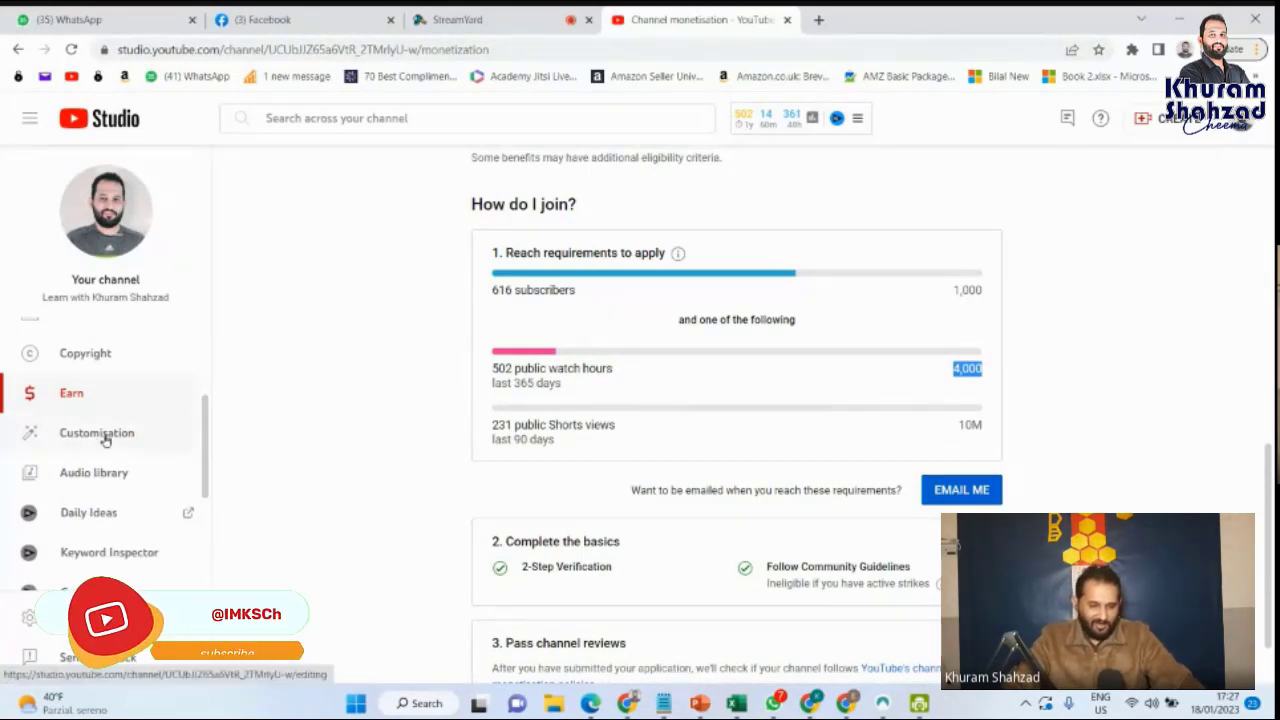
scroll(200, 455, down, 1)
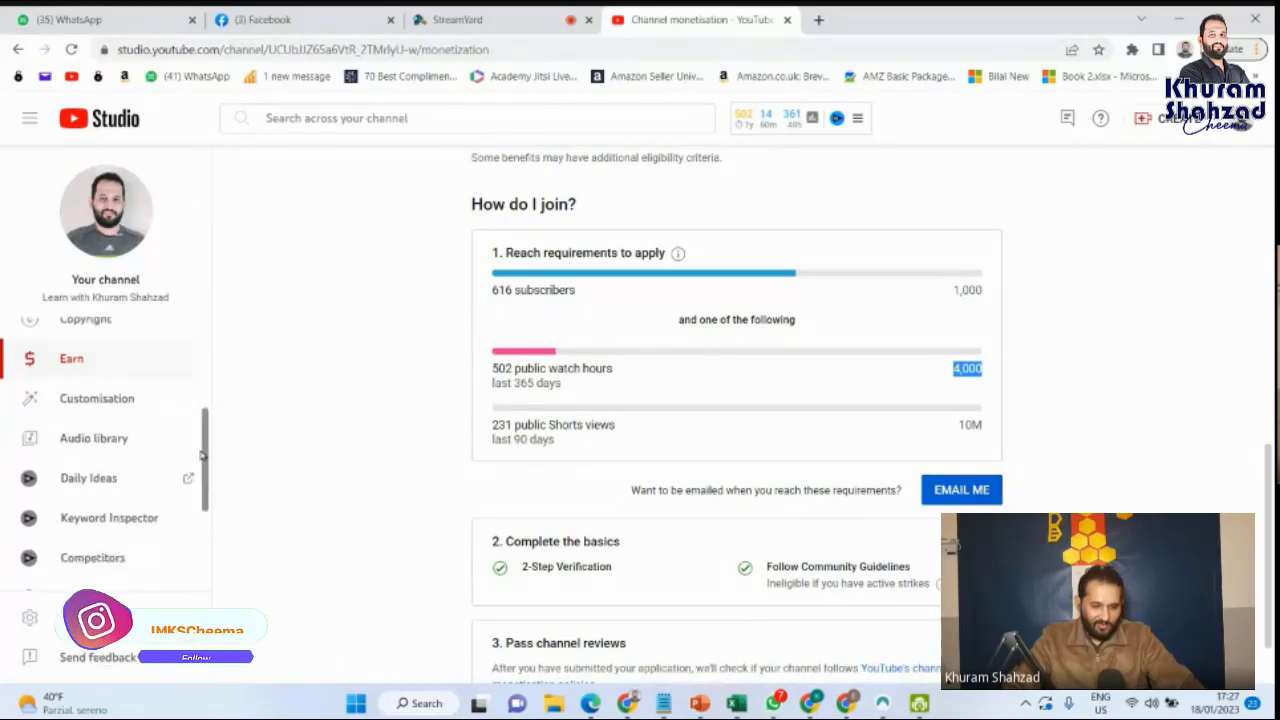
click(86, 400)
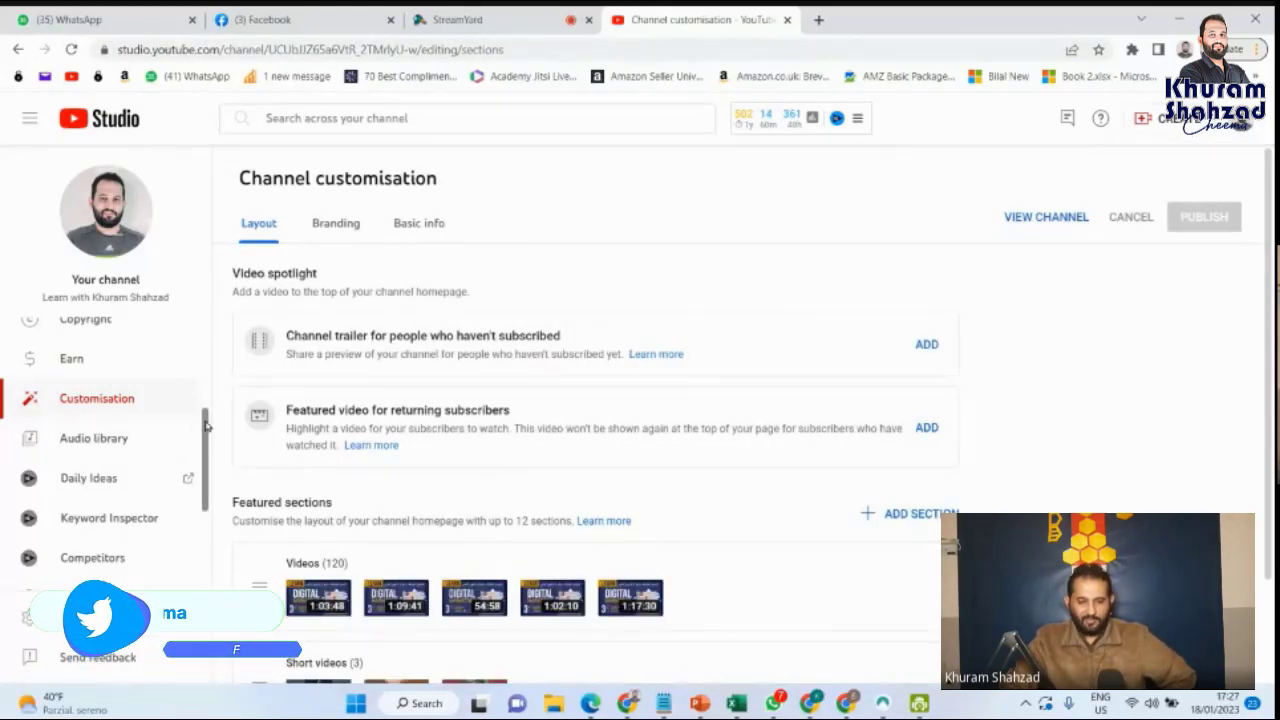
scroll(572, 511, down, 1)
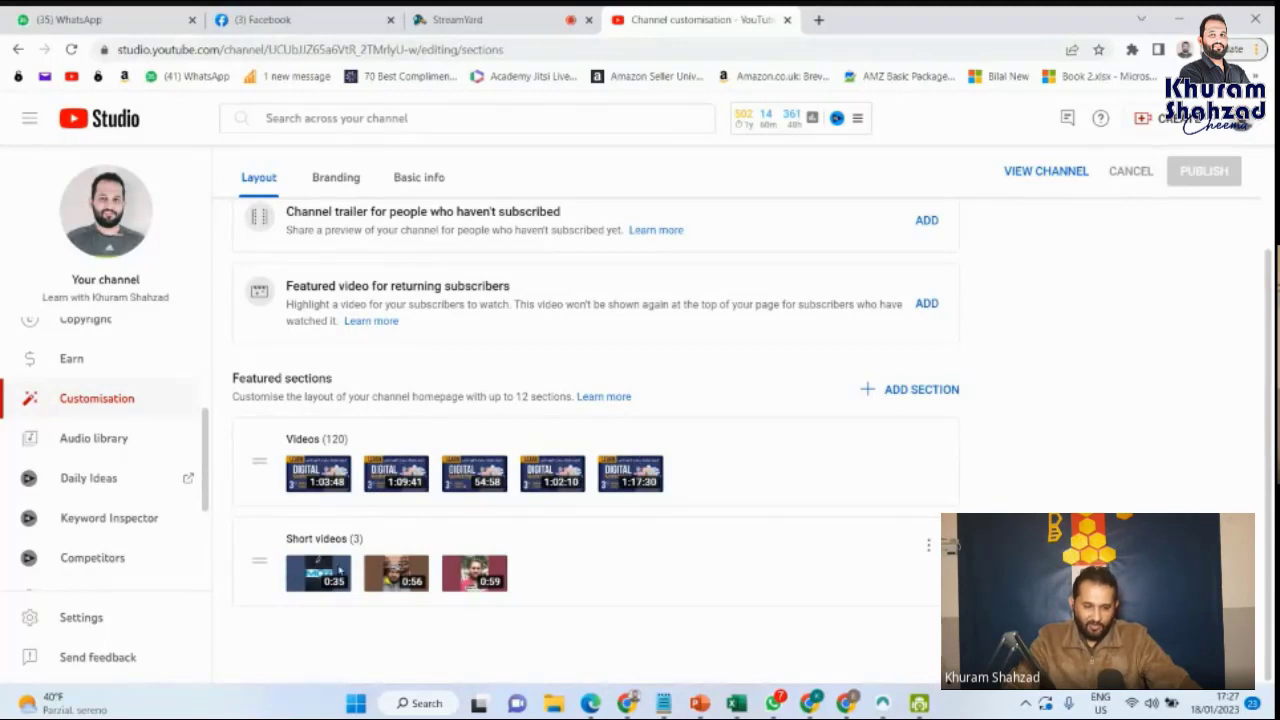
scroll(339, 569, up, 1)
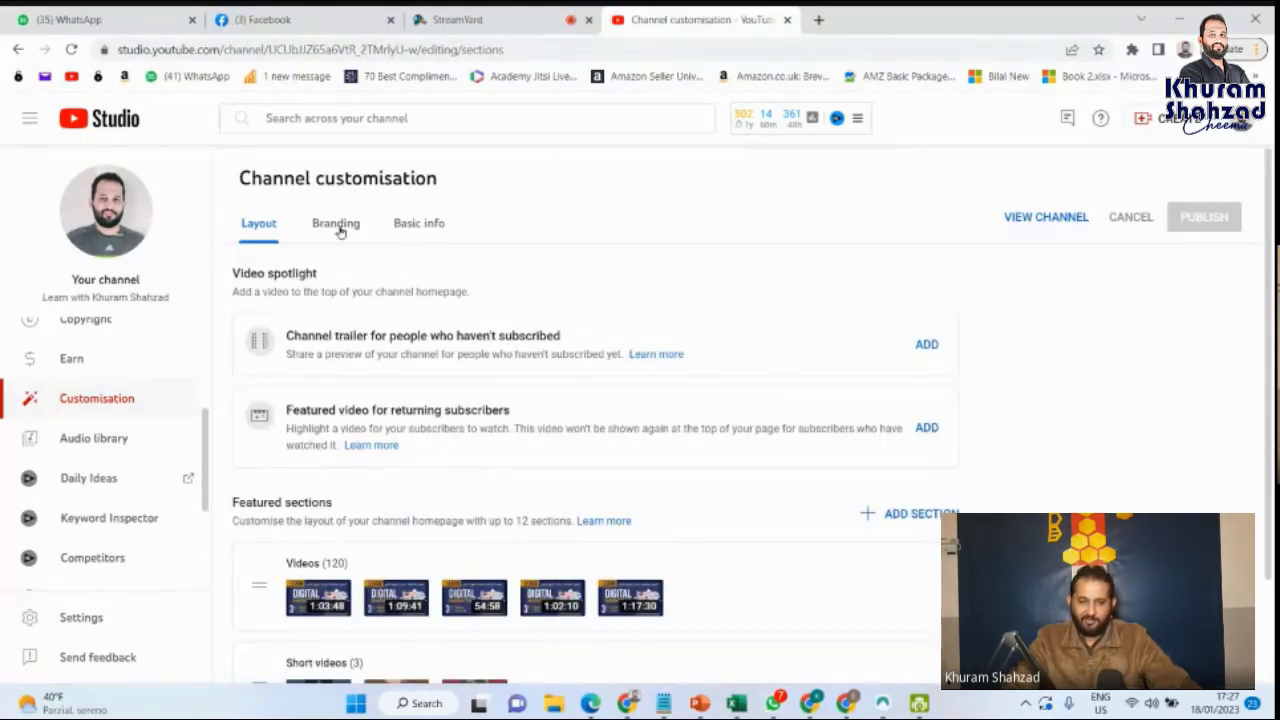
Examine the Branding options for the channel's profile picture, banner image and video watermark
click(336, 223)
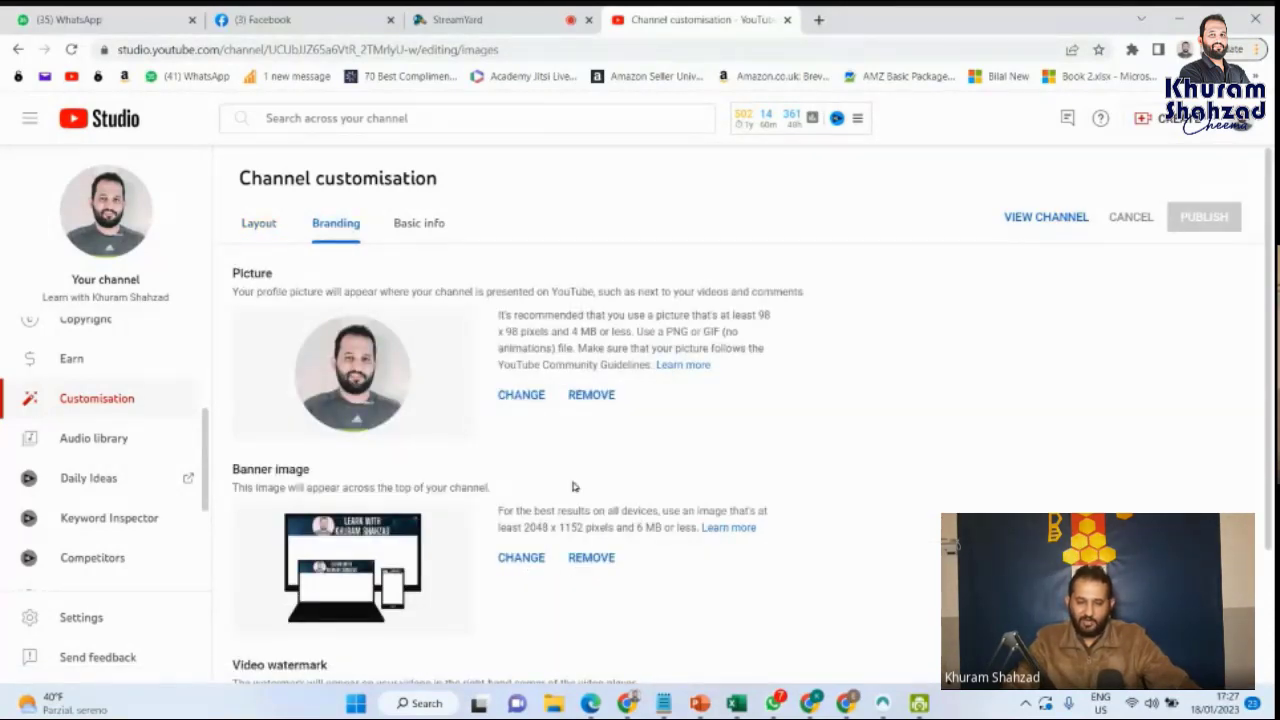
scroll(573, 487, down, 1)
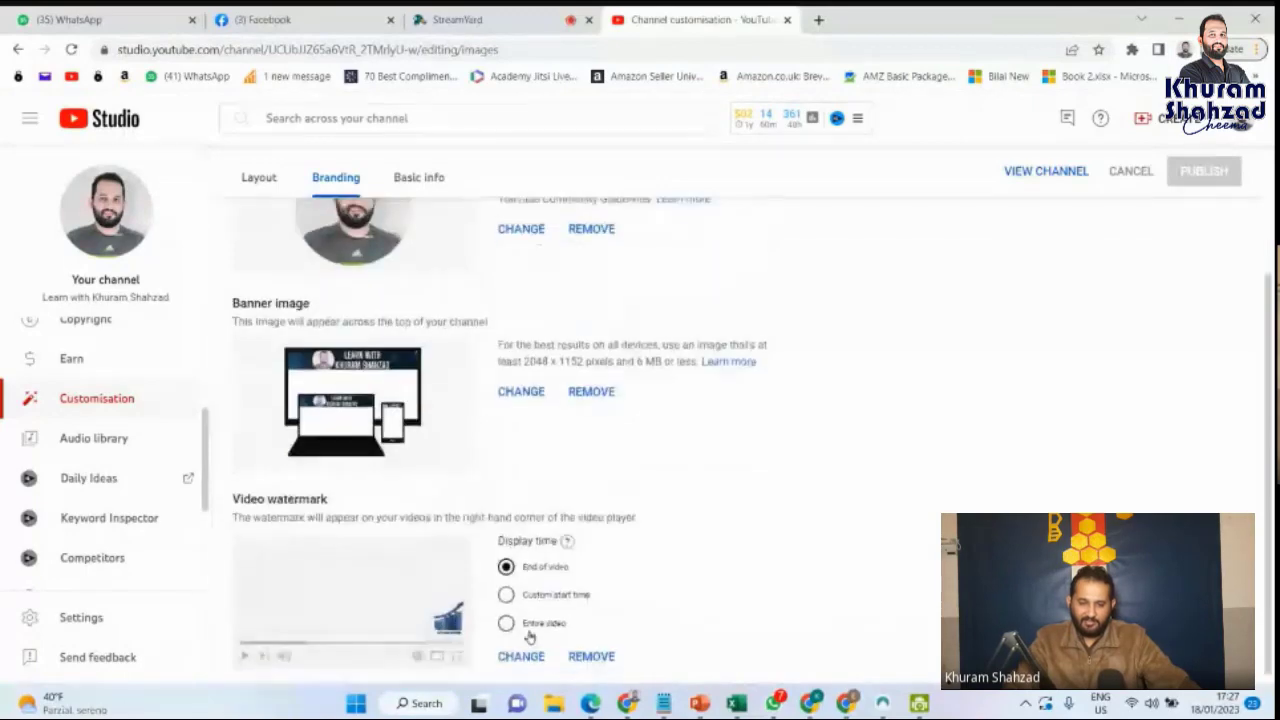
scroll(502, 491, up, 1)
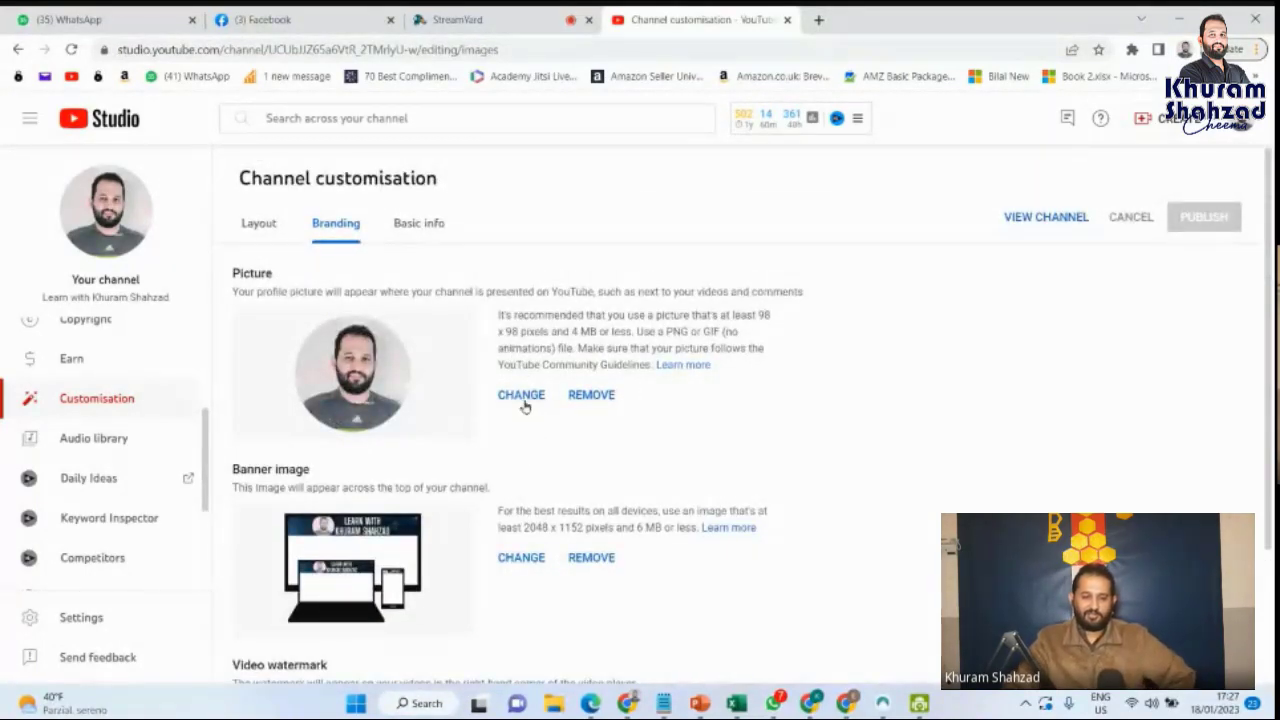
scroll(530, 548, down, 1)
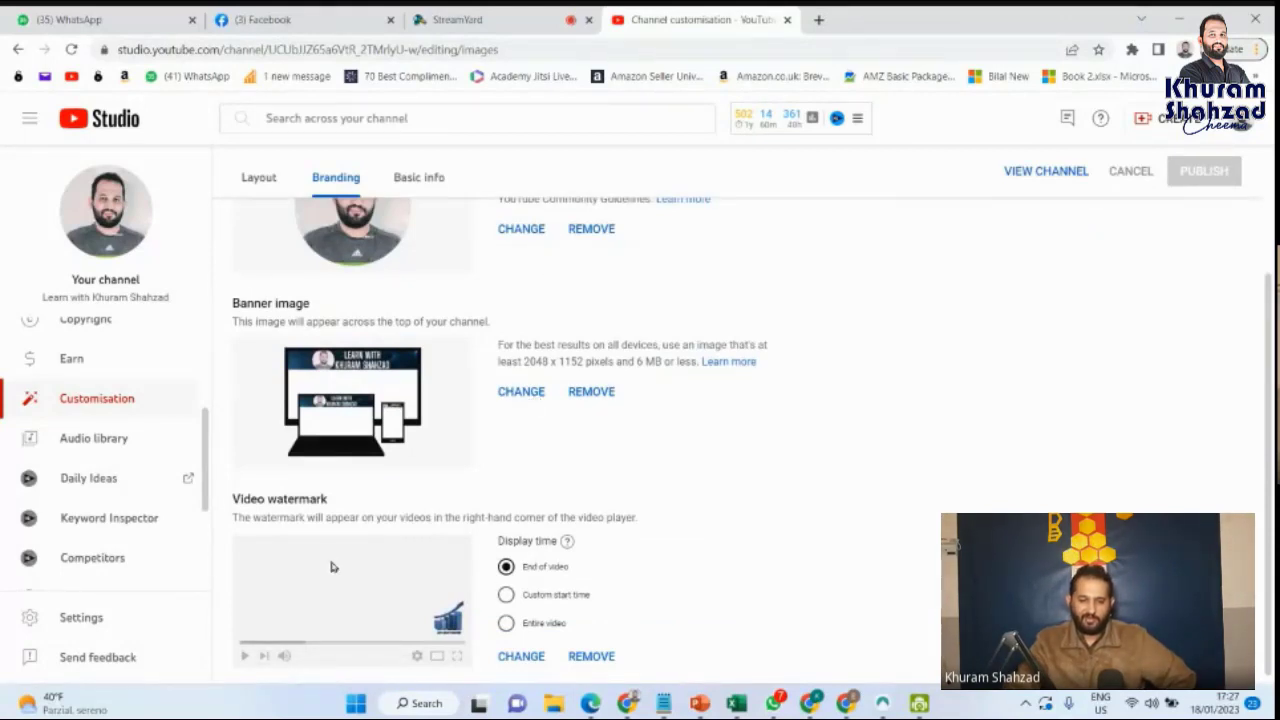
scroll(333, 567, up, 1)
Open the channel's Basic info and examine the name, handle, description and channel URL fields without editing them
click(418, 226)
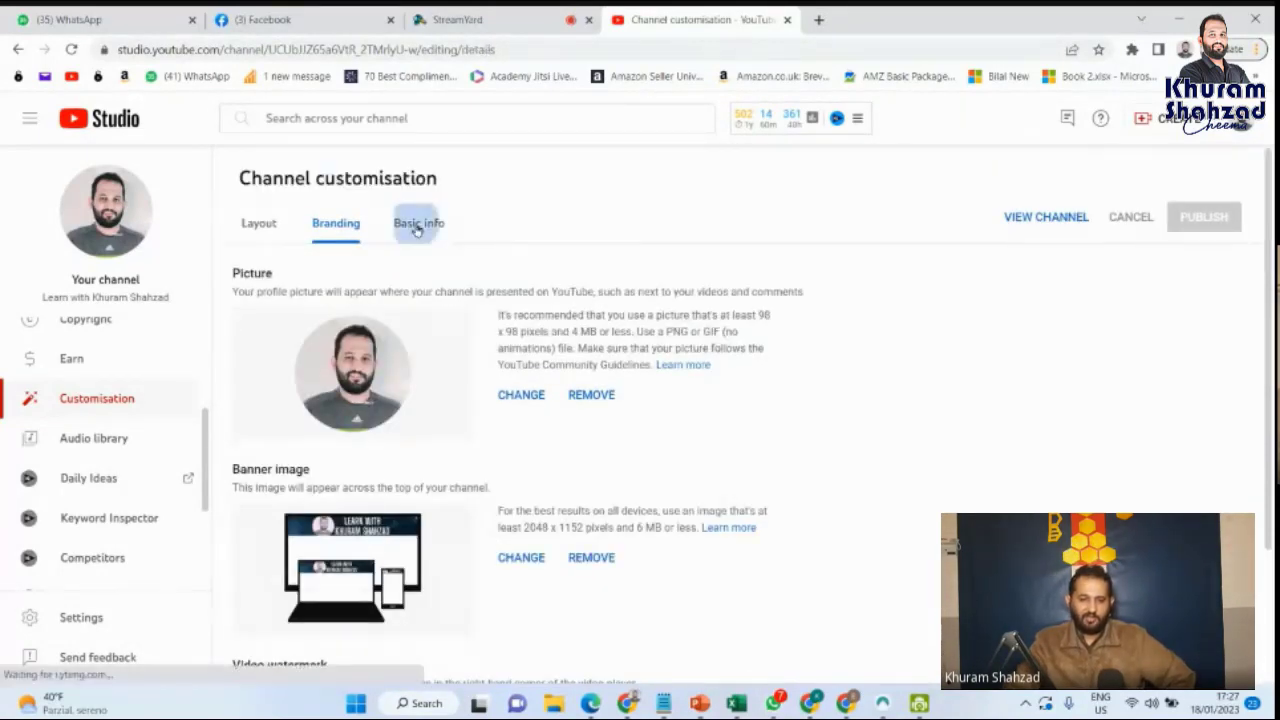
click(434, 346)
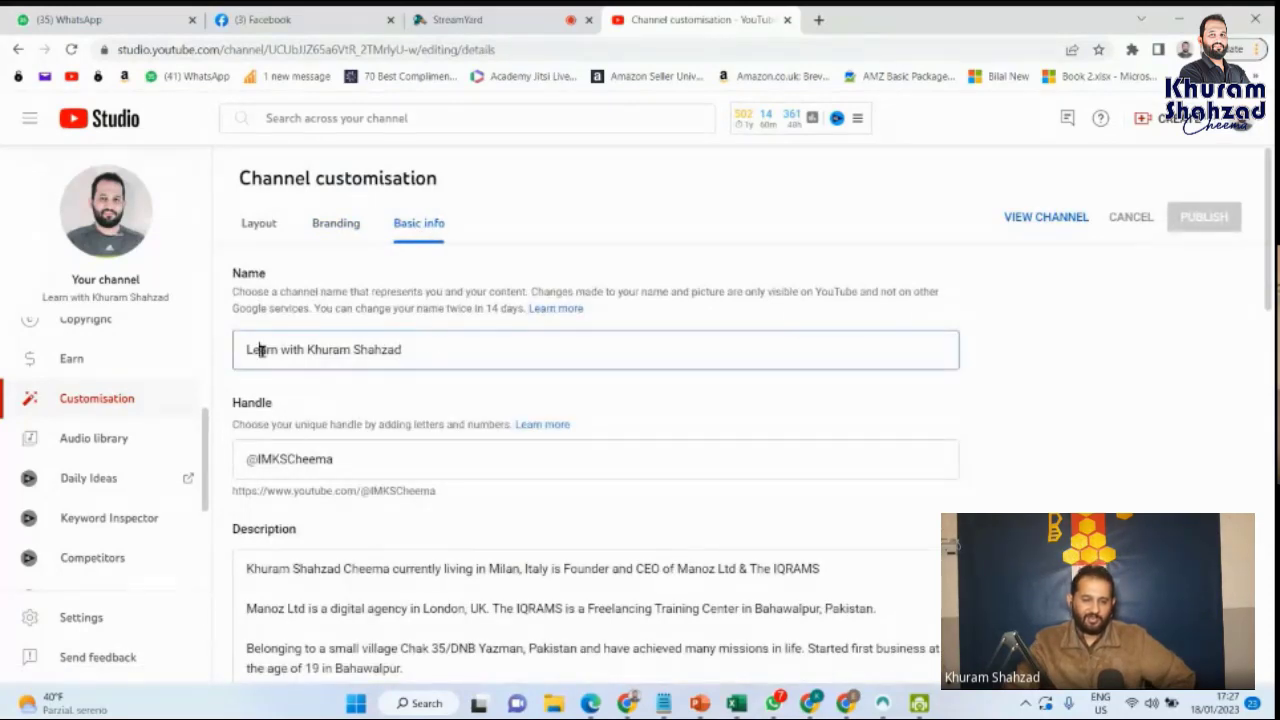
scroll(517, 423, down, 1)
click(353, 375)
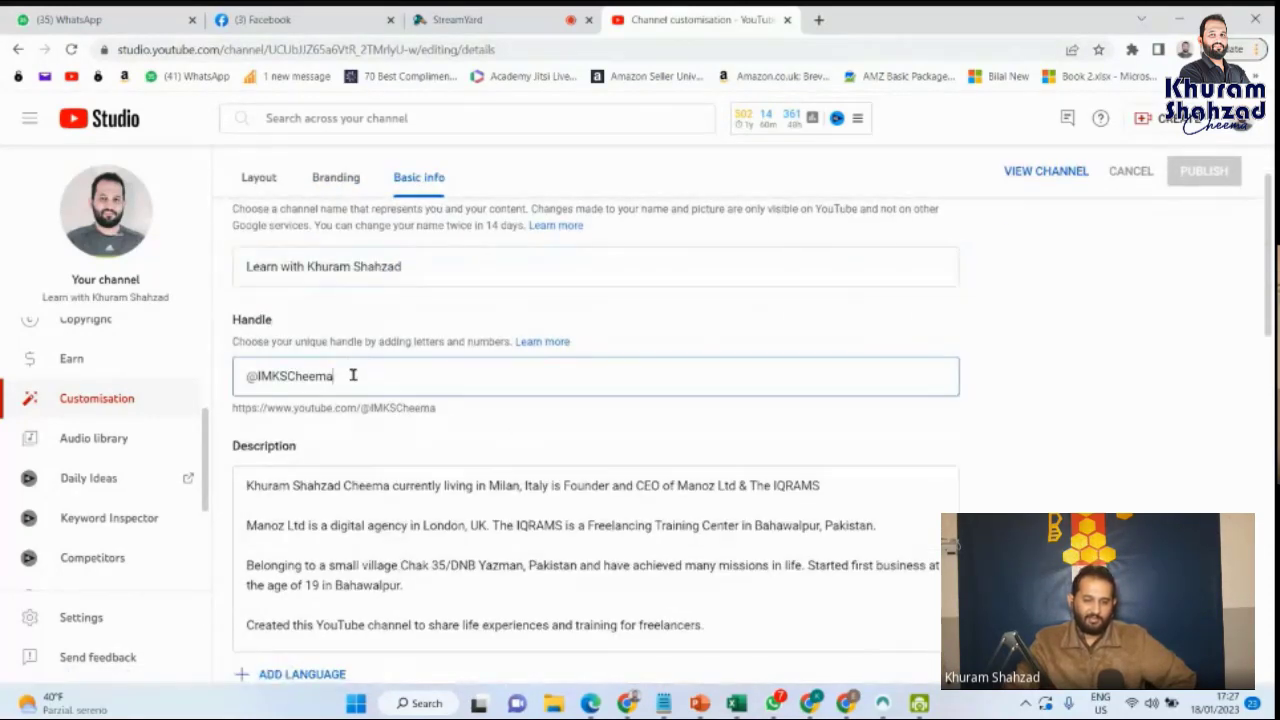
scroll(380, 400, down, 2)
click(335, 359)
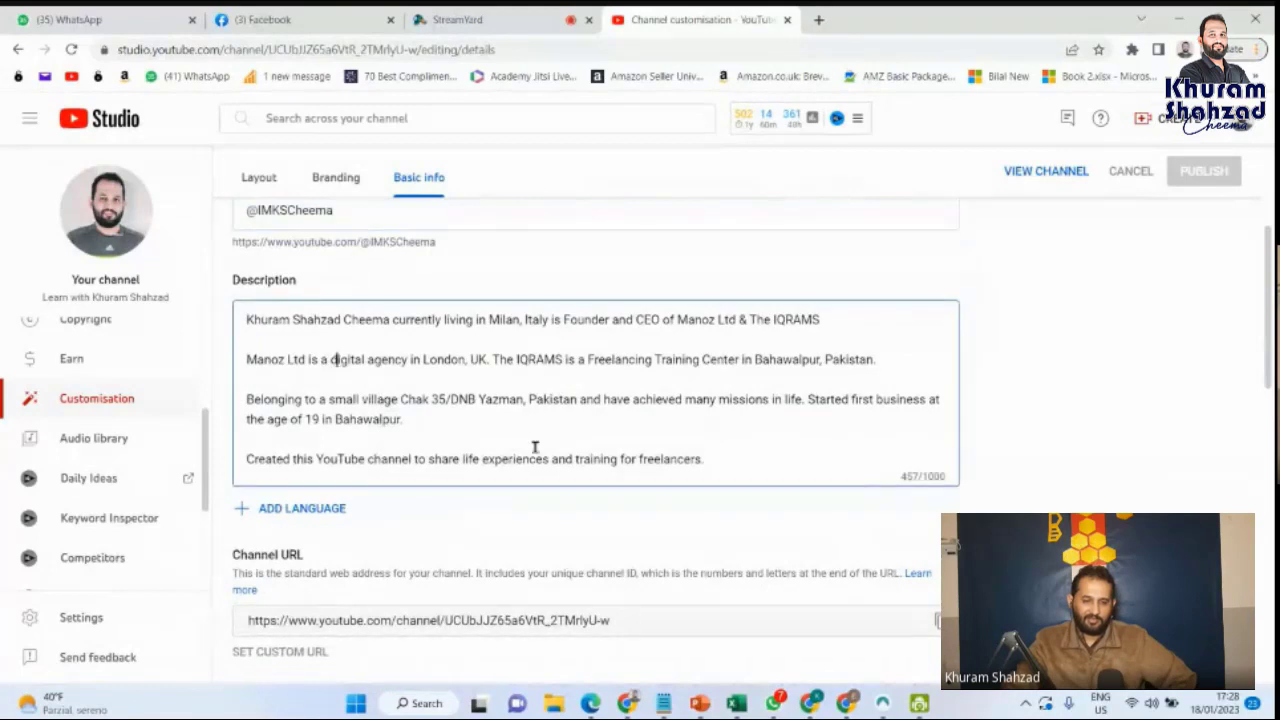
scroll(538, 455, down, 2)
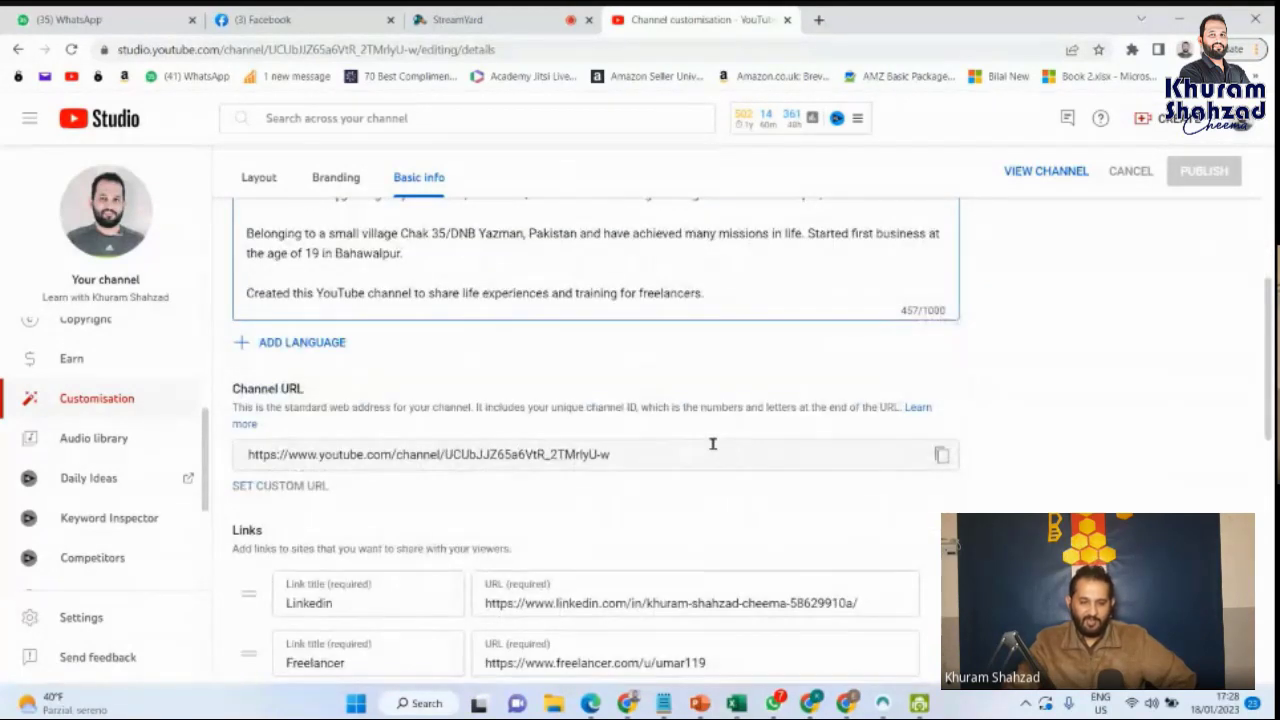
click(713, 443)
click(464, 452)
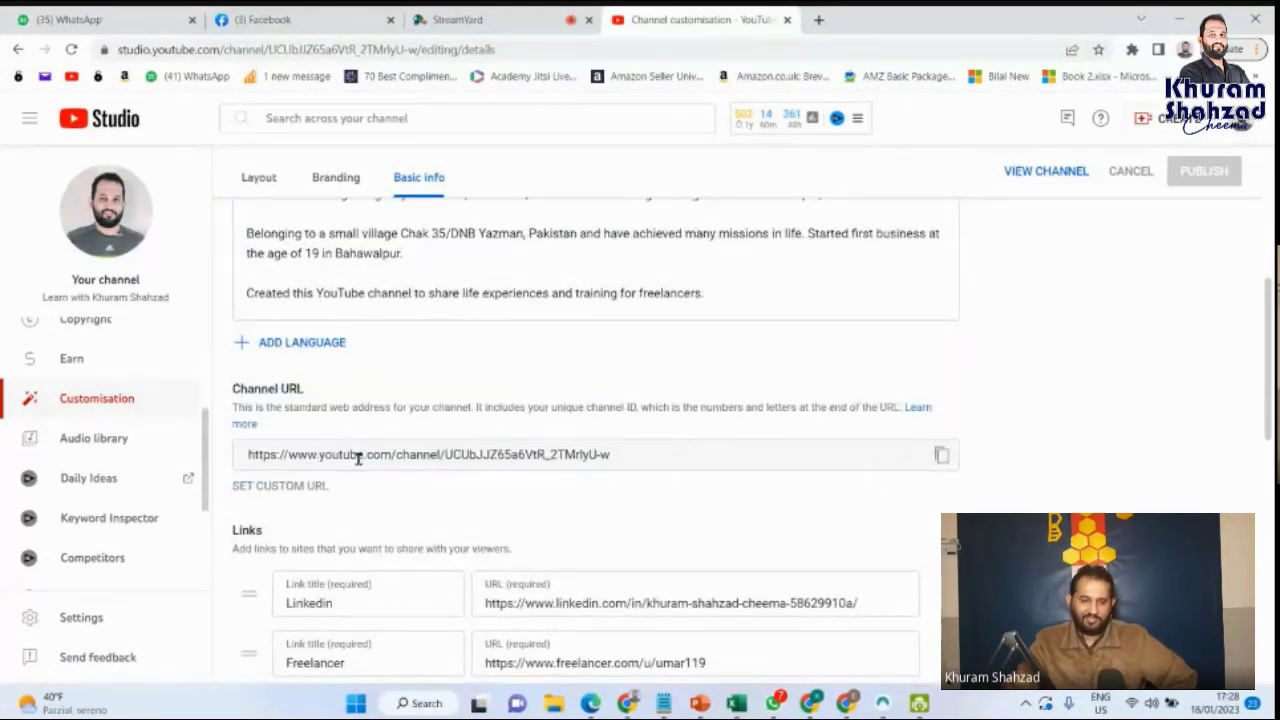
Review the list of channel links and the links-on-banner setting in Basic info
scroll(356, 452, down, 2)
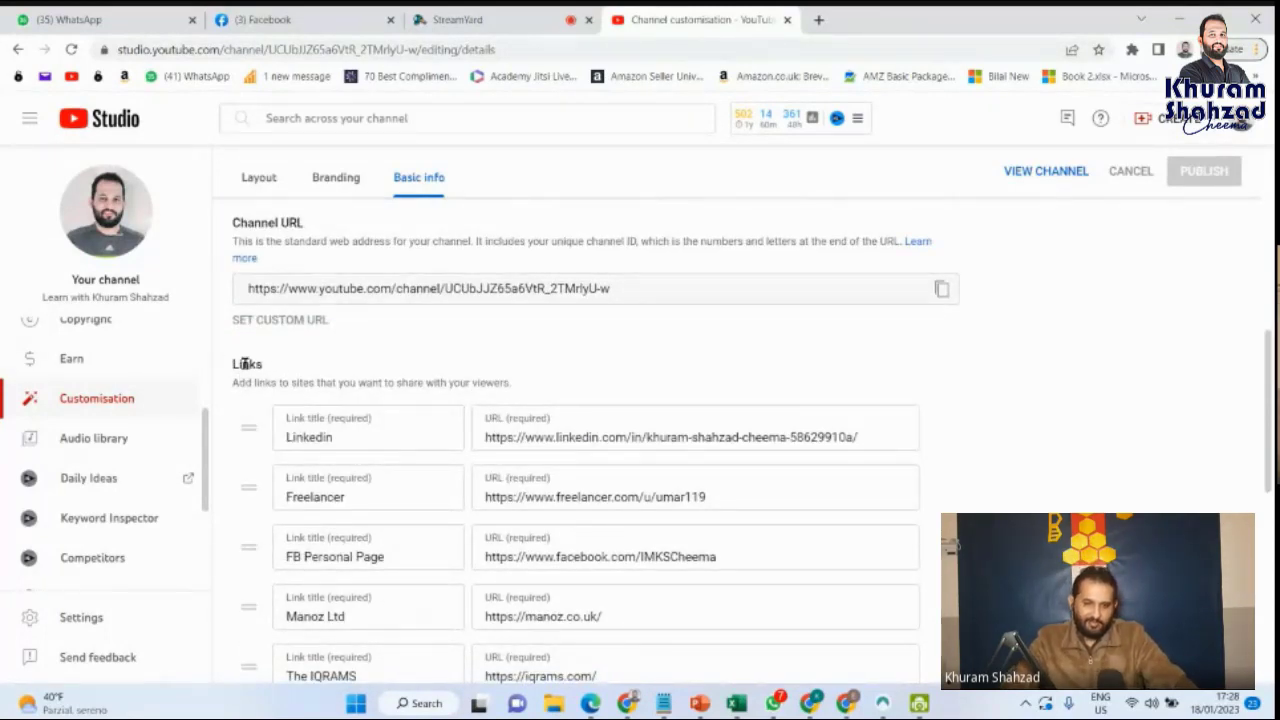
scroll(284, 370, down, 2)
scroll(286, 371, up, 1)
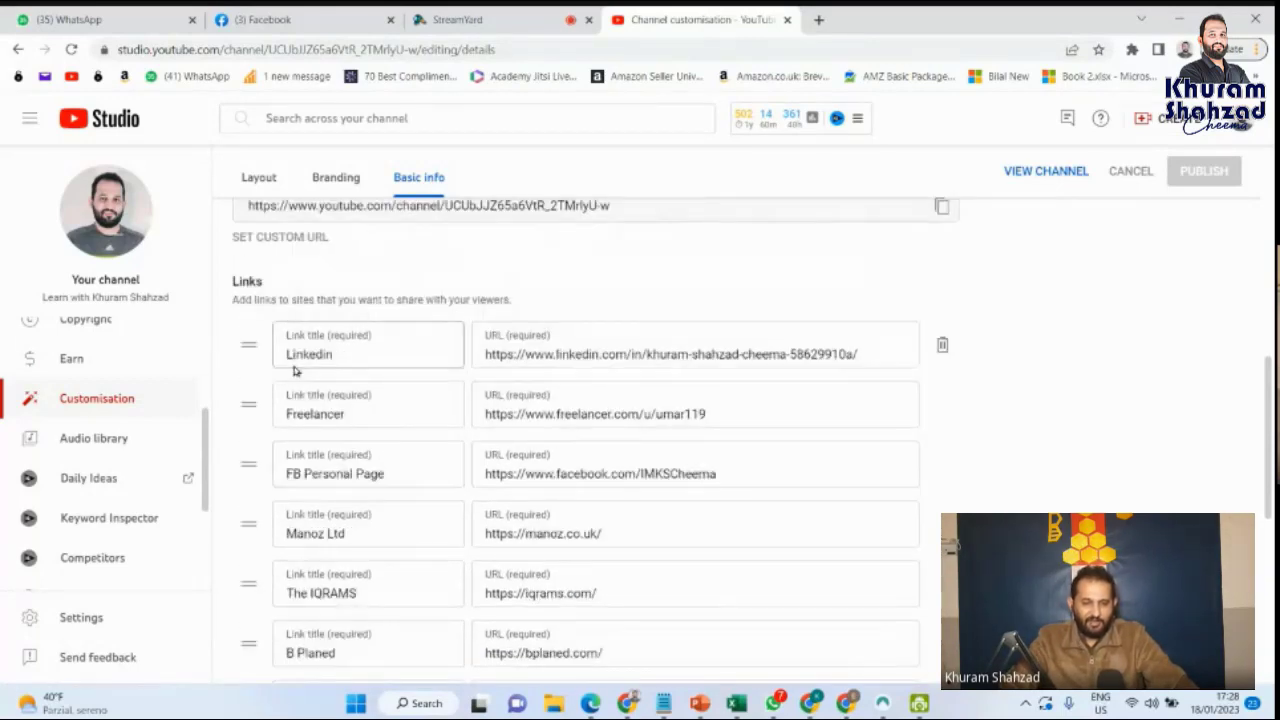
scroll(295, 370, down, 1)
scroll(295, 370, down, 4)
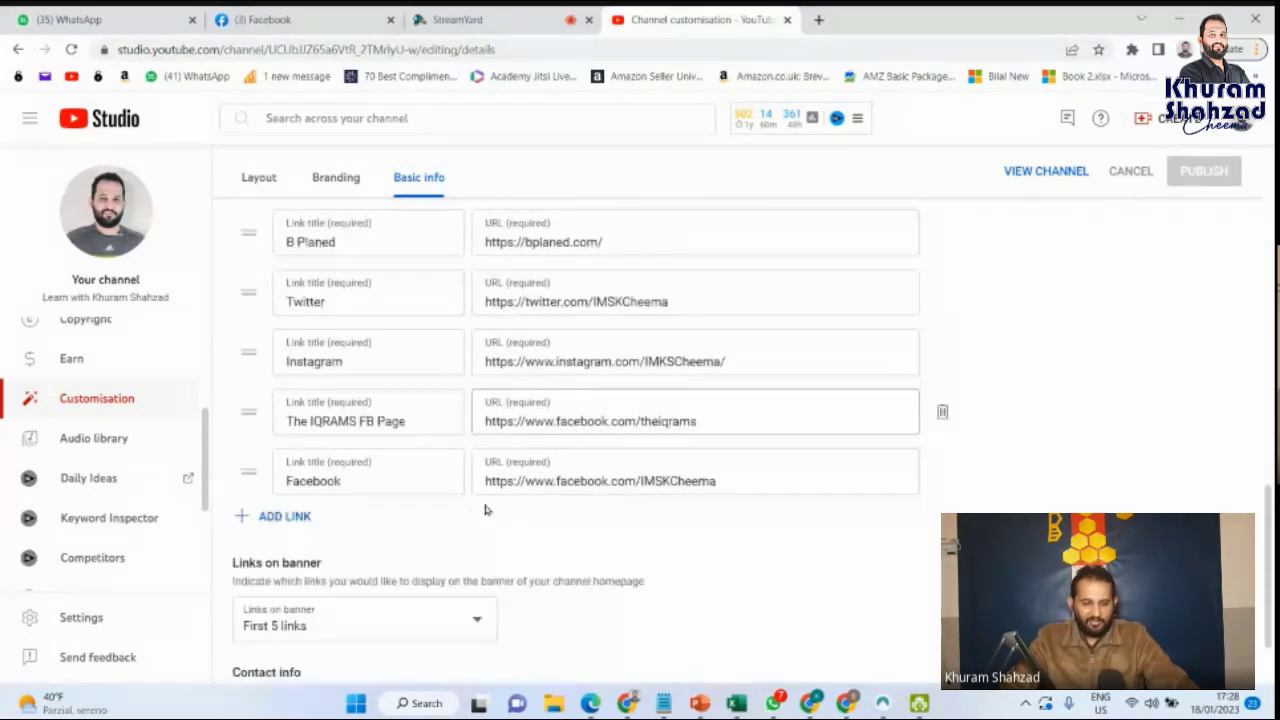
Add an empty link entry below the Facebook link and check its title and URL fields
click(257, 513)
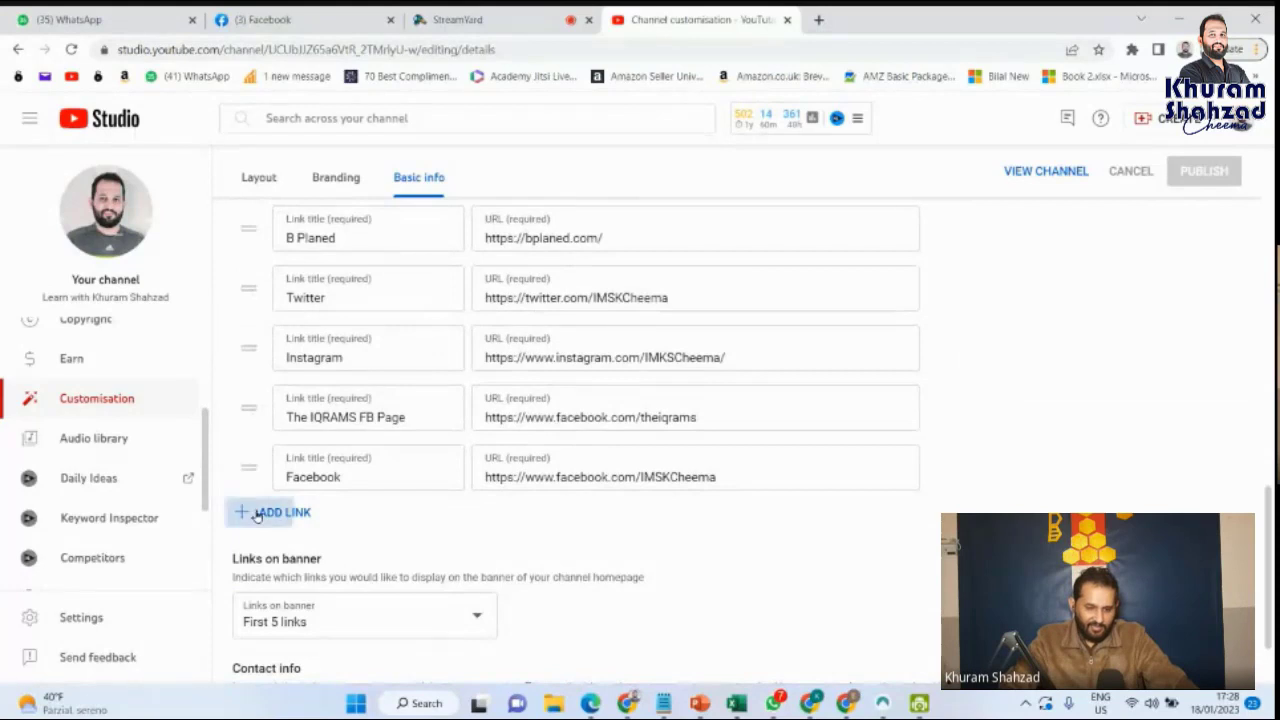
double_click(320, 477)
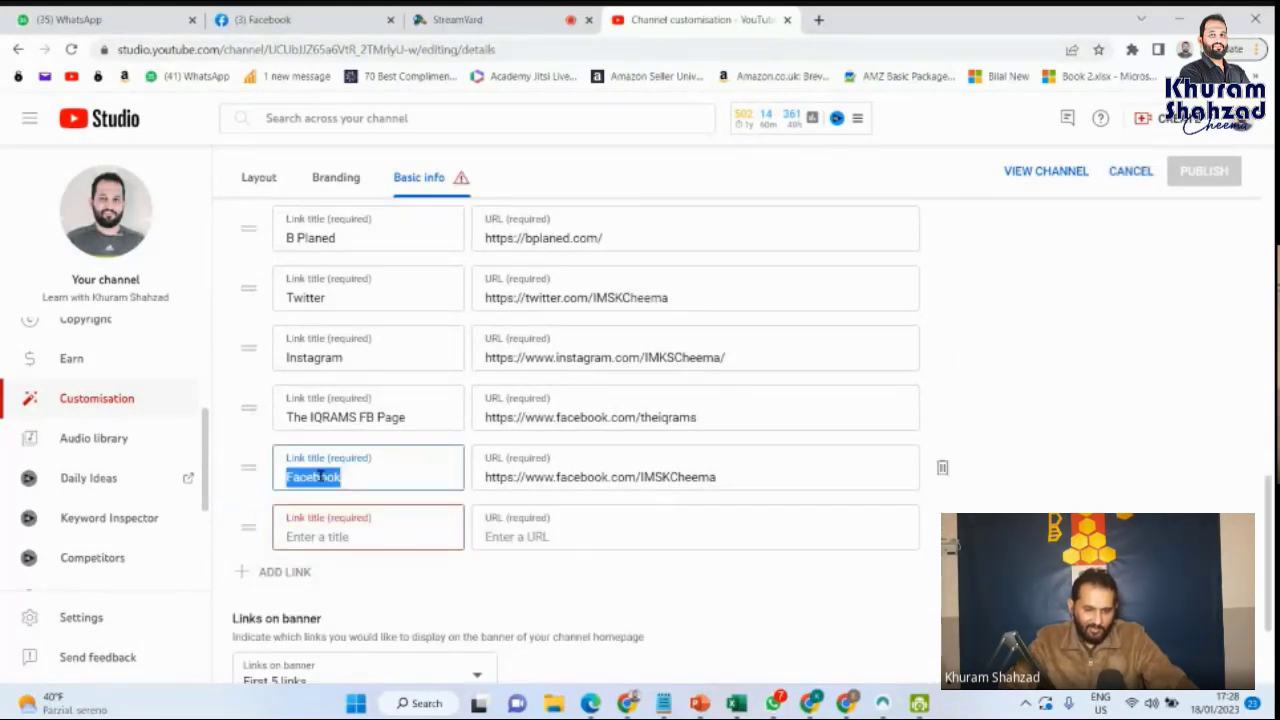
click(327, 537)
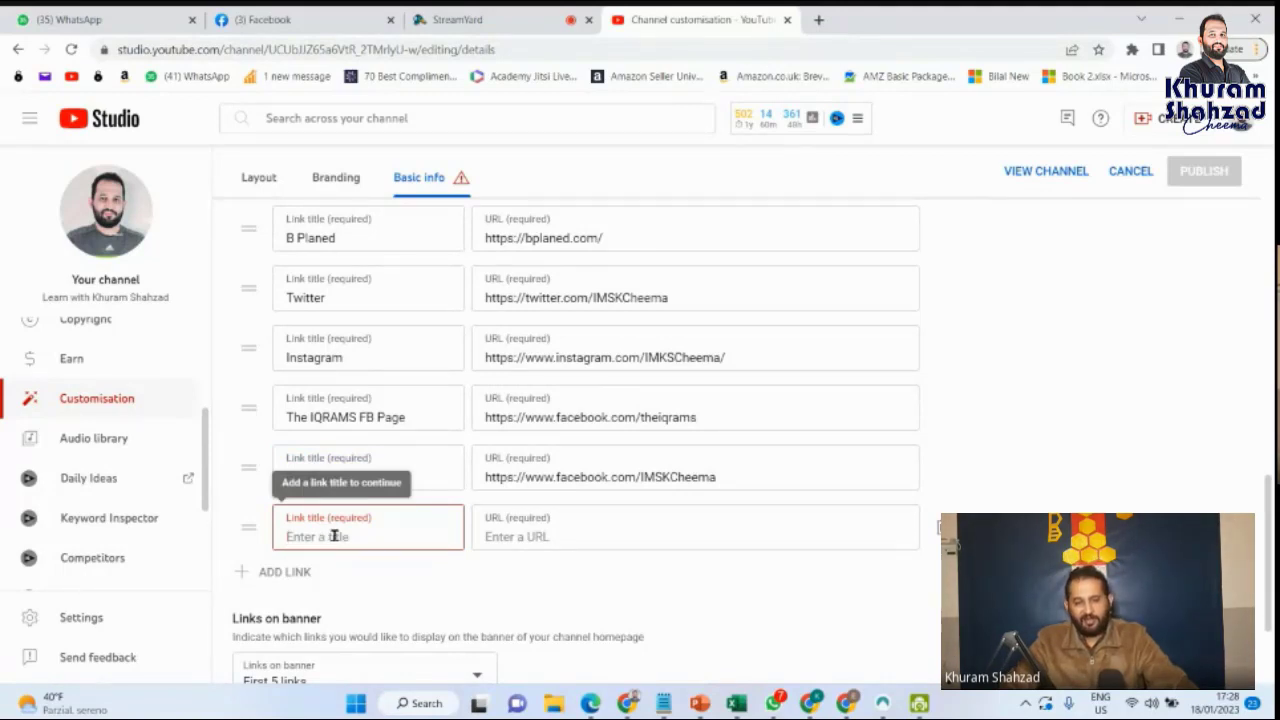
click(516, 534)
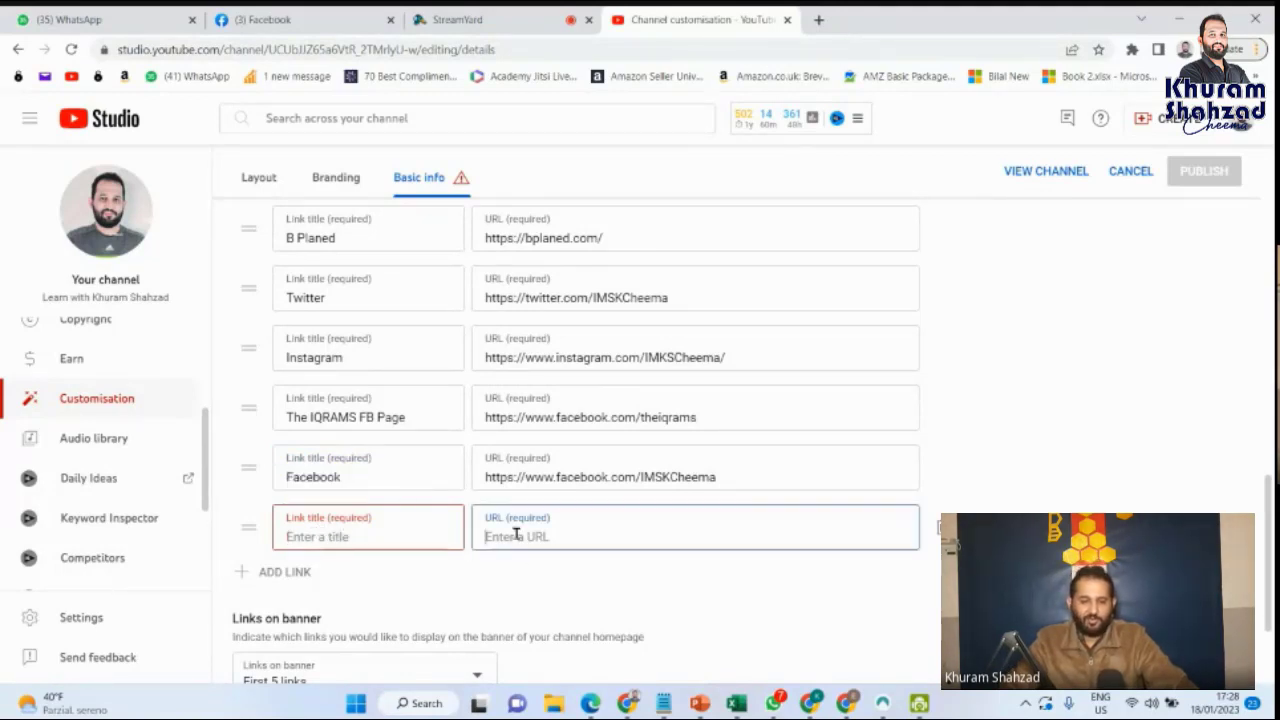
Open youtube.com in a new browser tab, recheck the links and channel URL in Studio, and go to the channel's public page
click(818, 20)
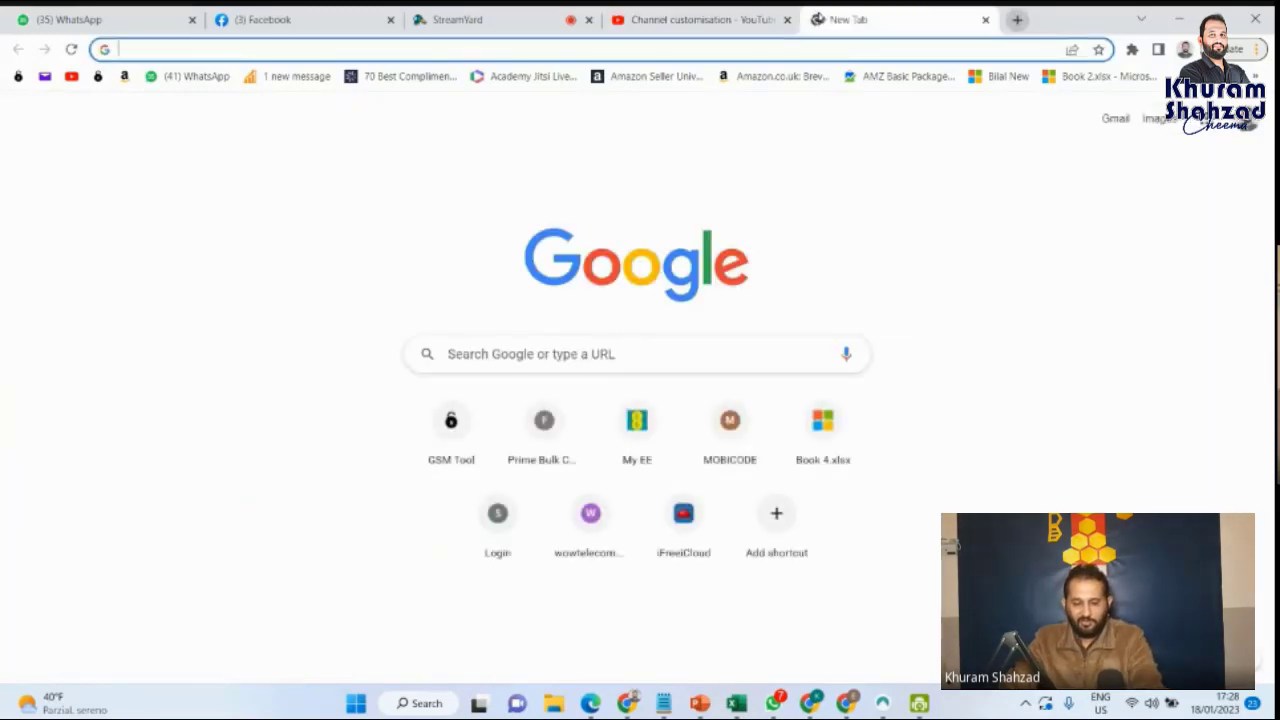
text(youtube.com)
key(Return)
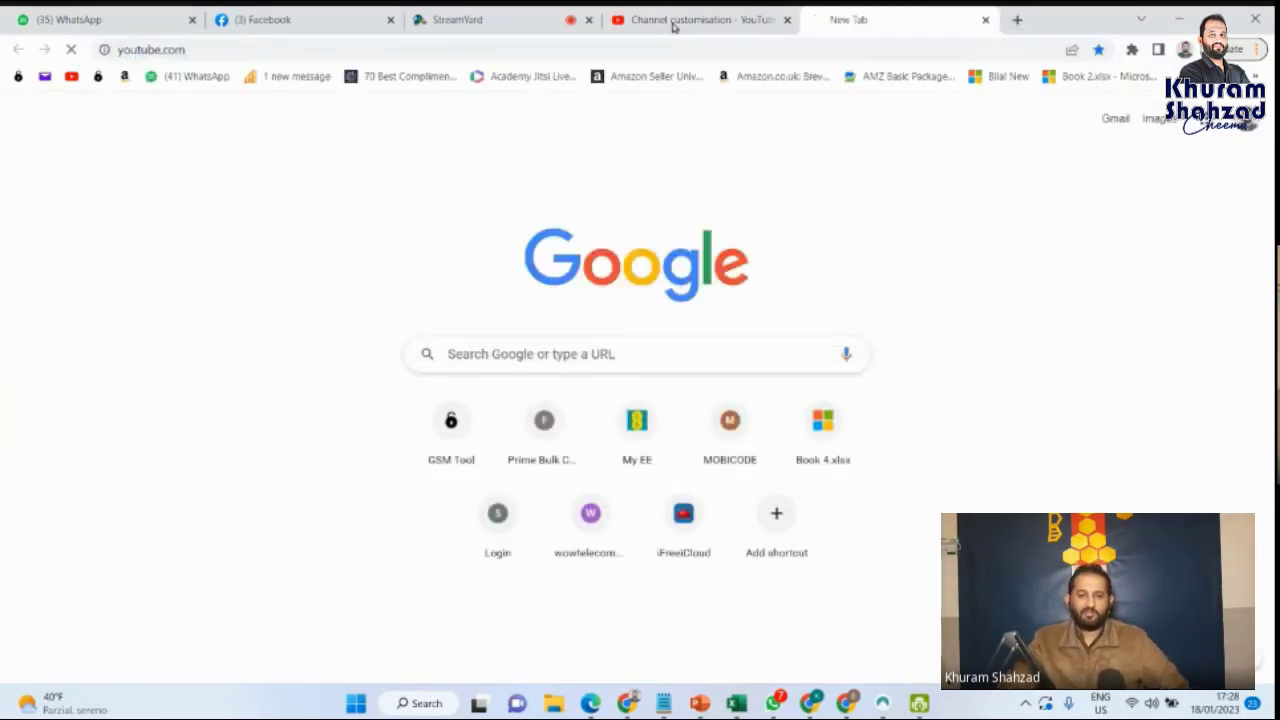
click(674, 20)
scroll(437, 409, up, 3)
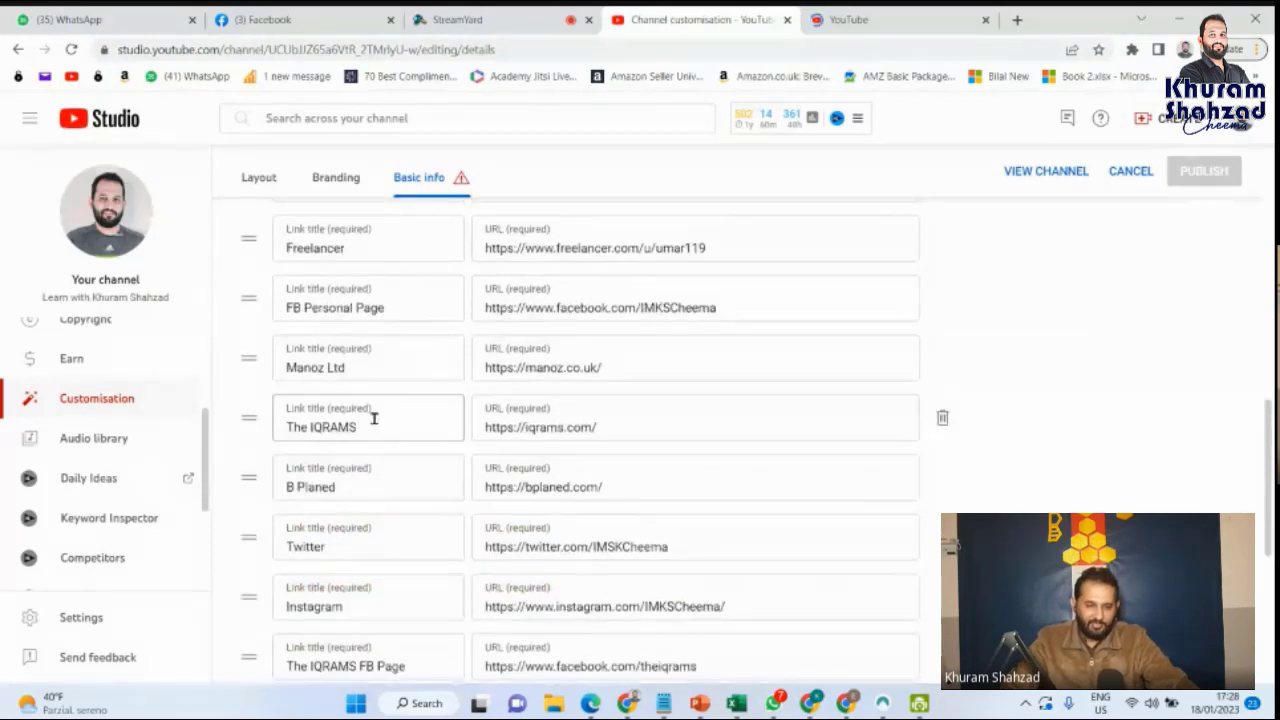
scroll(374, 418, up, 3)
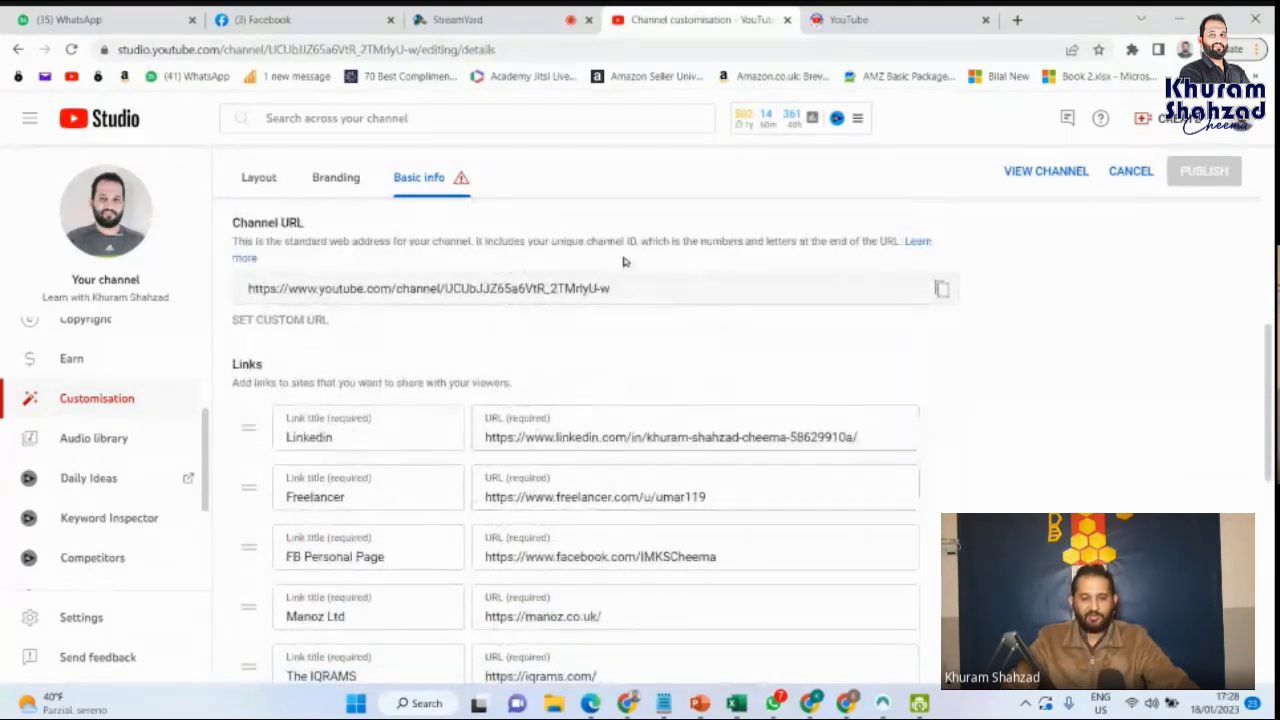
click(848, 20)
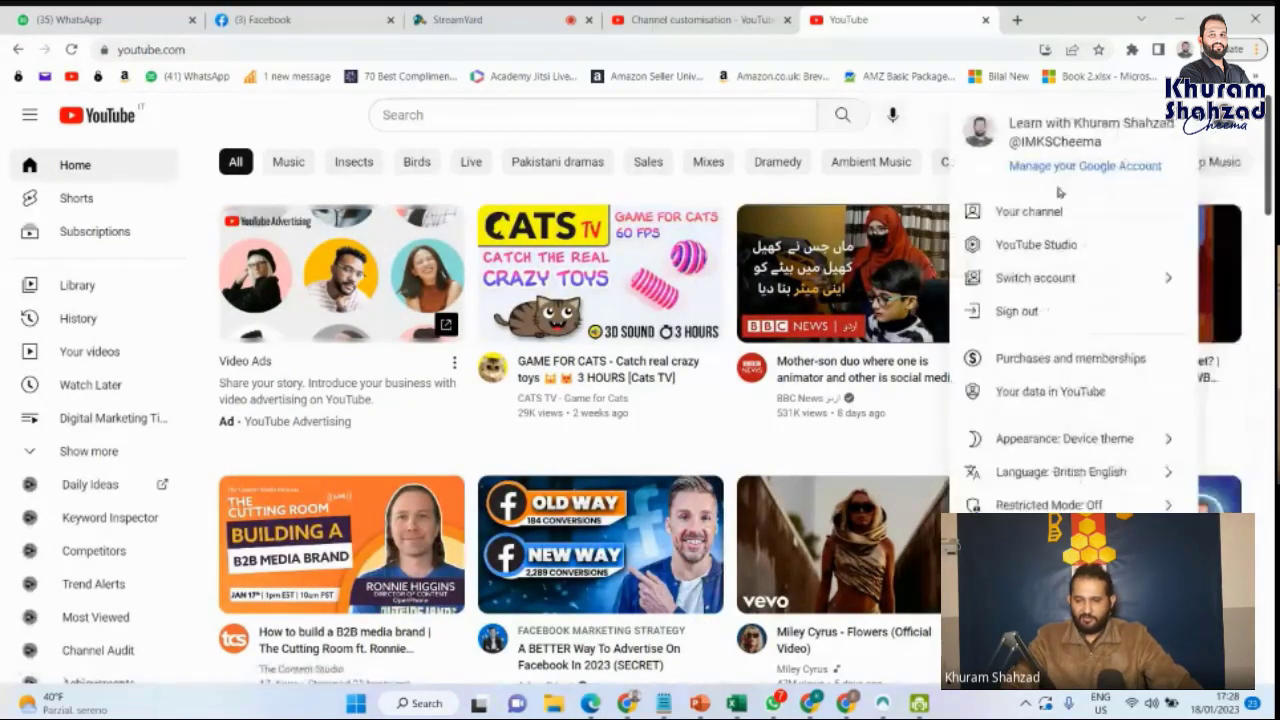
click(1040, 212)
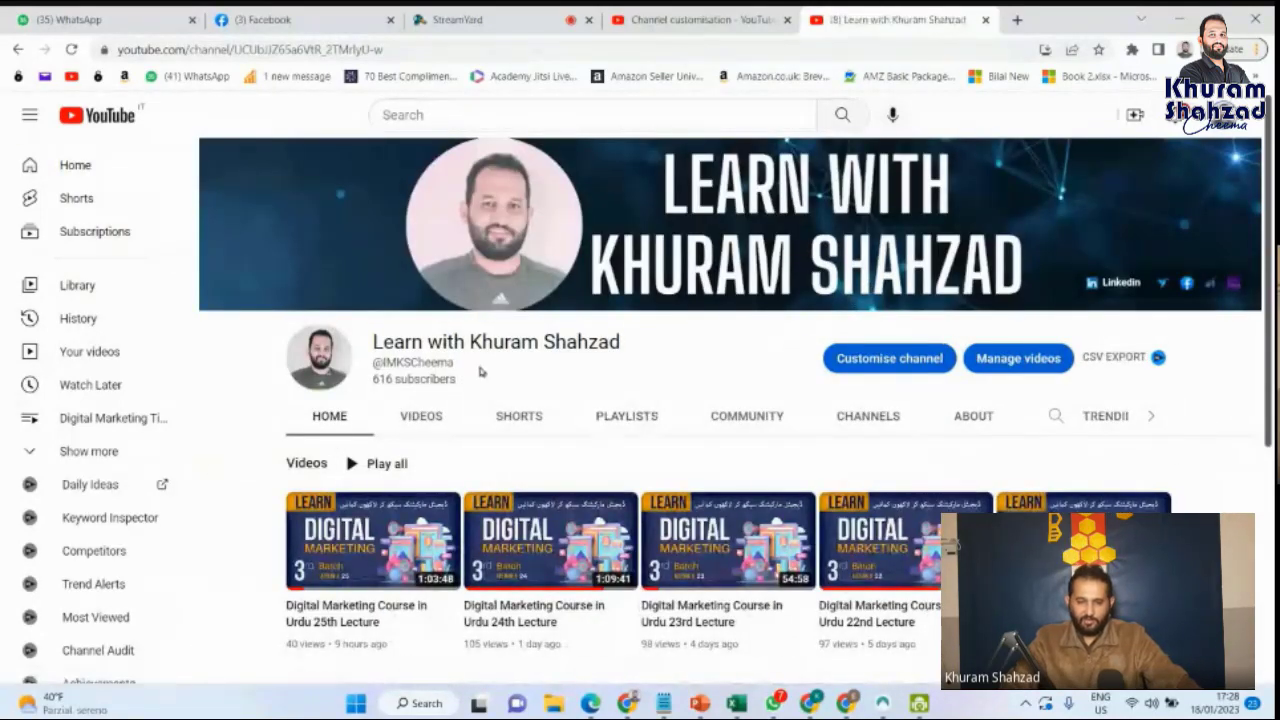
On the channel's About page, examine how the description, business enquiry details, location and links are shown to viewers
click(970, 417)
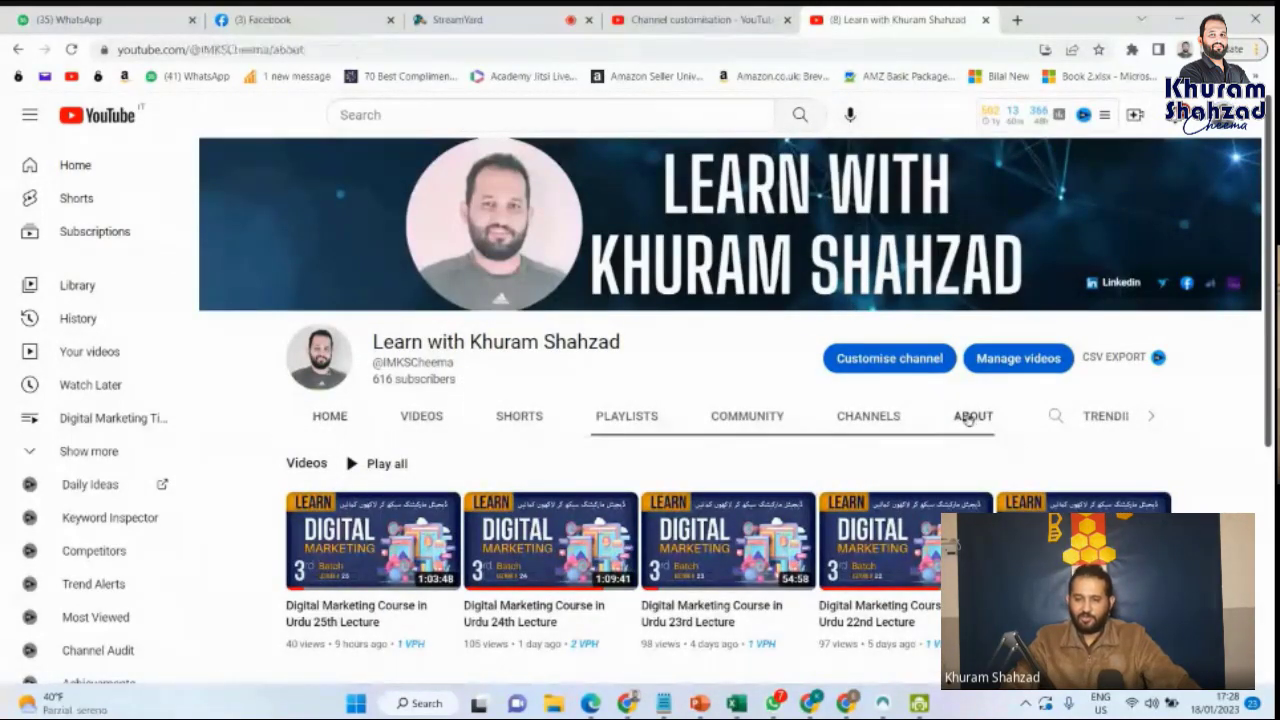
scroll(757, 434, down, 3)
scroll(339, 318, up, 1)
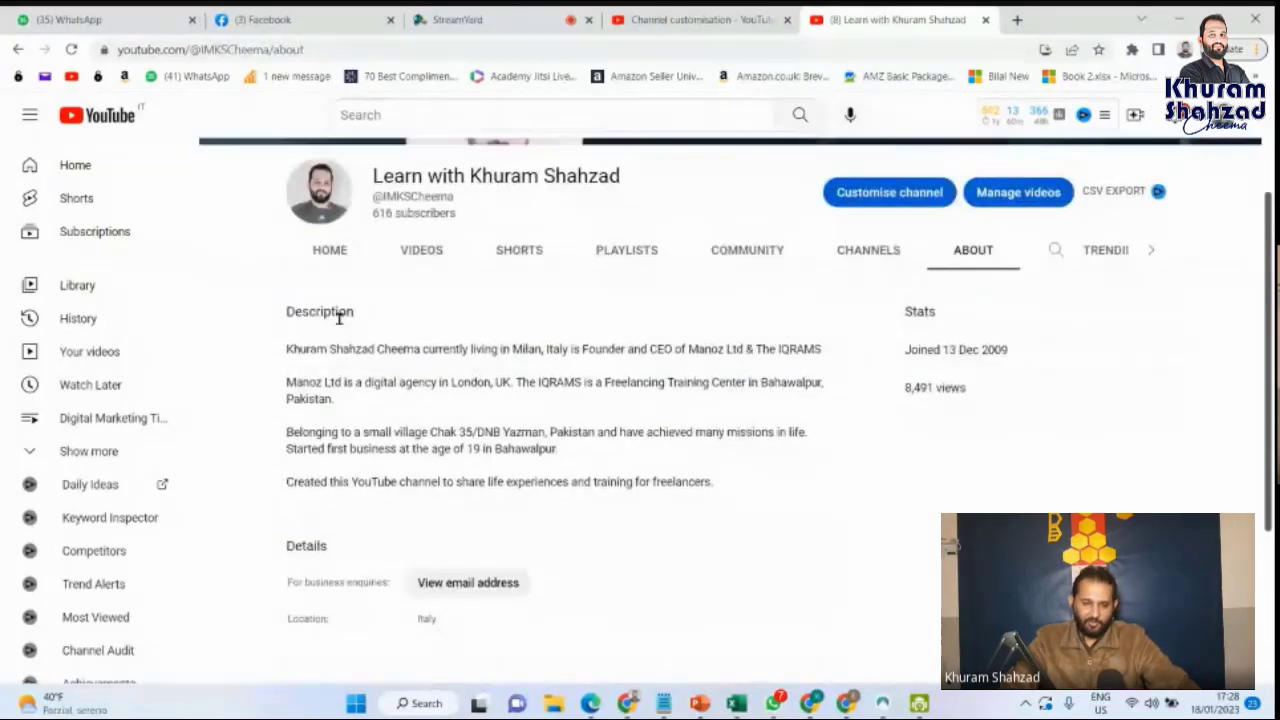
scroll(441, 343, down, 1)
scroll(630, 400, down, 2)
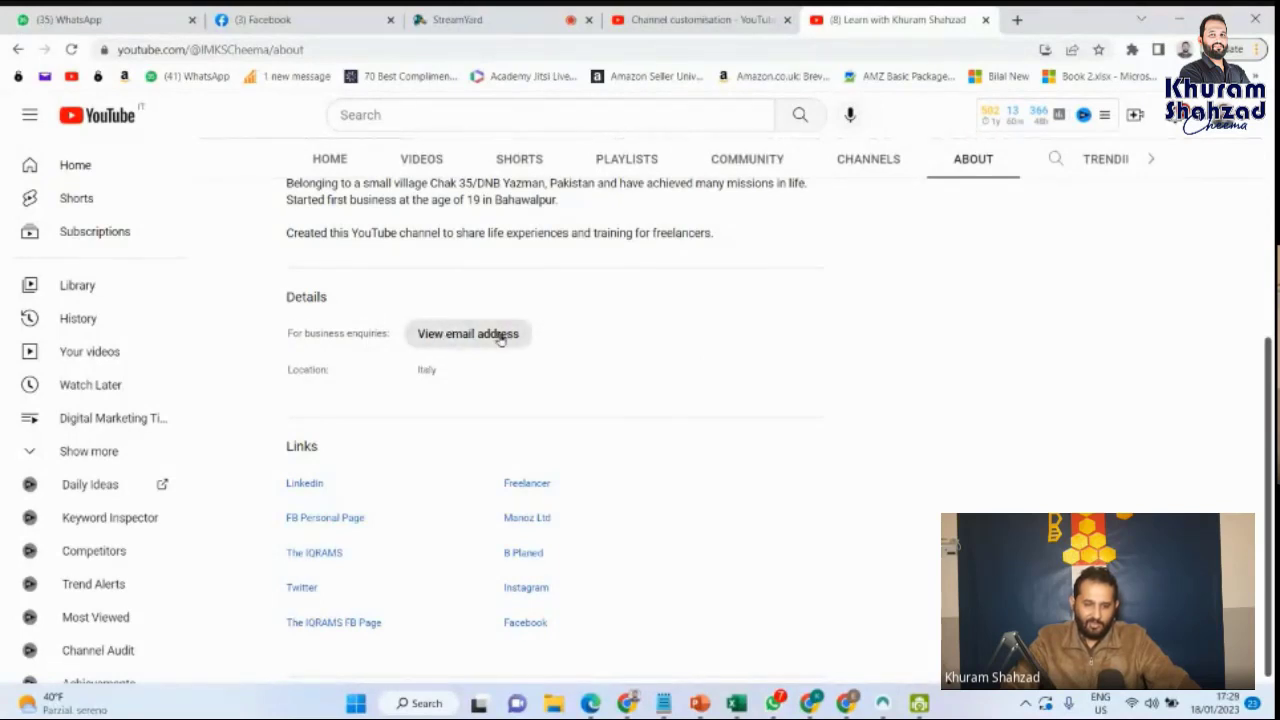
scroll(490, 333, down, 1)
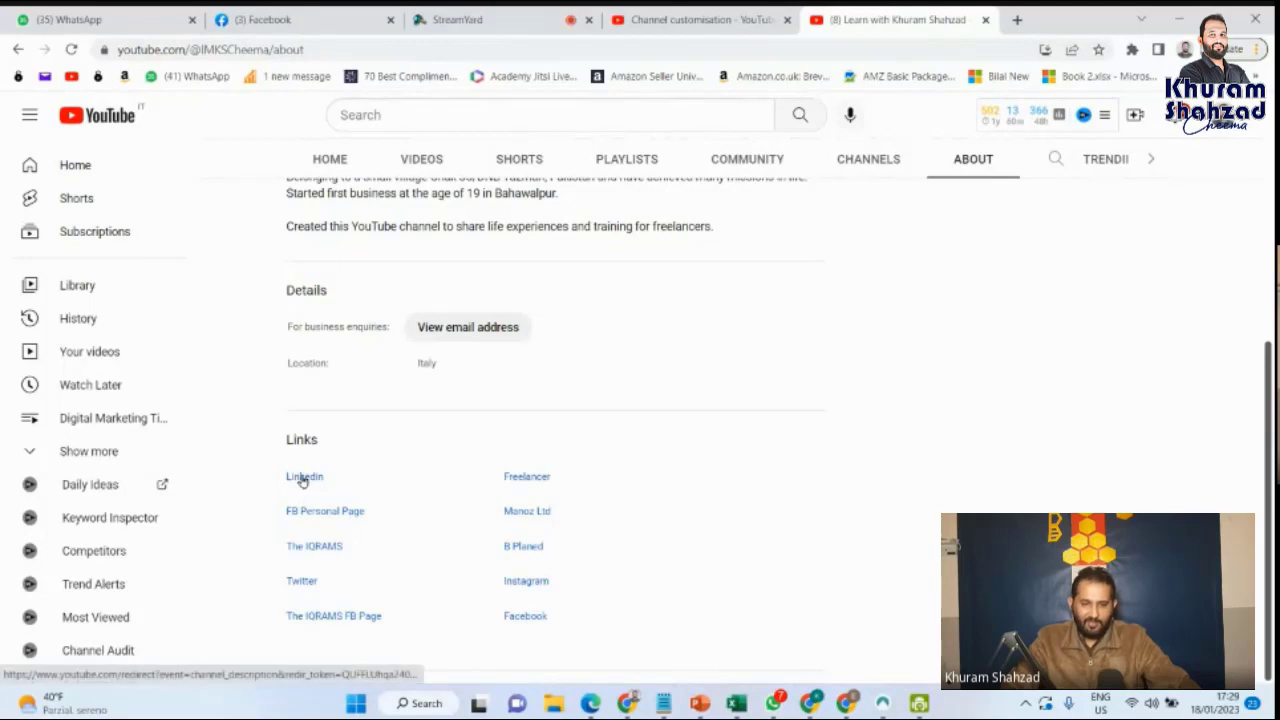
scroll(1270, 455, up, 1)
scroll(518, 660, down, 1)
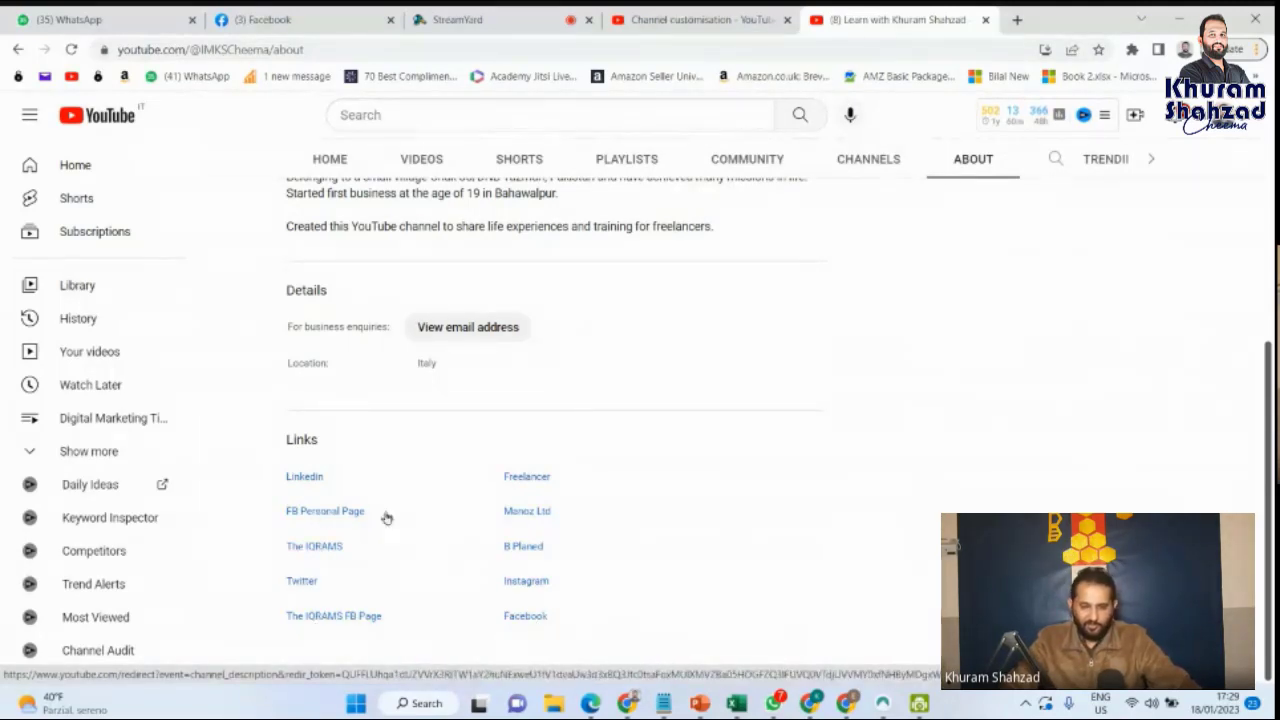
Test the FB Personal Page and Manoz Ltd links from the channel's About page, closing each opened page after viewing
click(325, 513)
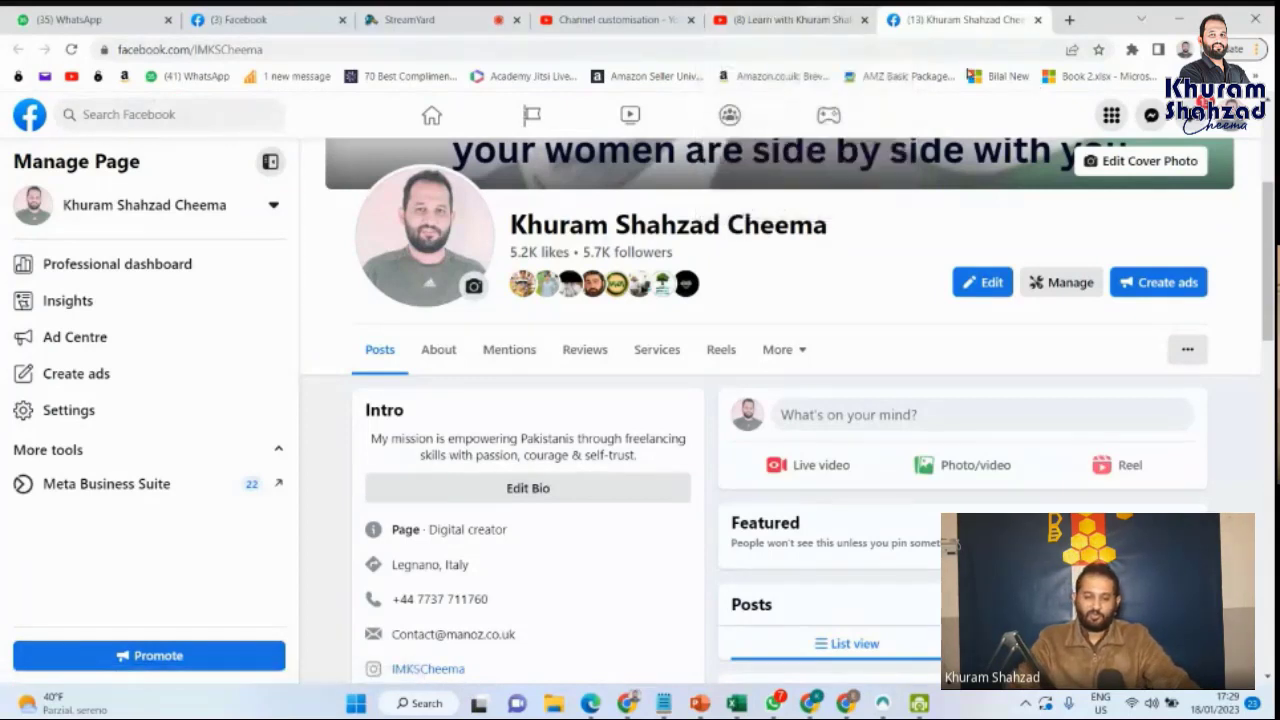
click(1038, 20)
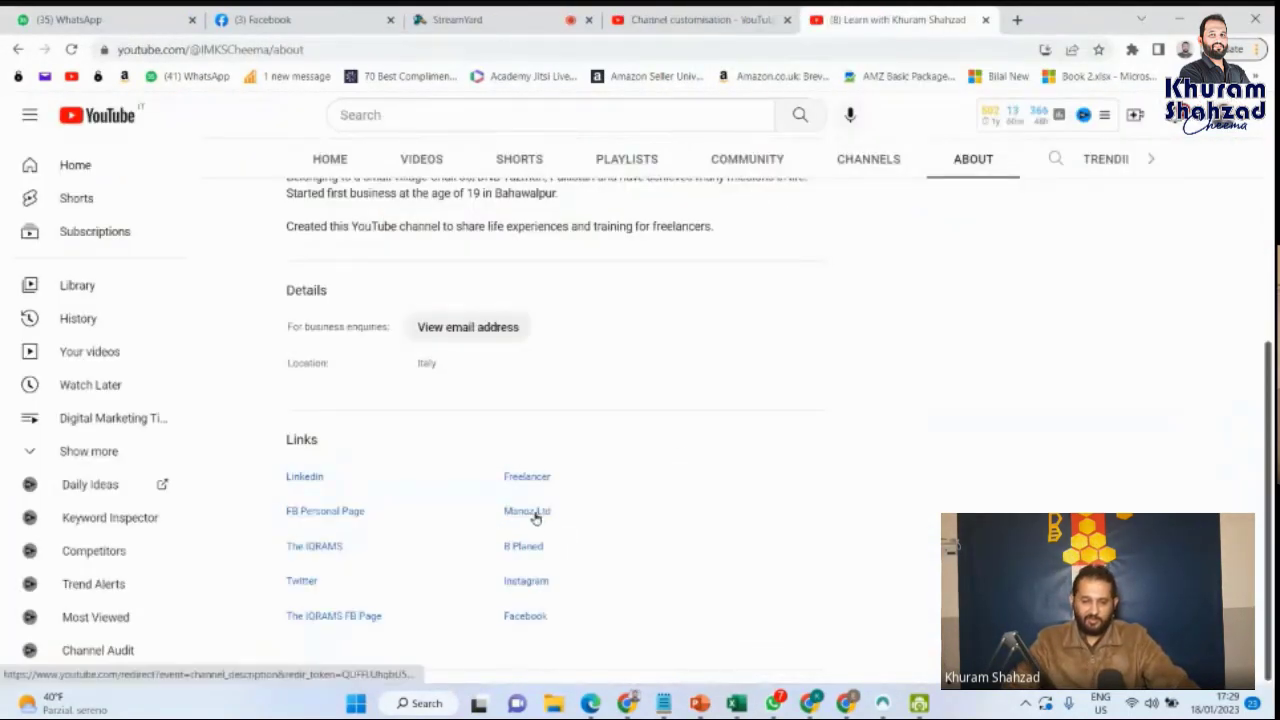
click(532, 514)
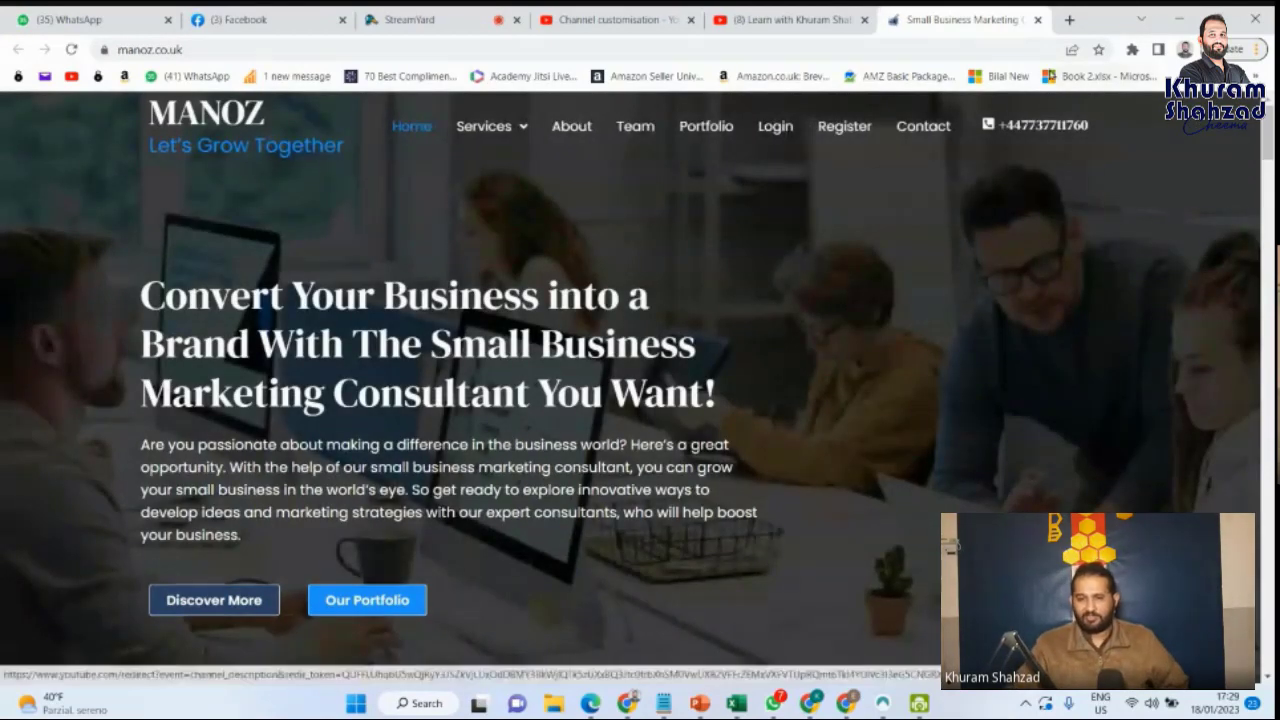
click(1037, 19)
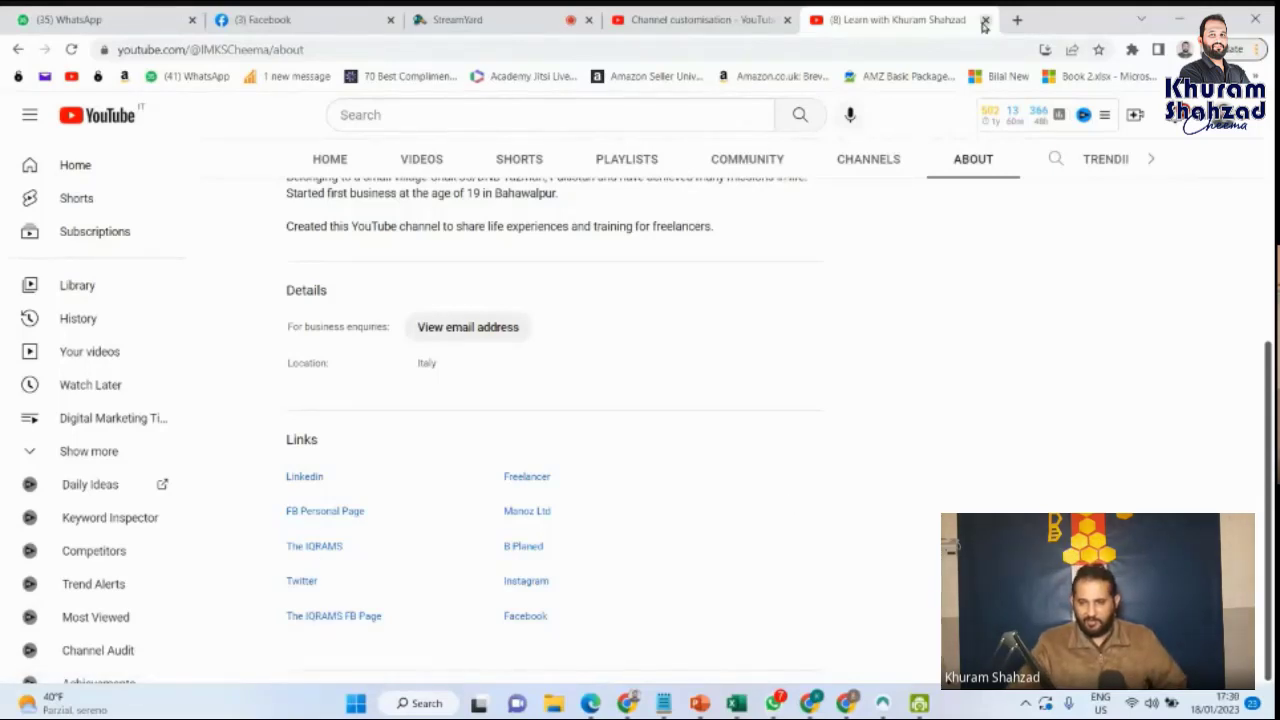
Close the public channel page and delete the empty link entry below the Facebook link in Studio's Basic info
key(ctrl+w)
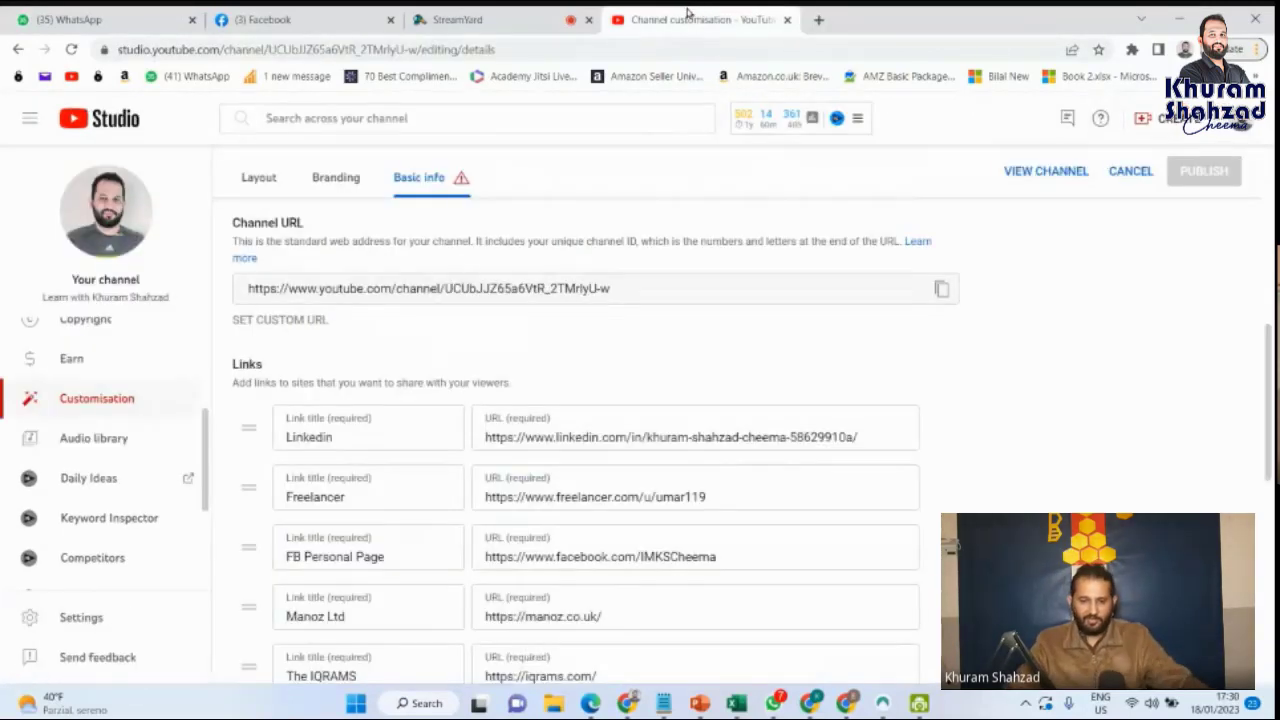
scroll(349, 368, down, 6)
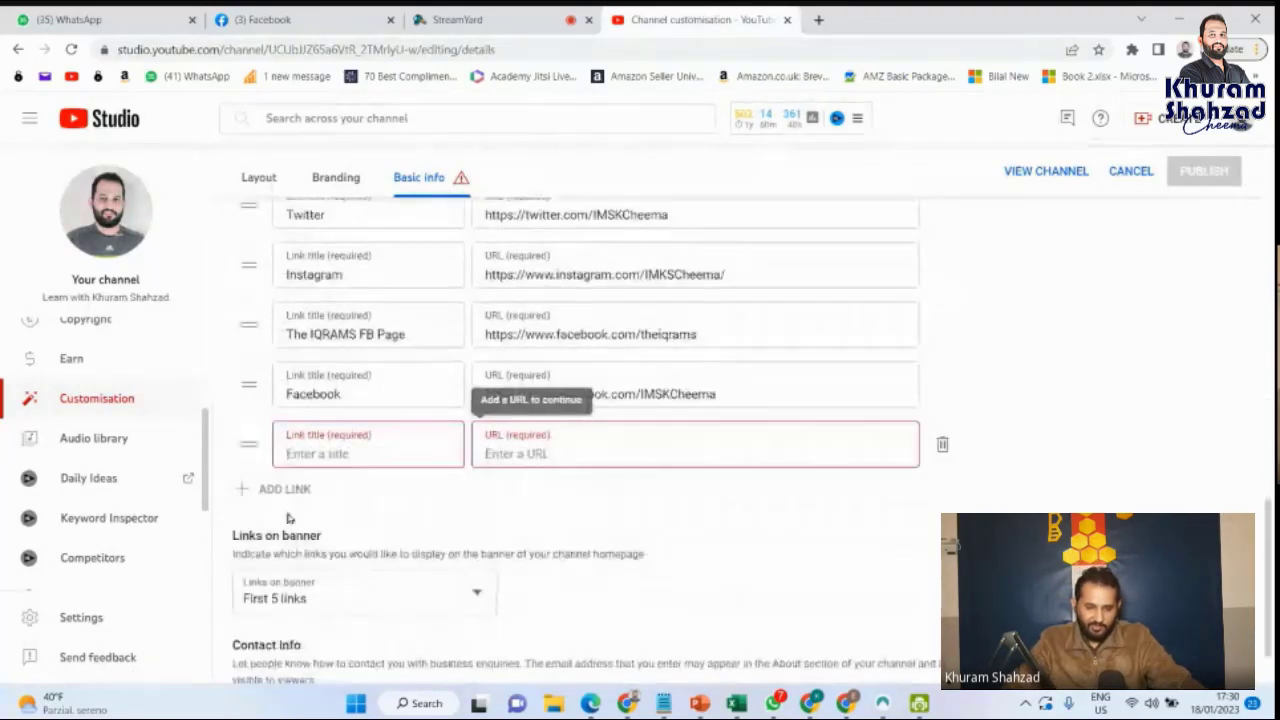
click(942, 444)
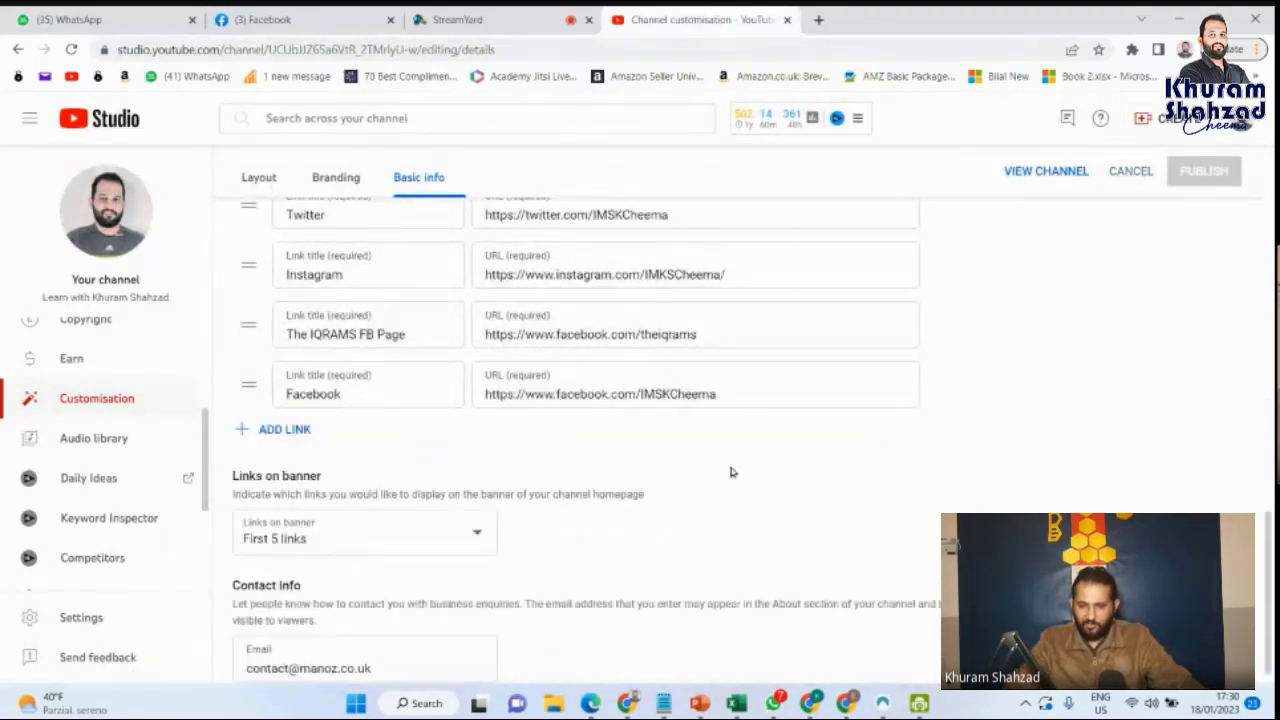
scroll(590, 500, down, 1)
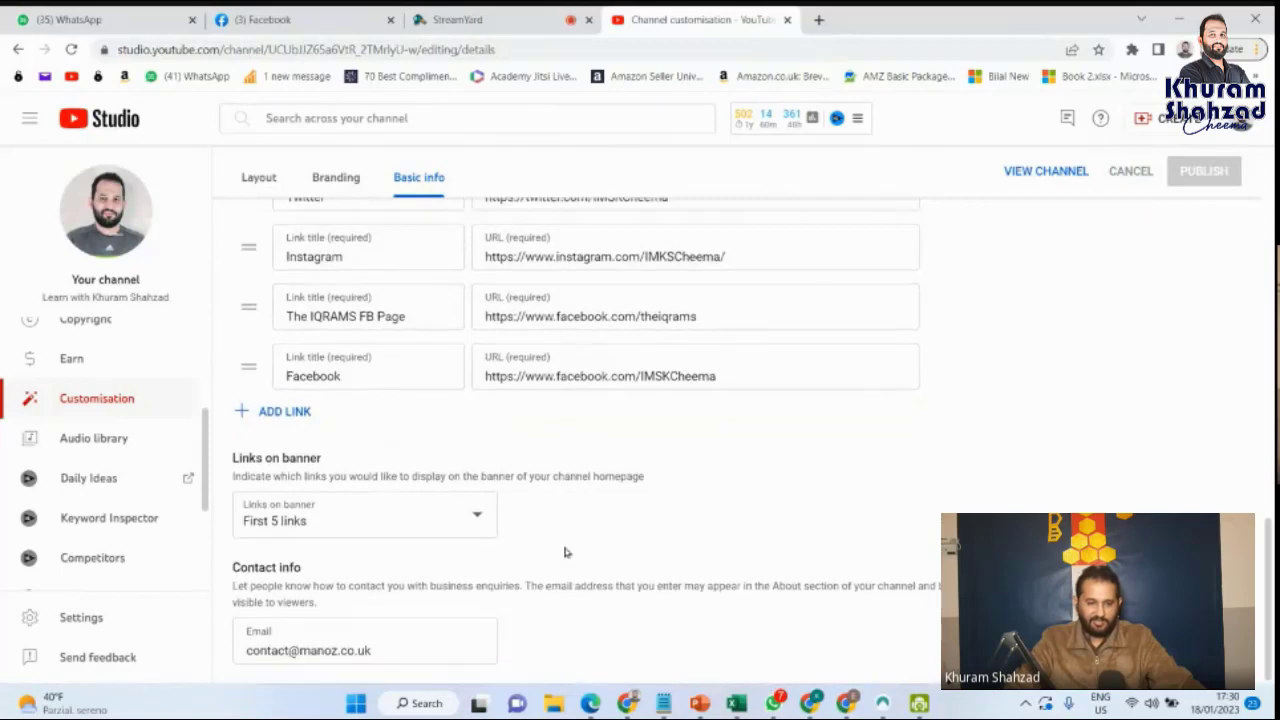
scroll(406, 323, up, 2)
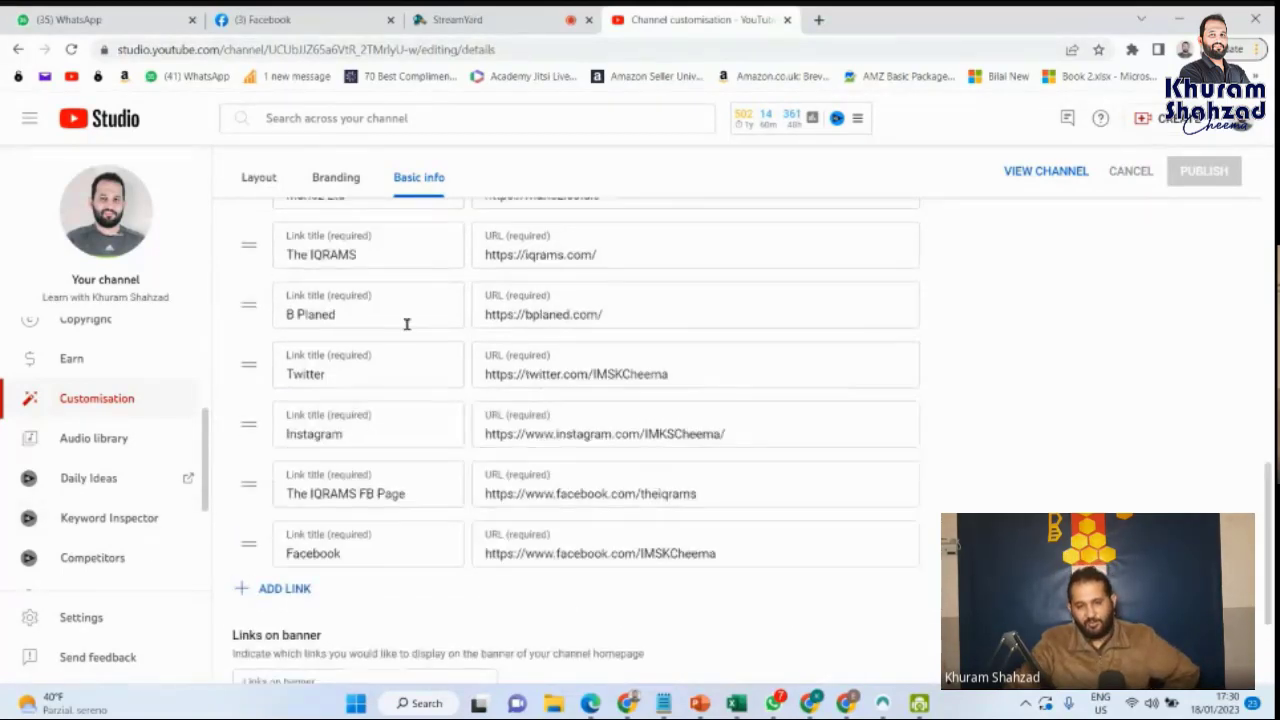
scroll(406, 323, up, 5)
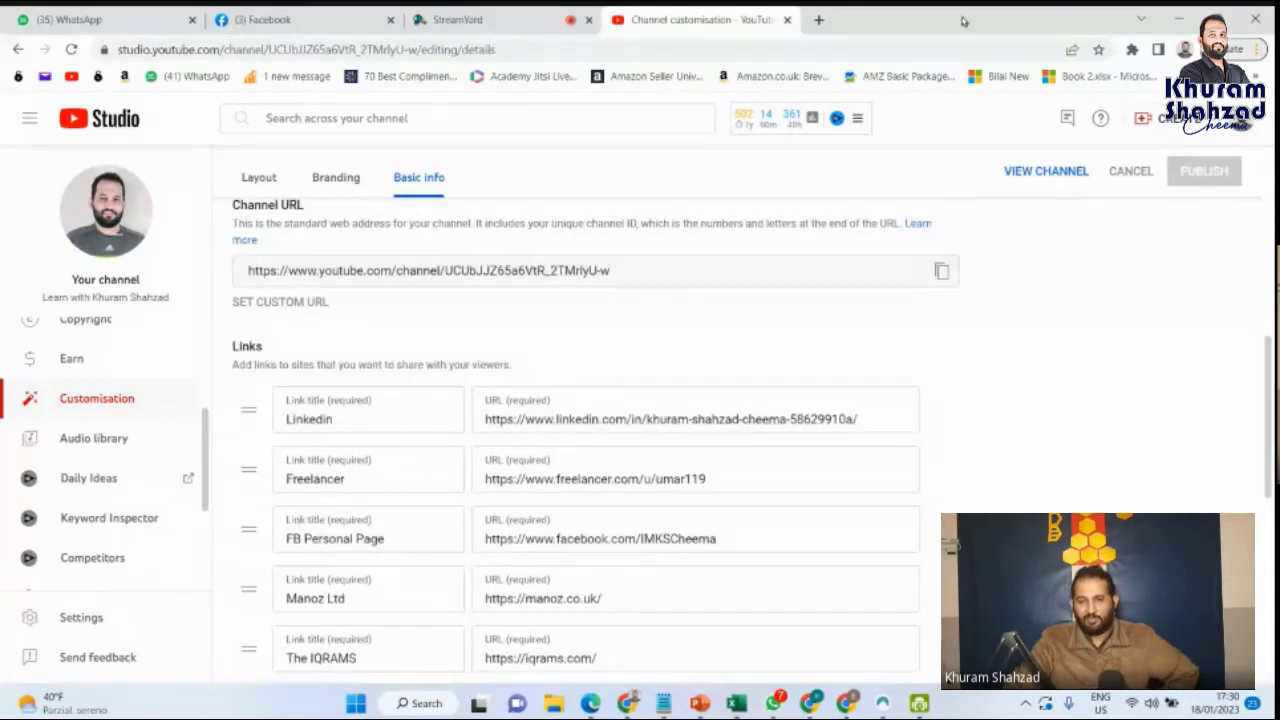
Open youtube.com in a new browser tab
click(819, 19)
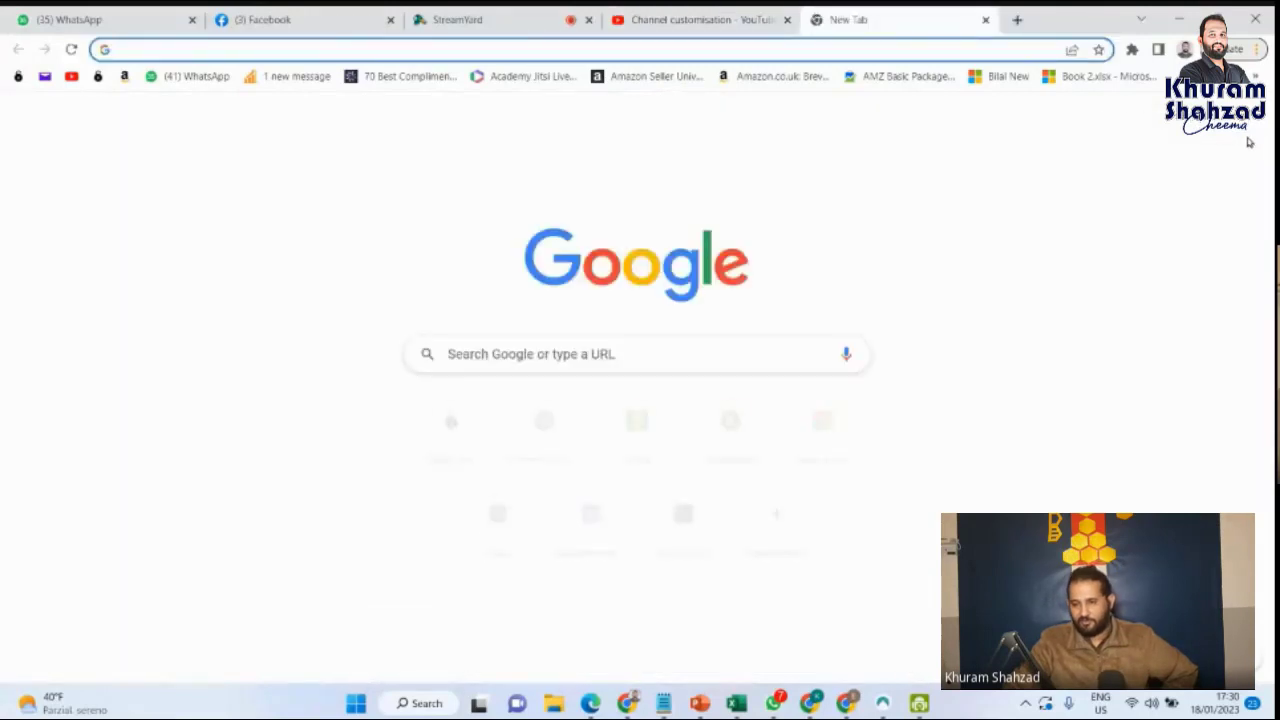
click(951, 51)
text(you)
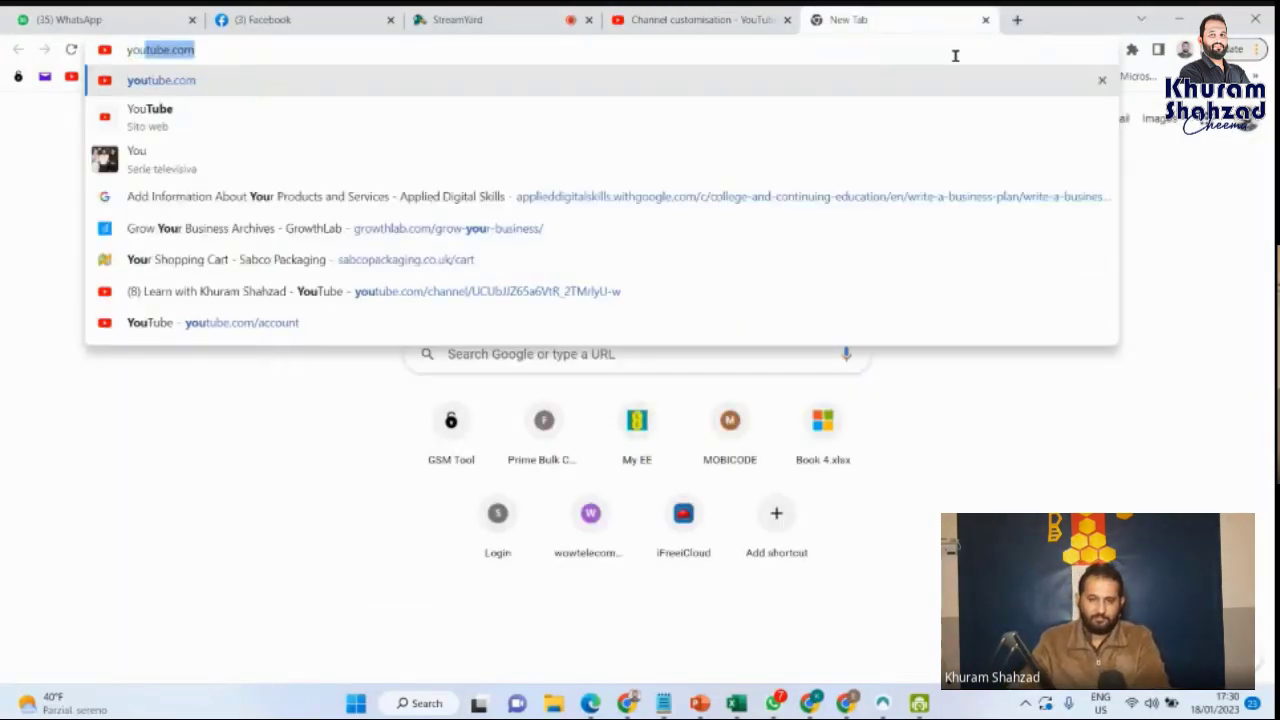
click(860, 80)
Back in Studio's Basic info, examine the available links-on-banner options and leave the setting as it is
click(690, 19)
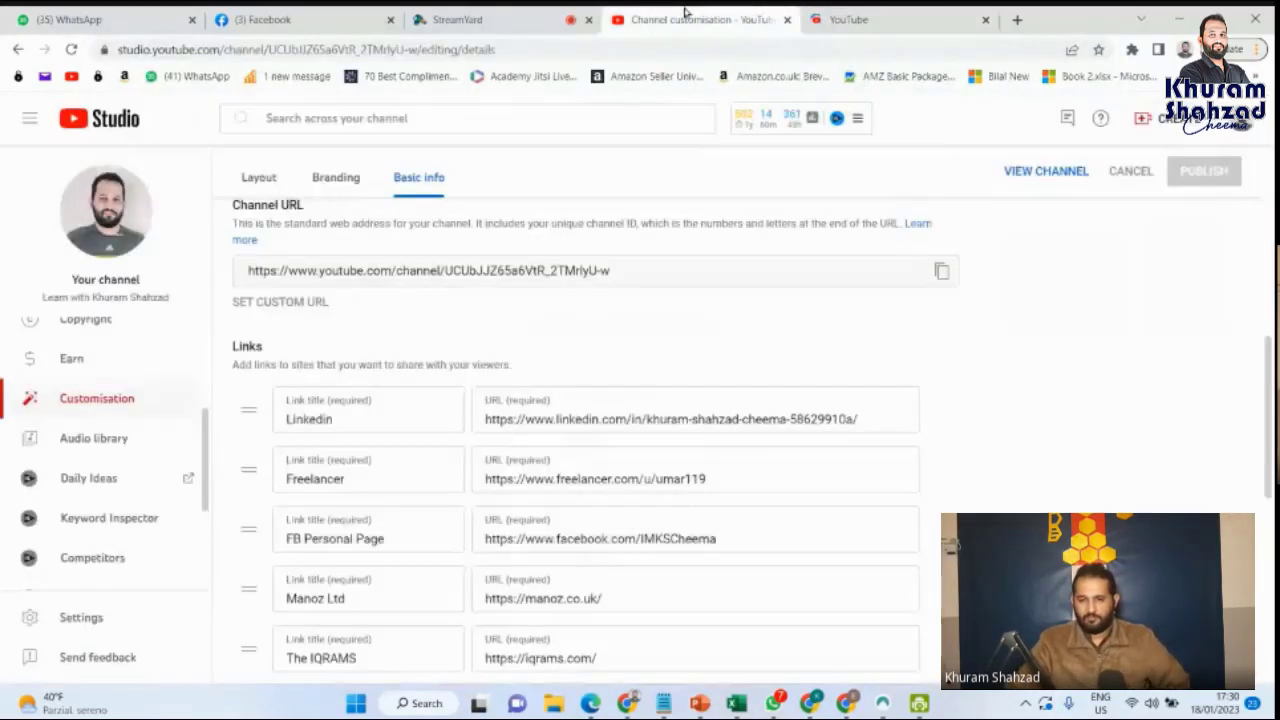
scroll(449, 593, down, 4)
scroll(449, 593, down, 3)
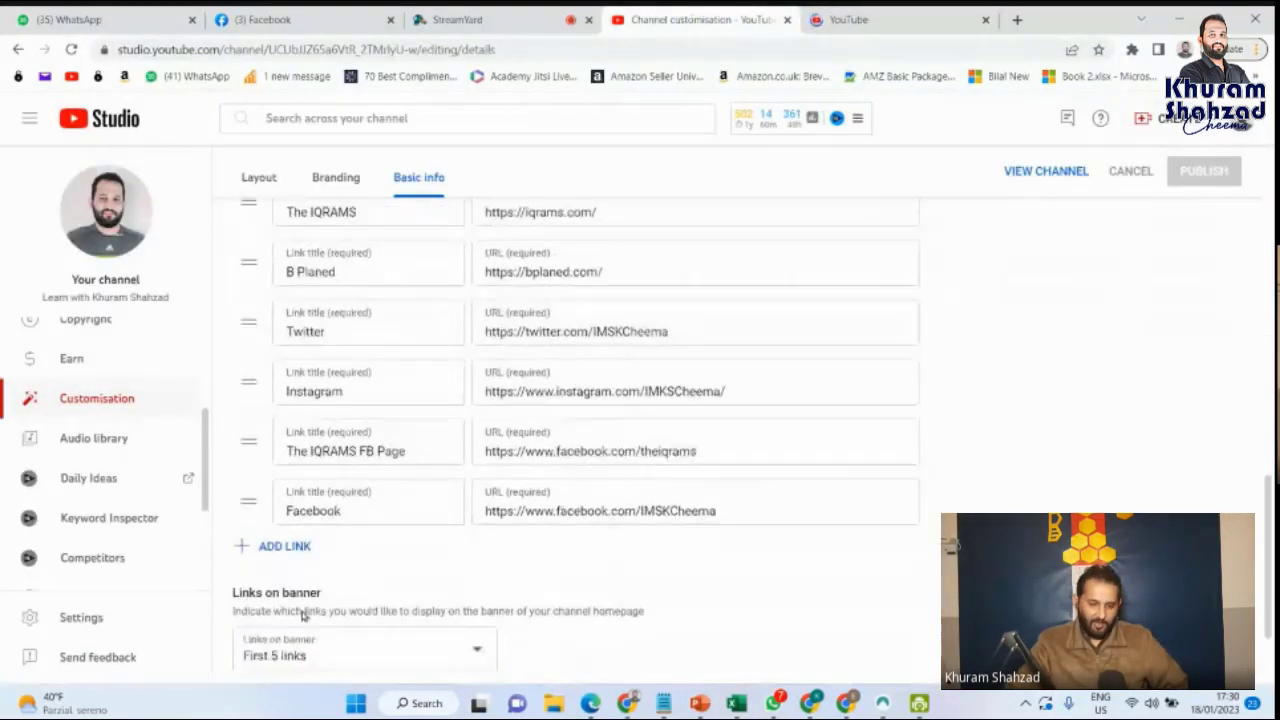
click(463, 515)
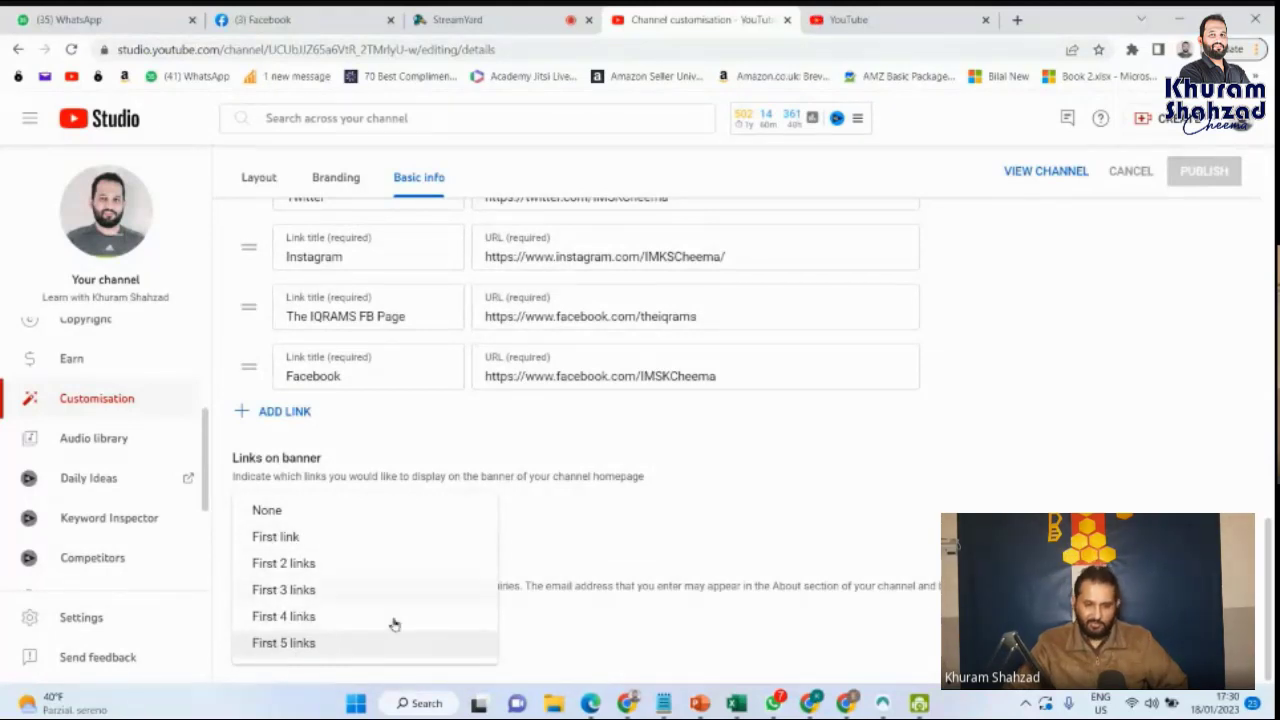
click(935, 522)
scroll(829, 430, up, 5)
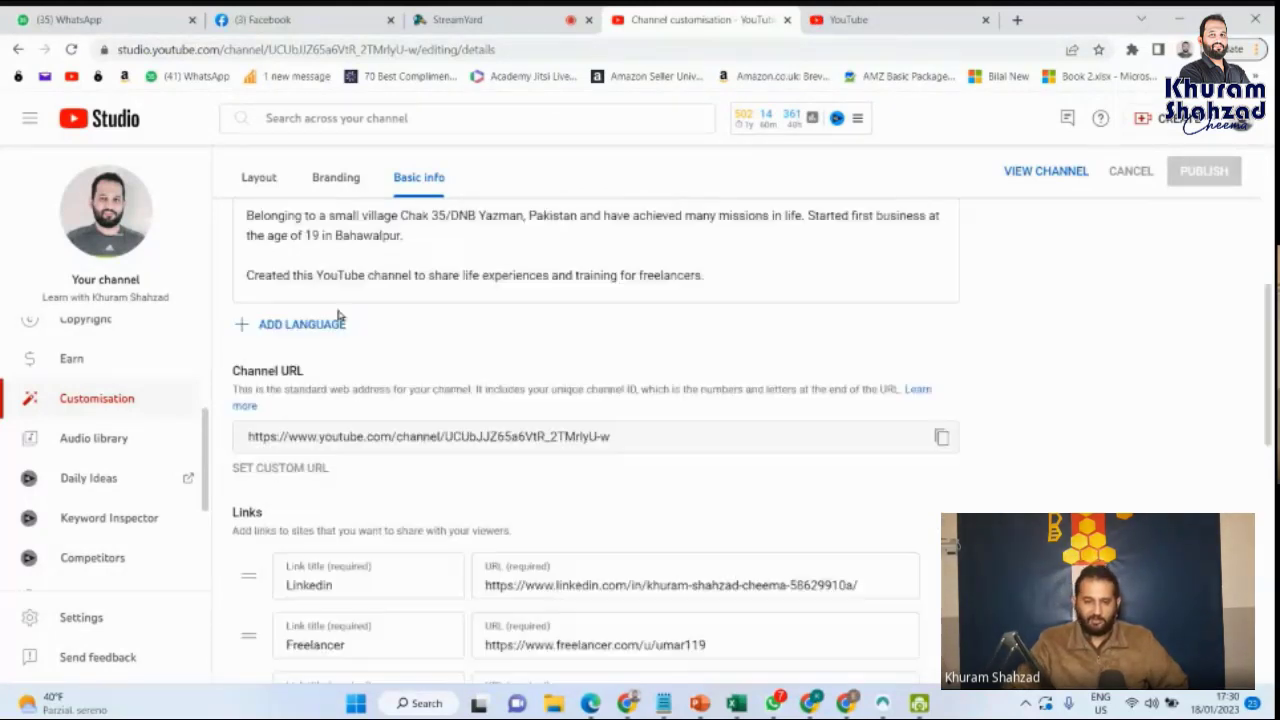
Go to the channel's public page on YouTube and test the LinkedIn link on its banner, closing the profile after viewing
click(860, 15)
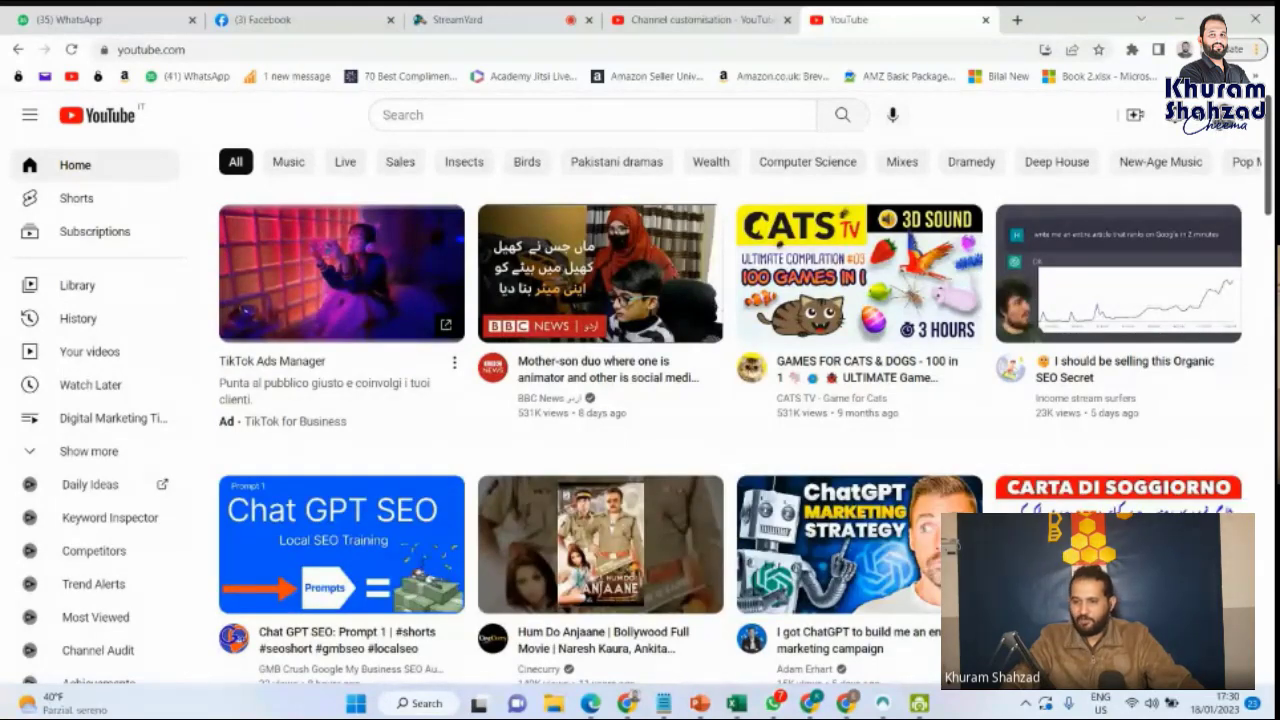
click(1225, 114)
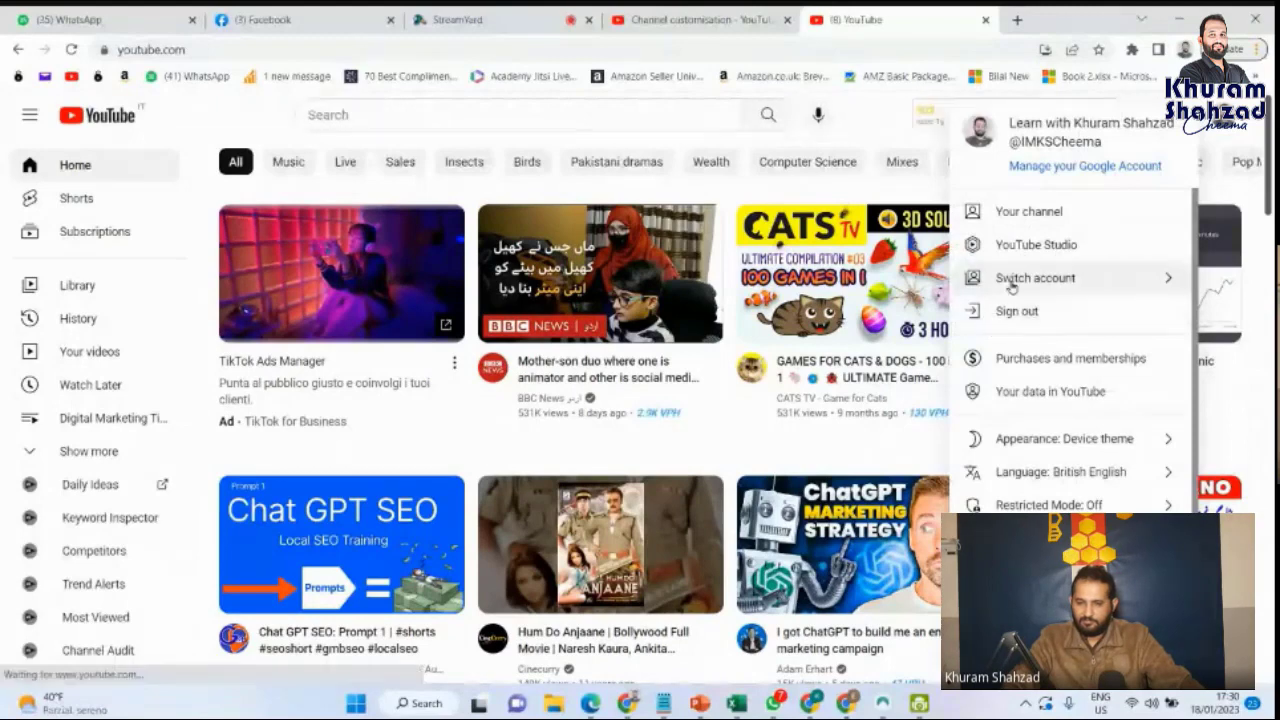
click(1026, 213)
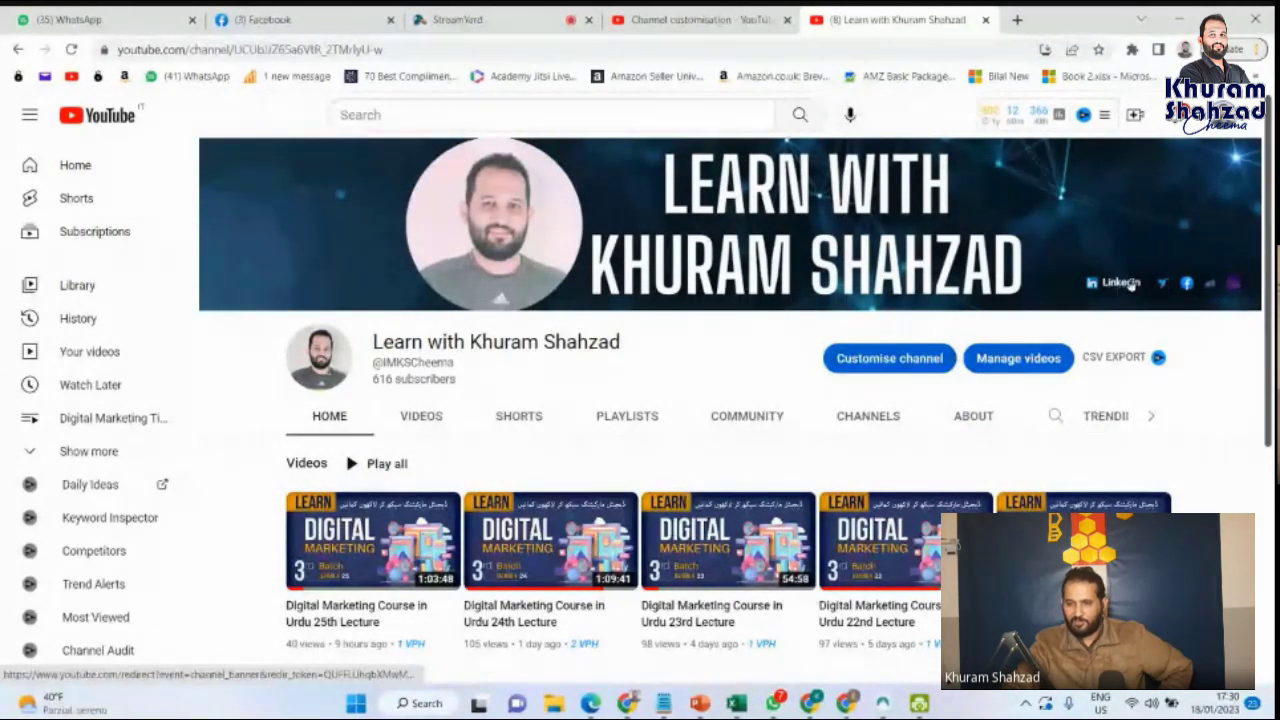
click(1128, 284)
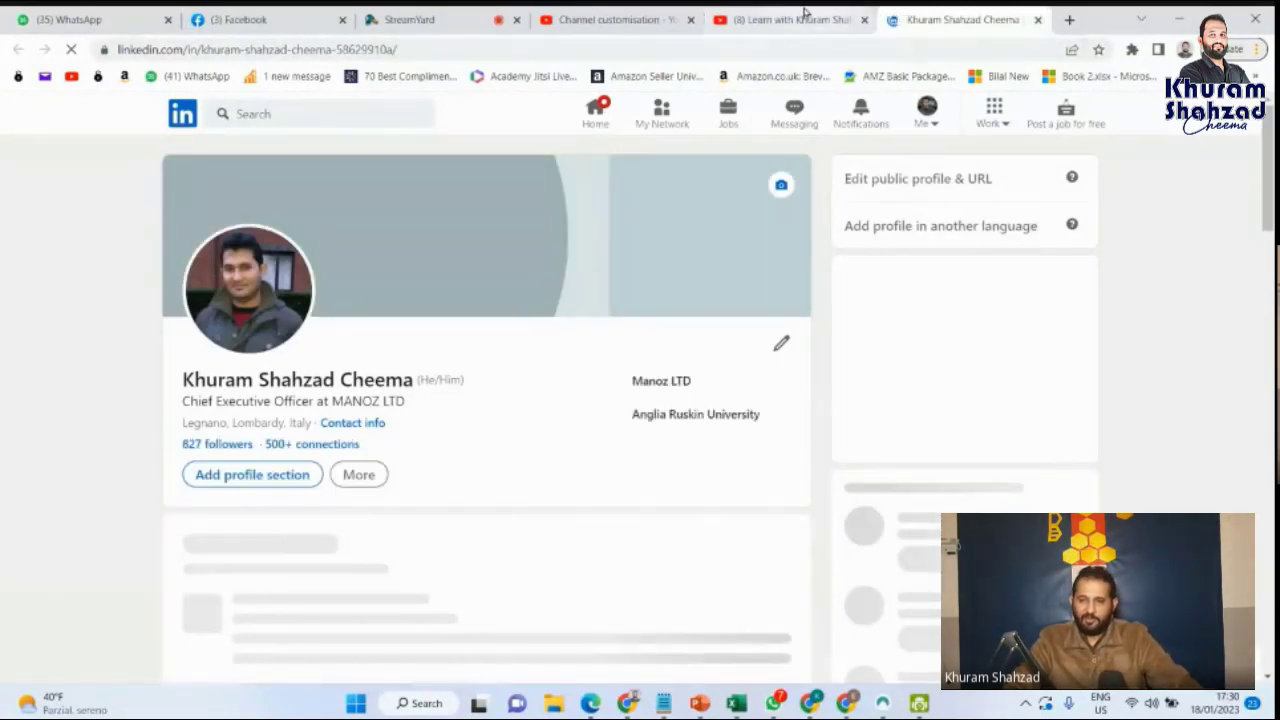
key(ctrl+w)
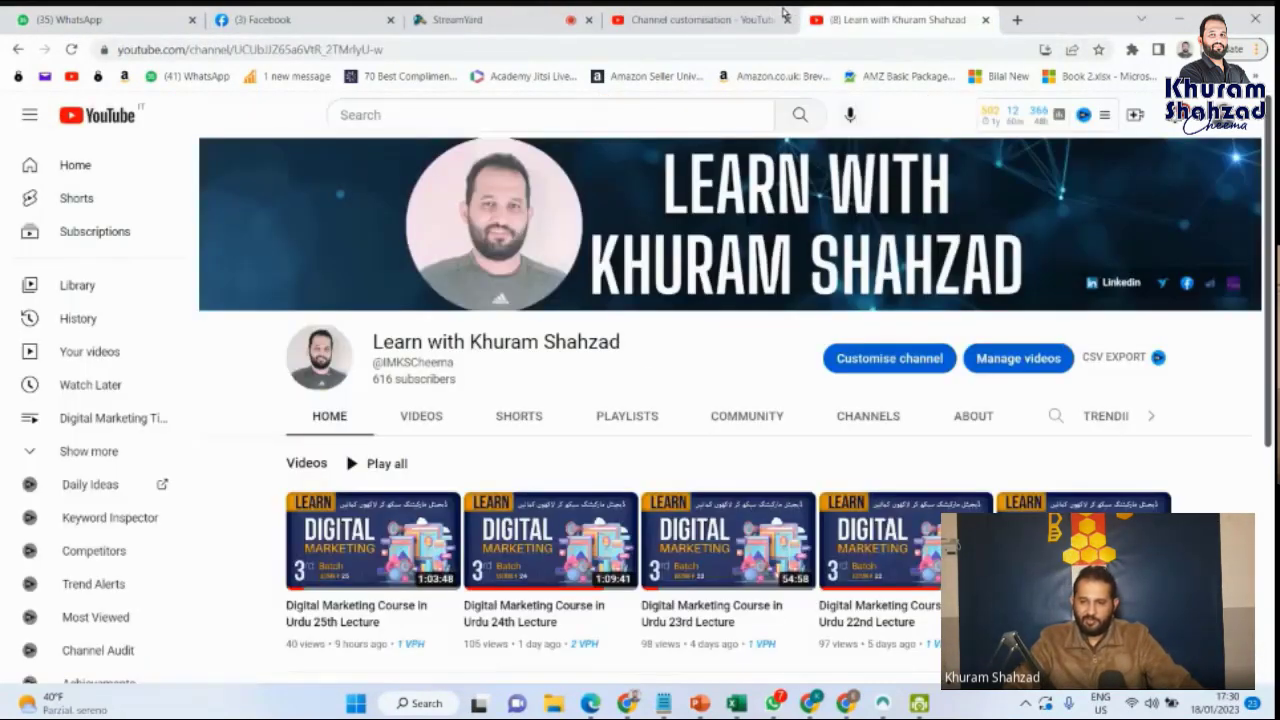
Return to Basic info in Studio and review the contact email field and the list of channel links
click(717, 12)
scroll(370, 540, down, 6)
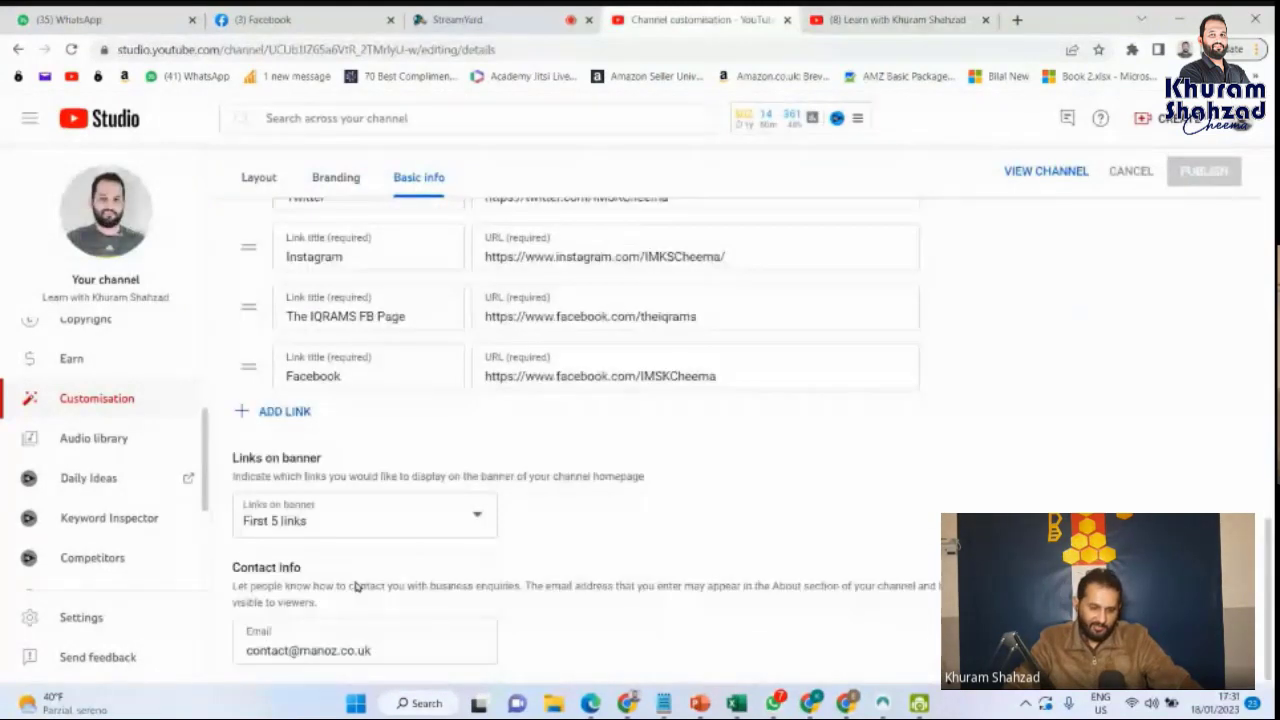
click(409, 645)
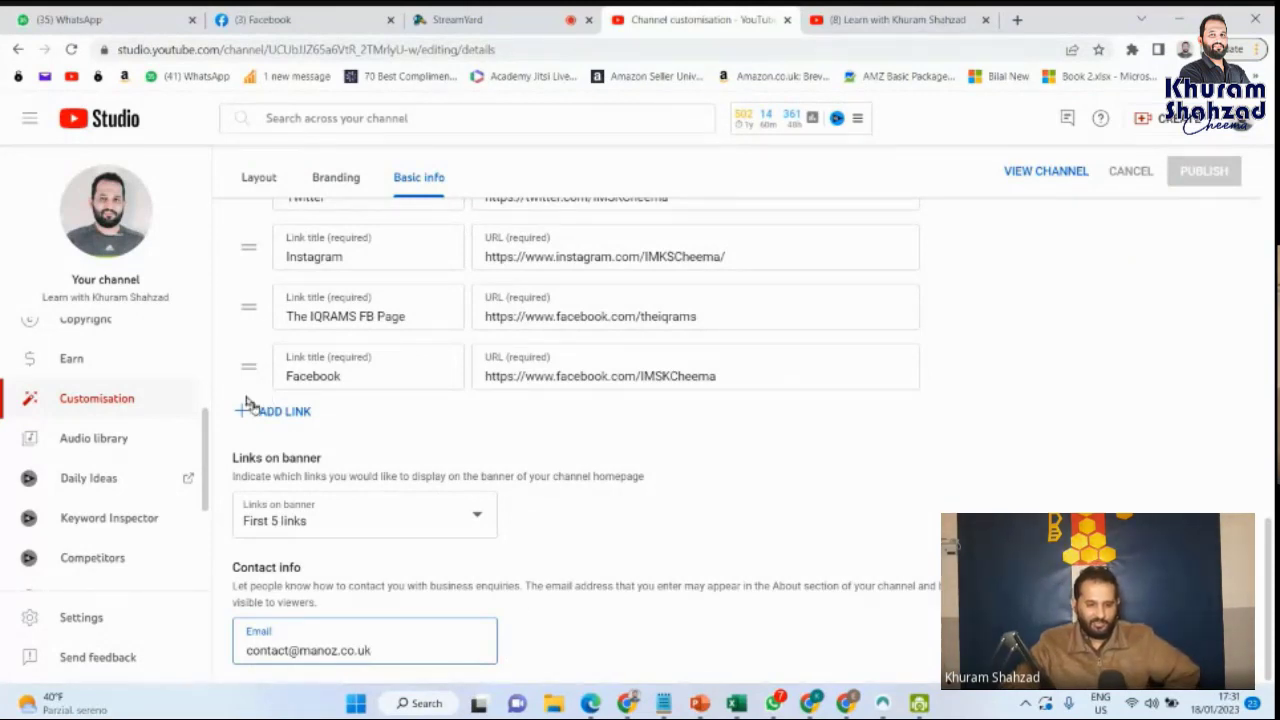
drag(206, 422, 206, 430)
scroll(394, 263, up, 5)
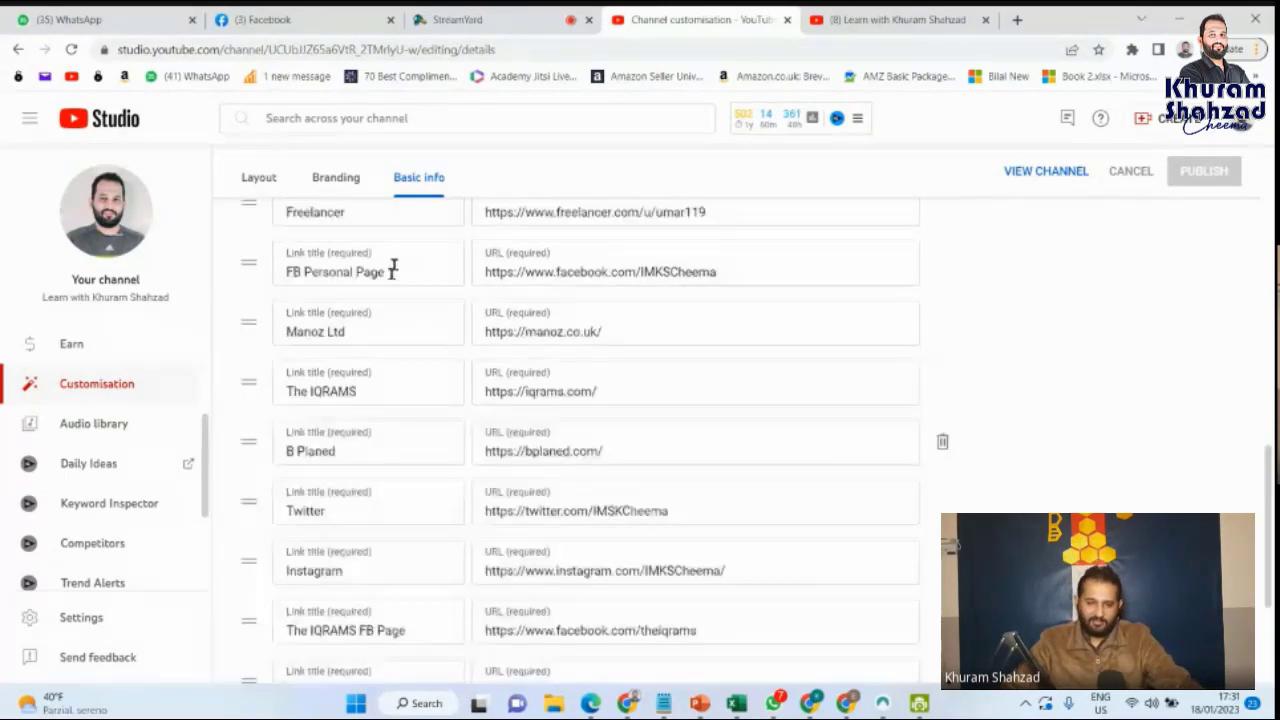
scroll(88, 415, down, 2)
scroll(88, 415, up, 2)
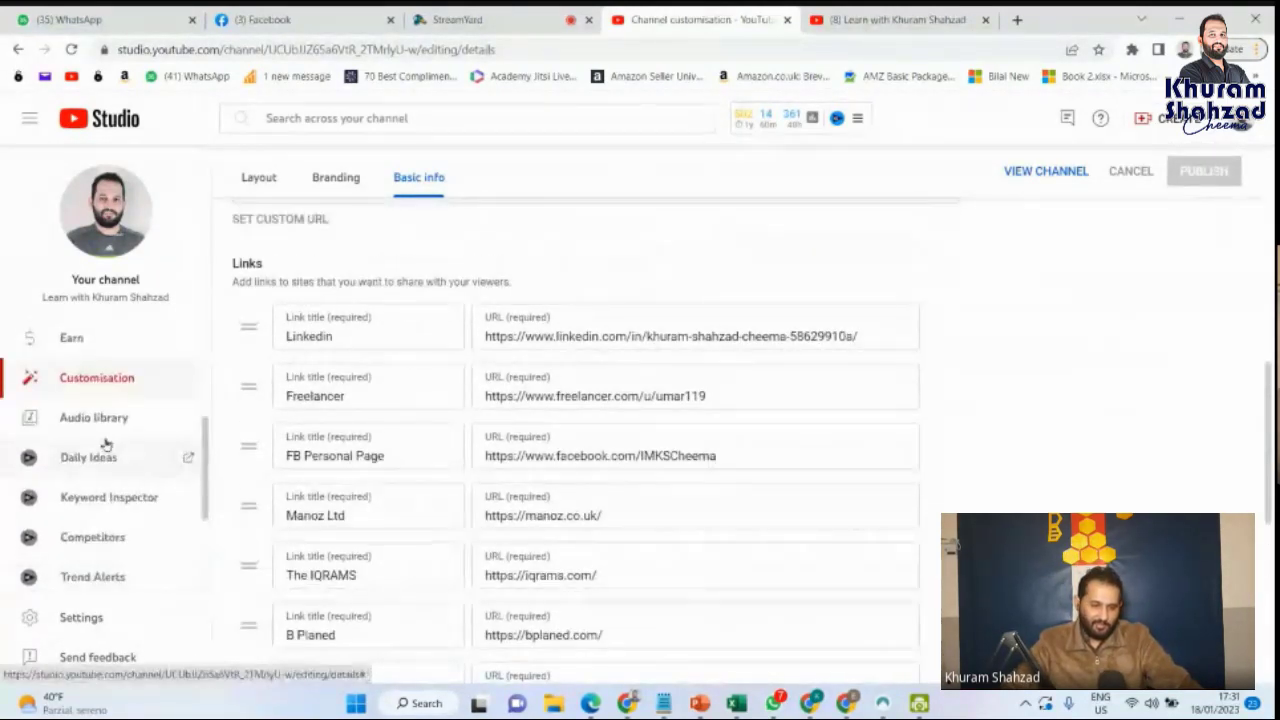
Open Studio's Audio library and download the music track Jingle Bells
click(128, 421)
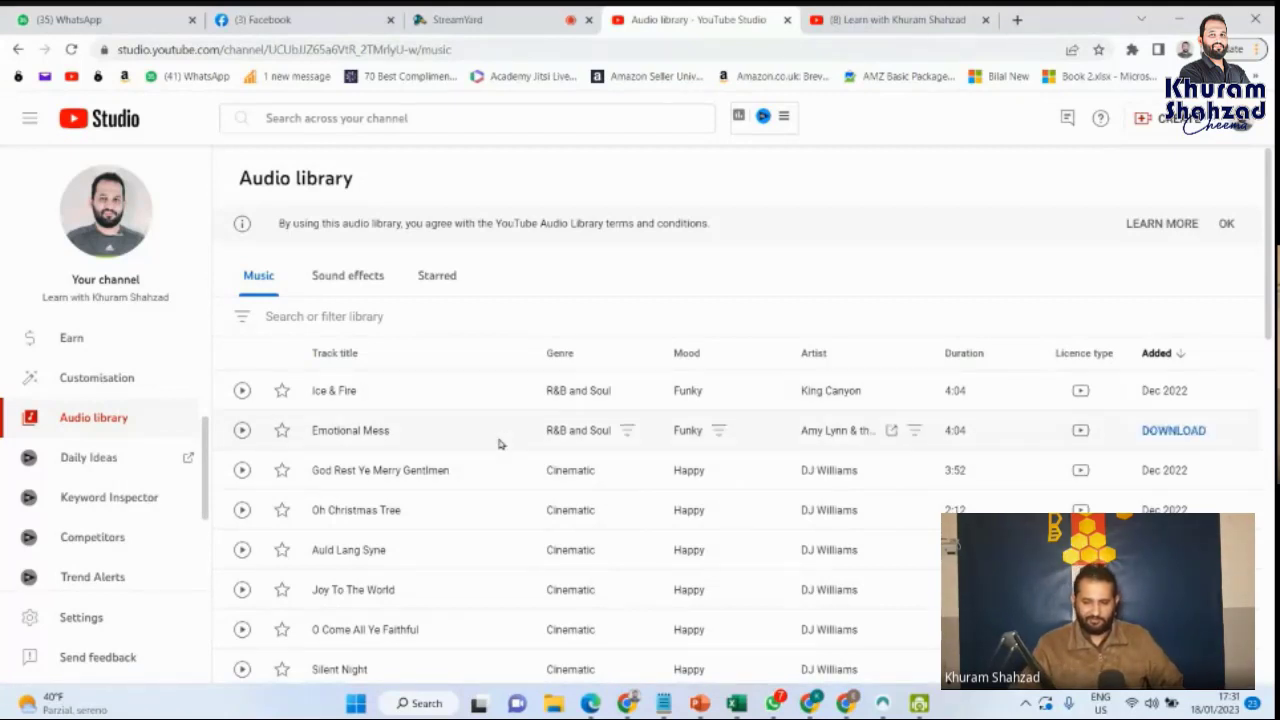
scroll(365, 510, down, 5)
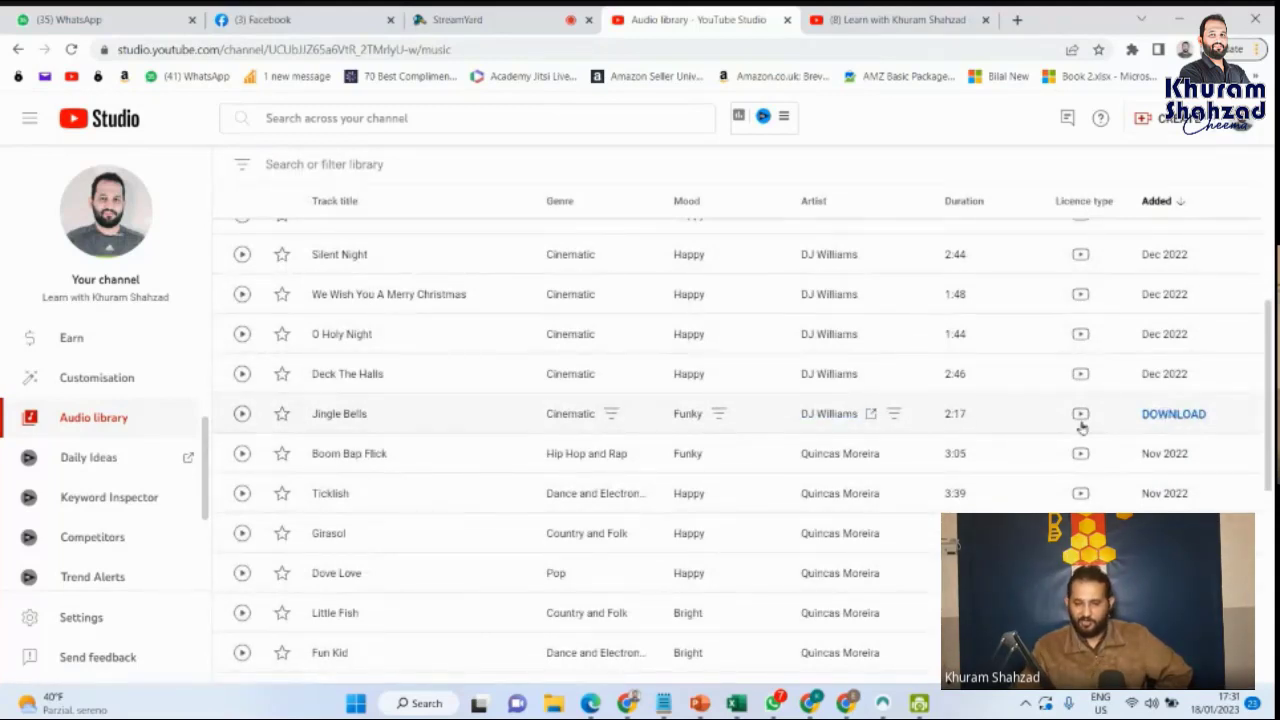
click(1184, 414)
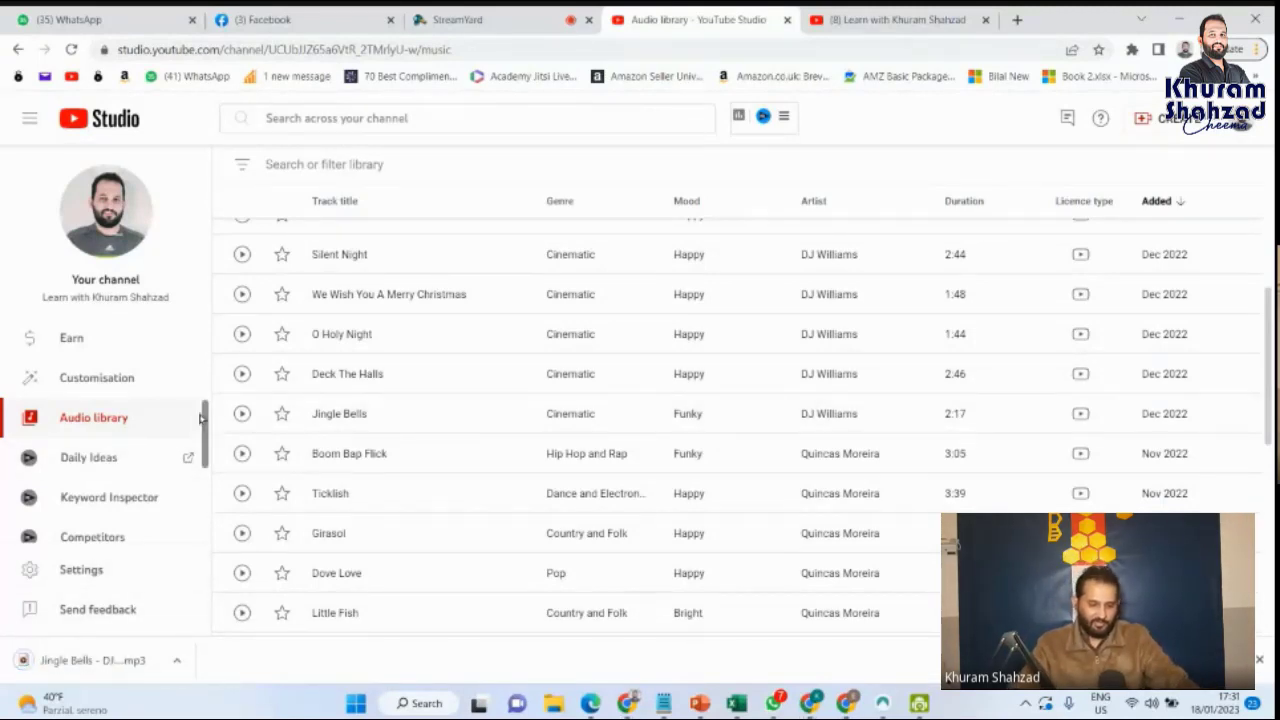
Browse the Audio library's music list, examining the tracks' genre, mood, artist, duration and licence type
mouse_move(203, 418)
mouse_down()
mouse_move(207, 433)
mouse_move(203, 266)
mouse_move(203, 422)
mouse_up()
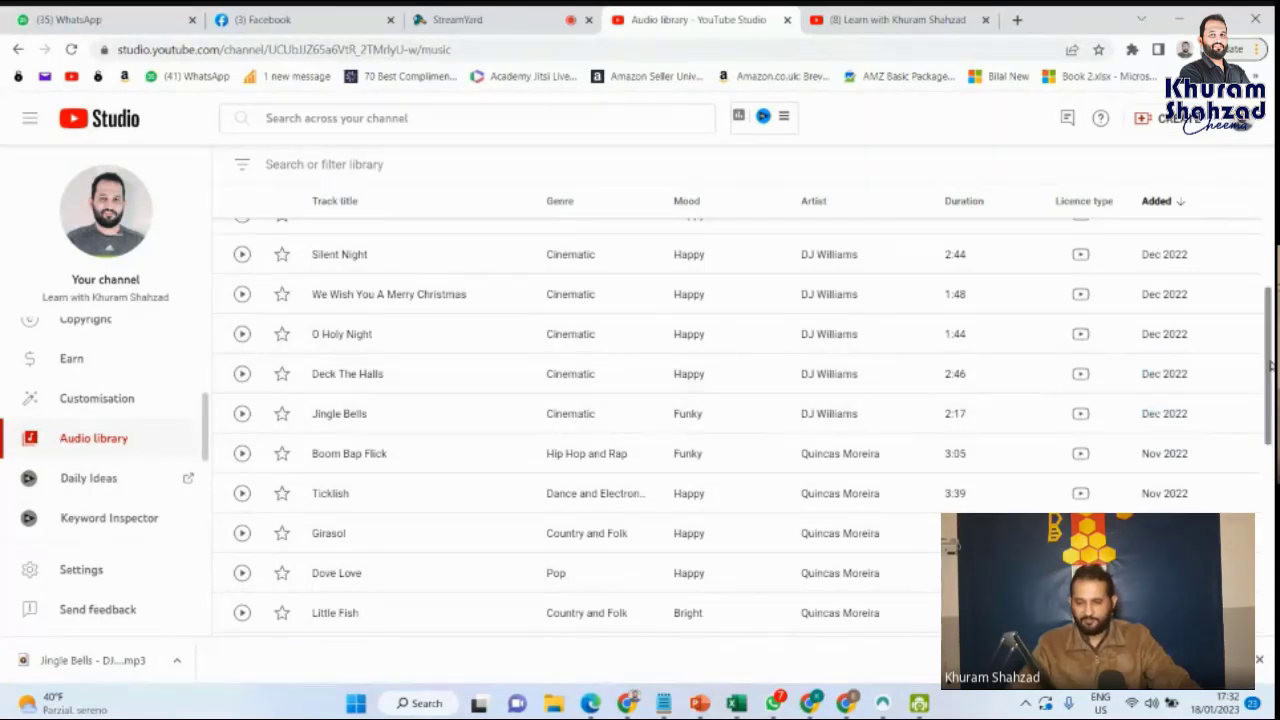
drag(1268, 364, 1270, 253)
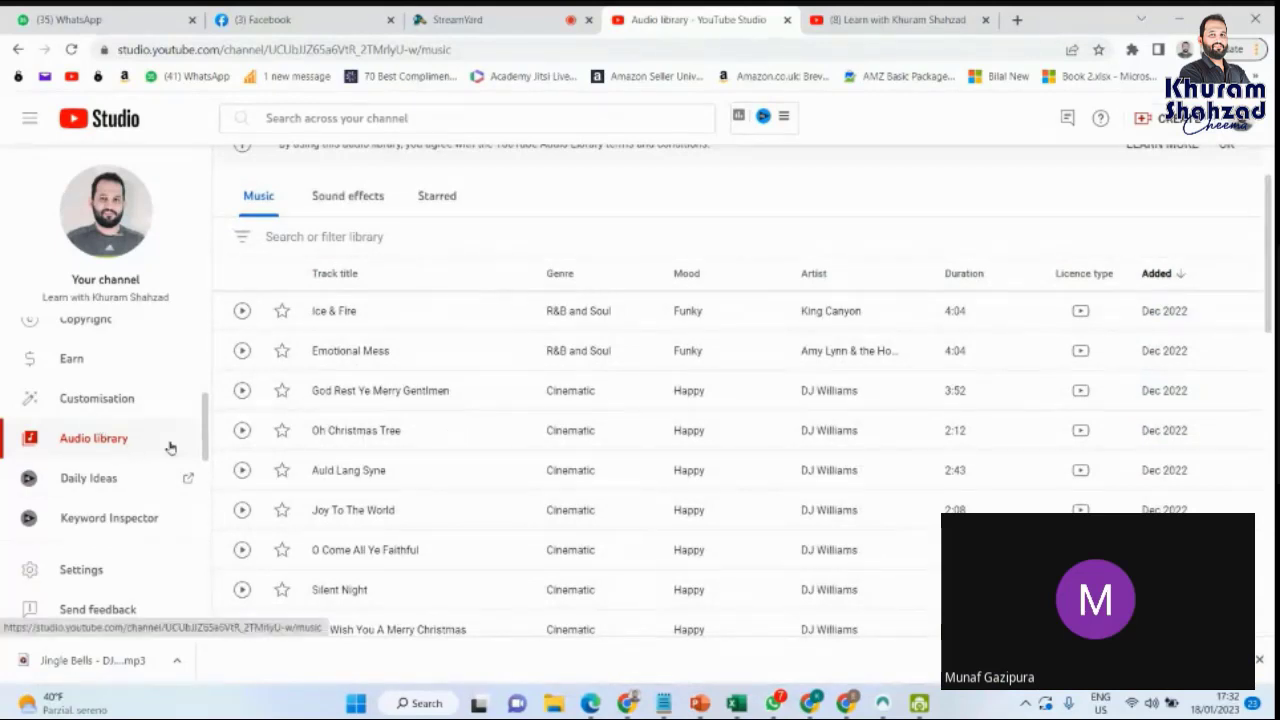
scroll(170, 444, up, 1)
scroll(178, 440, down, 1)
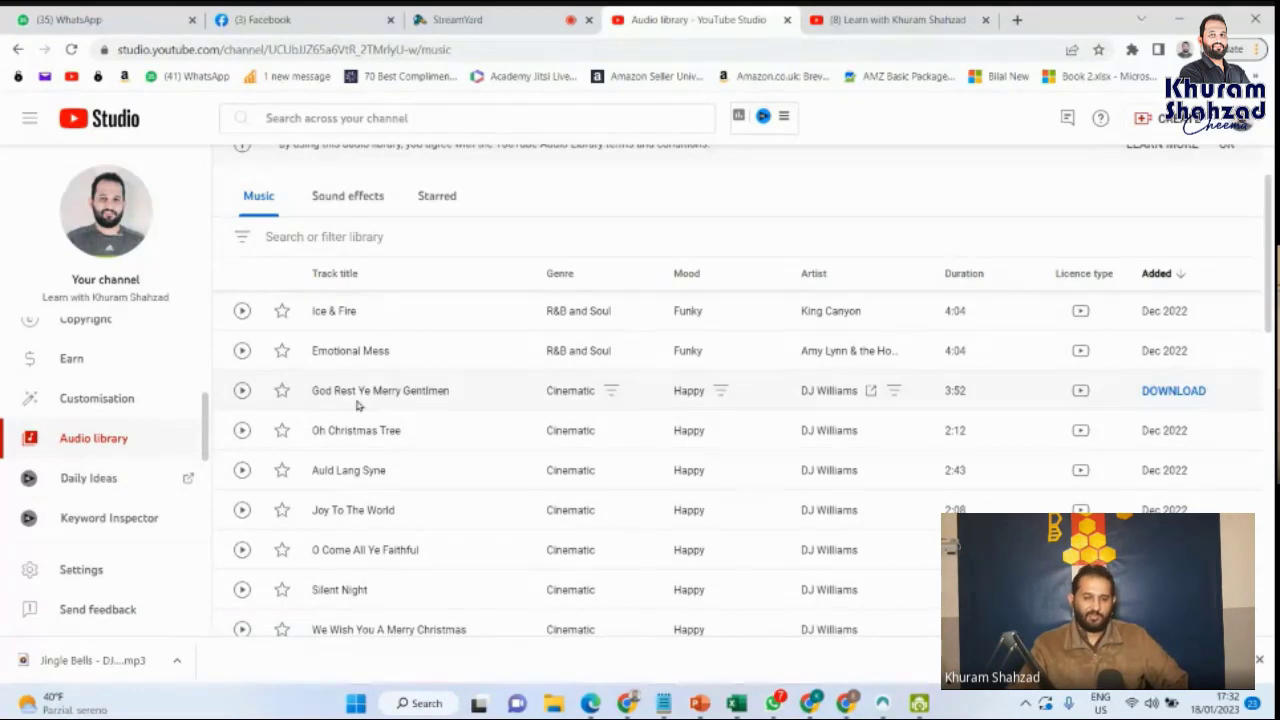
scroll(357, 405, up, 1)
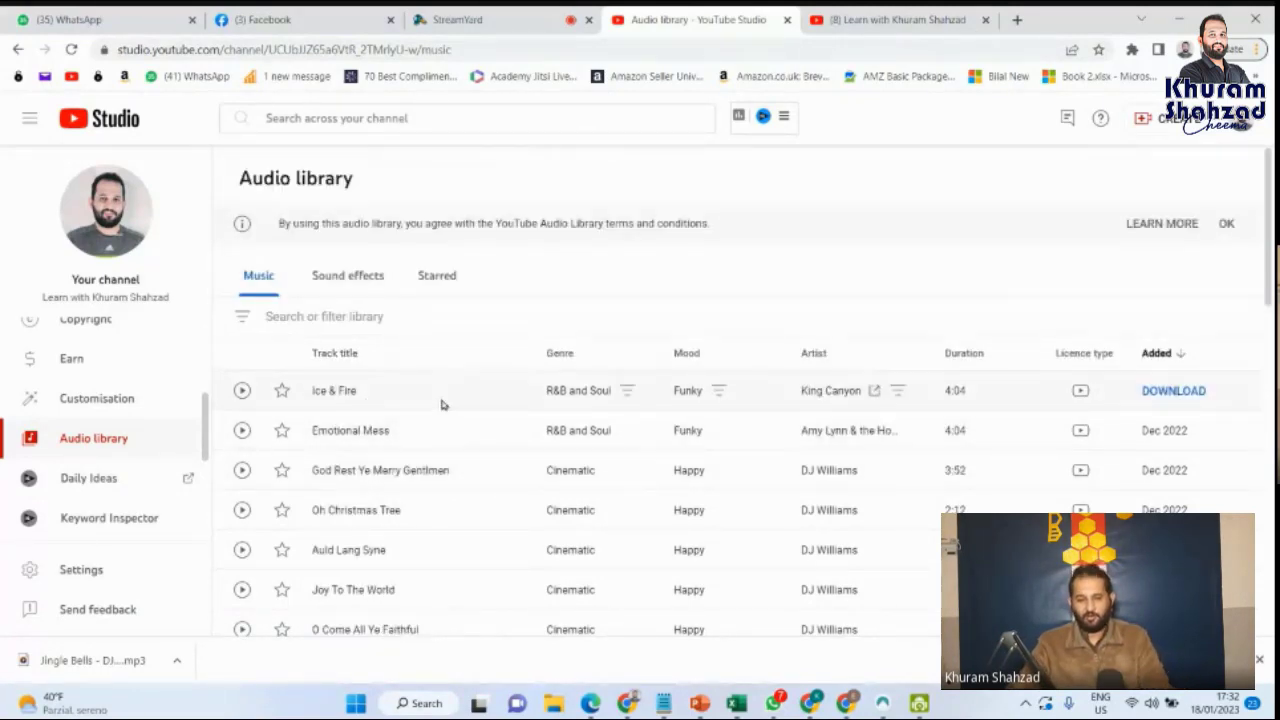
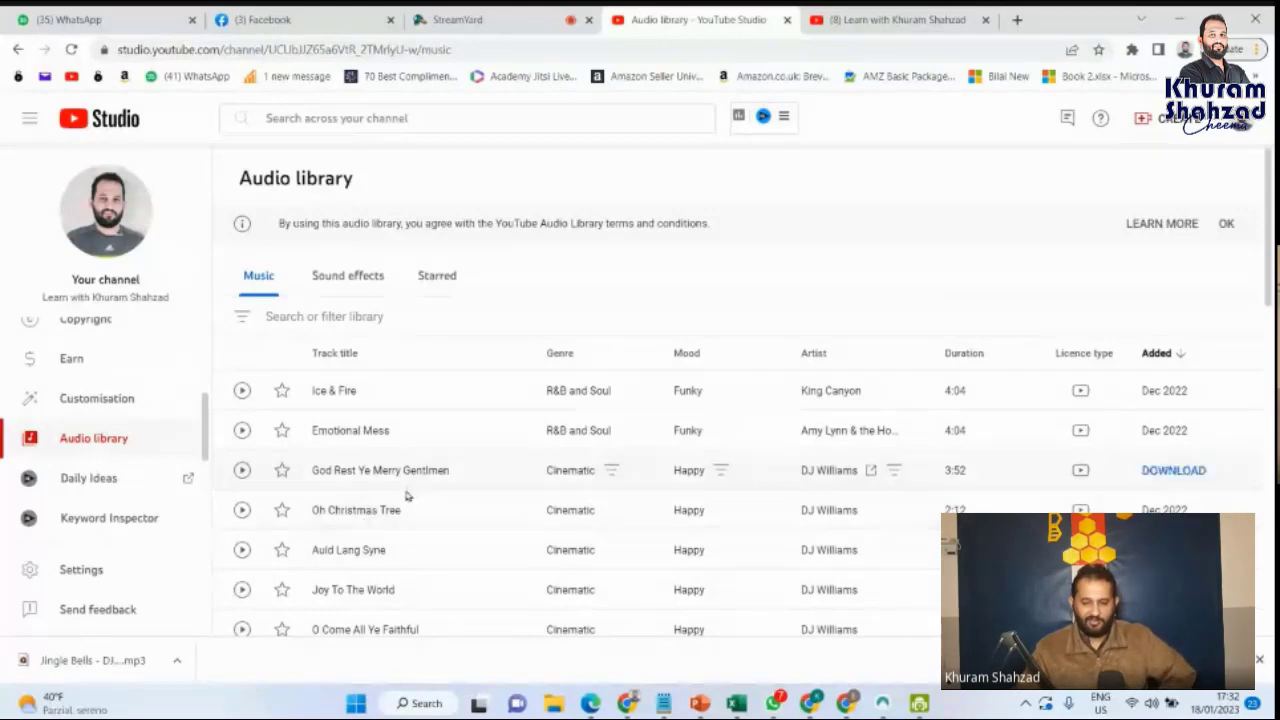
scroll(335, 470, down, 3)
scroll(349, 500, down, 4)
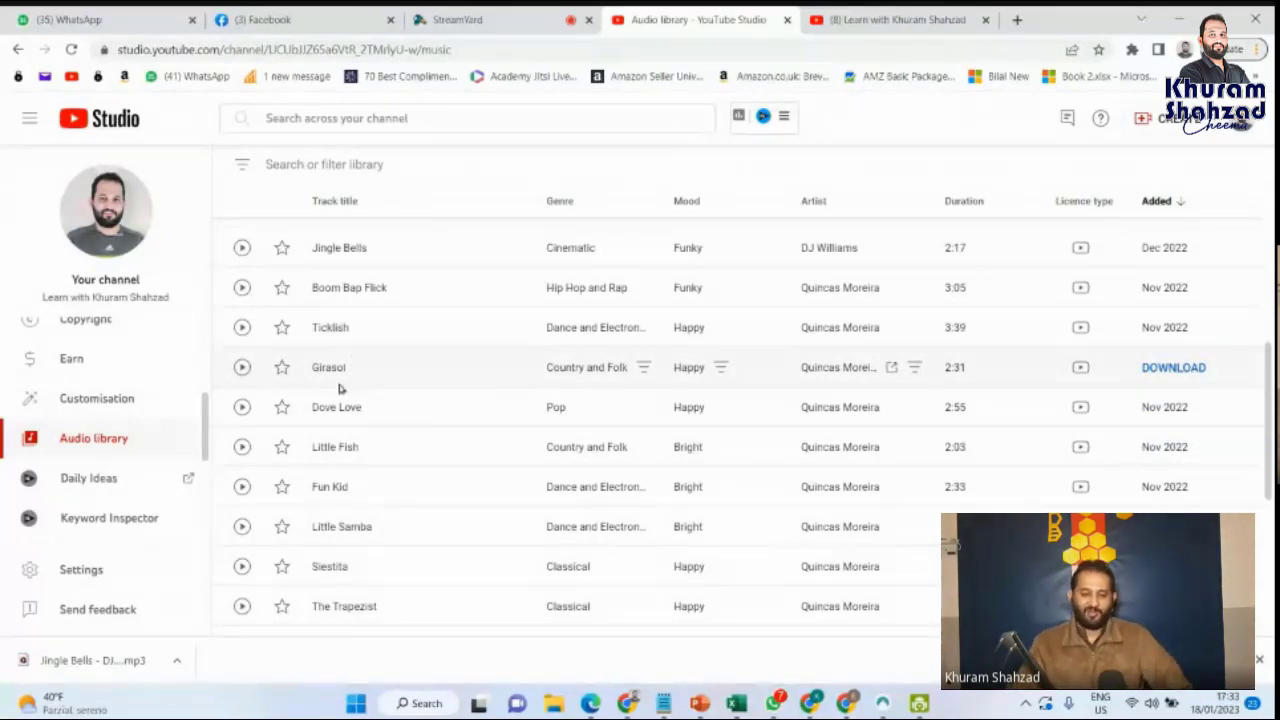
scroll(640, 420, down, 2)
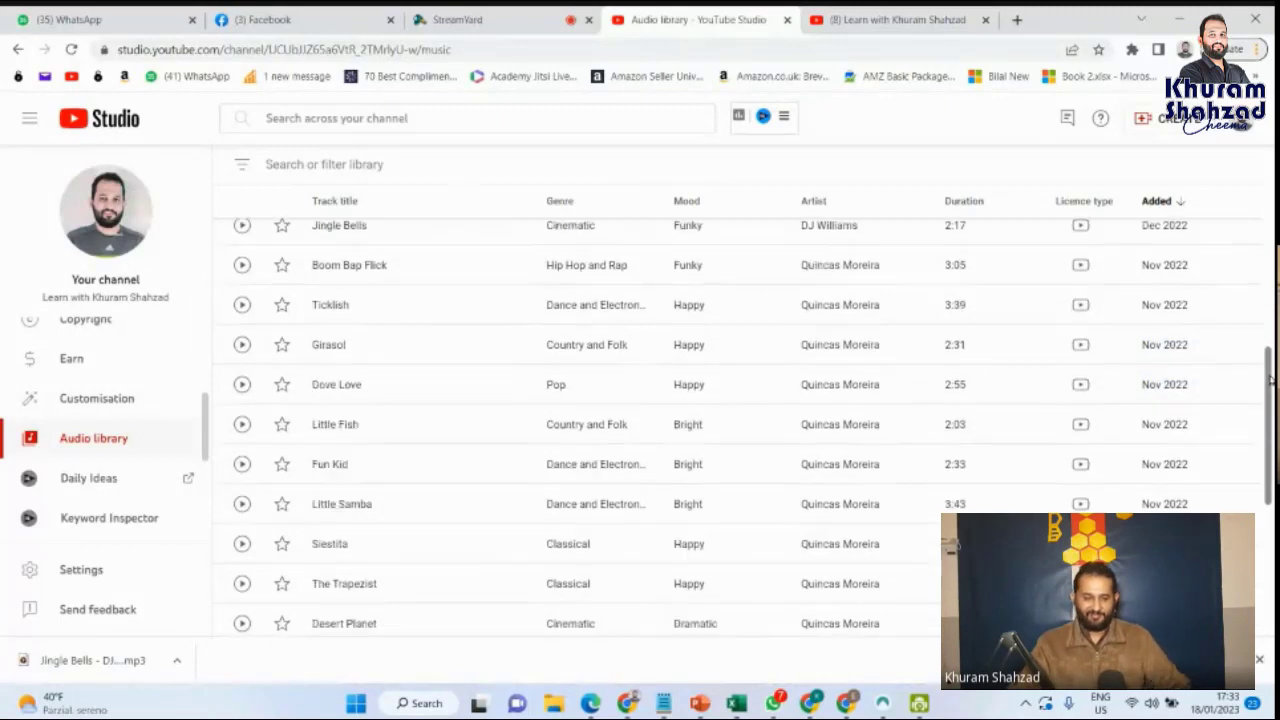
Open vidIQ's Daily Ideas from Studio's navigation and close its page after viewing
scroll(209, 456, down, 2)
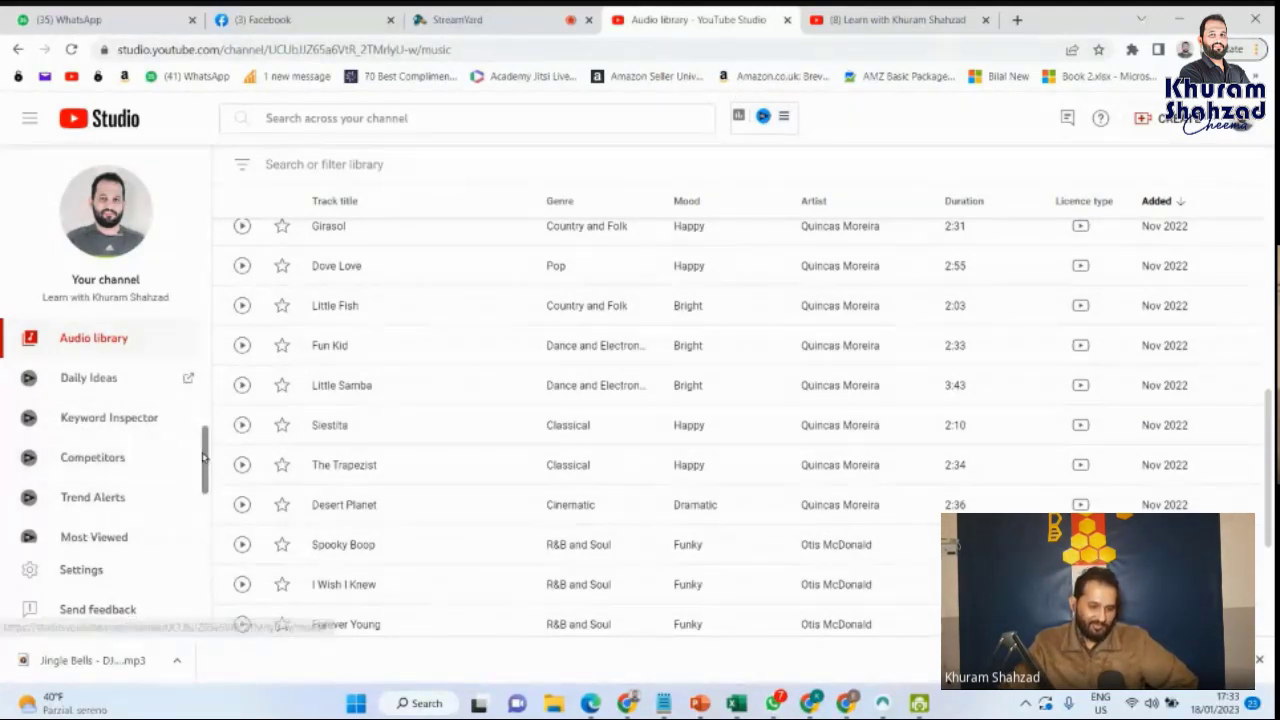
drag(201, 460, 198, 512)
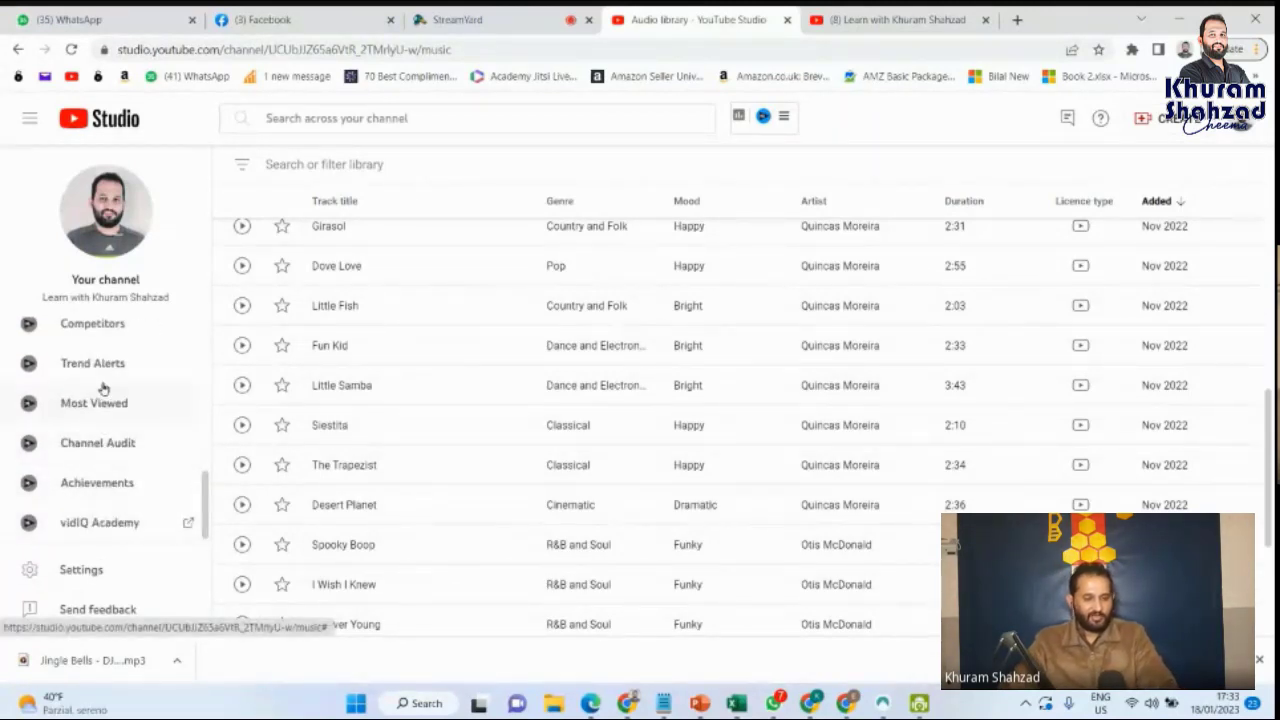
scroll(103, 378, up, 3)
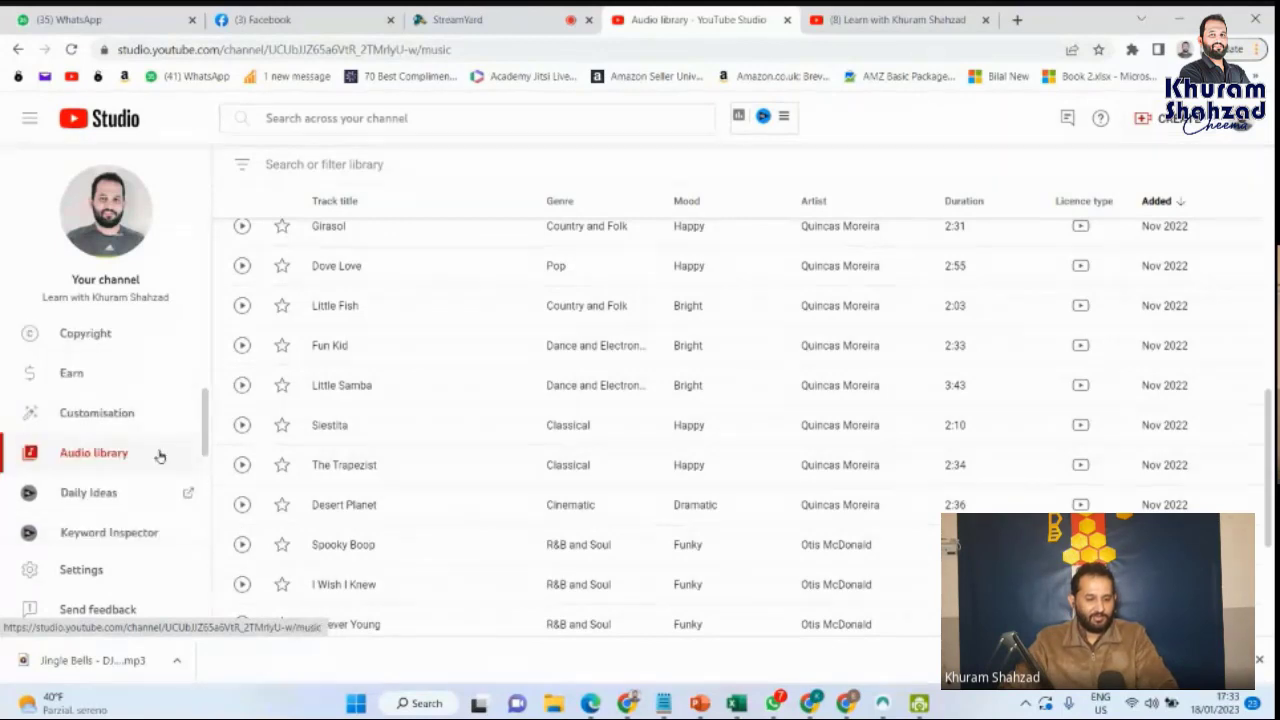
scroll(130, 456, down, 1)
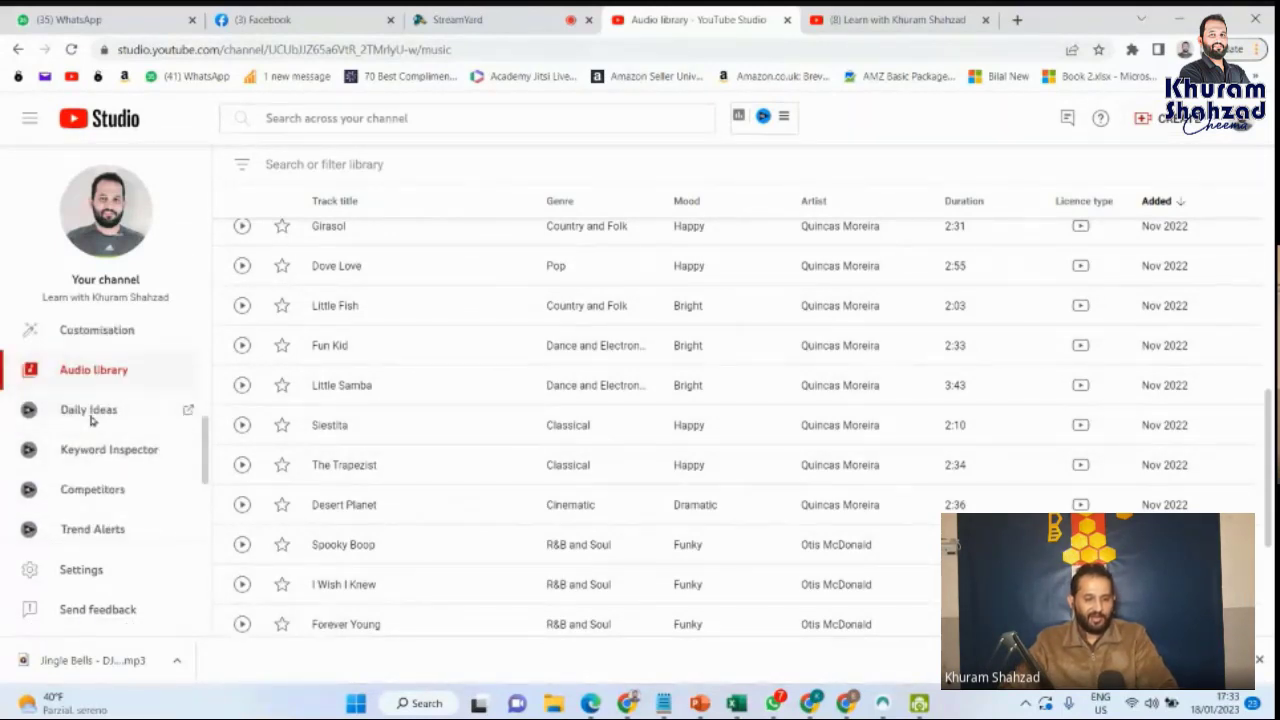
click(90, 419)
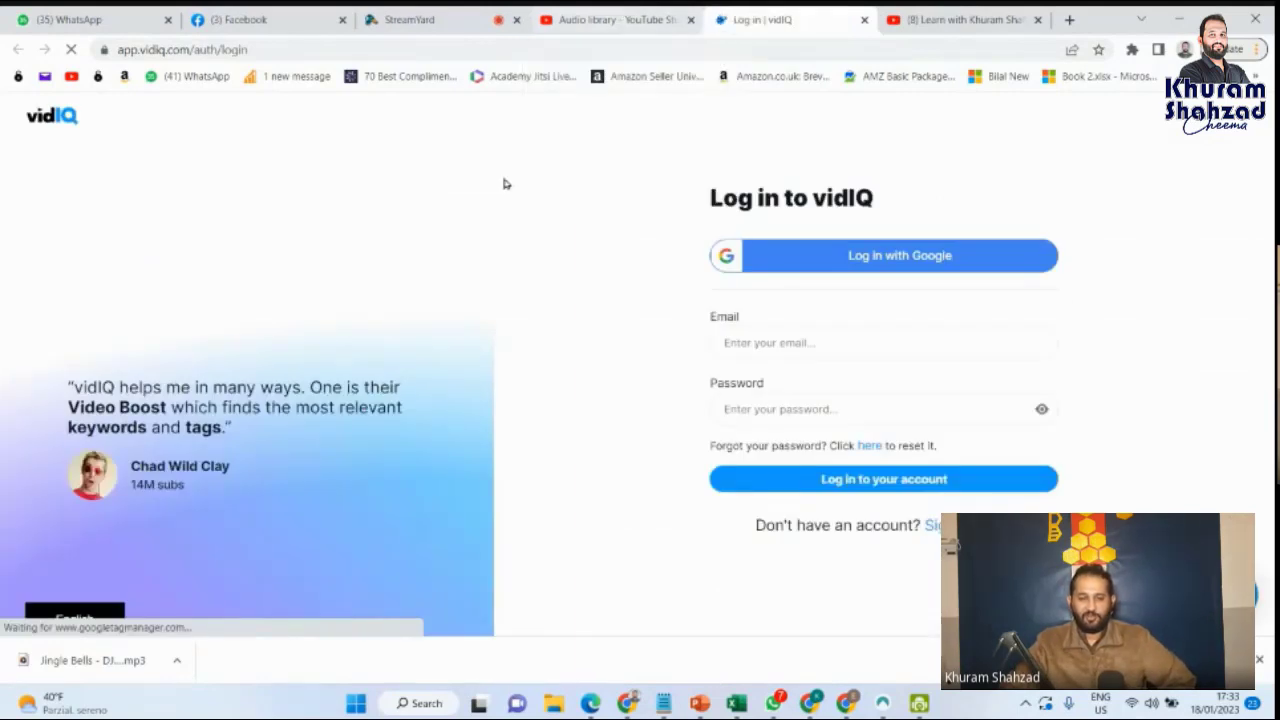
click(866, 21)
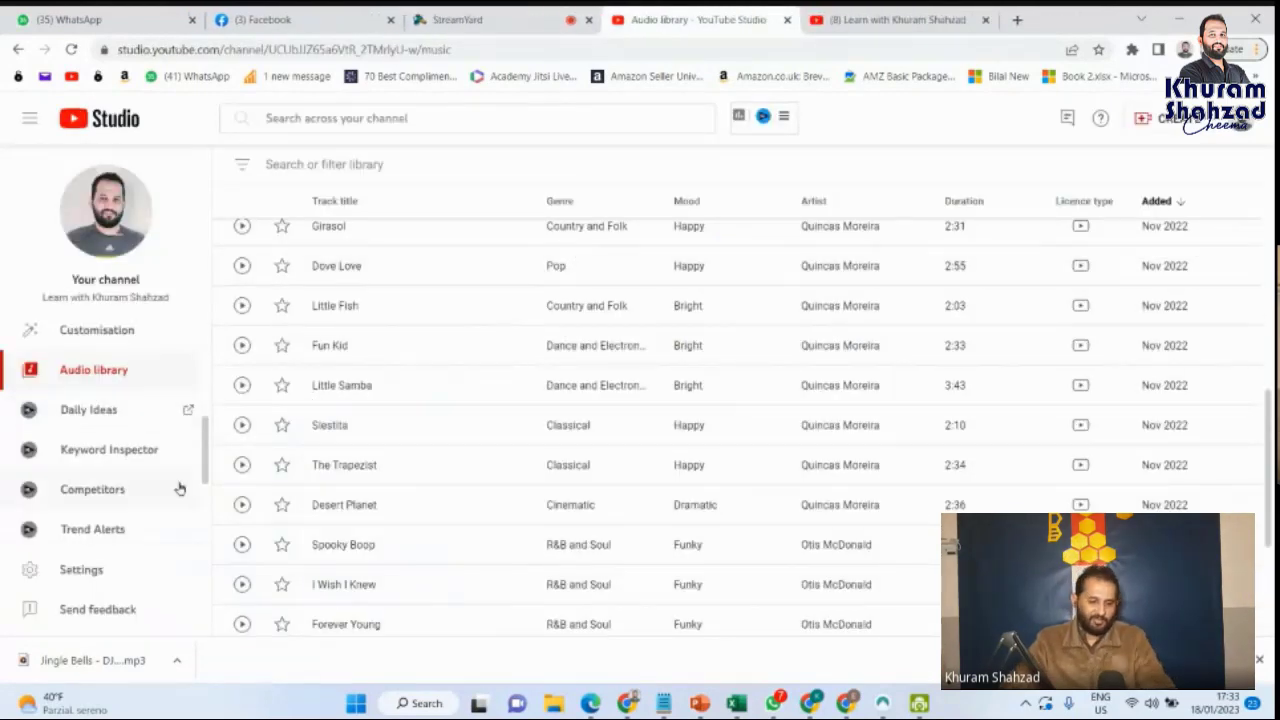
Look through the remaining vidIQ tools in Studio's navigation, from Keyword Inspector to vidIQ Academy
scroll(205, 428, down, 4)
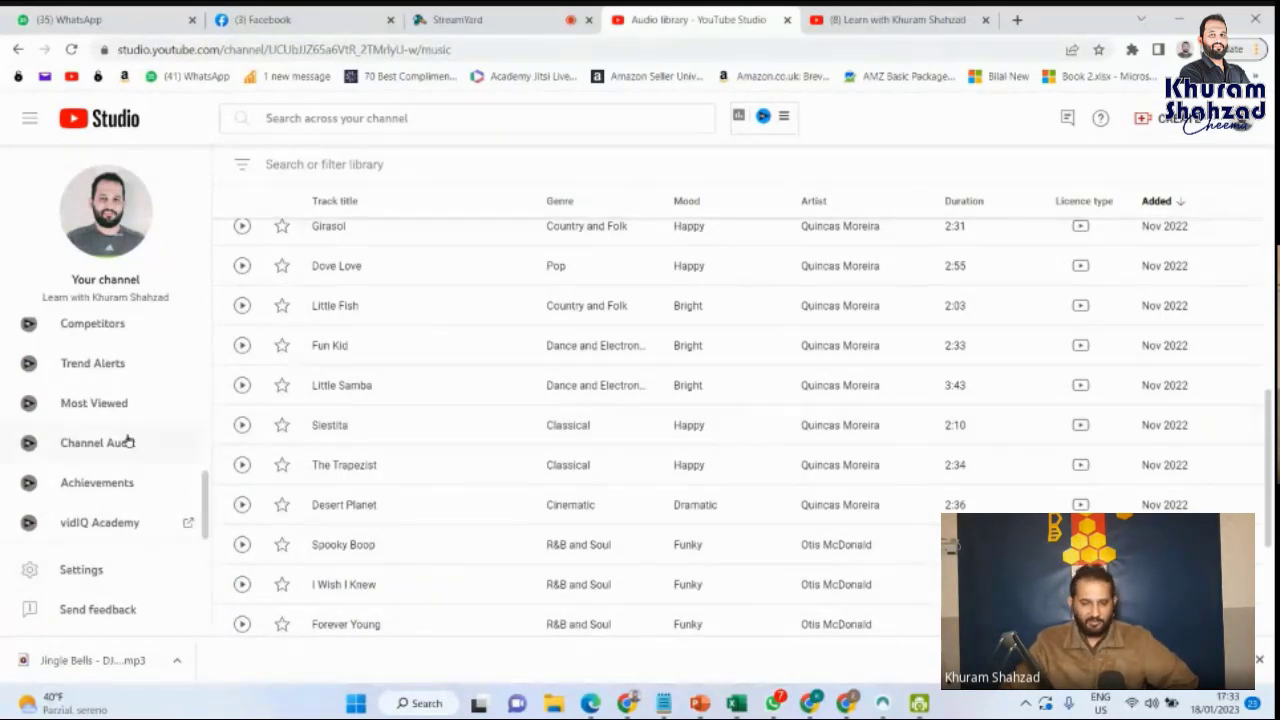
scroll(110, 443, up, 4)
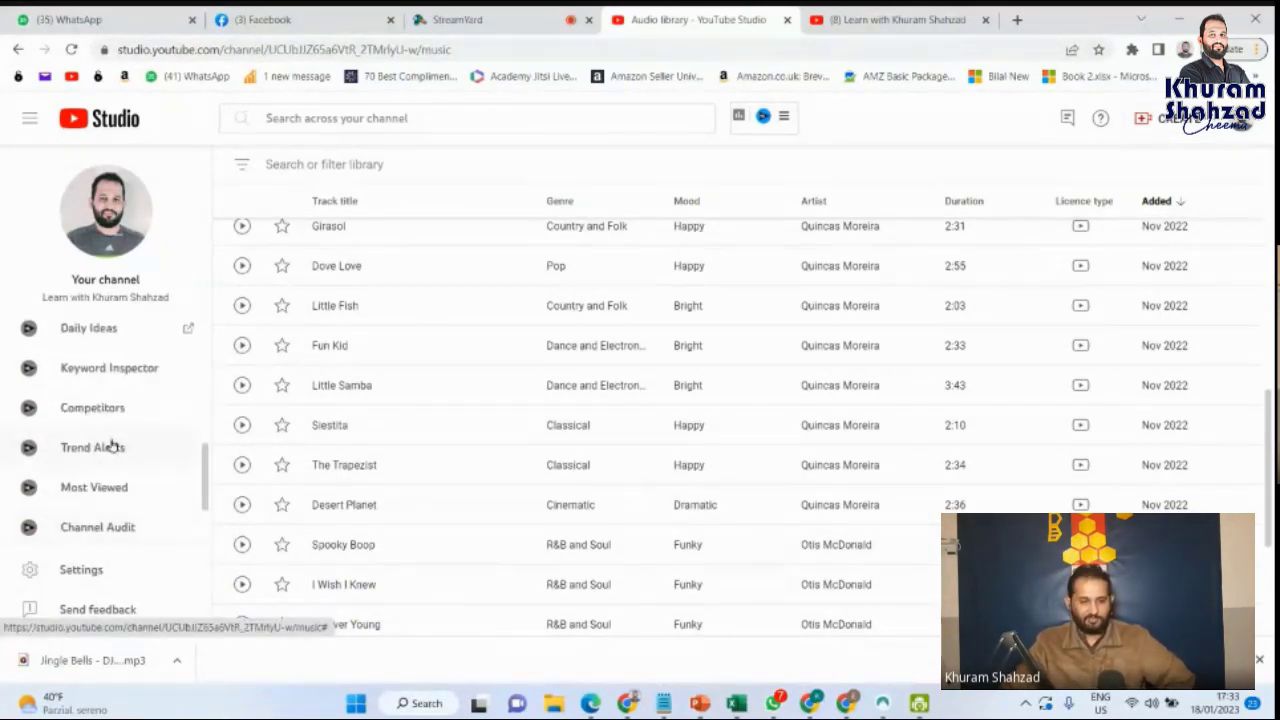
scroll(108, 443, up, 5)
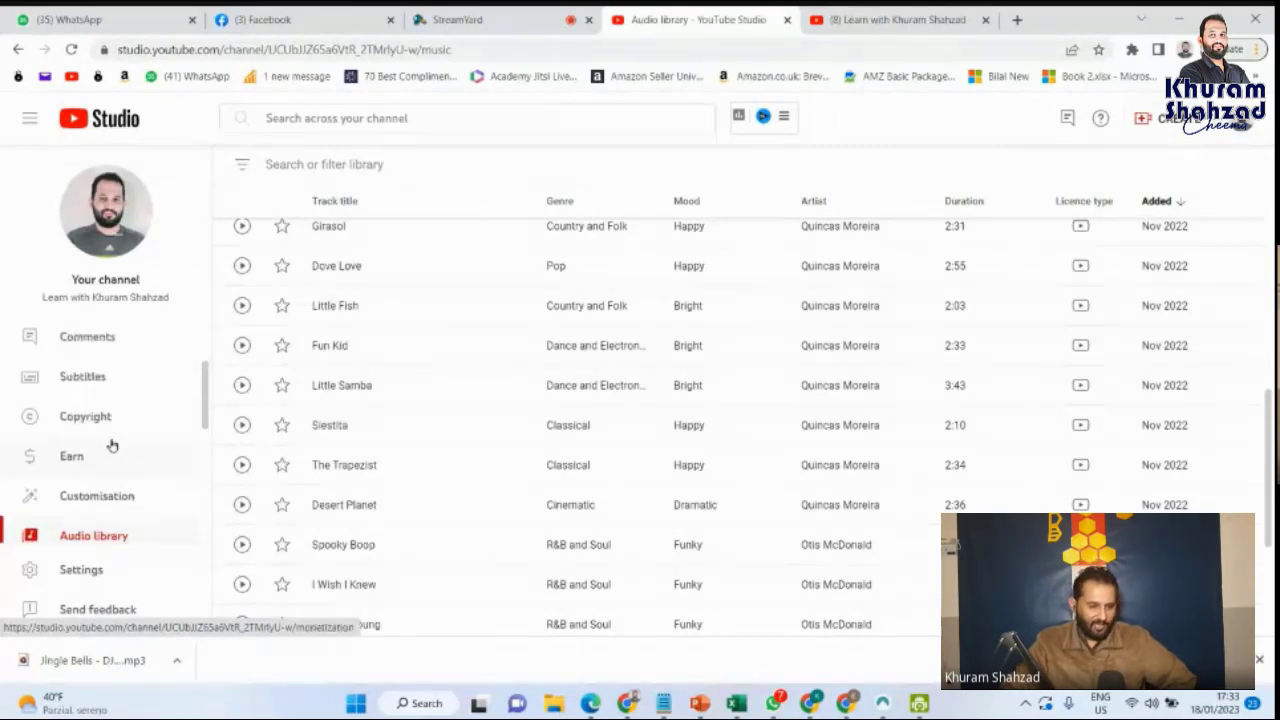
View the channel's account options, such as switching account, signing out and appearance, and dismiss them
click(1246, 120)
click(1244, 122)
click(1244, 122)
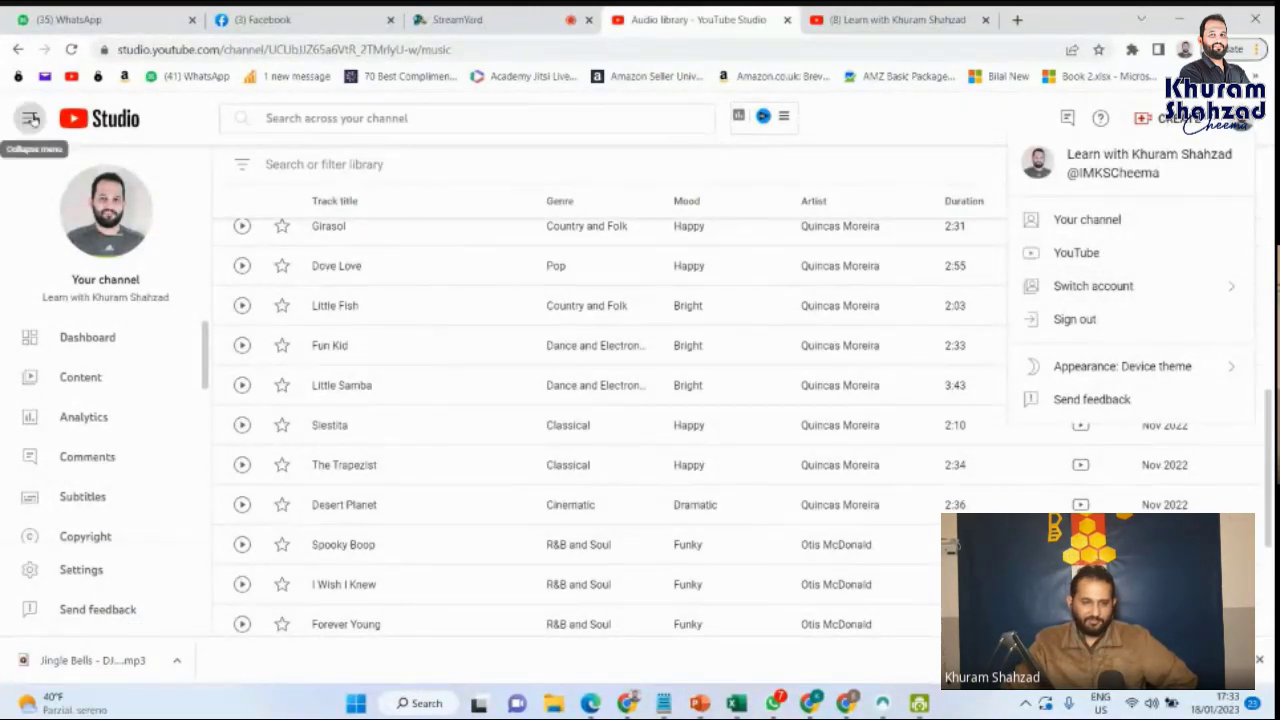
click(31, 119)
click(30, 118)
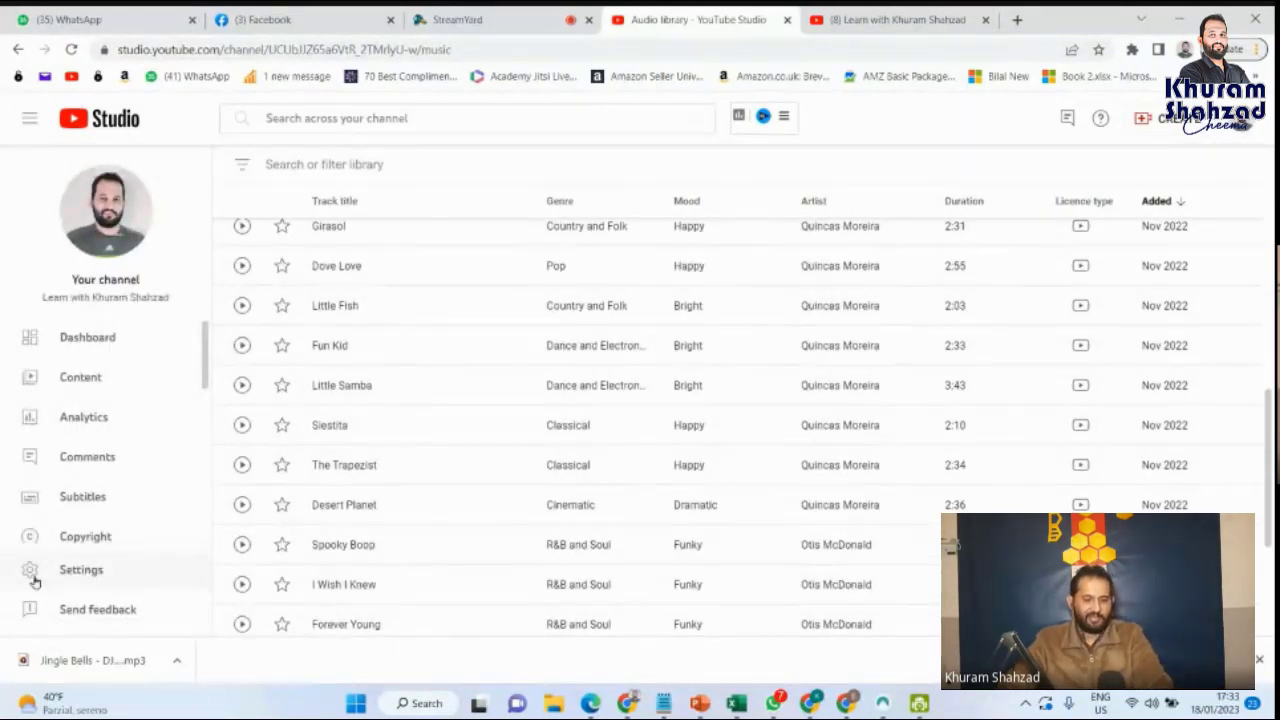
Open Studio's settings and review the default currency and the channel's Basic info, Advanced settings and Feature eligibility
click(94, 571)
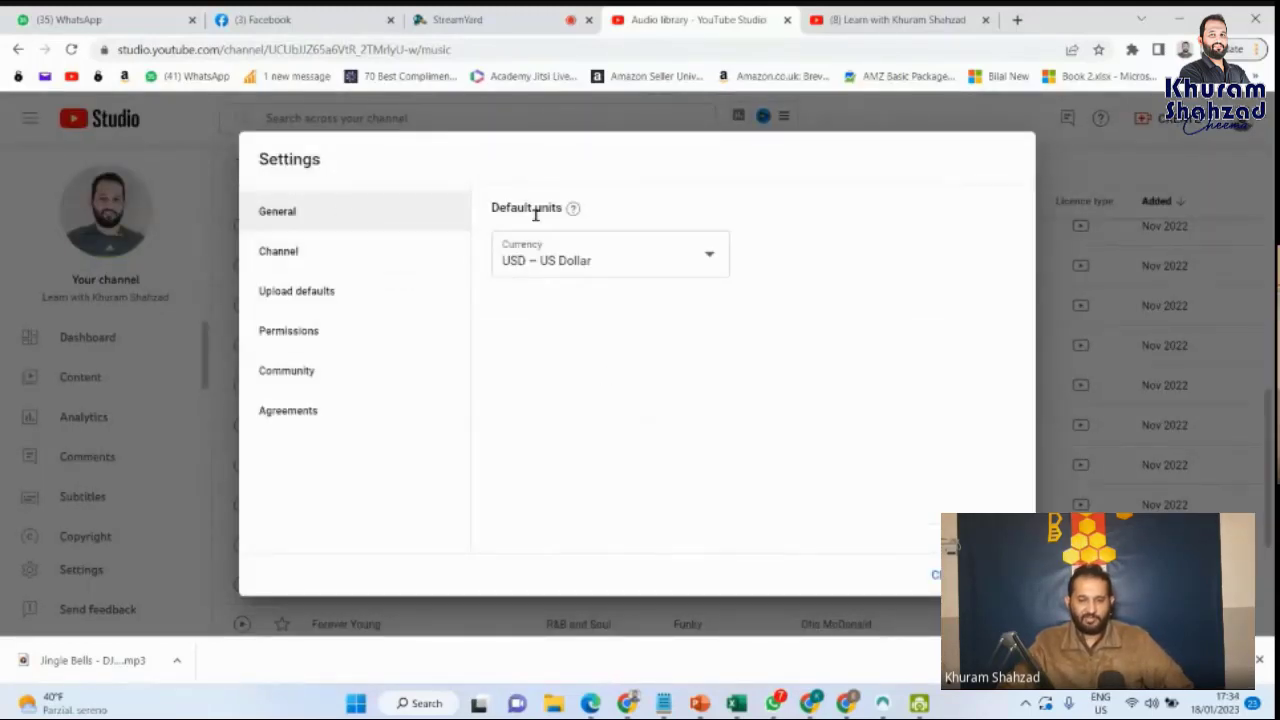
click(282, 251)
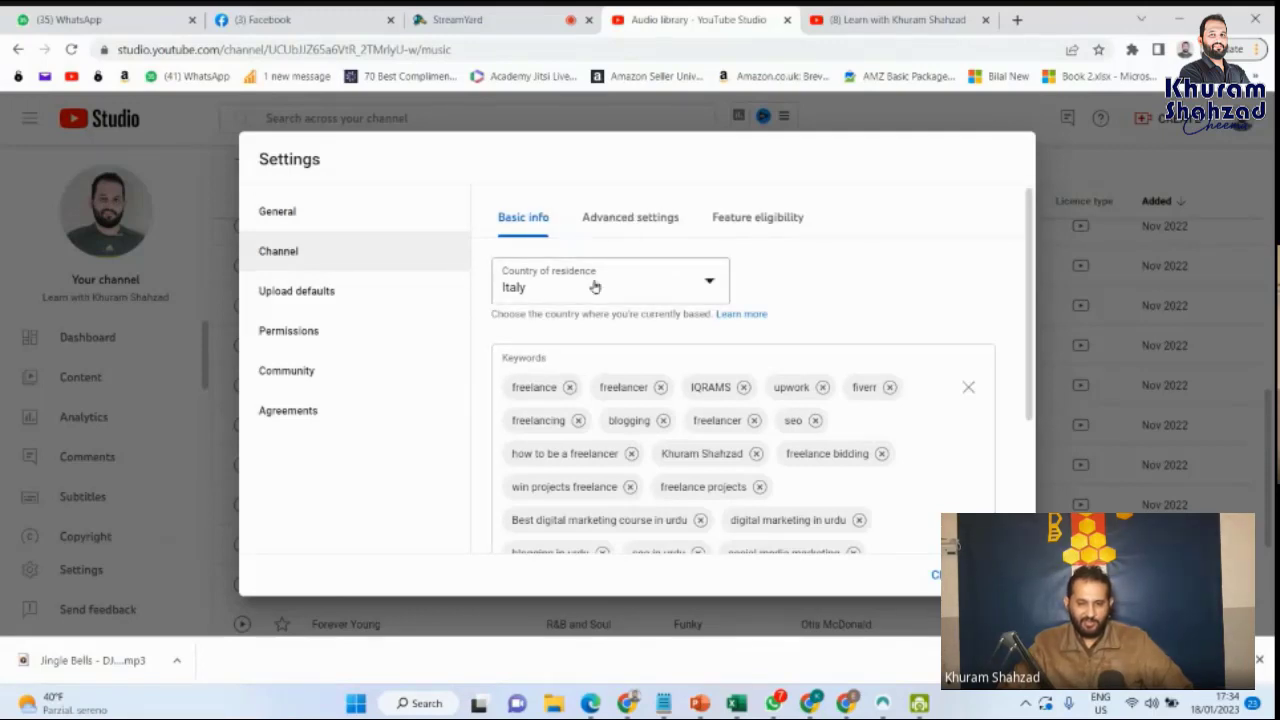
click(655, 218)
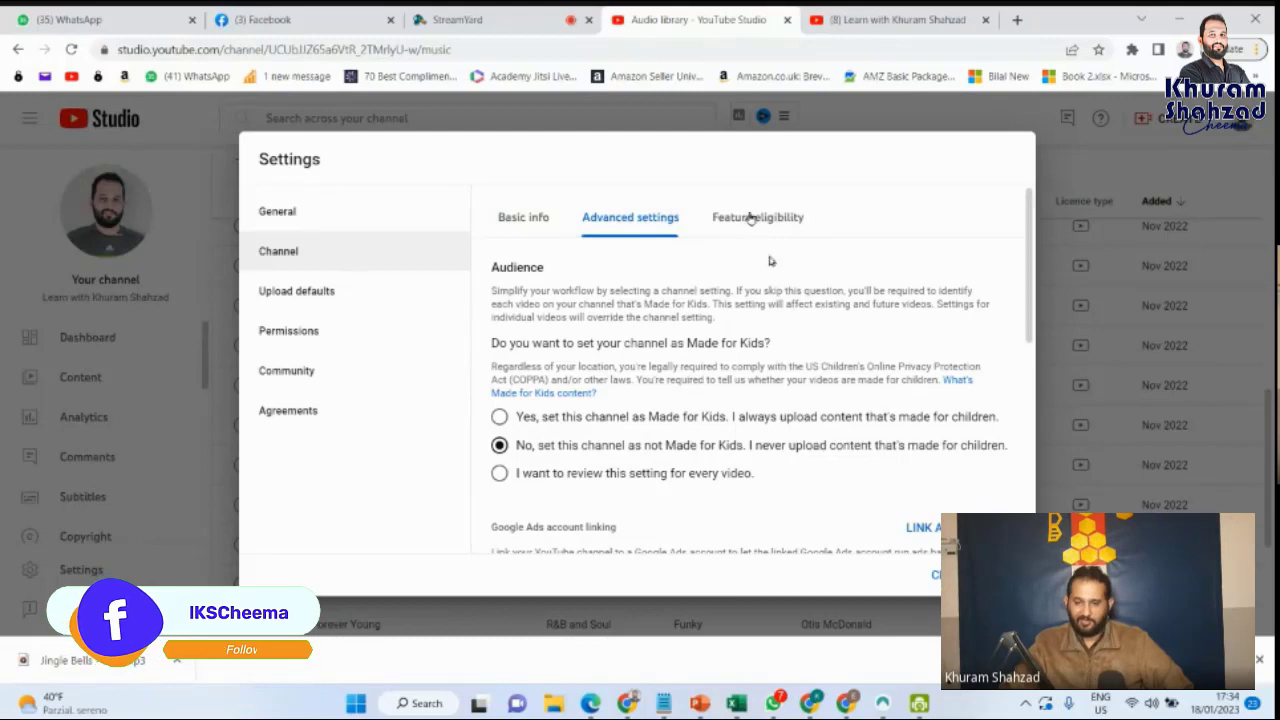
click(748, 220)
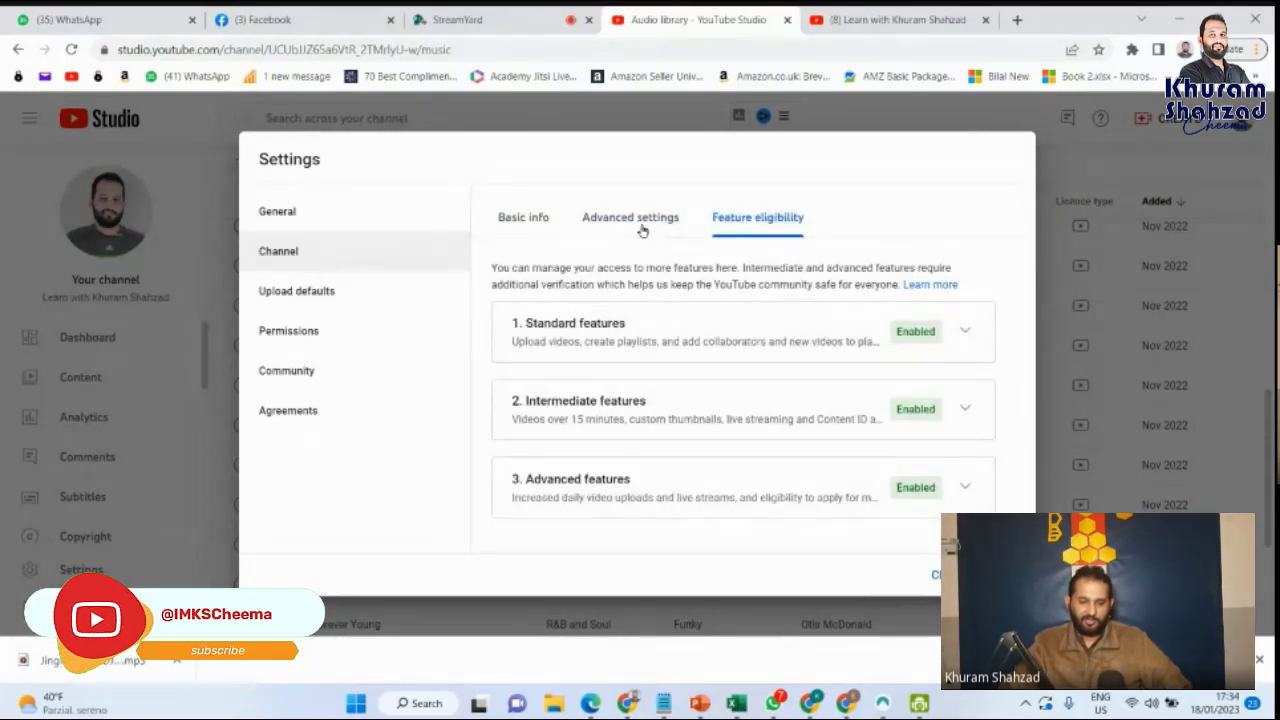
Review the Basic info and Advanced settings of the upload defaults in the channel settings
click(313, 299)
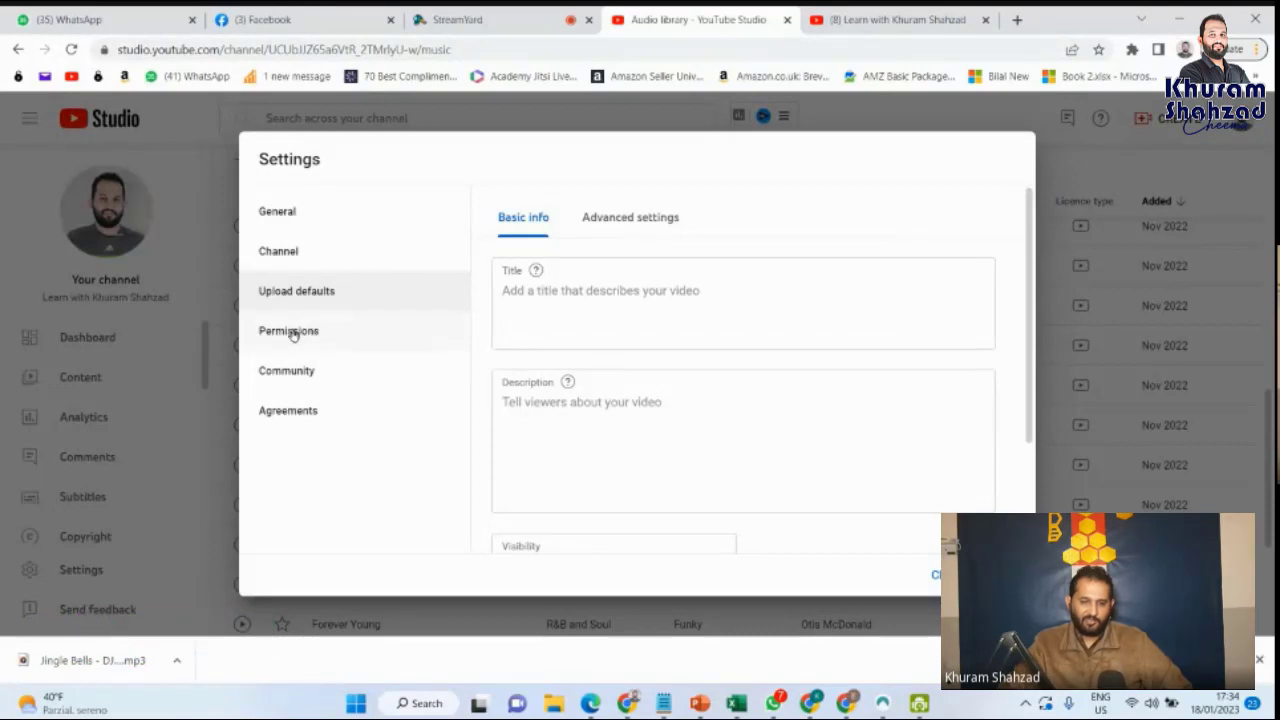
click(631, 219)
click(519, 226)
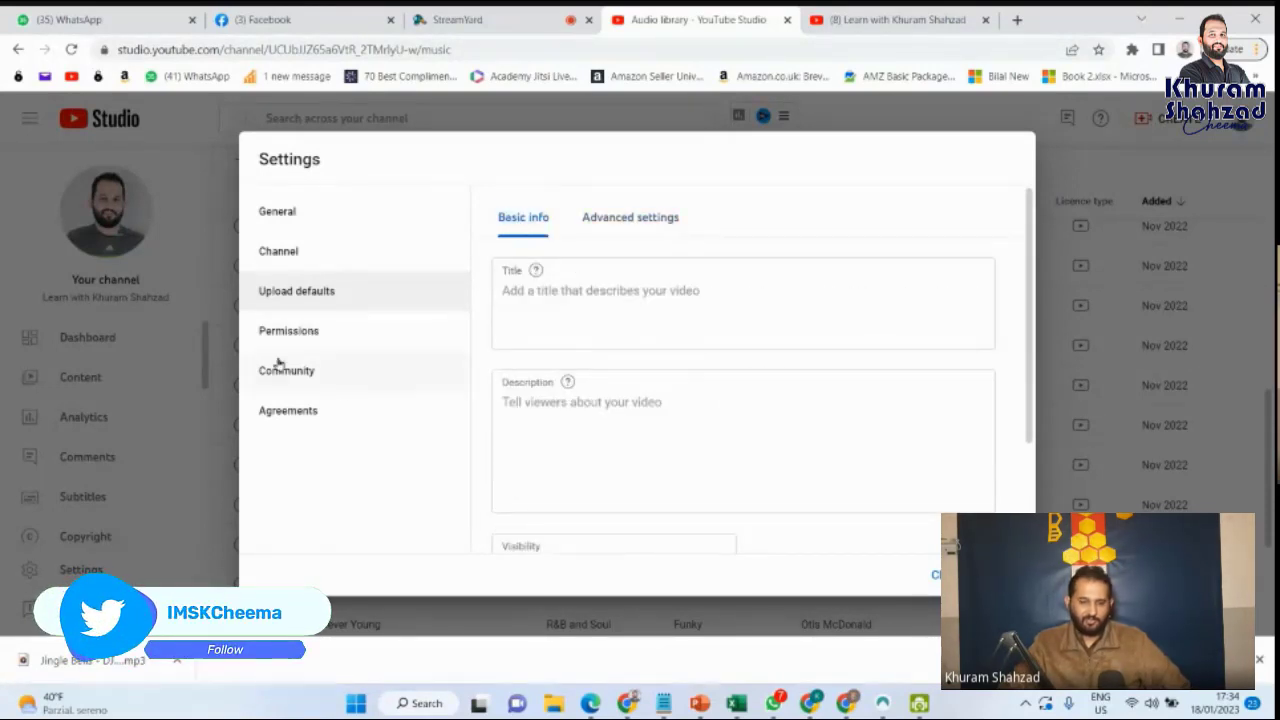
View the channel's permissions and the invitation form with its access level choices, leaving without inviting anyone
click(288, 331)
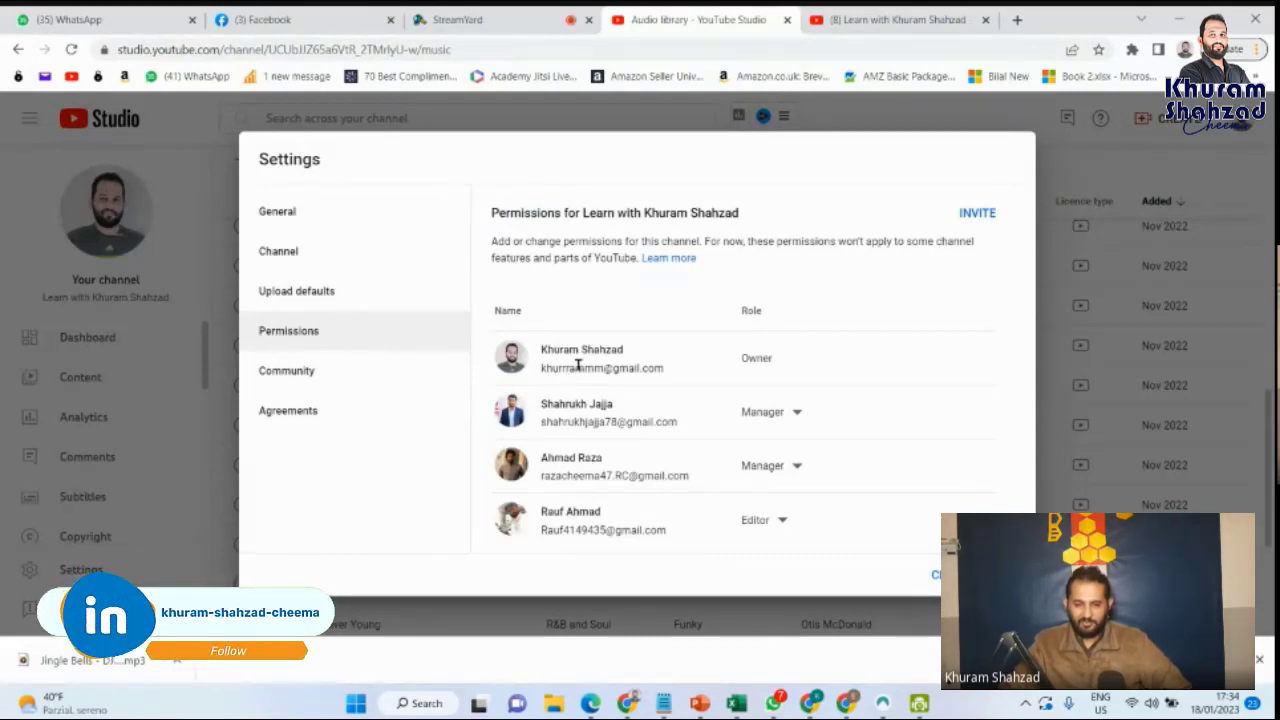
click(974, 215)
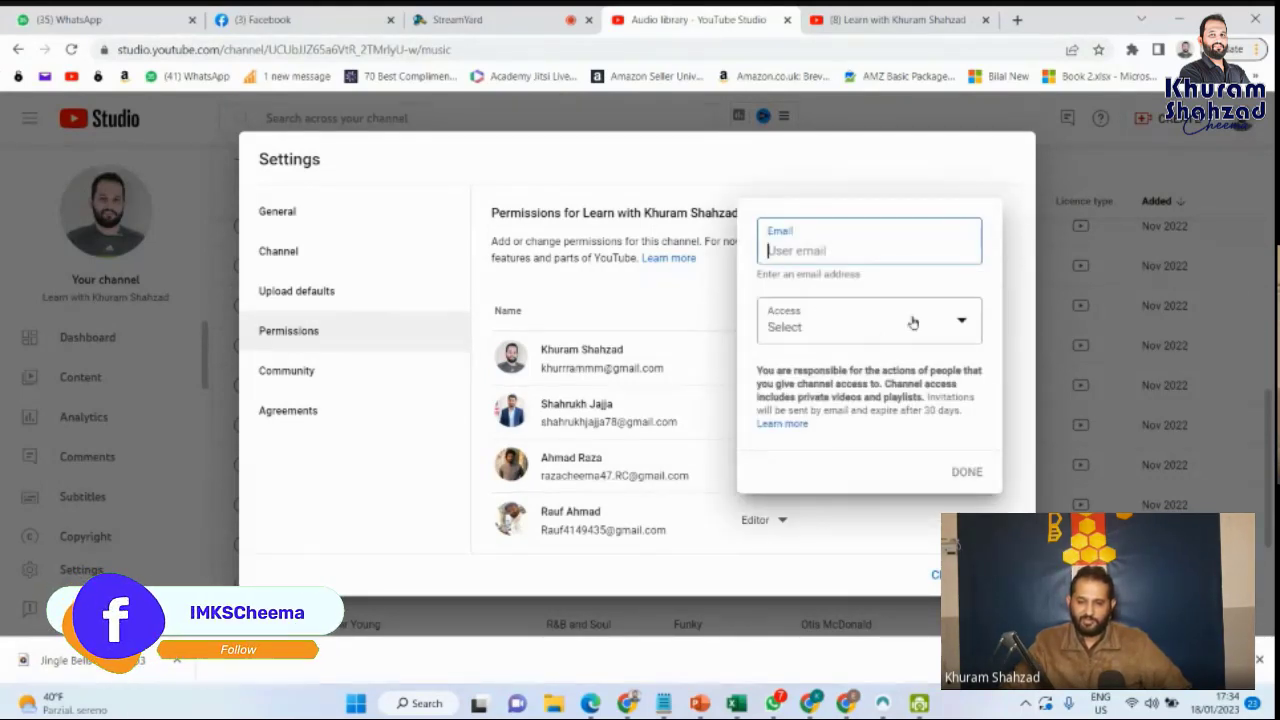
click(913, 322)
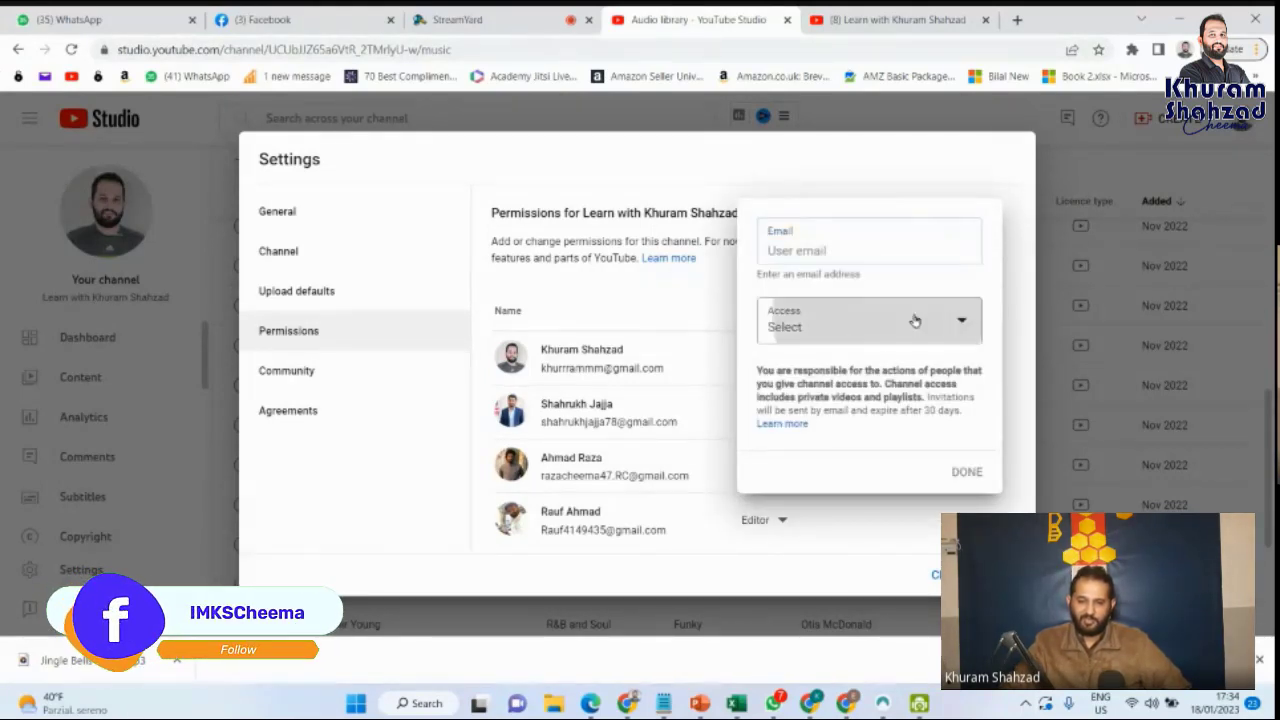
click(620, 286)
click(291, 378)
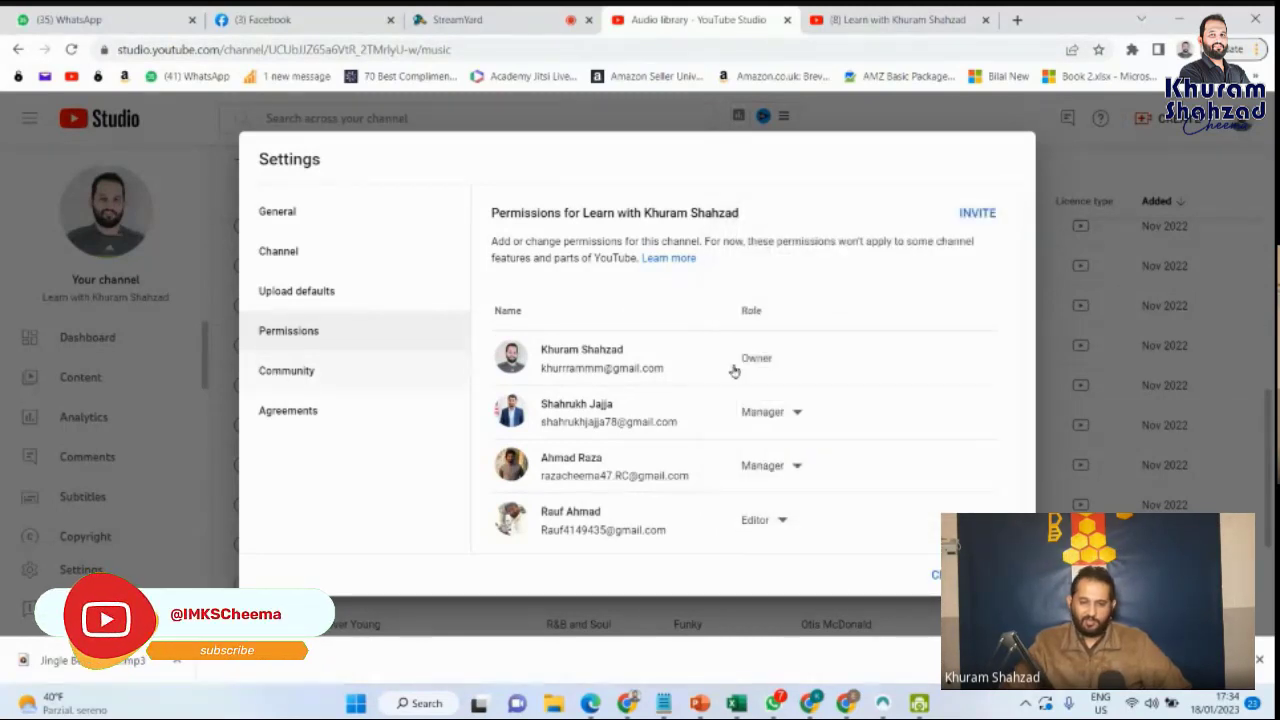
Review the channel's Community and Agreements settings and close the settings dialog
click(346, 376)
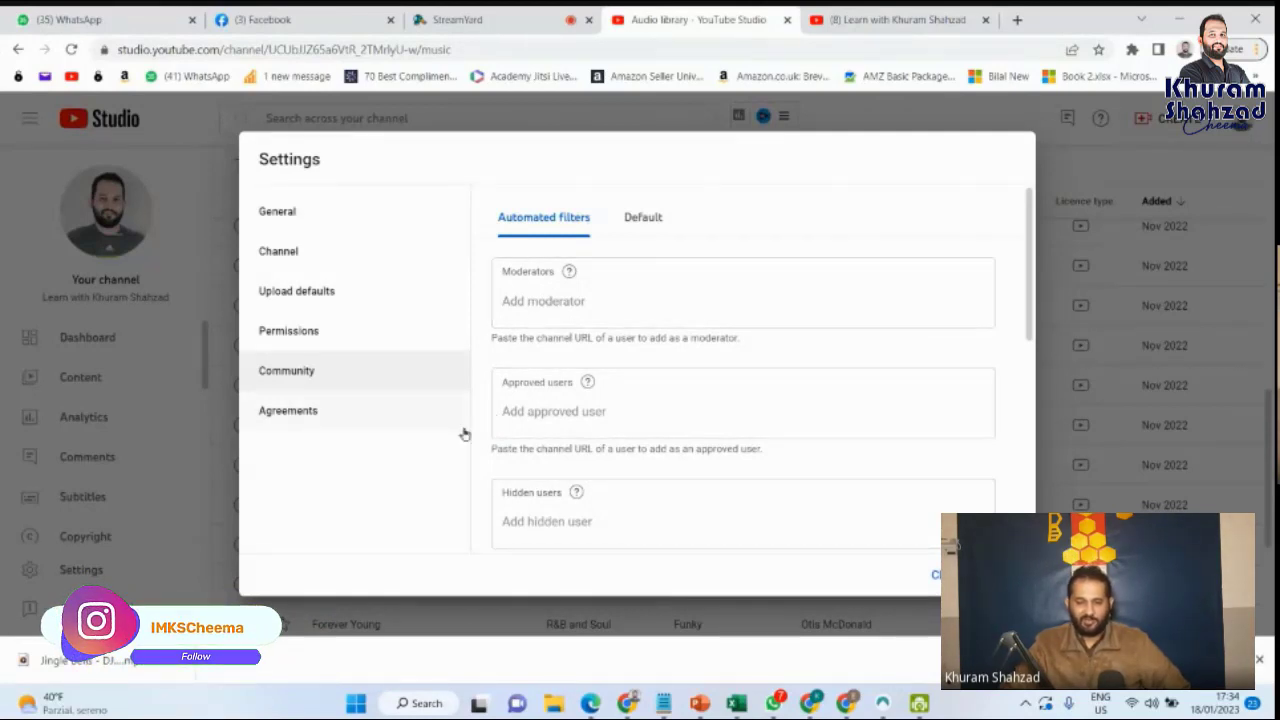
click(305, 412)
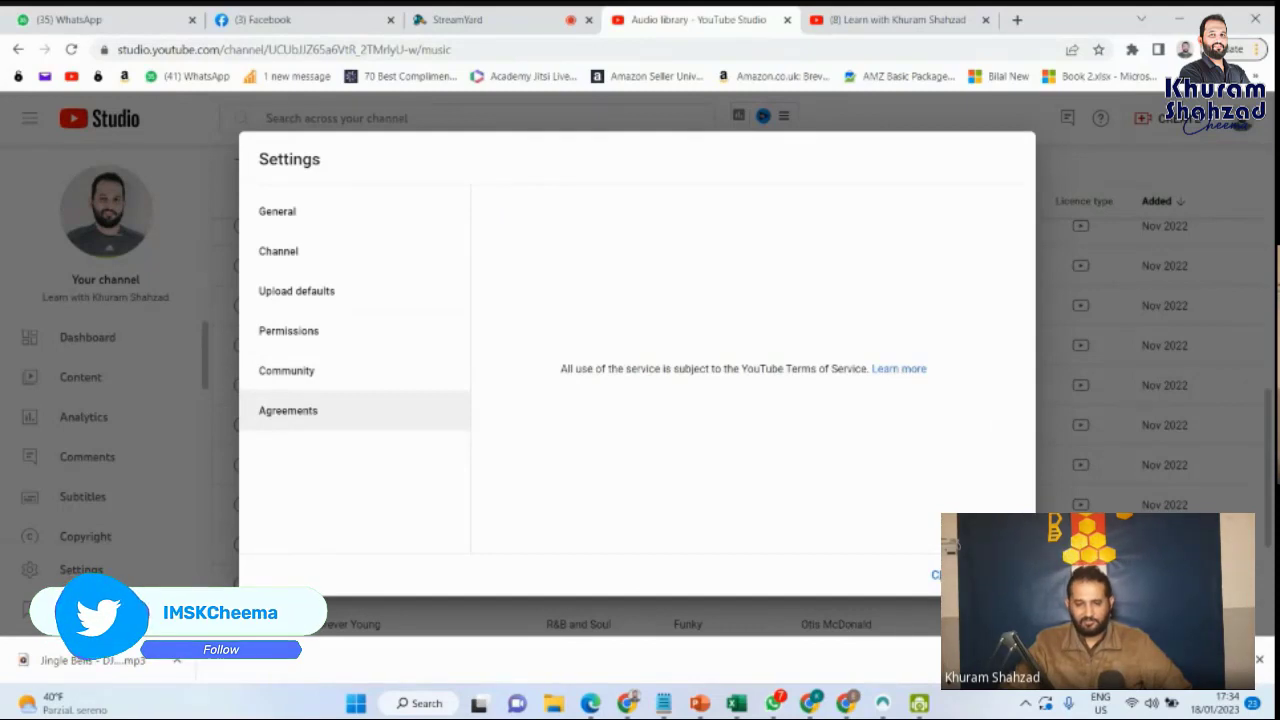
click(936, 574)
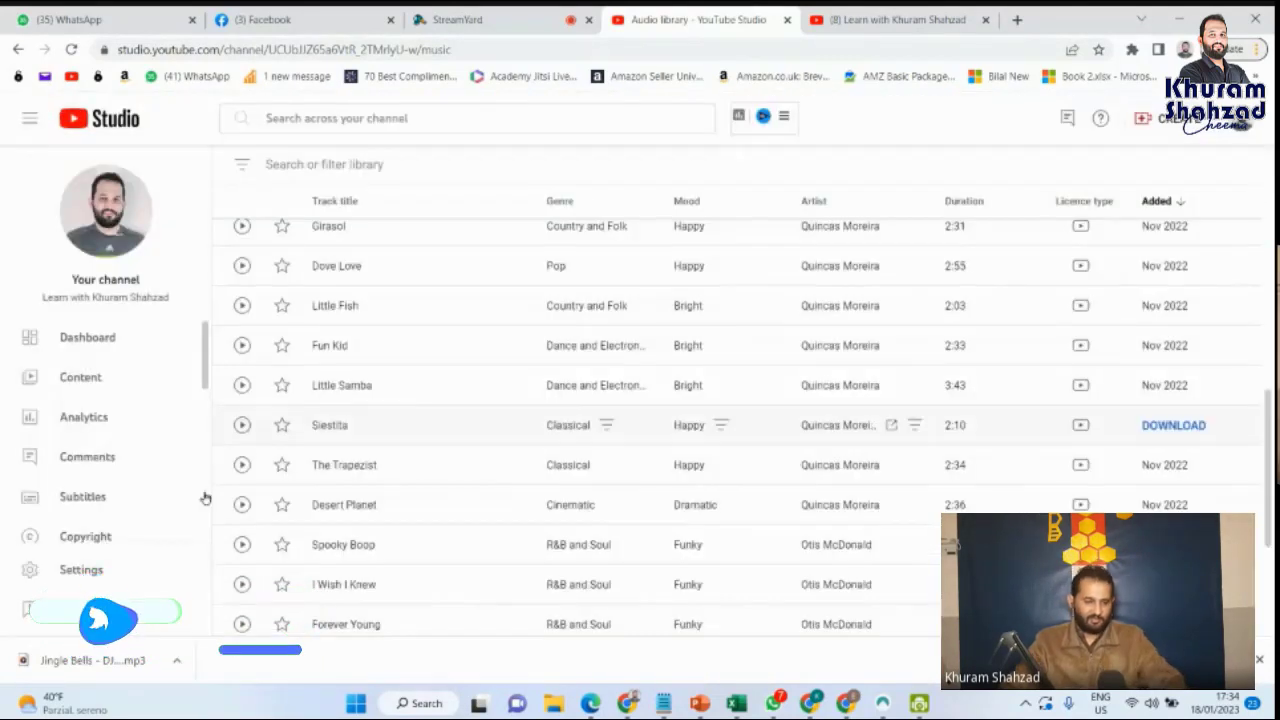
Go from the audio library to the account's own public channel page
scroll(175, 525, down, 2)
scroll(172, 531, down, 3)
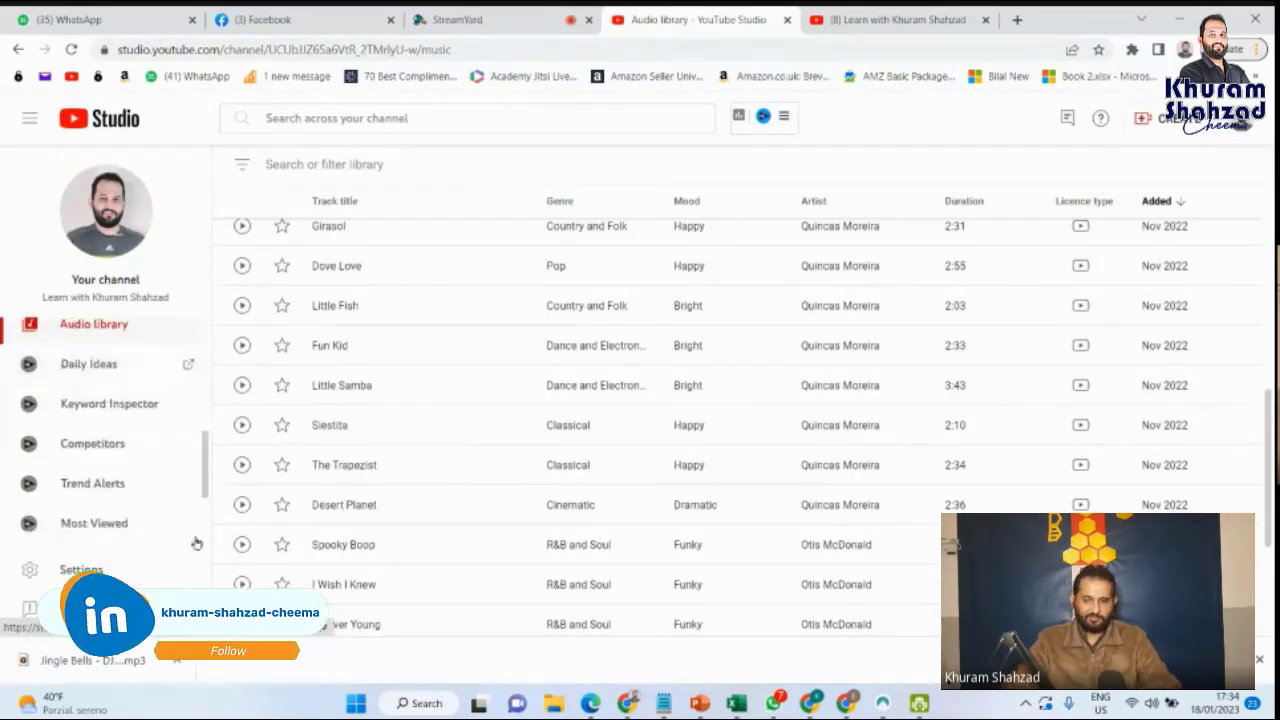
scroll(172, 531, up, 2)
click(1252, 125)
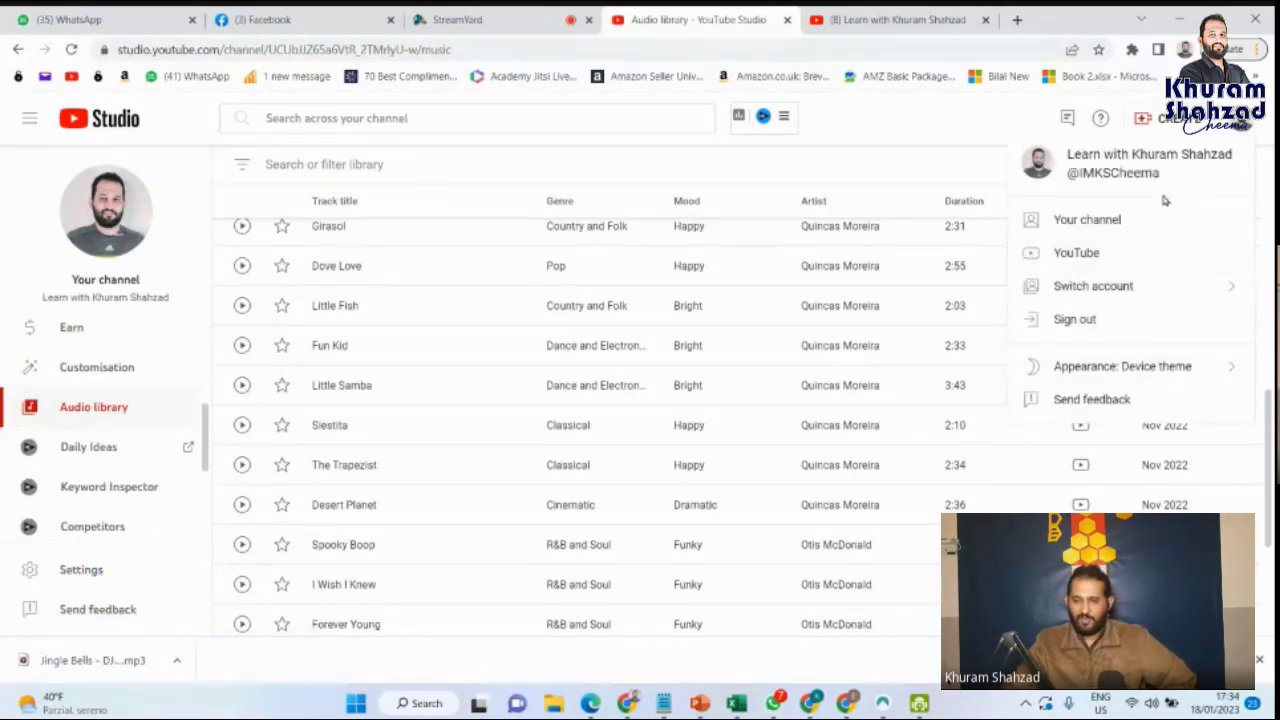
click(1085, 220)
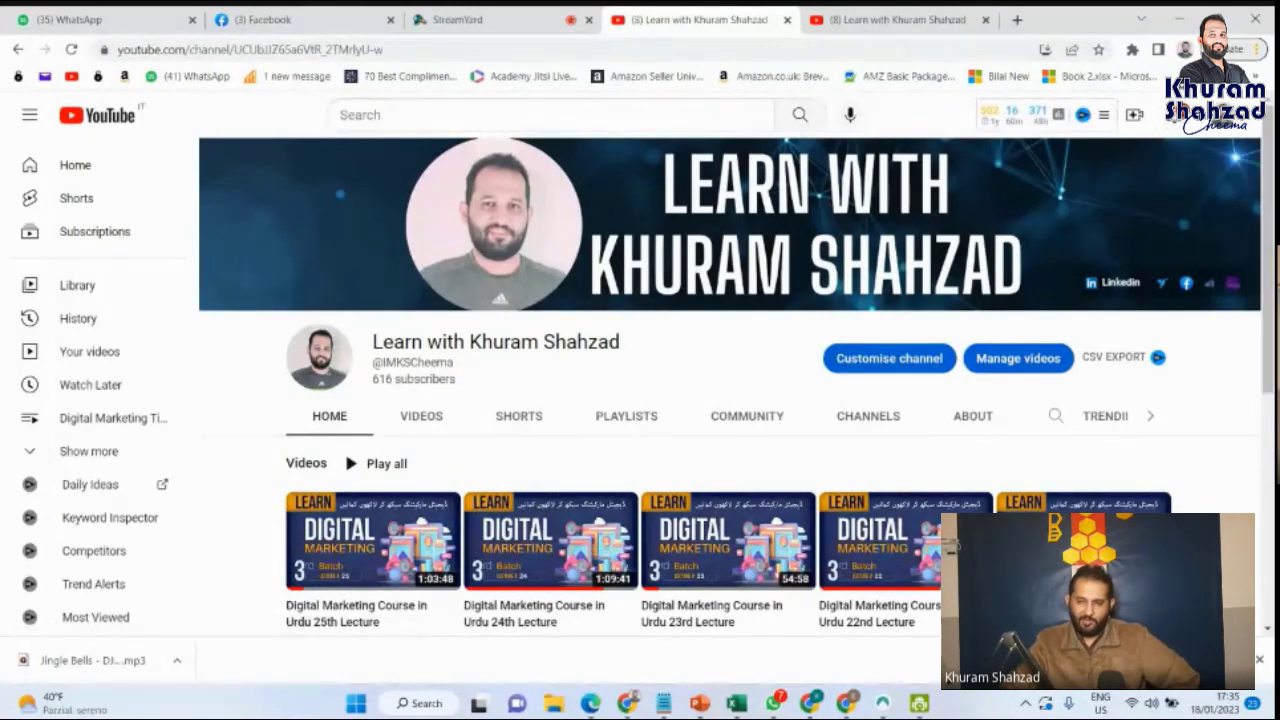
Open the Go live streaming page from the channel page and view its stream key and URL settings
click(1174, 114)
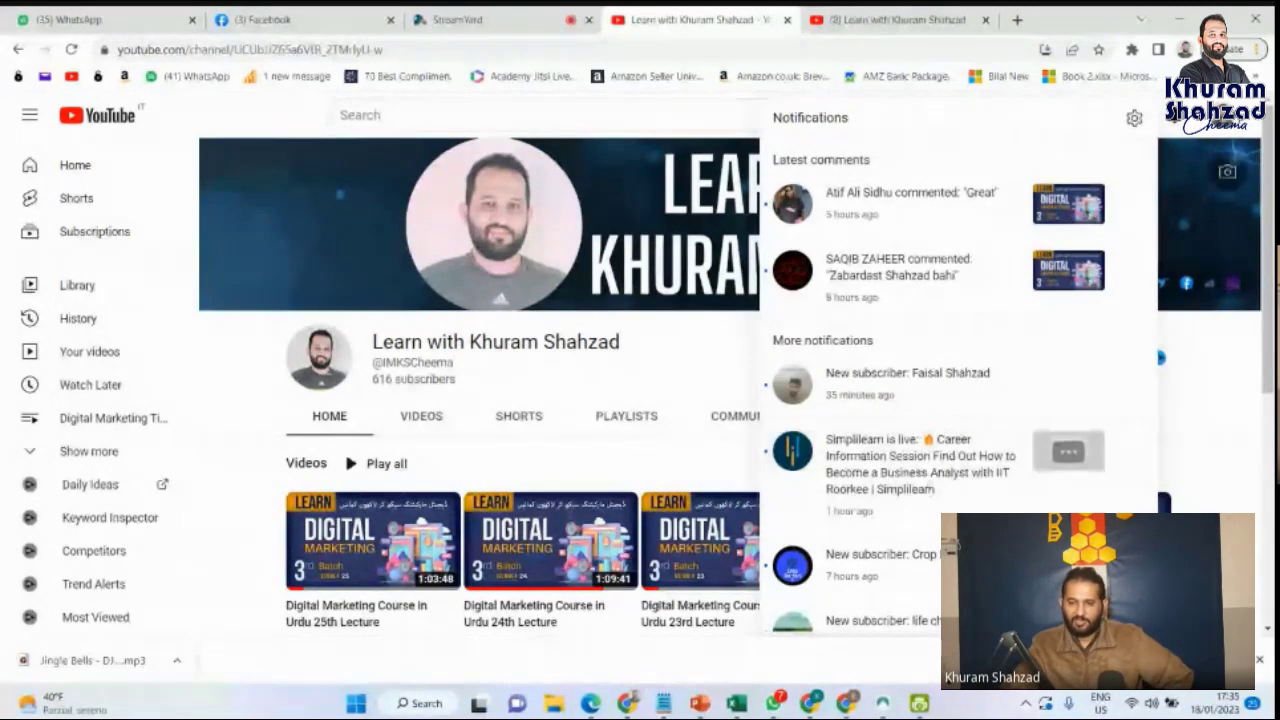
click(1174, 116)
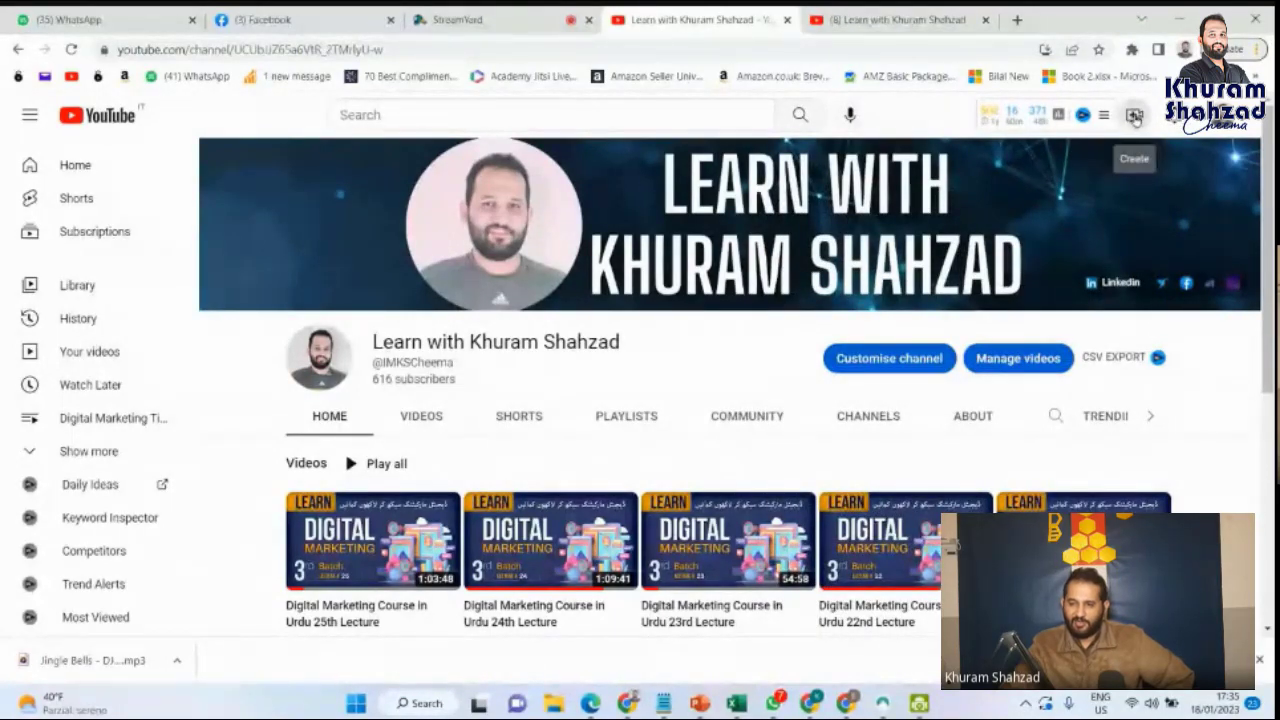
click(1134, 116)
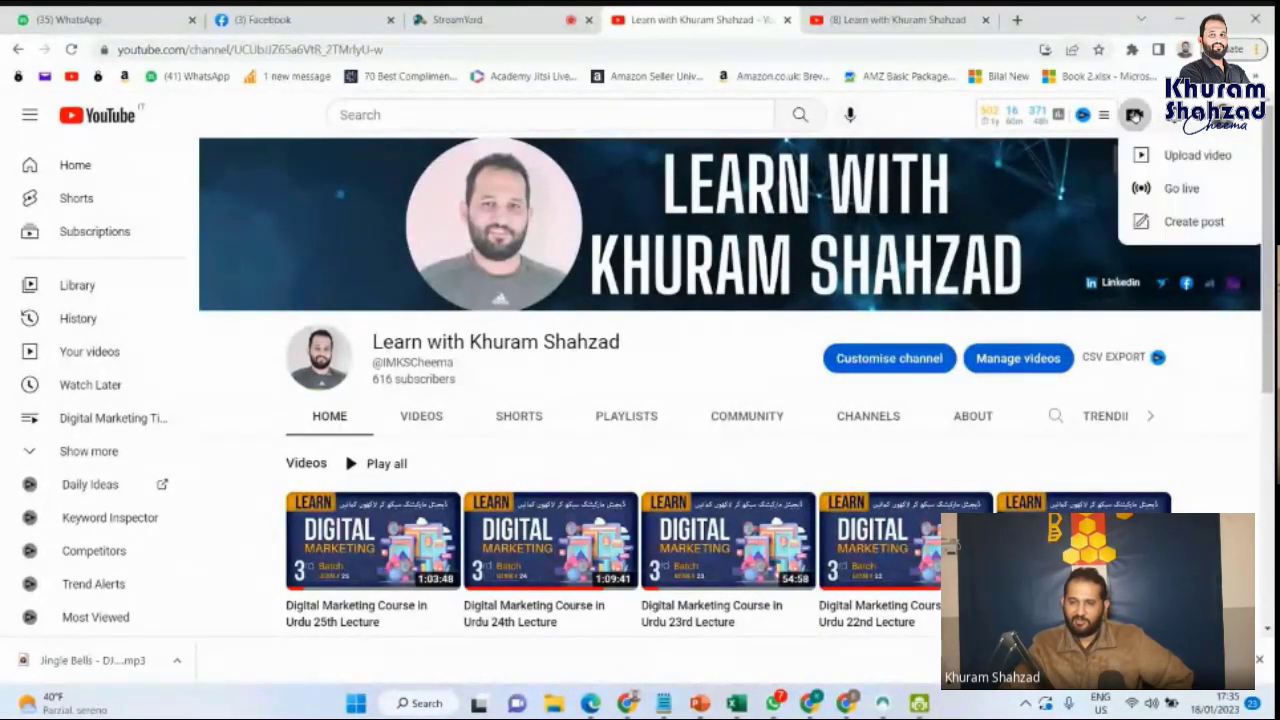
click(1162, 189)
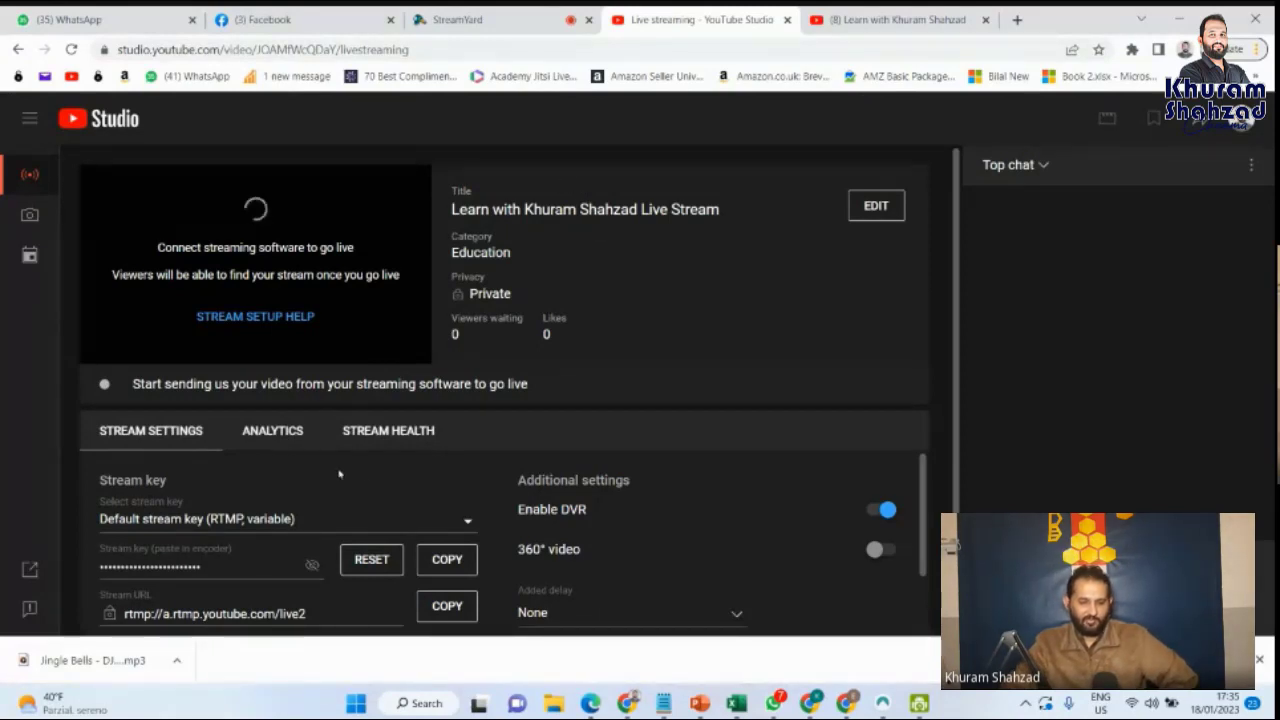
scroll(340, 475, down, 1)
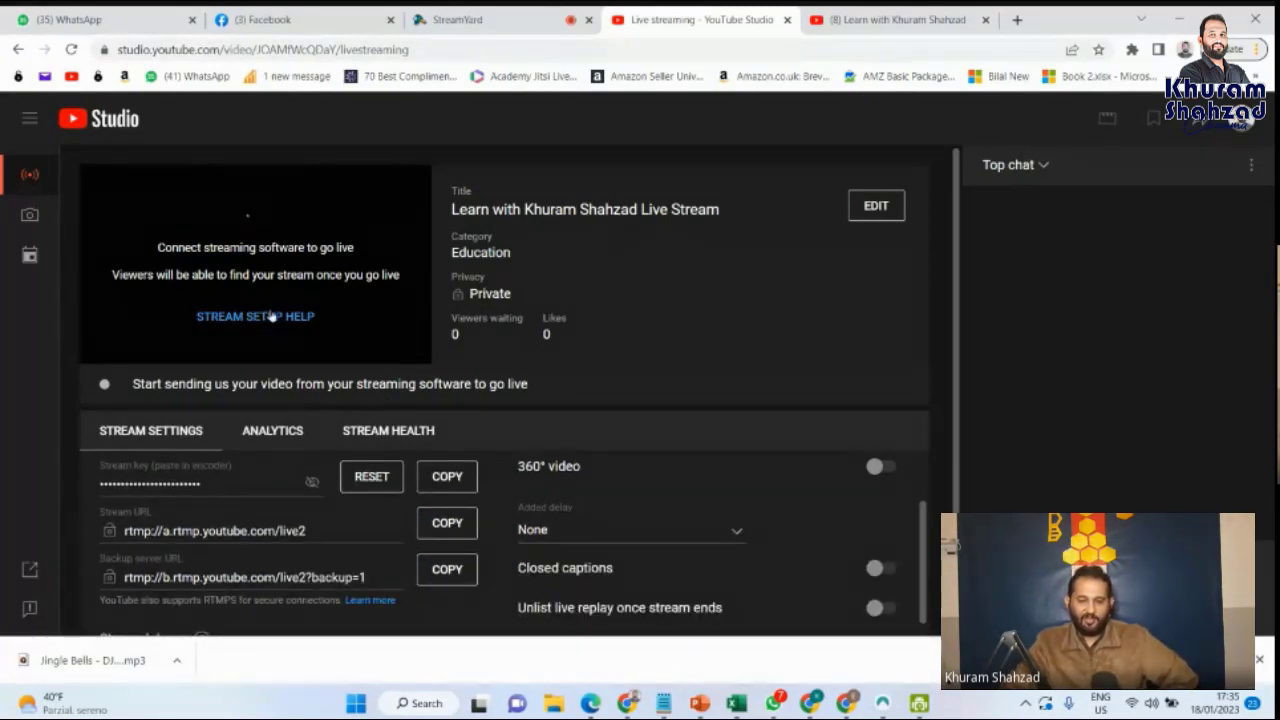
Search the computer for "obs" and launch OBS Studio (64bit)
click(425, 704)
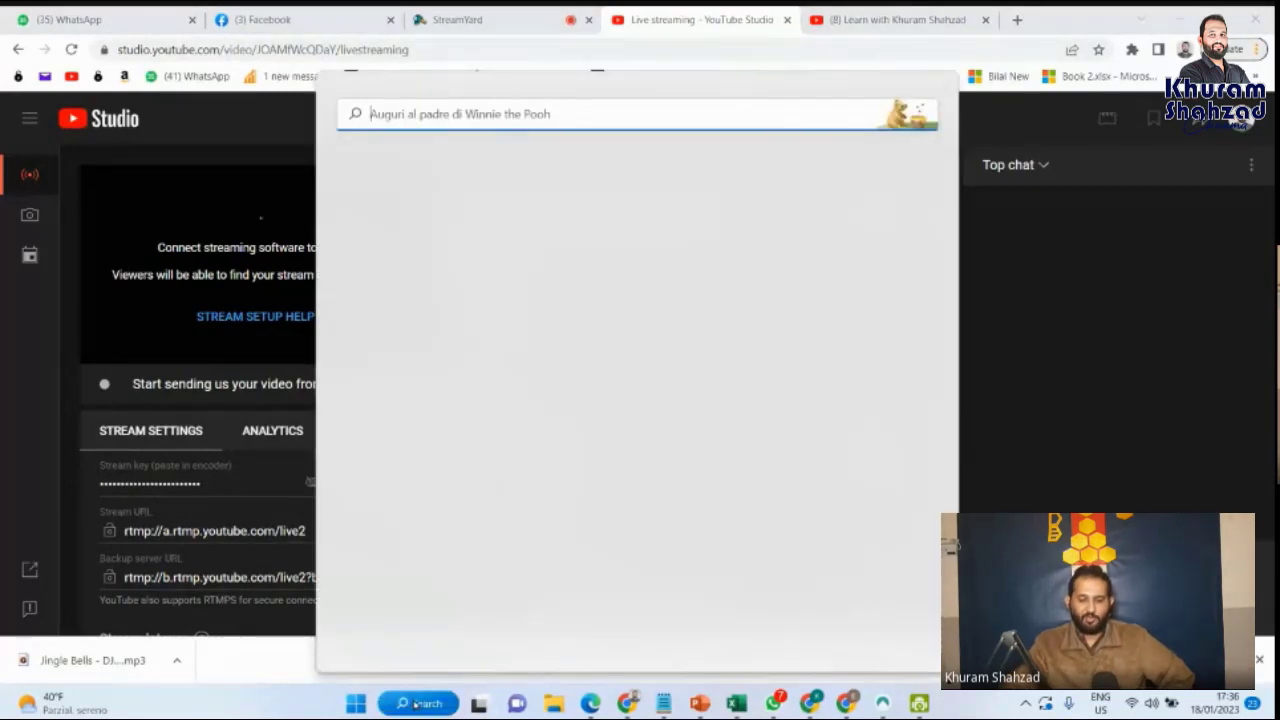
text(obs)
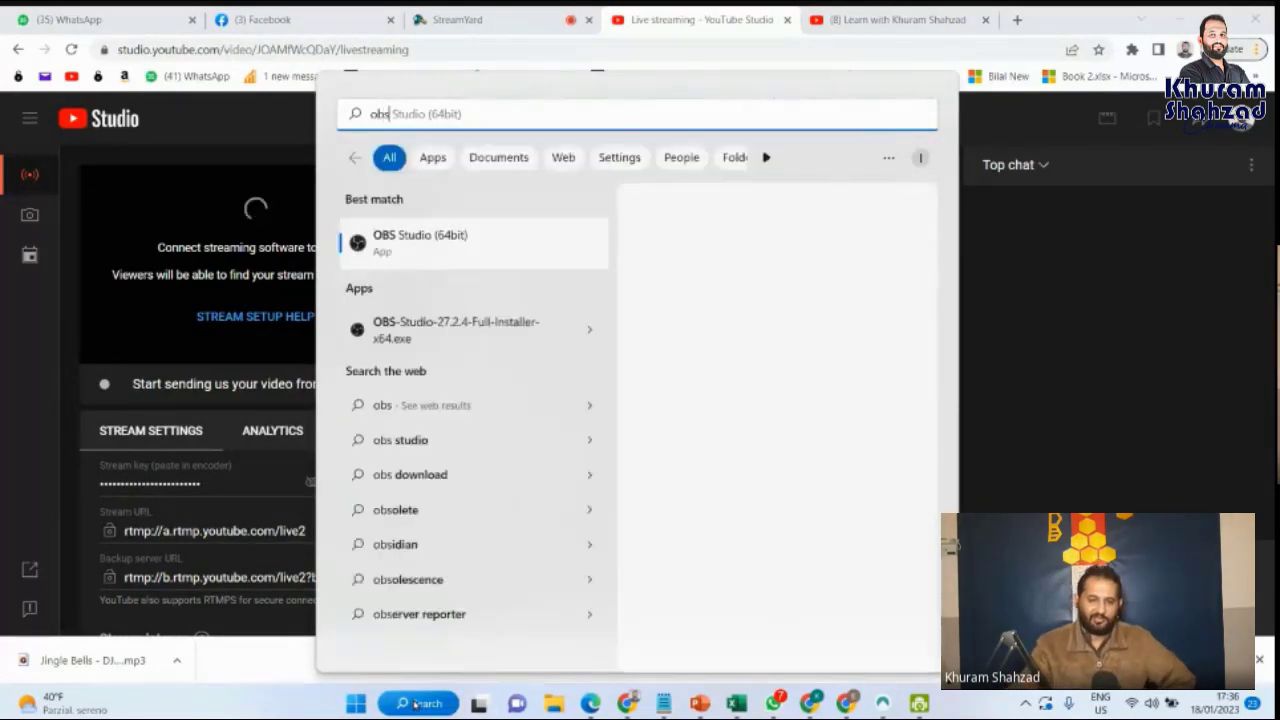
click(448, 235)
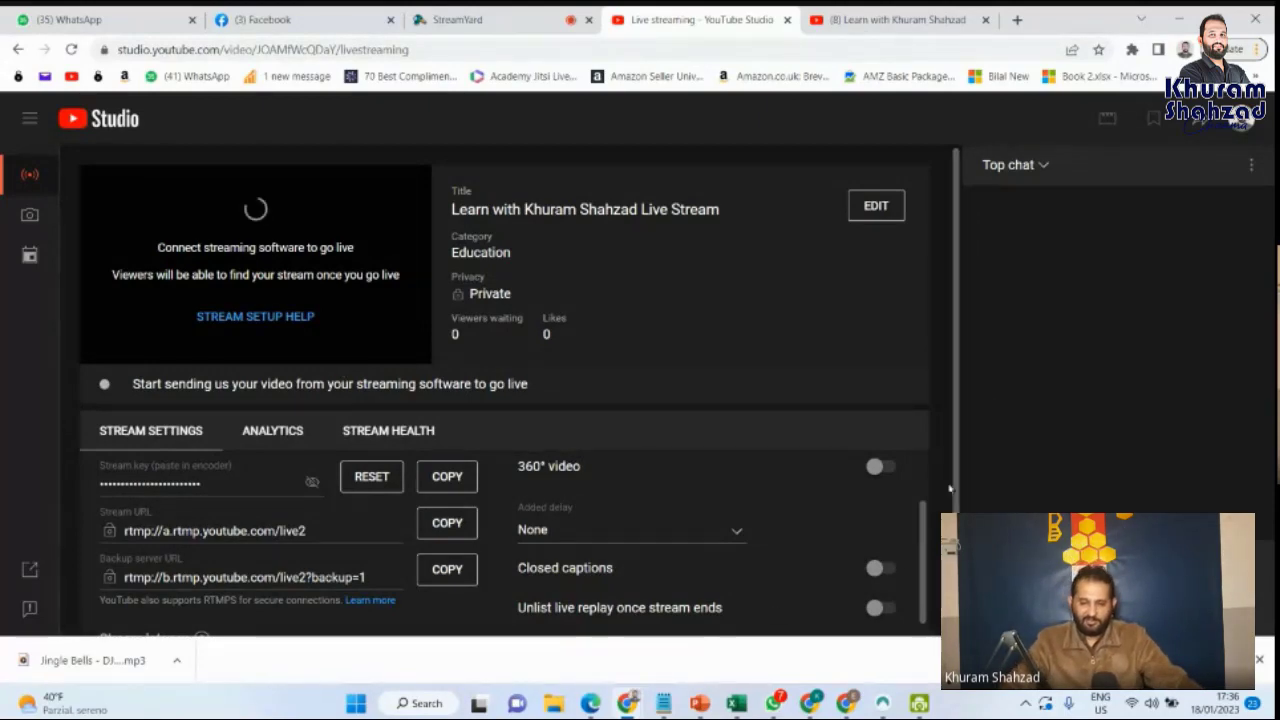
scroll(952, 490, down, 1)
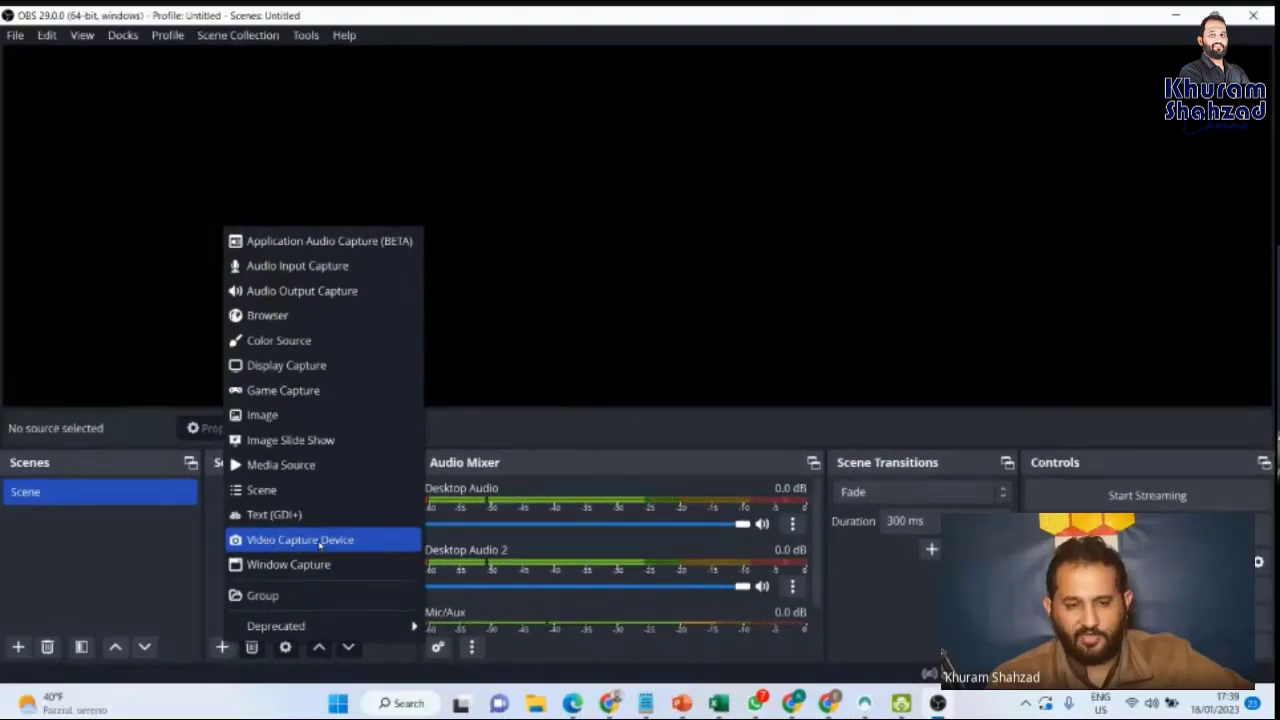
Add a new Video Capture Device source using DroidCam Source 2 and move its picture to about 578 px from the canvas's left edge
click(307, 540)
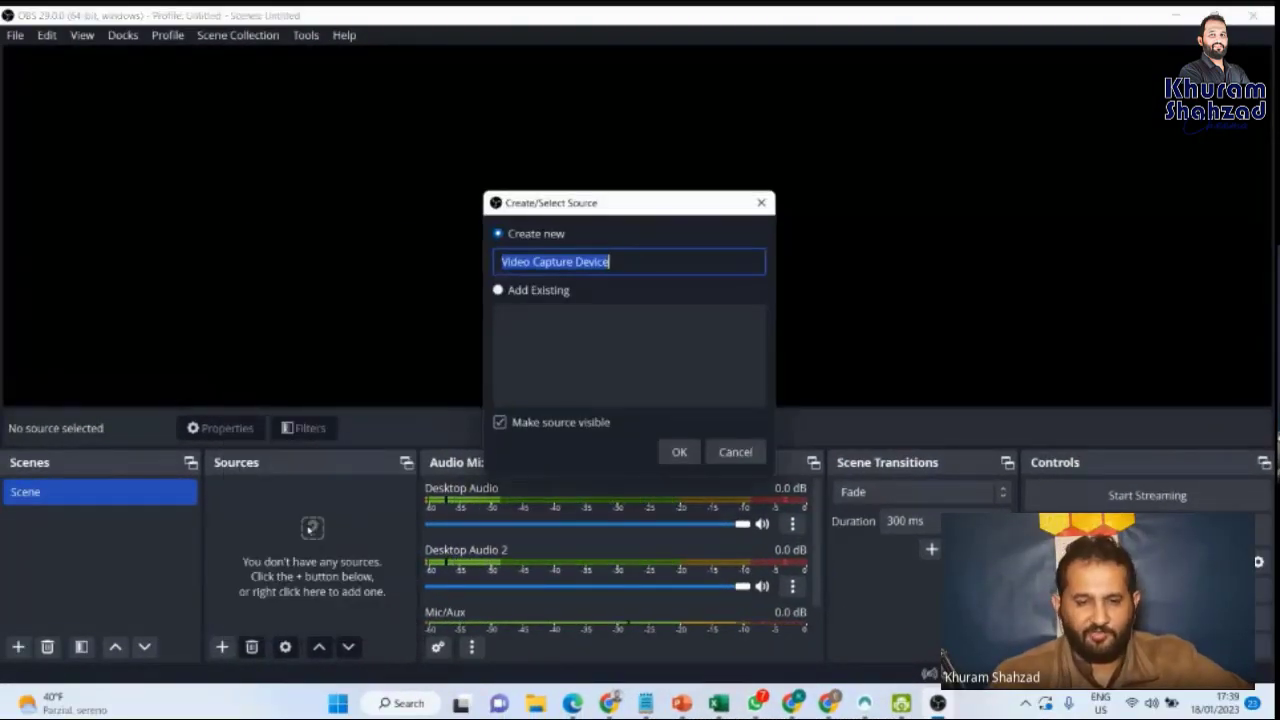
click(679, 452)
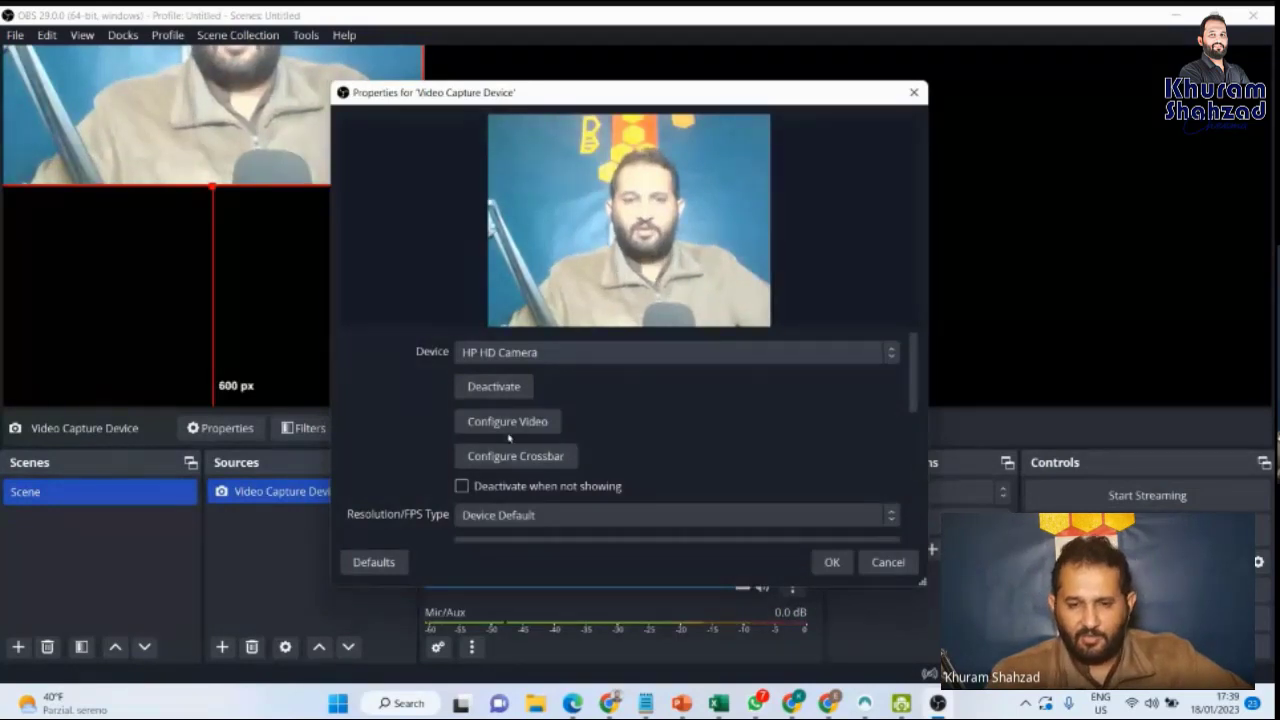
click(639, 351)
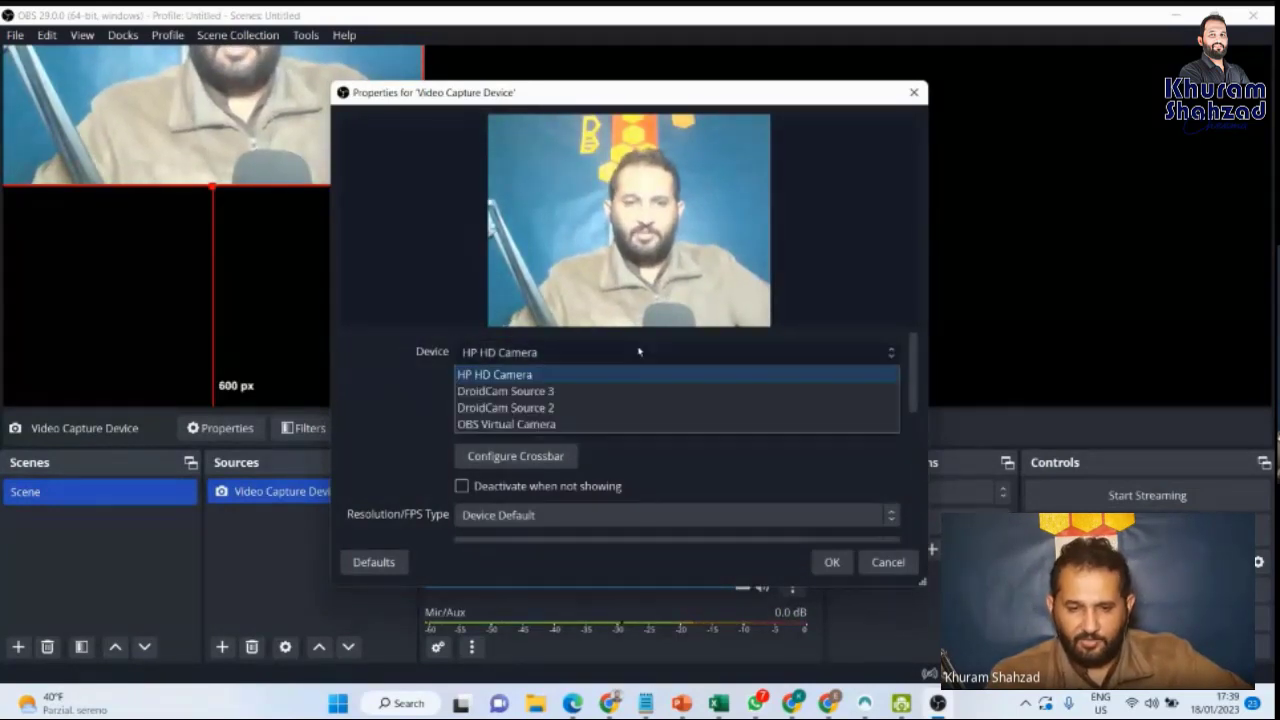
click(560, 408)
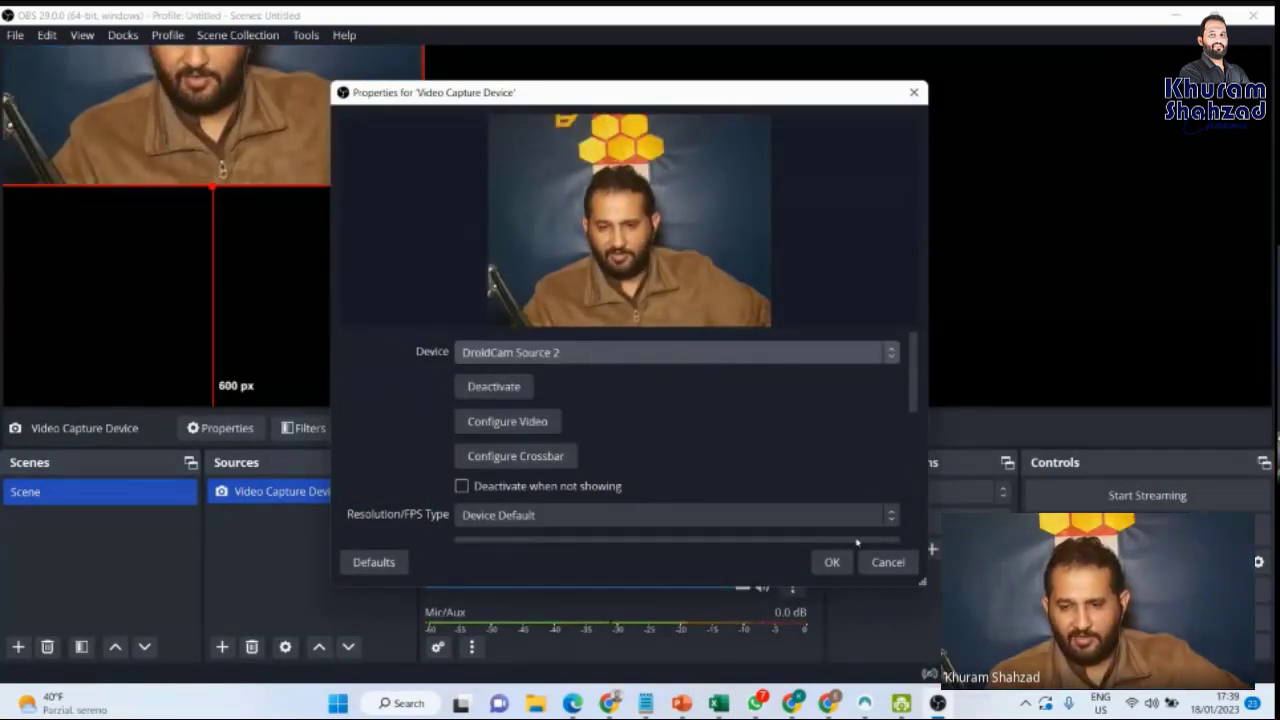
click(832, 562)
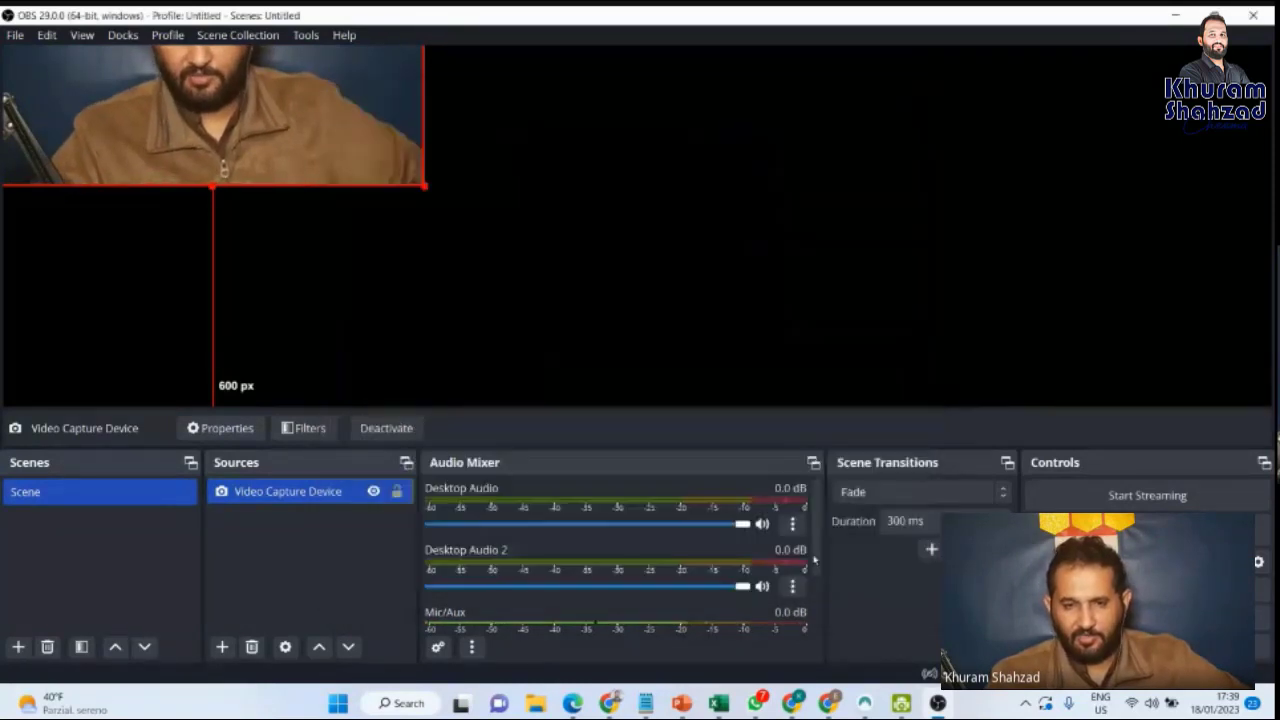
drag(686, 333, 744, 333)
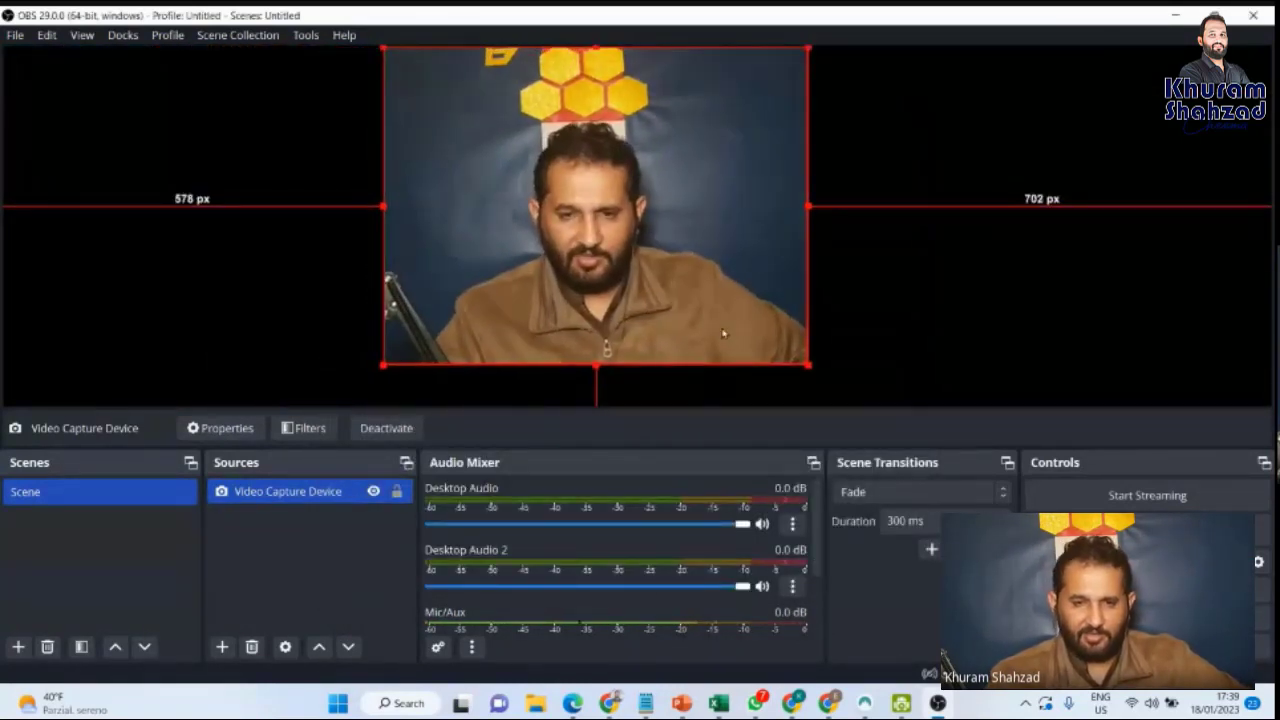
In the stream settings, choose to use a stream key for the YouTube - RTMPS service and reveal the stored key
click(14, 36)
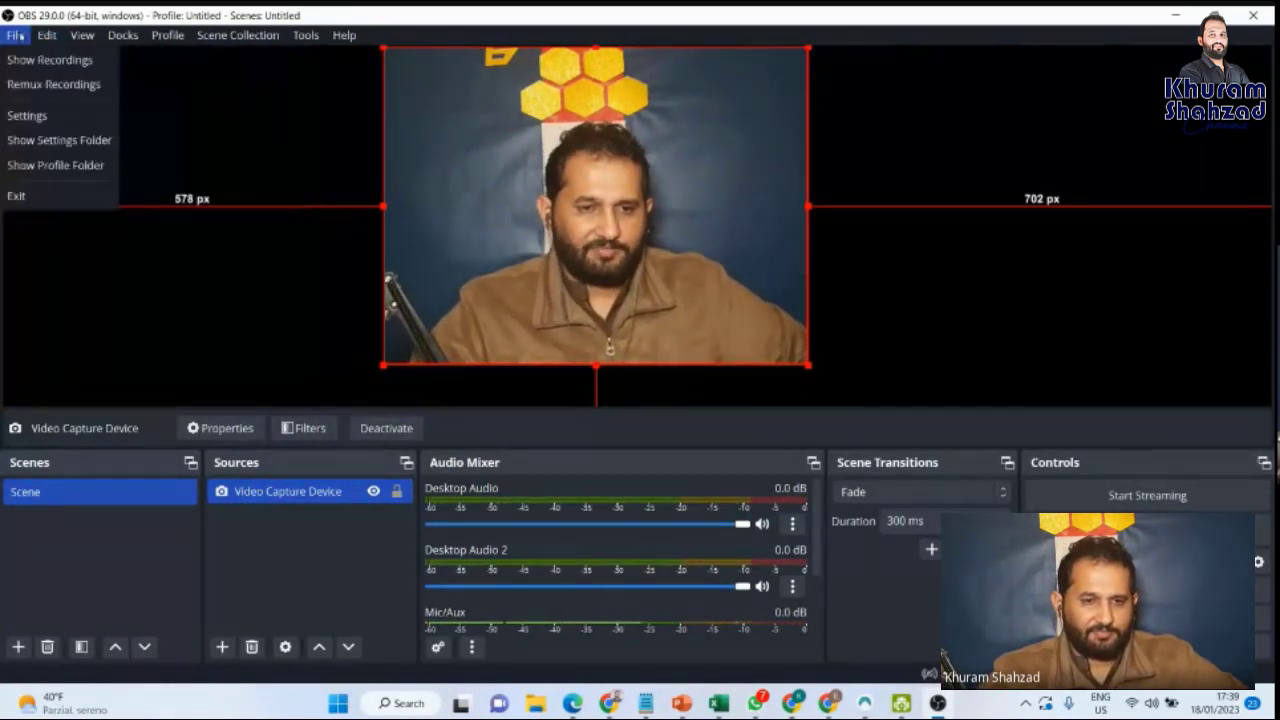
click(33, 118)
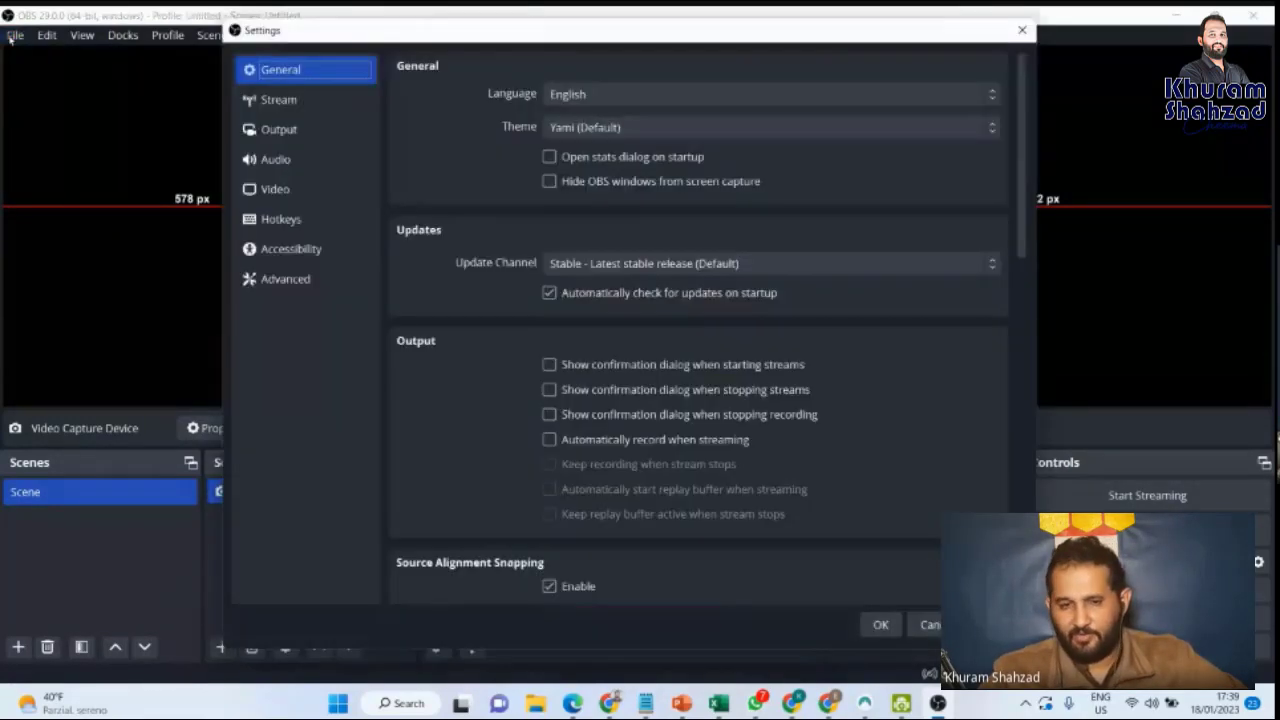
click(267, 100)
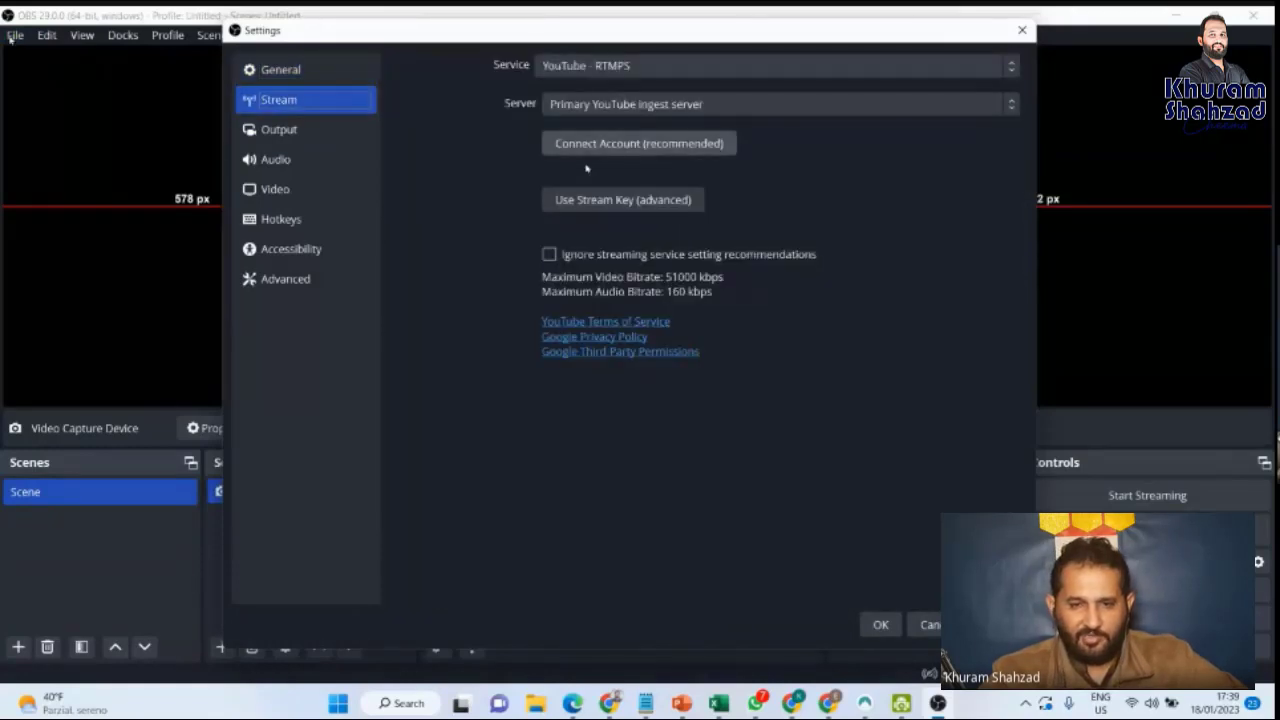
click(681, 203)
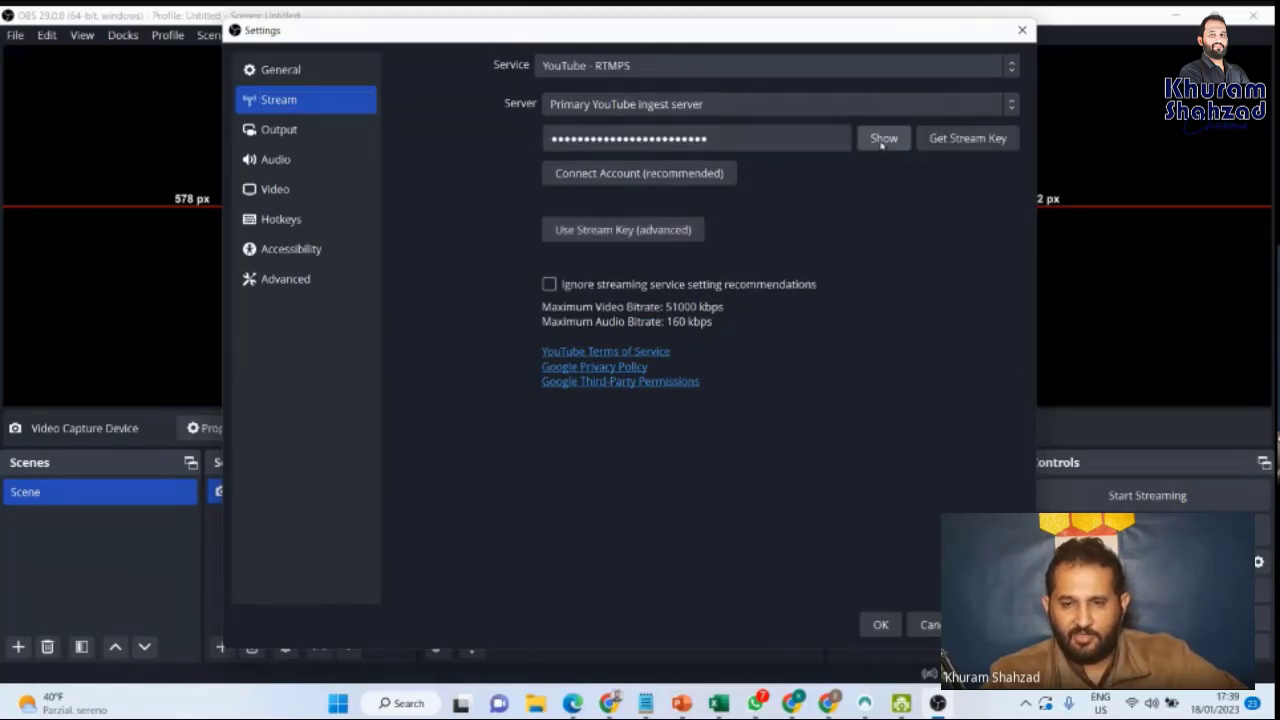
click(884, 138)
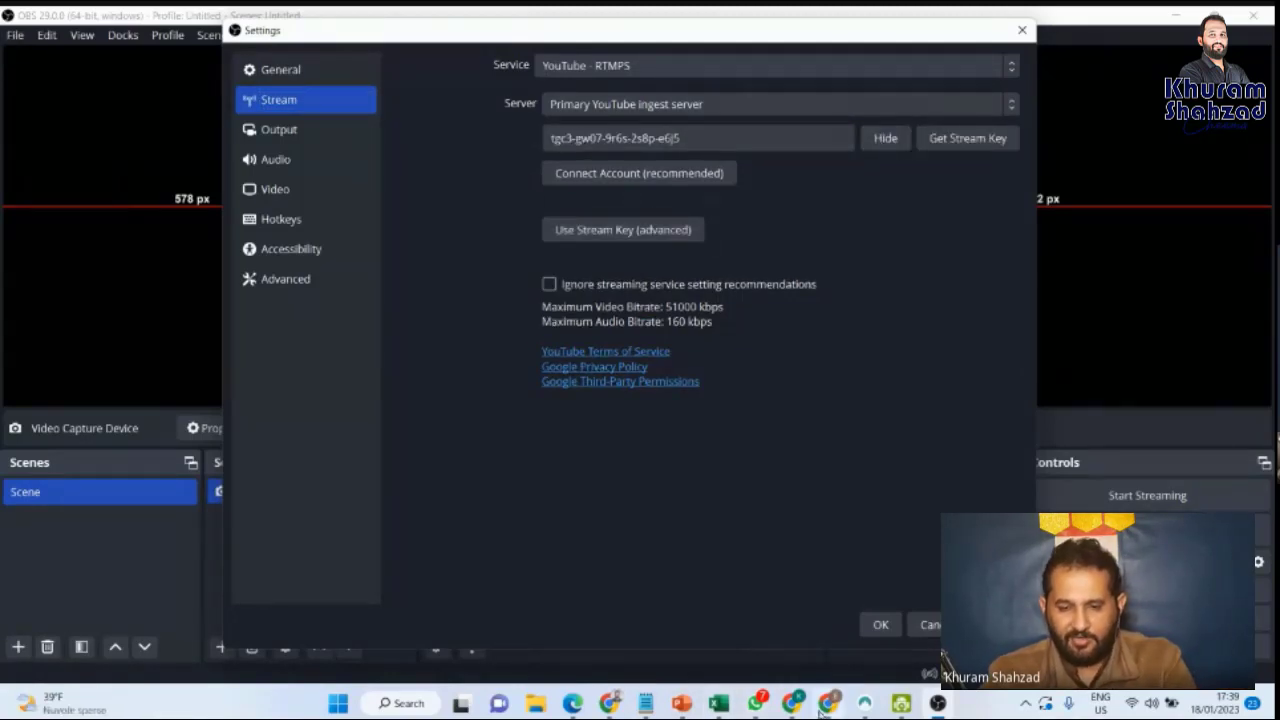
Check the stream key section on YouTube Studio's live streaming page in Chrome, and return to OBS to hide the revealed key
click(607, 705)
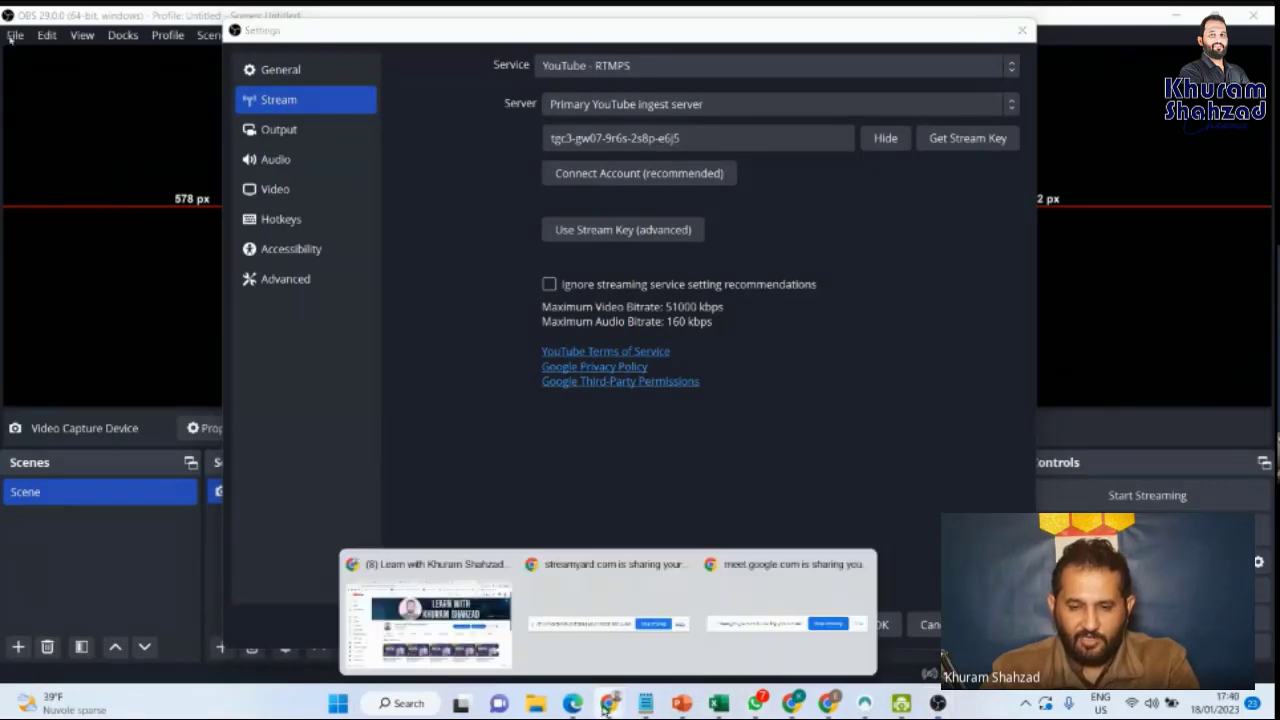
click(455, 628)
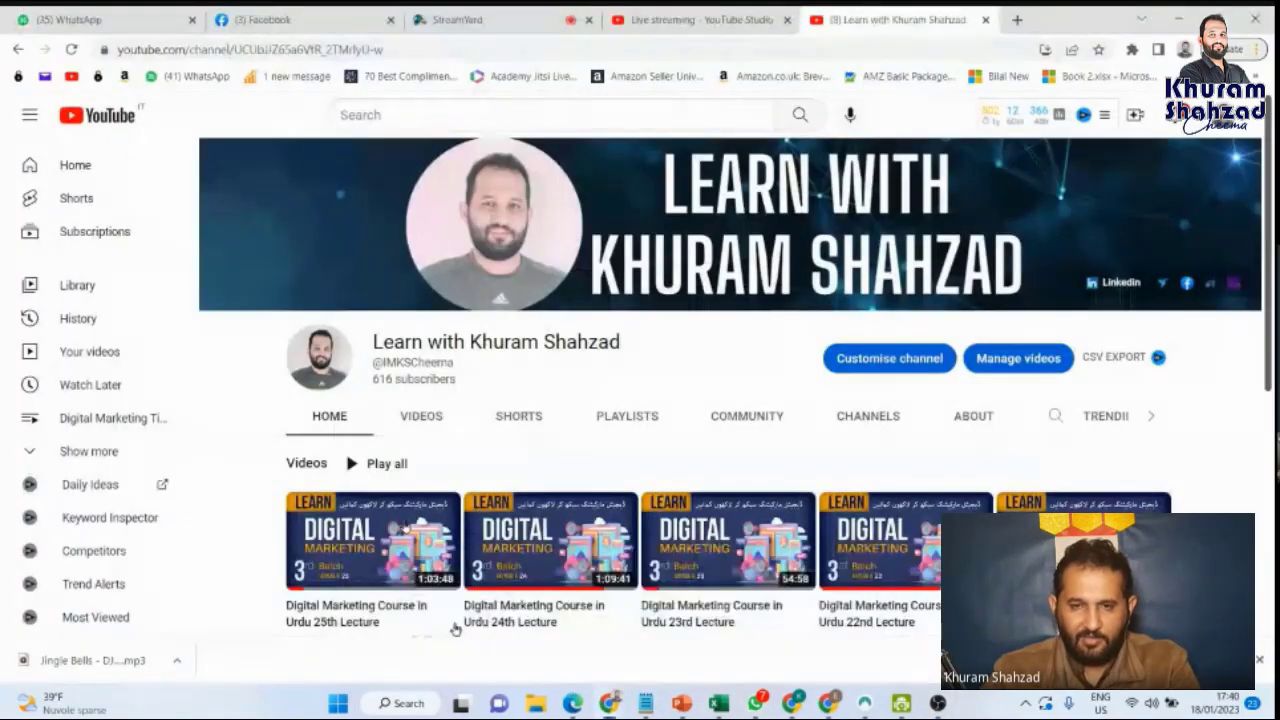
key(ctrl+shift+Tab)
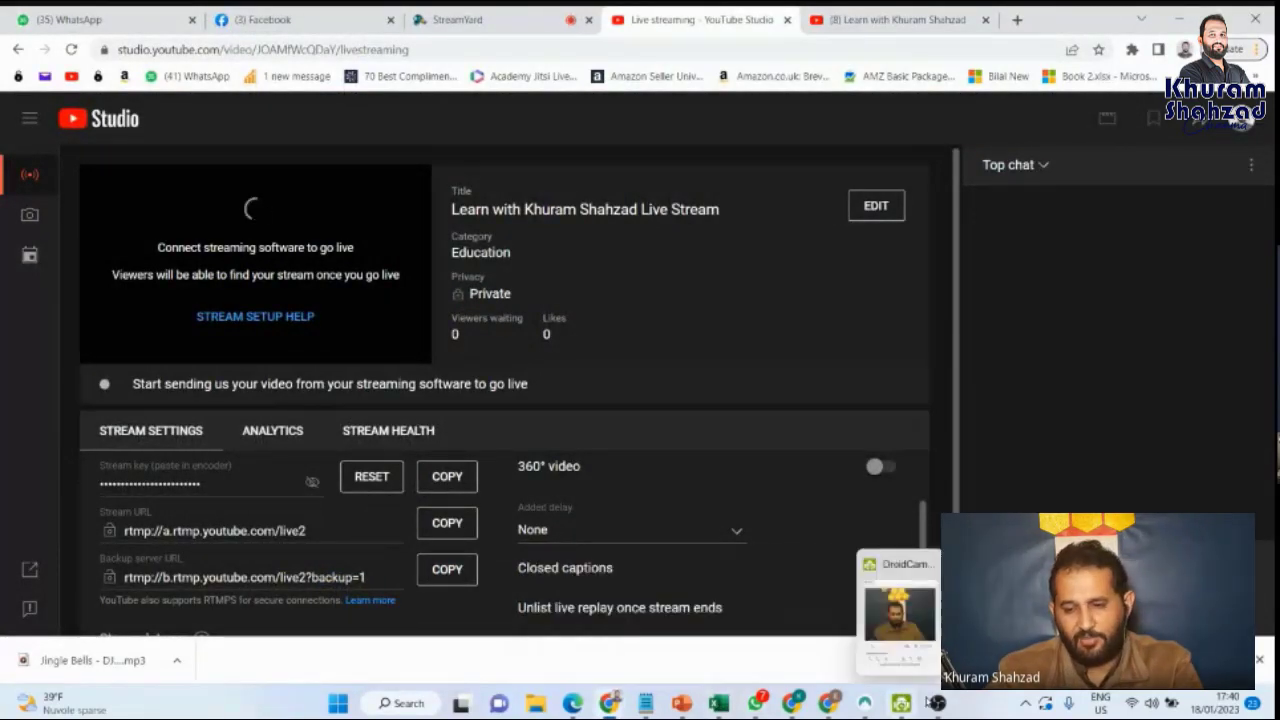
click(938, 703)
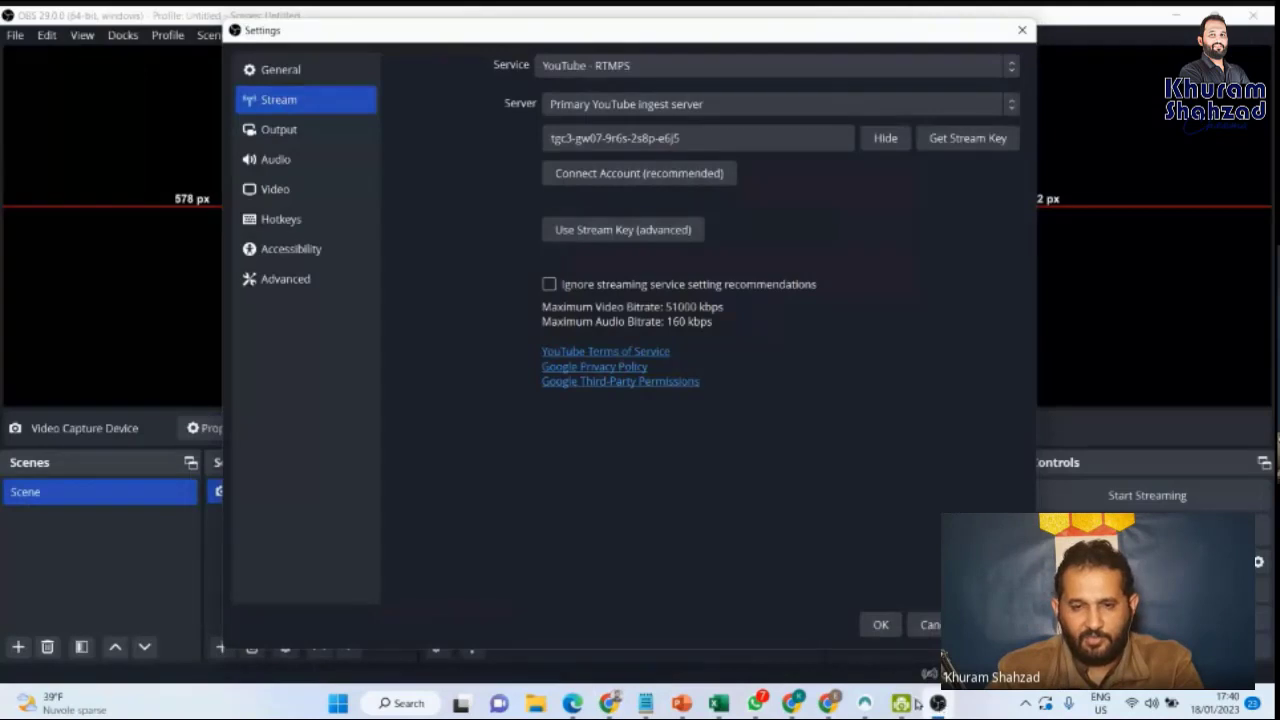
click(889, 138)
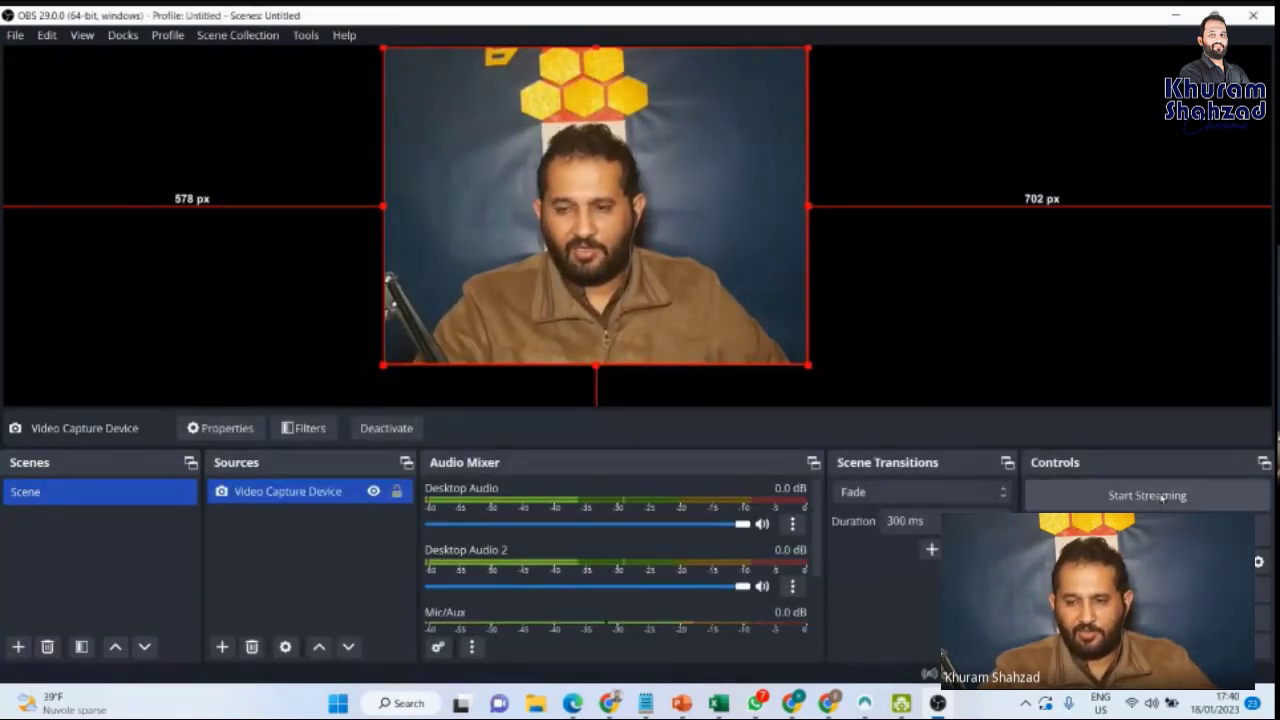
Start streaming from OBS, stop it after a few seconds, and switch to YouTube Studio's live streaming page in Chrome
click(1131, 496)
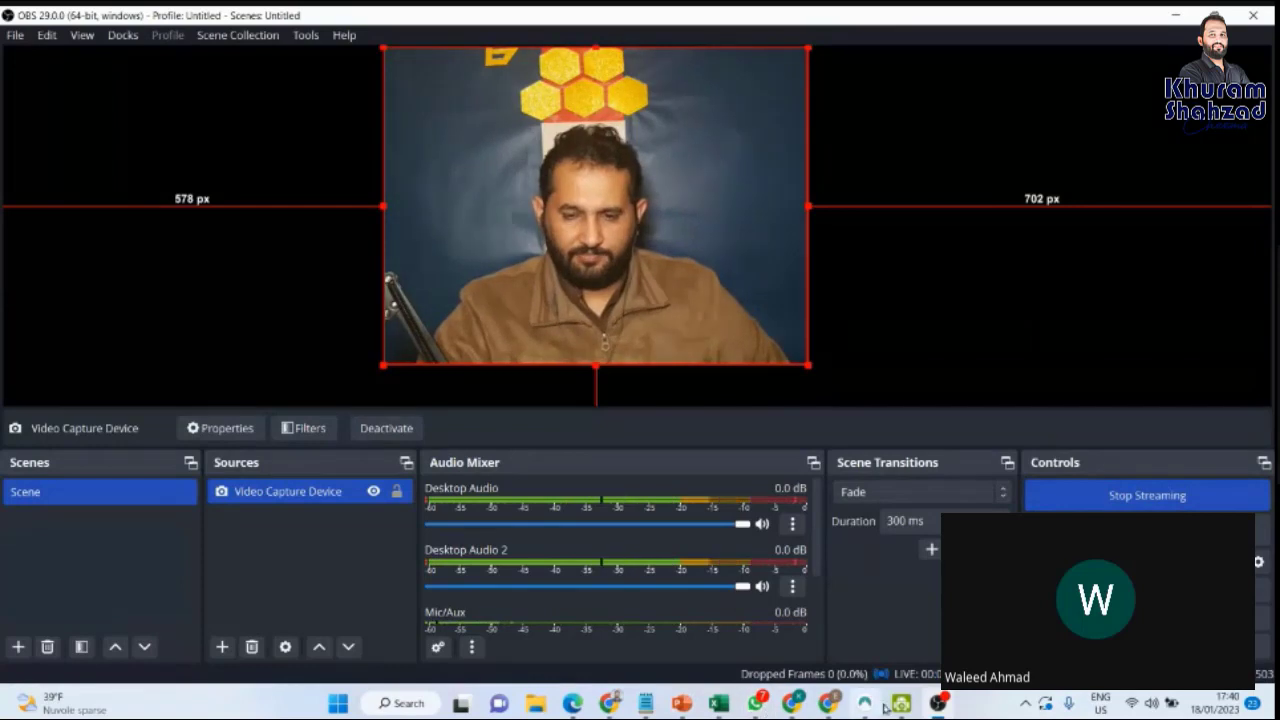
click(1105, 496)
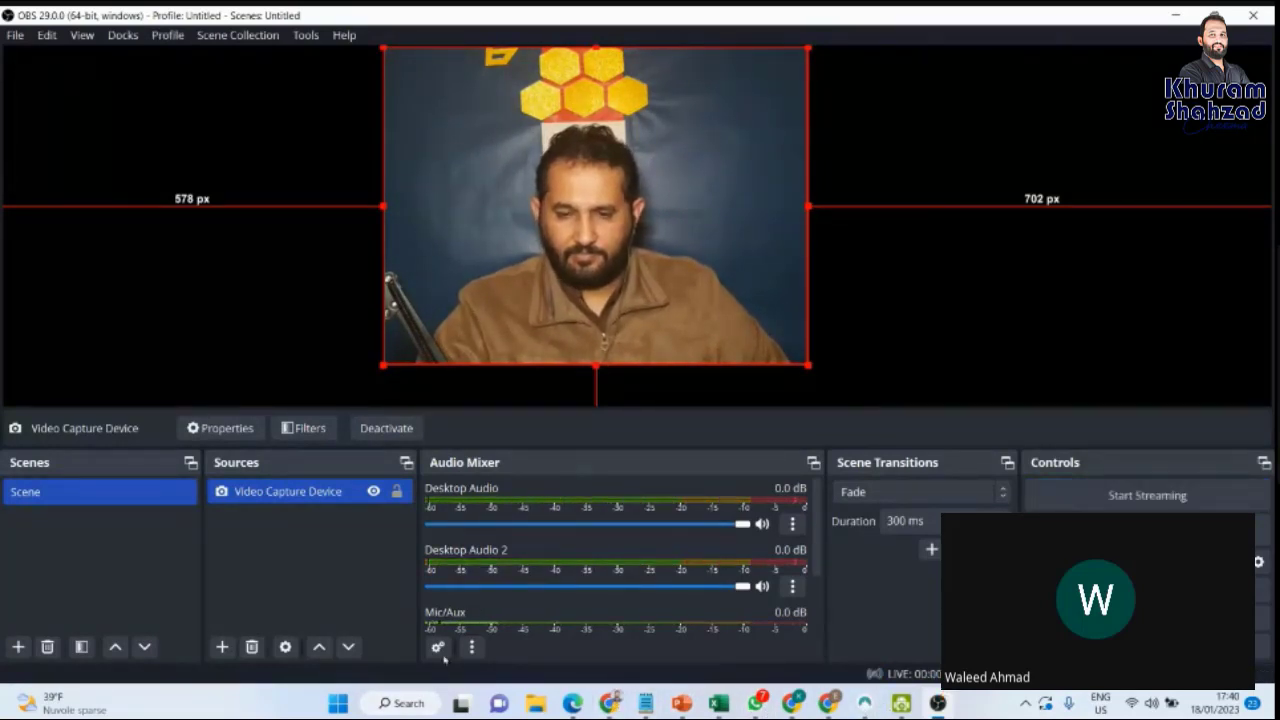
click(609, 703)
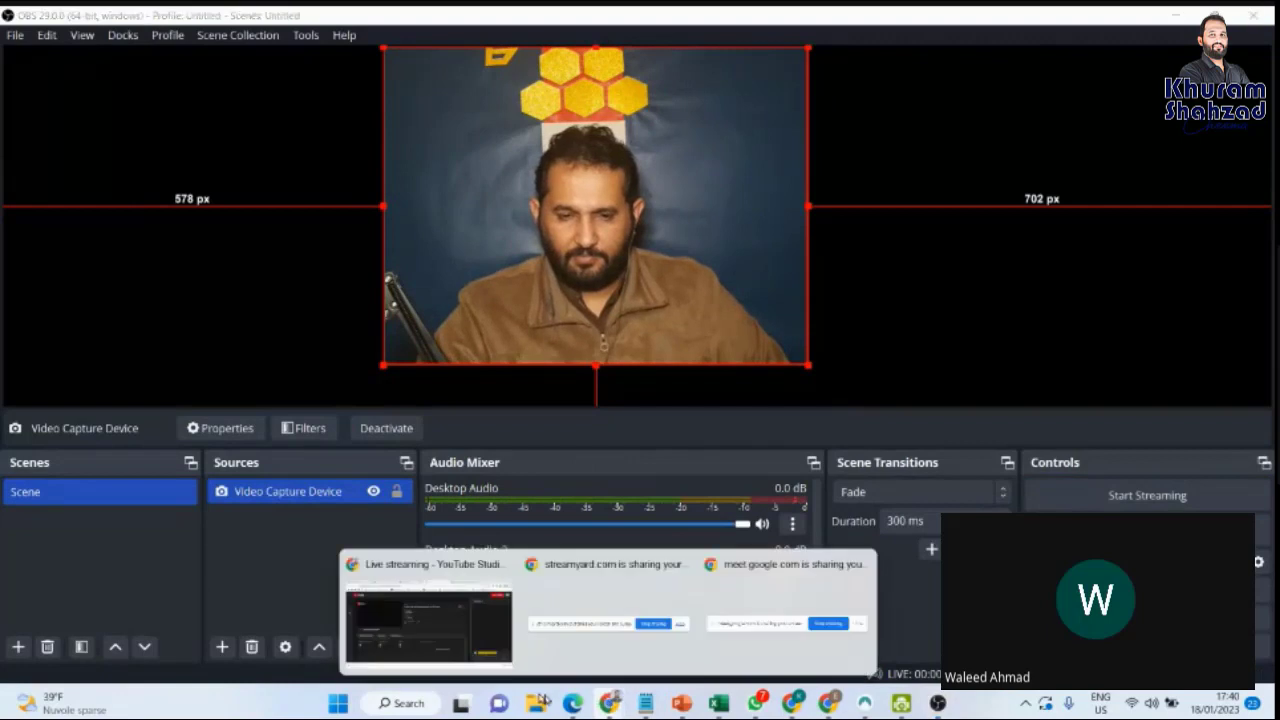
click(449, 626)
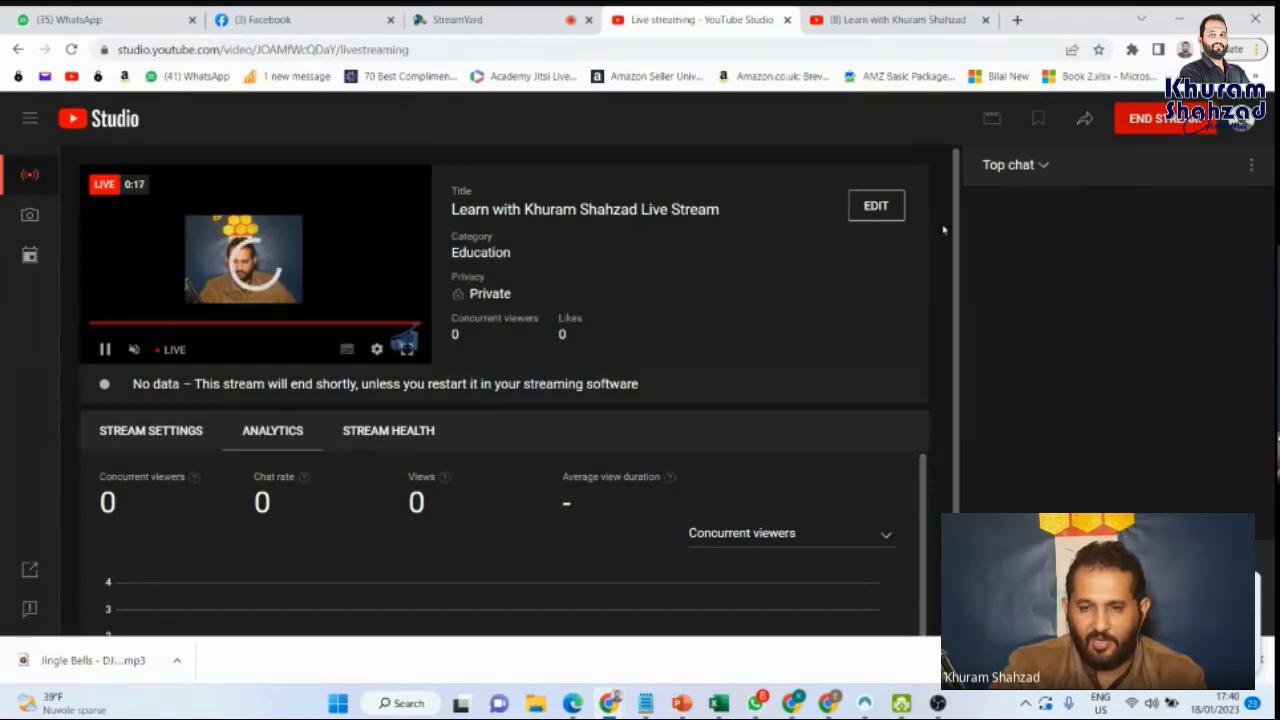
Examine the customisation options in the stream's edit settings, including live chat, participant modes and message delay, and leave without saving
click(876, 208)
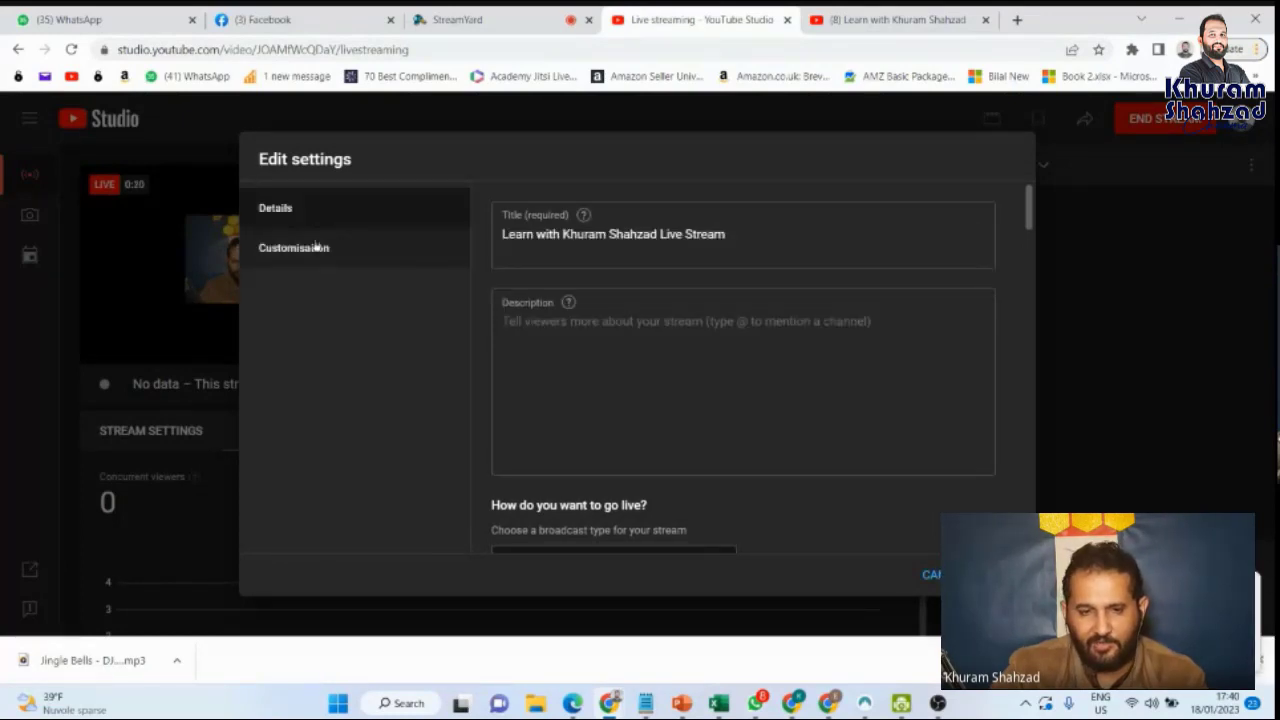
click(303, 252)
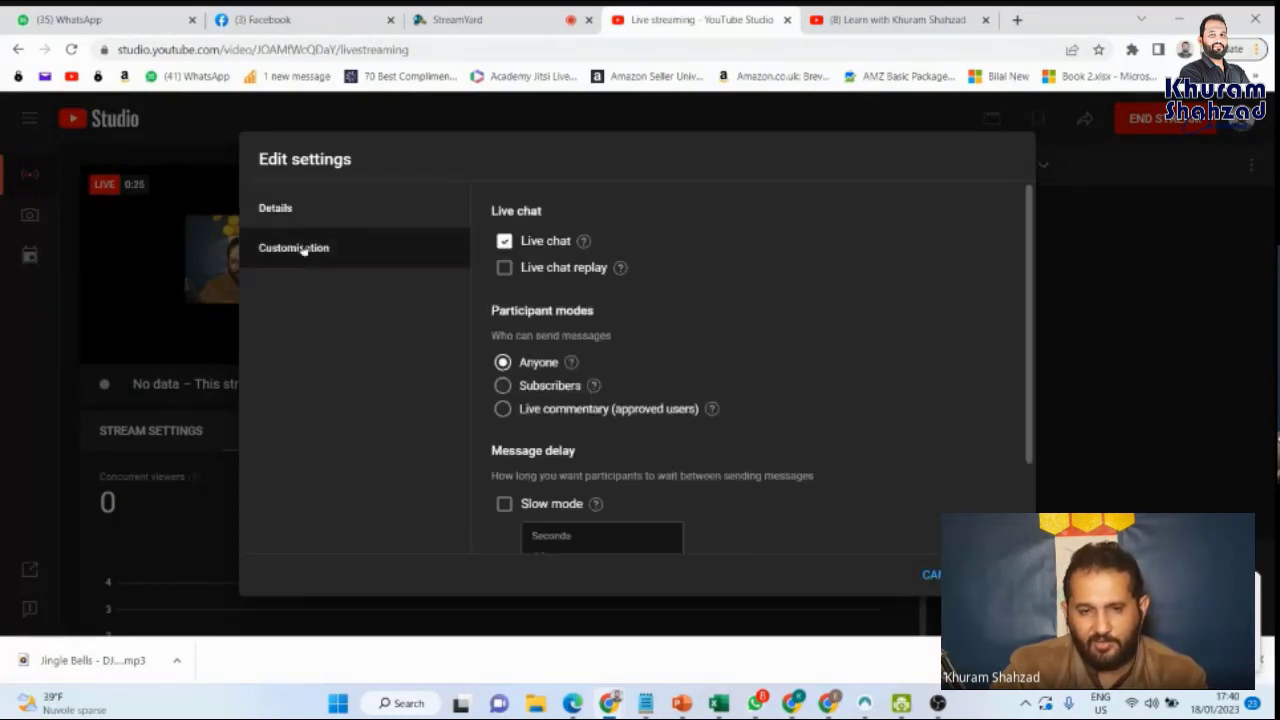
scroll(621, 502, down, 1)
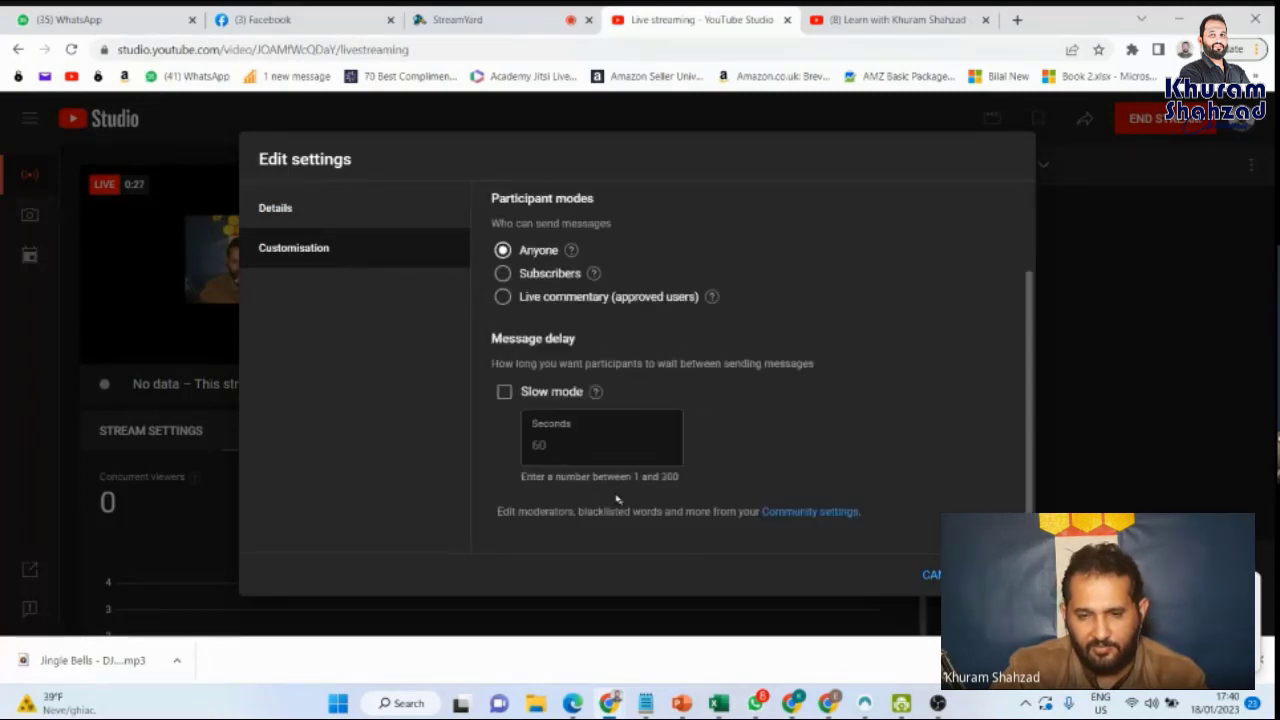
click(929, 576)
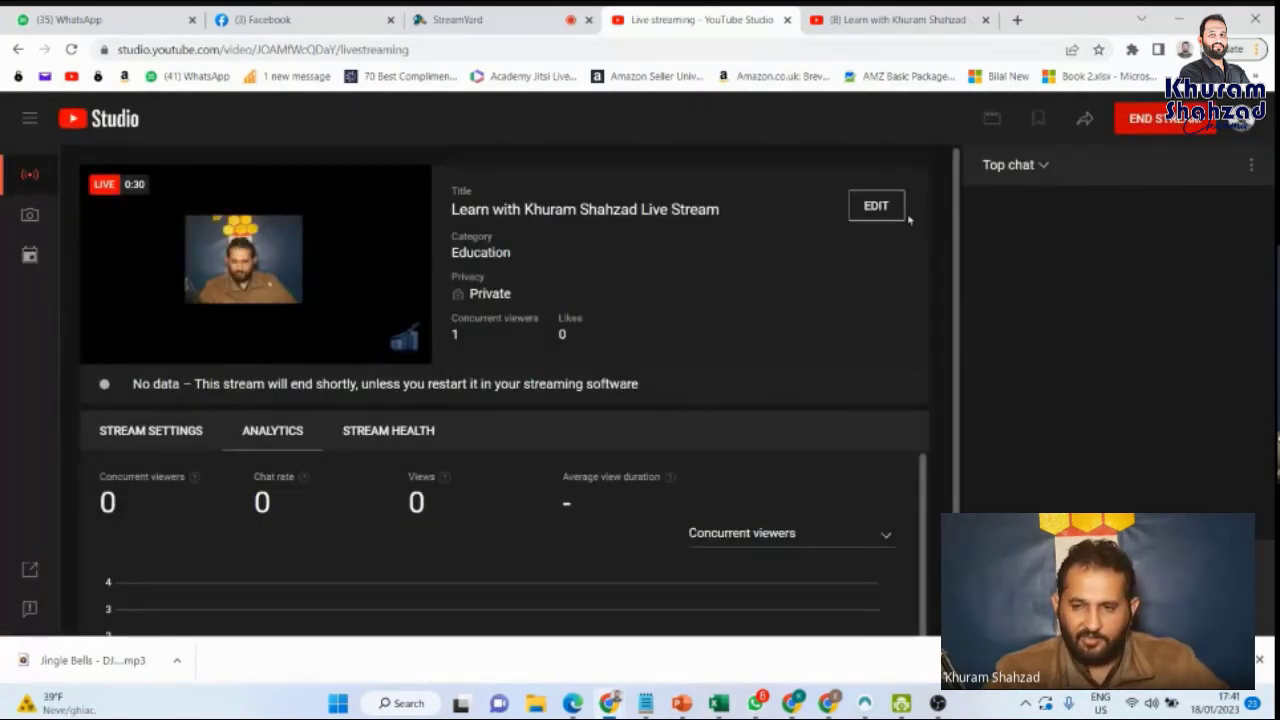
scroll(840, 270, down, 1)
scroll(770, 318, up, 1)
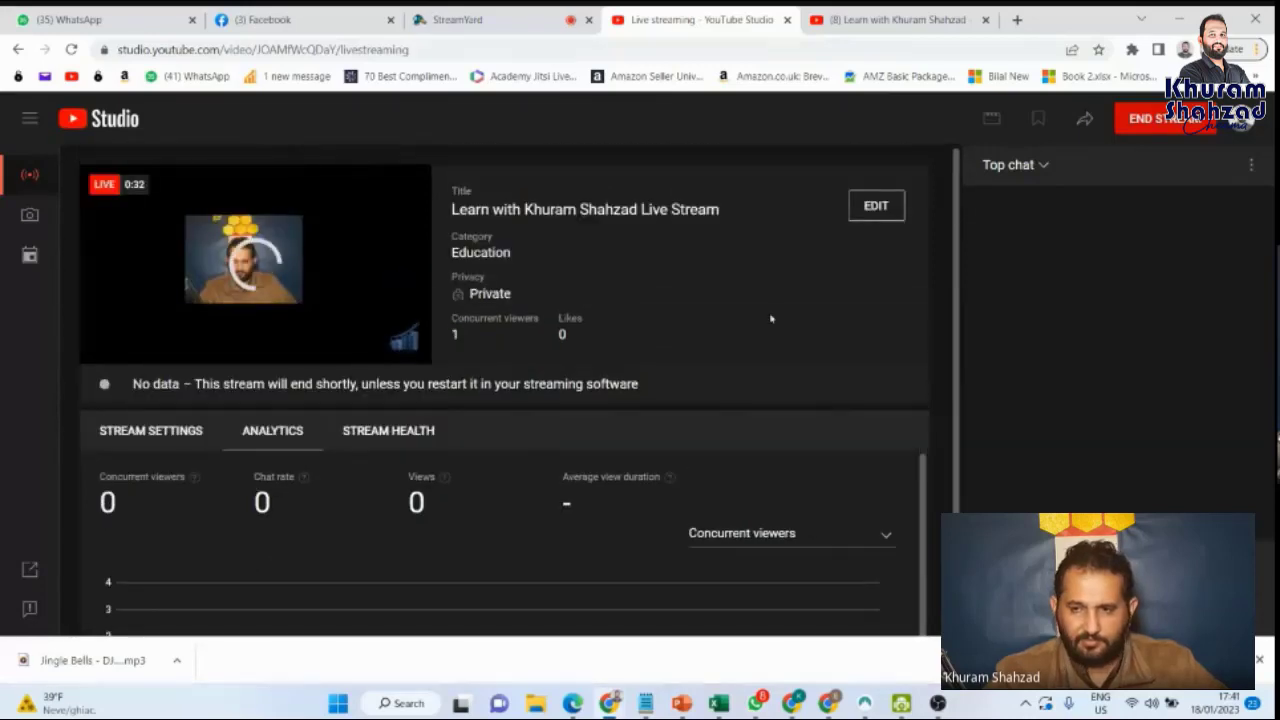
End the live stream in YouTube Studio and dismiss the finished-stream summary
click(1152, 120)
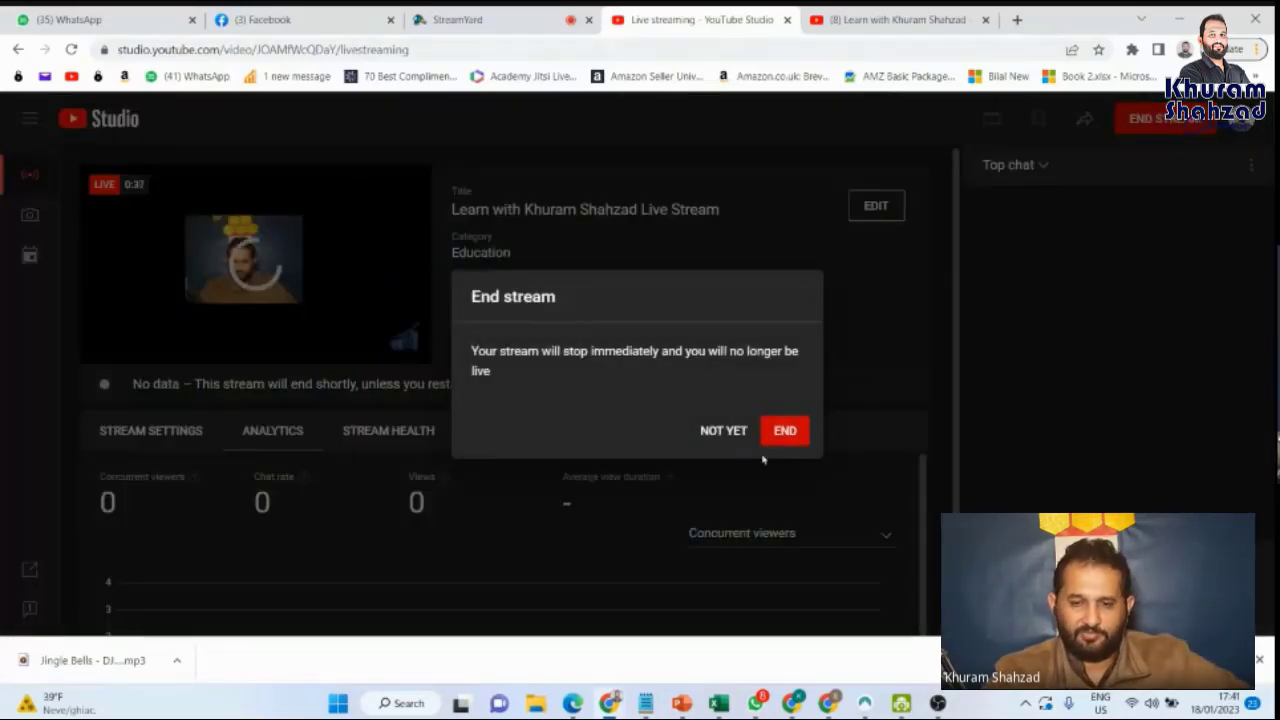
click(782, 429)
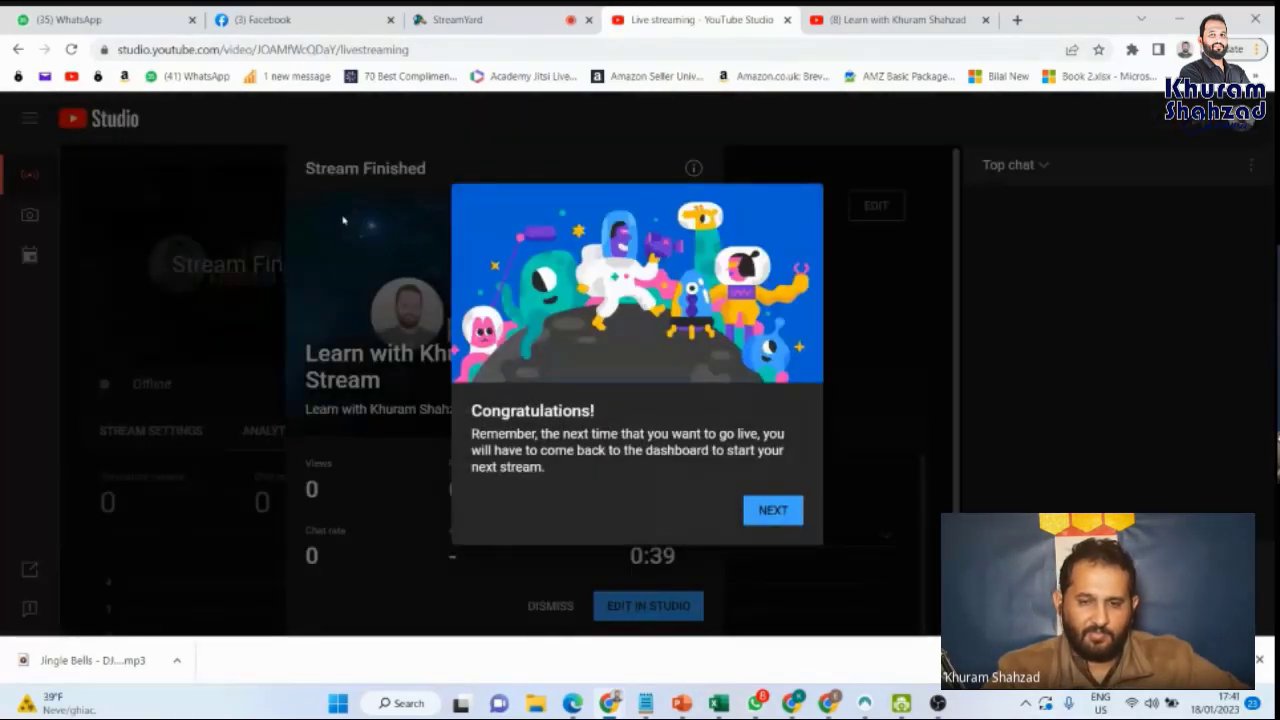
click(781, 512)
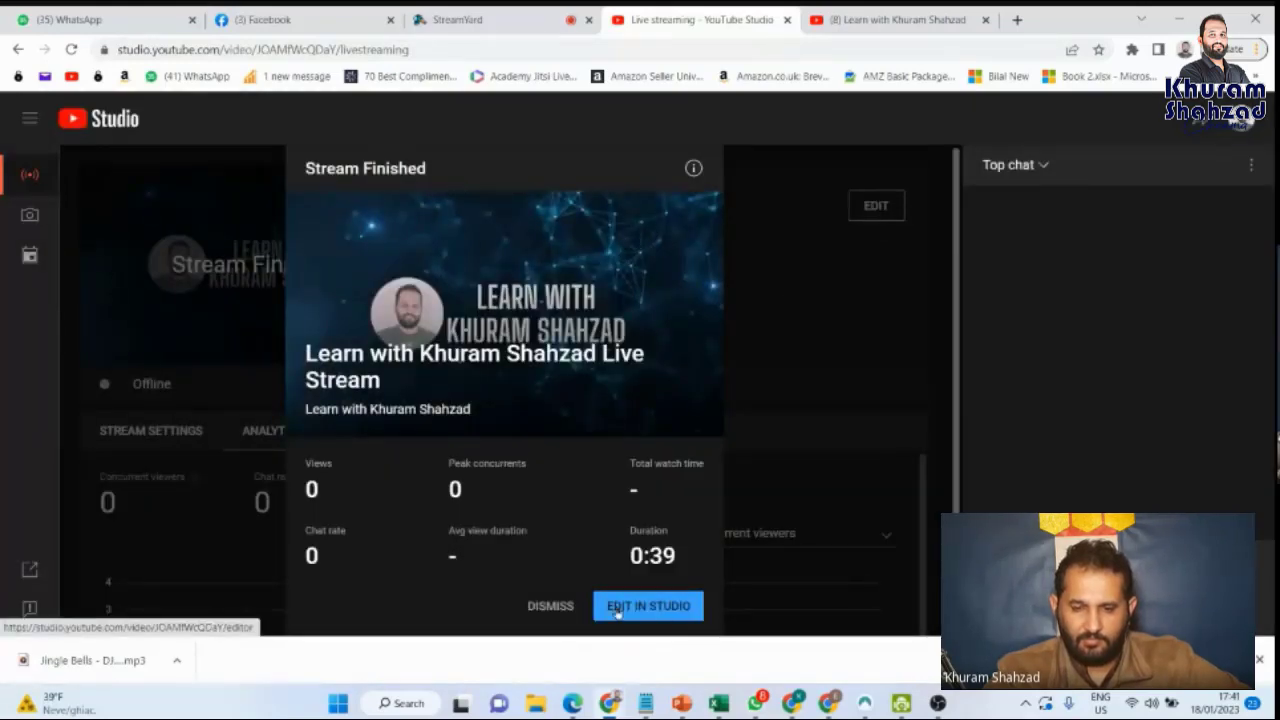
click(540, 606)
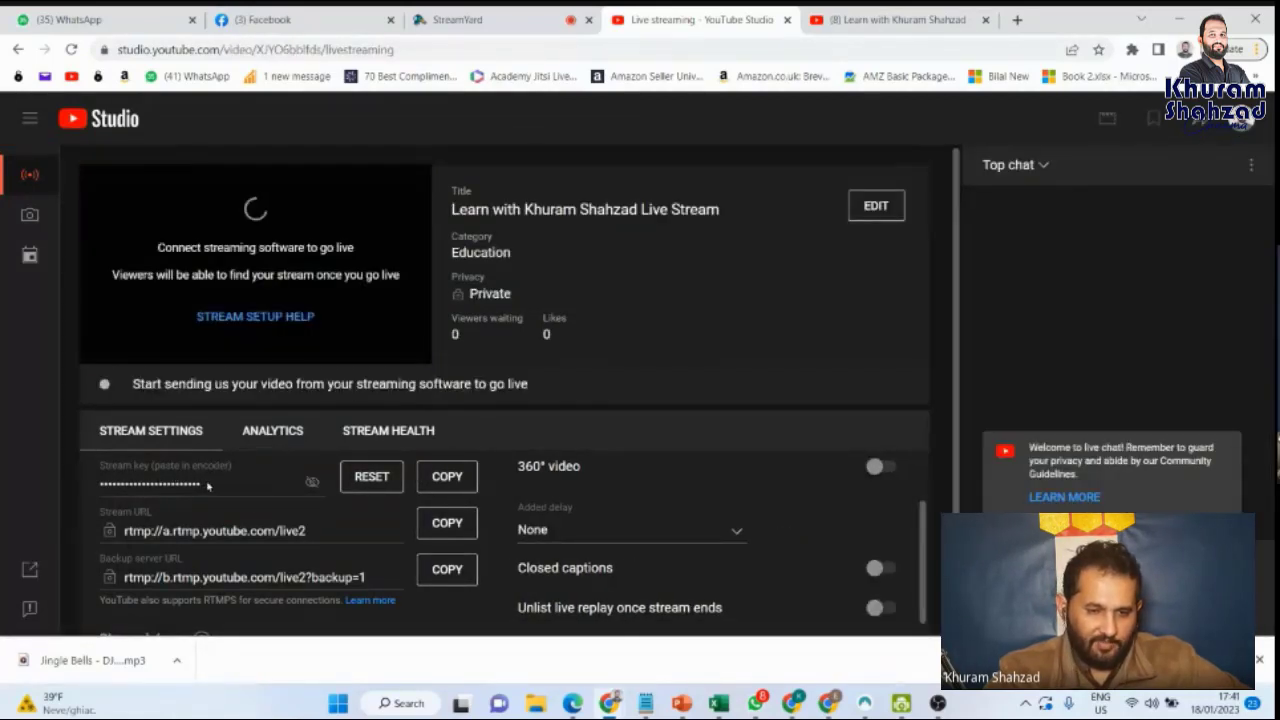
Copy the stream key in YouTube Studio, check the key field in the OBS stream settings, and close the settings without changes
click(451, 482)
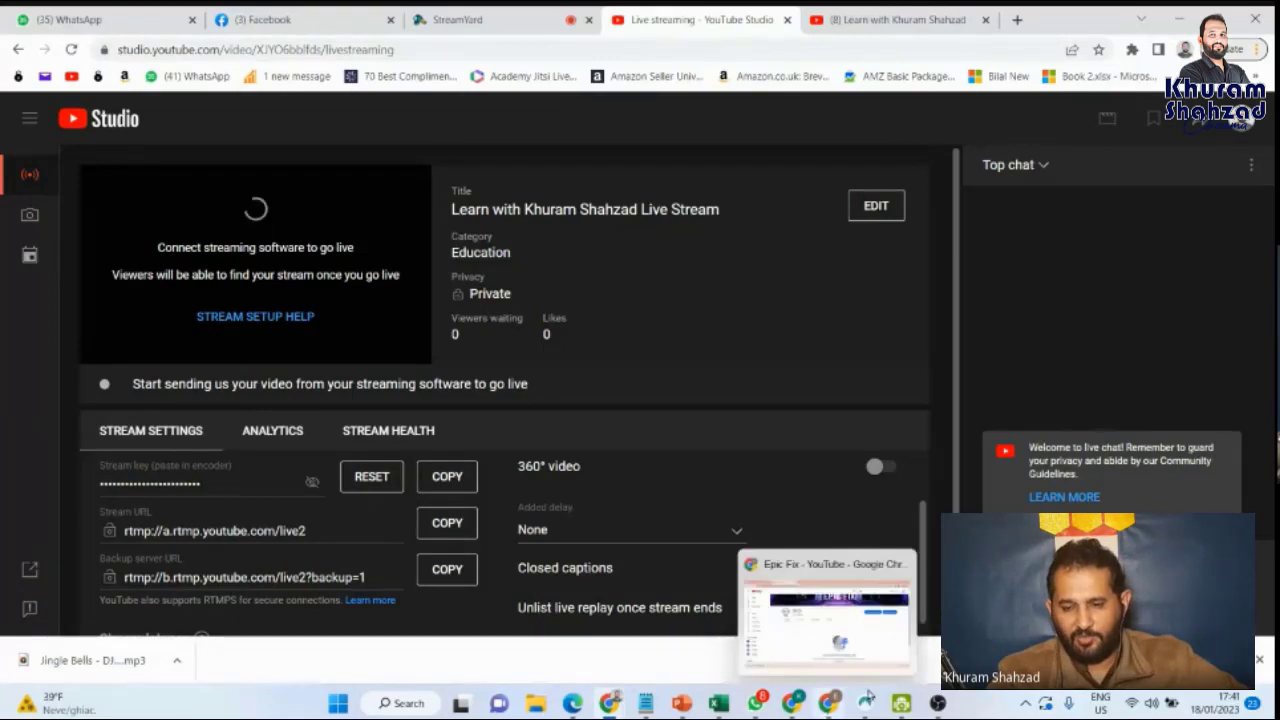
click(937, 703)
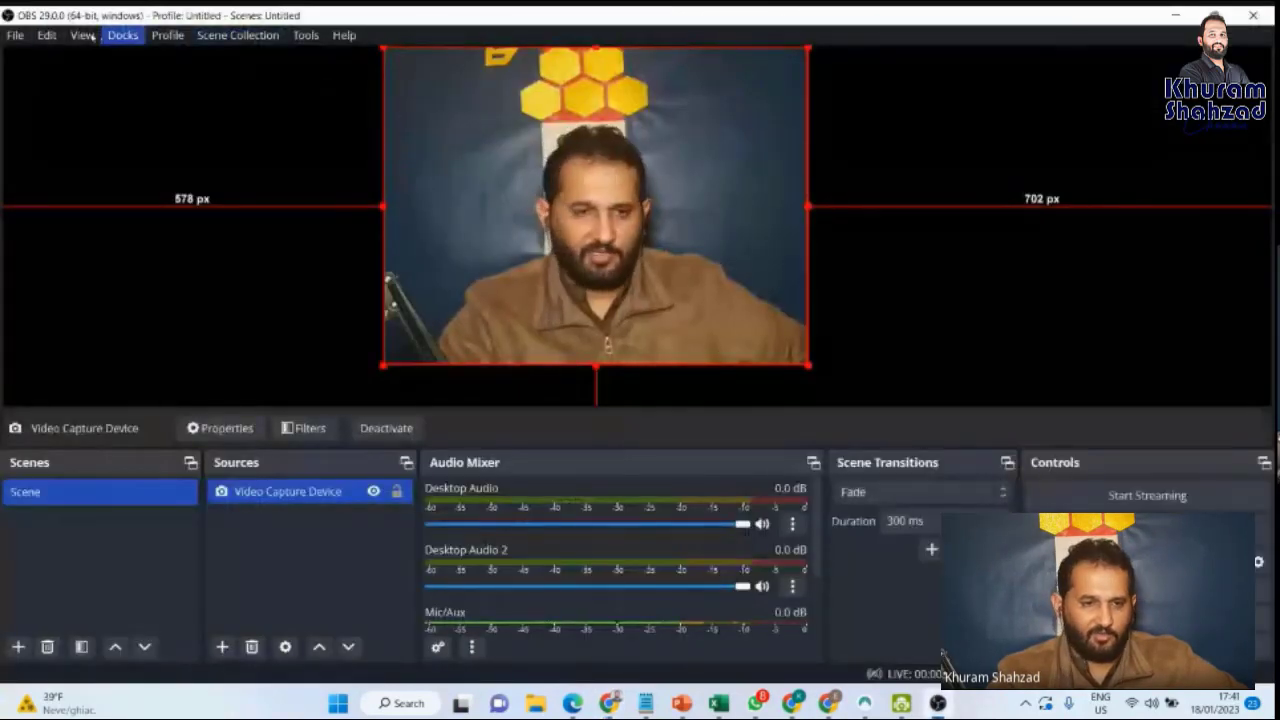
click(22, 35)
key(Escape)
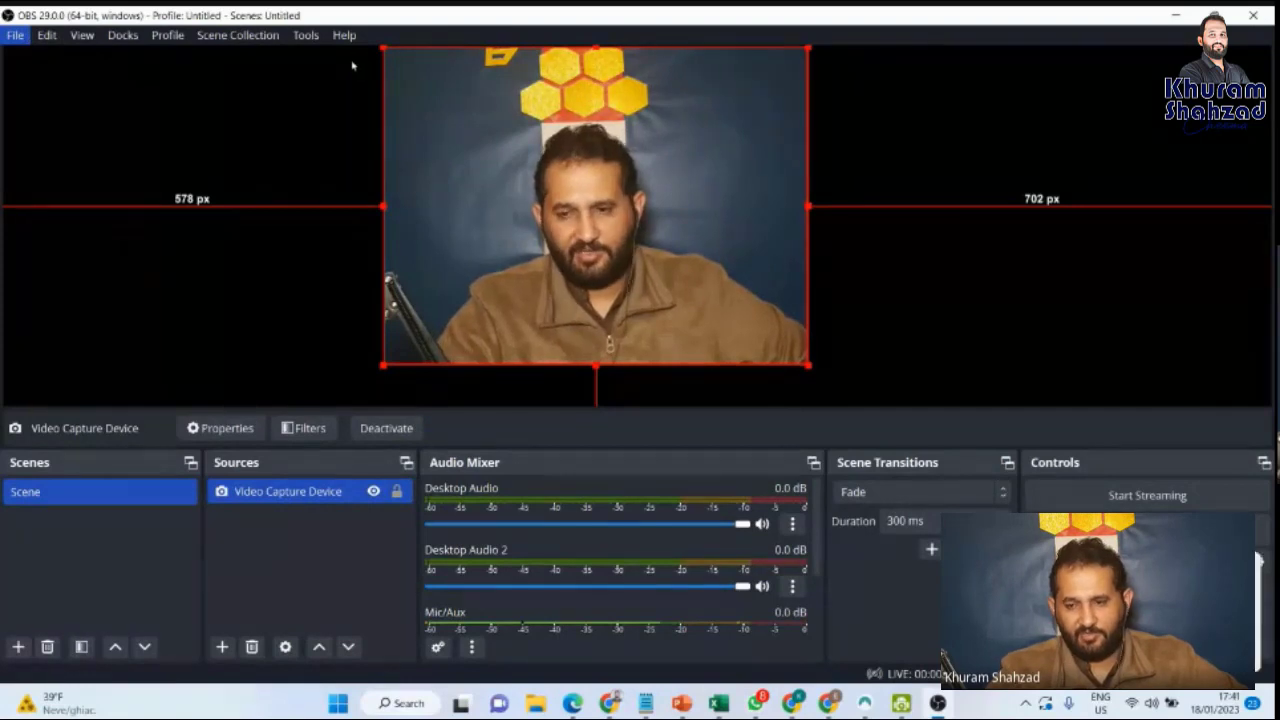
click(331, 93)
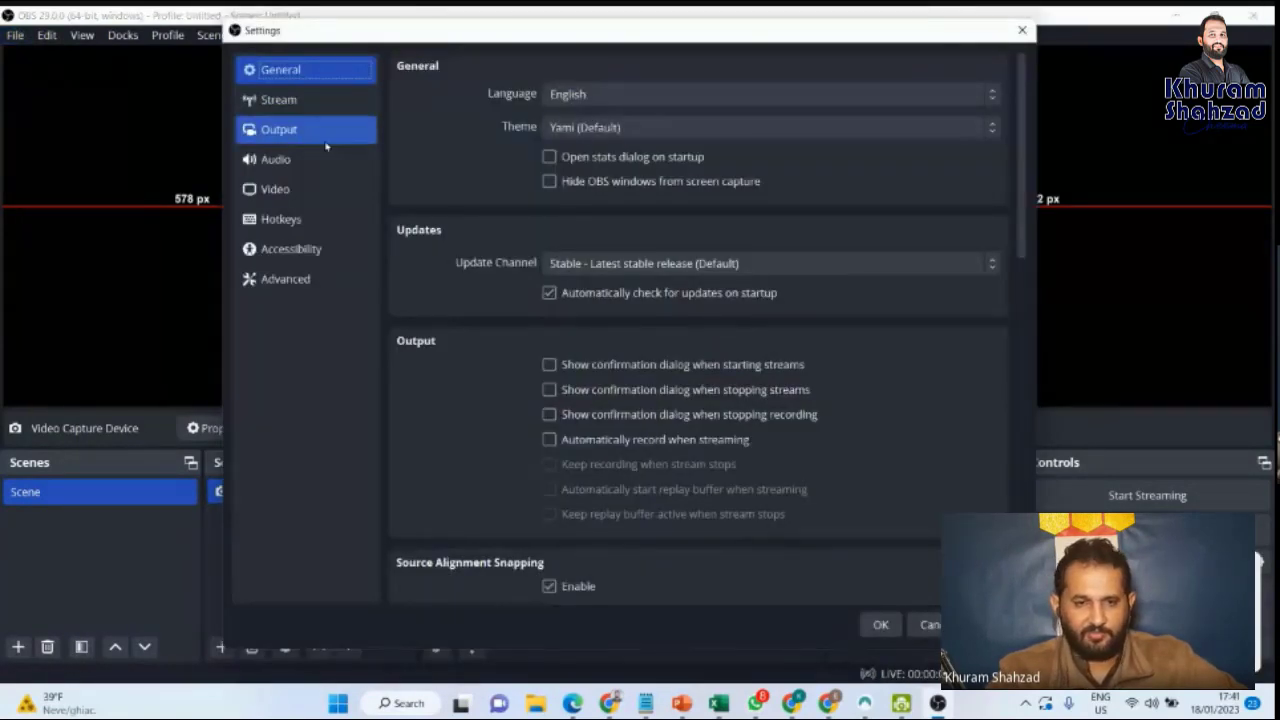
click(279, 101)
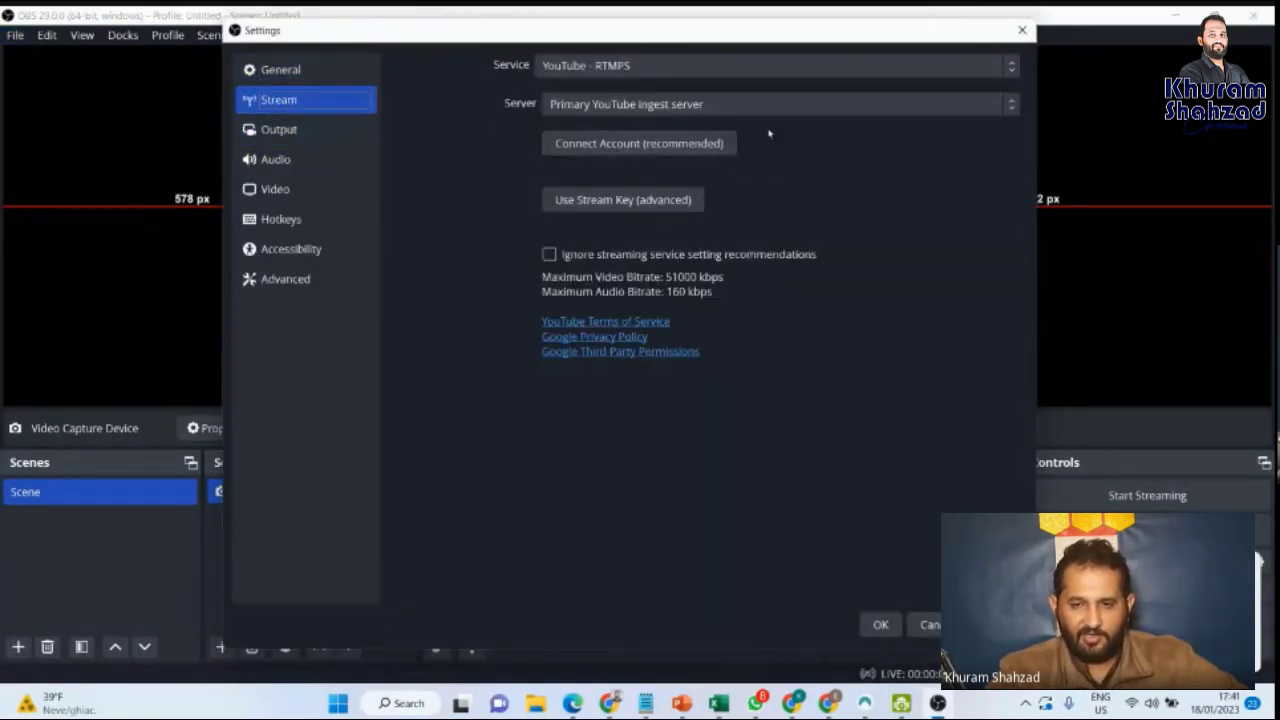
click(614, 201)
click(709, 138)
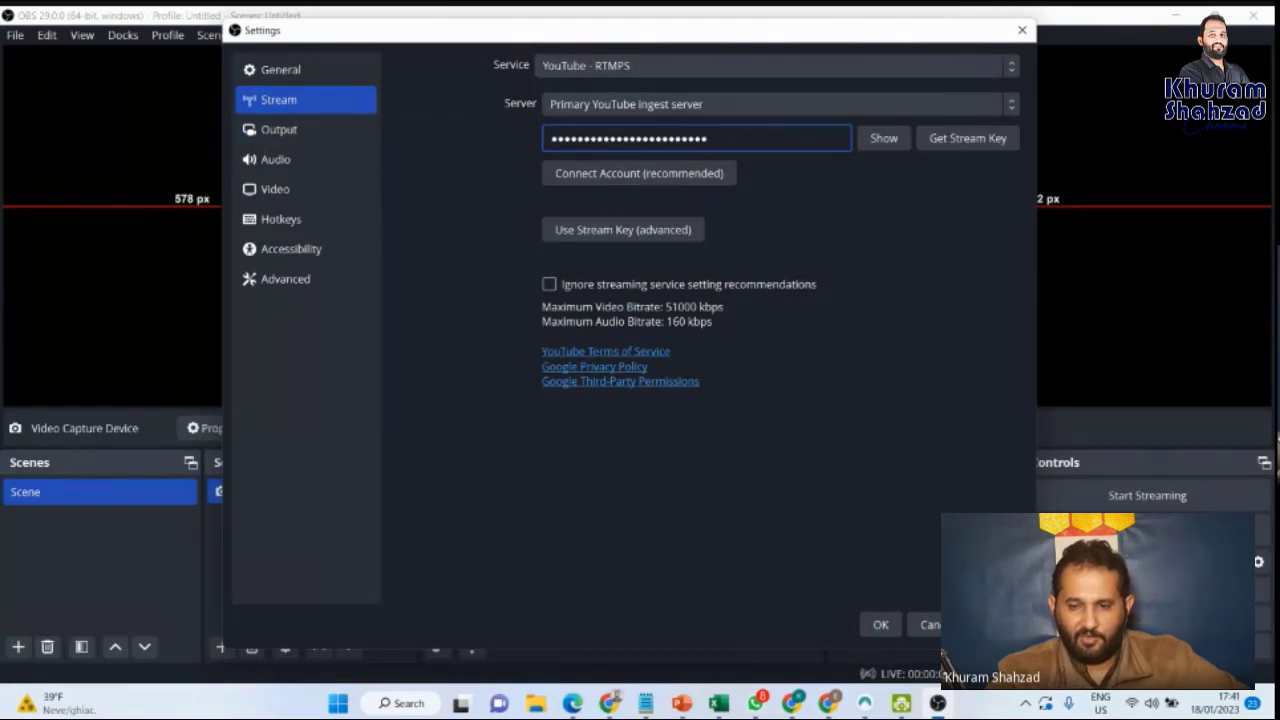
click(932, 626)
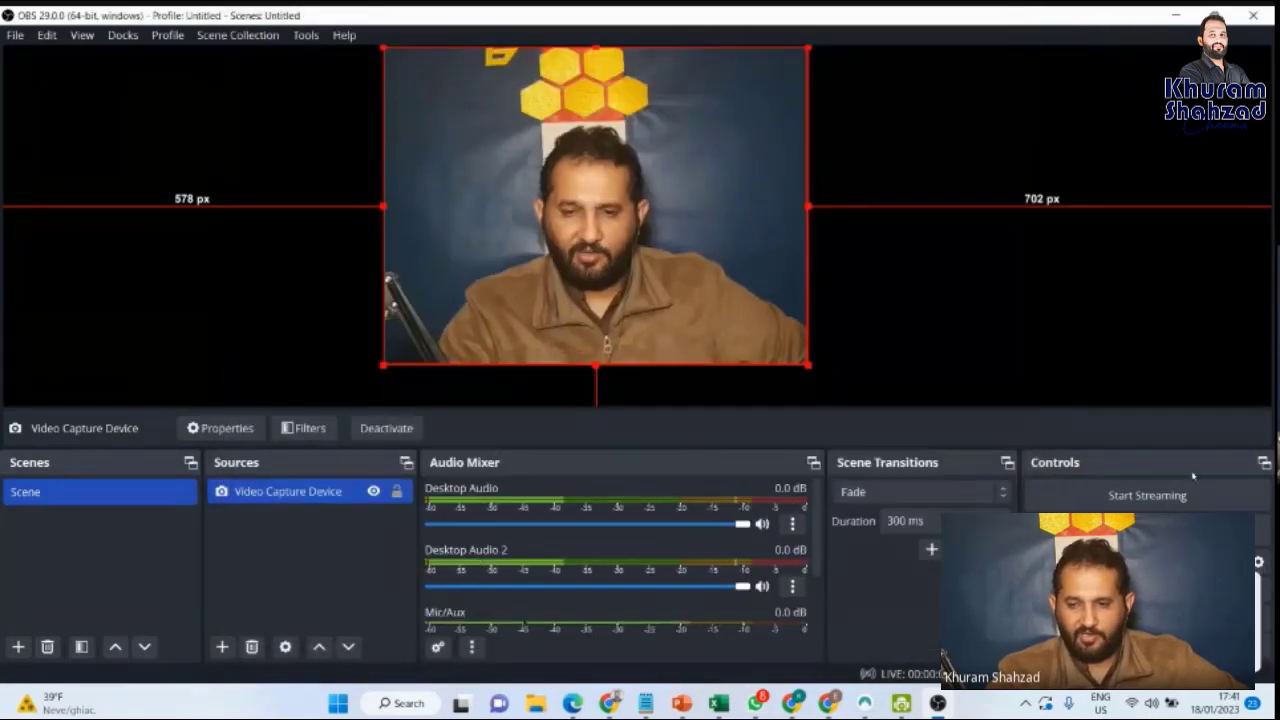
Start streaming from OBS again and check the live preview and connection status on YouTube Studio's live streaming page
click(1131, 496)
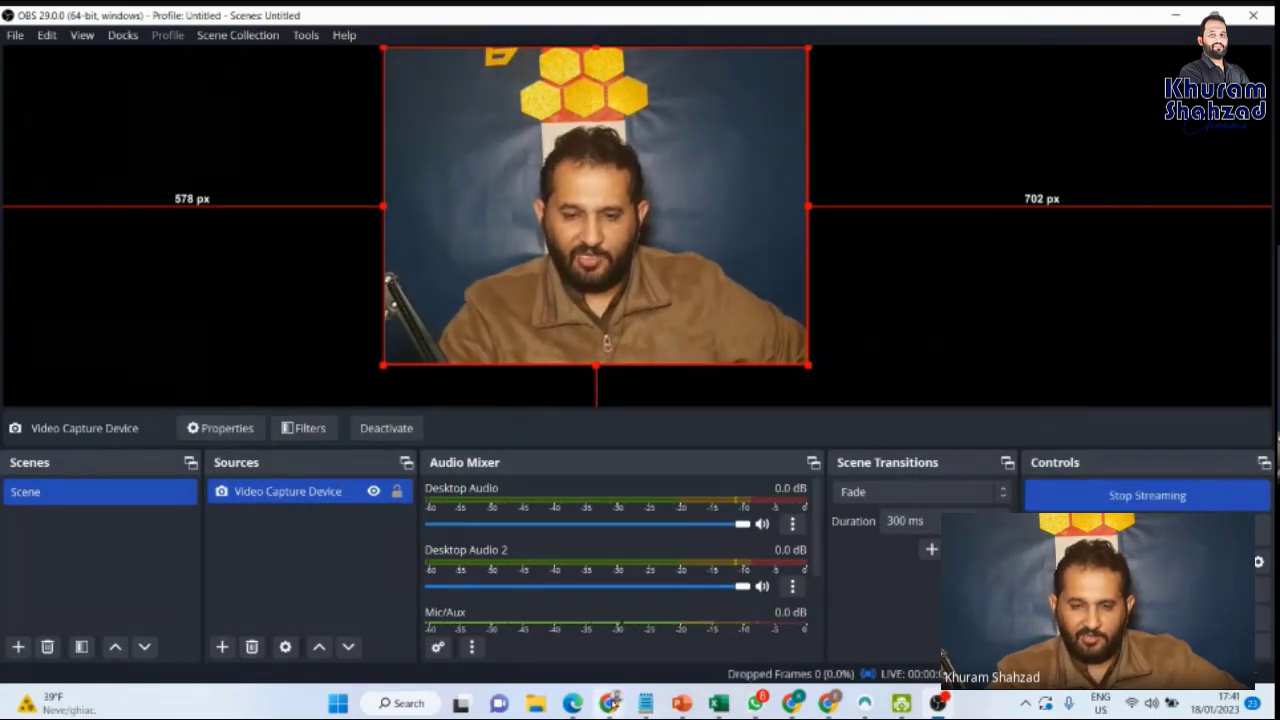
mouse_move(609, 703)
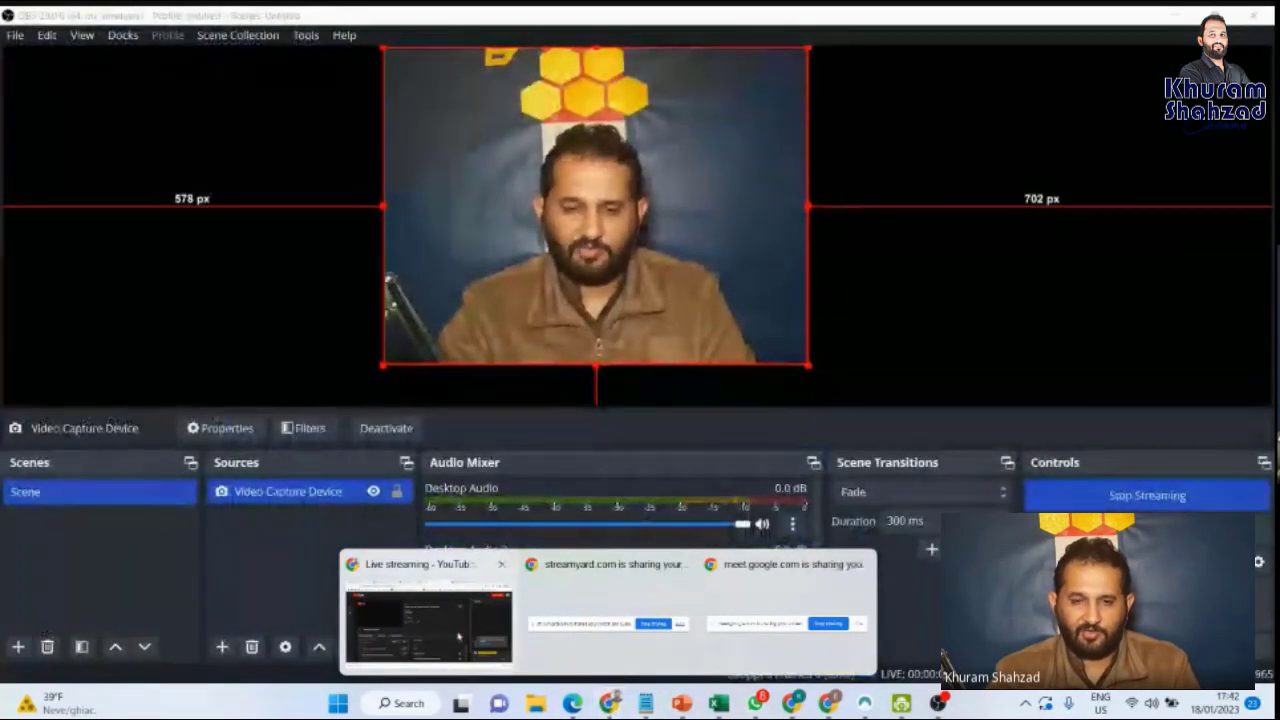
click(458, 636)
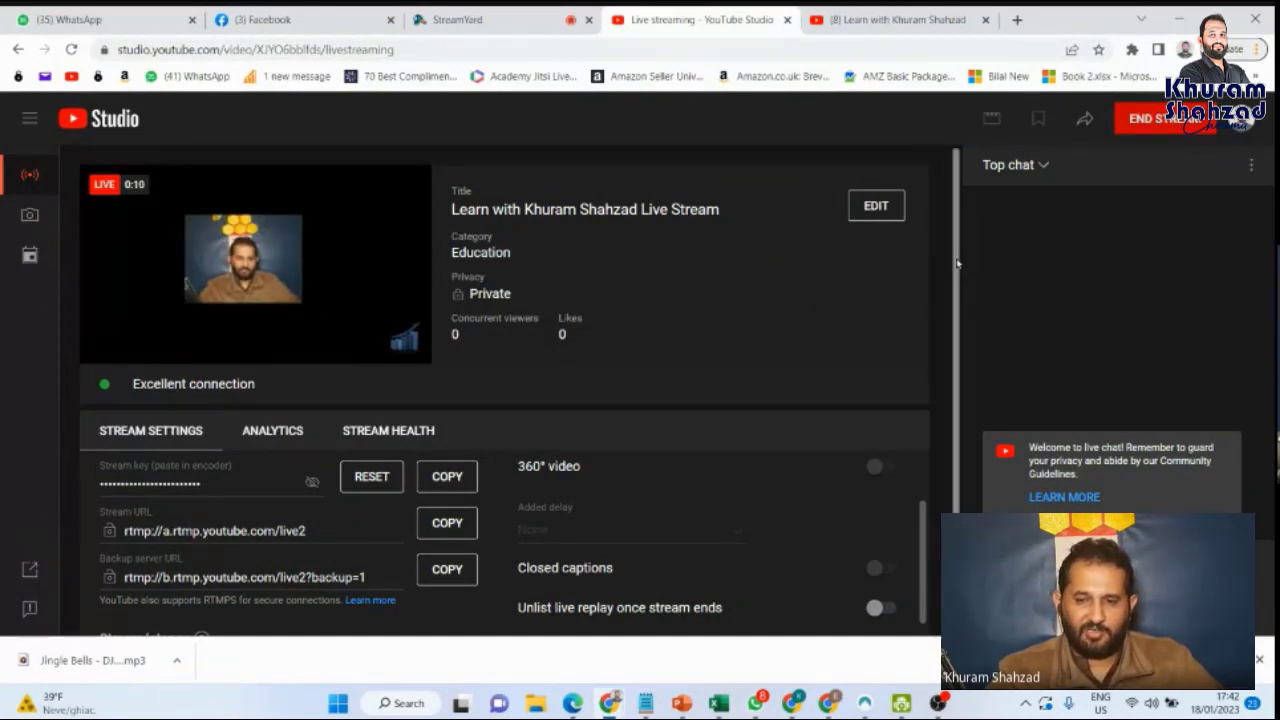
scroll(958, 263, down, 1)
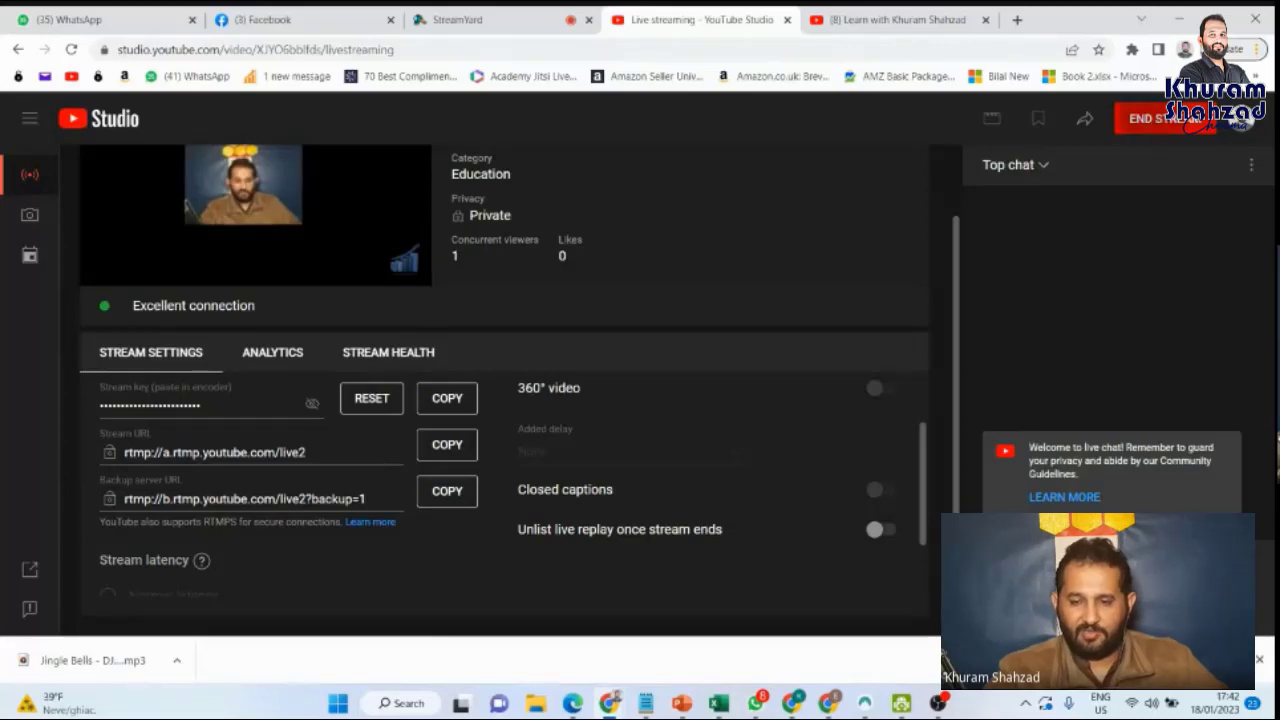
End the live stream in YouTube Studio and stop streaming in OBS
click(1157, 118)
mouse_move(945, 703)
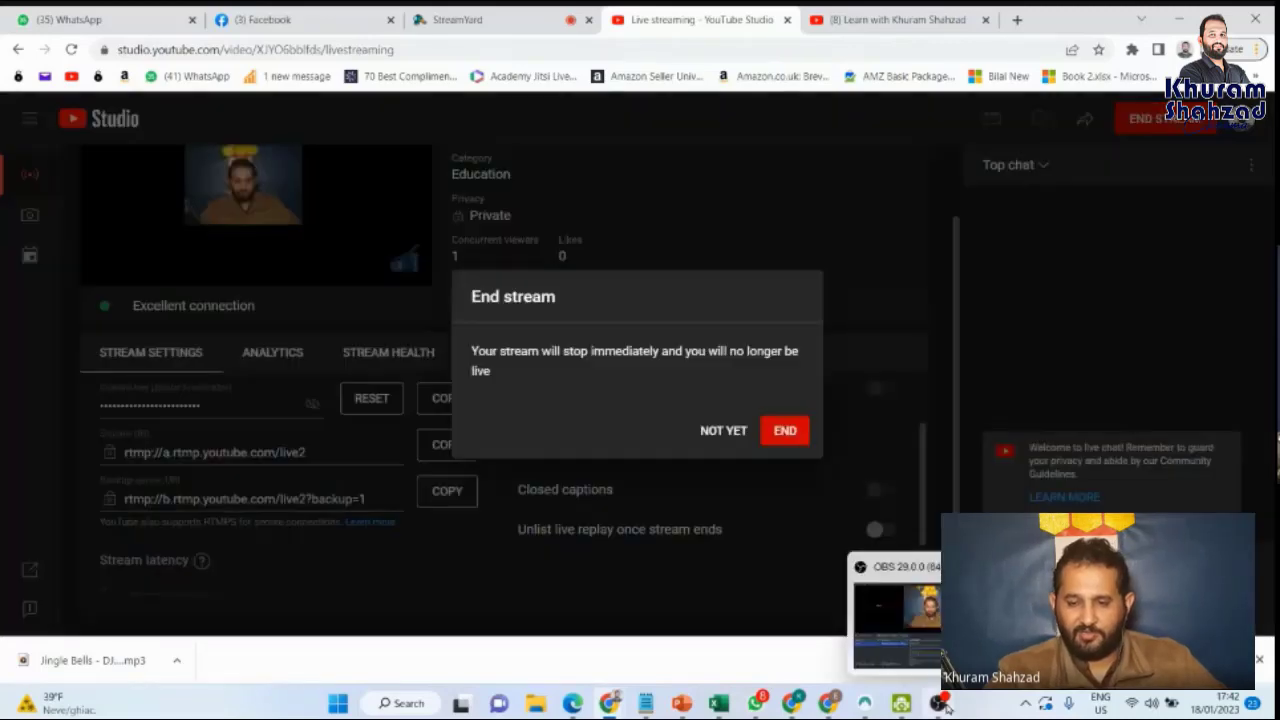
click(785, 430)
click(937, 703)
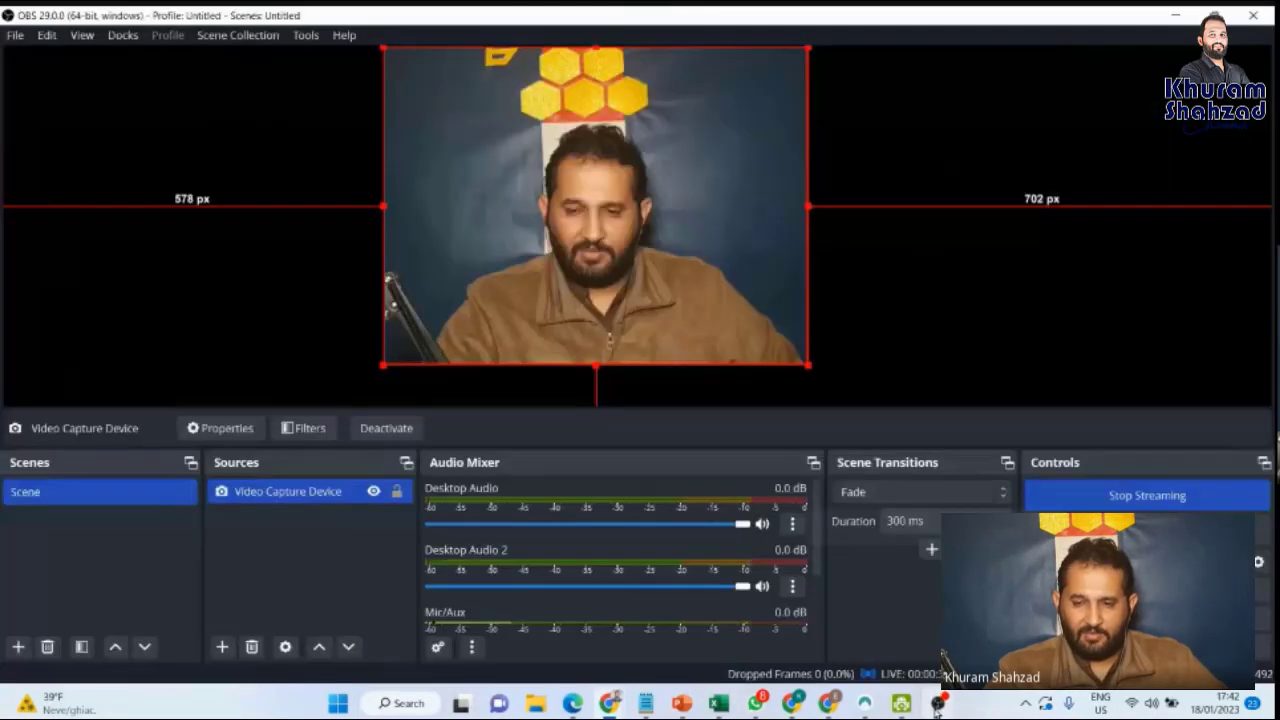
click(1110, 495)
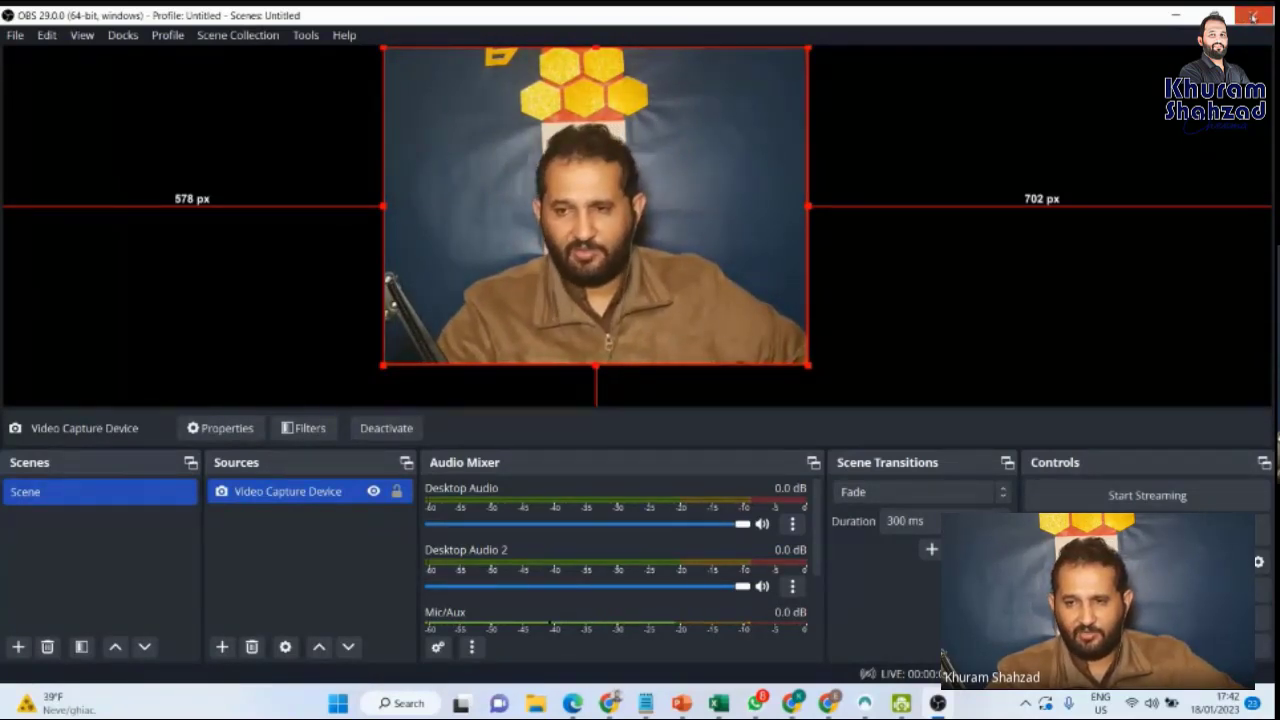
Close OBS and dismiss the finished-stream summary in YouTube Studio
click(1254, 16)
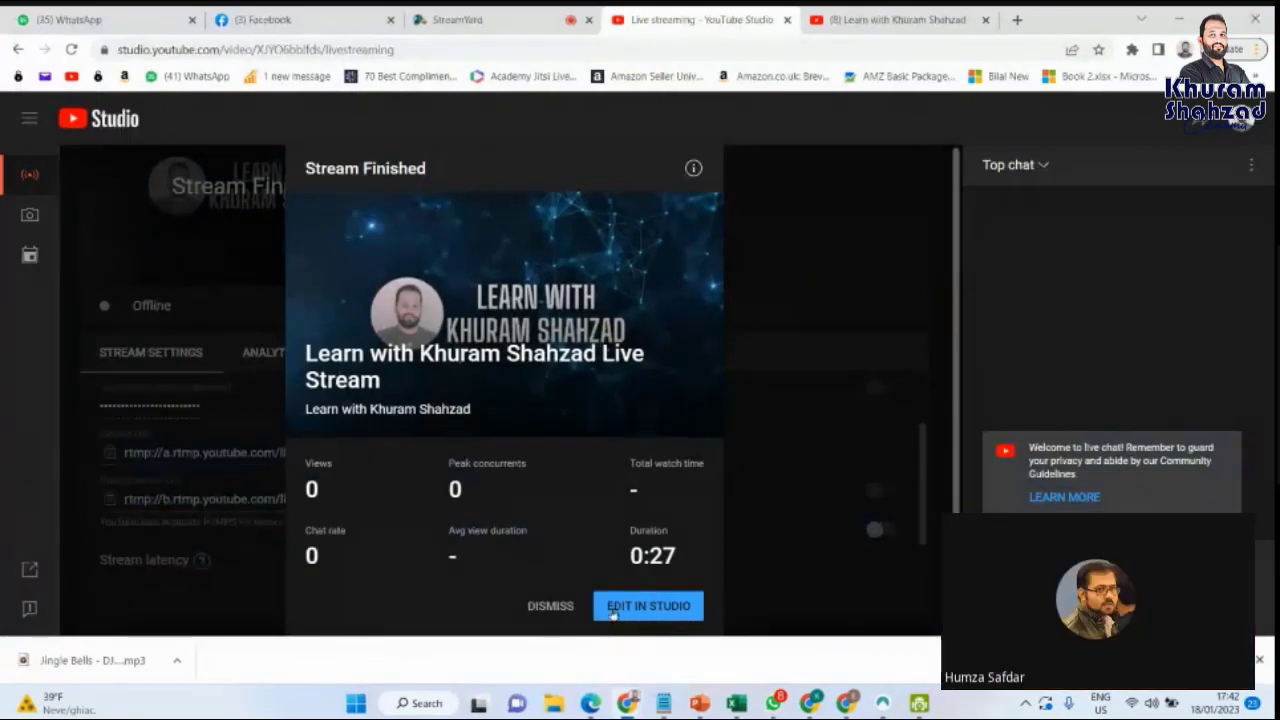
click(543, 606)
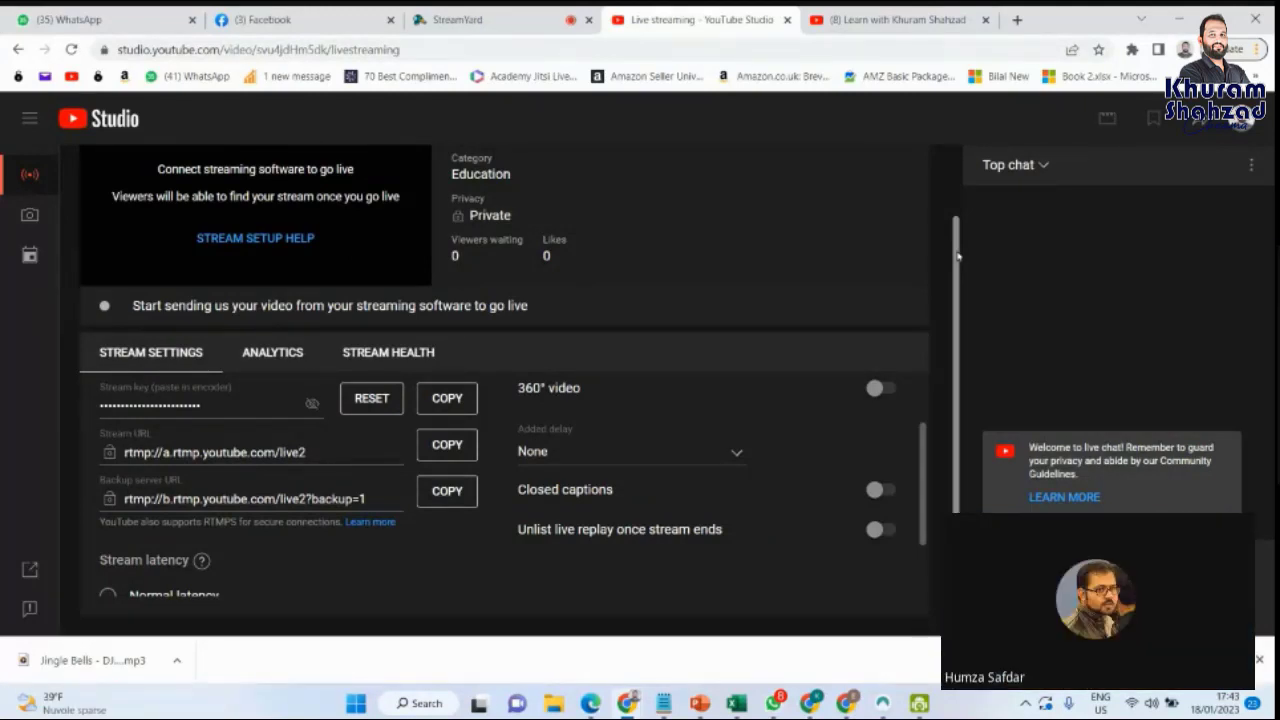
mouse_move(957, 258)
mouse_down()
mouse_move(957, 234)
mouse_move(957, 248)
mouse_up()
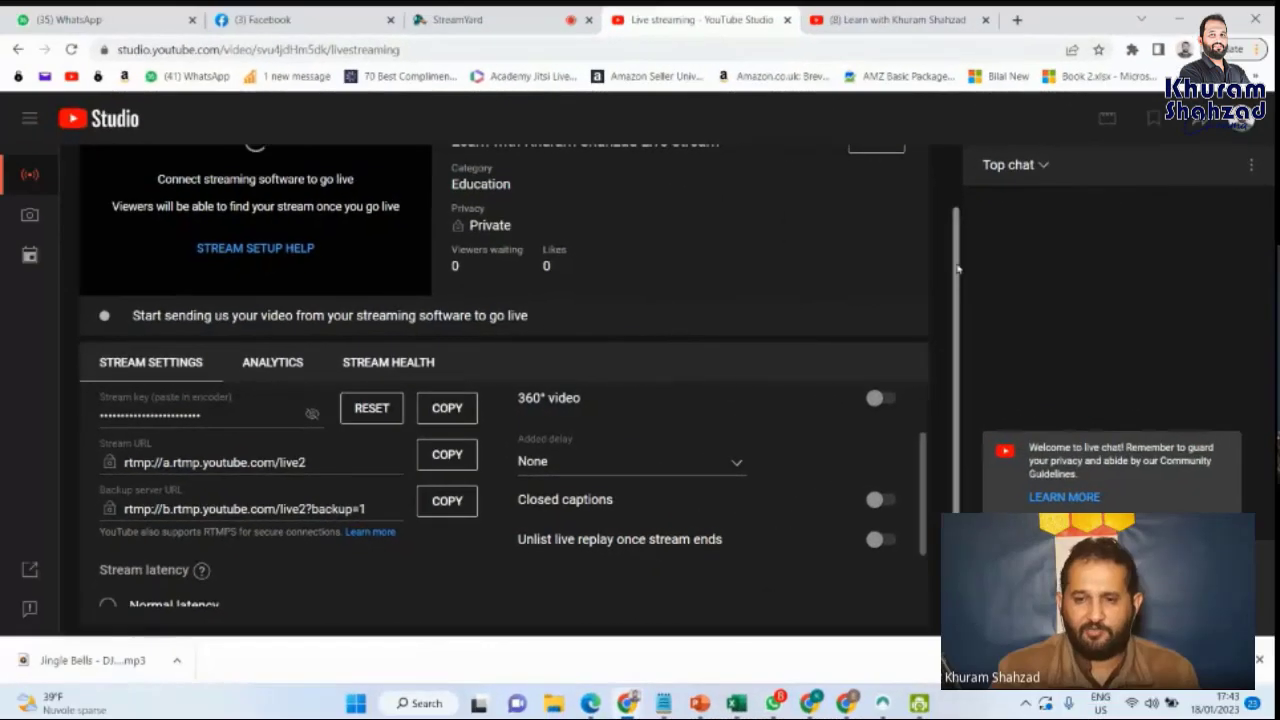
scroll(958, 268, up, 1)
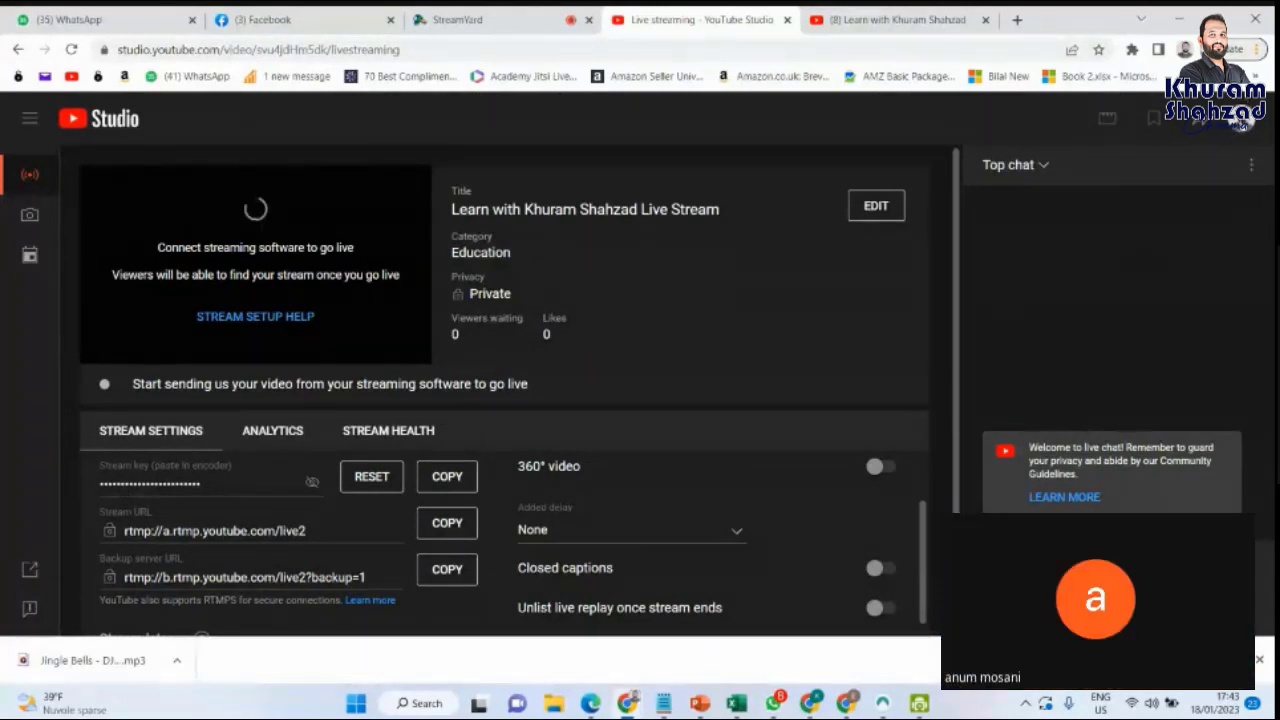
Open the account menu, expand the side navigation, and look through the stream settings on the live streaming page
click(1244, 119)
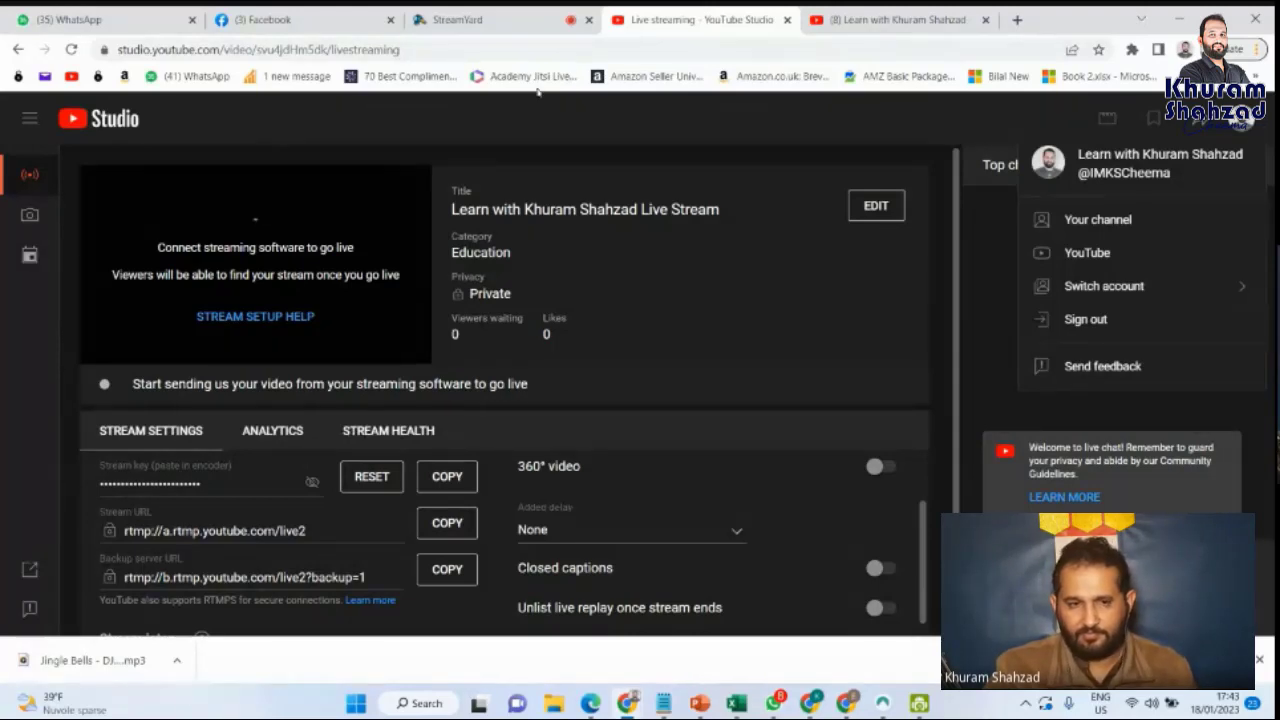
click(29, 118)
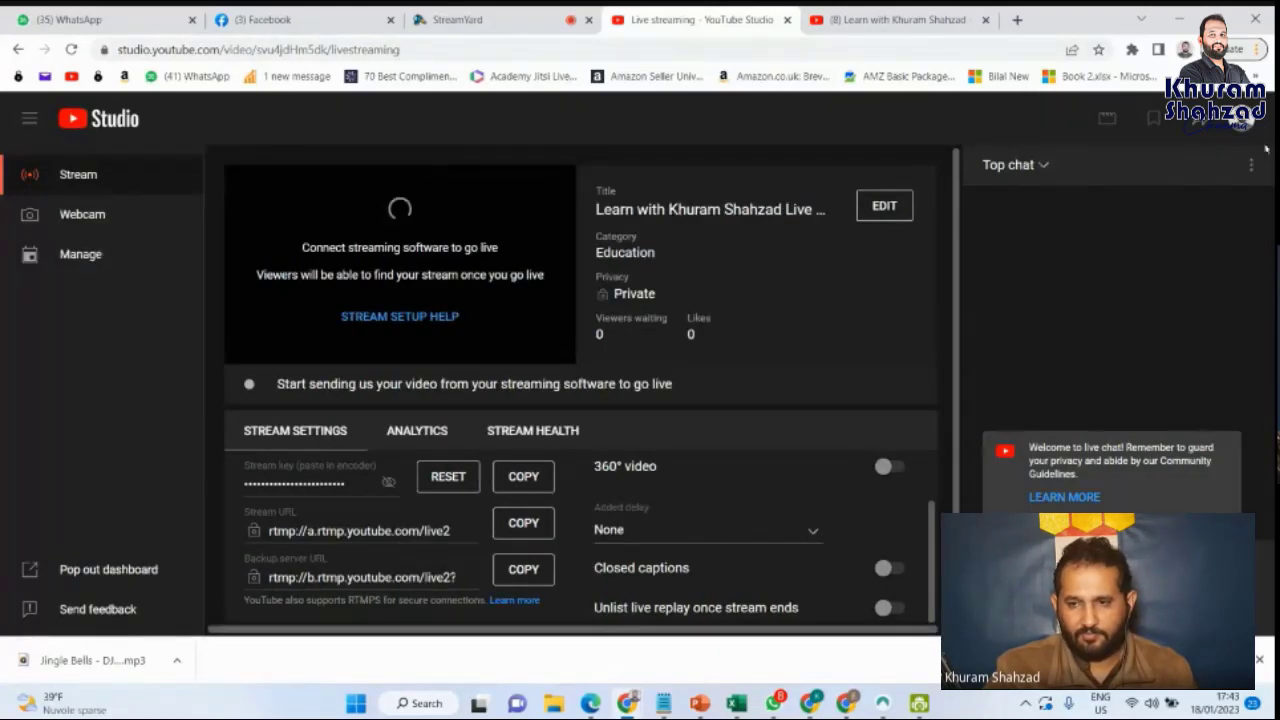
scroll(472, 531, down, 1)
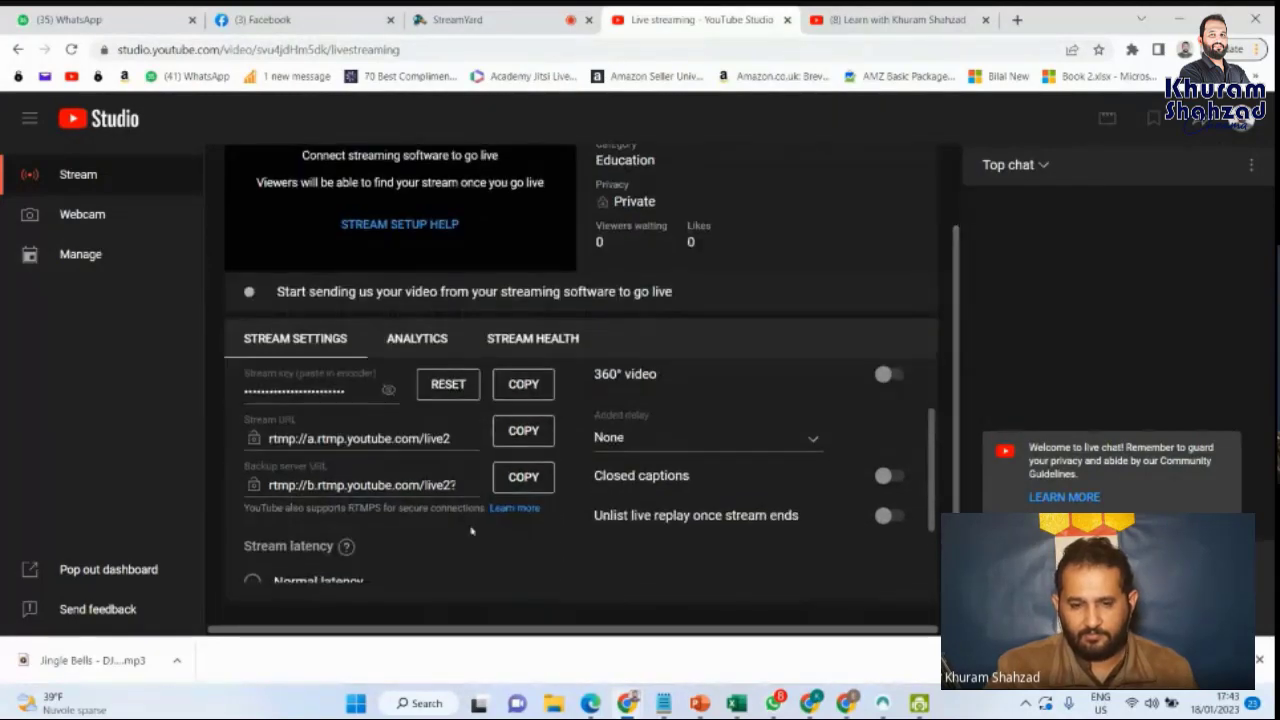
scroll(463, 523, down, 1)
scroll(463, 523, up, 4)
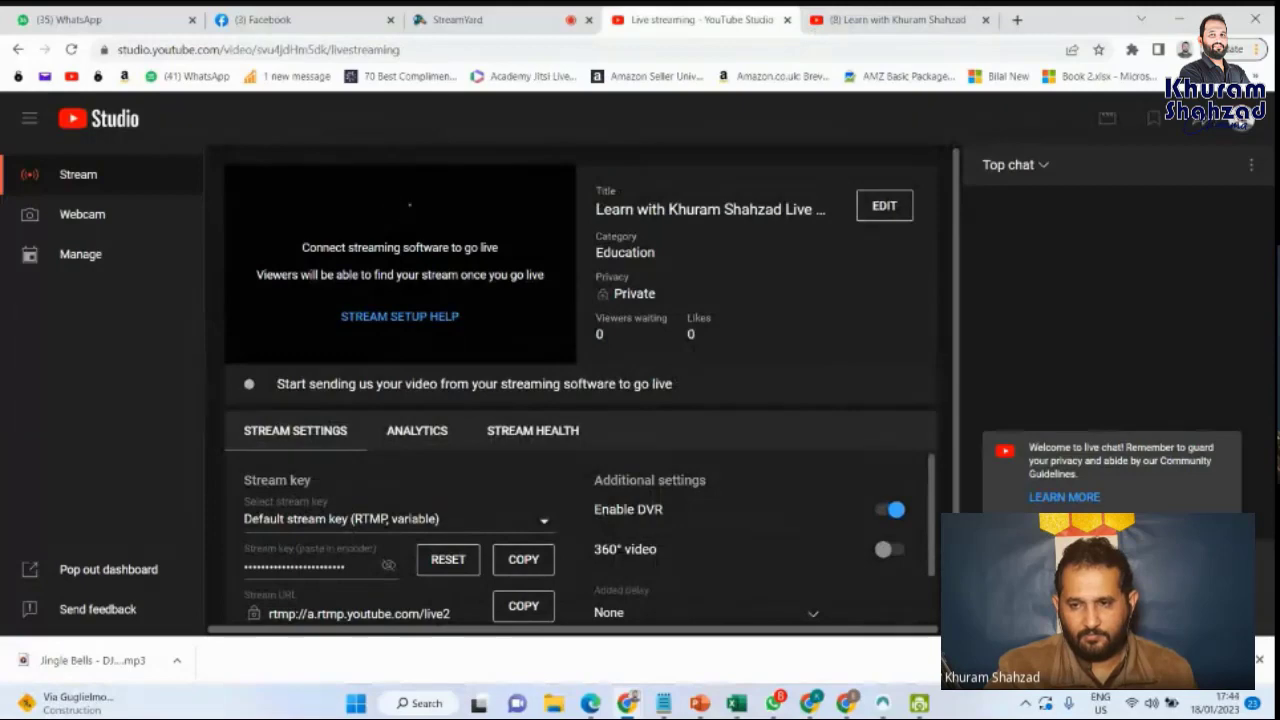
Open the channel page from the Studio account menu, and launch YouTube Studio from the channel's other browser tab
click(1241, 118)
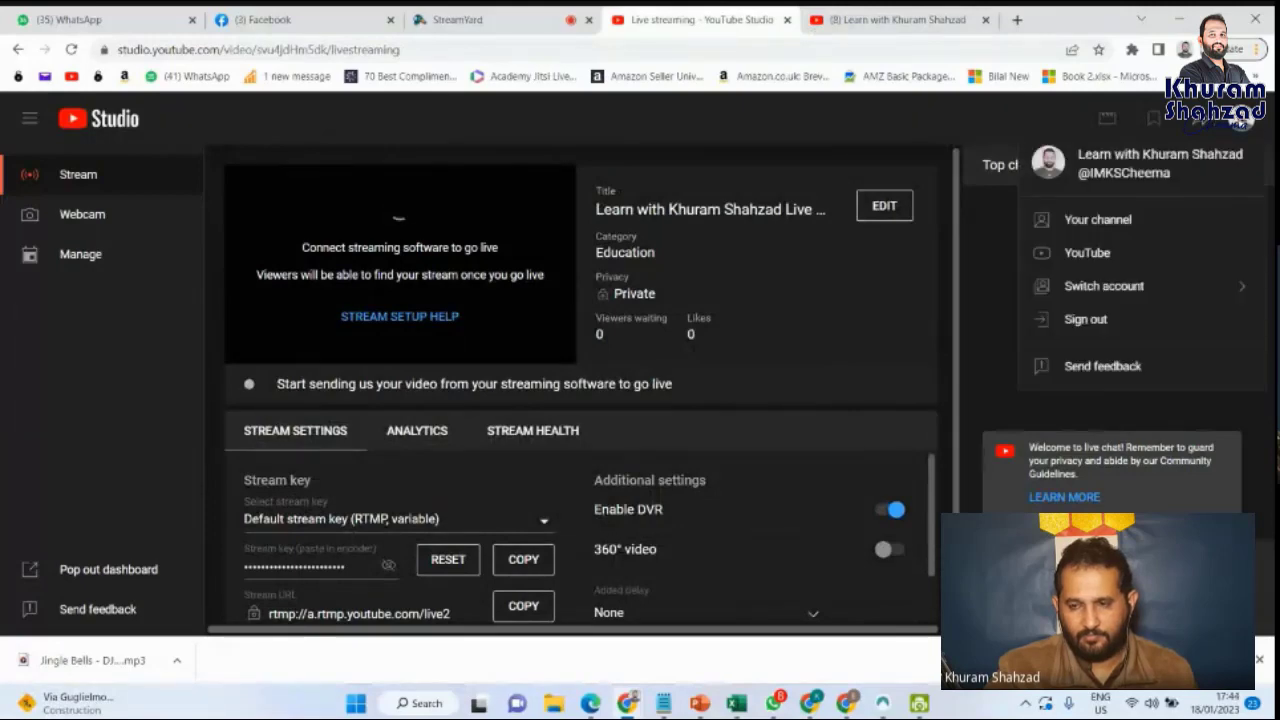
click(1100, 230)
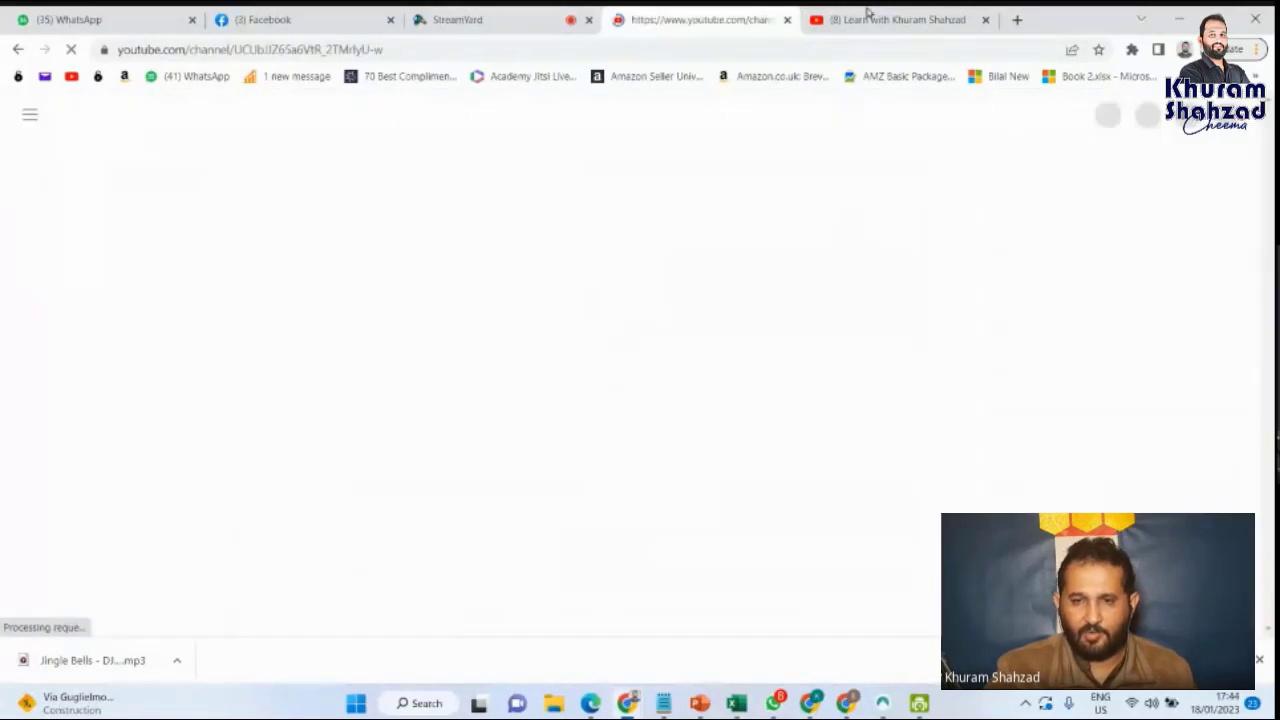
click(872, 15)
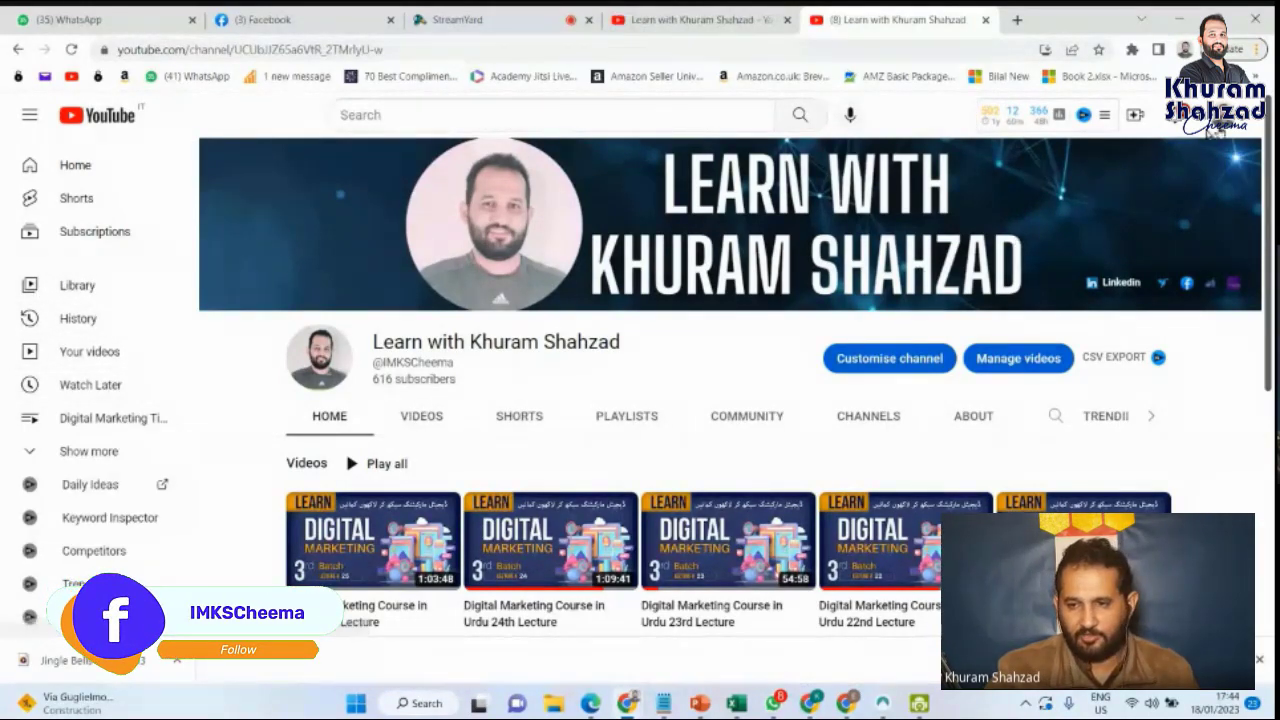
click(1210, 128)
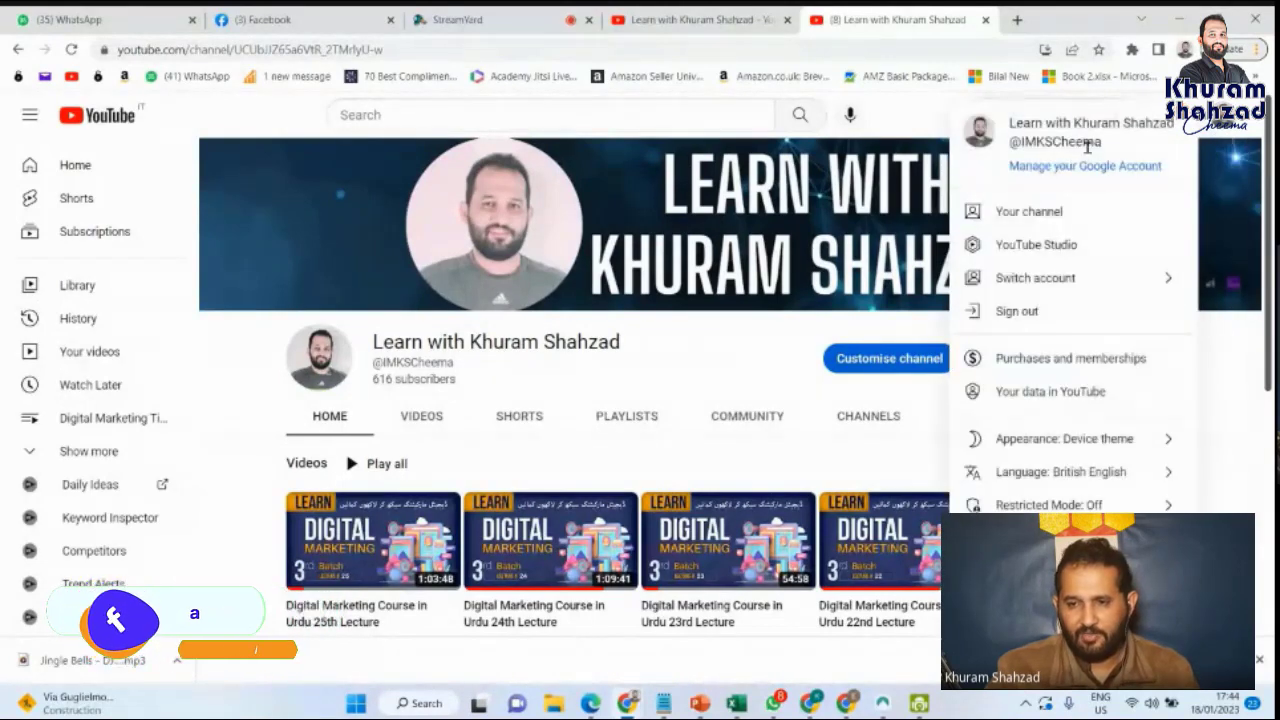
click(1050, 246)
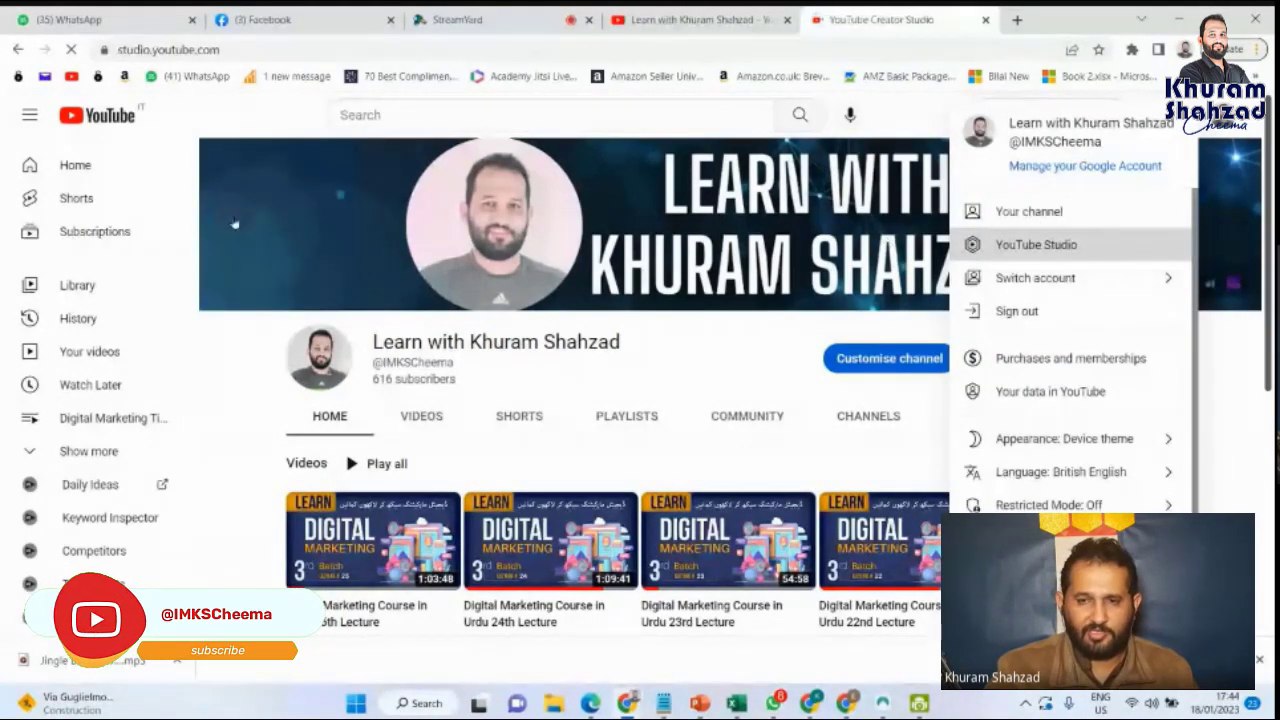
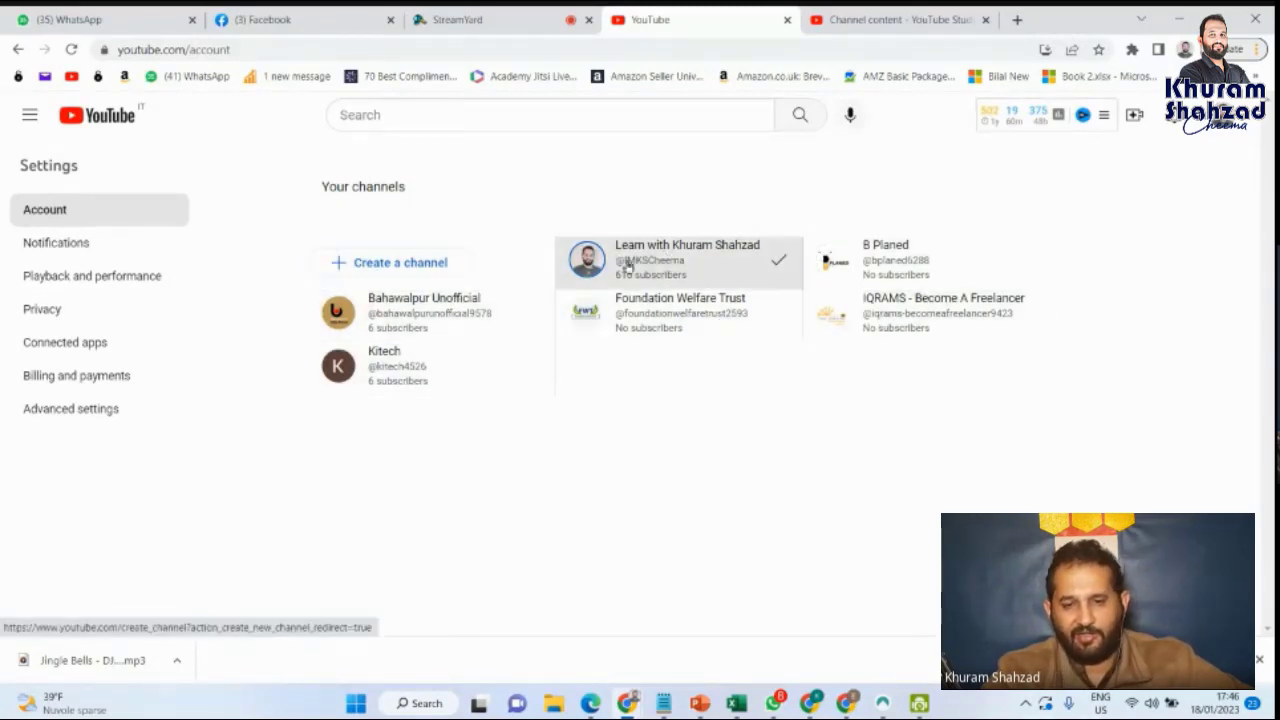
Fill in the new channel form with the name "aa" and the Google Account acknowledgement accepted, and cancel the creation
click(338, 264)
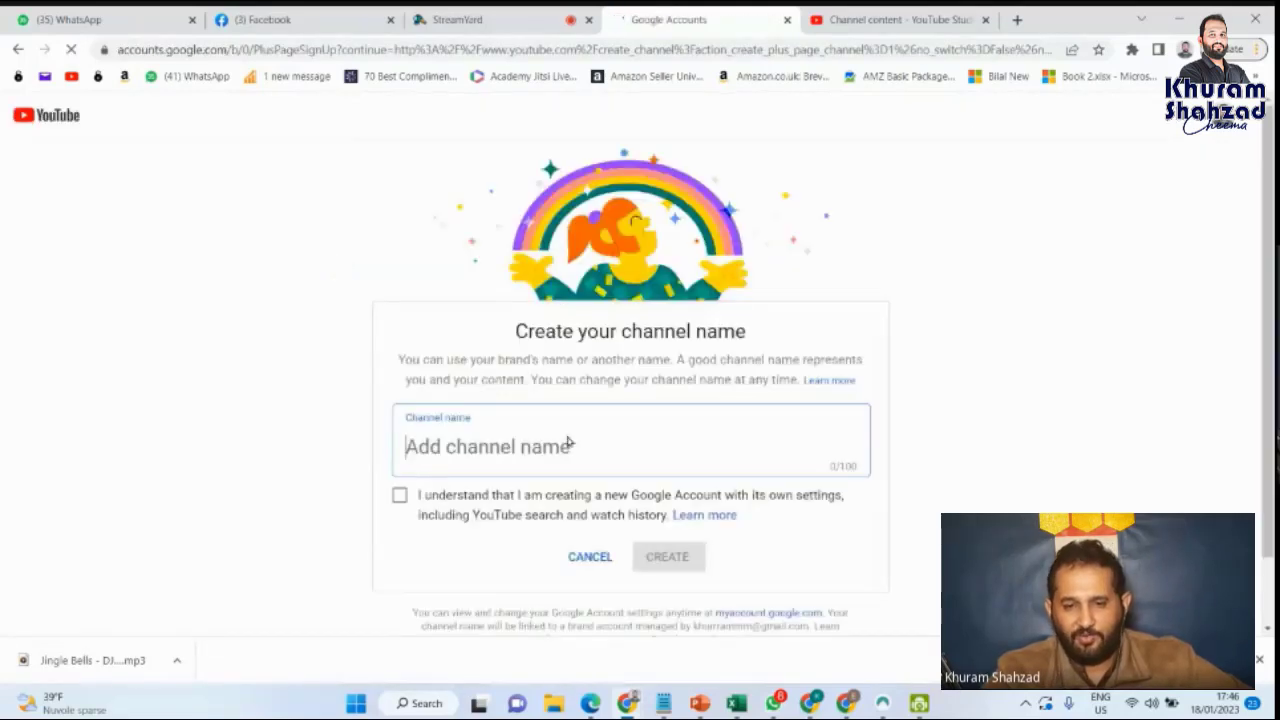
scroll(600, 437, down, 1)
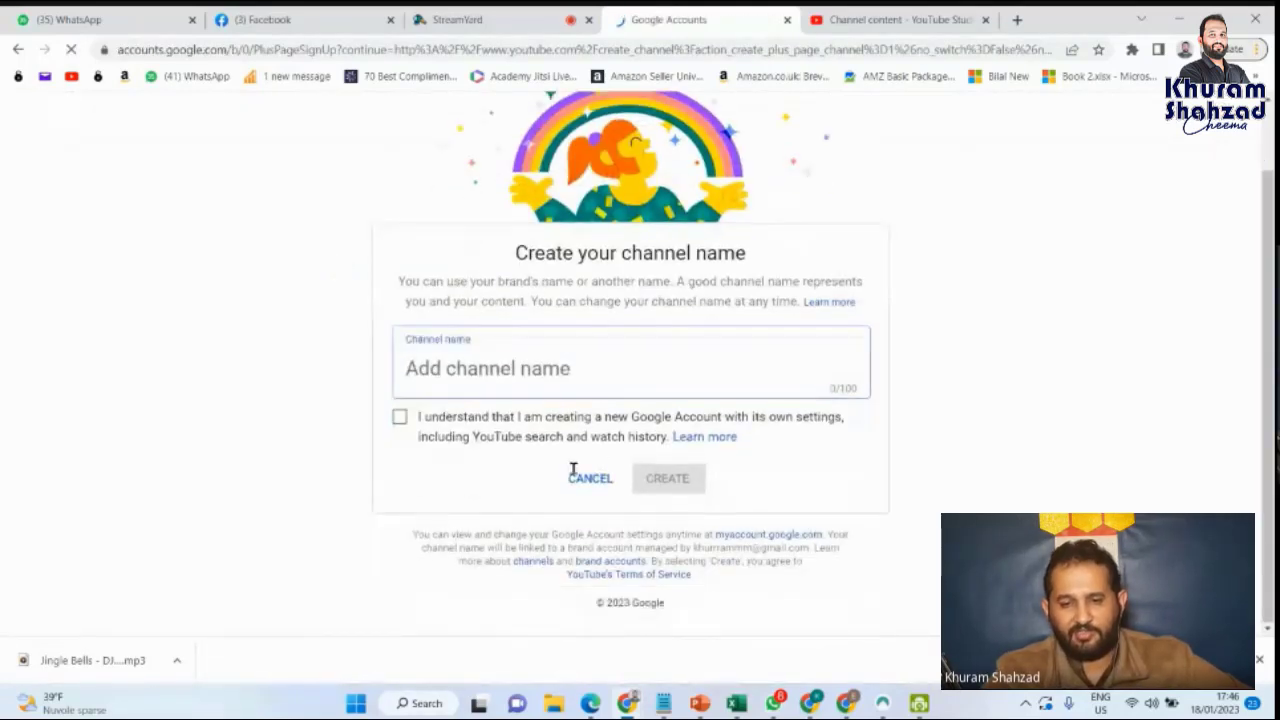
click(400, 420)
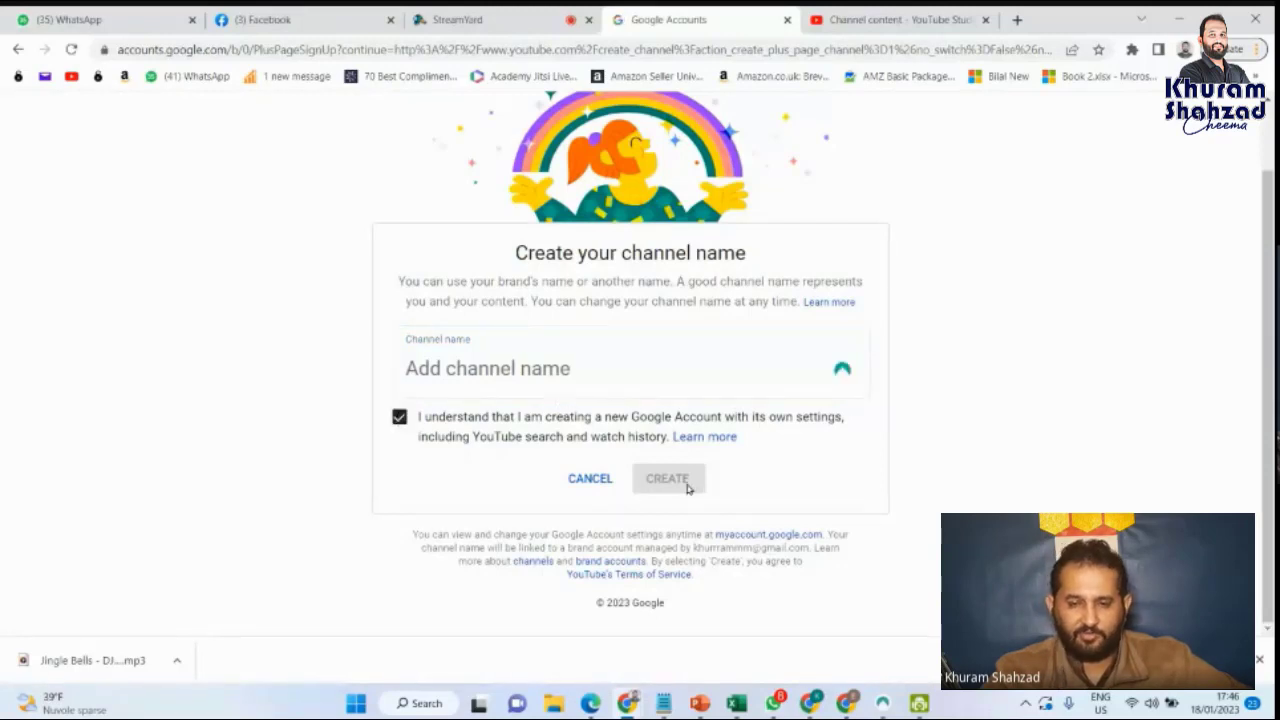
click(565, 370)
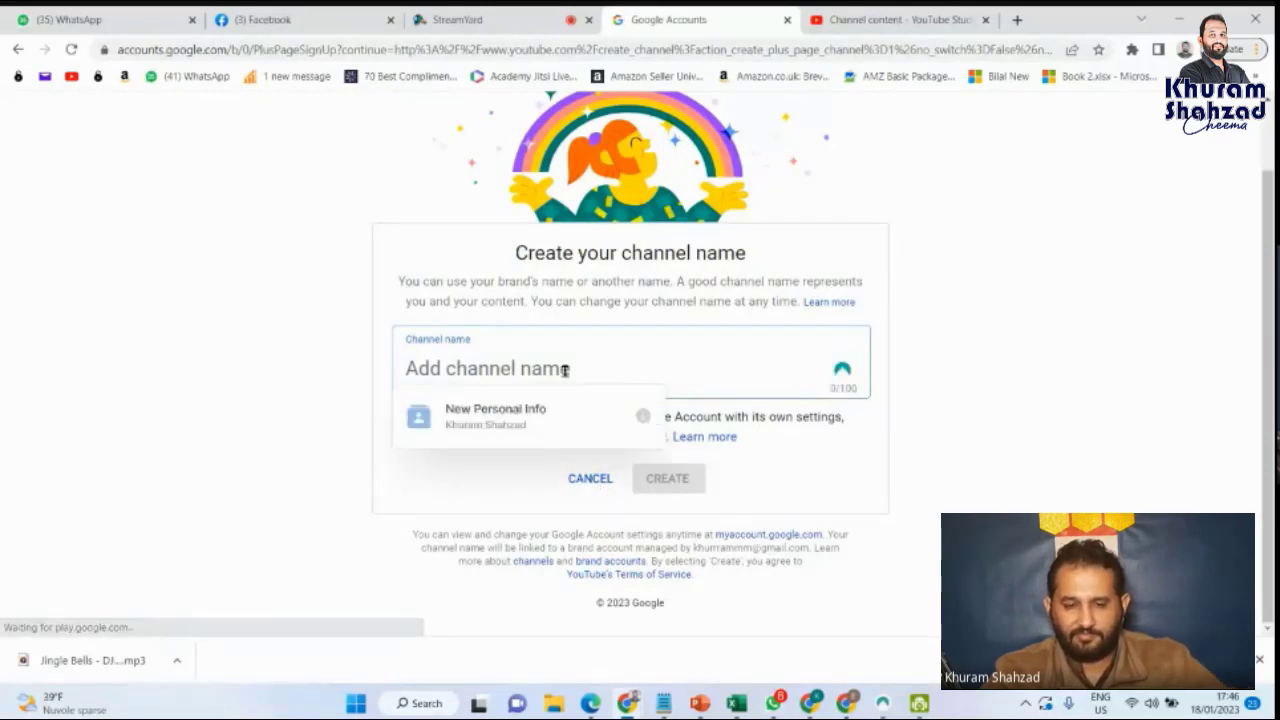
text(aa)
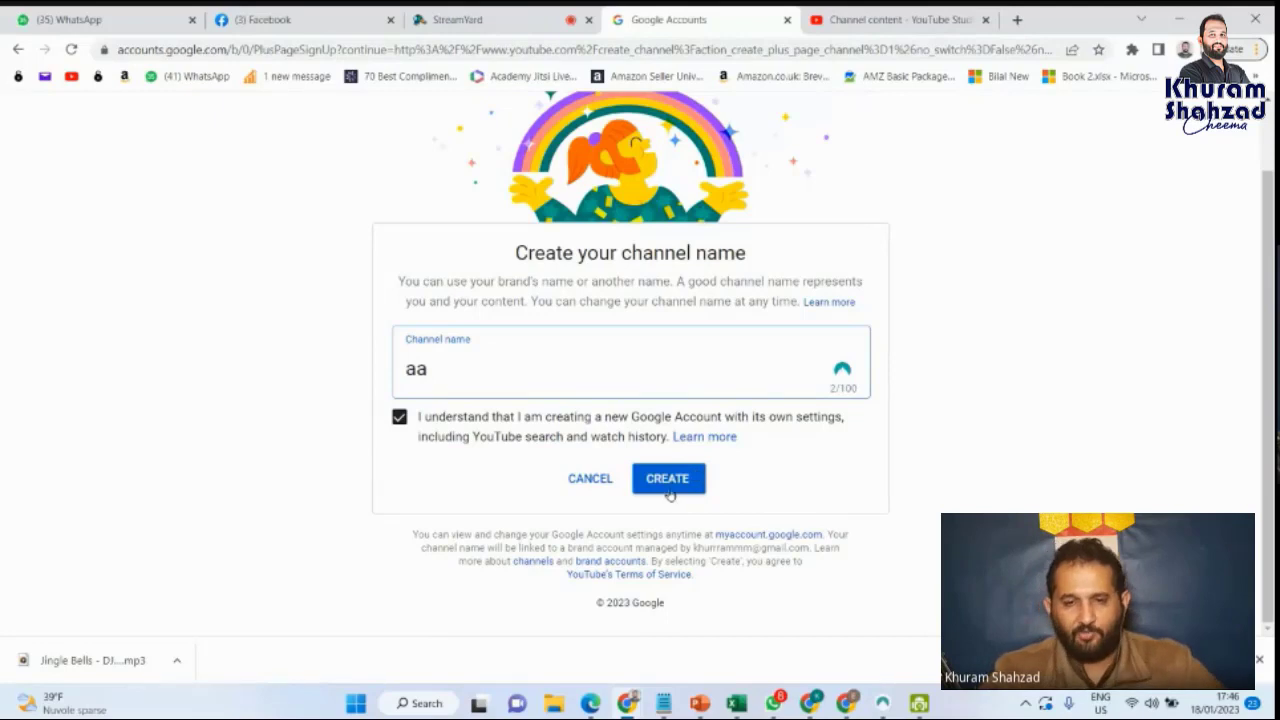
scroll(782, 204, up, 1)
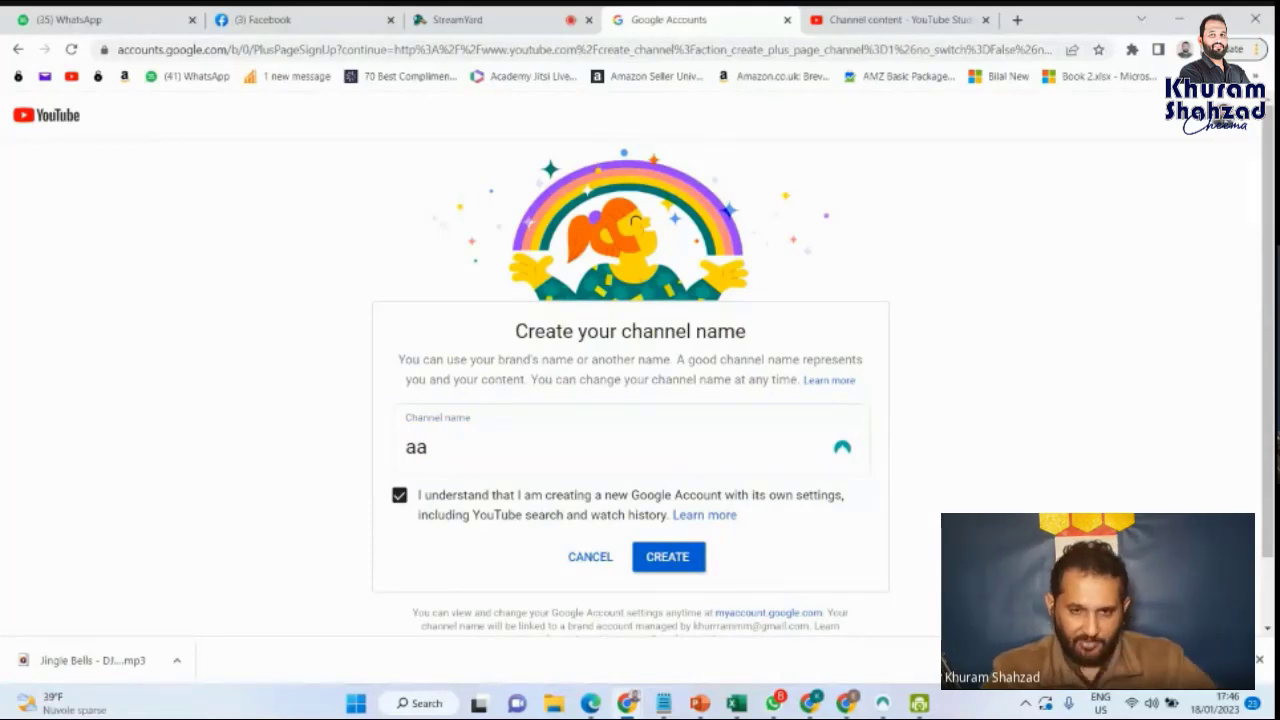
click(590, 558)
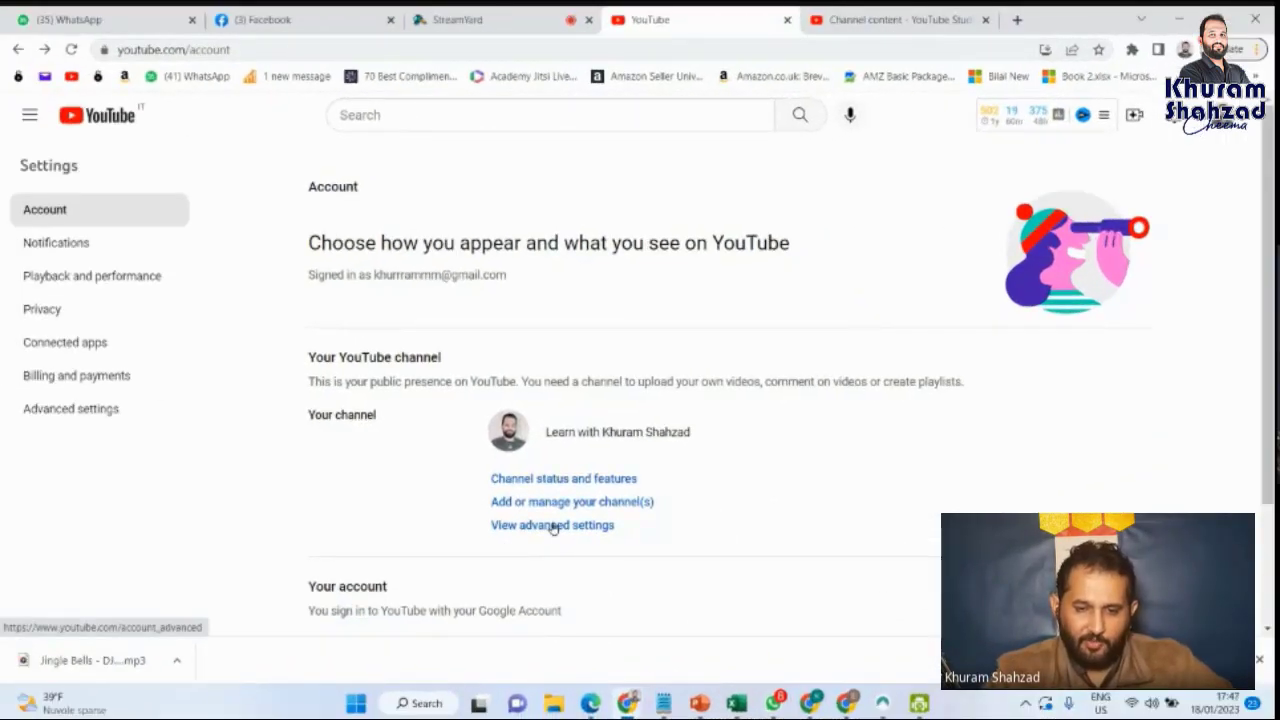
View the channel's advanced settings, including the User ID, Channel ID, and the move and delete channel options
click(553, 526)
scroll(419, 370, down, 1)
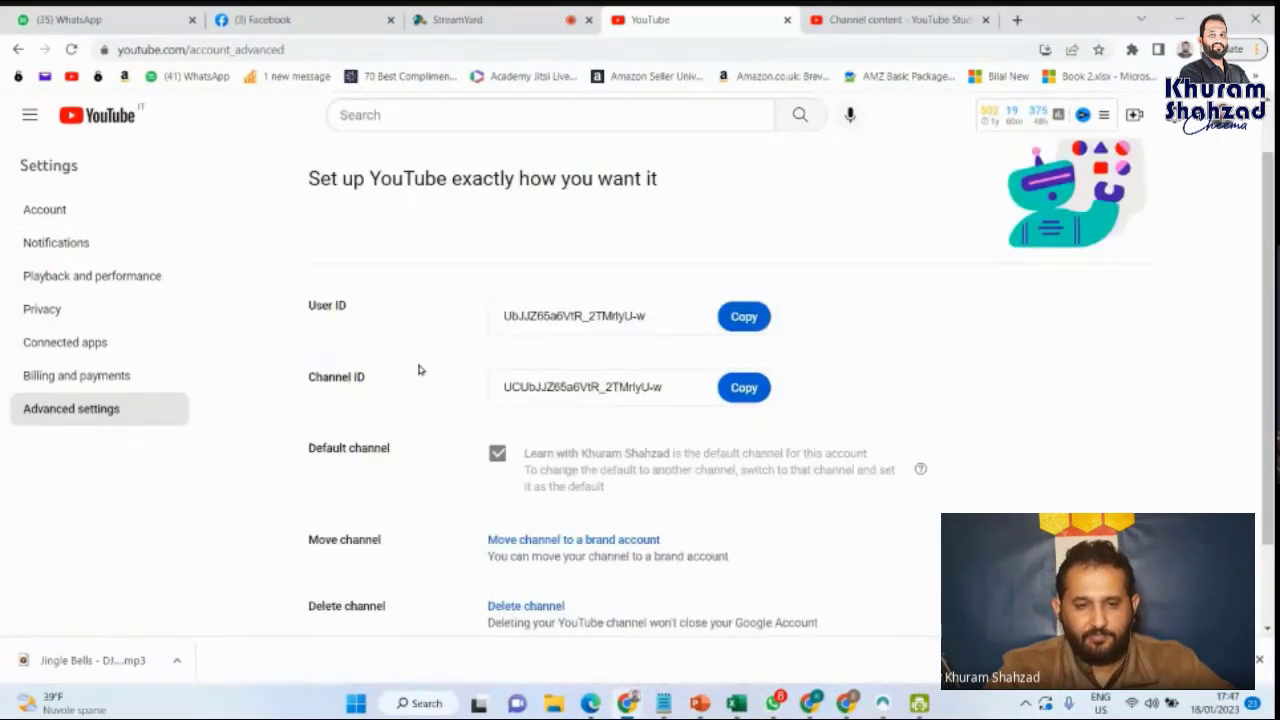
click(663, 297)
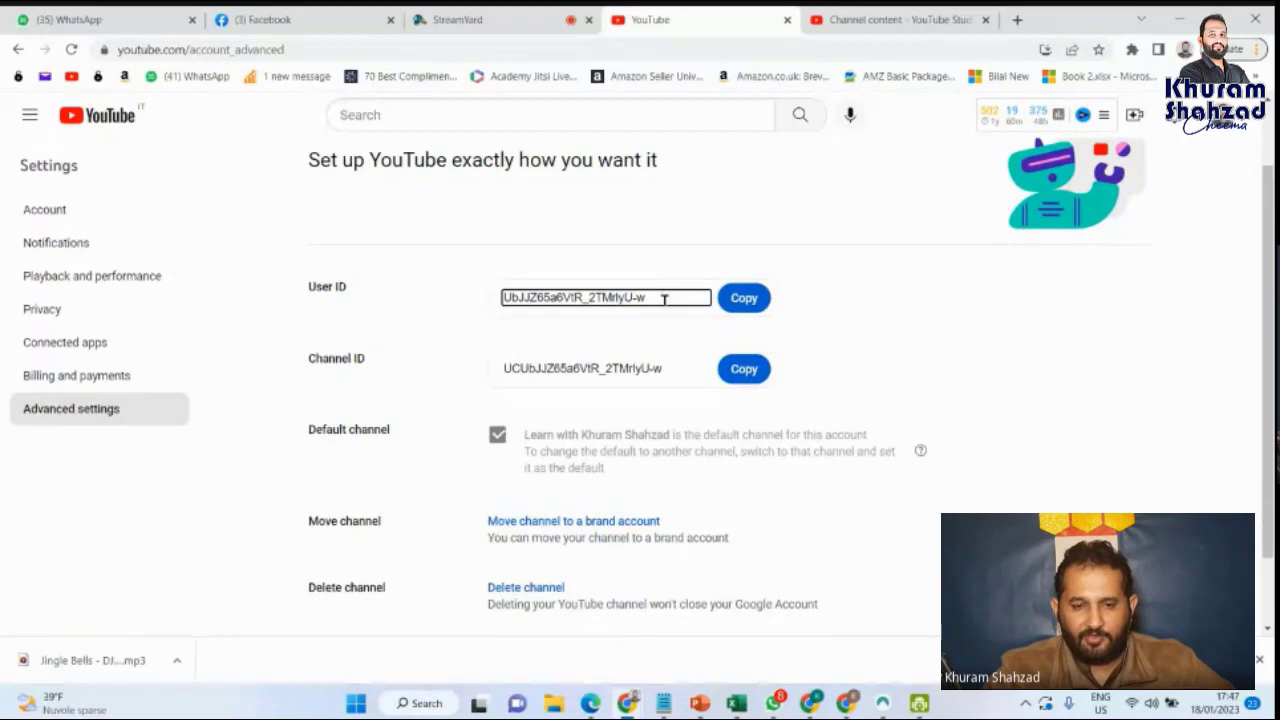
click(672, 366)
scroll(684, 385, down, 1)
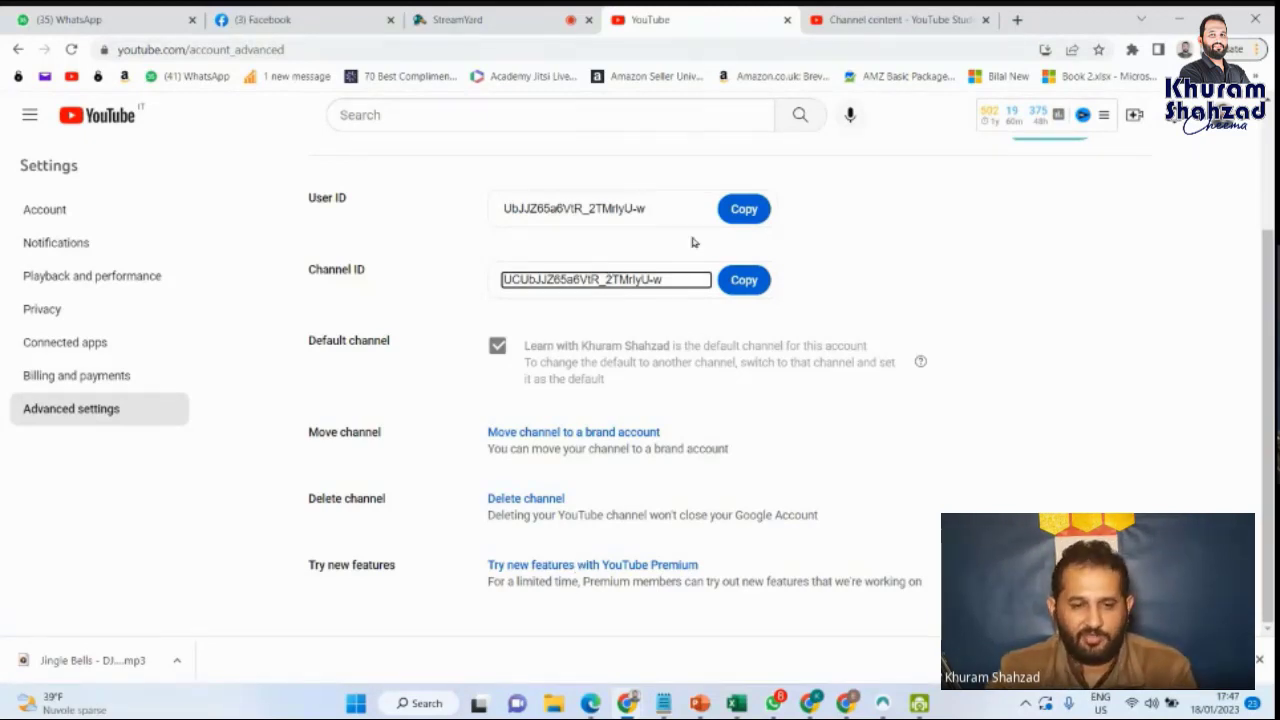
click(102, 420)
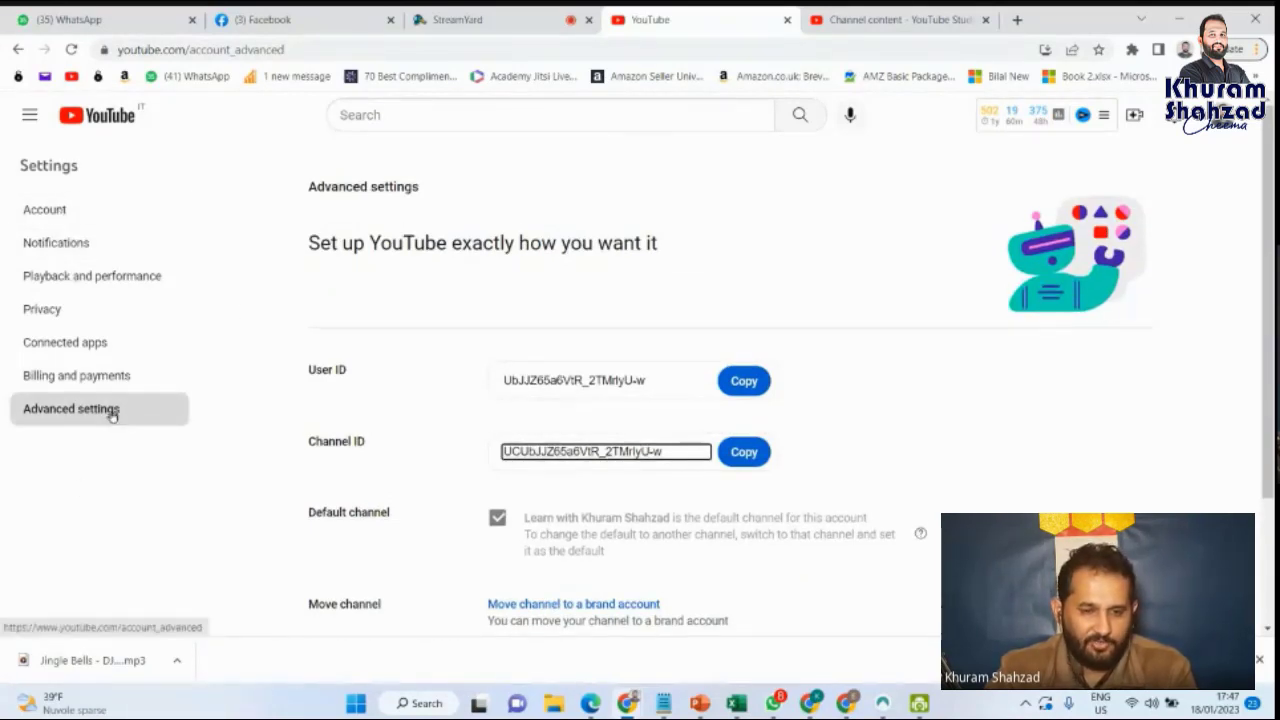
Look through the Billing and payments, Connected apps, Privacy, and Playback and performance settings pages
click(64, 375)
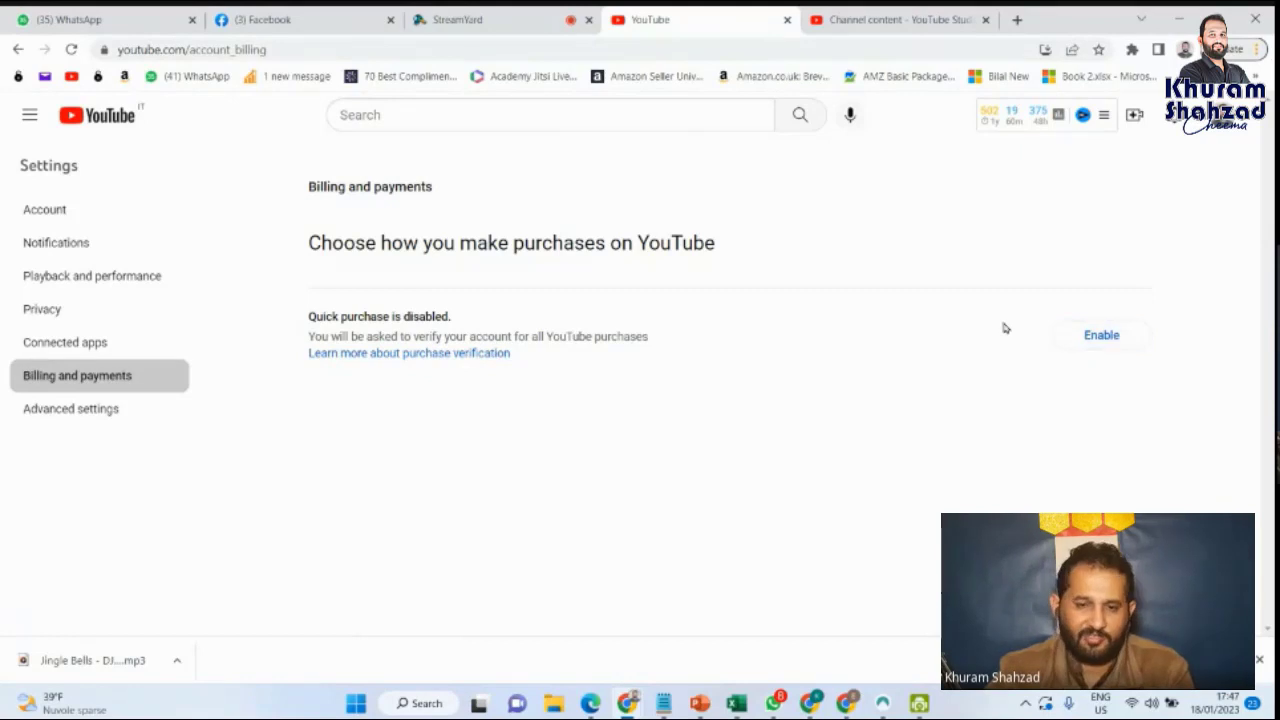
click(50, 344)
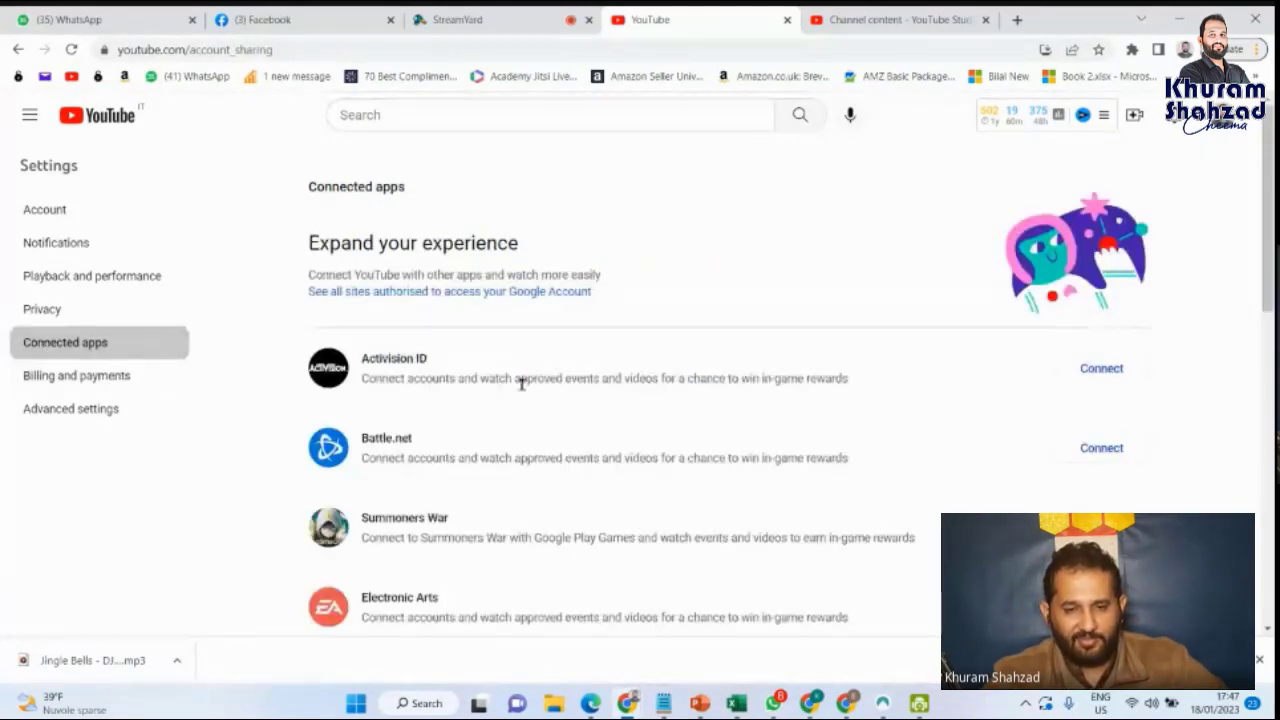
scroll(444, 397, down, 3)
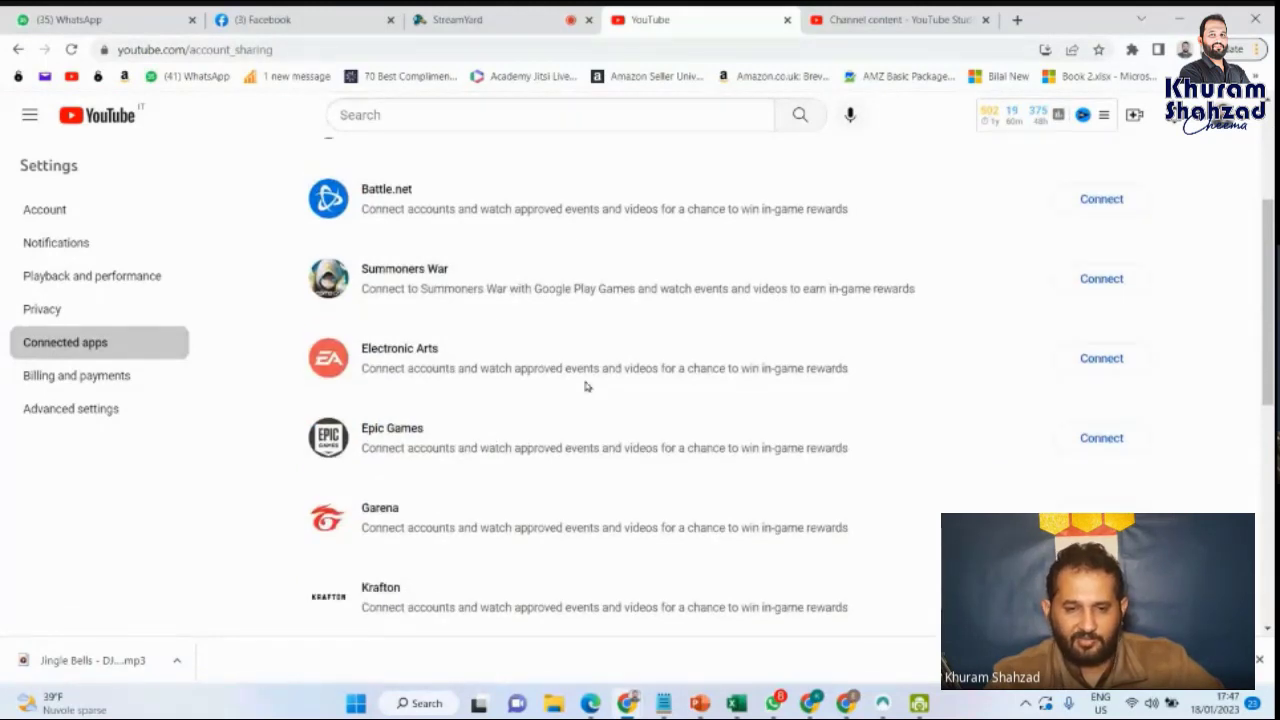
scroll(587, 387, down, 3)
scroll(364, 418, up, 5)
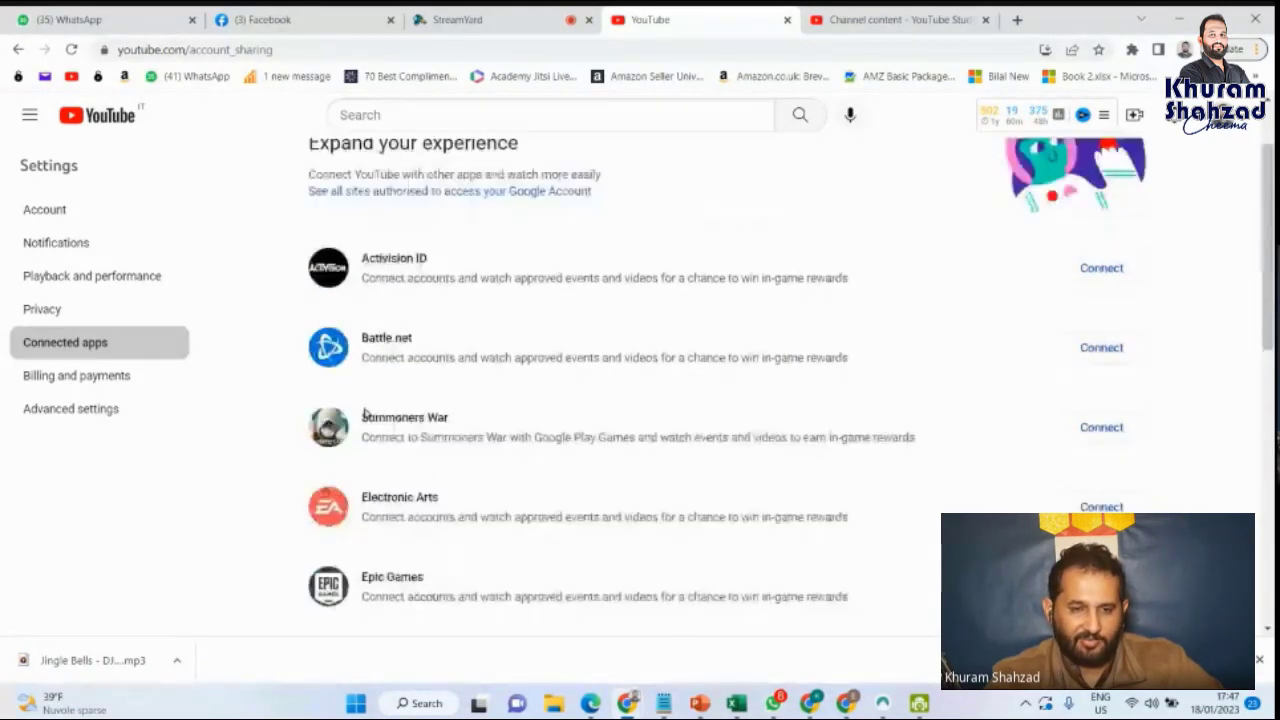
click(51, 312)
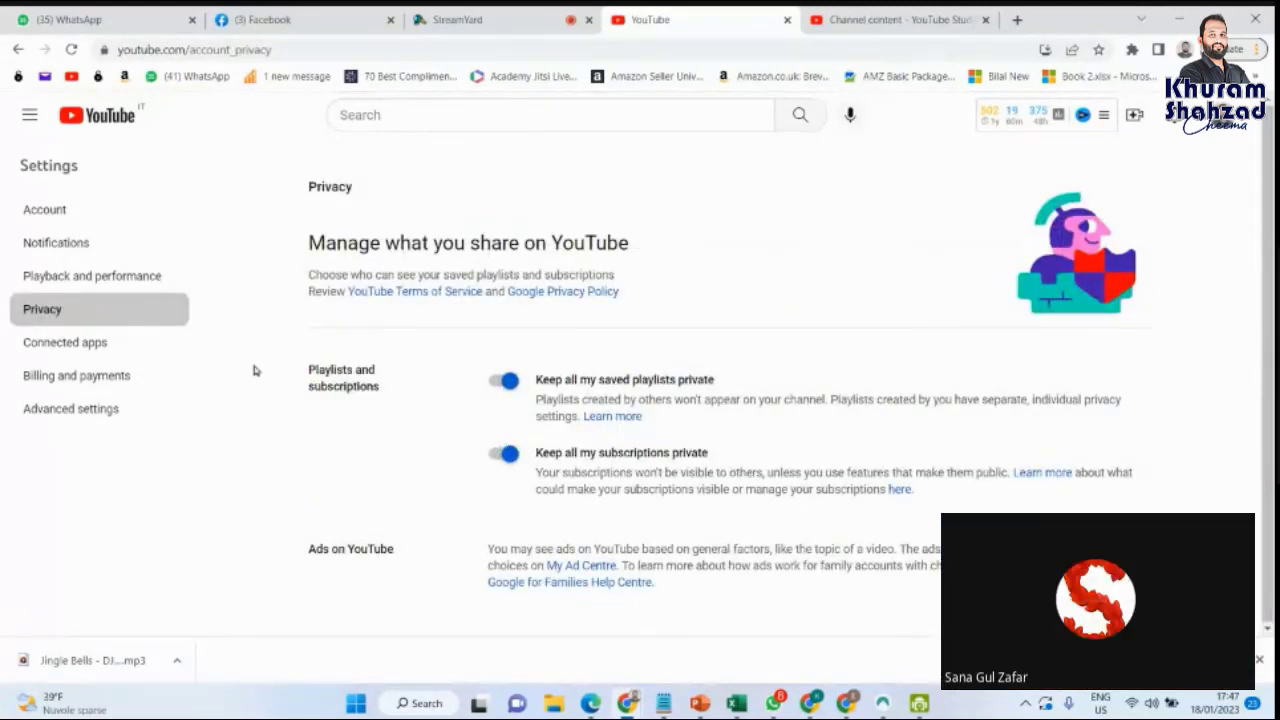
click(101, 273)
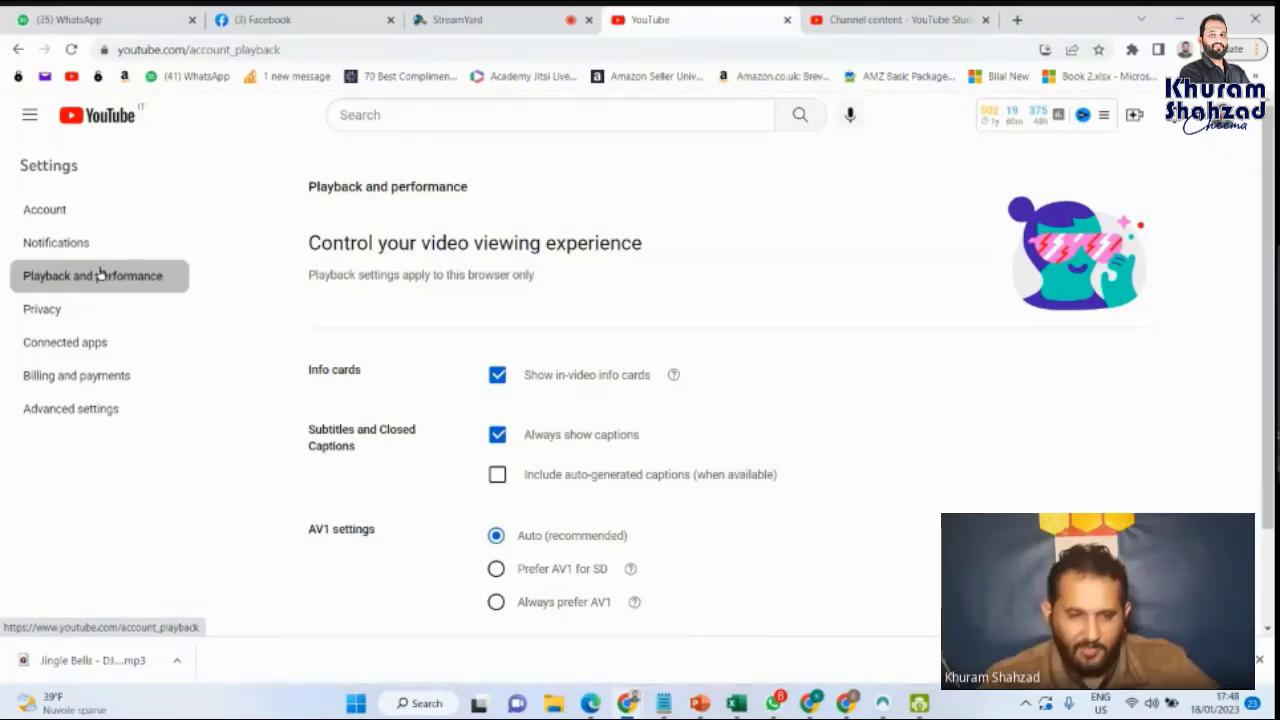
Review the Notifications settings, from desktop notification preferences down to the email notification options and email language
click(60, 238)
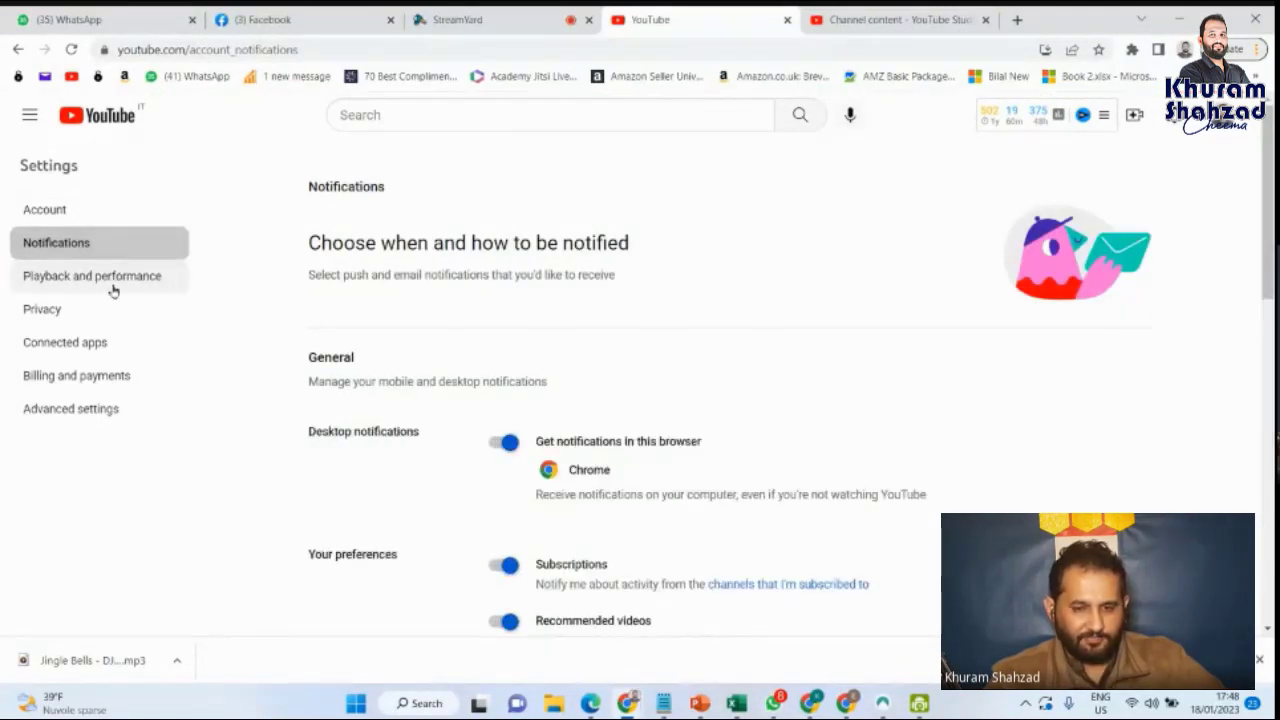
scroll(615, 558, down, 3)
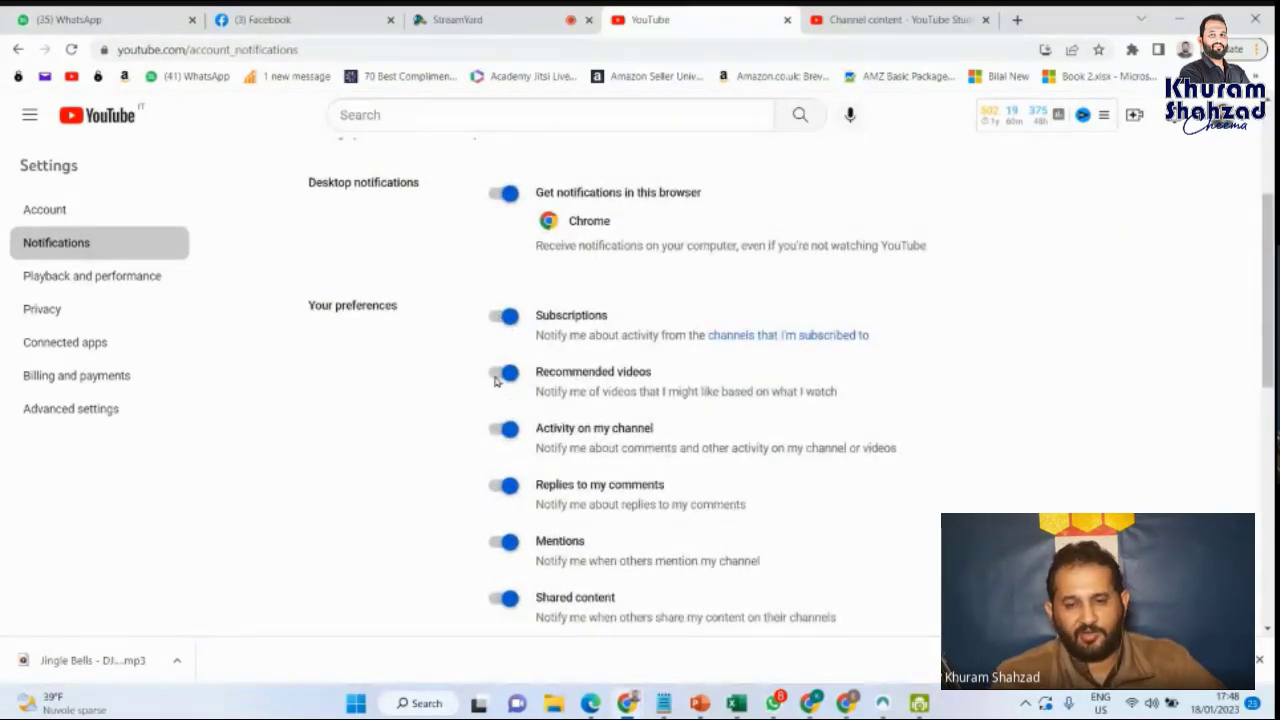
scroll(510, 488, down, 2)
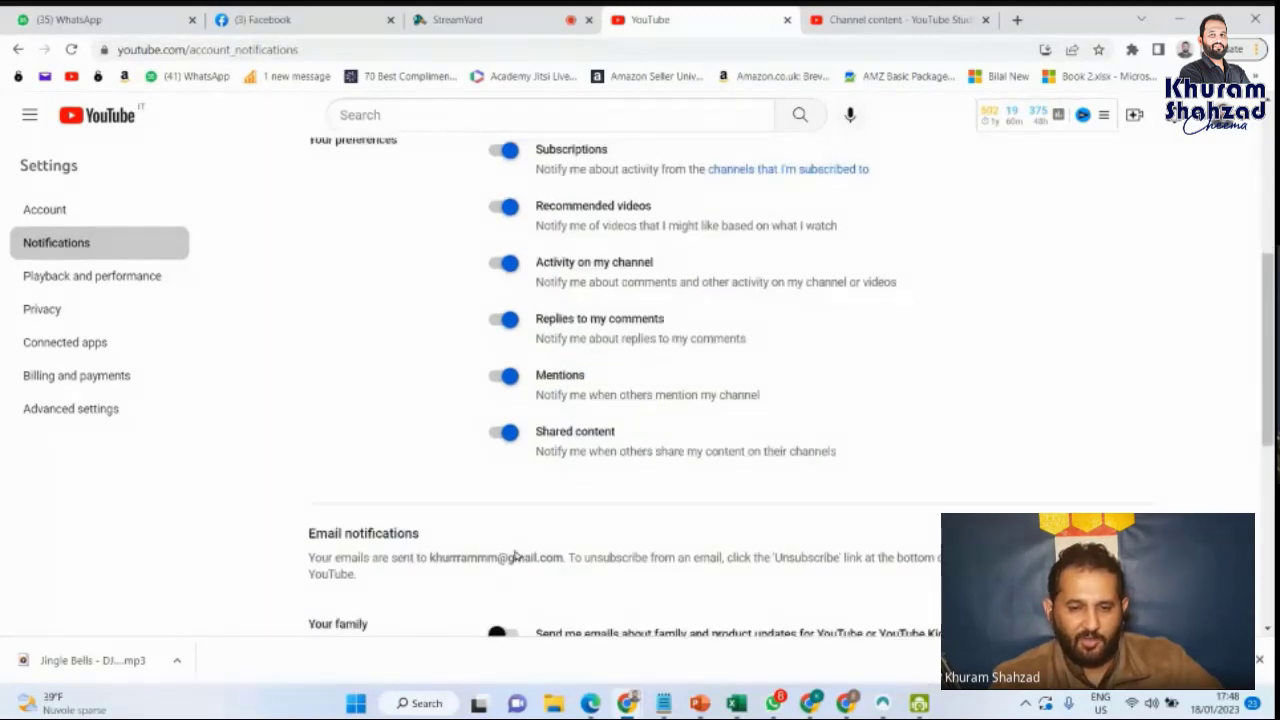
scroll(506, 483, down, 3)
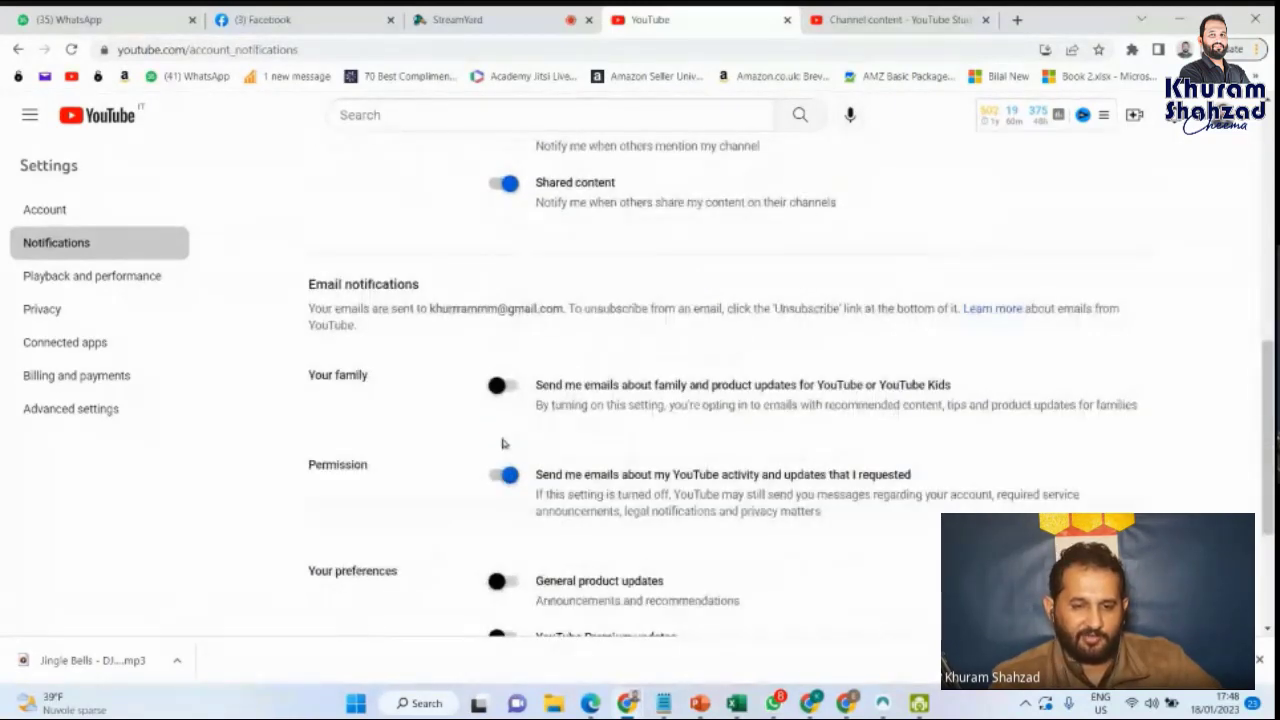
scroll(503, 444, down, 2)
scroll(503, 444, down, 1)
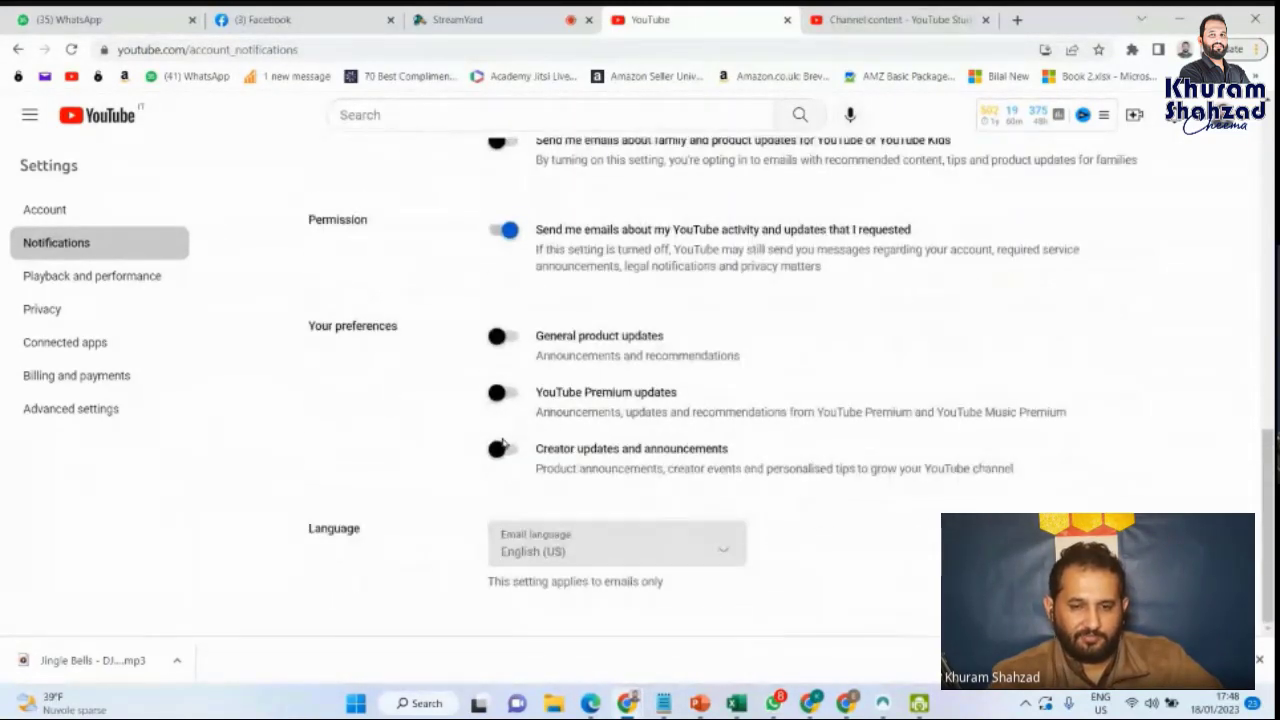
scroll(507, 260, up, 5)
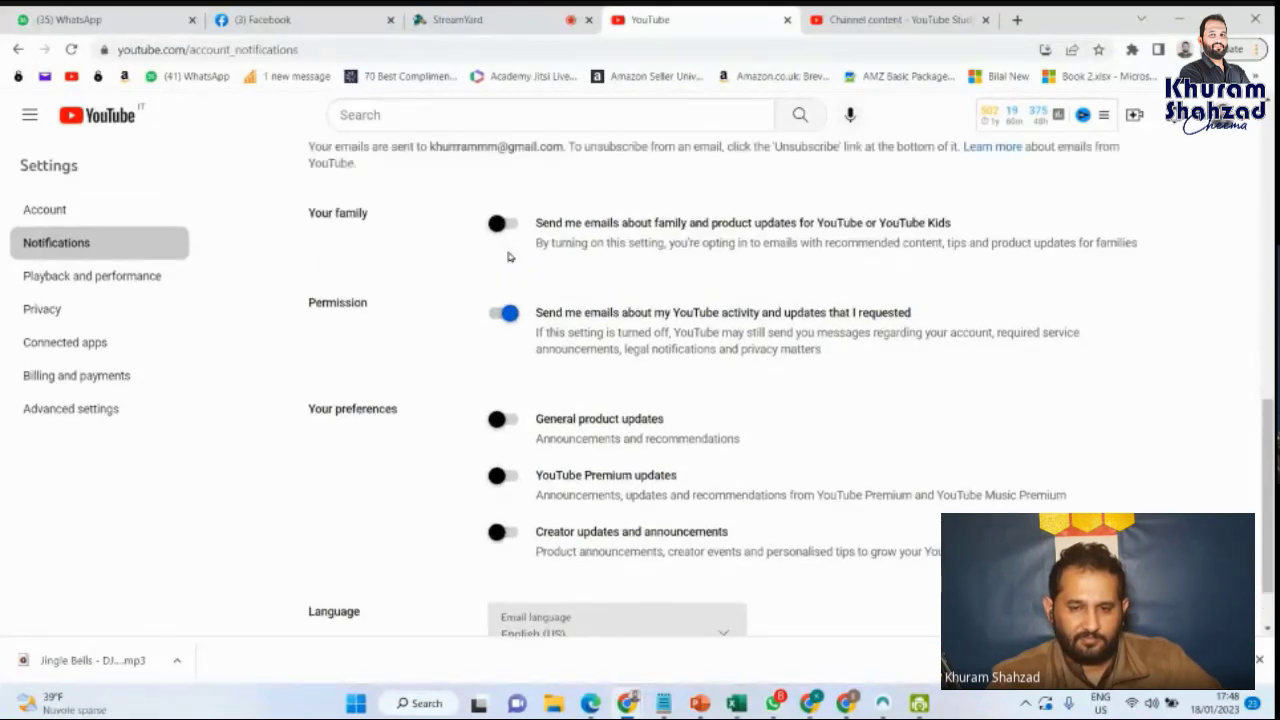
scroll(402, 431, up, 3)
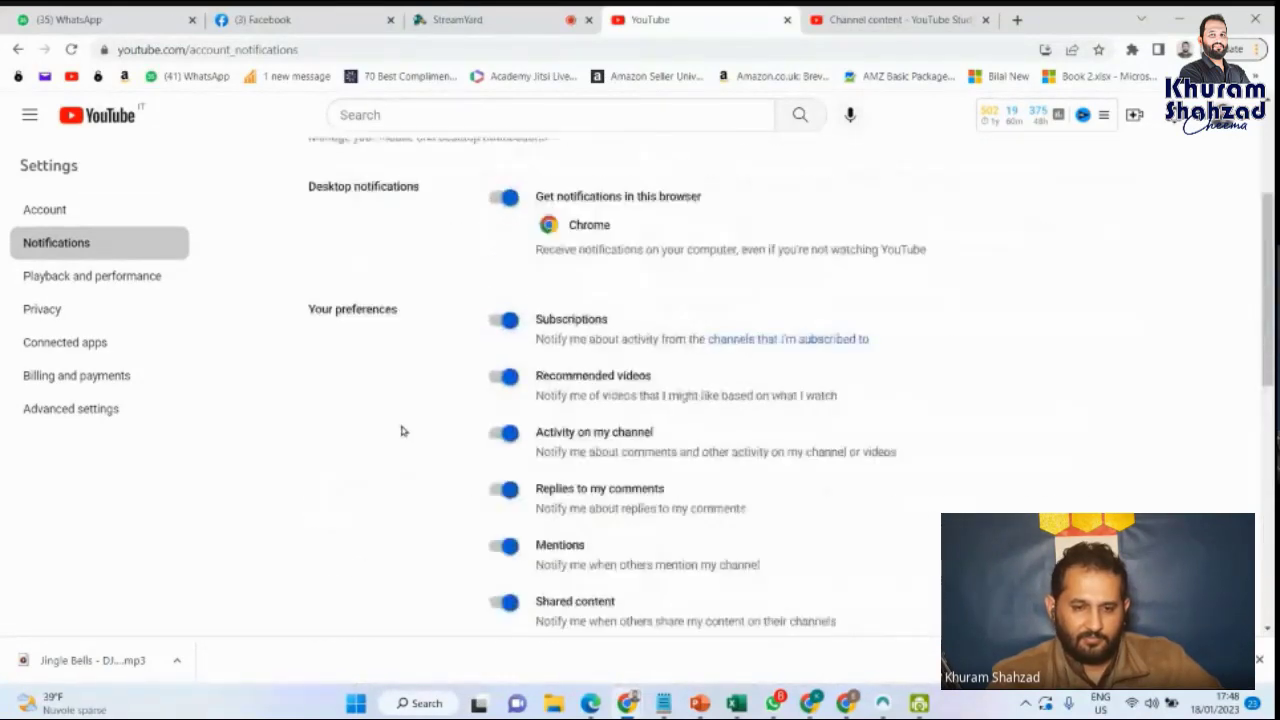
scroll(265, 410, up, 3)
Review the Account settings page and highlight the YouTube Premium option in the Membership section
click(58, 209)
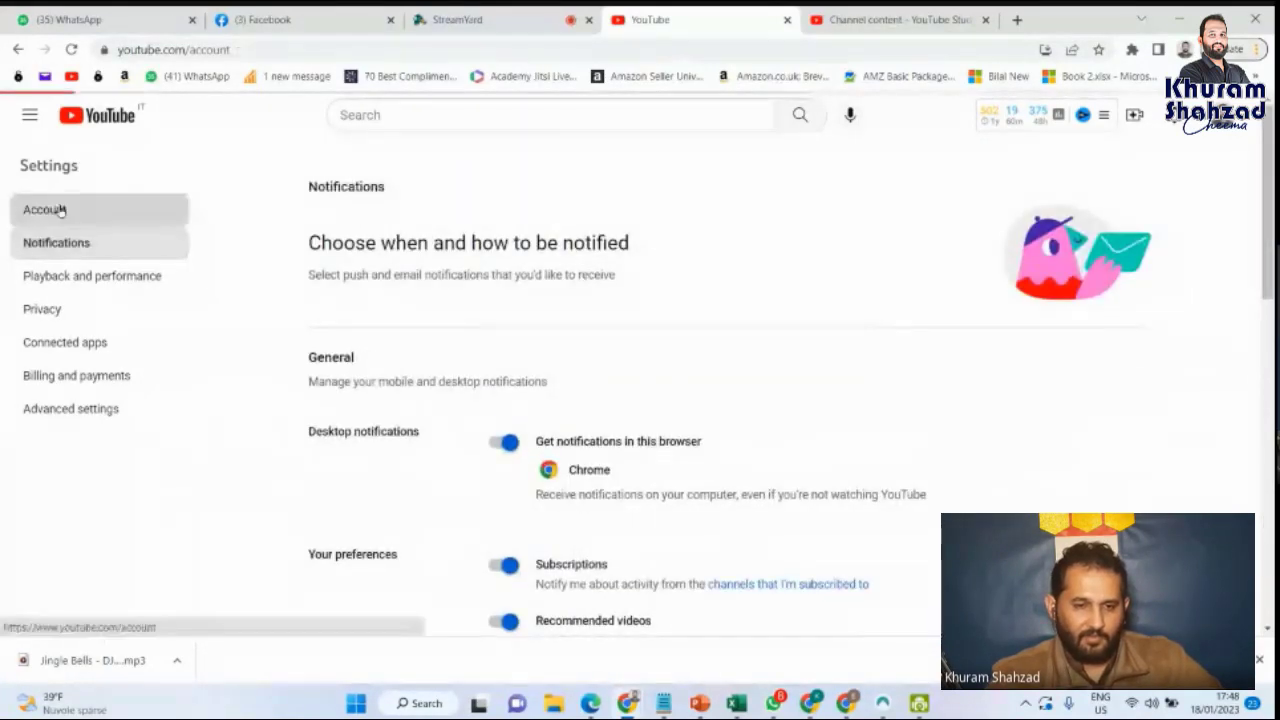
scroll(577, 477, down, 2)
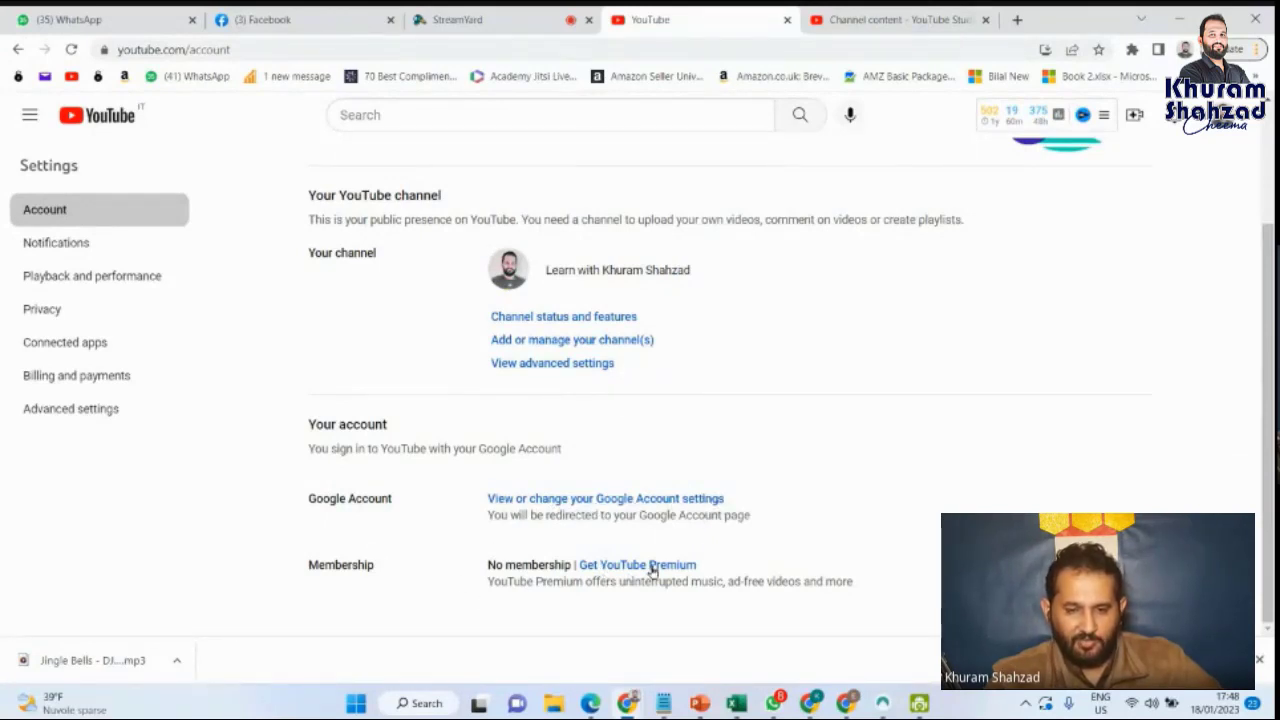
drag(489, 565, 566, 566)
drag(698, 565, 580, 566)
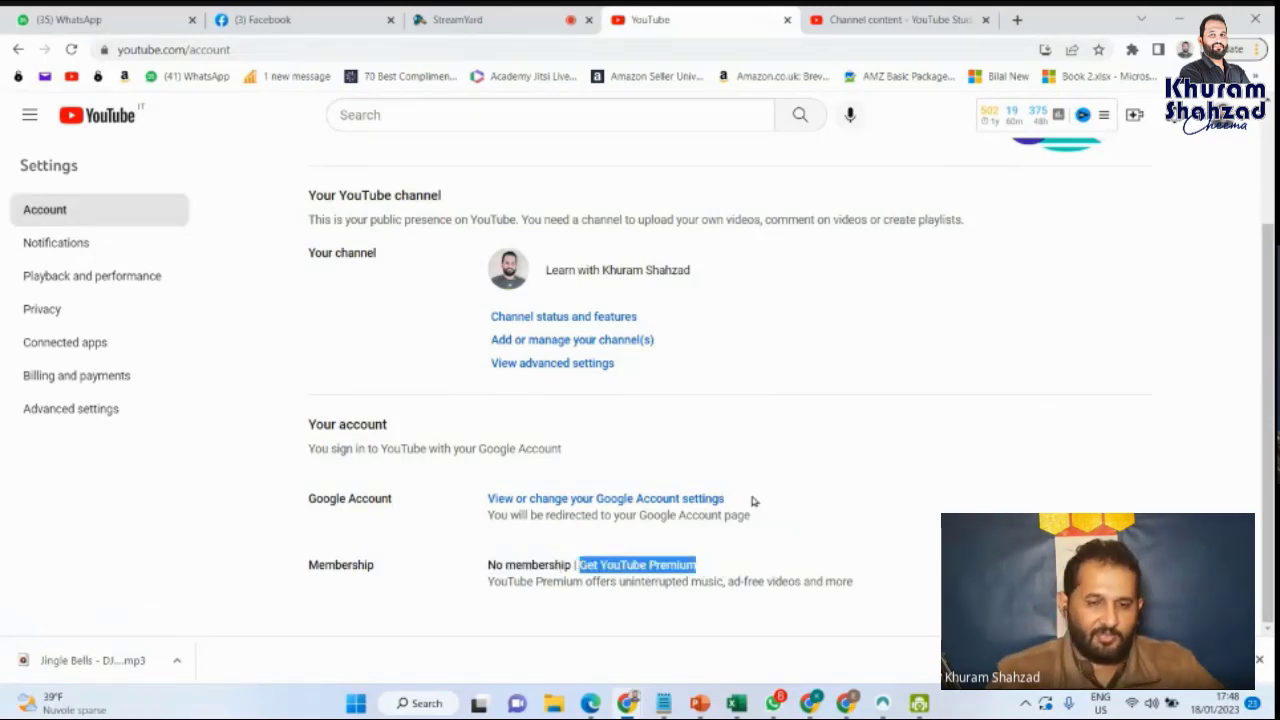
scroll(722, 426, up, 1)
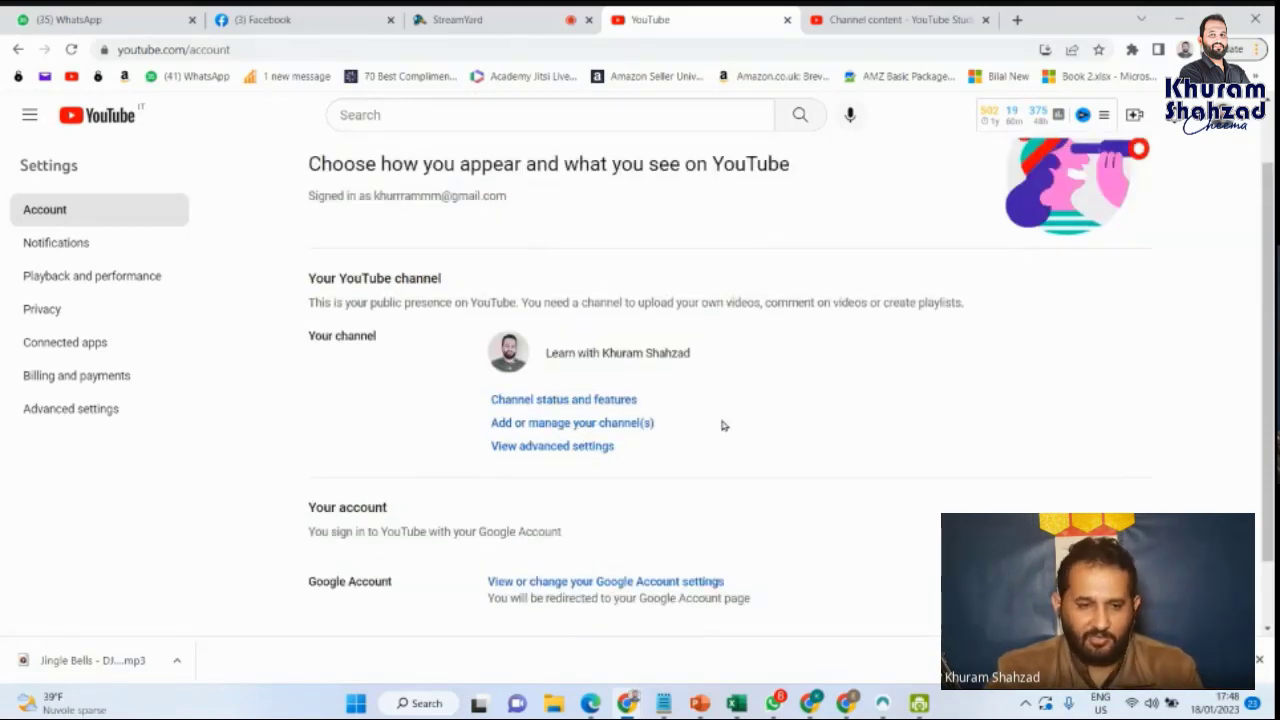
scroll(151, 449, down, 1)
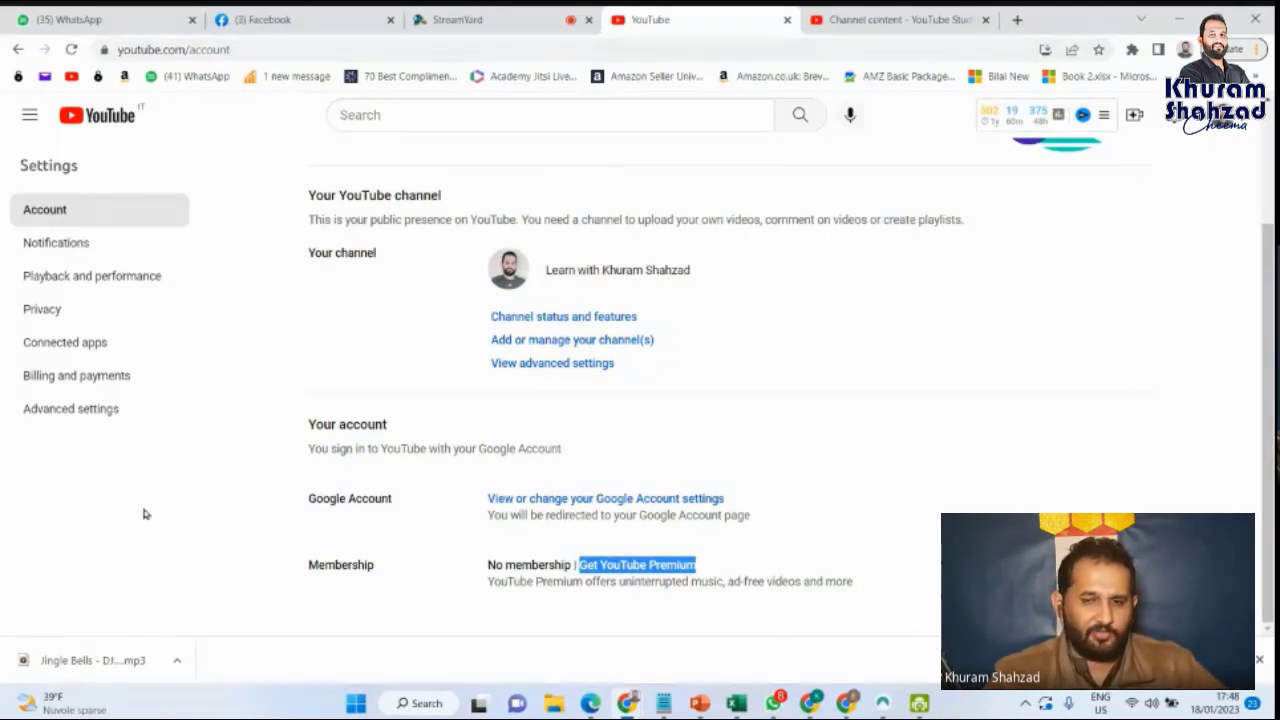
Open the account switcher and look through the list of channels available under the signed-in Google account
scroll(143, 514, up, 2)
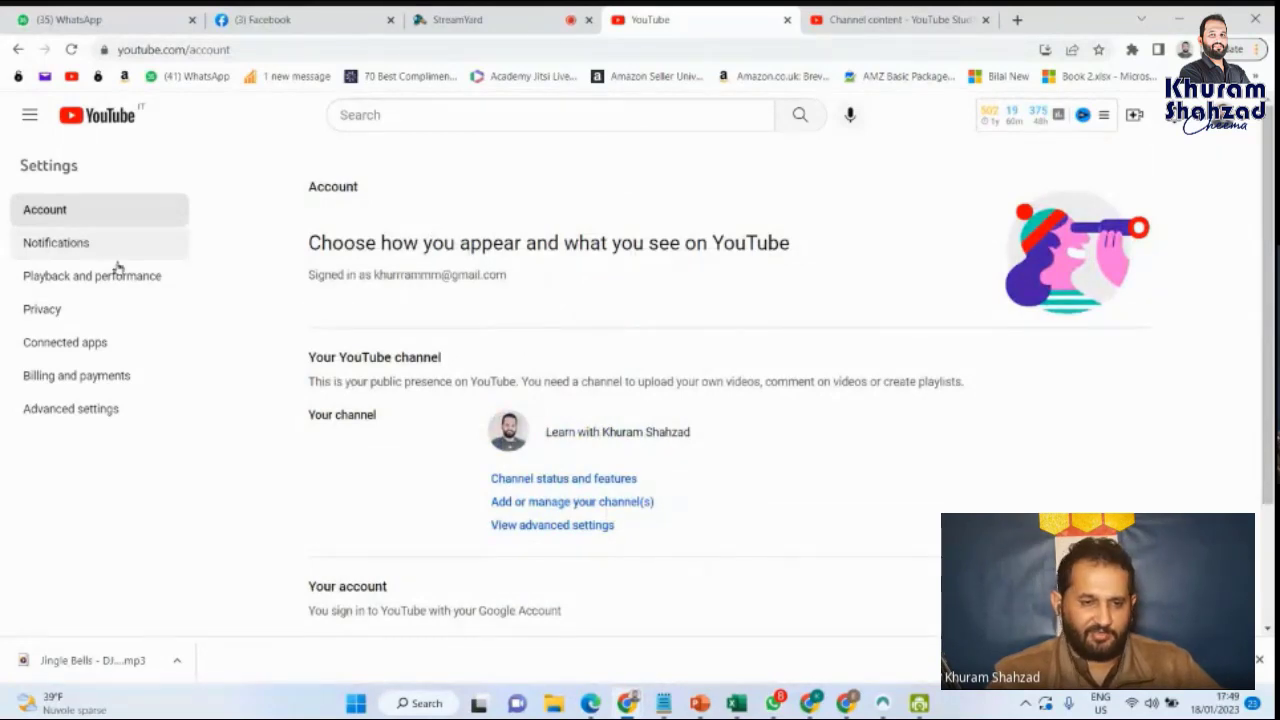
click(40, 222)
click(1228, 114)
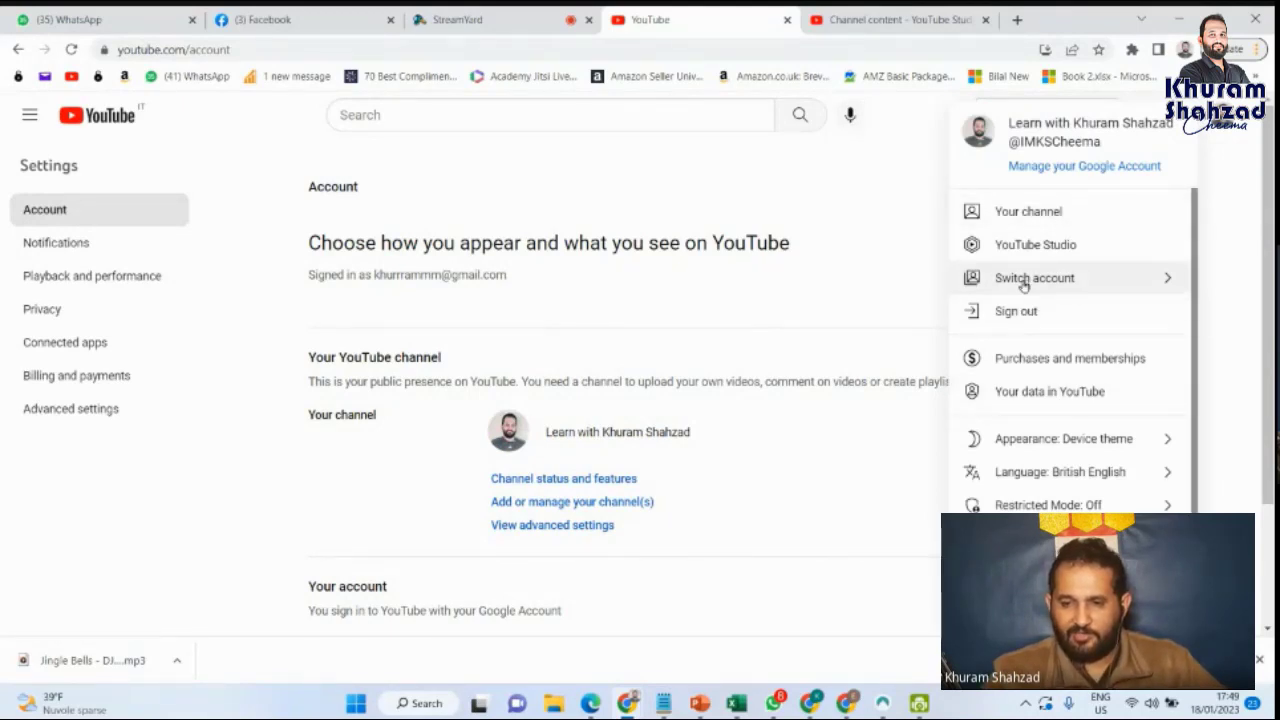
click(1149, 286)
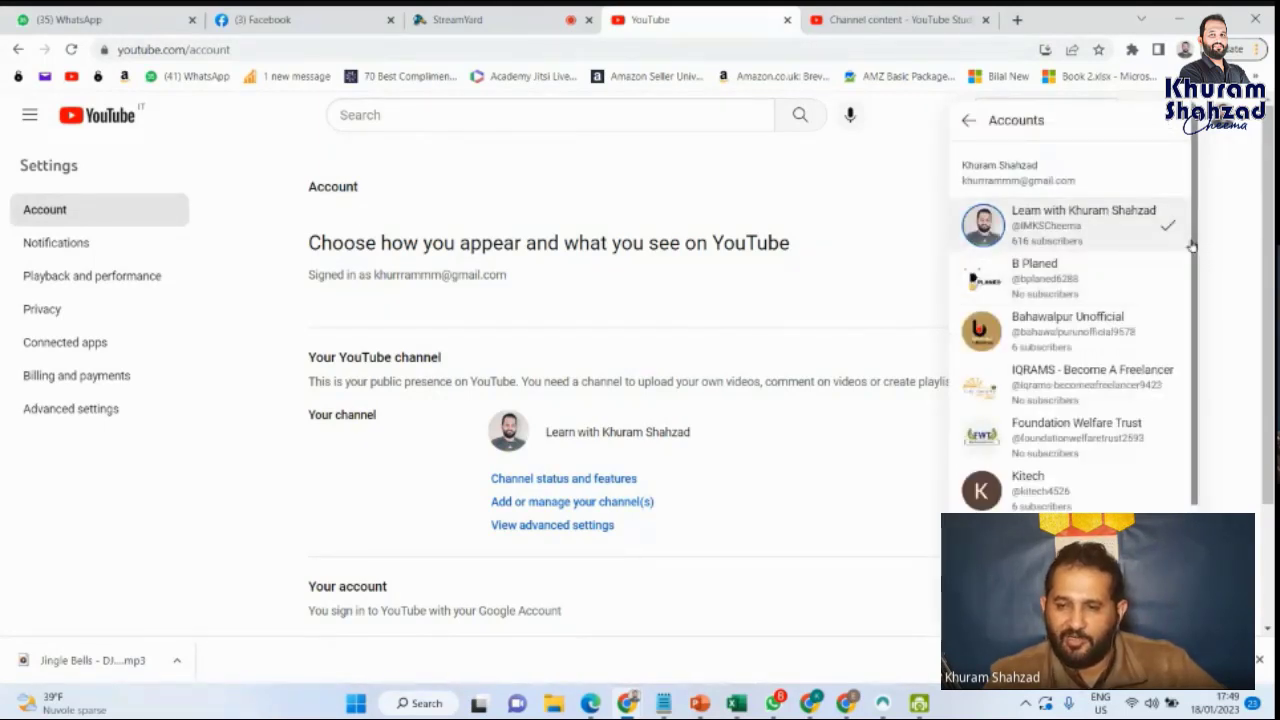
scroll(1190, 287, down, 3)
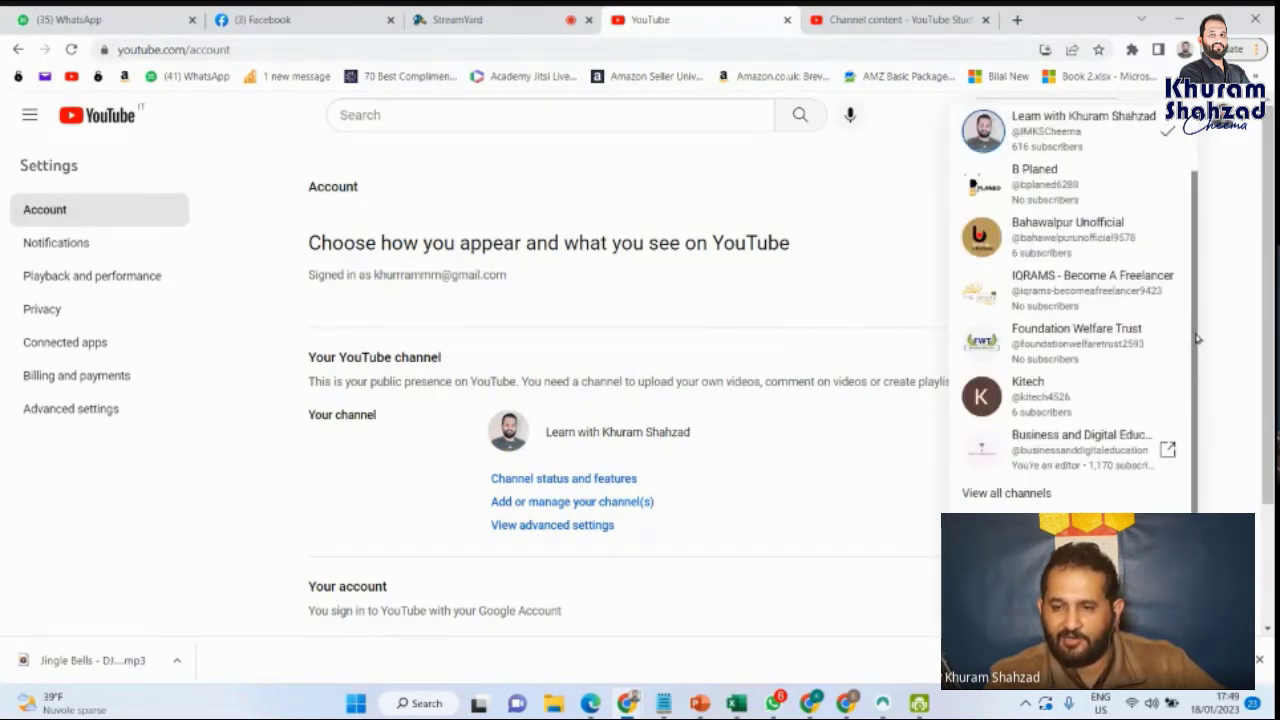
scroll(1195, 292, up, 2)
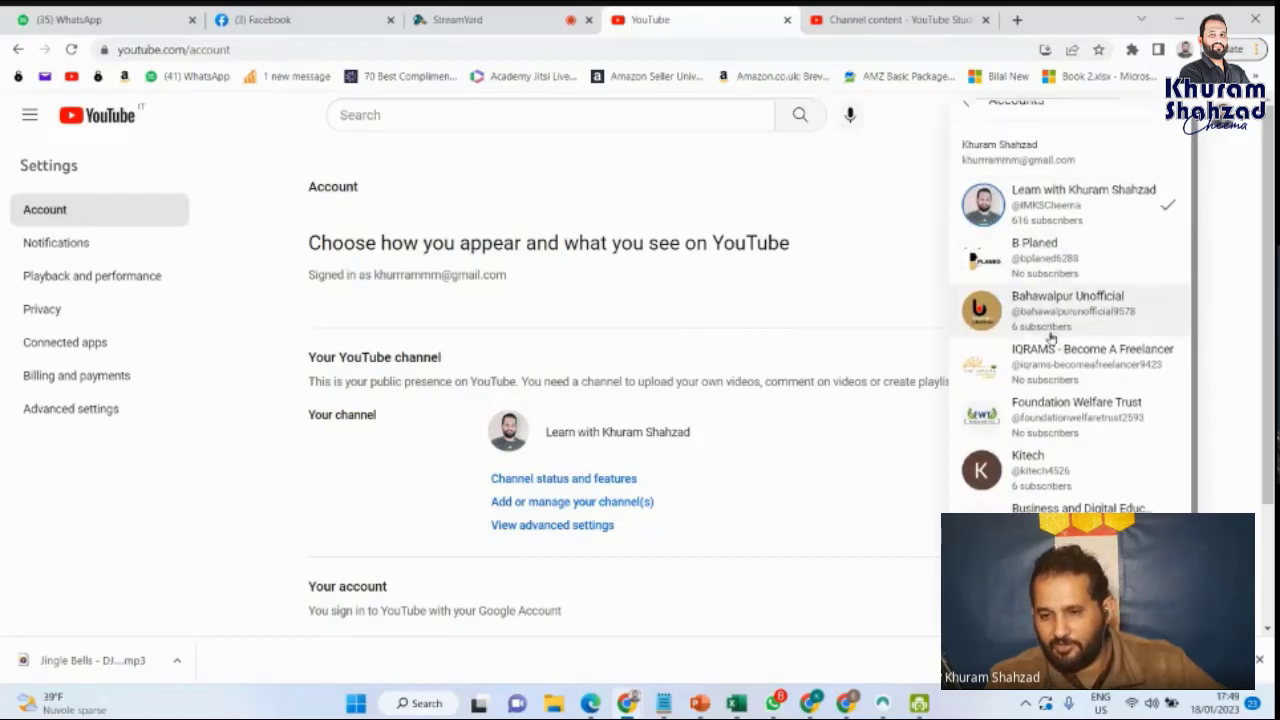
scroll(1049, 451, up, 1)
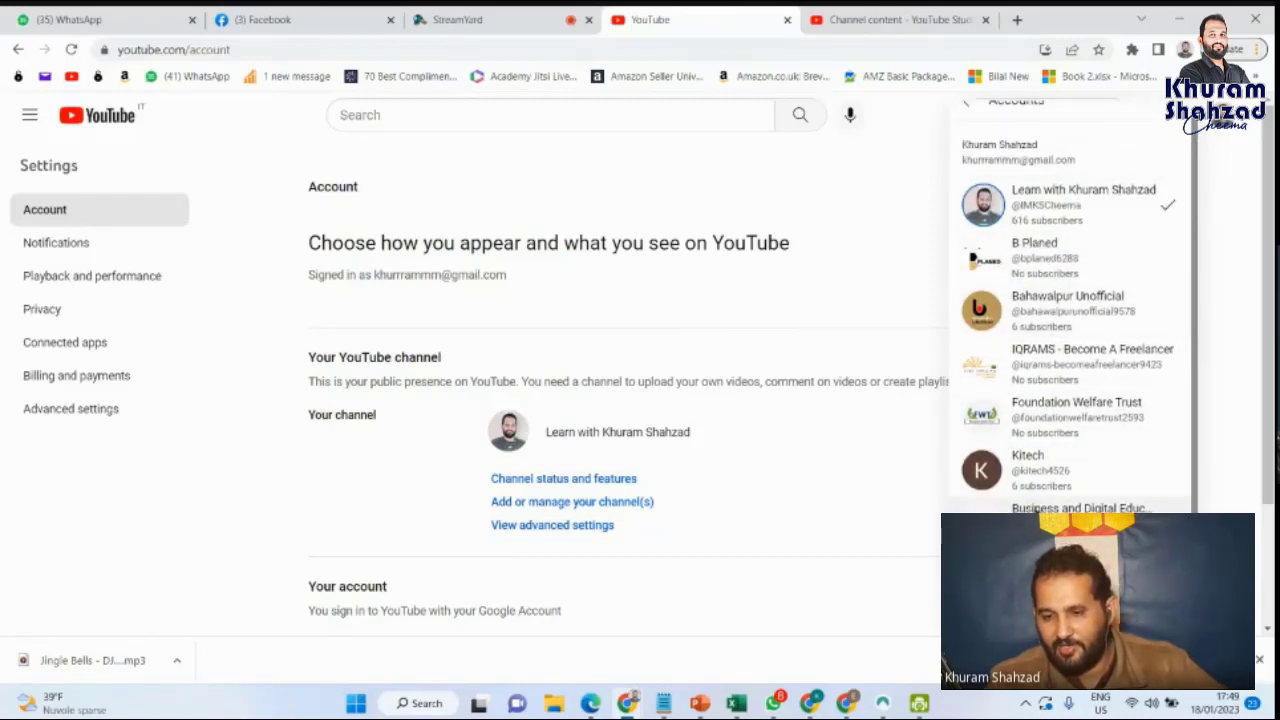
Reopen the account switcher and switch to the Kitech channel
click(1227, 146)
click(1230, 115)
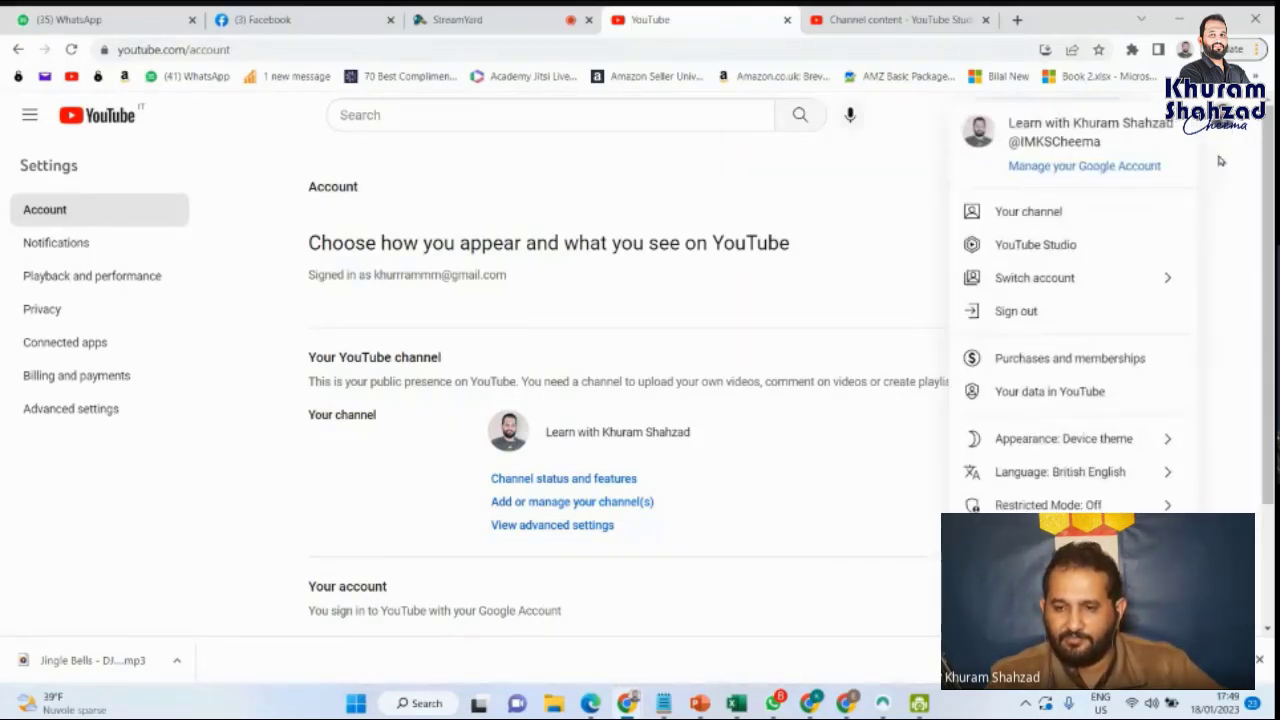
click(1160, 280)
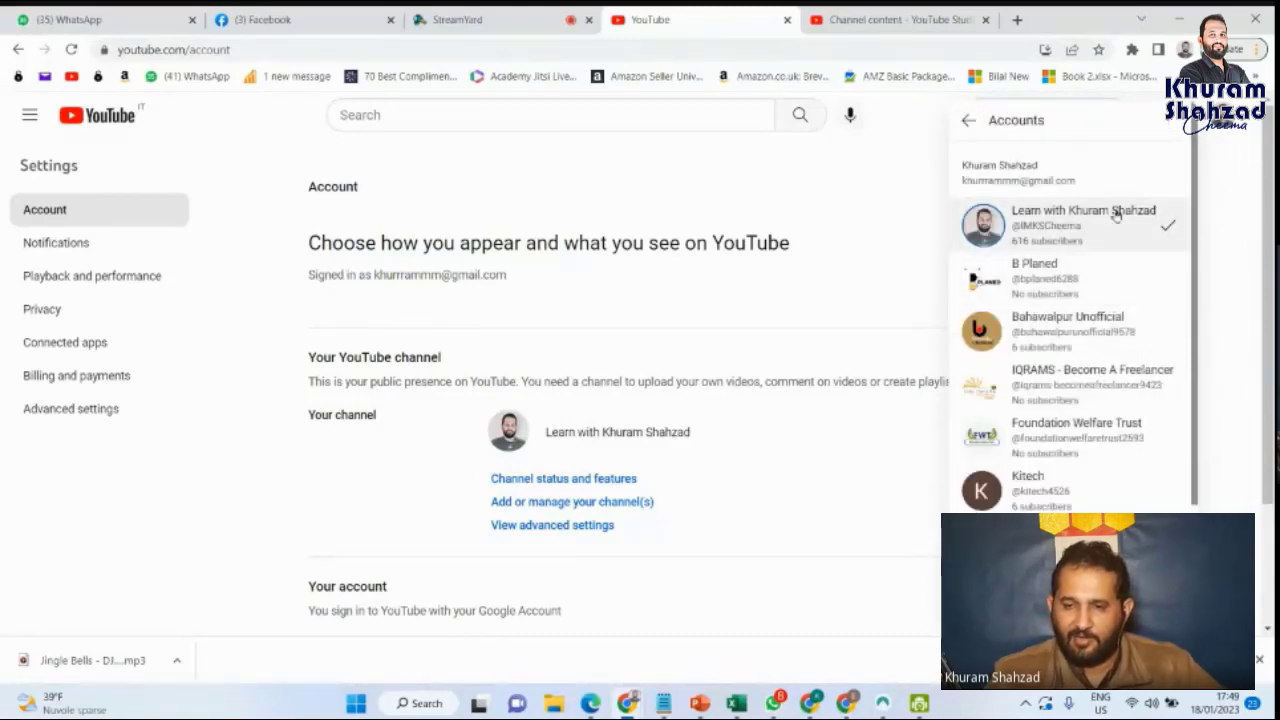
scroll(1108, 320, down, 3)
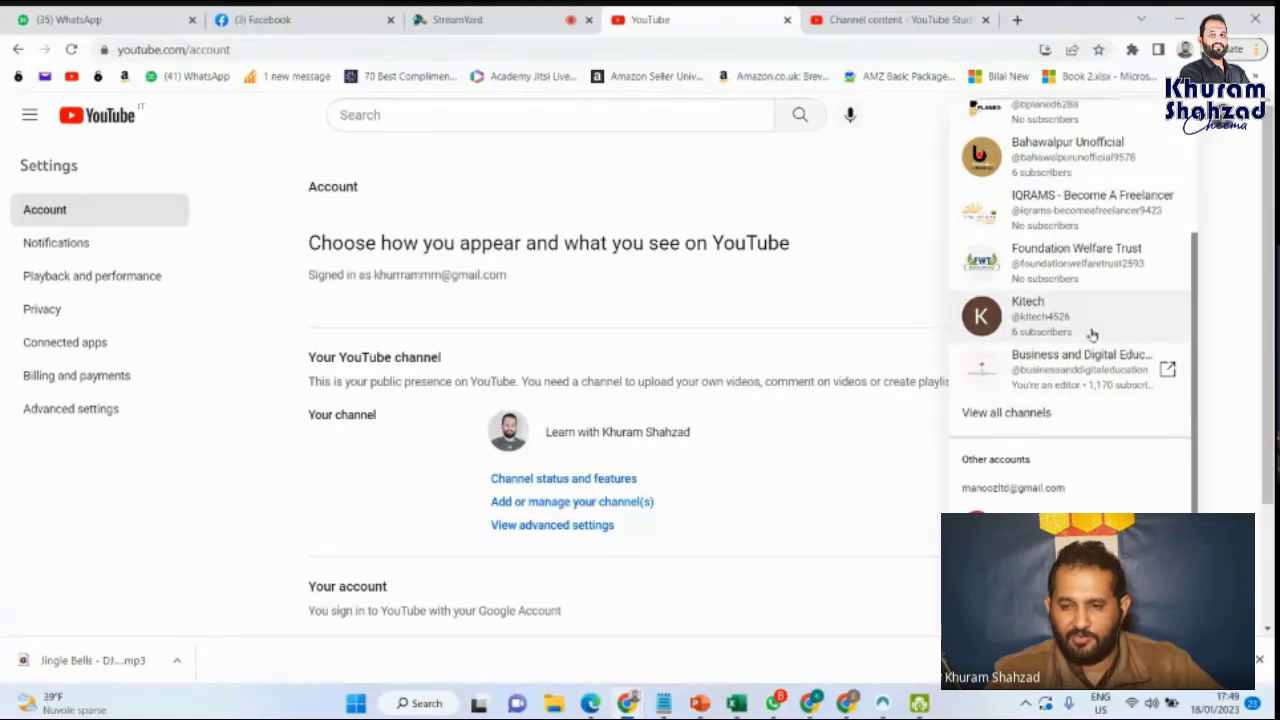
click(981, 318)
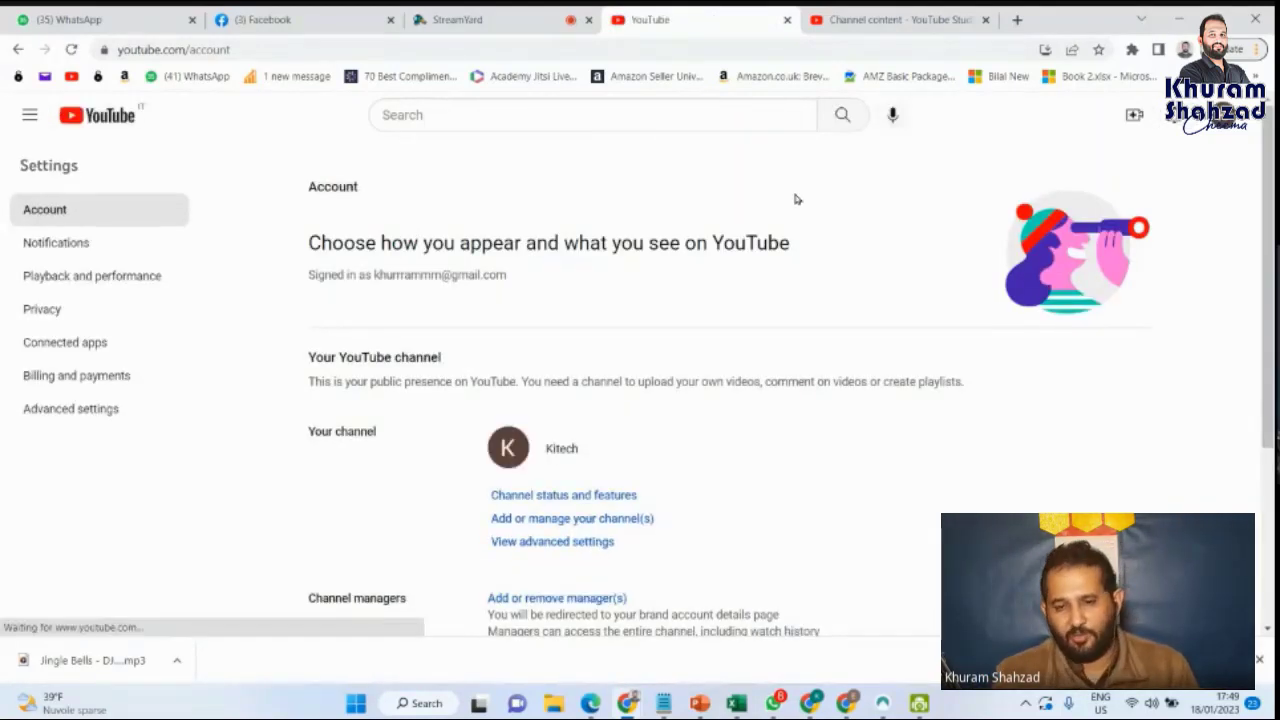
Open YouTube Studio for the Kitech channel and review its channel dashboard
click(1224, 114)
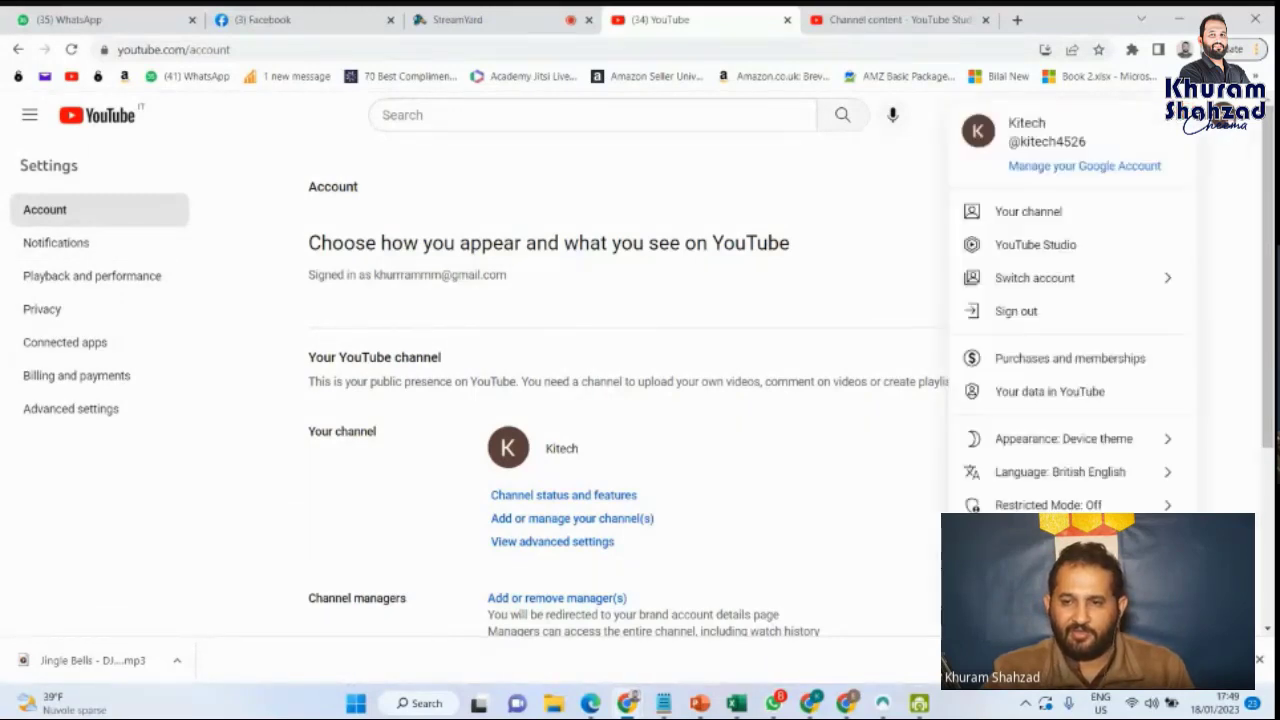
click(1047, 249)
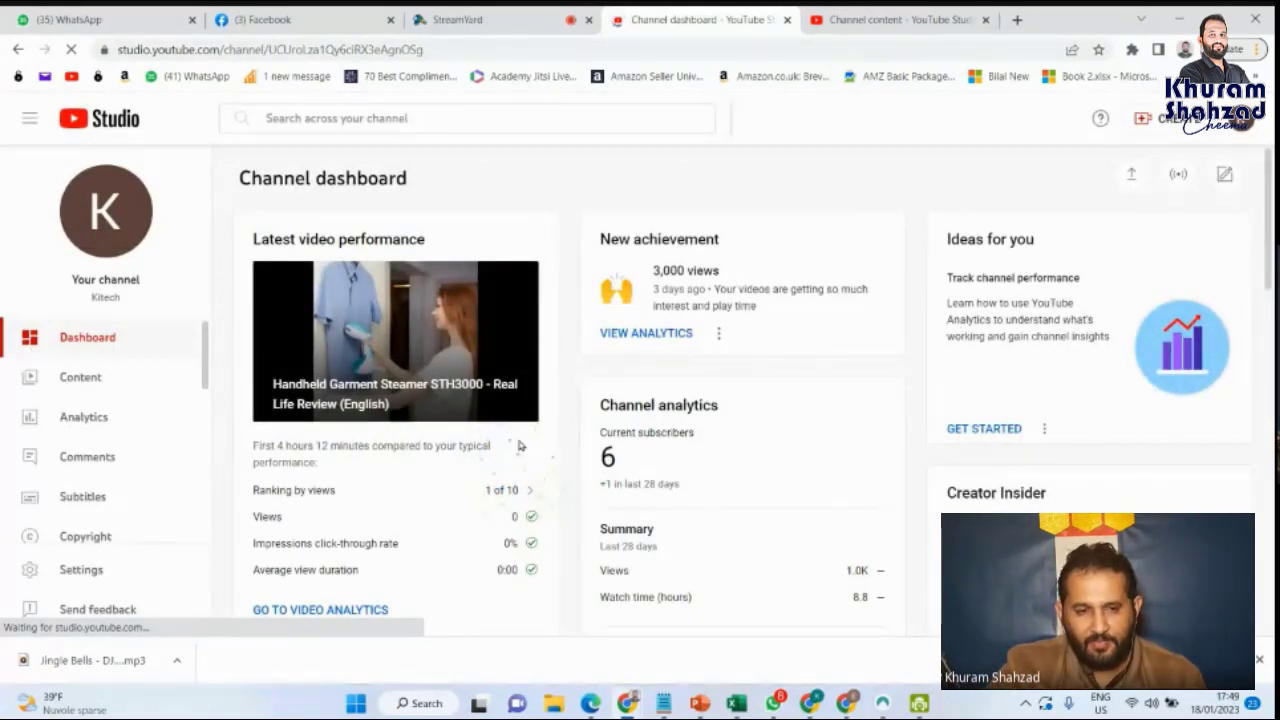
scroll(1225, 318, down, 3)
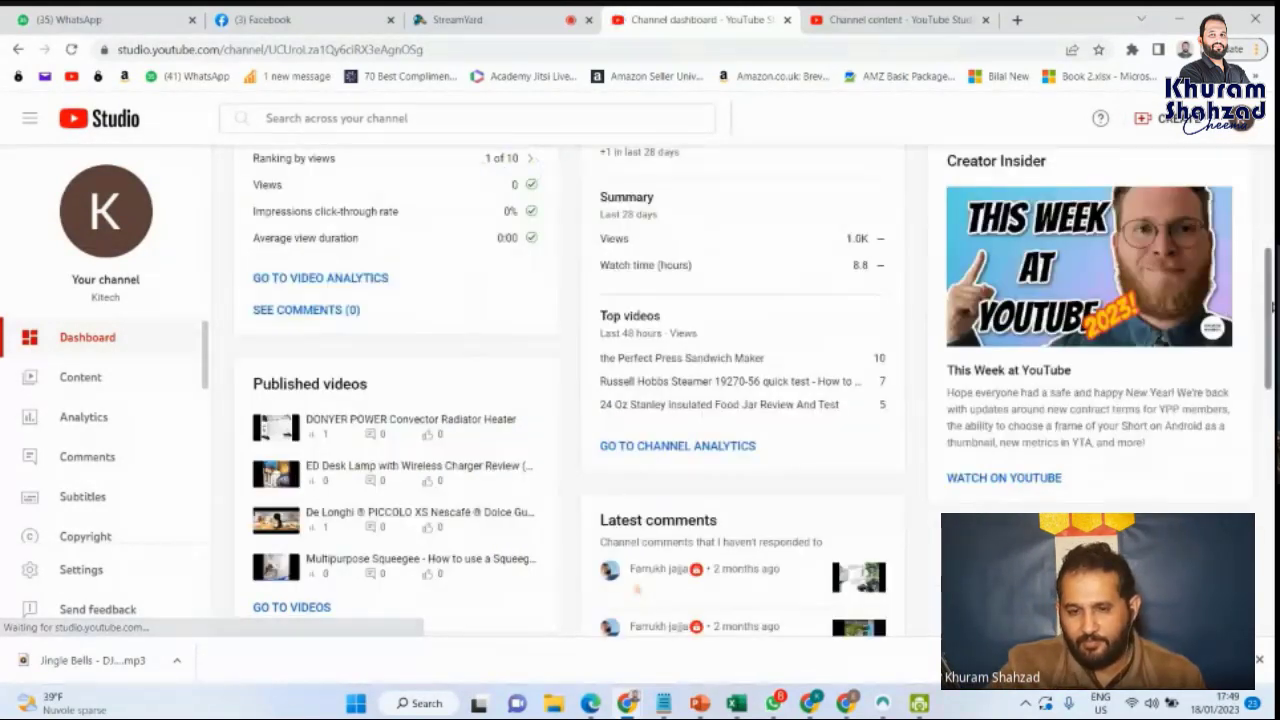
scroll(1272, 306, up, 3)
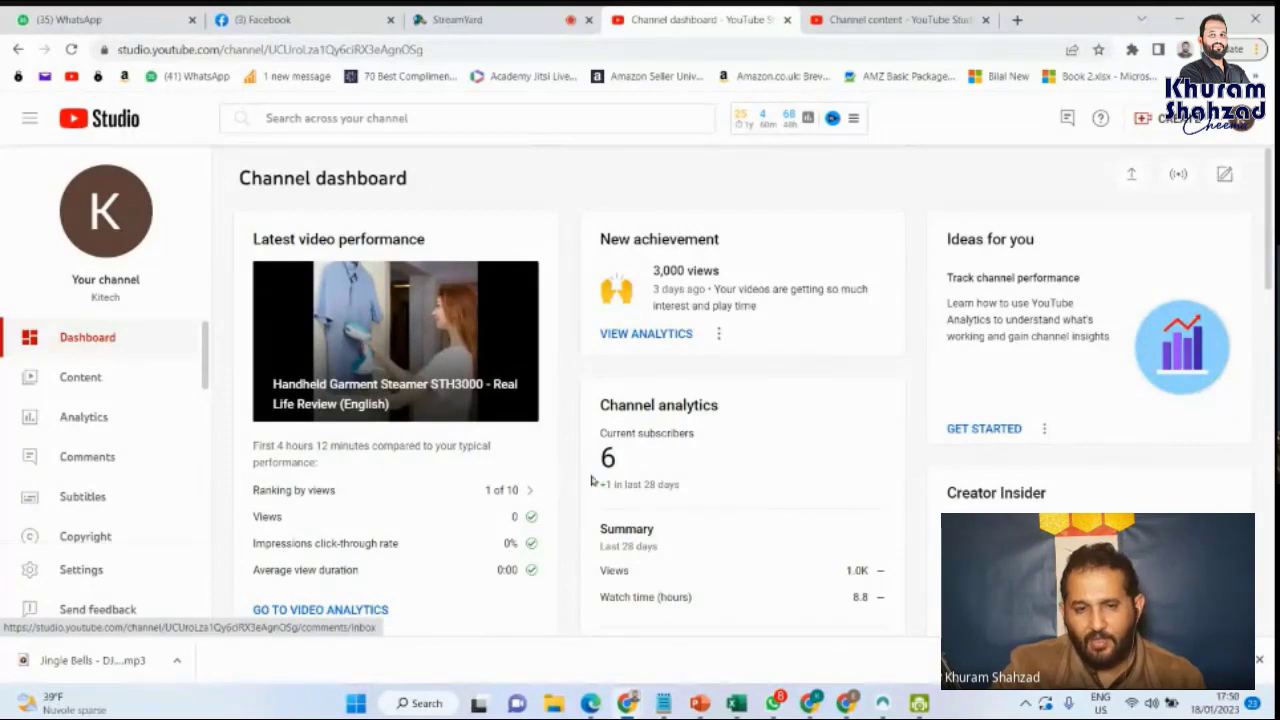
View the Kitech channel's video content and open the details of the DONYER POWER Convector Radiator Heater video
click(96, 375)
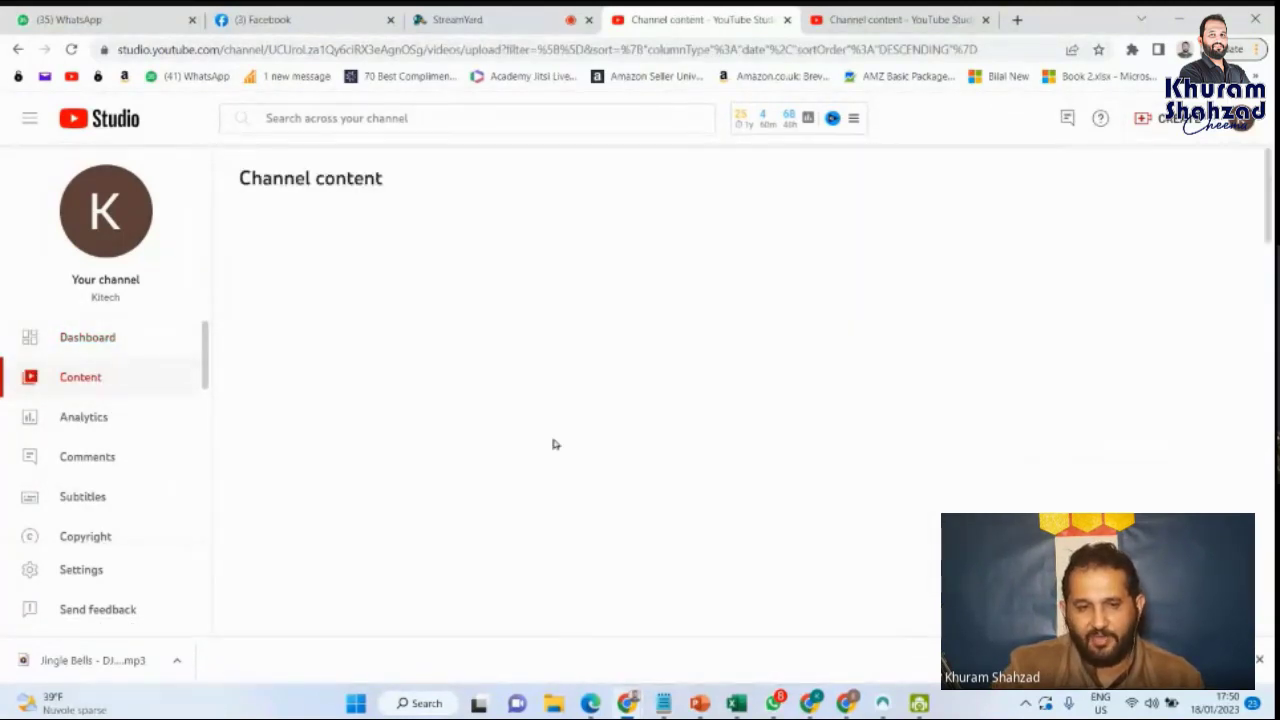
scroll(423, 449, down, 1)
scroll(410, 430, up, 1)
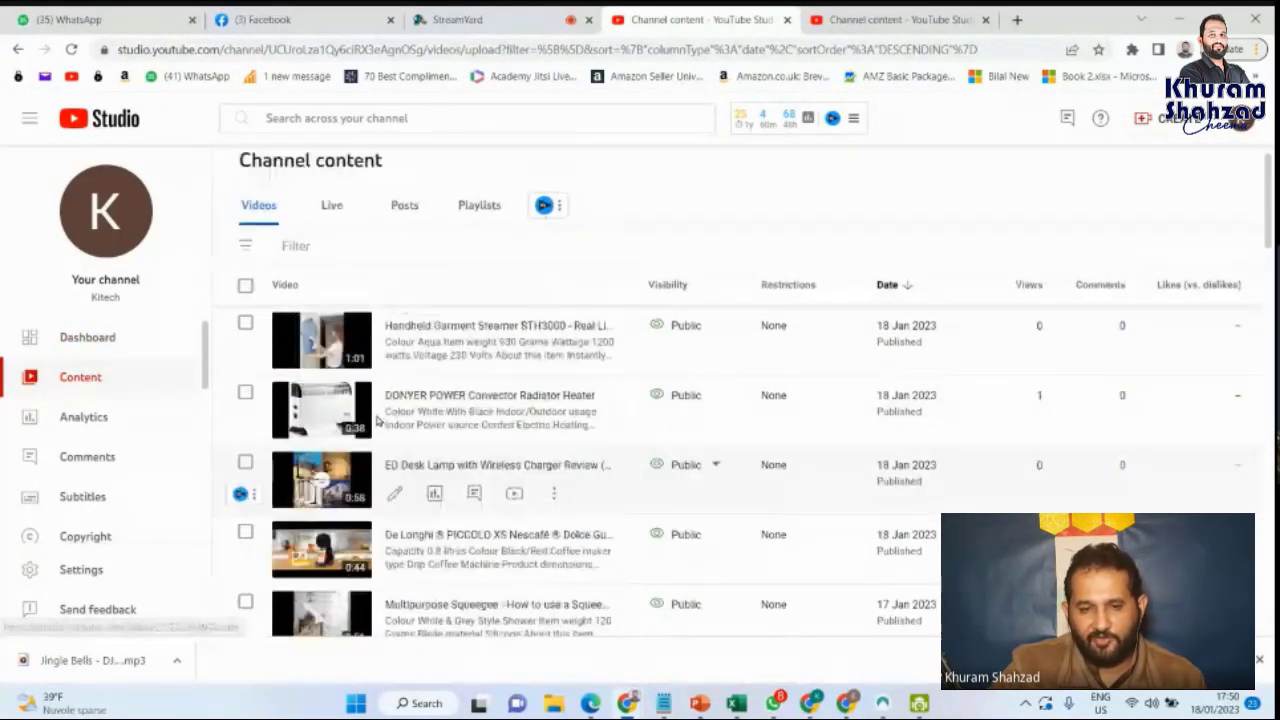
click(320, 424)
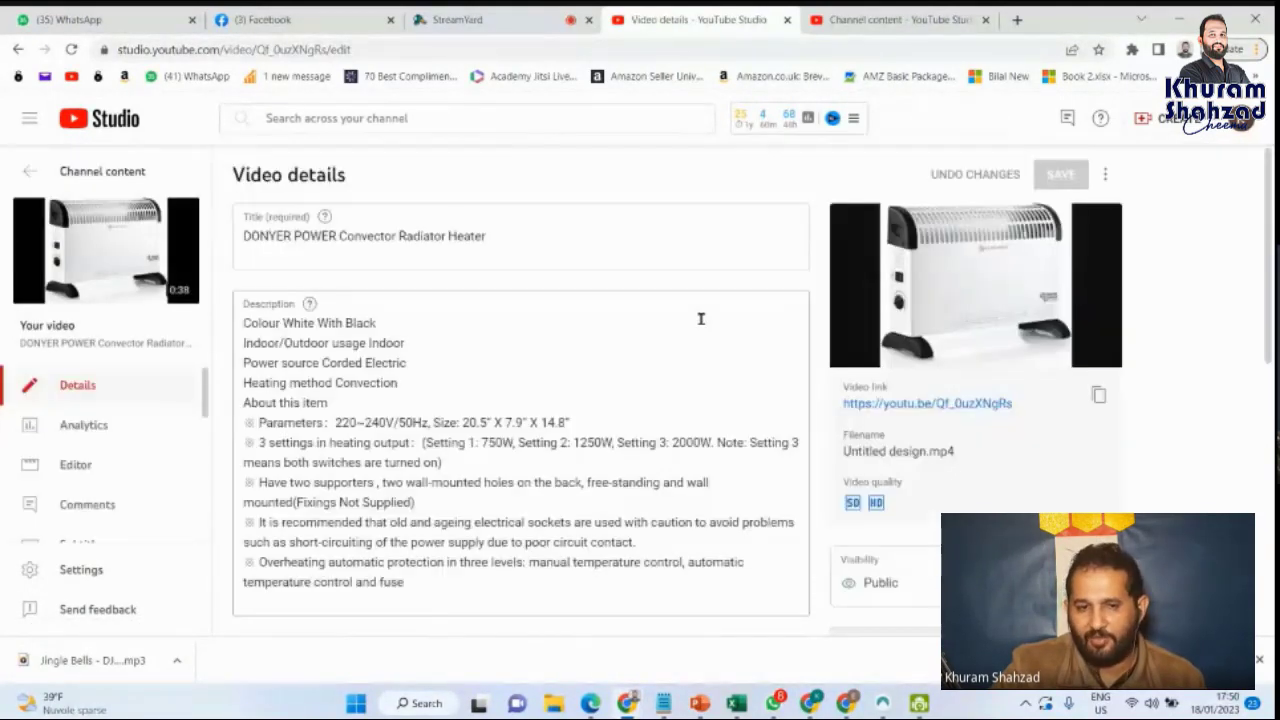
Open the heater video's public watch page from its video link and review the video and its full description
click(886, 403)
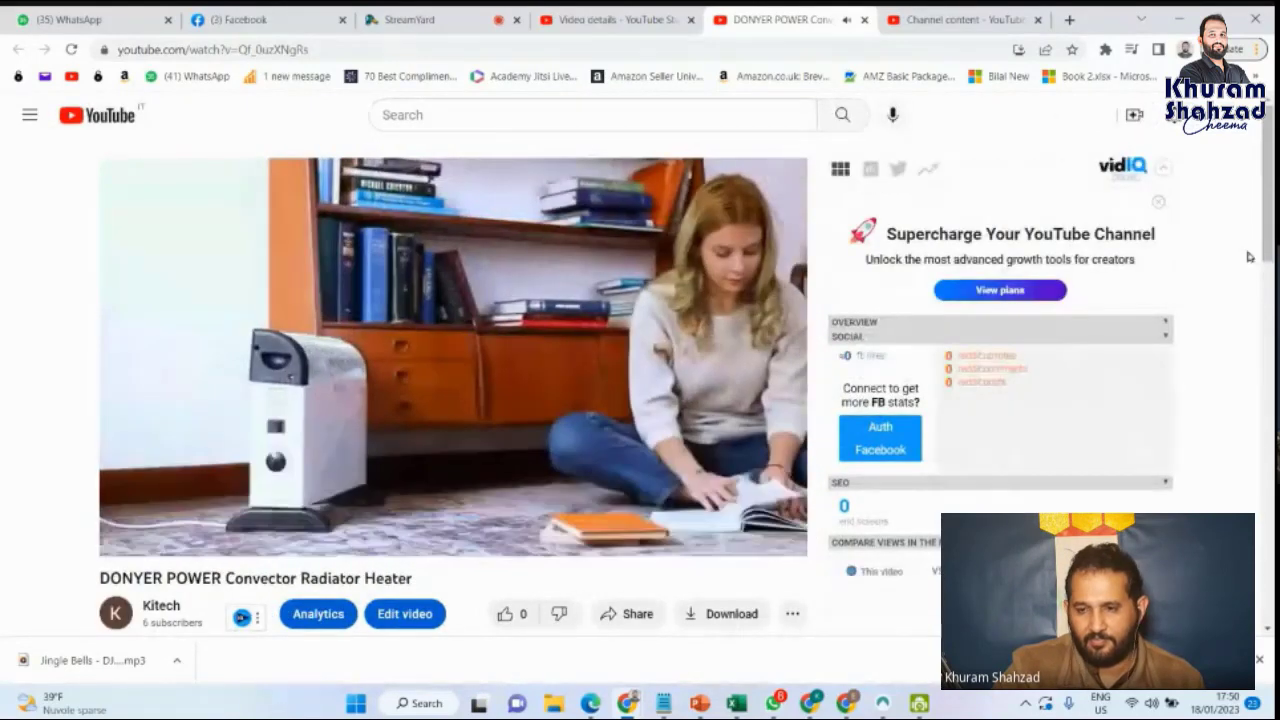
scroll(340, 429, down, 3)
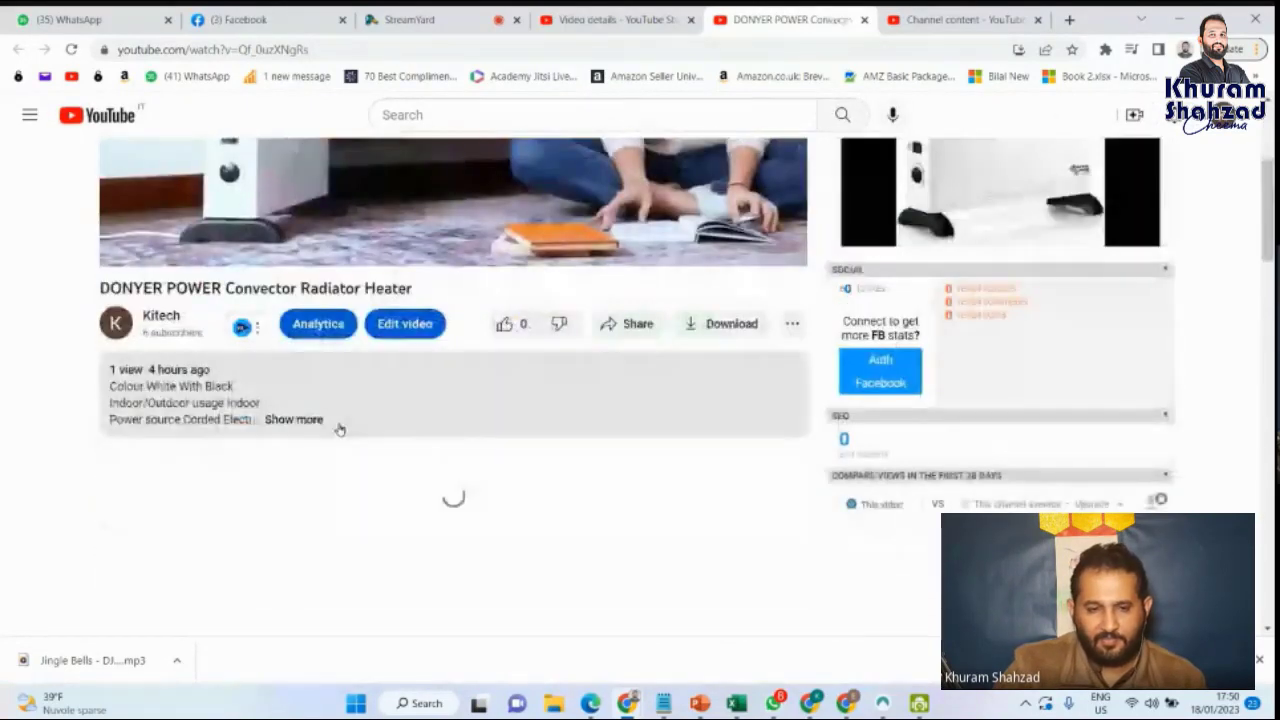
click(294, 420)
scroll(323, 434, down, 1)
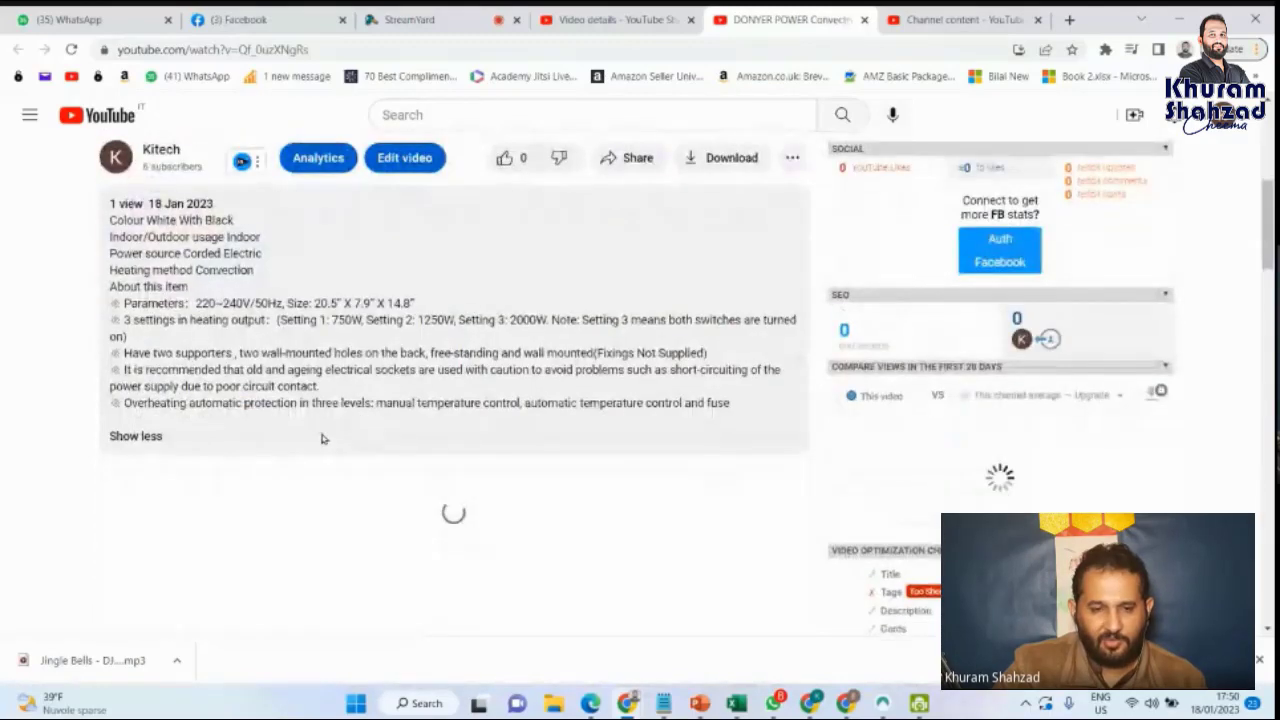
scroll(226, 390, up, 1)
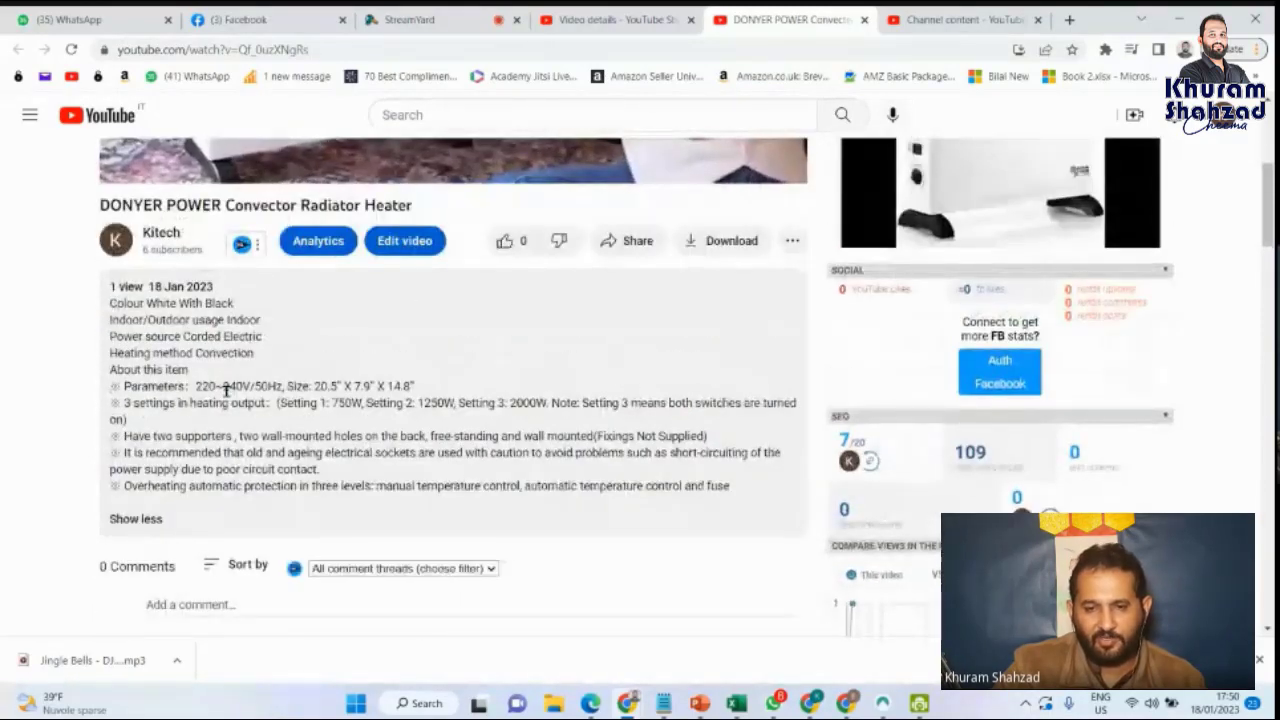
scroll(226, 390, down, 1)
scroll(226, 390, up, 6)
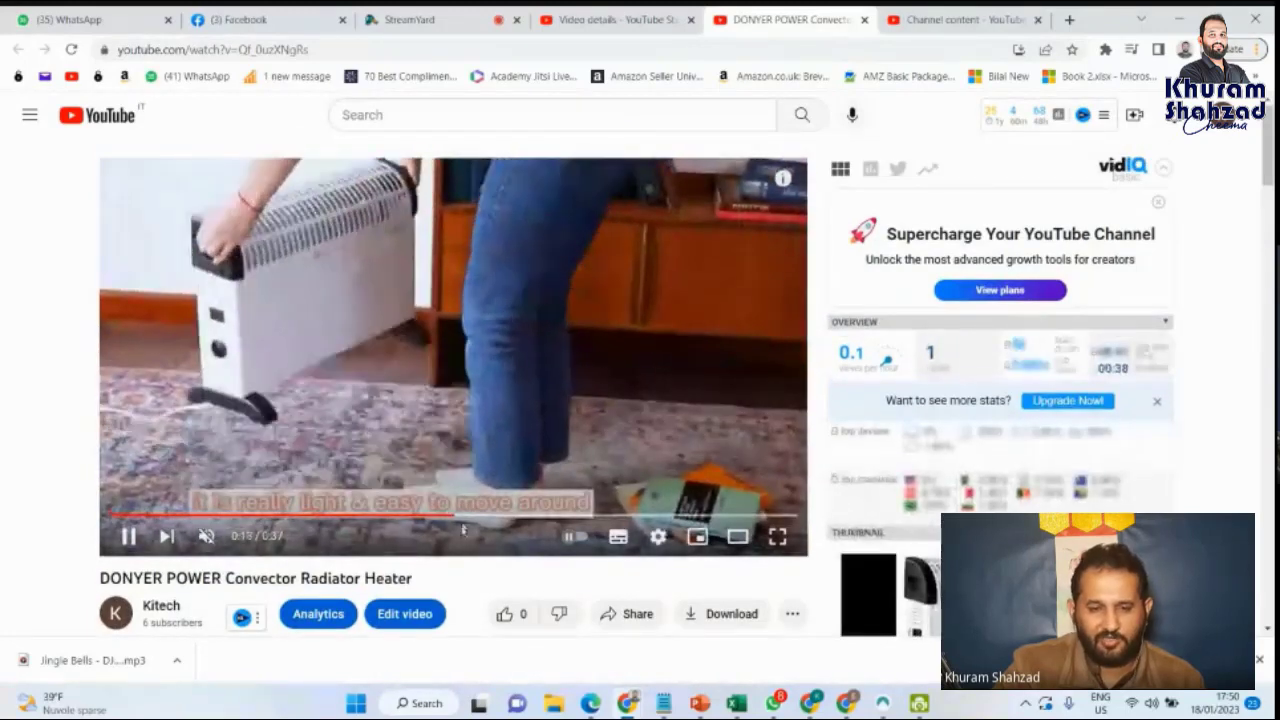
scroll(446, 468, down, 1)
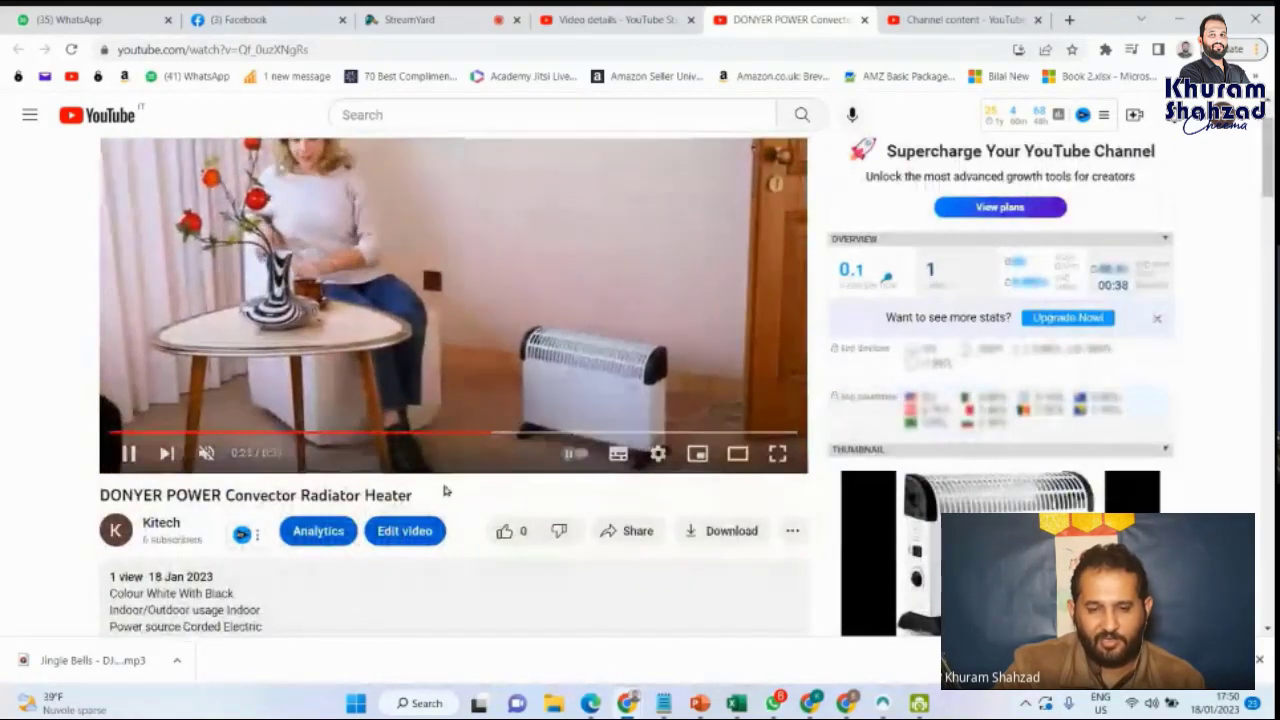
scroll(403, 580, up, 1)
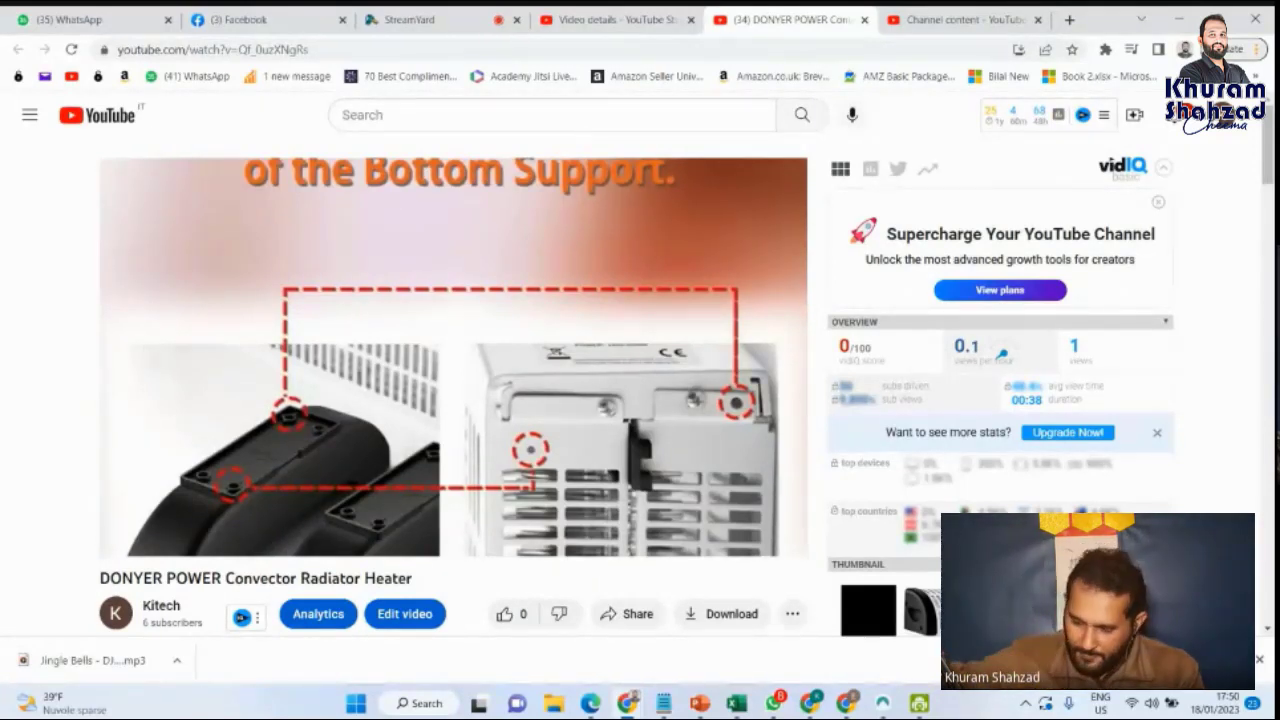
Open the account menu on the watch page to check which channel is active
right_click(1128, 118)
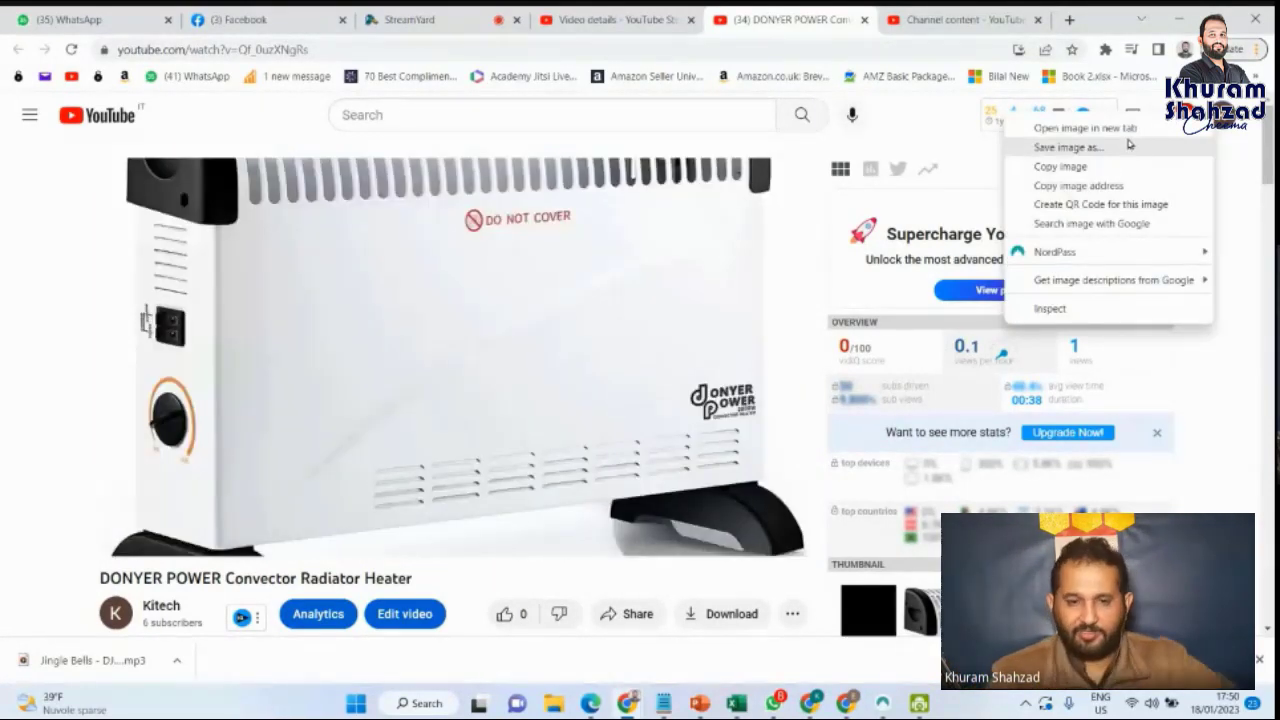
click(466, 330)
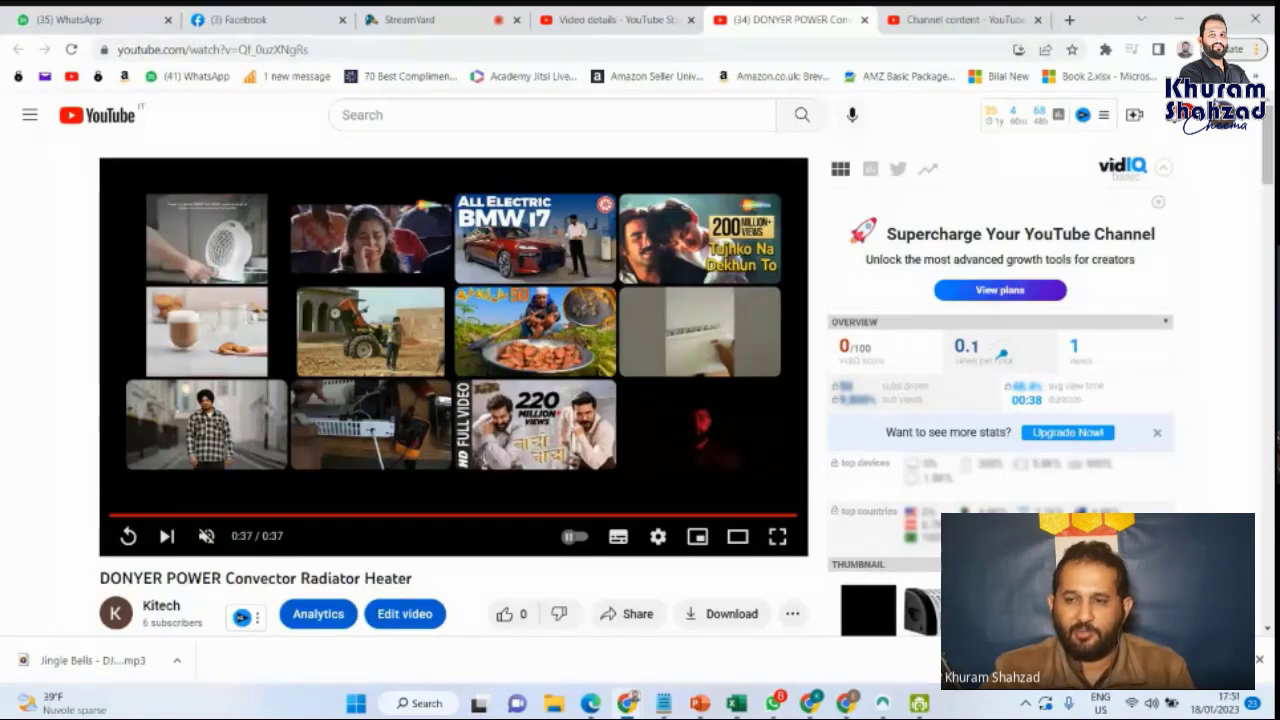
click(1232, 114)
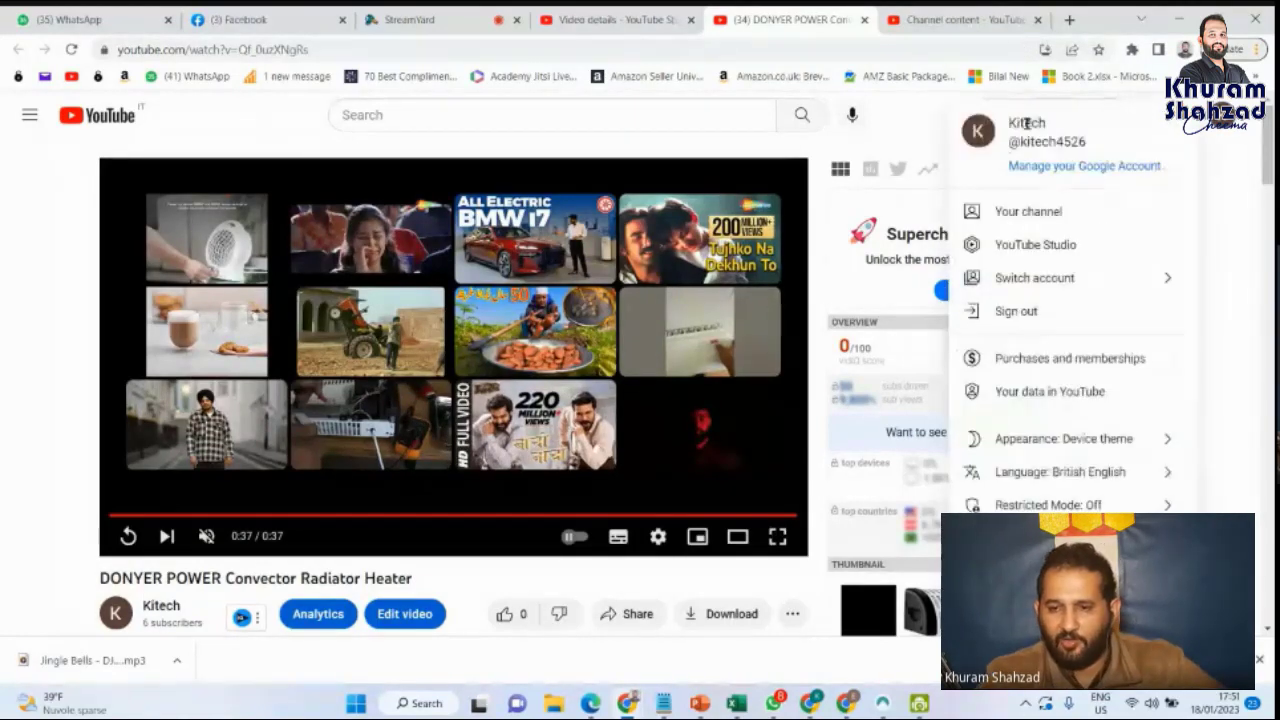
Switch to Facebook and open the Kitech page from the list of managed pages
click(232, 18)
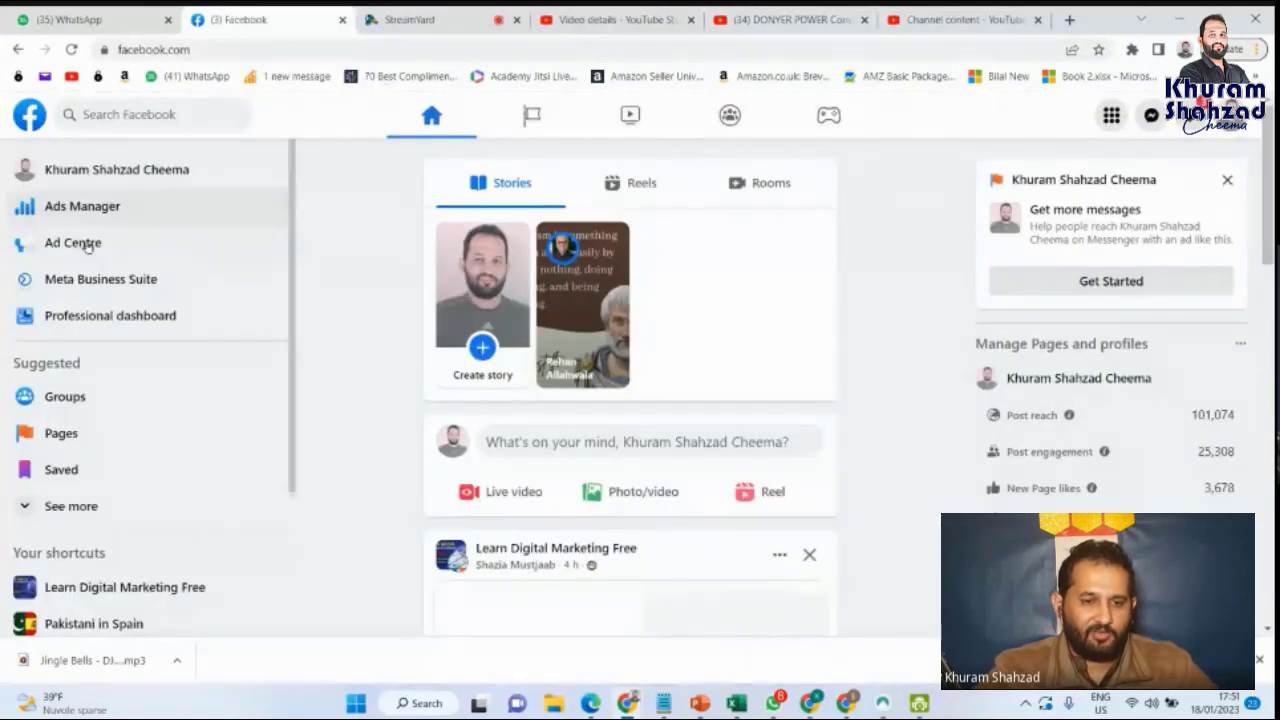
click(108, 437)
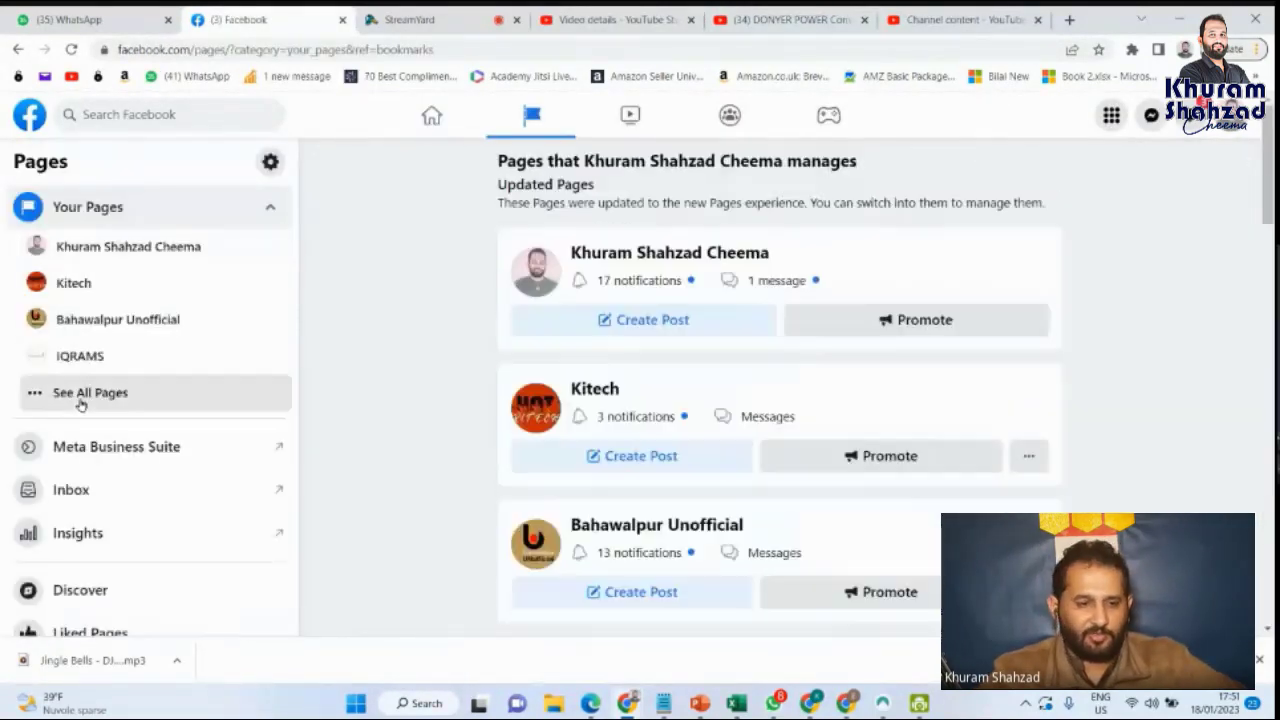
click(82, 394)
click(80, 284)
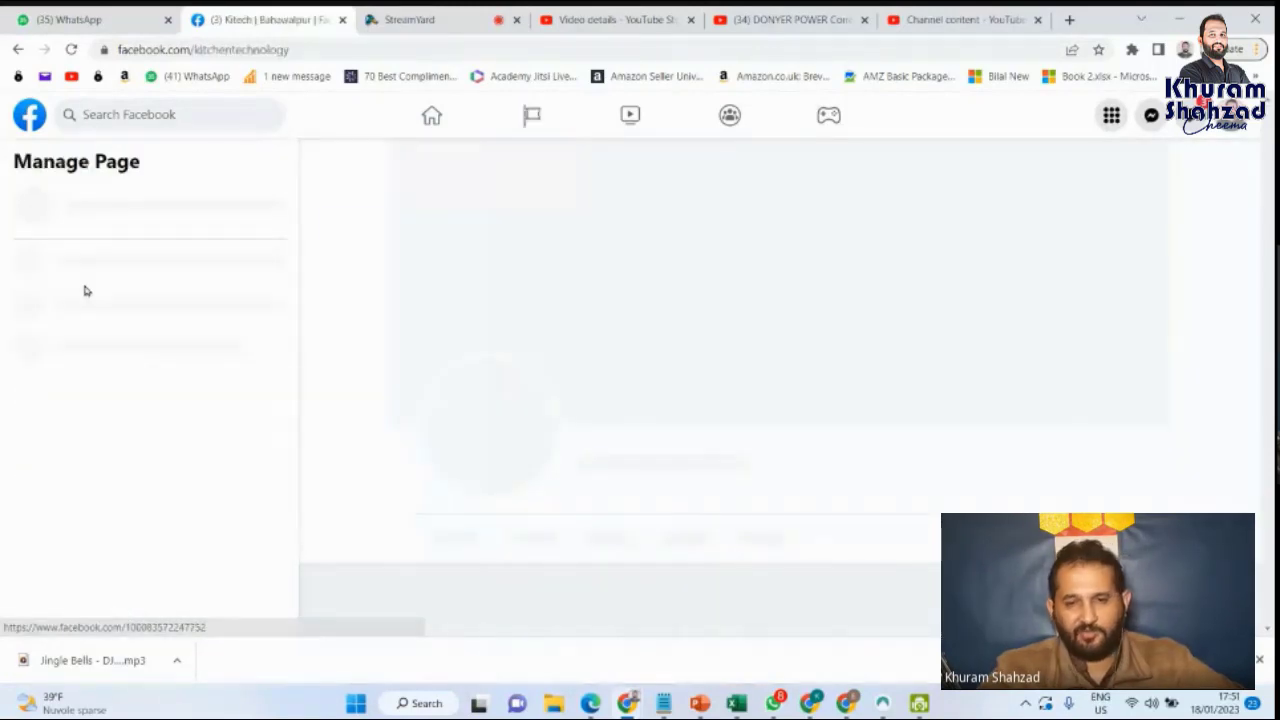
Browse the Kitech page's posts, view the convector heater reel, and close it to return to the page
scroll(810, 495, down, 5)
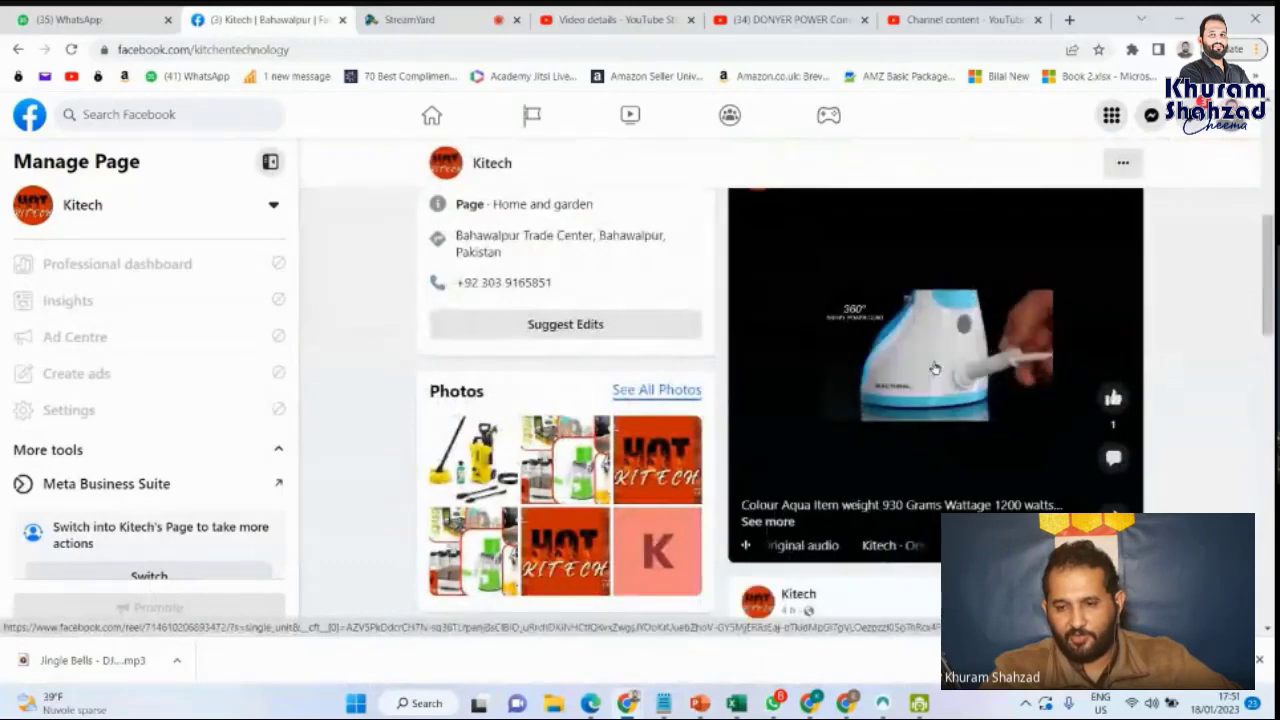
scroll(940, 380, down, 3)
scroll(936, 400, down, 1)
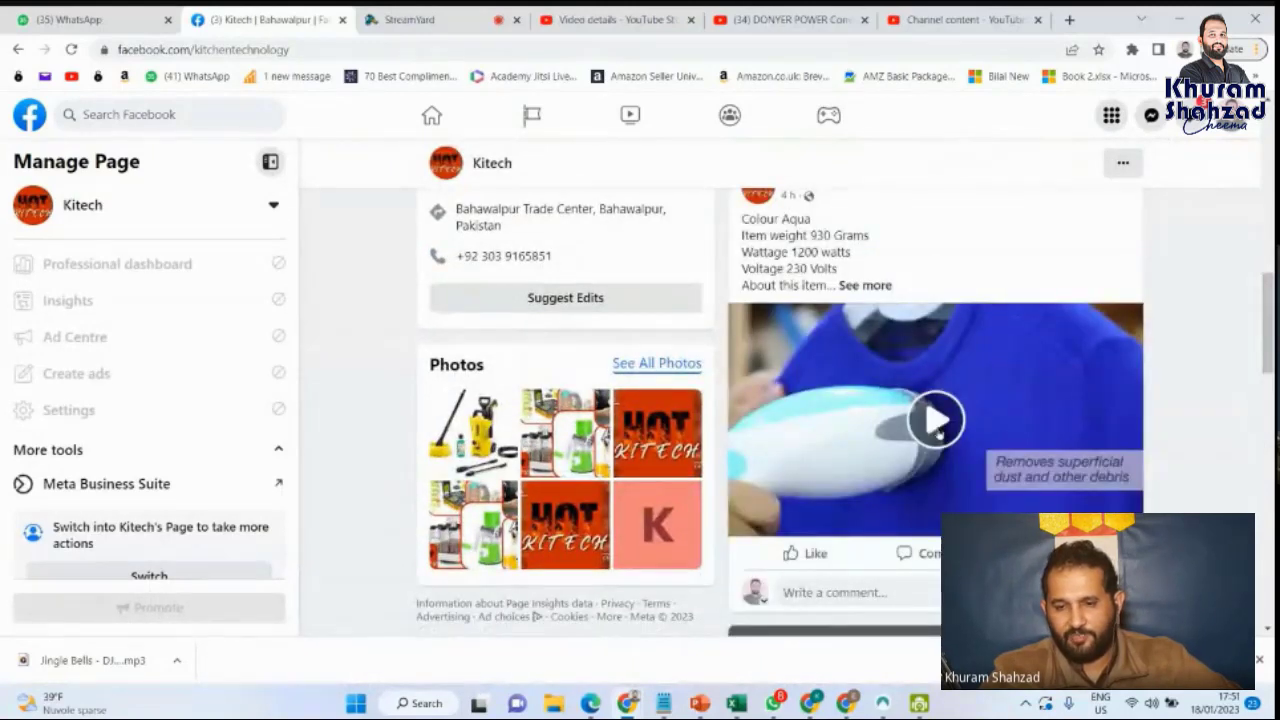
scroll(937, 425, down, 5)
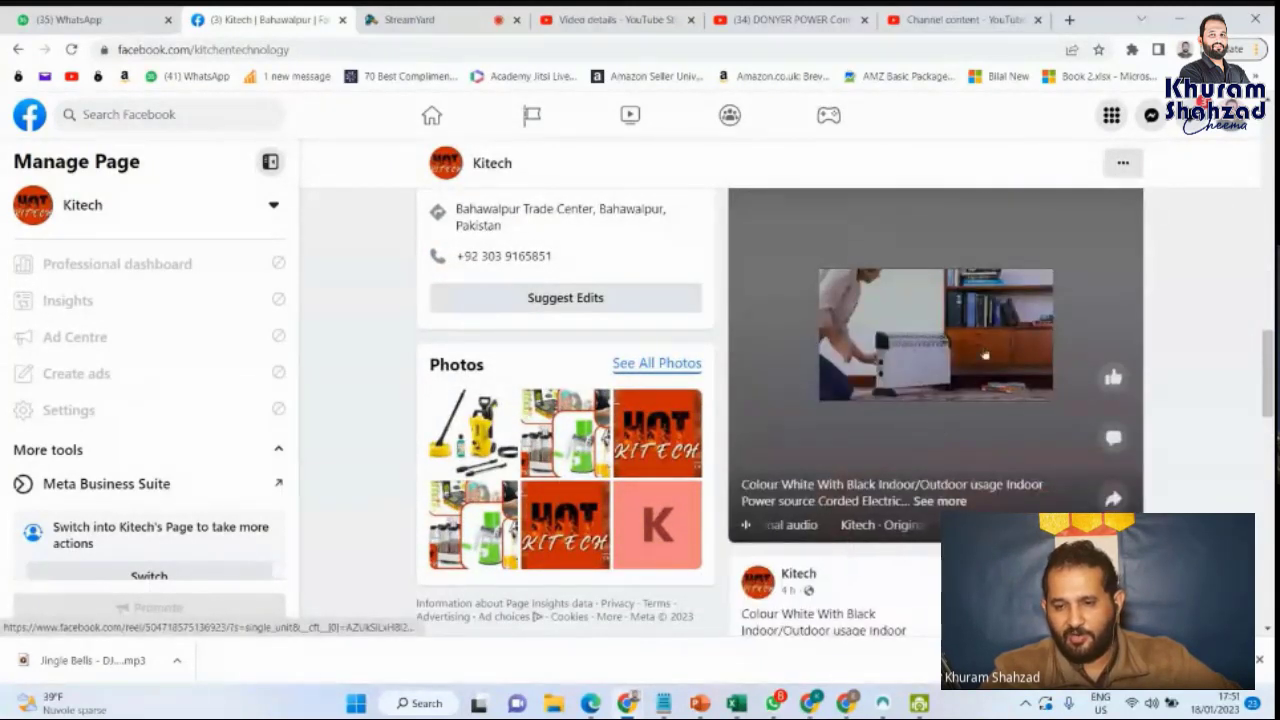
click(928, 352)
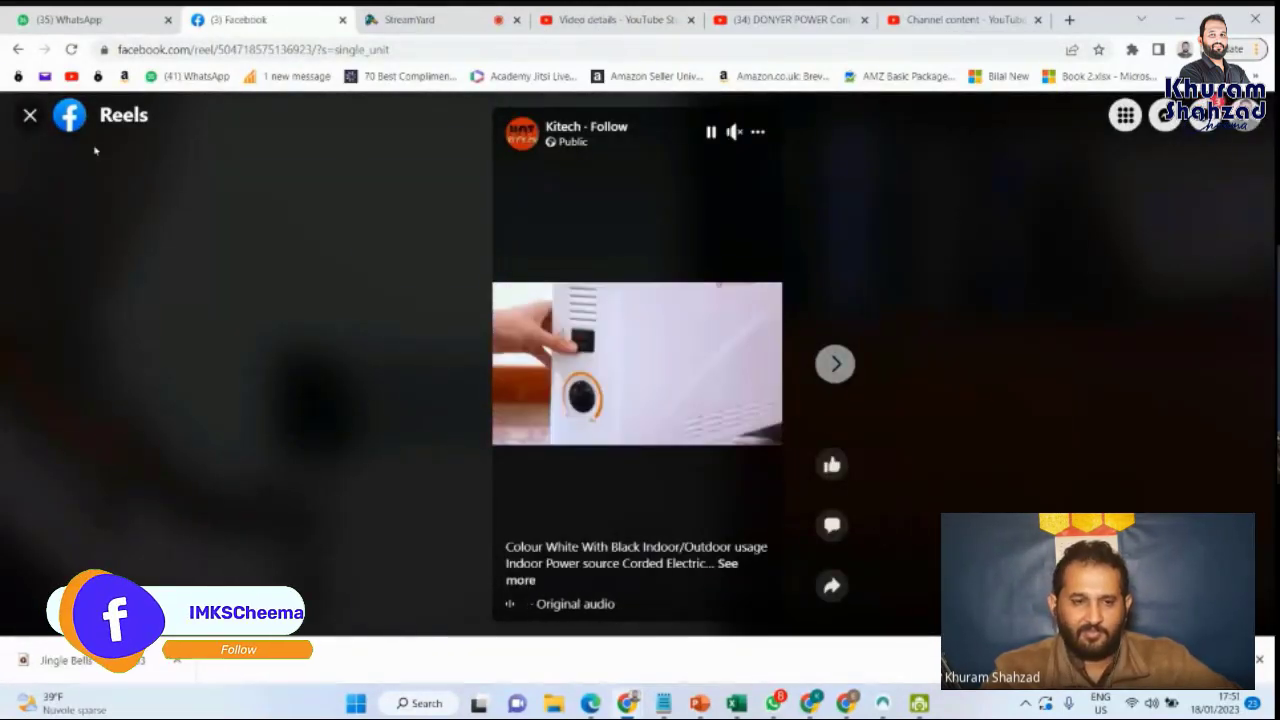
click(28, 116)
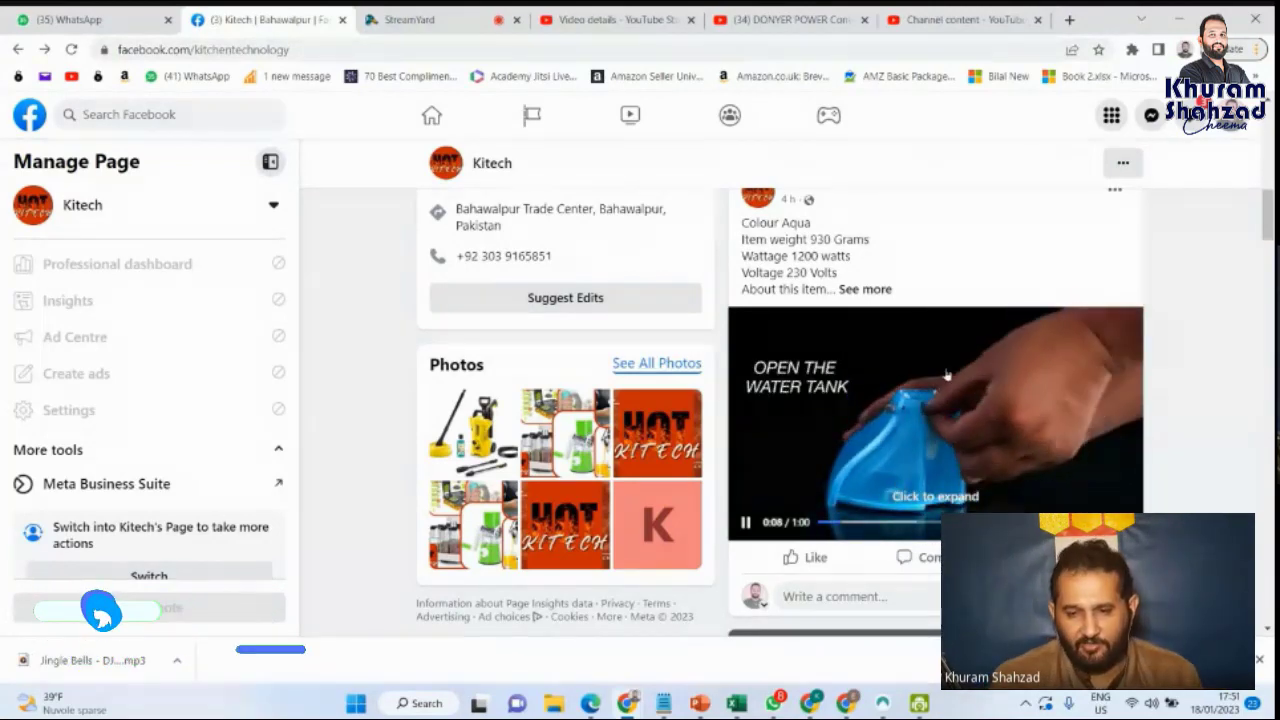
Open the amazon.co.uk home page in a new browser tab
click(1068, 19)
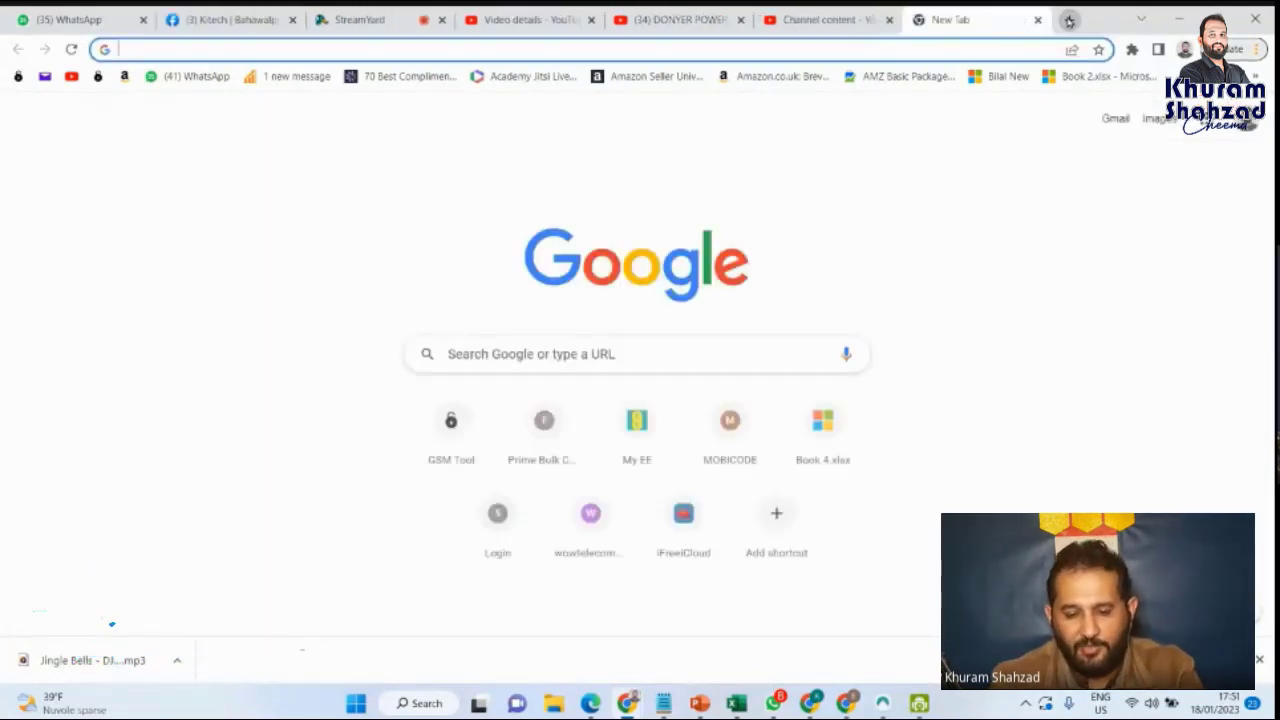
text(amzon.co.uk)
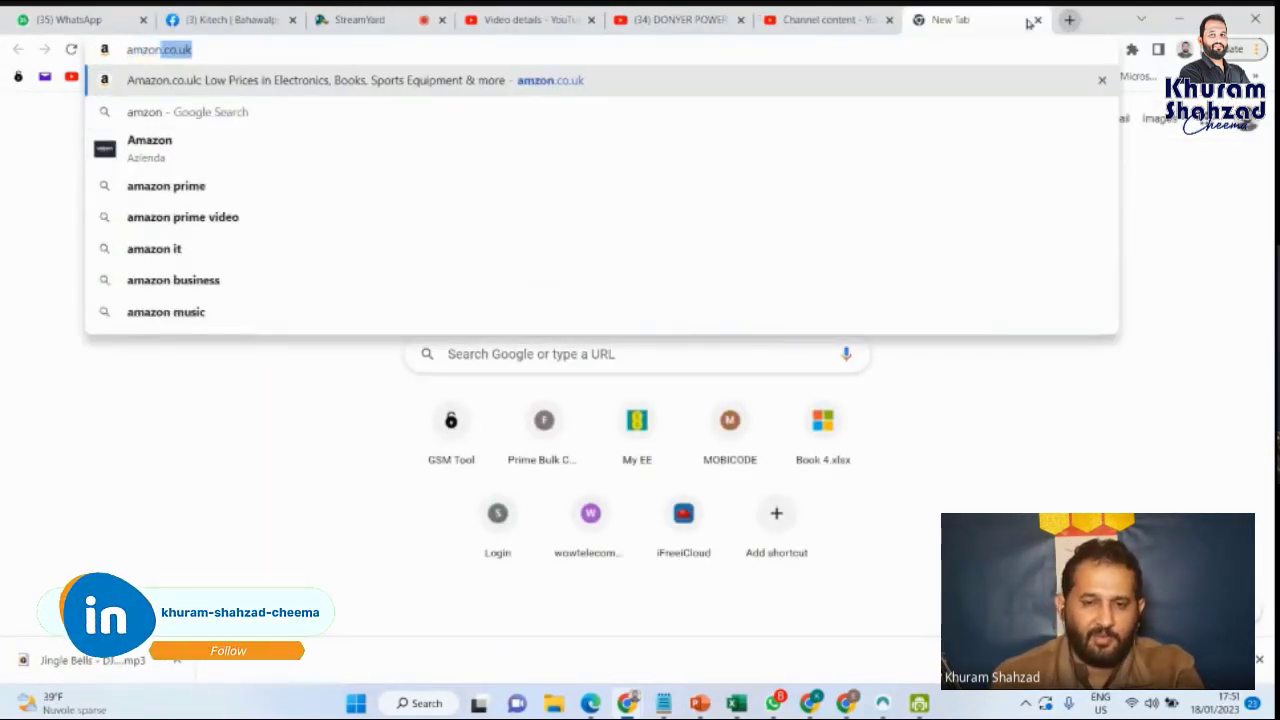
key(Return)
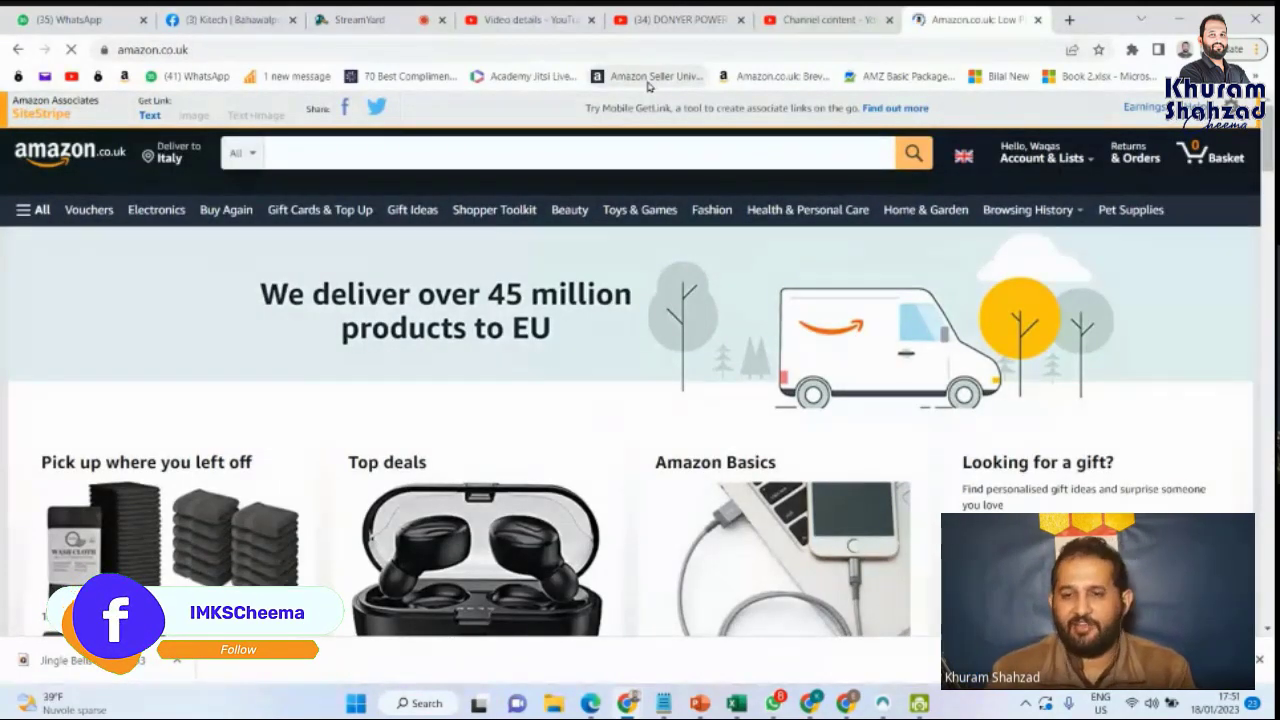
click(817, 14)
click(969, 14)
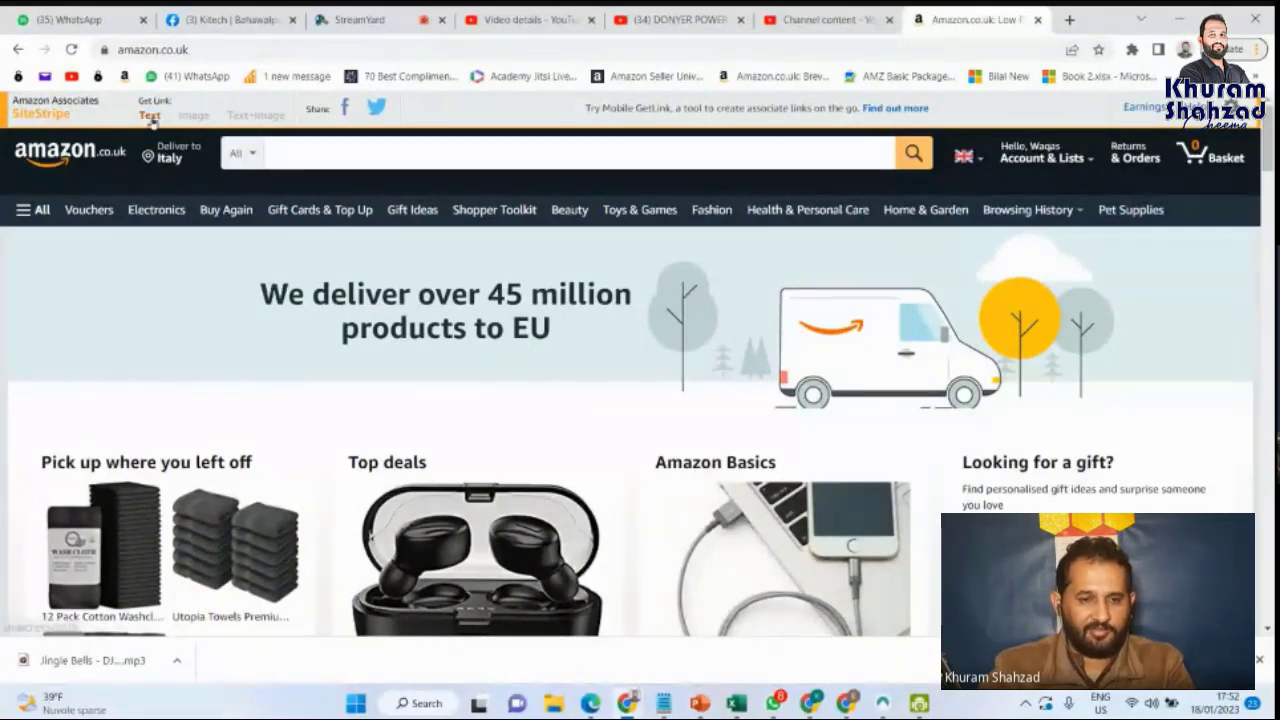
Open the Xawy Bluetooth headphones from Top deals and request the product's SiteStripe text link
scroll(443, 367, down, 3)
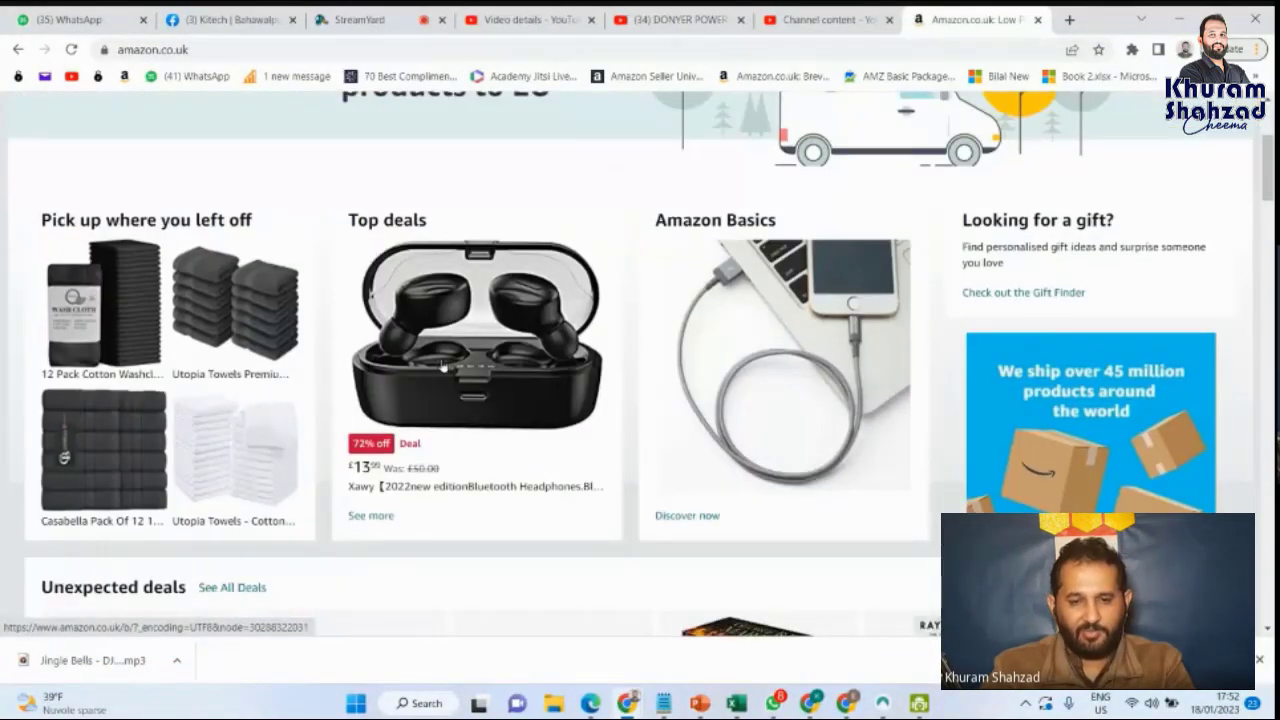
click(445, 365)
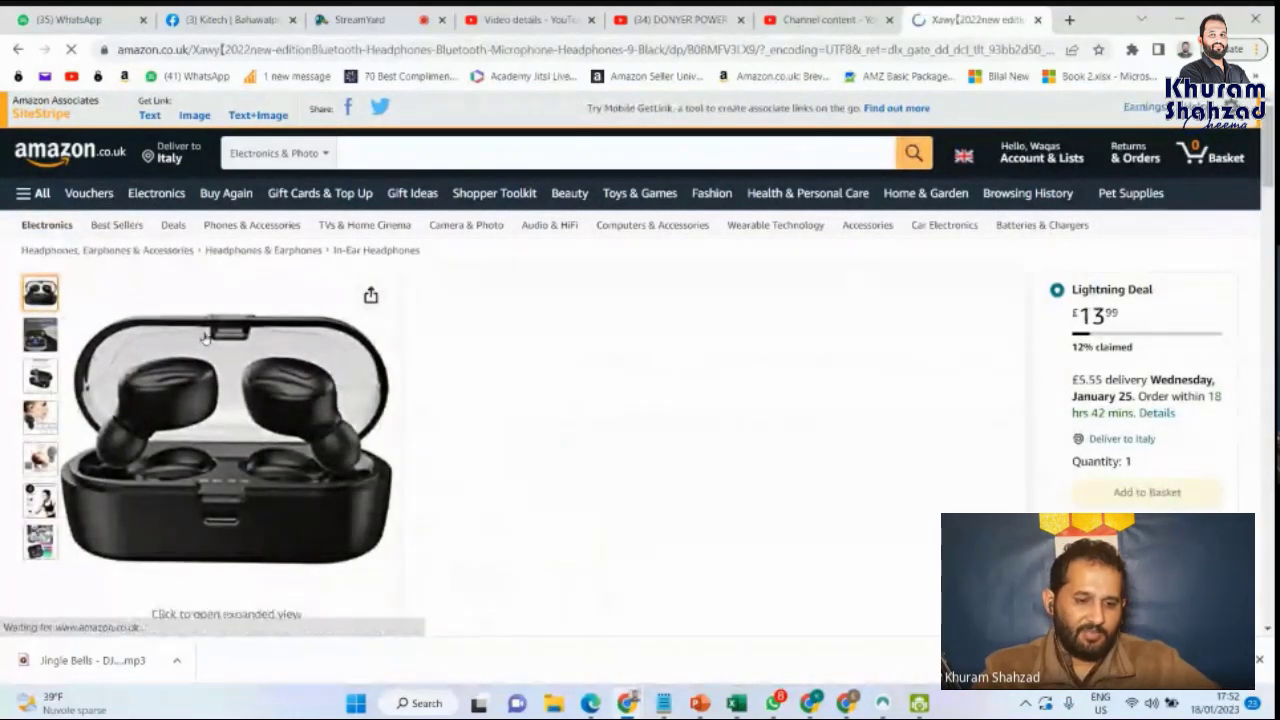
click(150, 113)
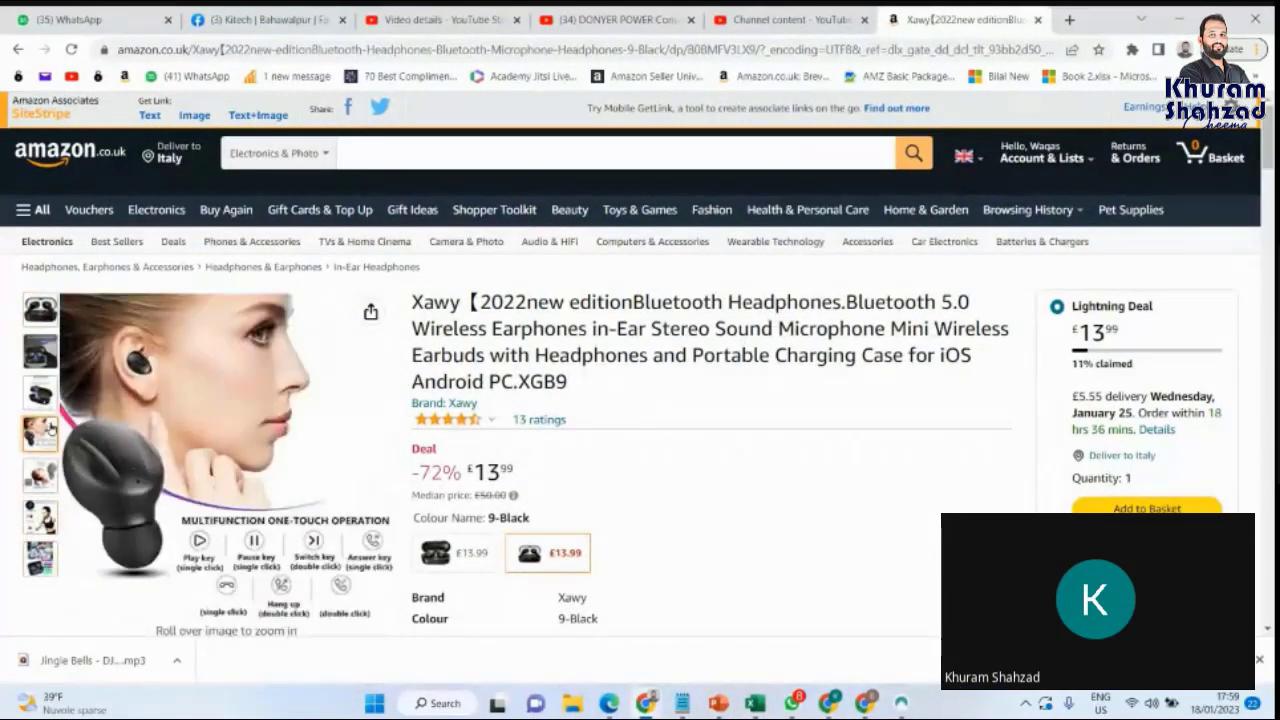
Look through the headphones' product page, including its images, the products customers also viewed and the question section
scroll(155, 352, down, 10)
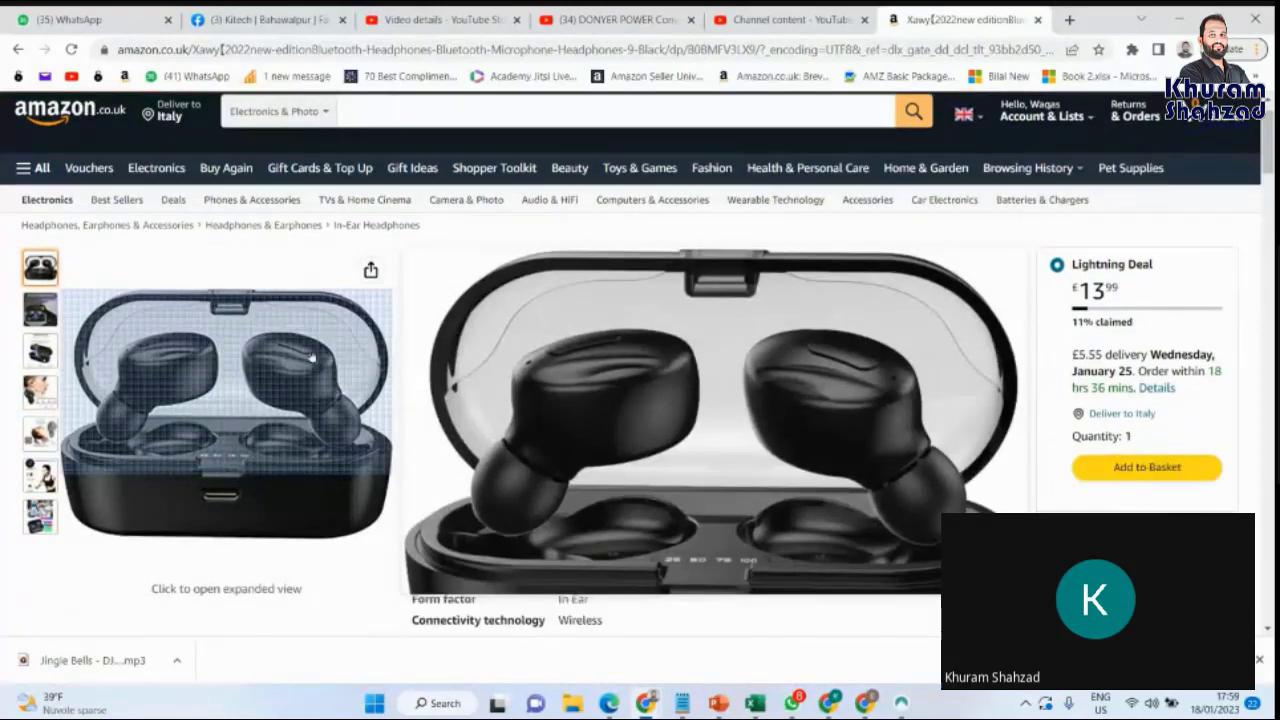
scroll(472, 422, down, 3)
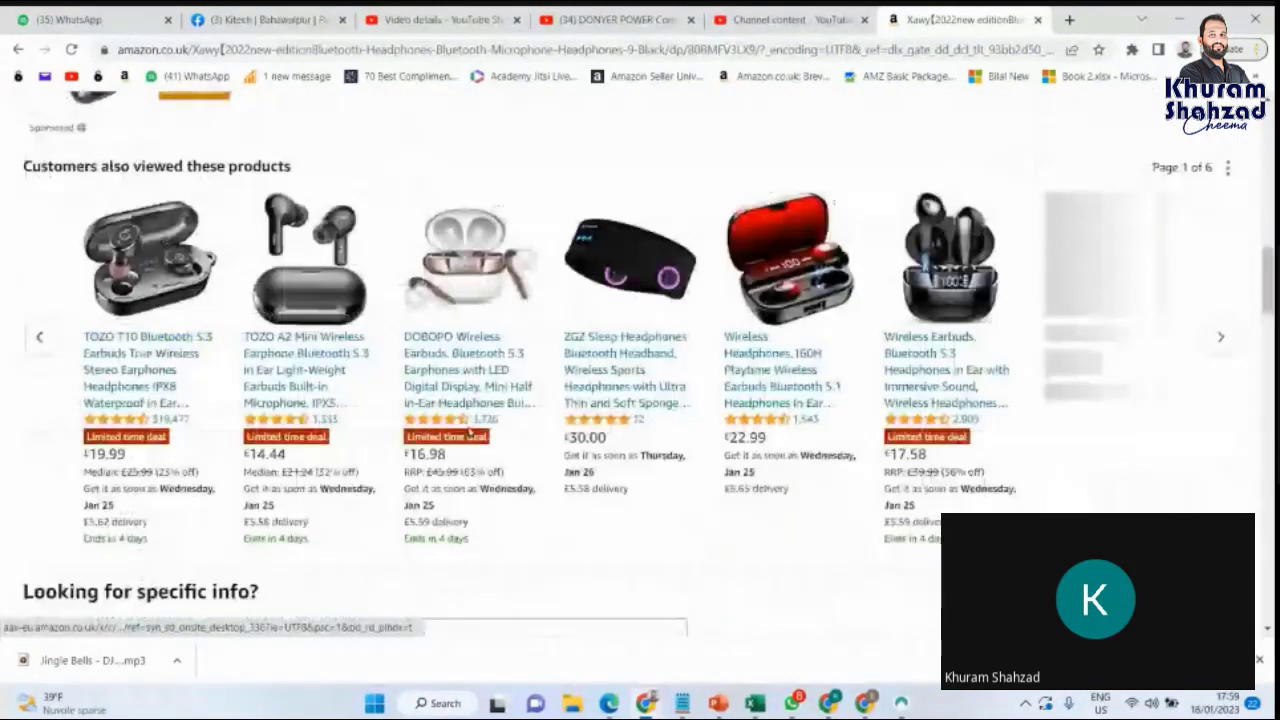
scroll(441, 469, down, 1)
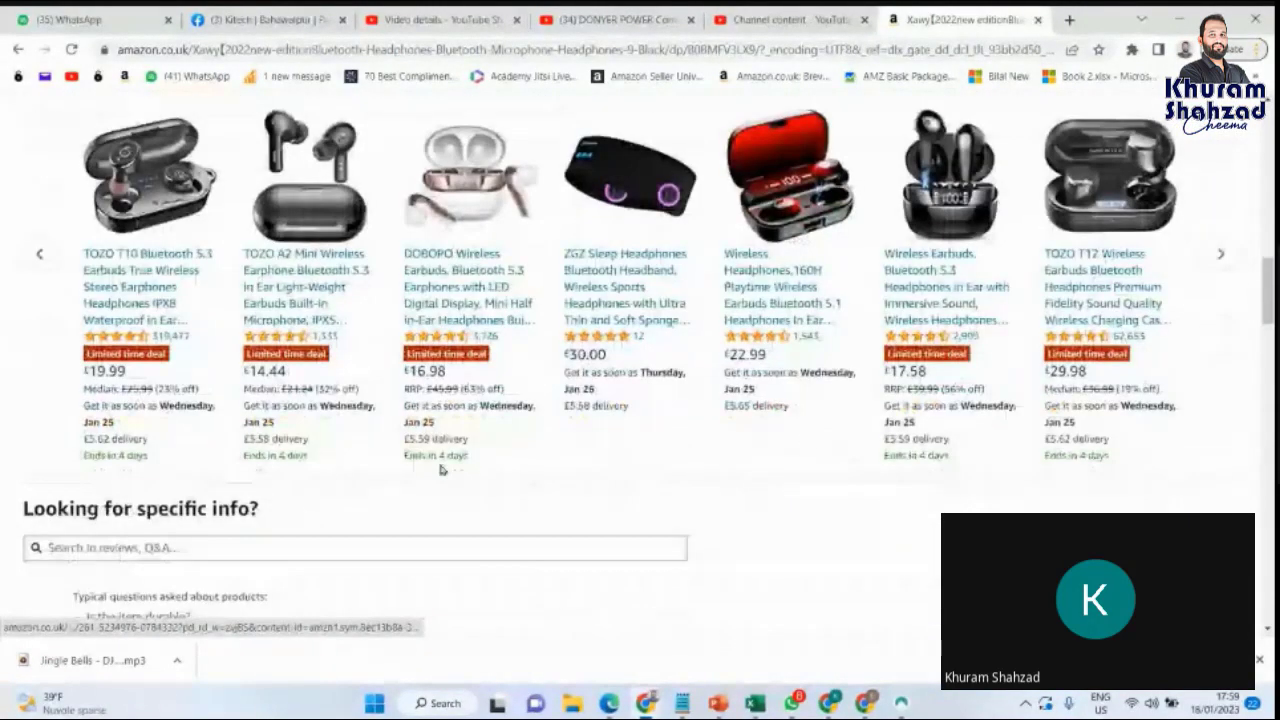
scroll(590, 322, down, 2)
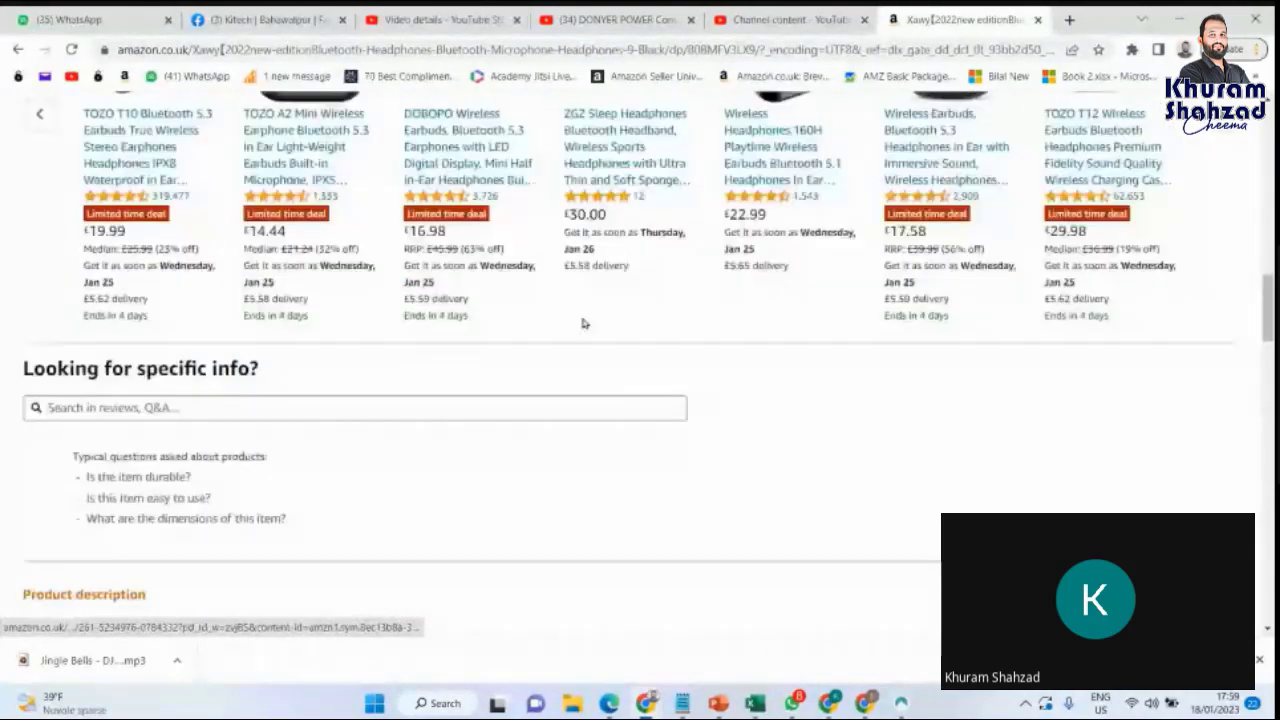
scroll(612, 379, up, 3)
scroll(765, 419, up, 15)
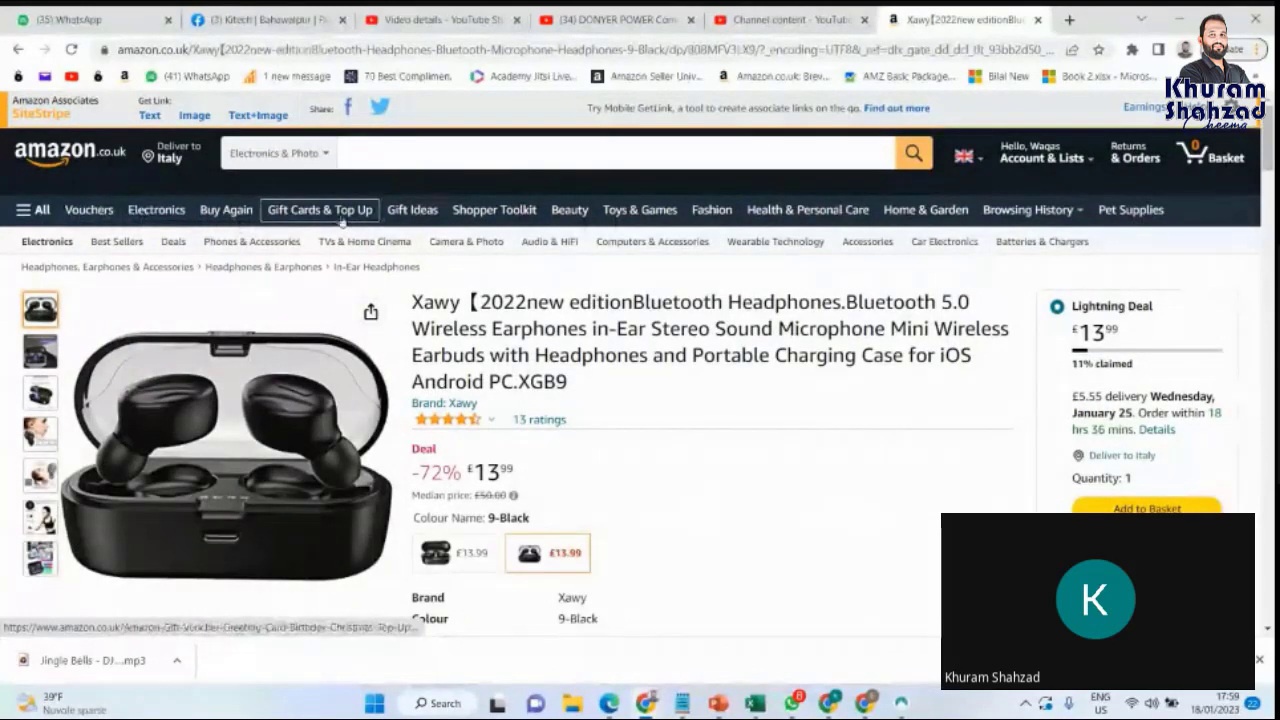
View the full category menu, return to the Amazon home page and open the massage gun from Trending Deals
click(33, 211)
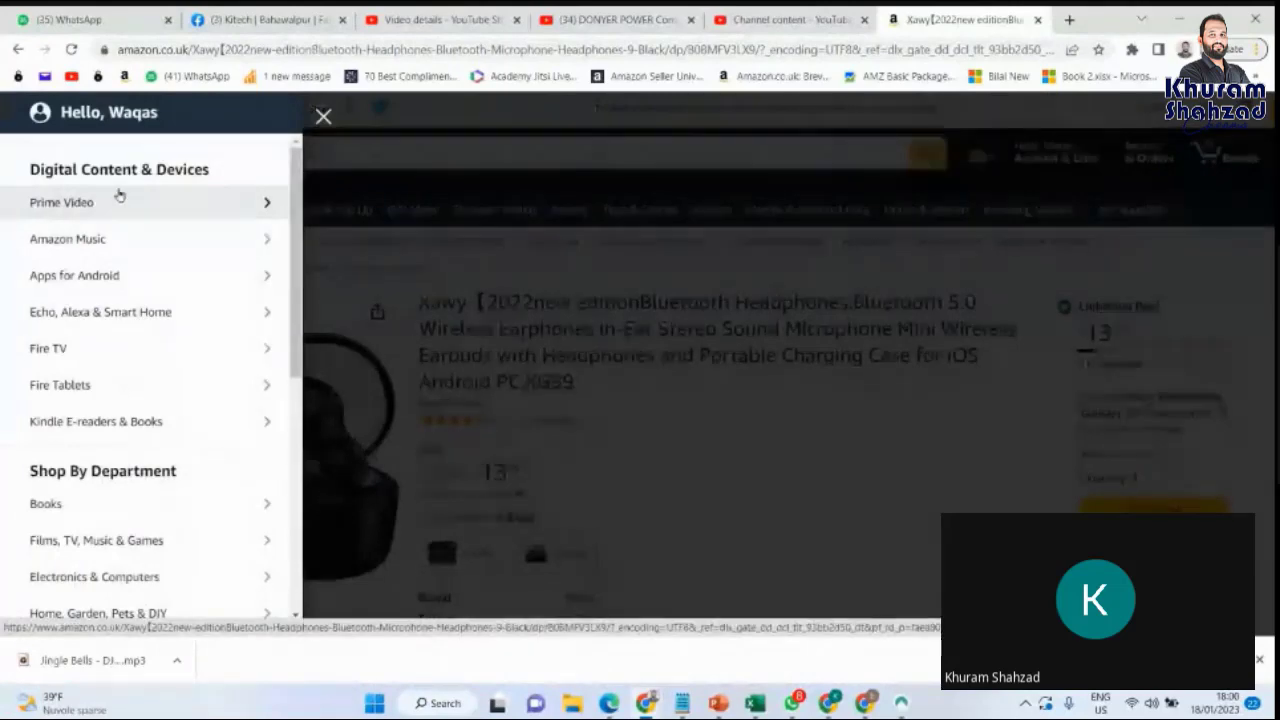
click(469, 247)
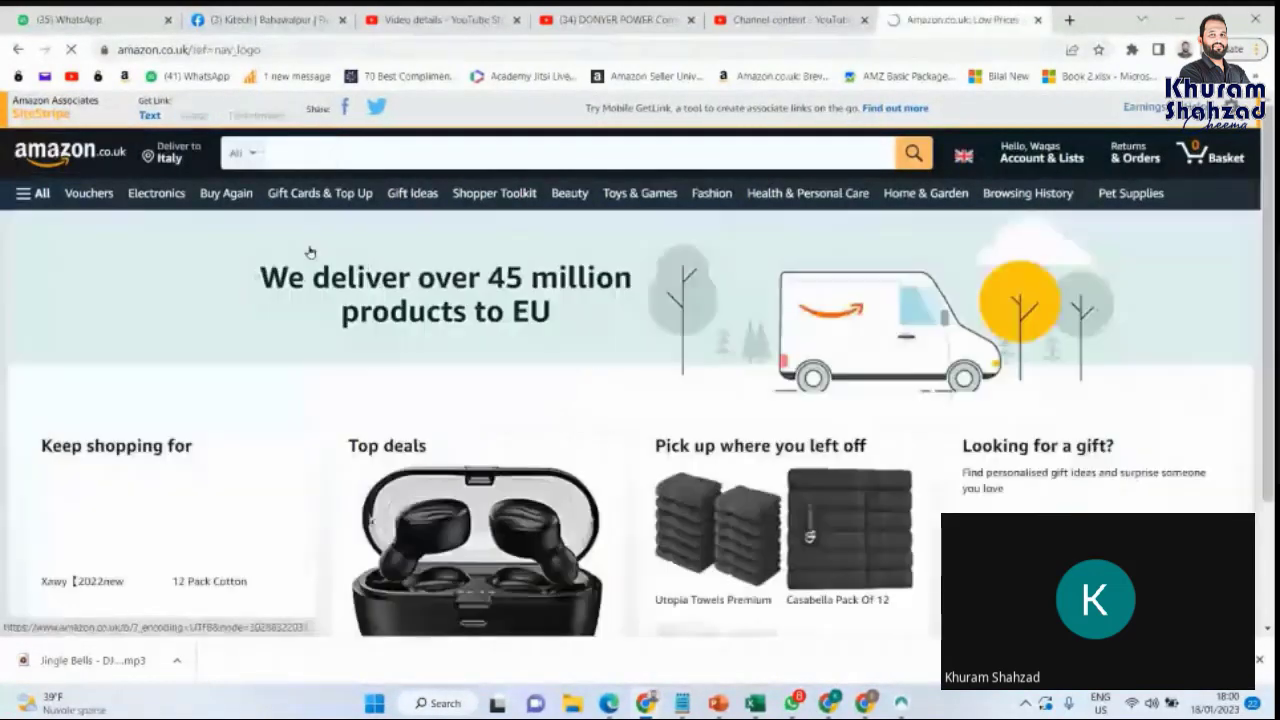
scroll(248, 410, down, 3)
scroll(248, 410, down, 3)
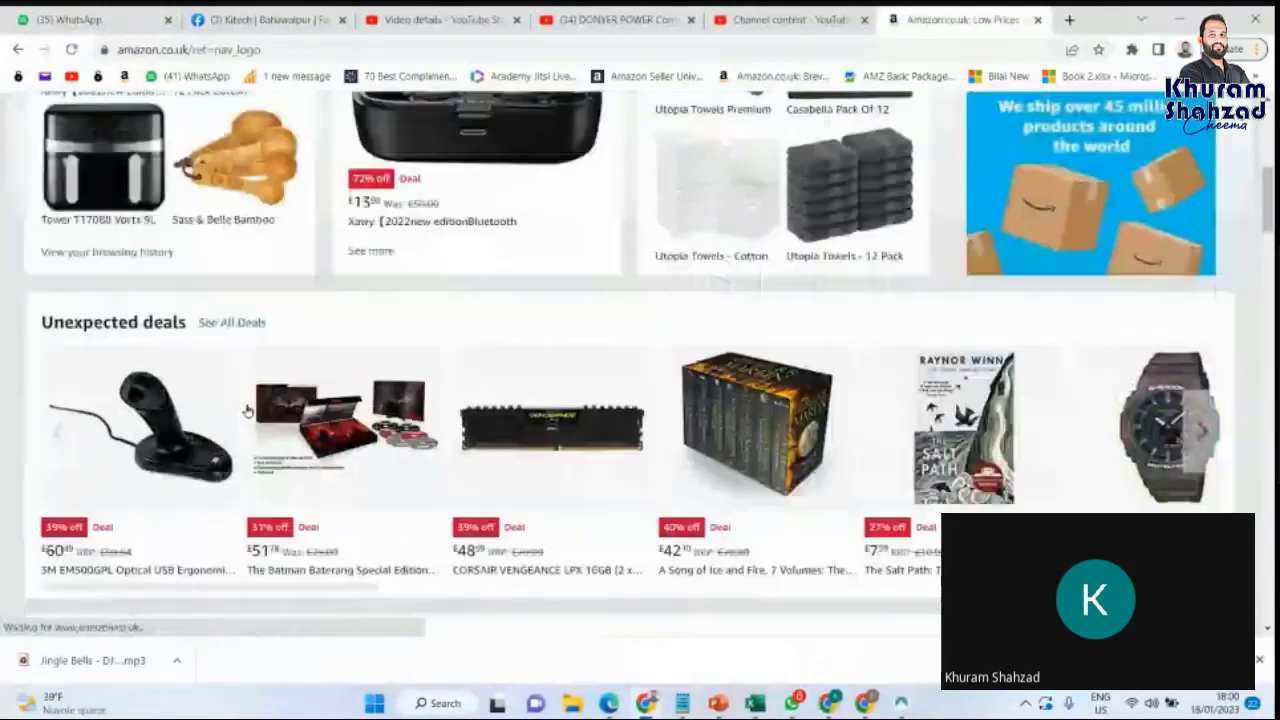
scroll(413, 503, down, 3)
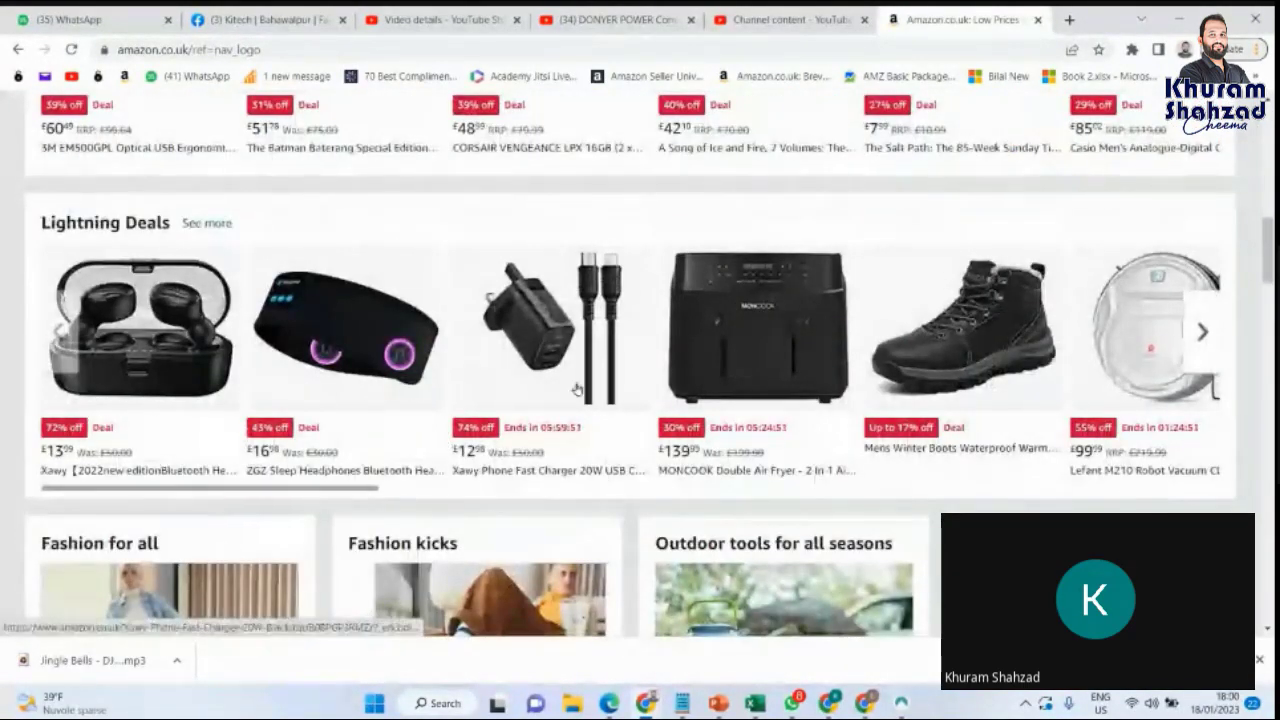
scroll(577, 389, down, 6)
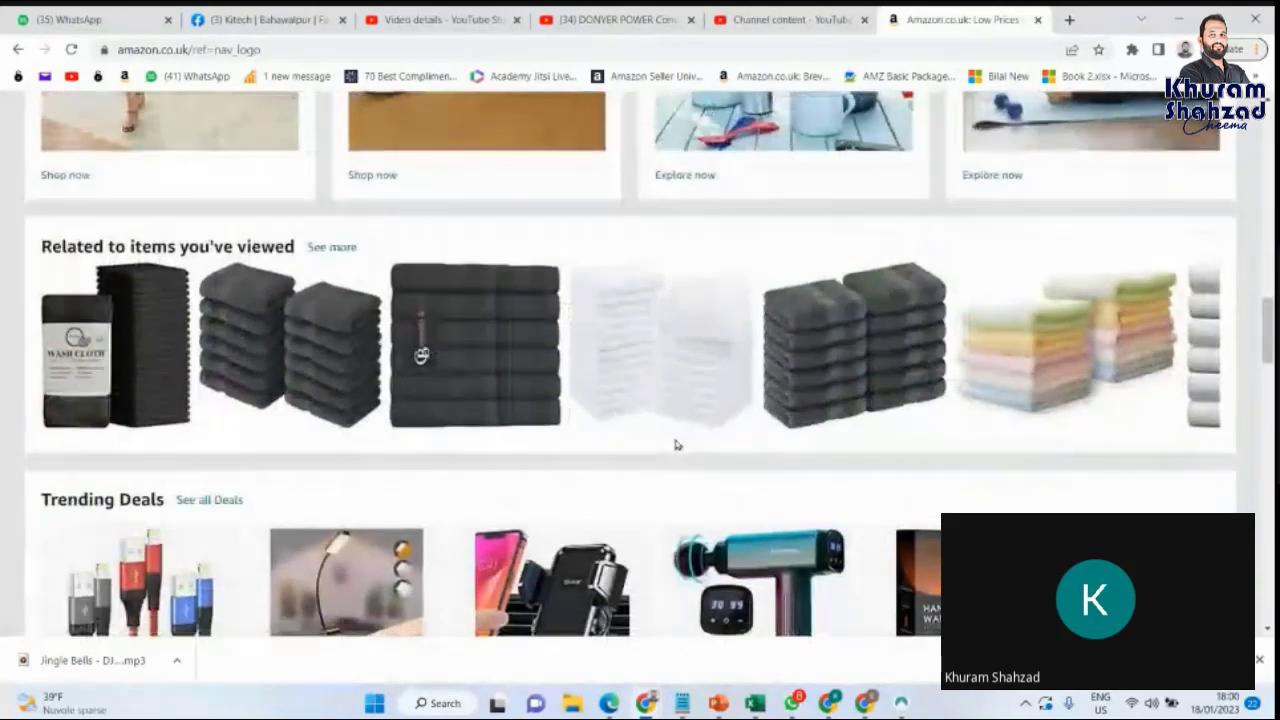
scroll(676, 444, down, 2)
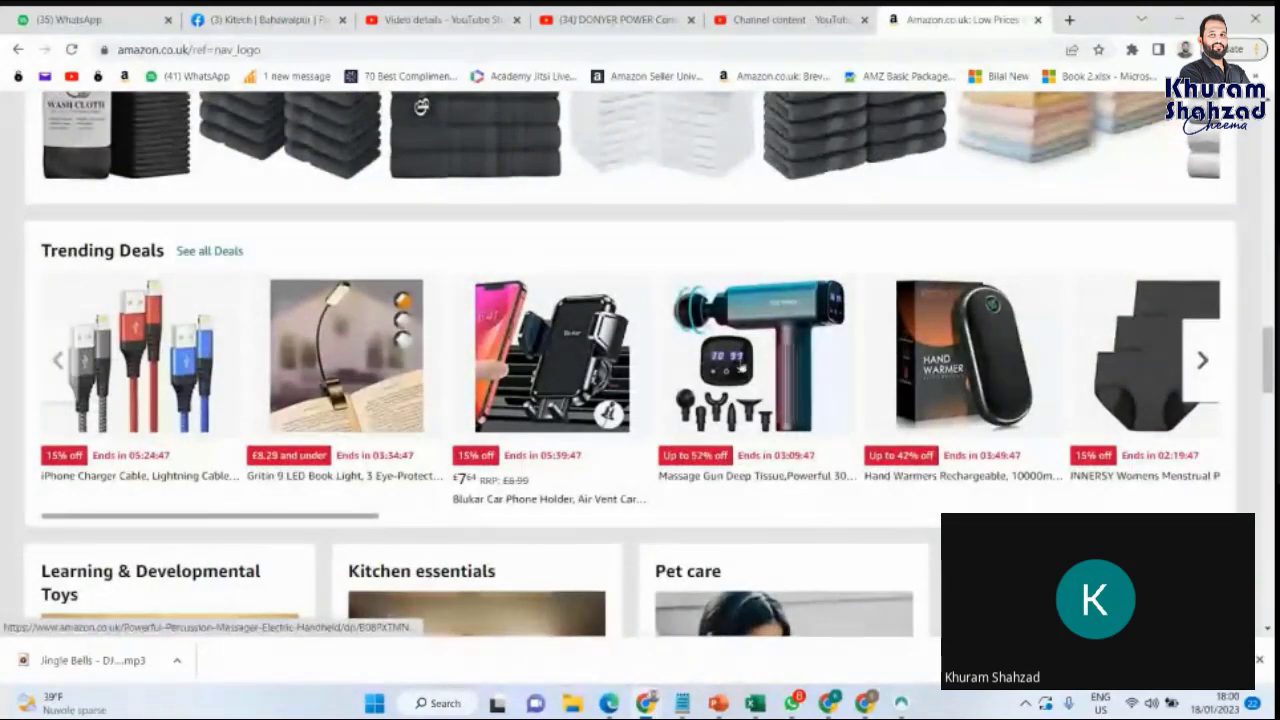
click(740, 365)
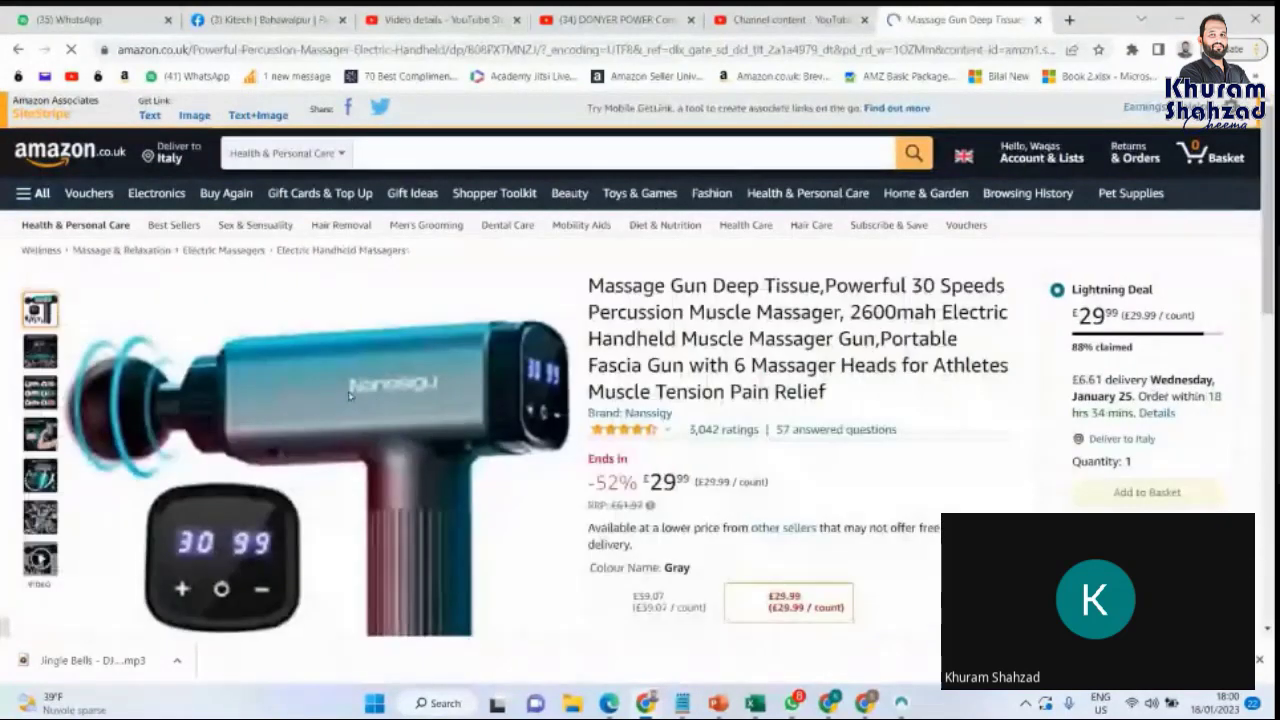
Open the massage gun's product video and pause it shortly after it starts
scroll(390, 411, down, 1)
click(234, 431)
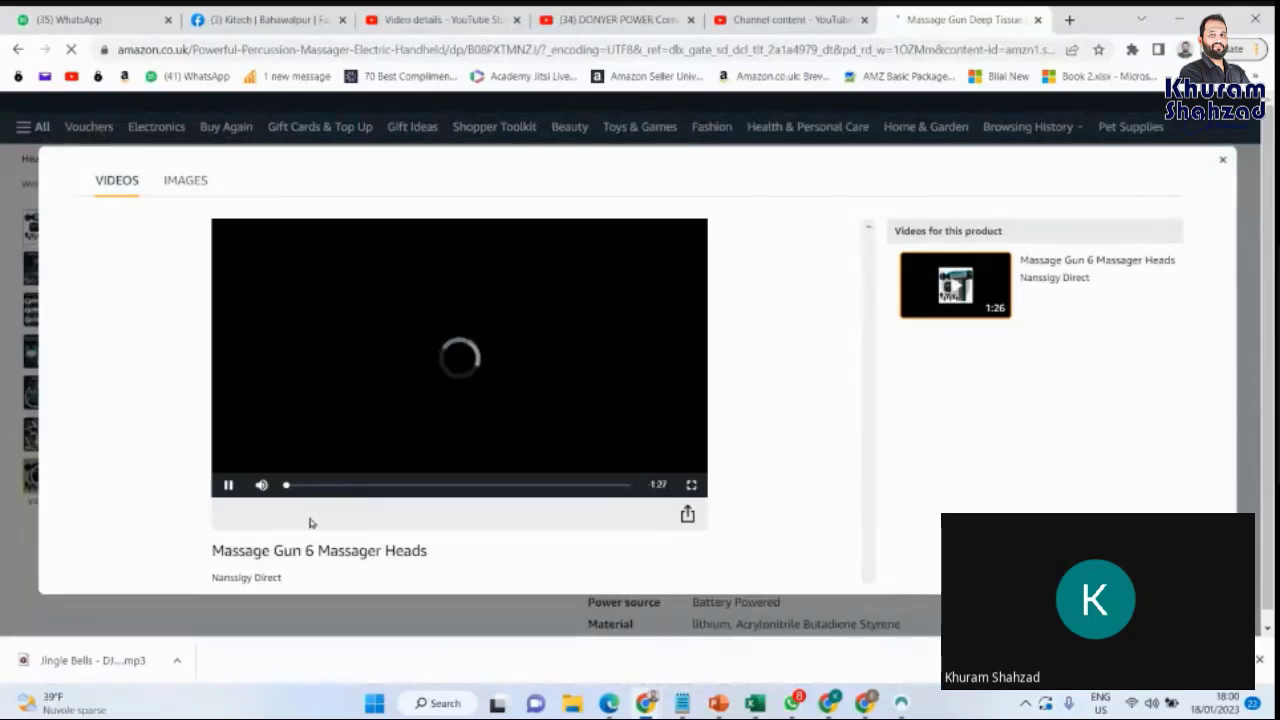
click(229, 486)
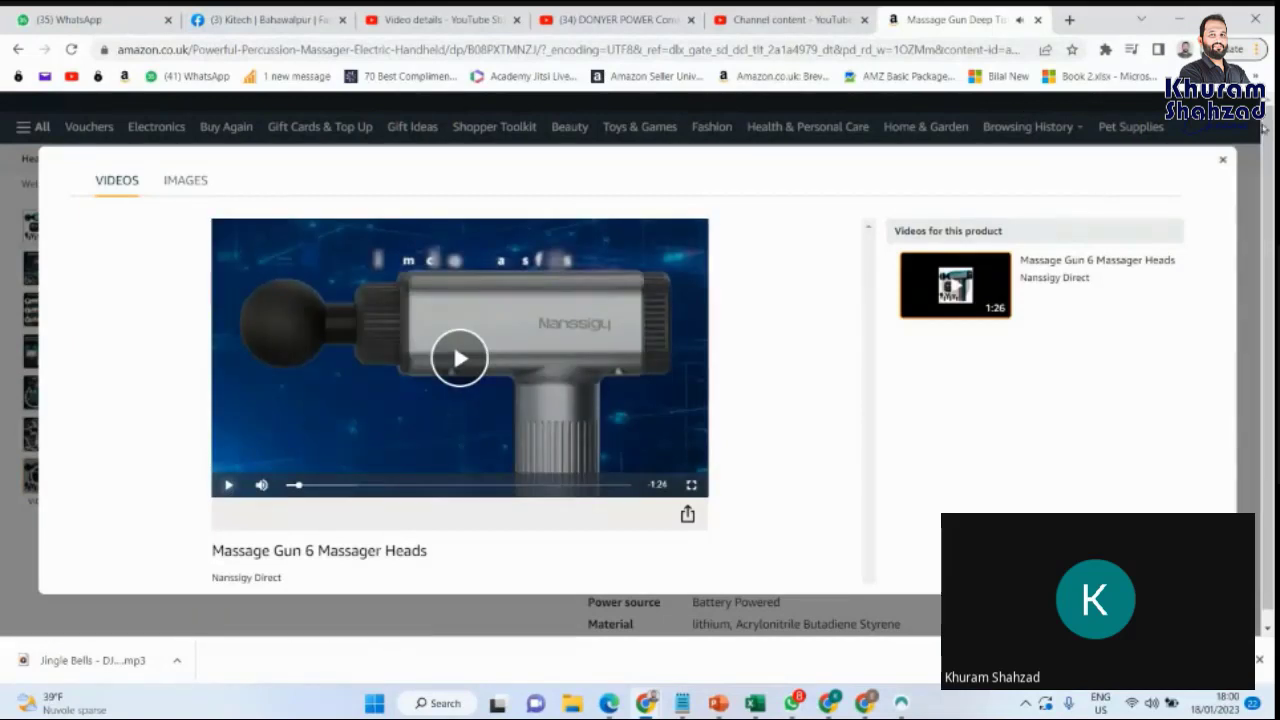
Open the browser's extension management page and copy the name of the Video Downloader PLUS extension
click(1105, 49)
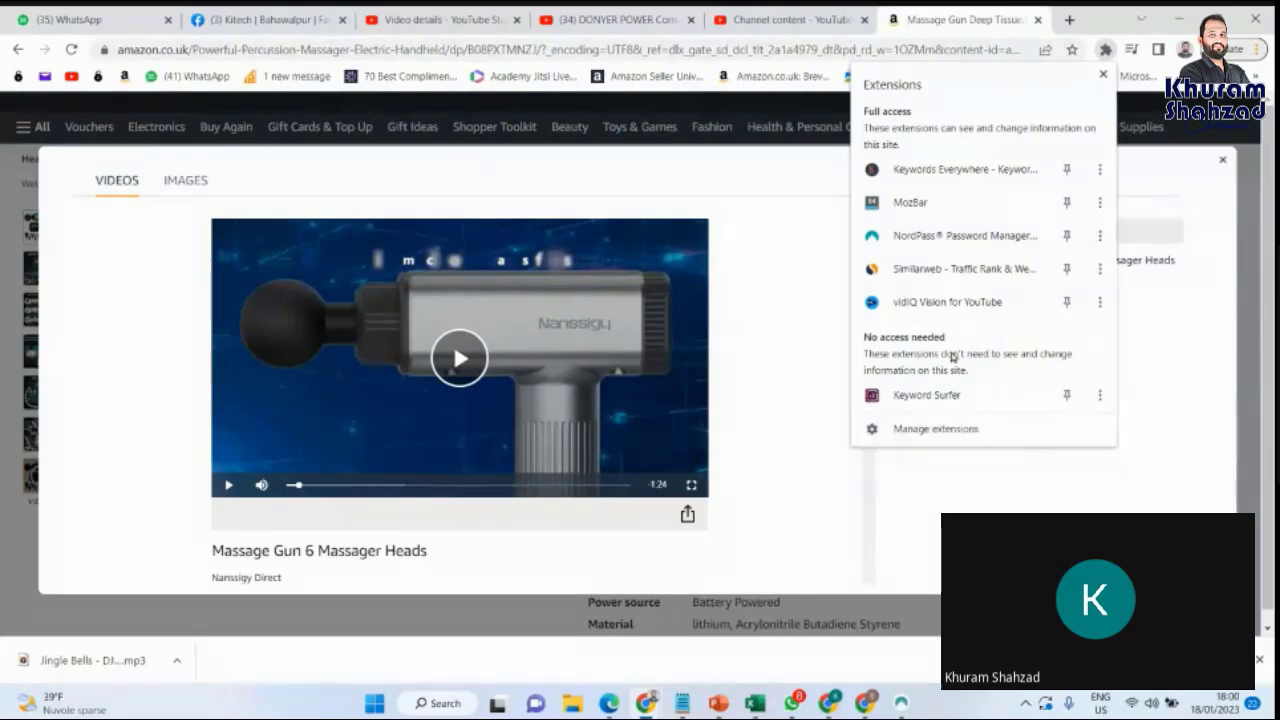
click(940, 429)
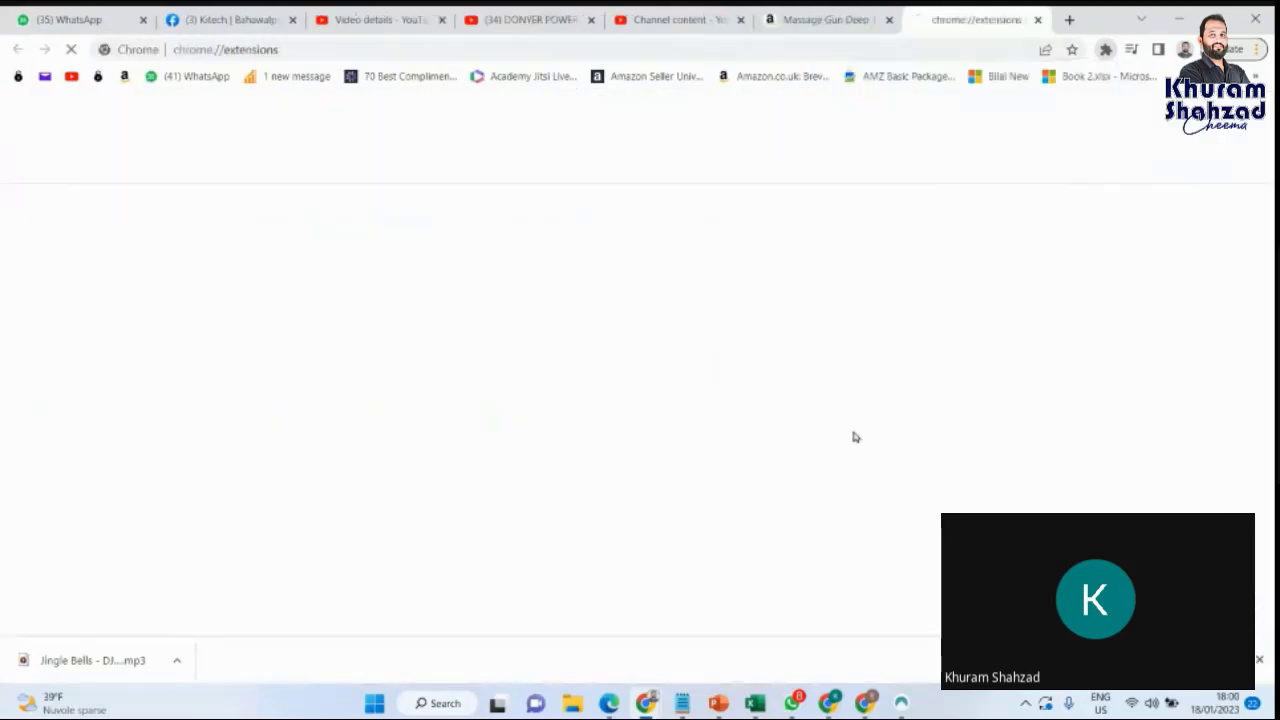
scroll(376, 516, down, 12)
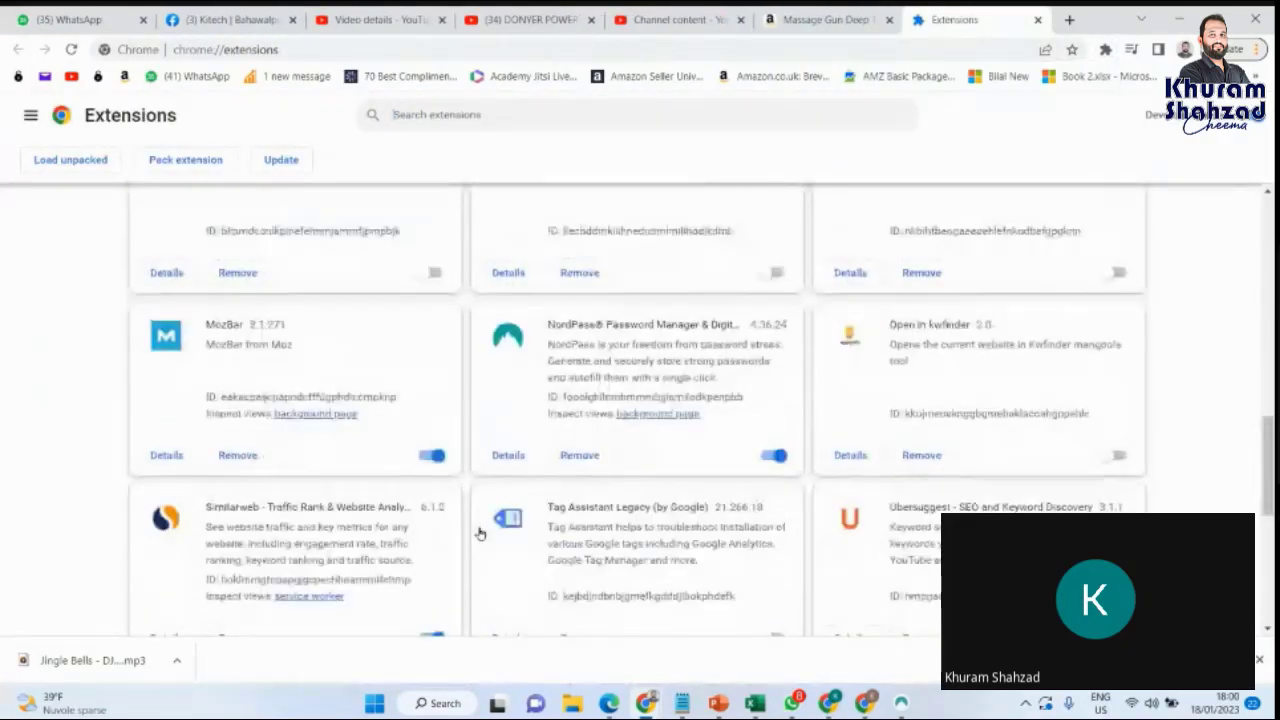
scroll(615, 417, up, 1)
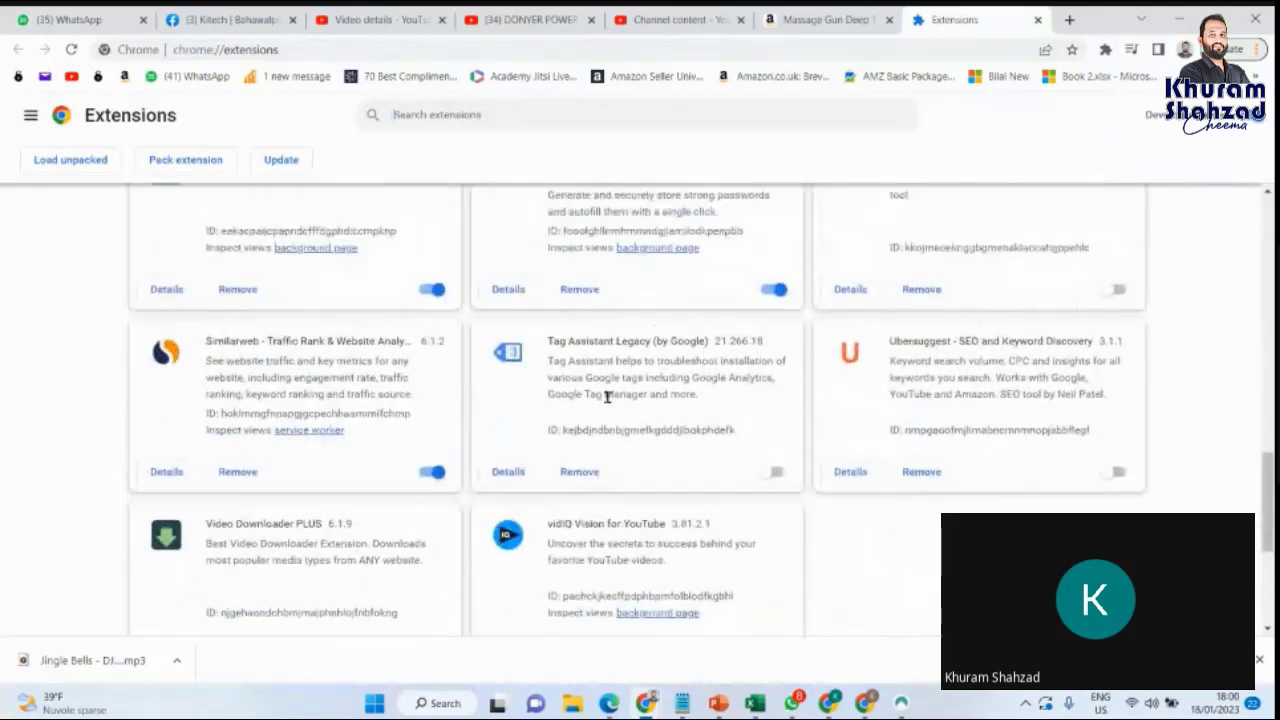
scroll(240, 500, down, 1)
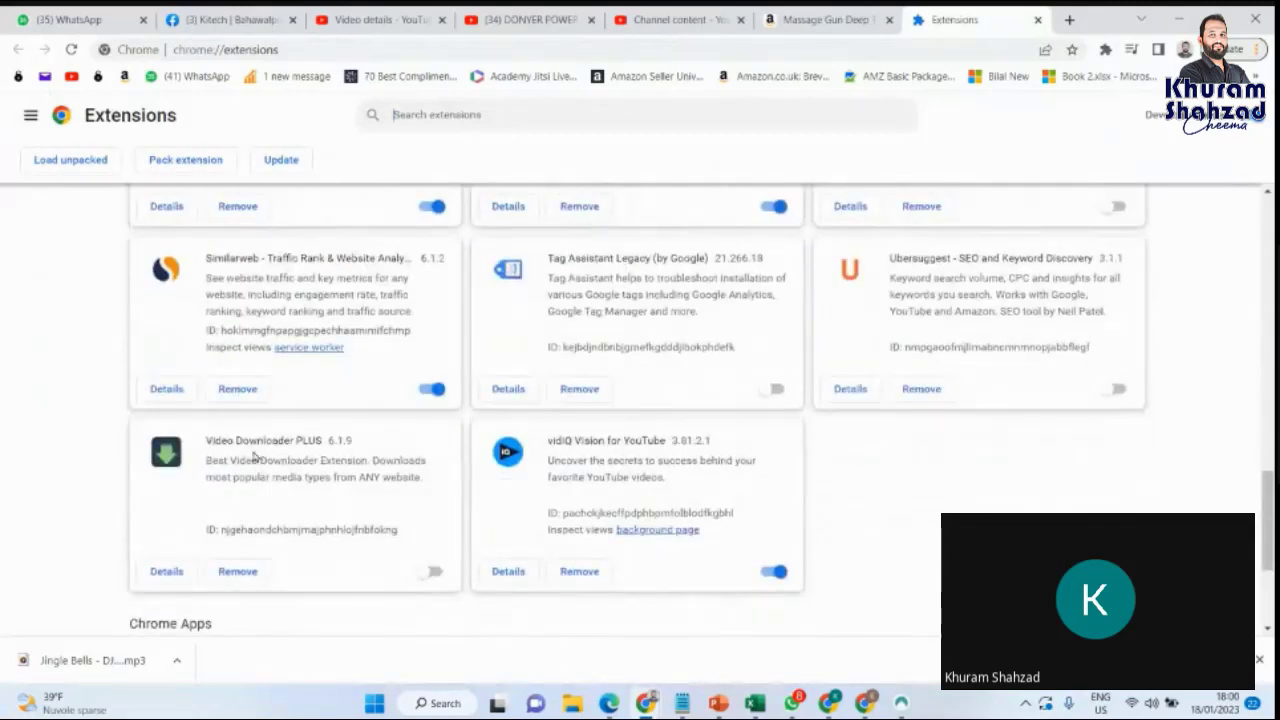
drag(330, 447, 199, 447)
key(ctrl+c)
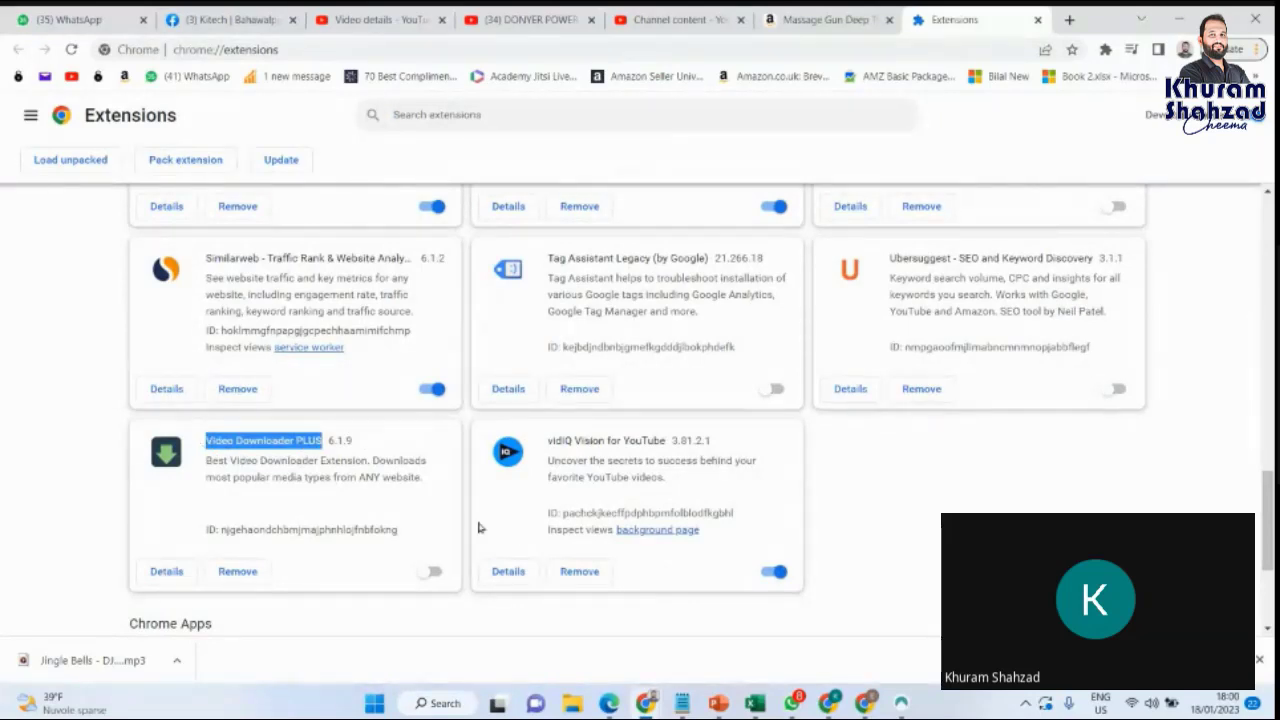
Enable the Video Downloader PLUS extension and update the installed extensions
click(434, 574)
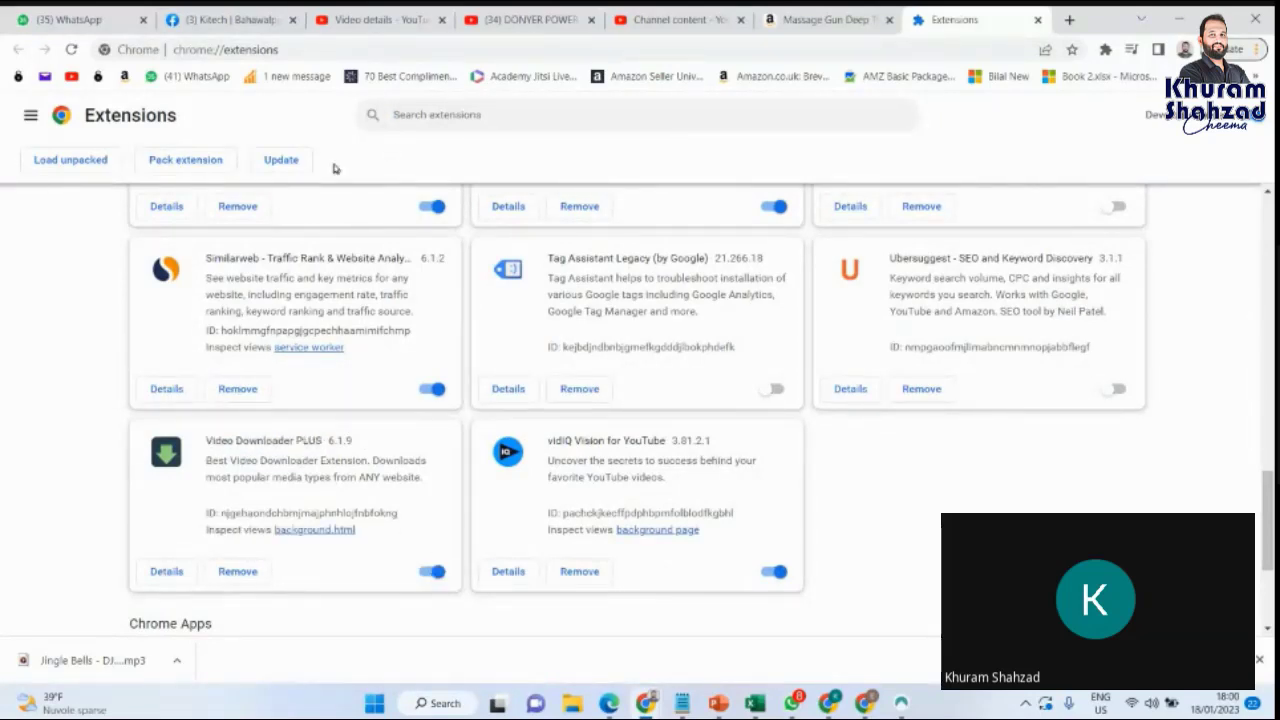
click(283, 161)
Search Google in a new tab for "video downloader plus chrome plugin" and open the Video Downloader PLUS page in the Chrome web store
click(1068, 22)
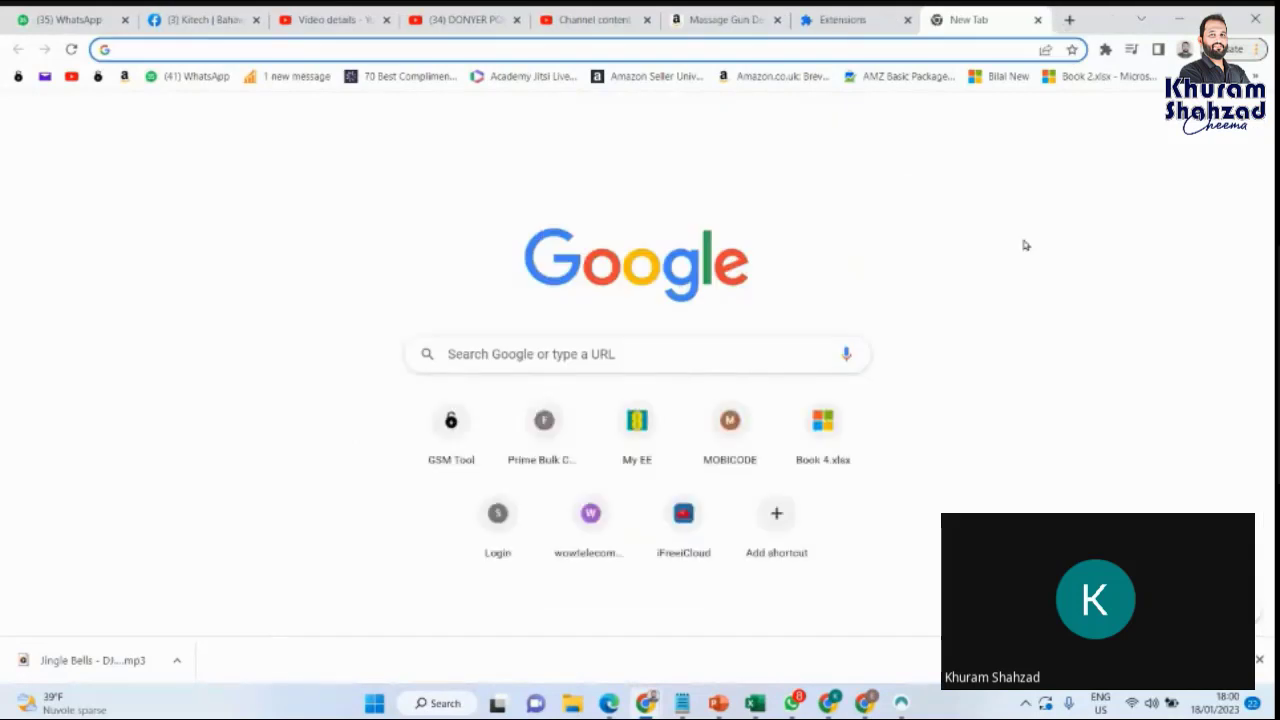
click(620, 353)
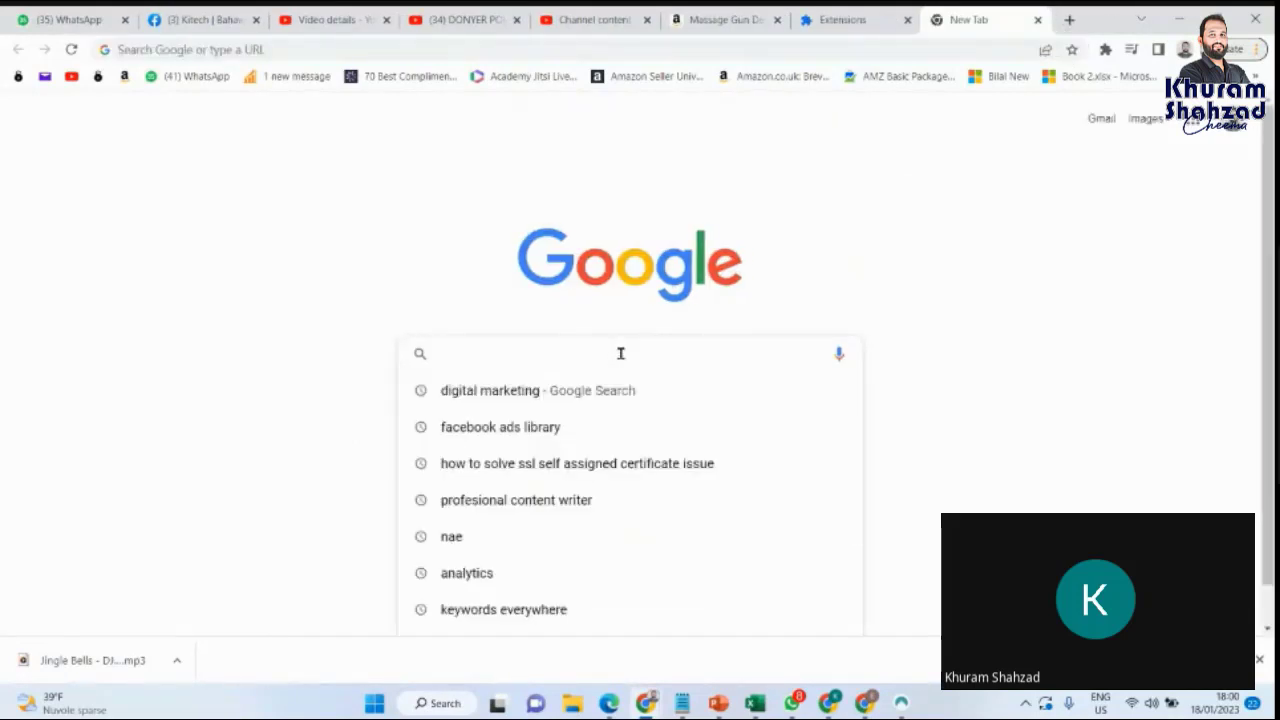
key(ctrl+v)
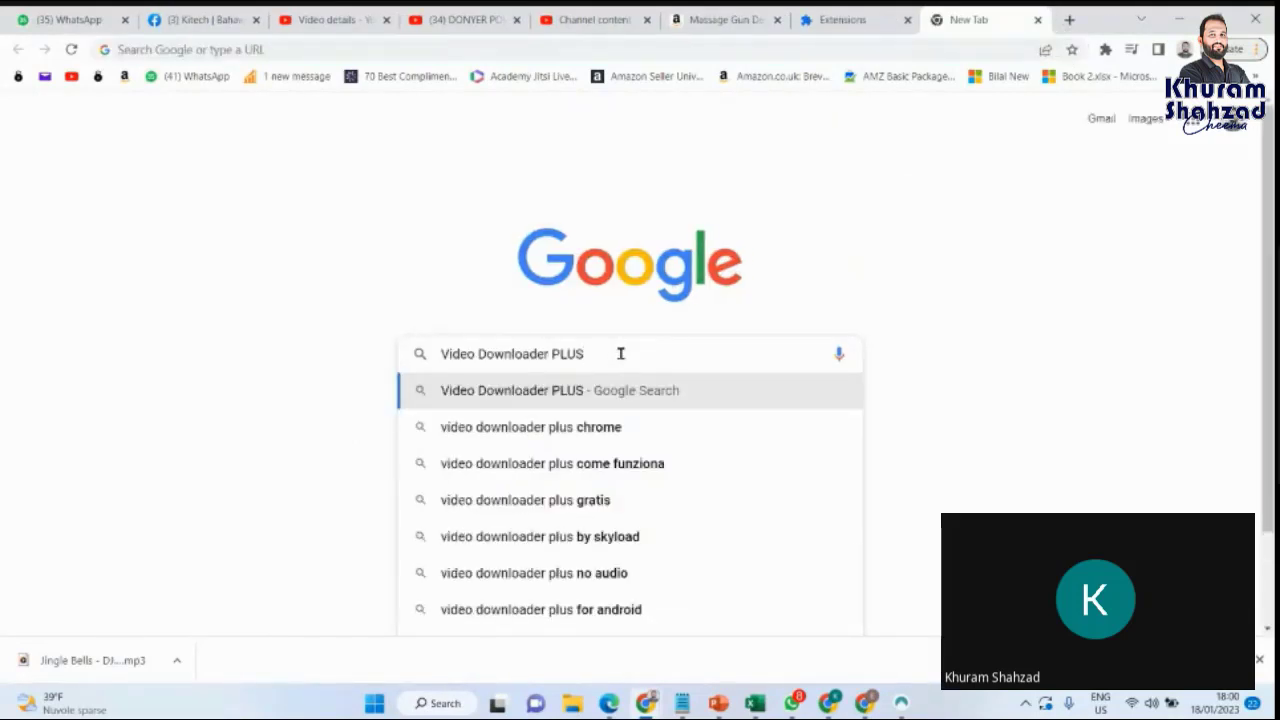
text(chrome)
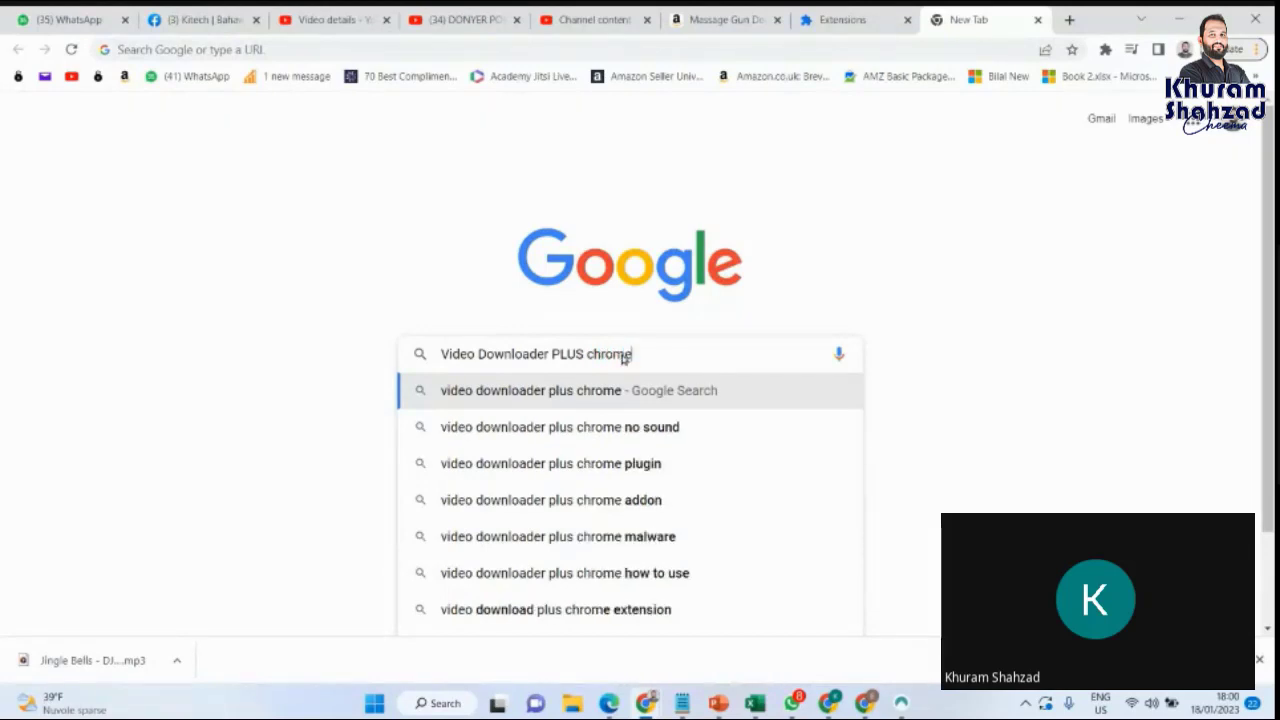
click(623, 462)
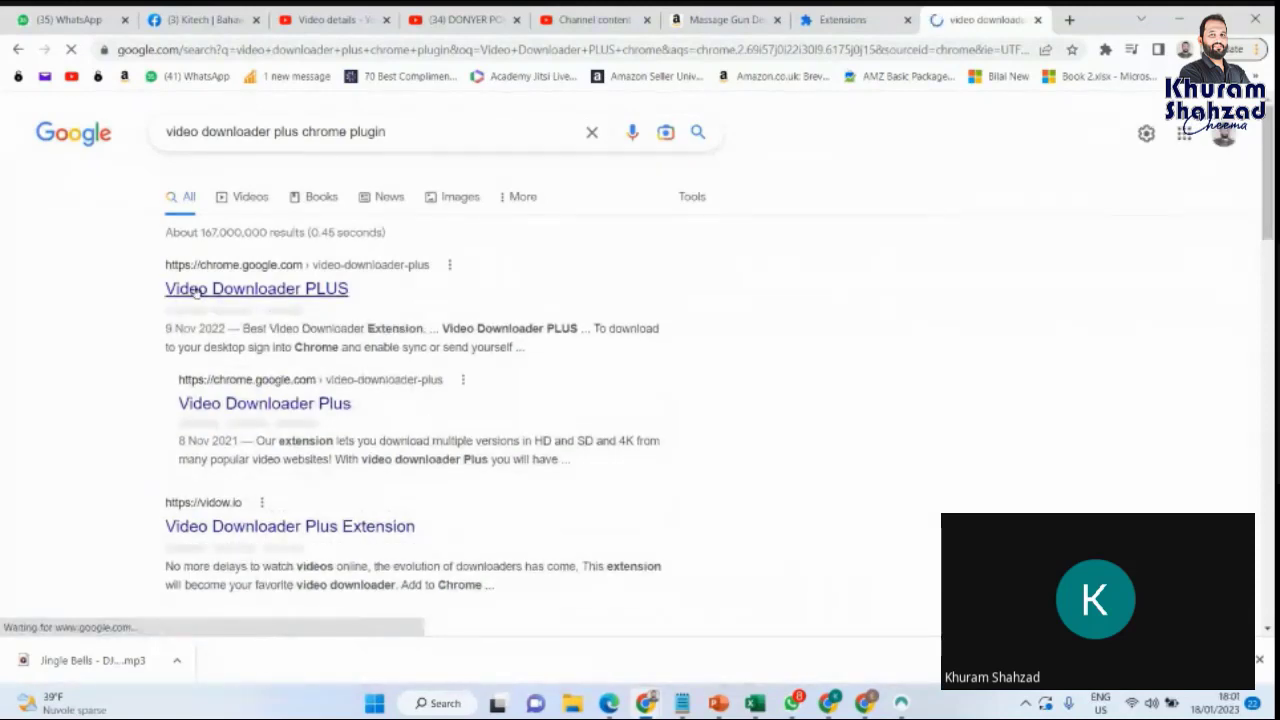
click(197, 290)
Switch to the browser window with the Google Meet call
mouse_move(821, 709)
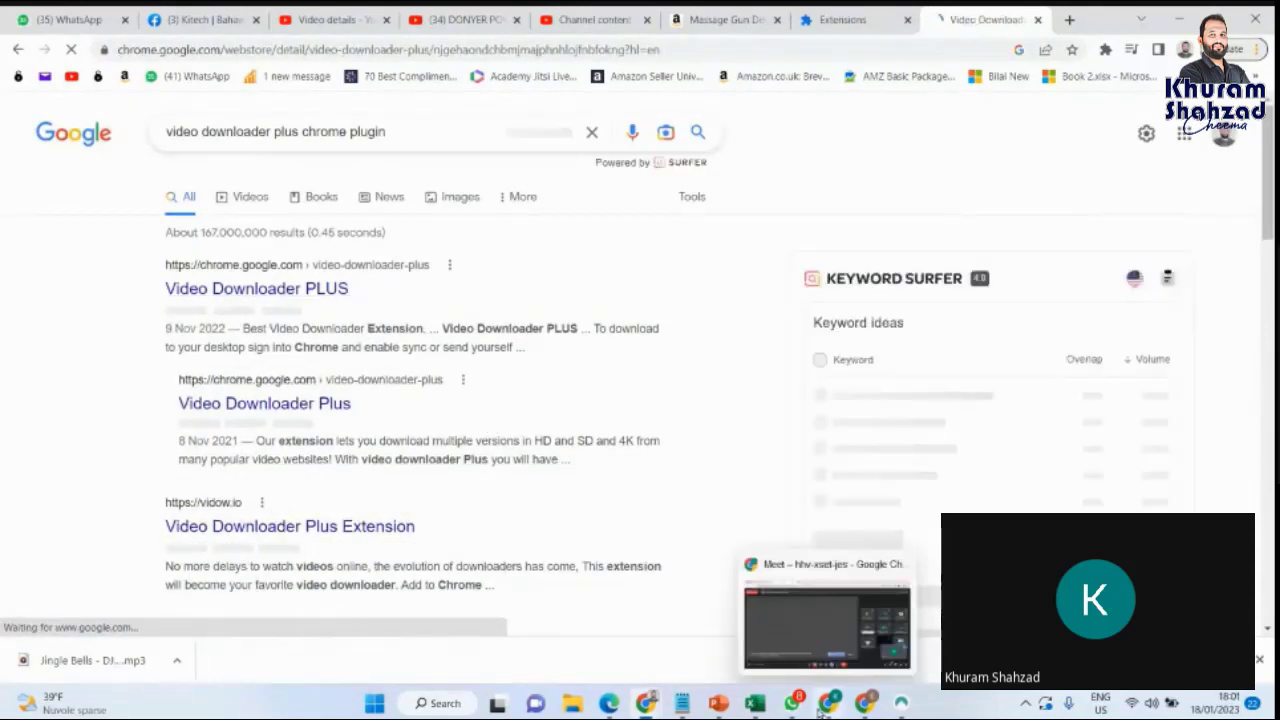
click(827, 628)
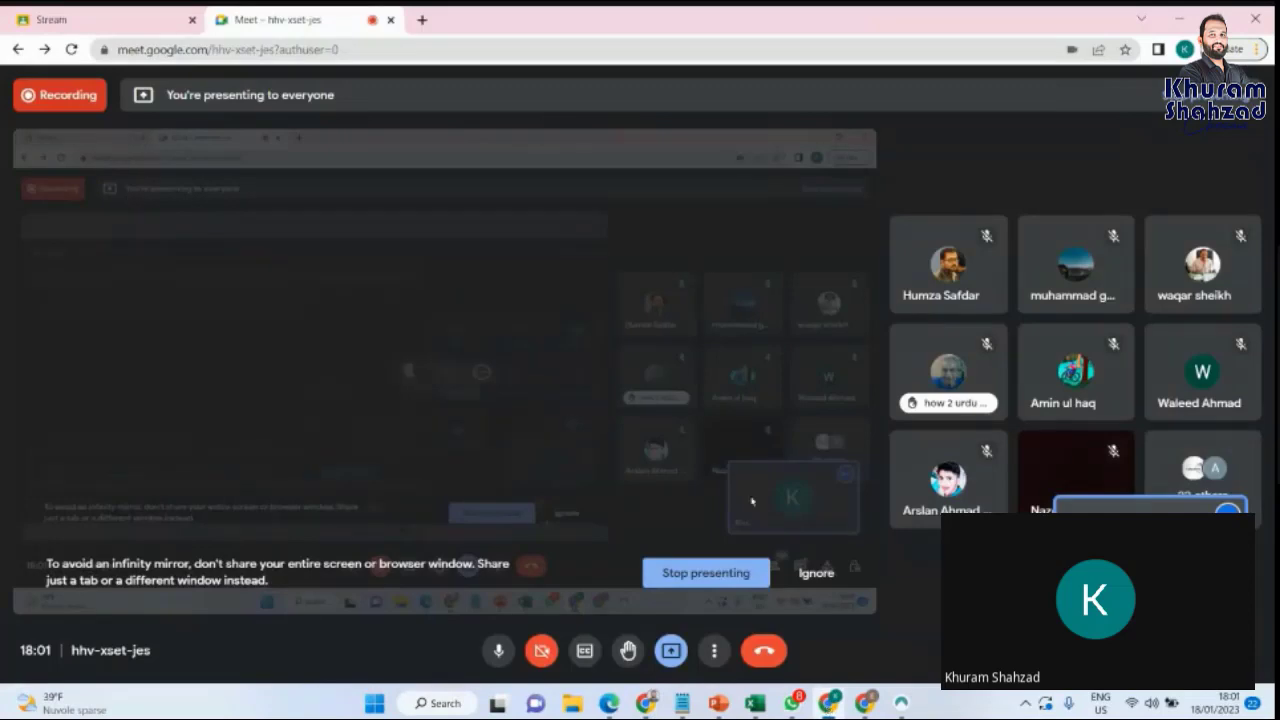
Dismiss the infinity mirror warning in Google Meet and switch back to the Amazon massage gun product page
click(814, 573)
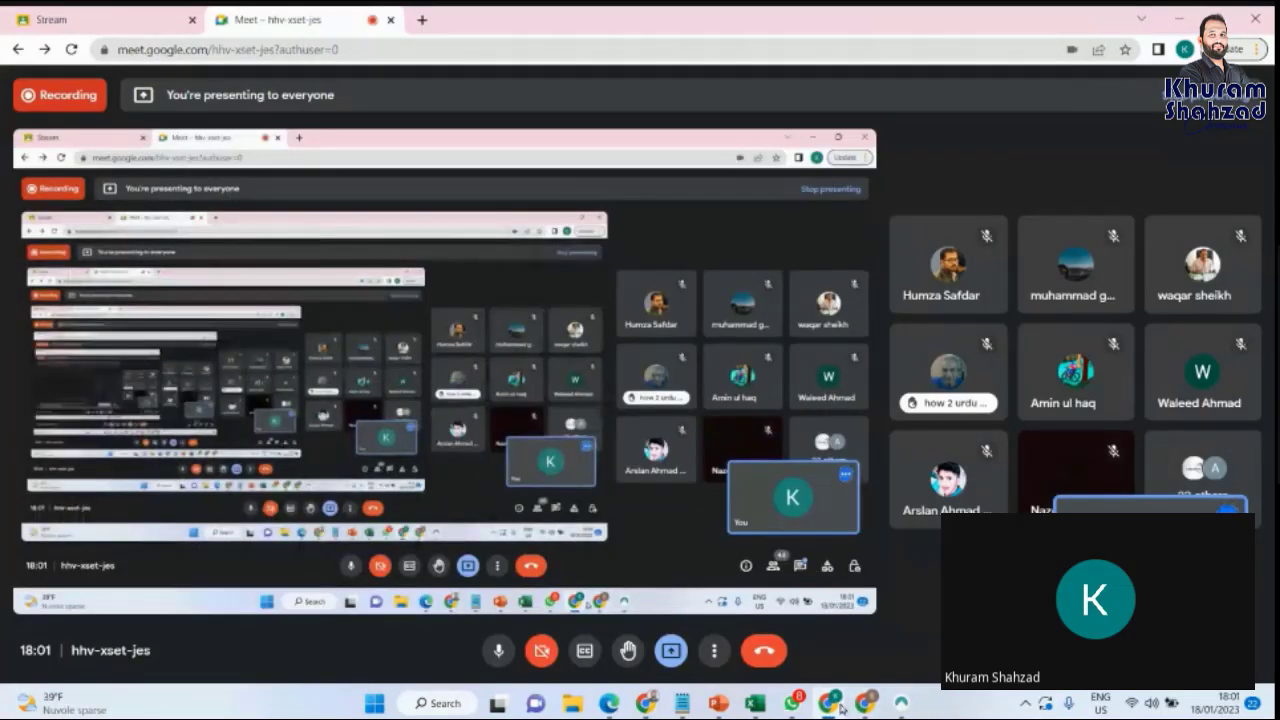
click(840, 708)
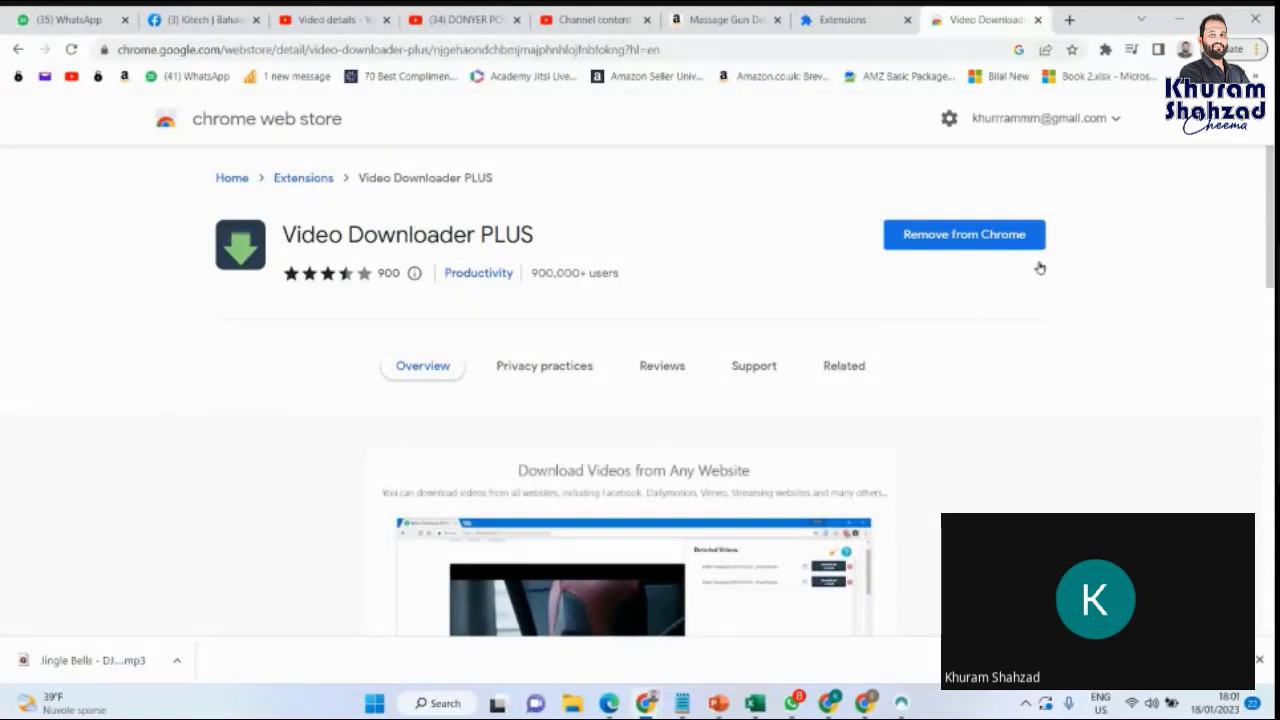
click(724, 19)
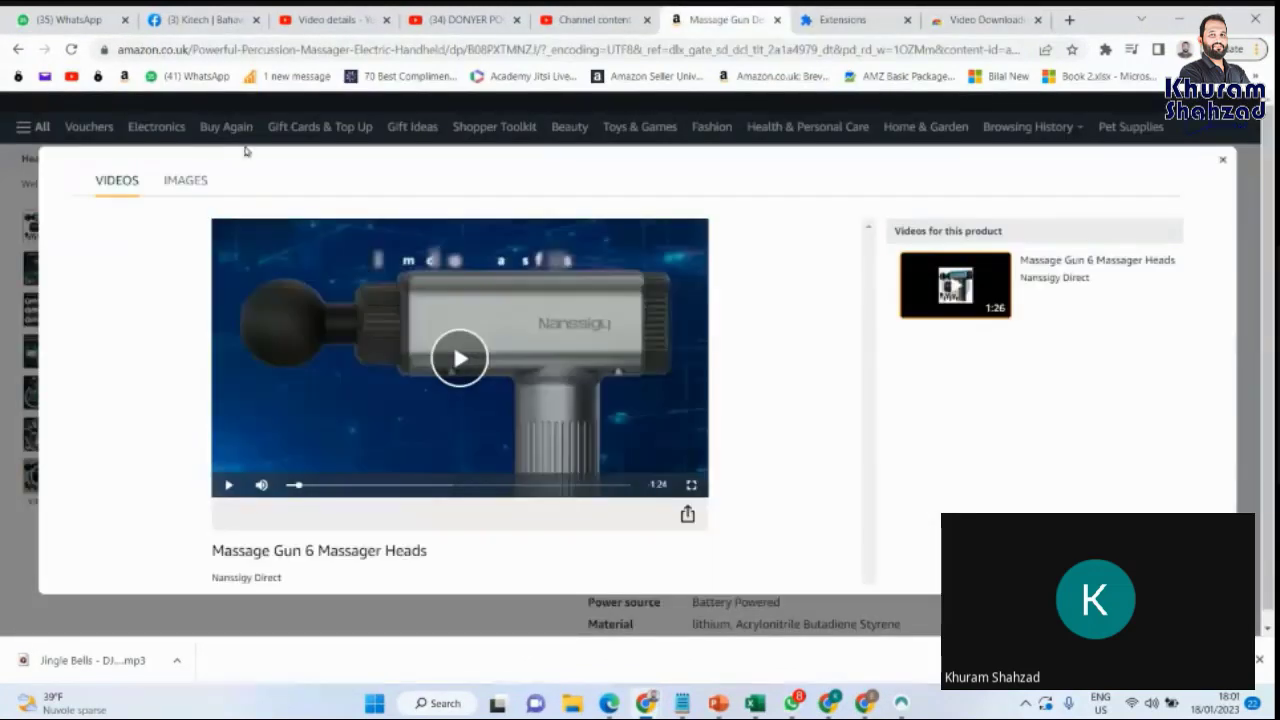
Check the massage gun page for downloadable videos with Video Downloader PLUS, and briefly play the product video
click(1105, 50)
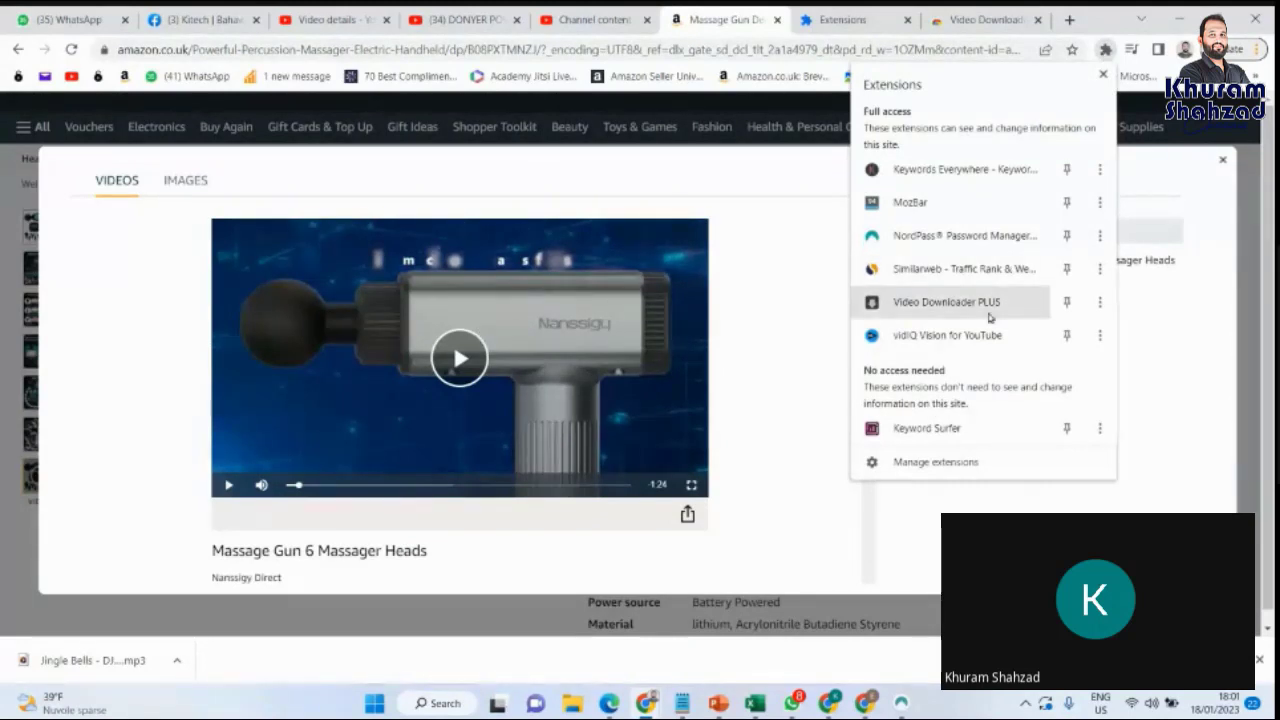
click(935, 303)
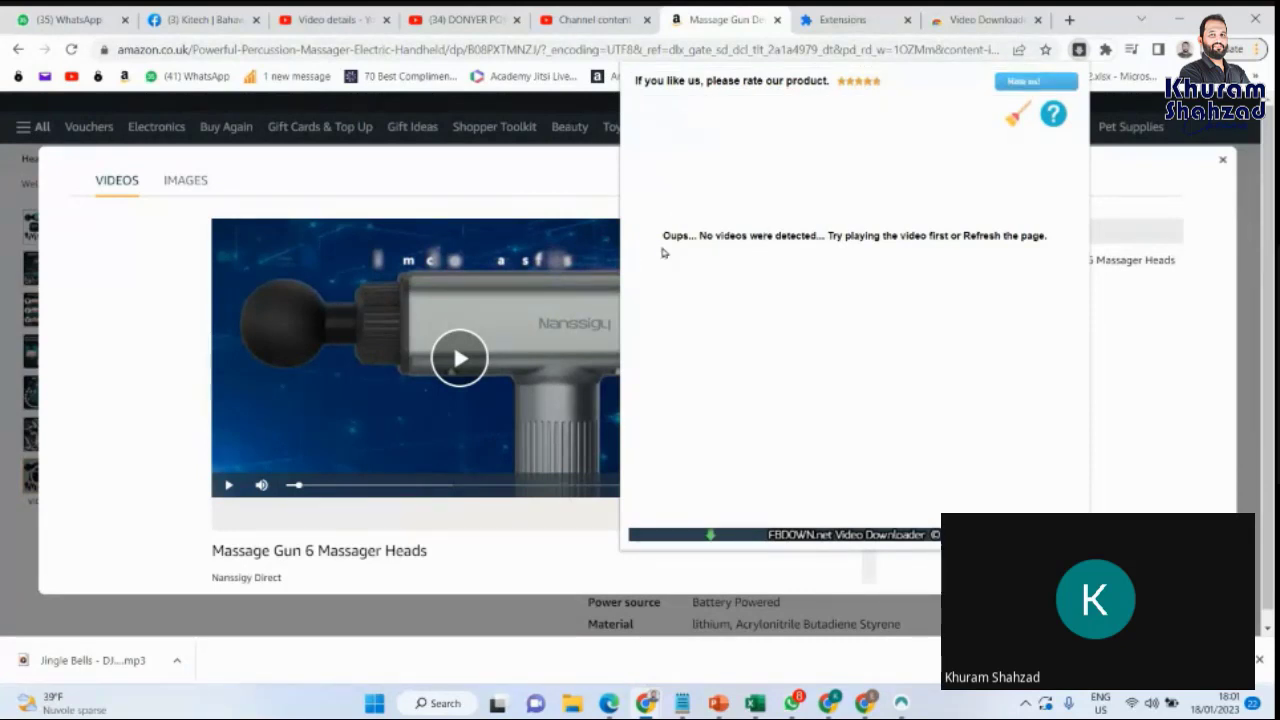
click(456, 360)
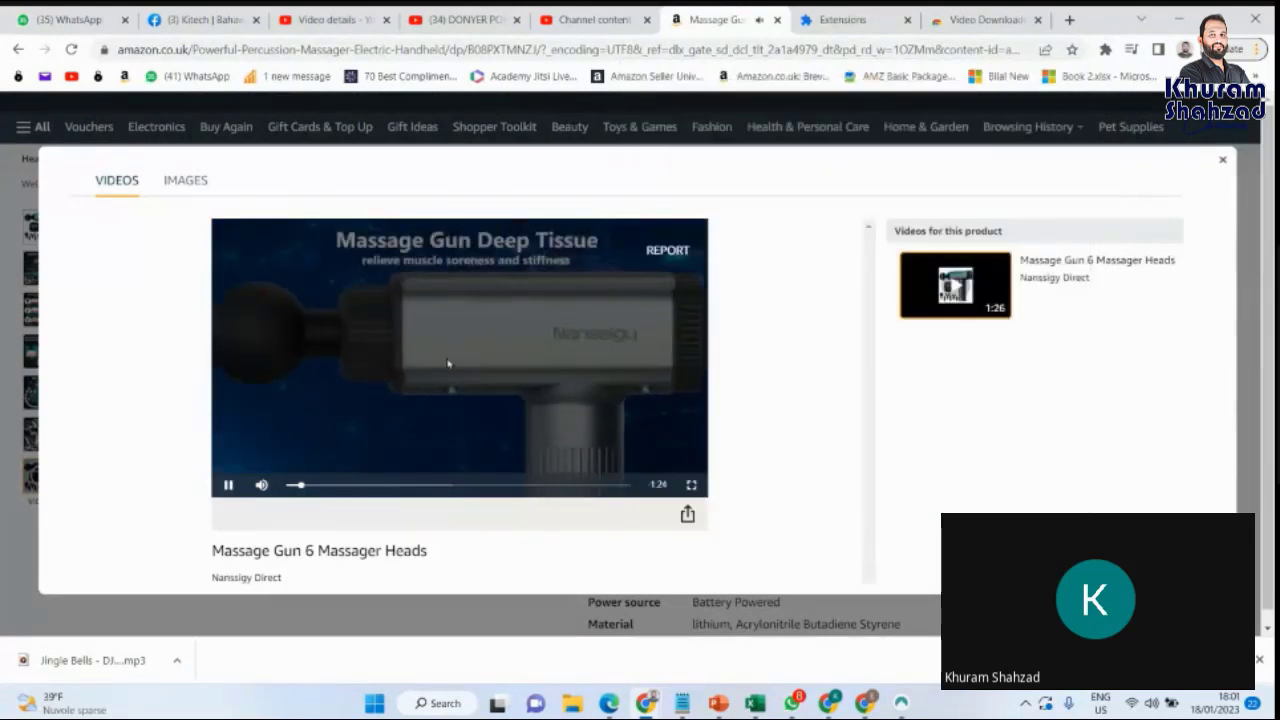
click(452, 362)
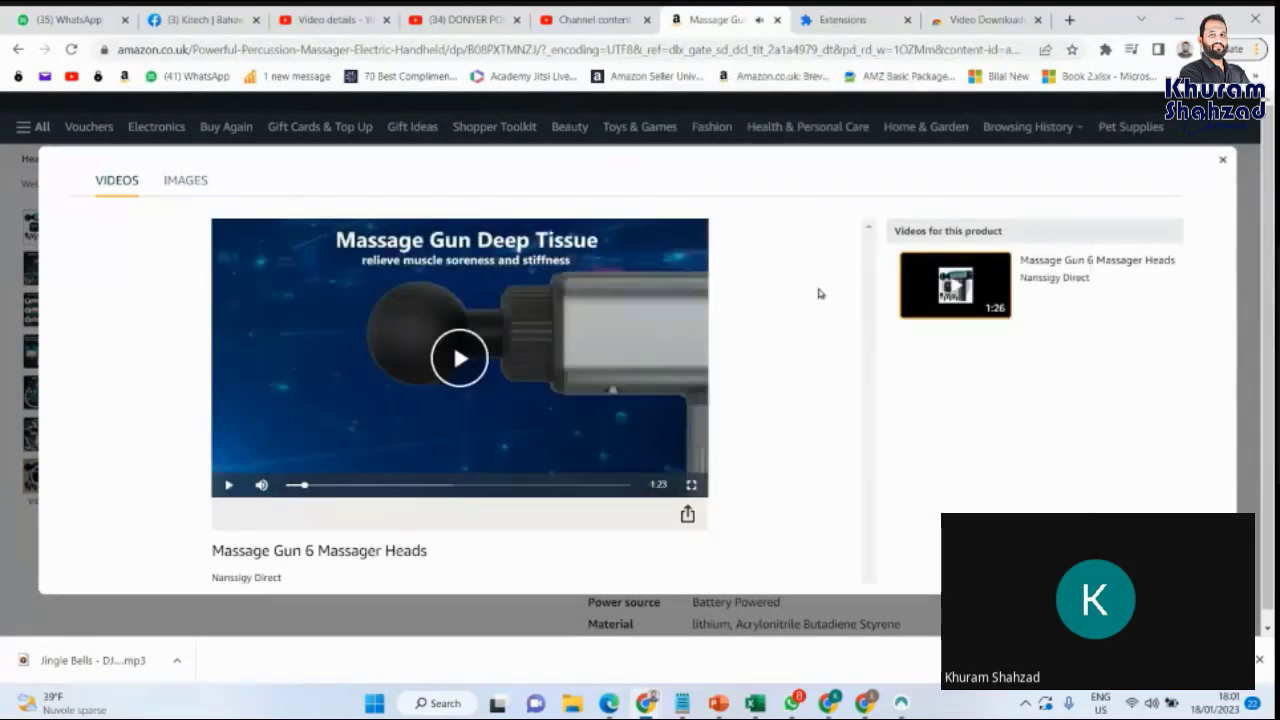
Reload the product page, pause its video, and start the 1920x1080 download in Video Downloader PLUS
click(72, 49)
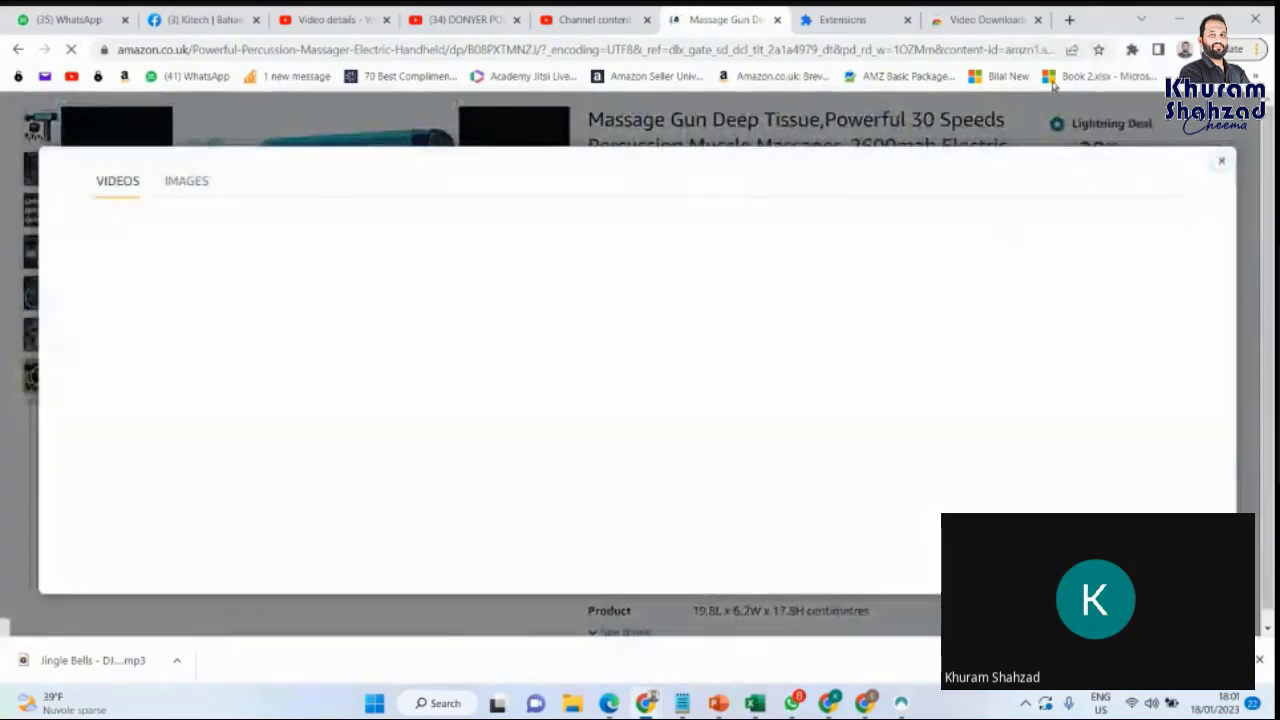
click(1133, 50)
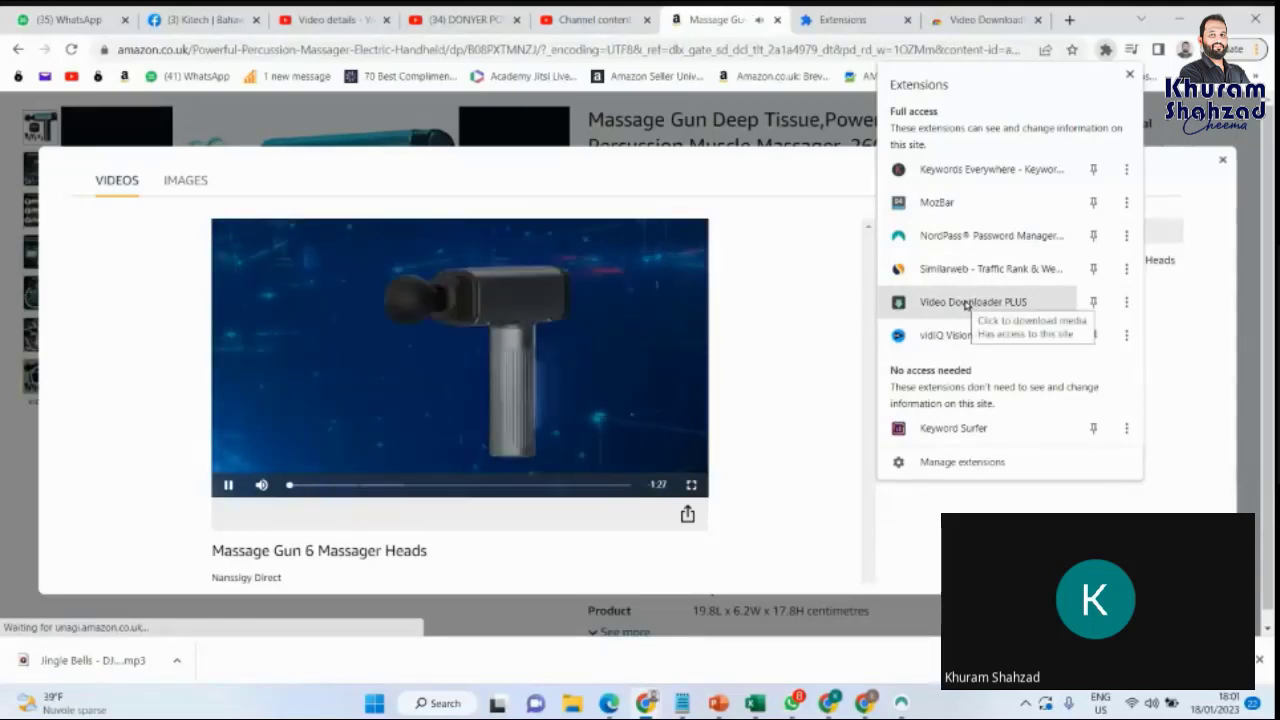
click(460, 358)
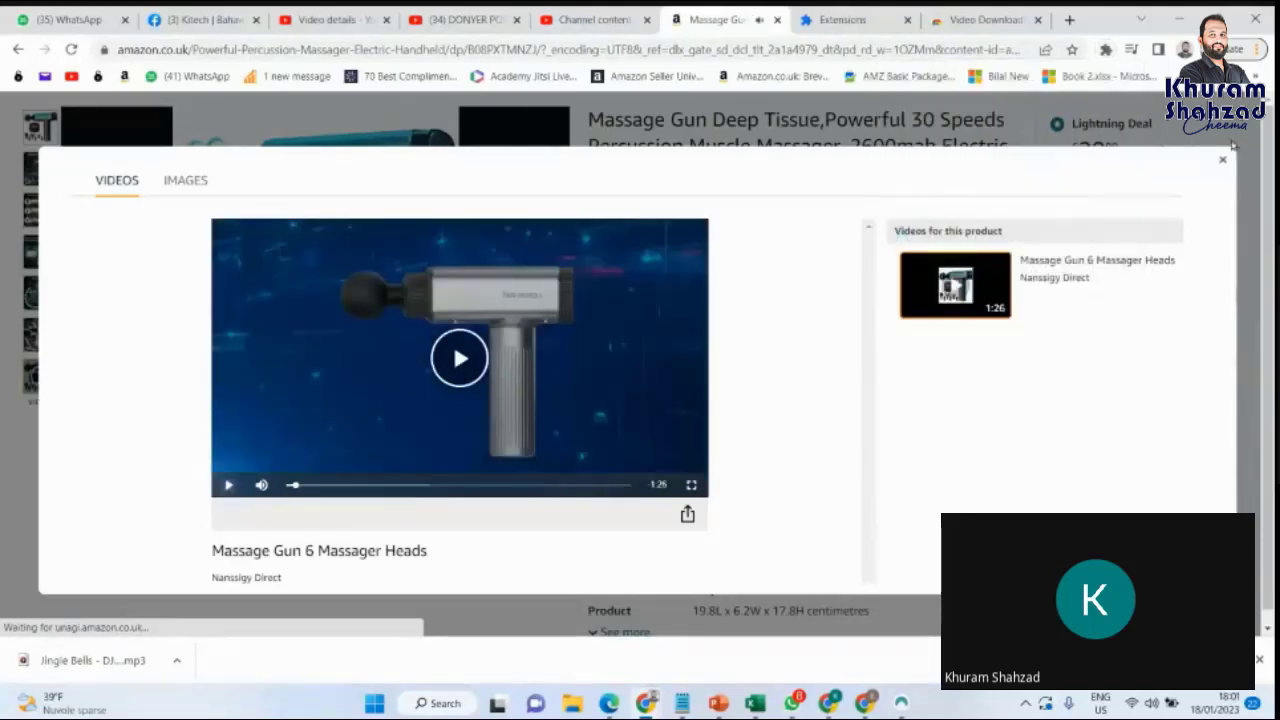
click(1105, 49)
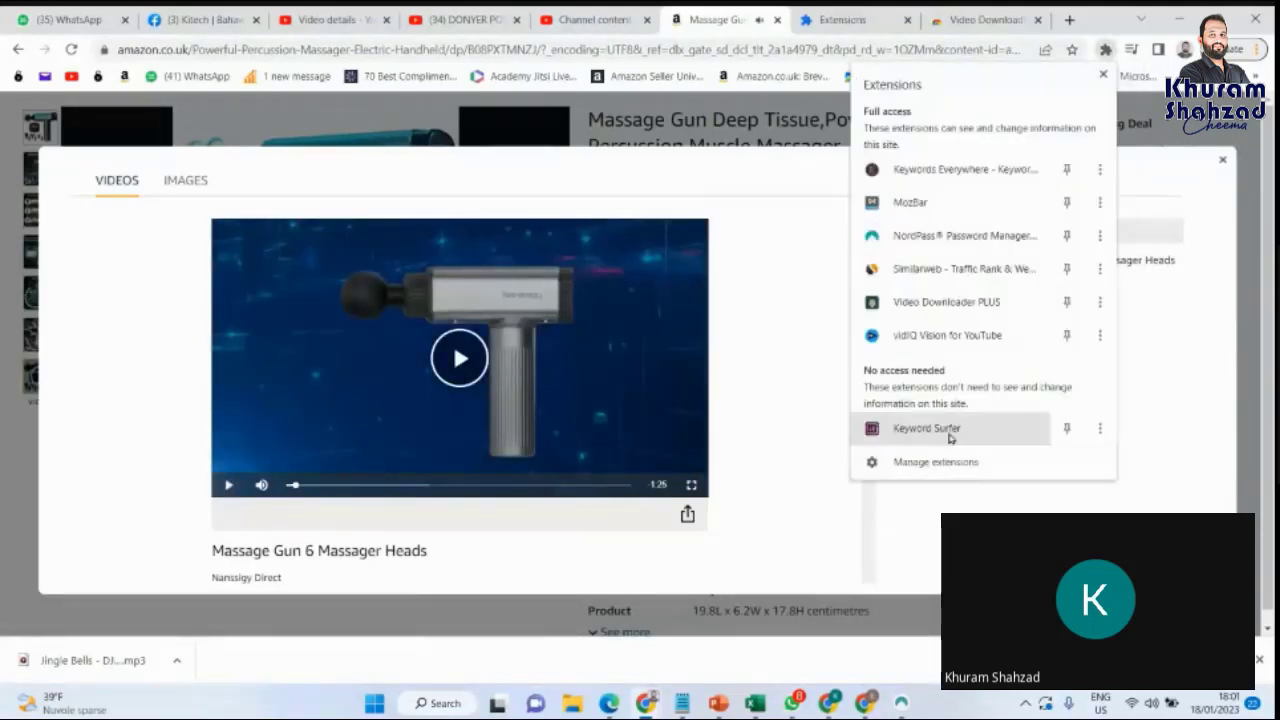
click(910, 303)
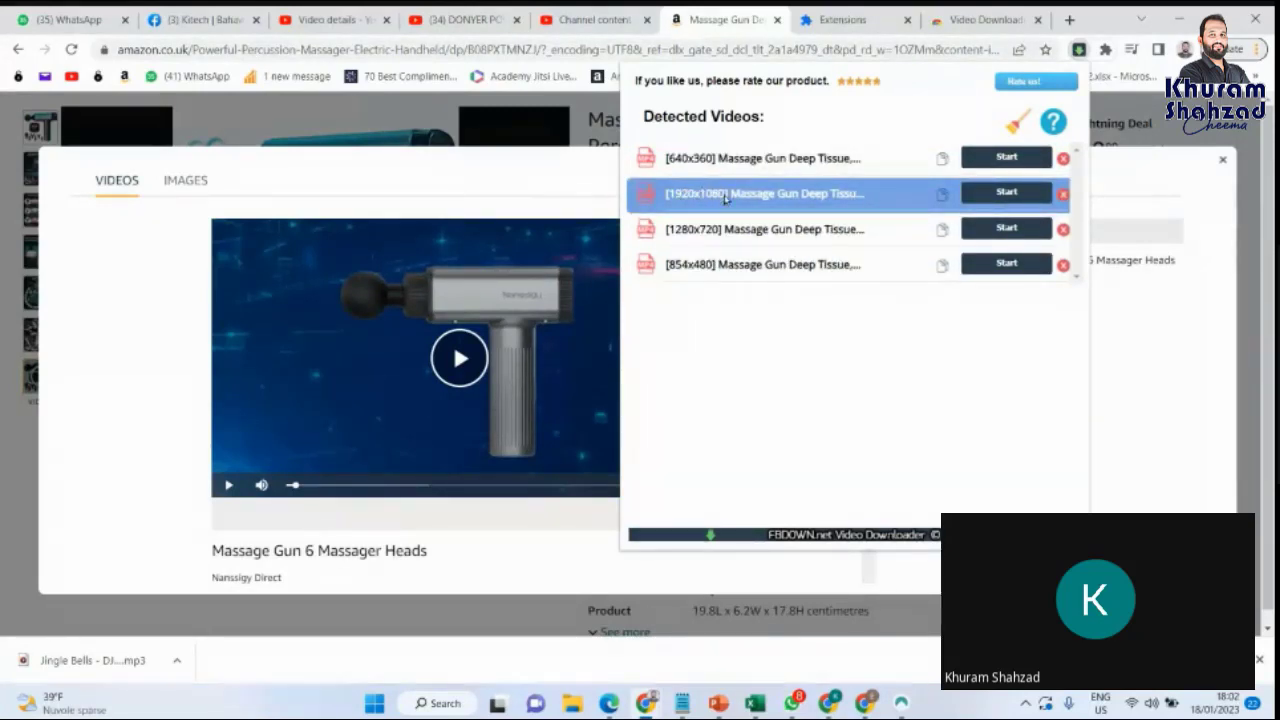
click(1006, 196)
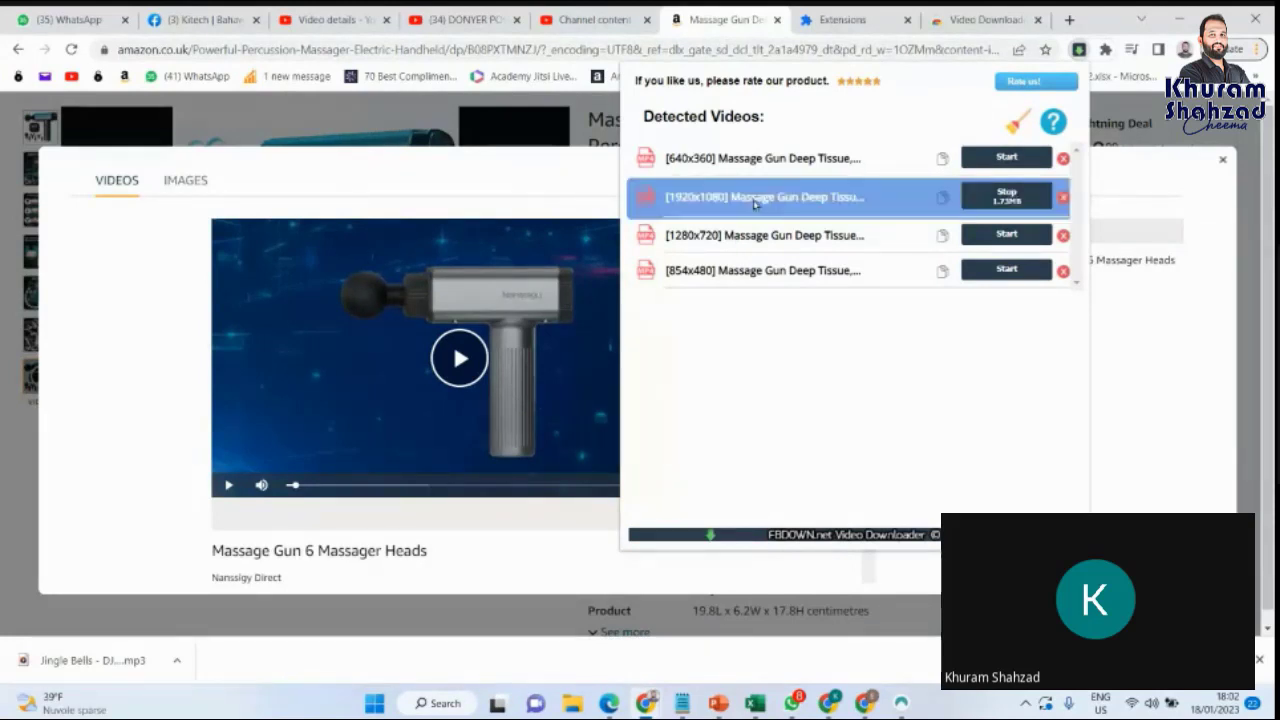
Close the Video Downloader PLUS popup and play the massage gun product video with its sound muted
click(416, 158)
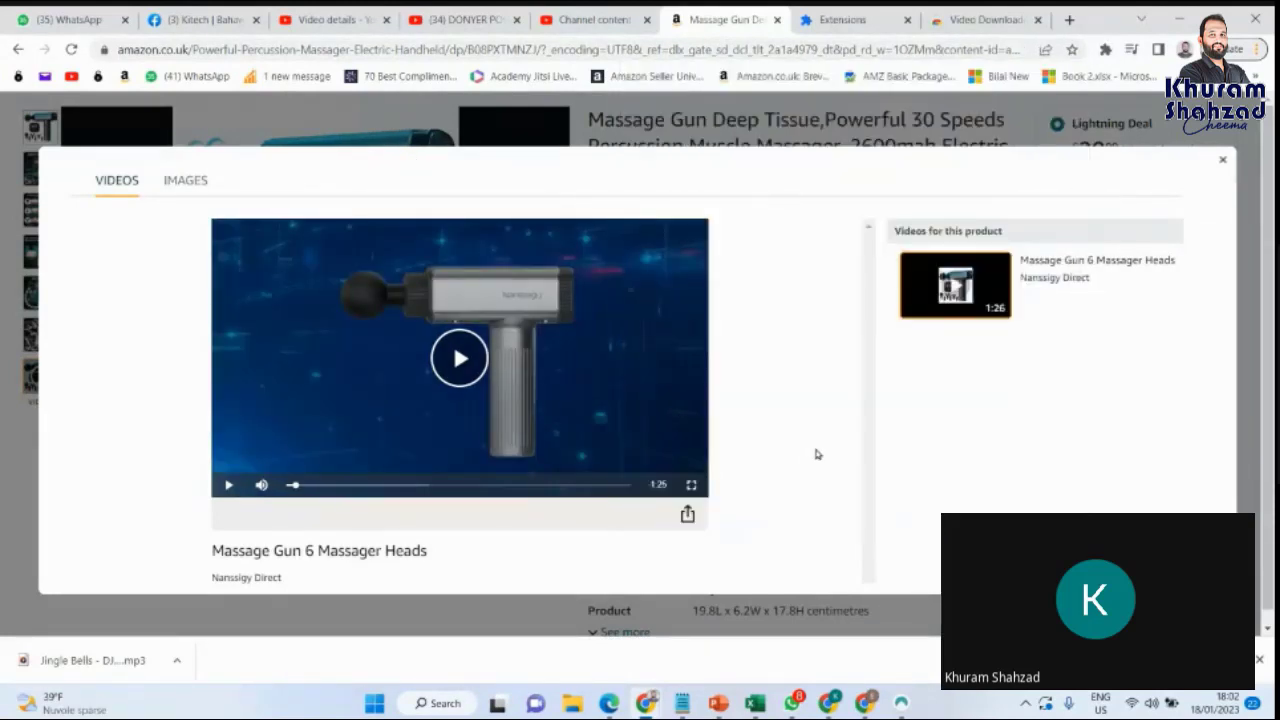
scroll(690, 515, down, 1)
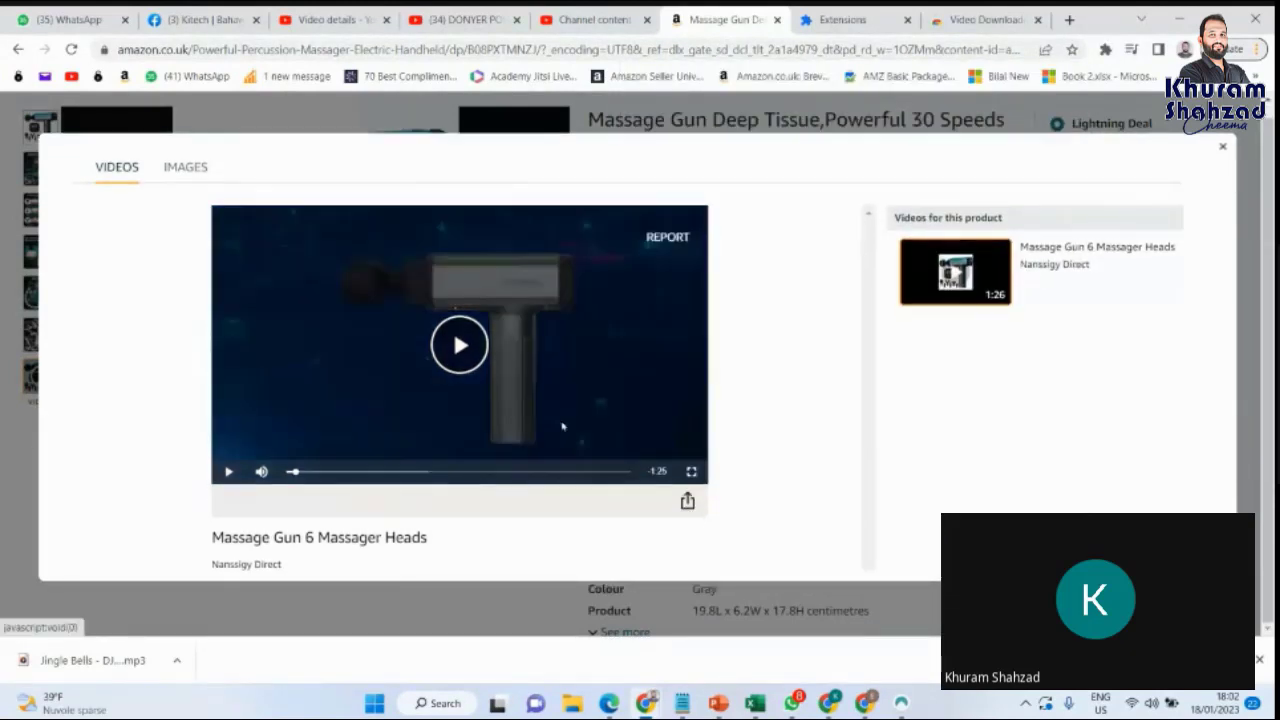
click(261, 471)
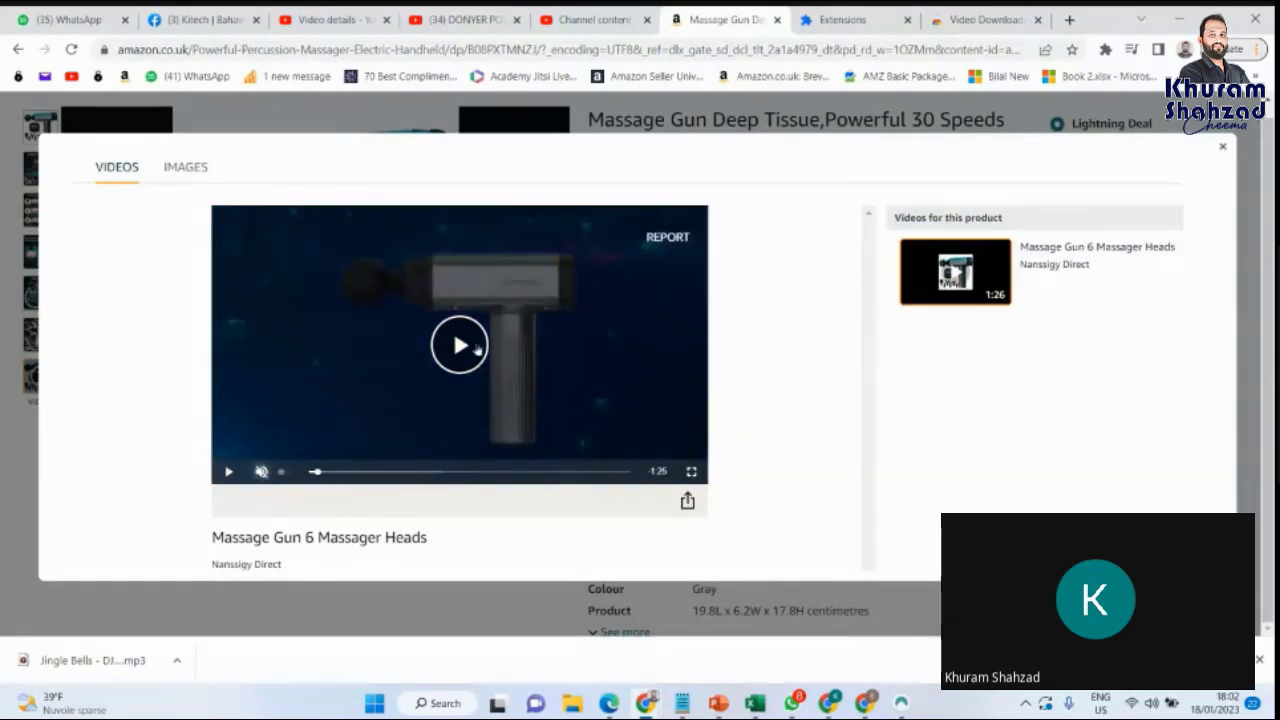
click(459, 345)
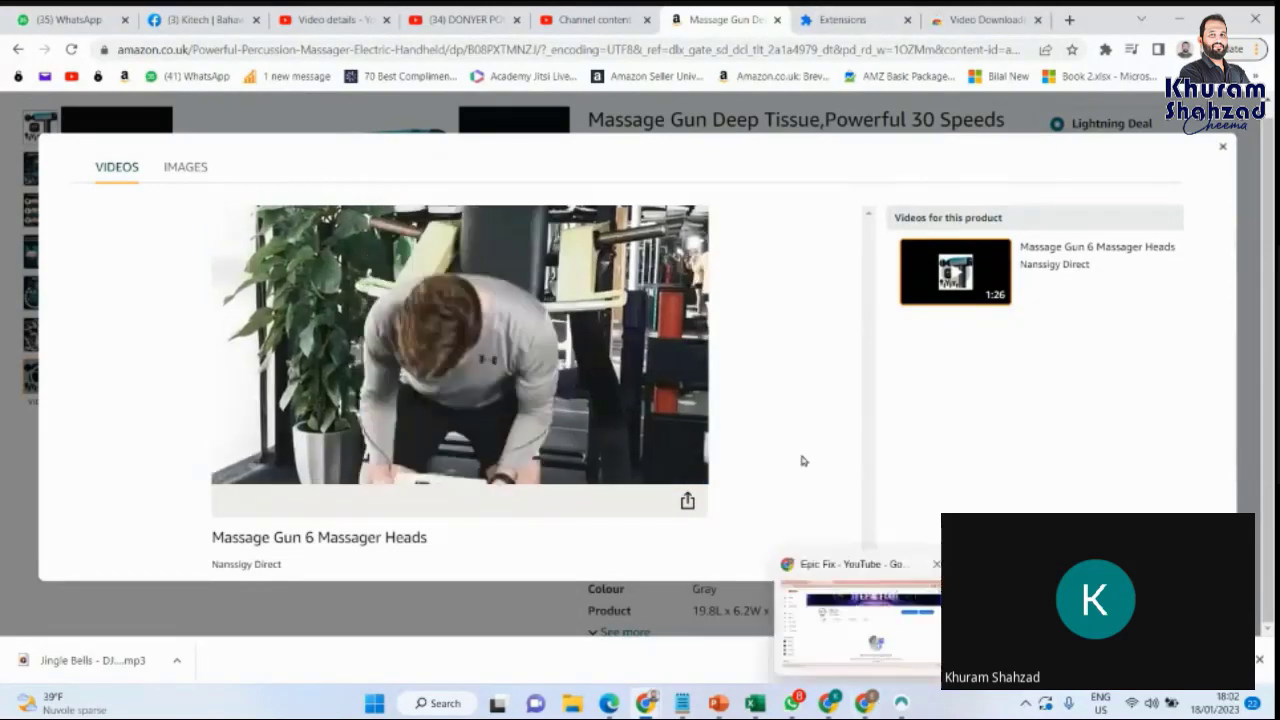
Reopen Video Downloader PLUS and check the progress of the 1920x1080 video download
click(1105, 49)
click(1060, 291)
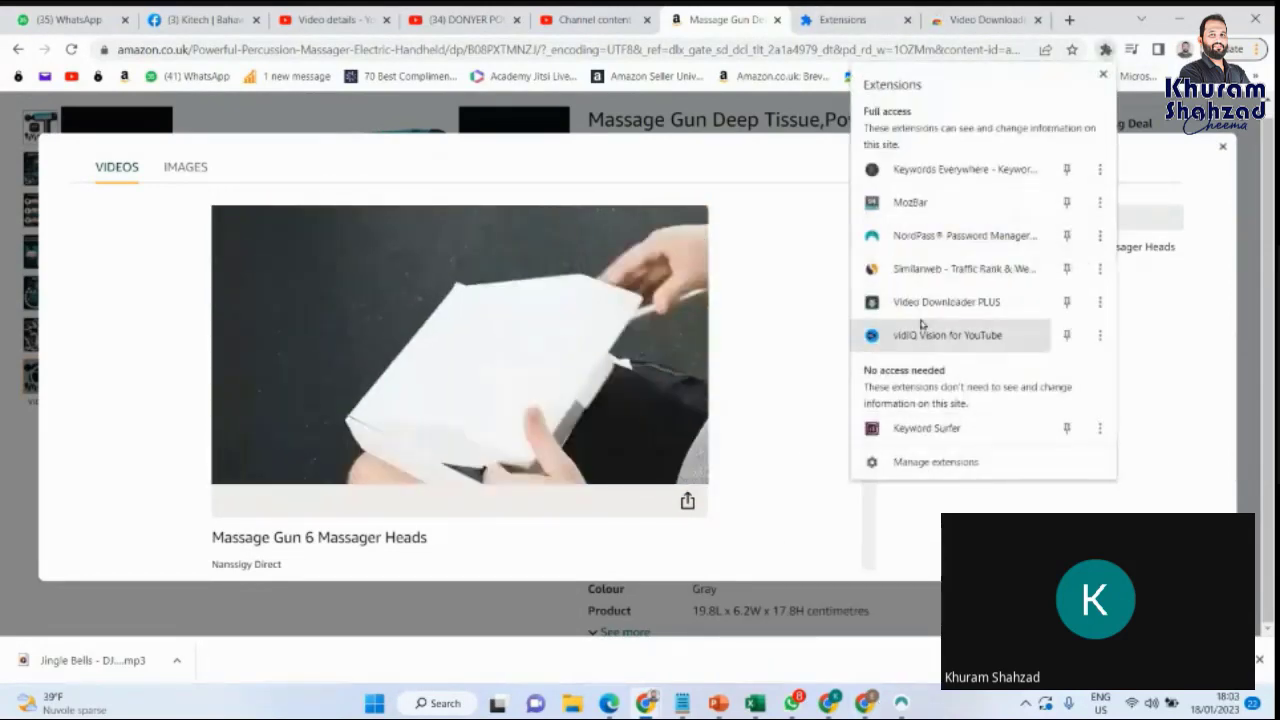
click(923, 329)
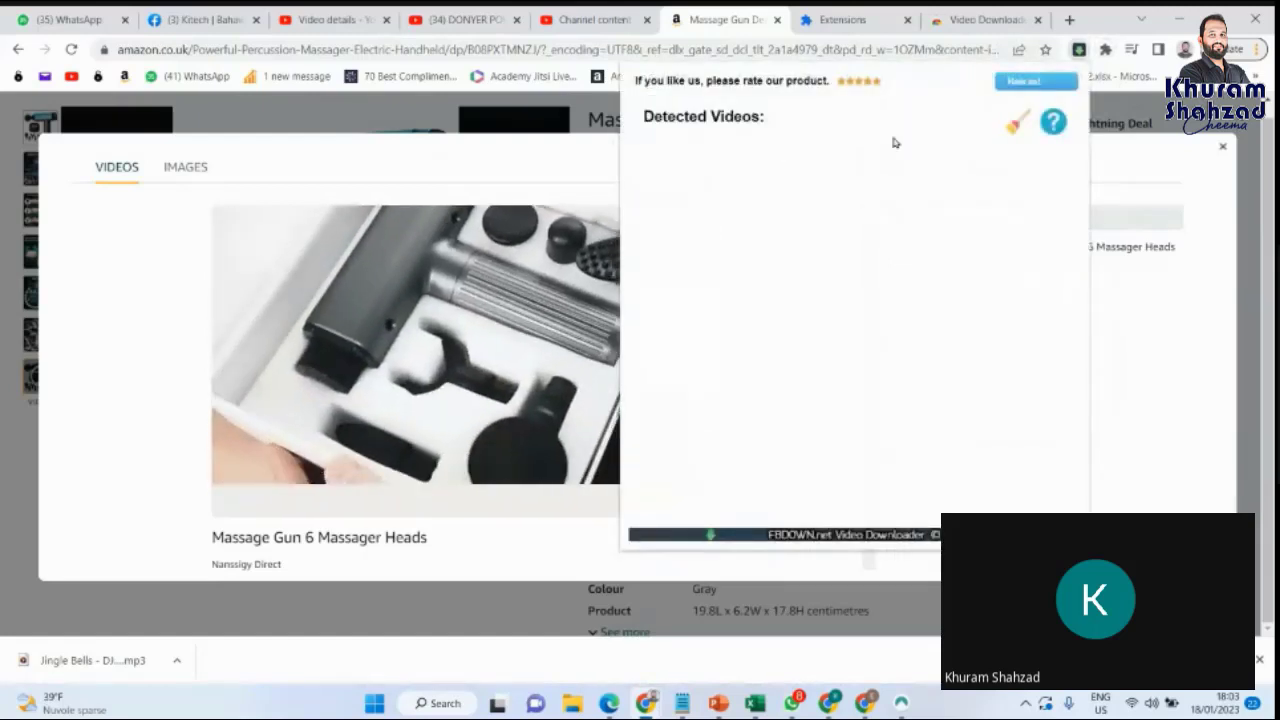
click(1006, 194)
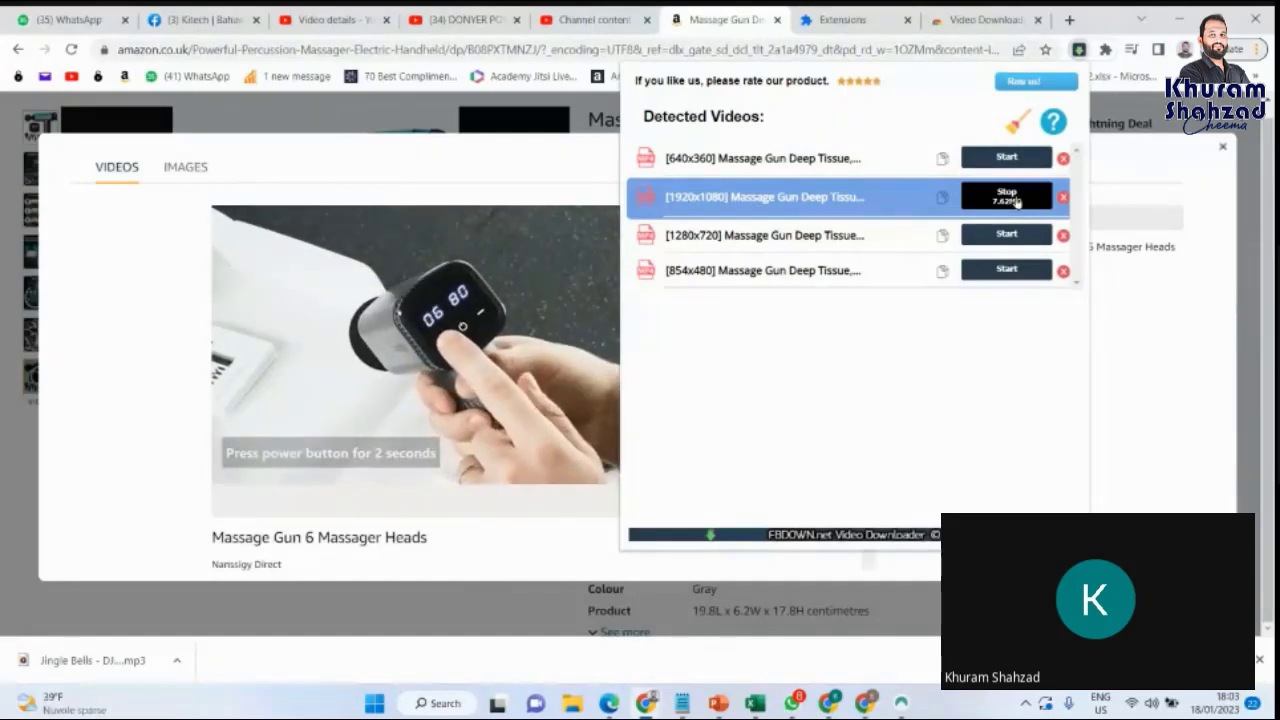
Close the download list and pause the muted product video
click(261, 472)
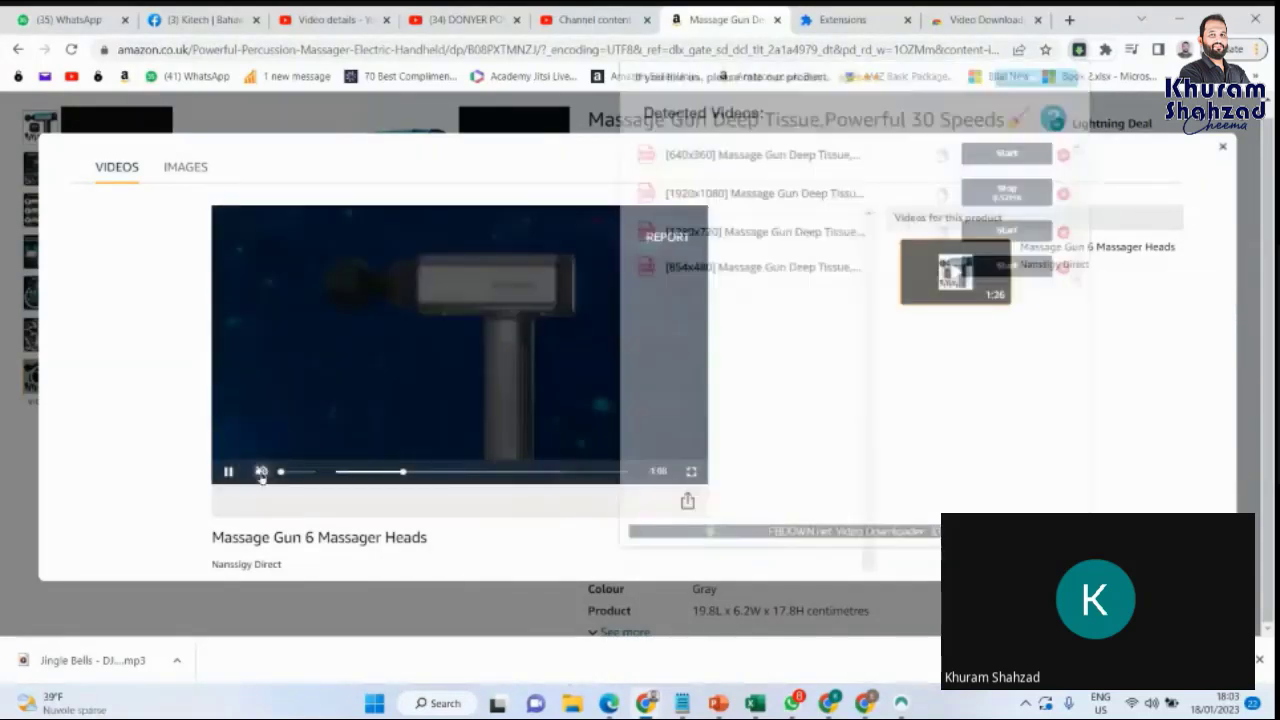
click(261, 472)
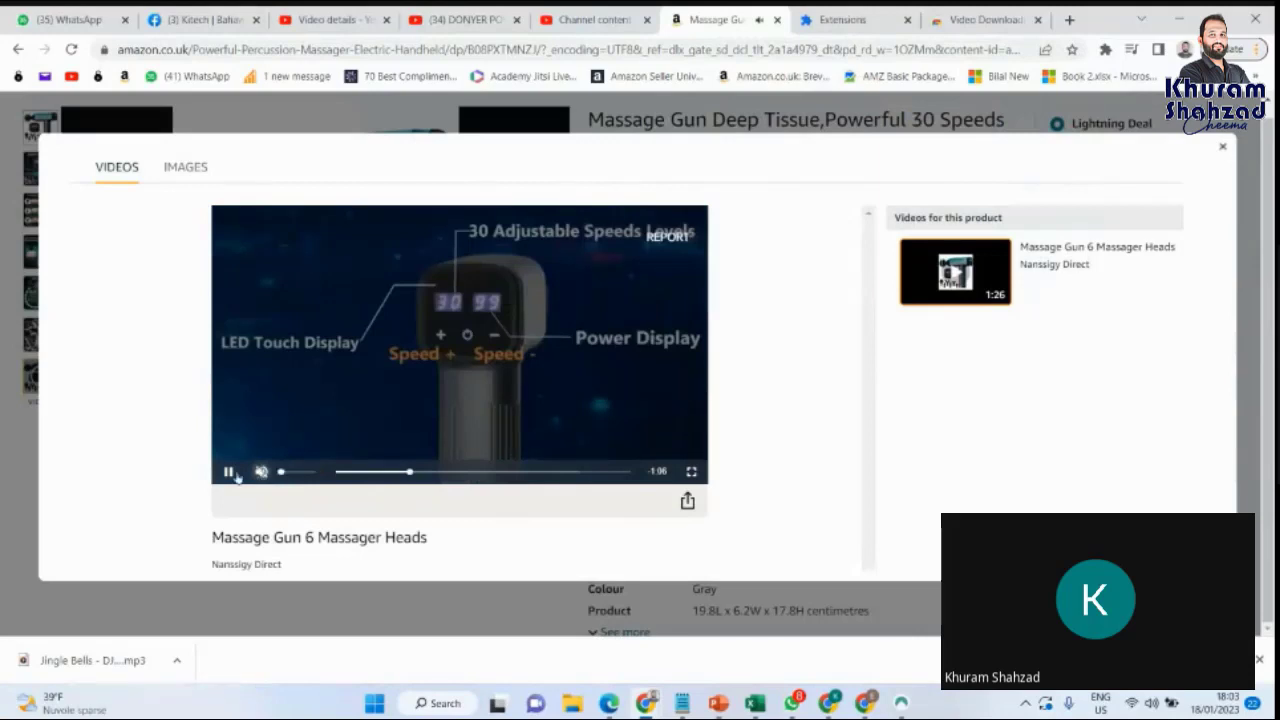
click(228, 472)
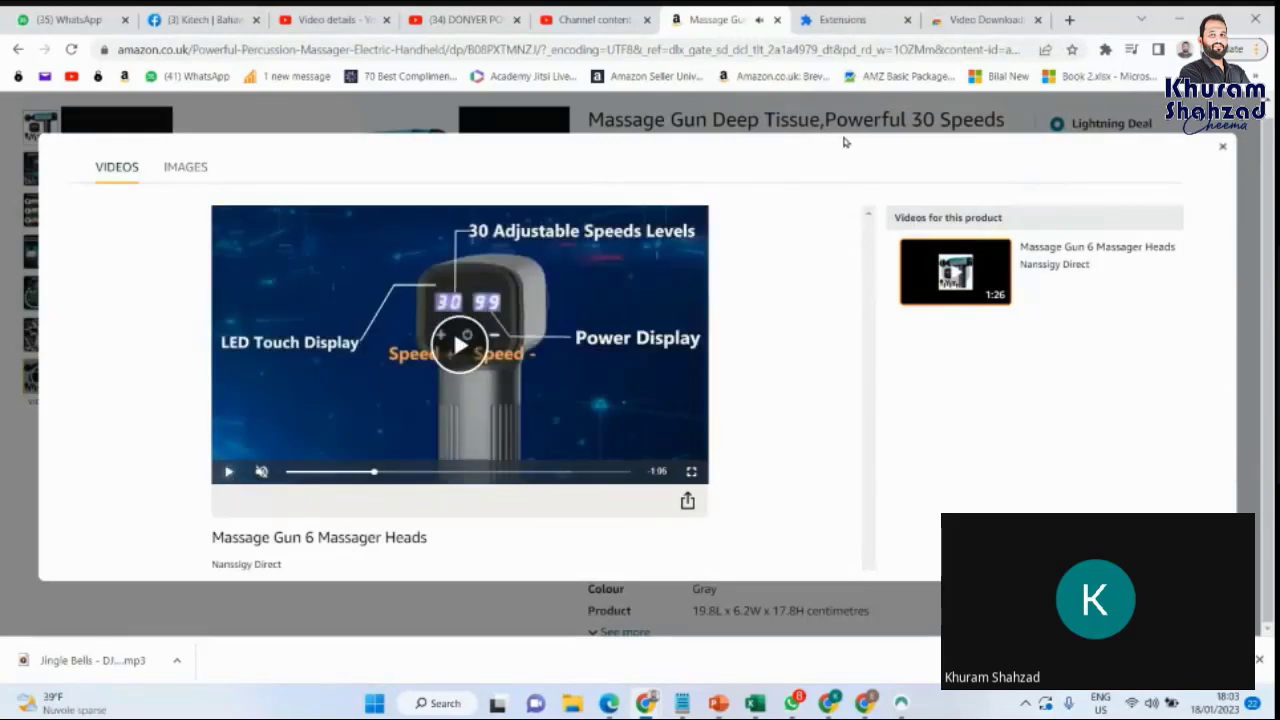
View the vidIQ extension's shortcuts, and check the 1920x1080 download's progress again in Video Downloader PLUS
click(1106, 50)
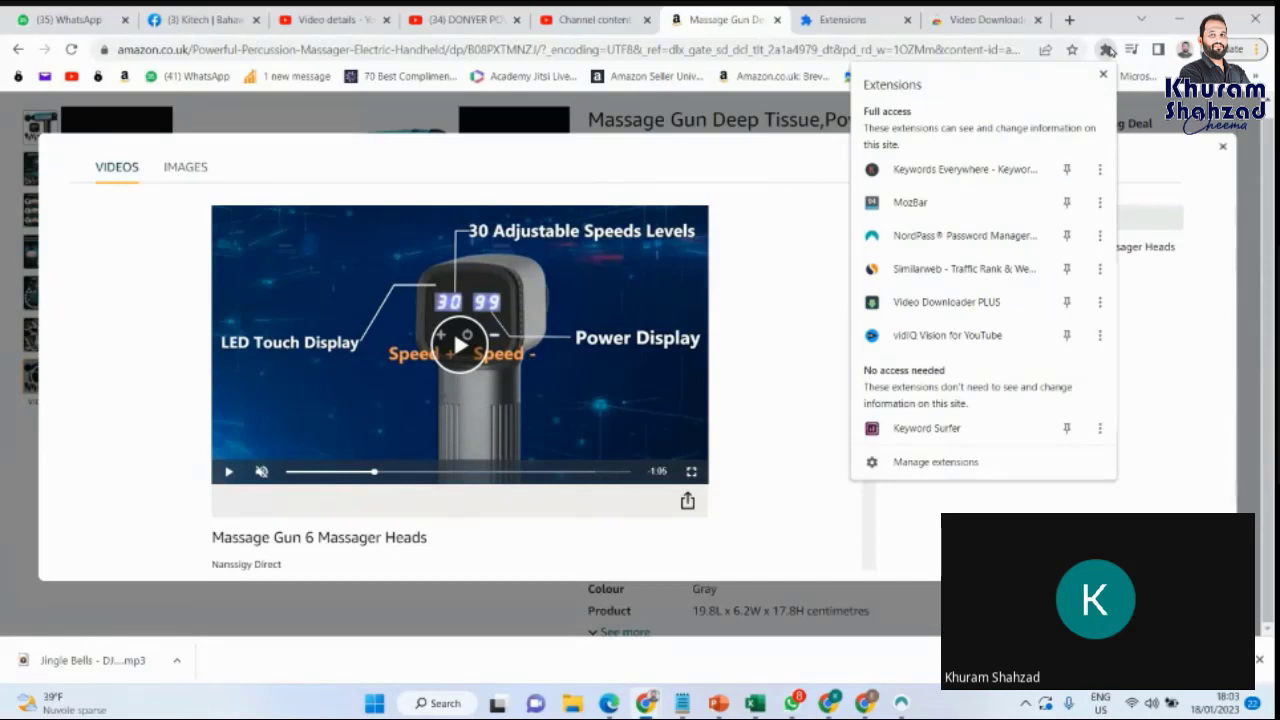
click(945, 336)
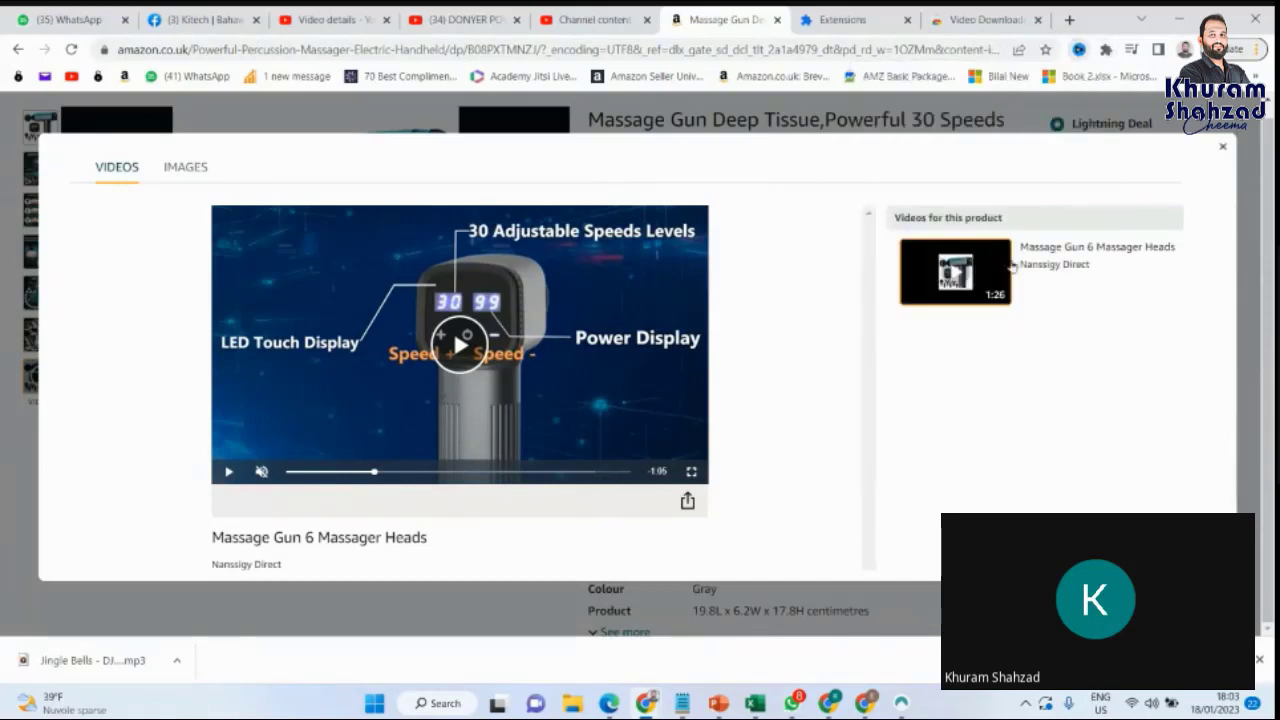
click(1079, 49)
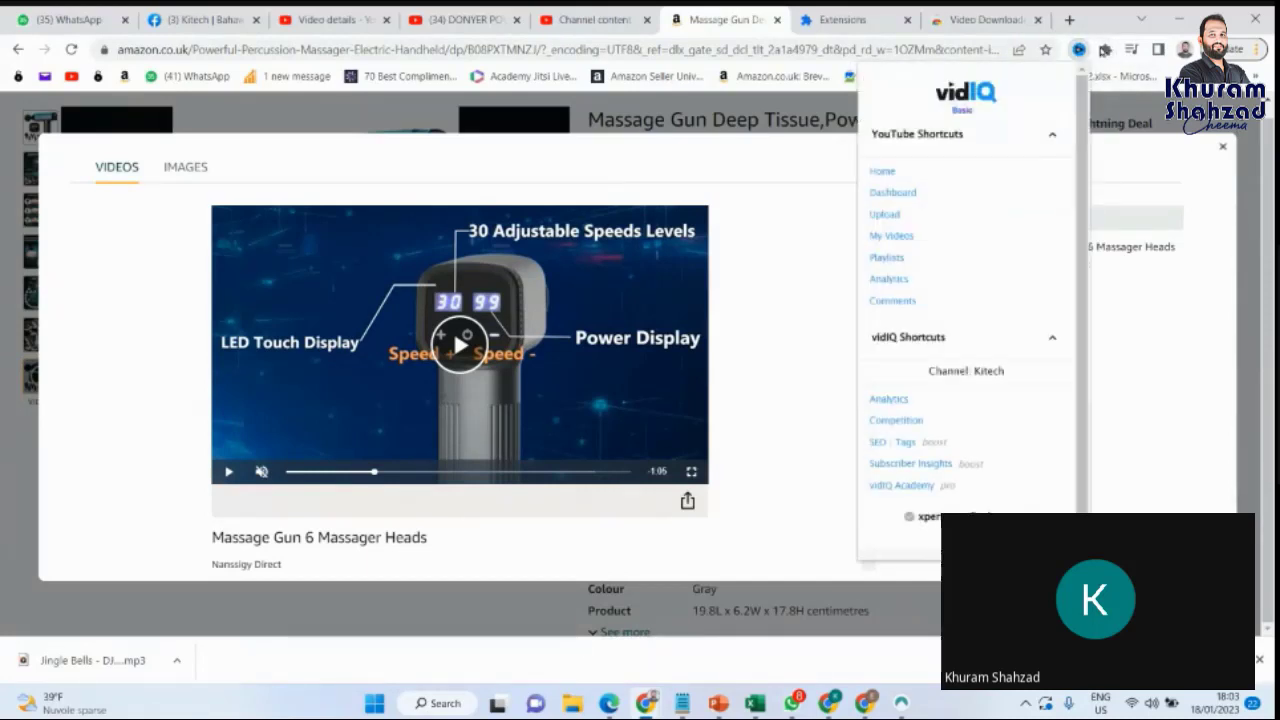
click(1108, 50)
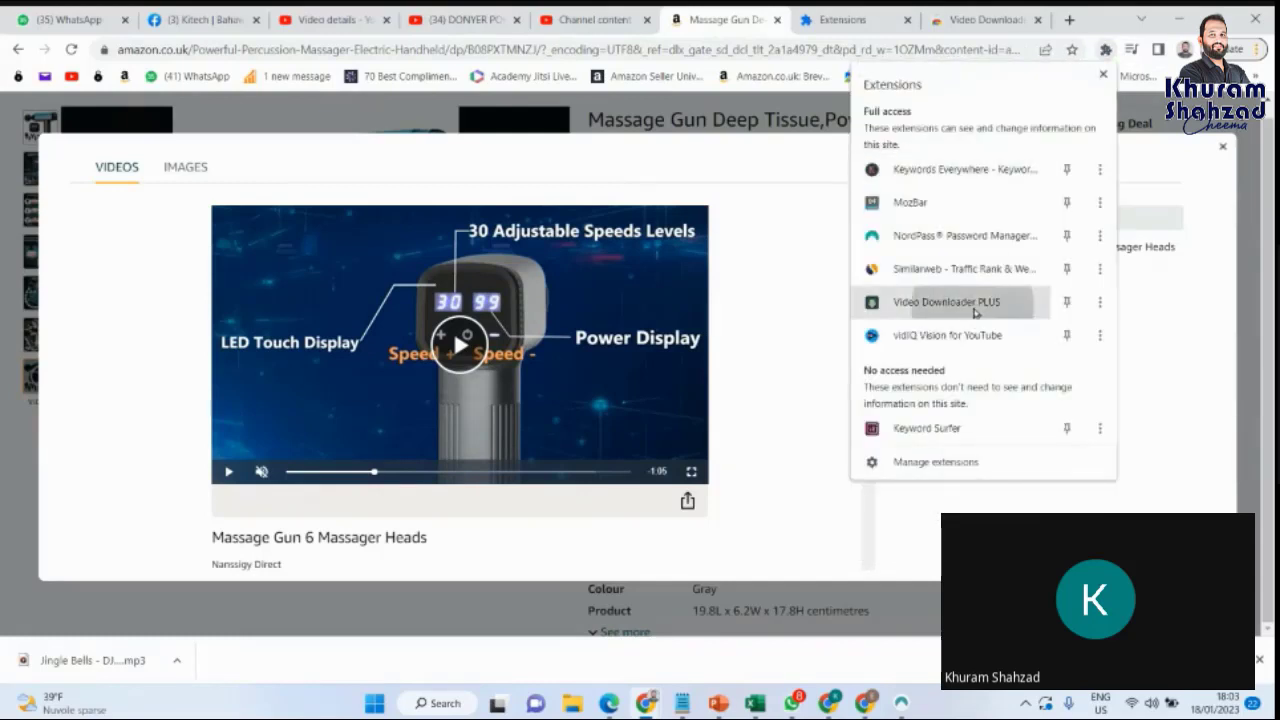
click(975, 311)
click(992, 197)
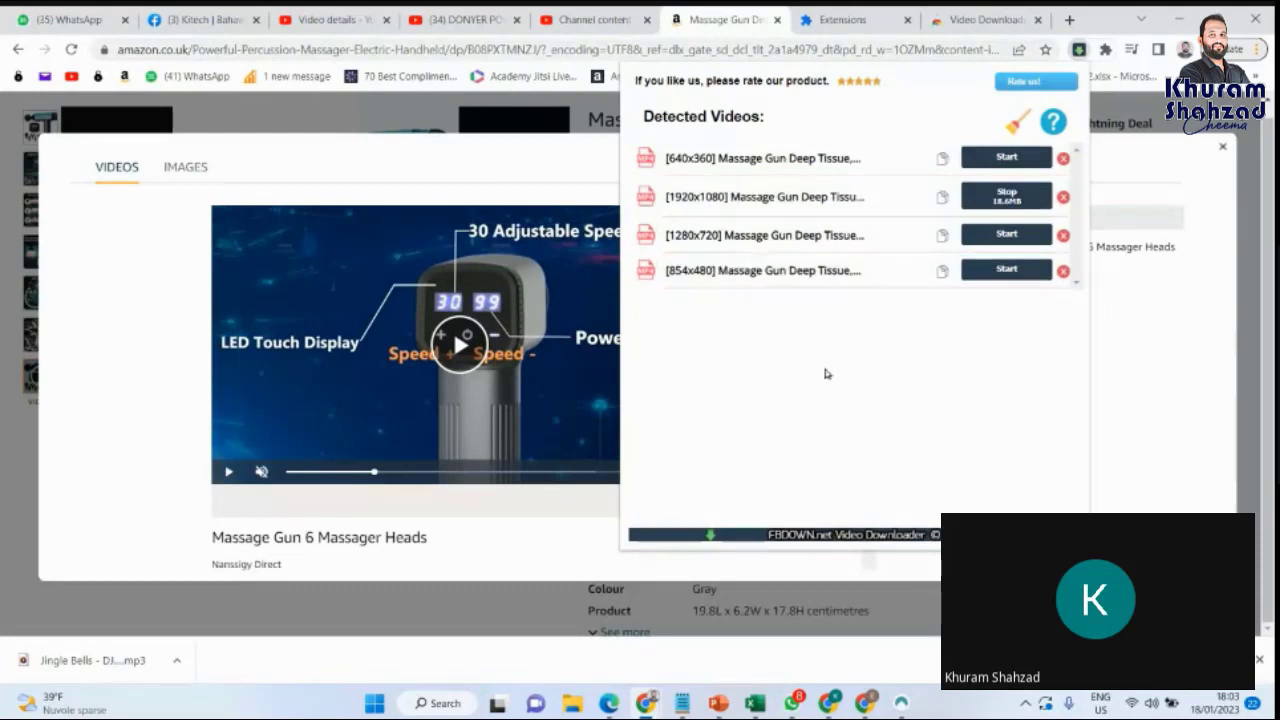
click(1147, 401)
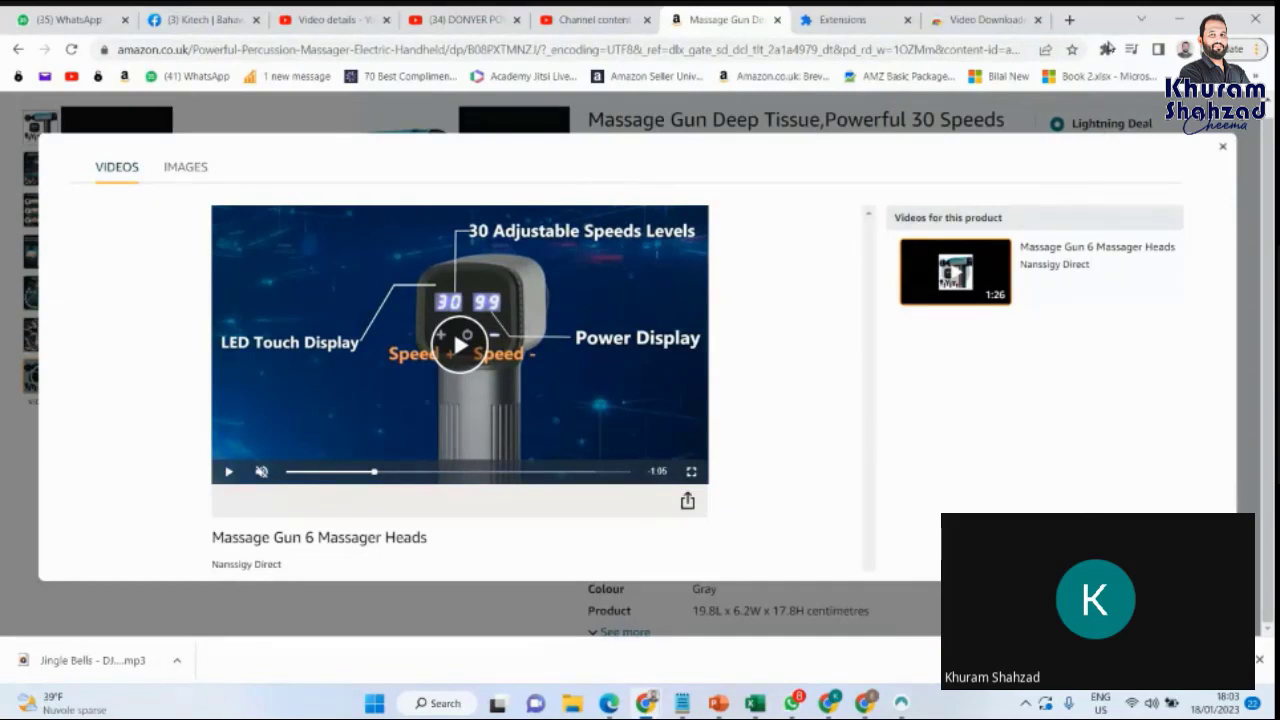
click(1106, 50)
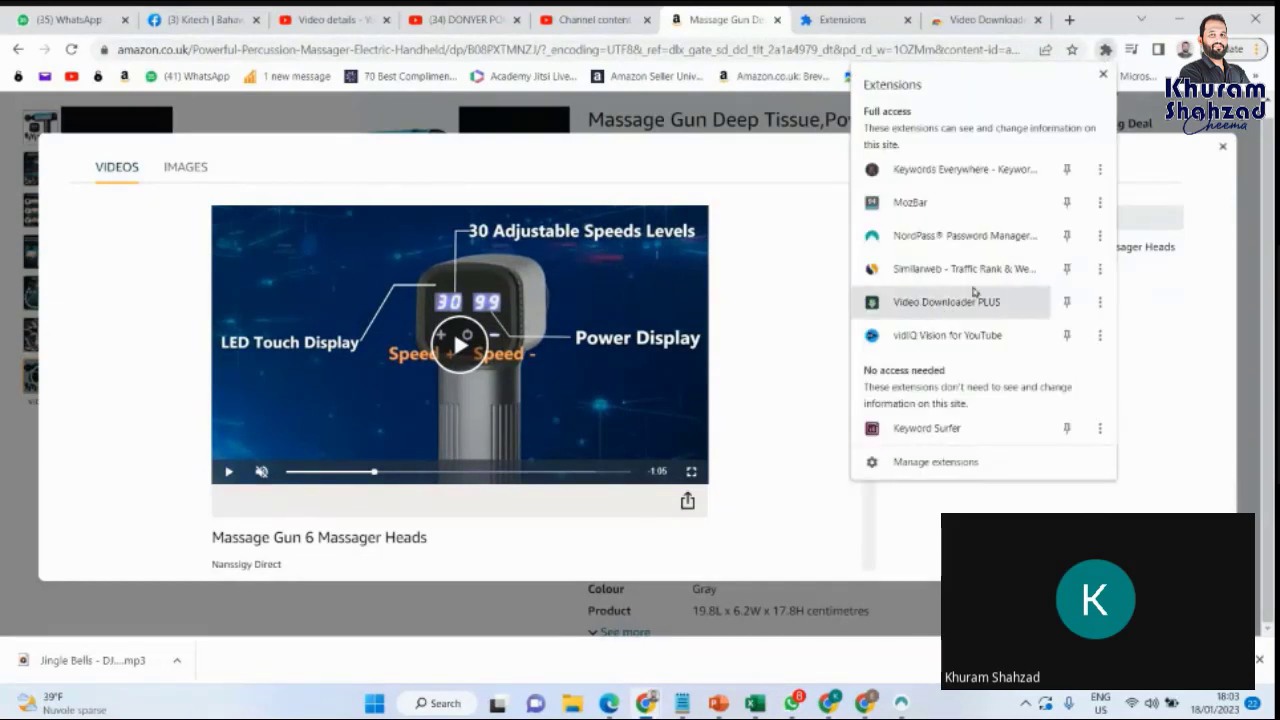
click(336, 476)
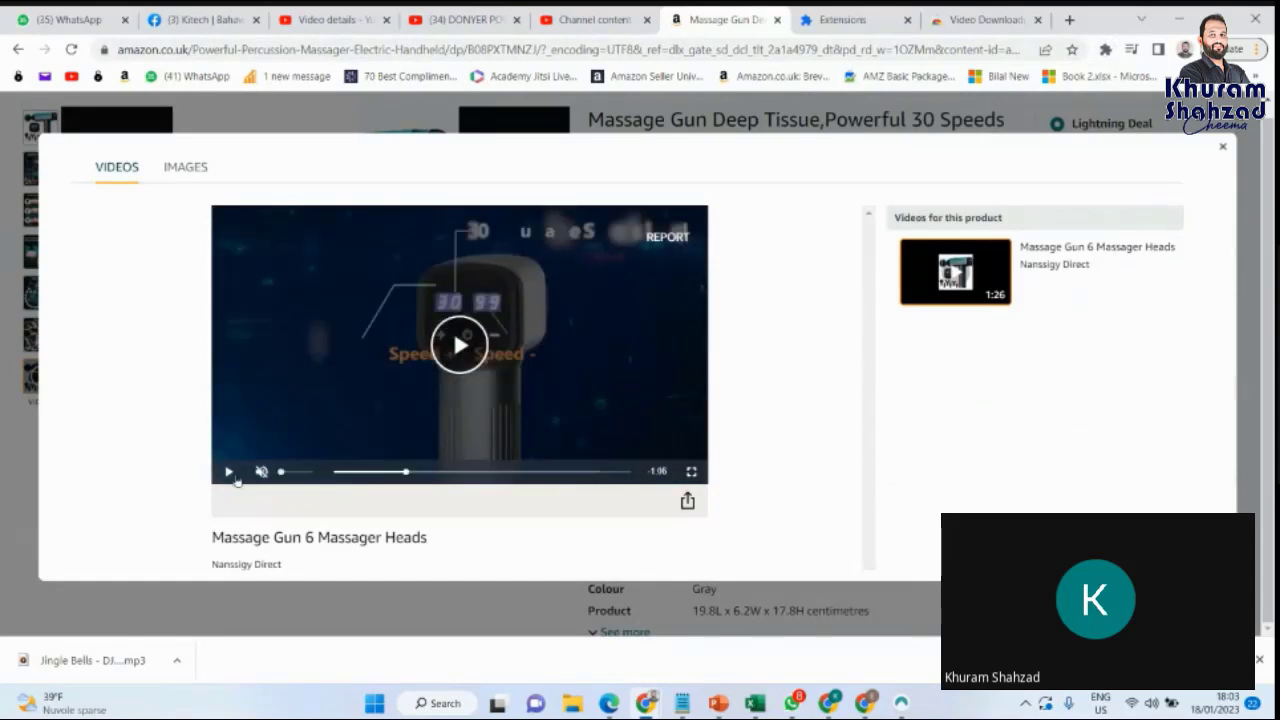
click(371, 471)
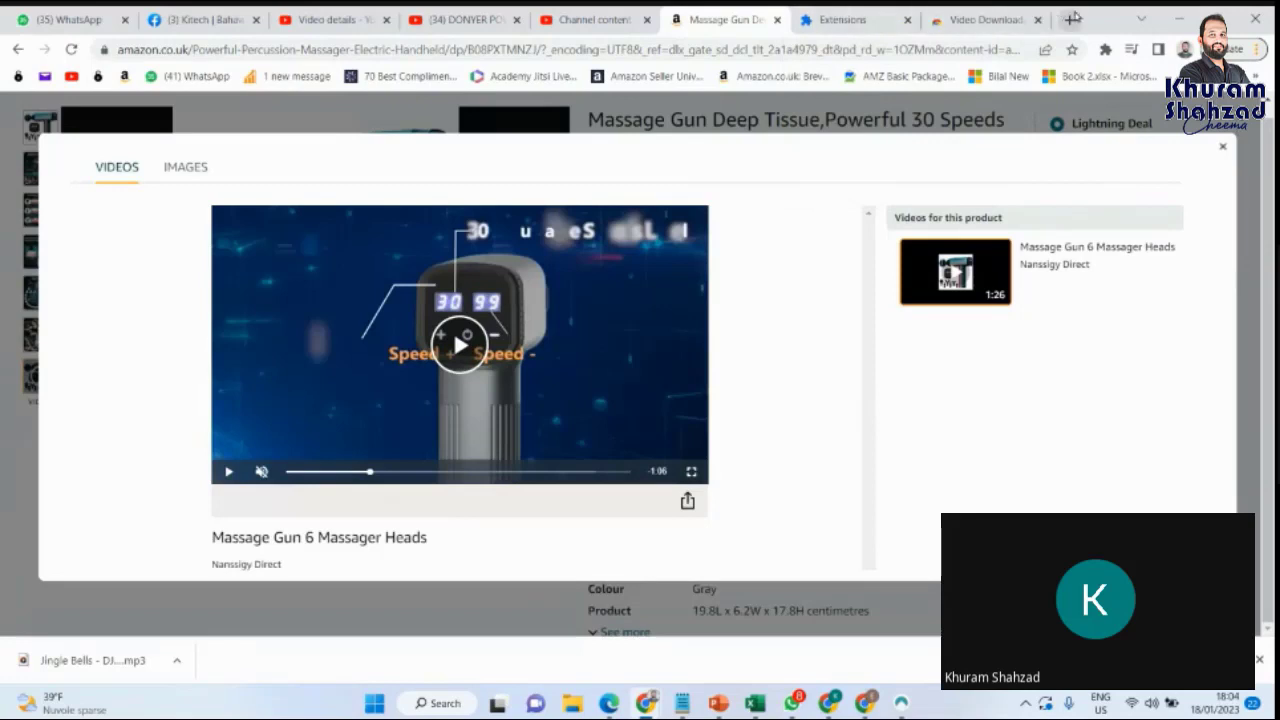
Save the 1920x1080 massage gun video as an MP4 in the Downloads folder and play it in Media Player
click(1072, 20)
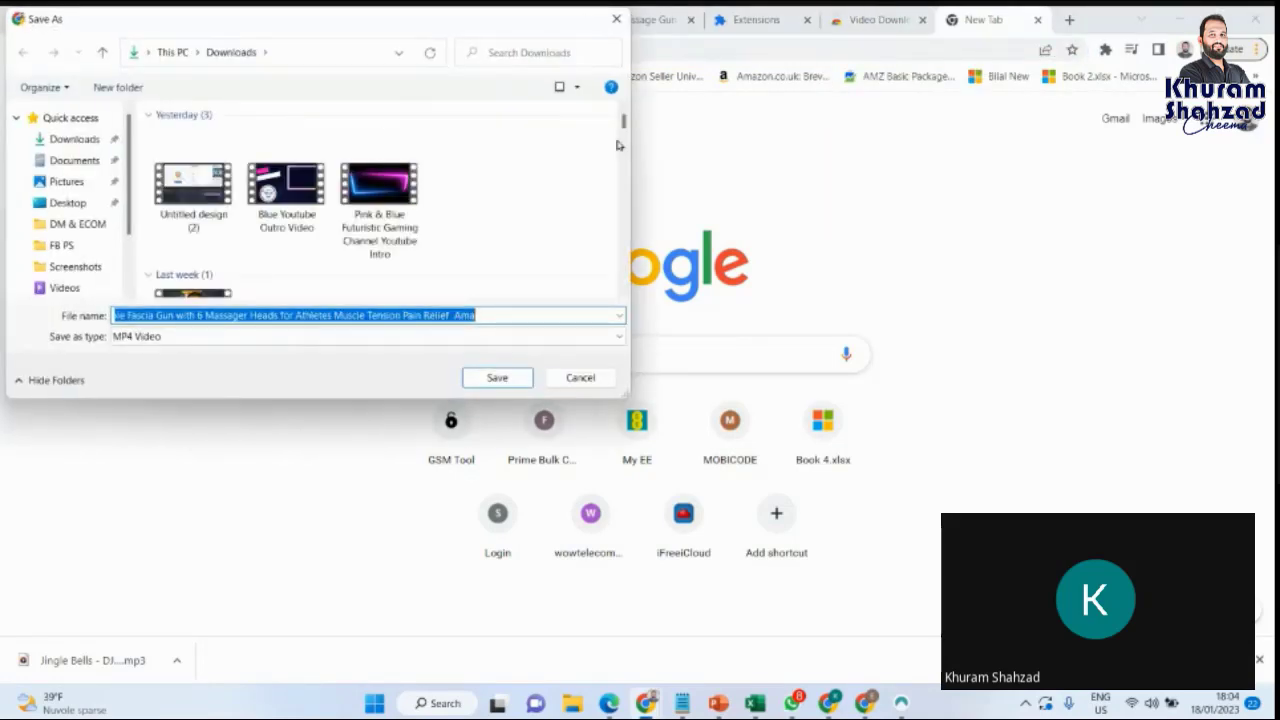
click(504, 386)
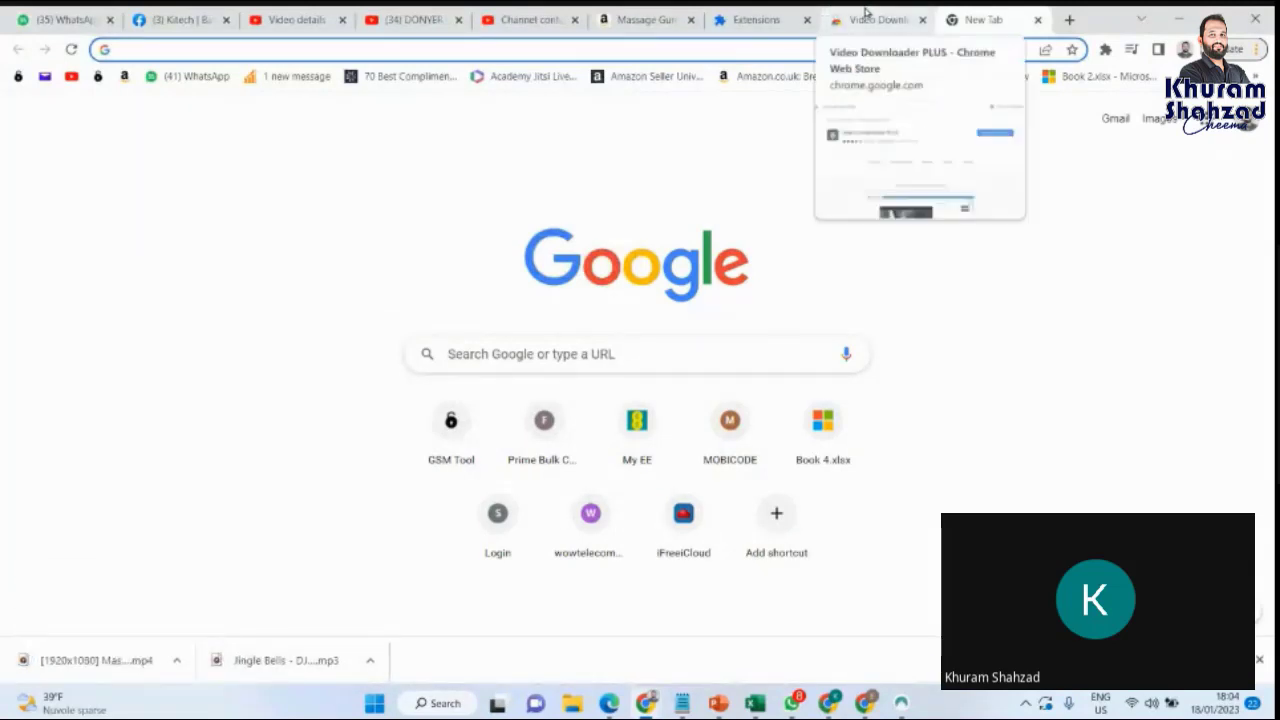
click(80, 662)
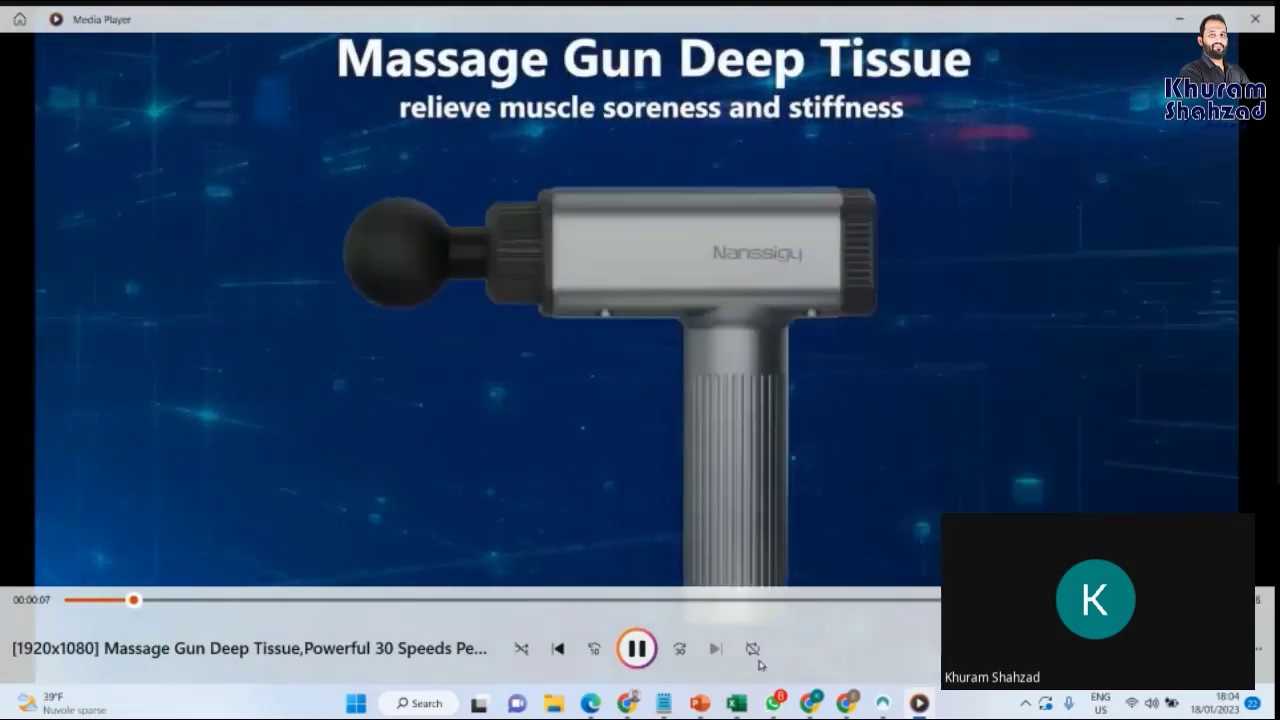
Pause and close the massage gun video in Media Player, and open canva.com in the browser
key(space)
click(1255, 19)
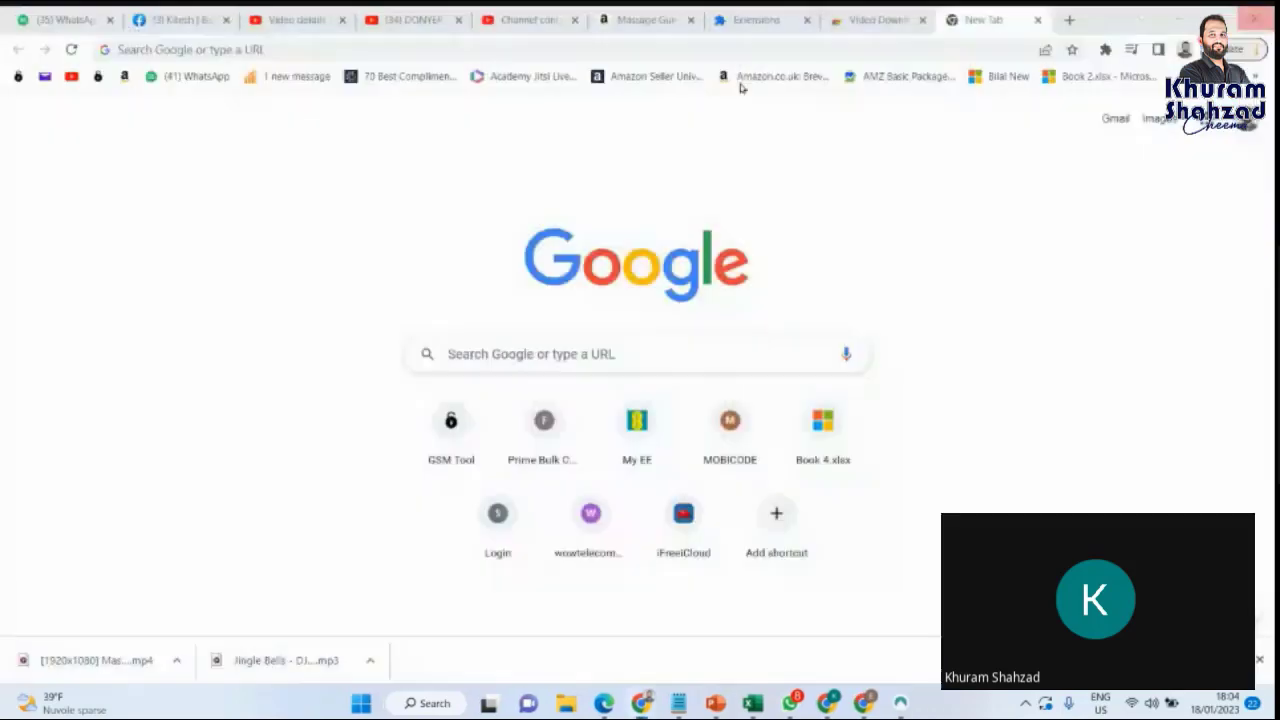
text(canv)
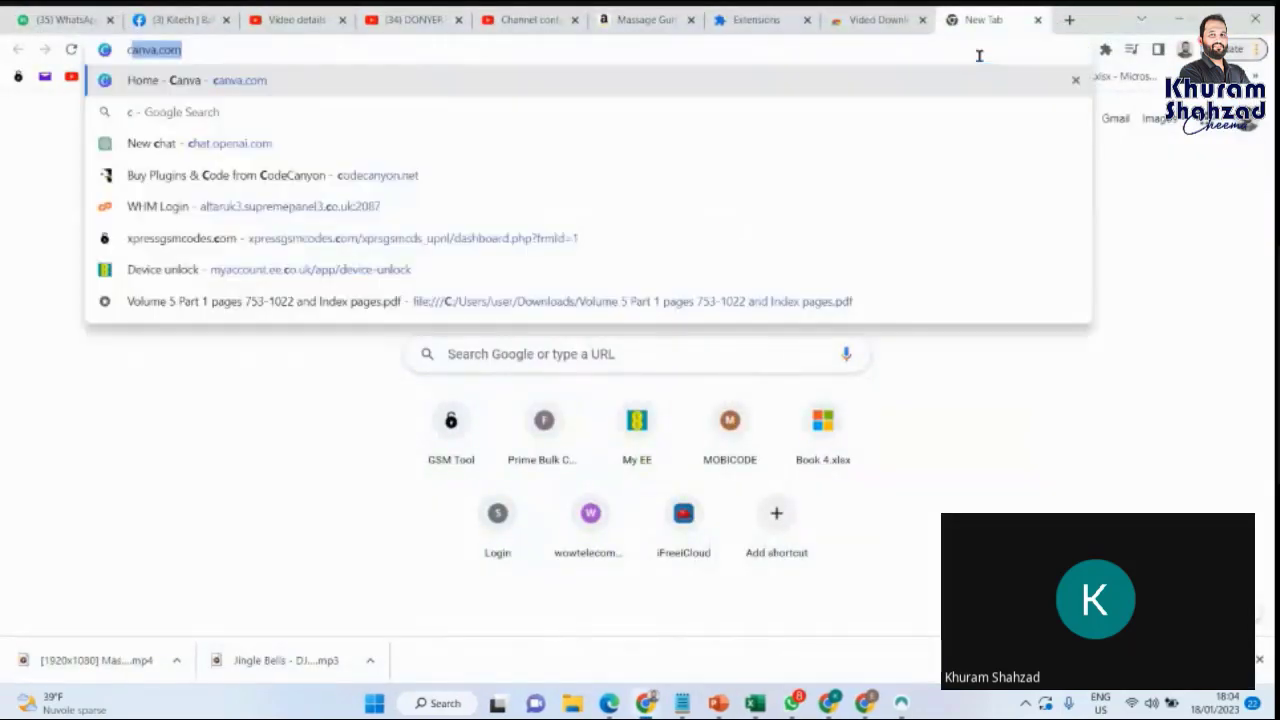
click(373, 90)
Close the Video Downloader PLUS store page and create a blank Video design from Canva's Videos category
click(870, 19)
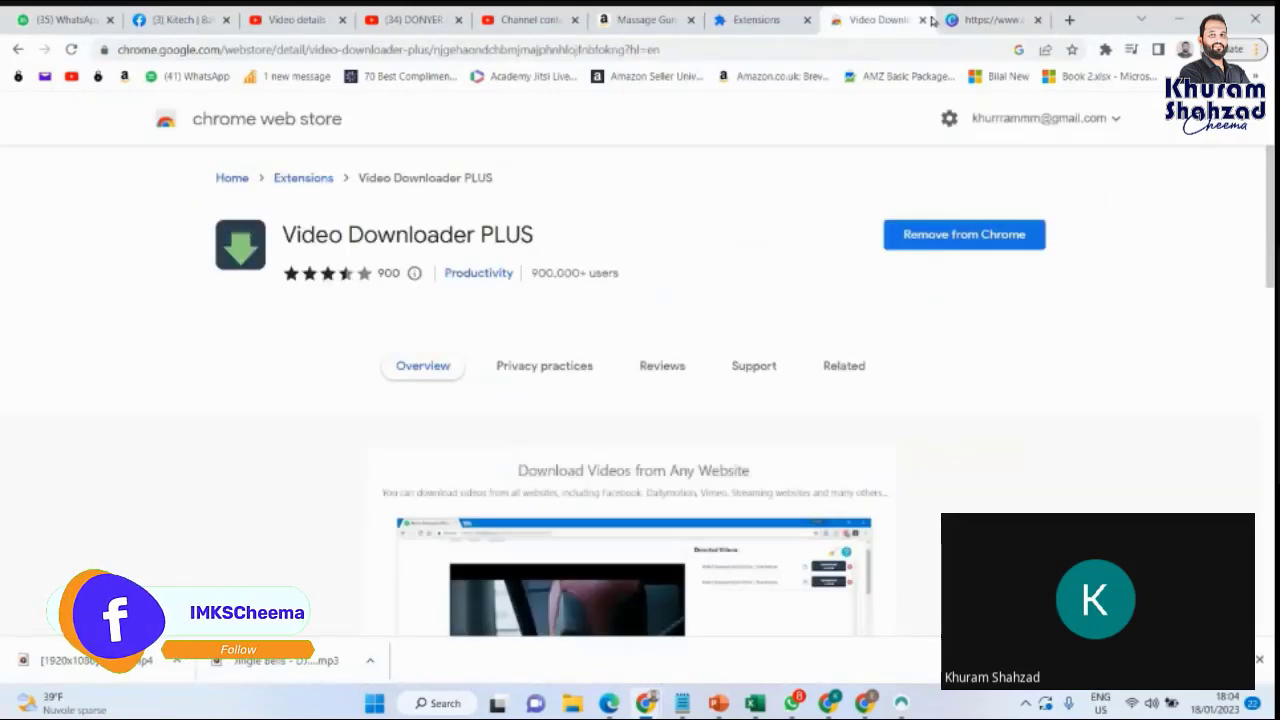
click(922, 19)
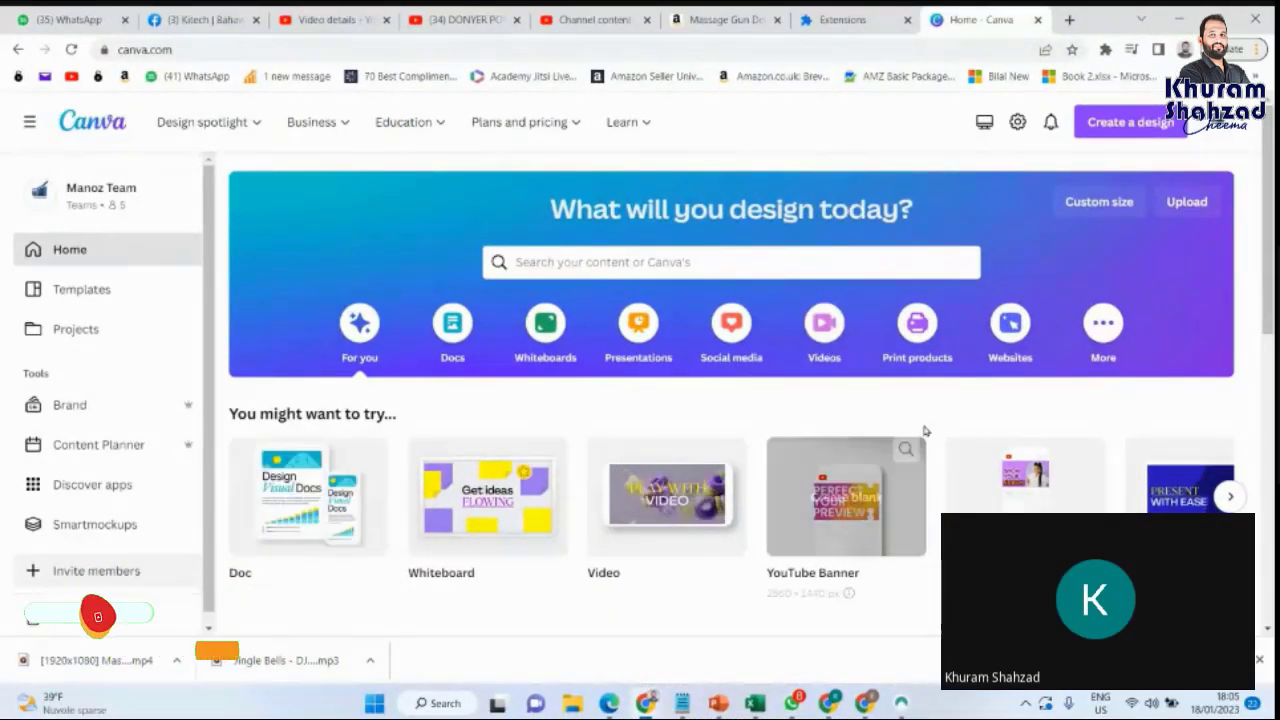
click(824, 322)
scroll(466, 422, down, 1)
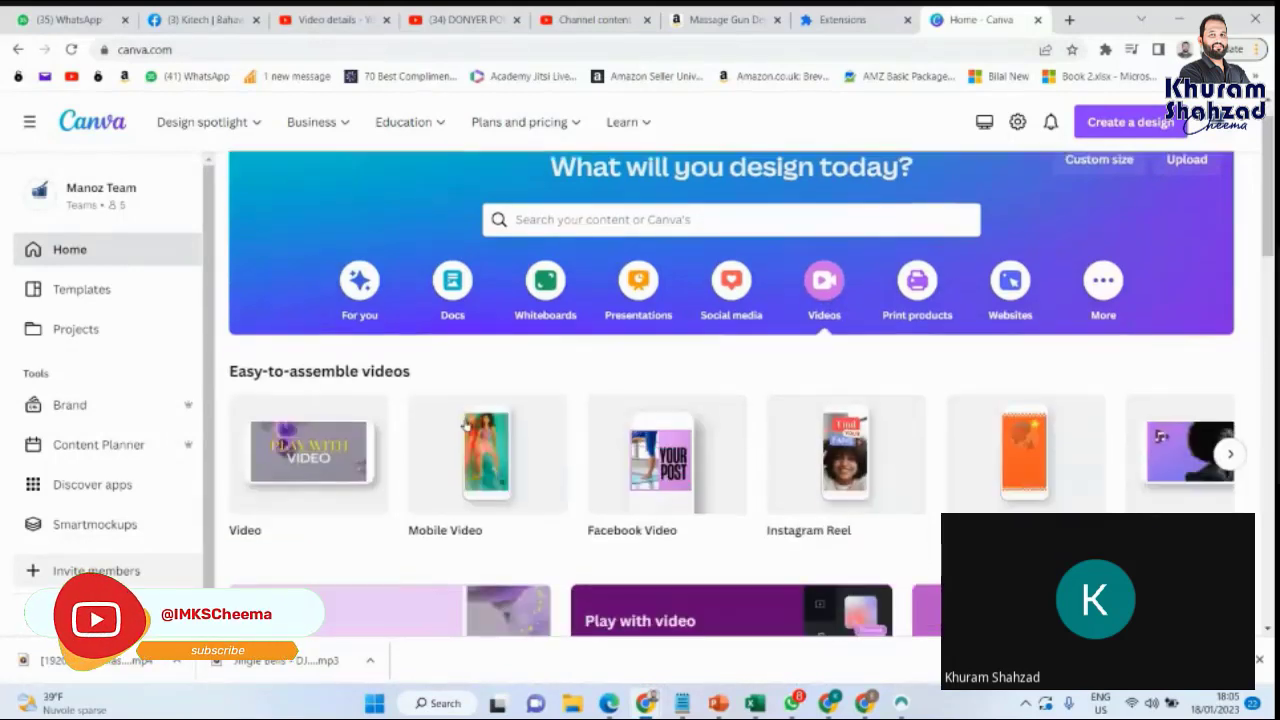
scroll(466, 424, down, 1)
click(290, 416)
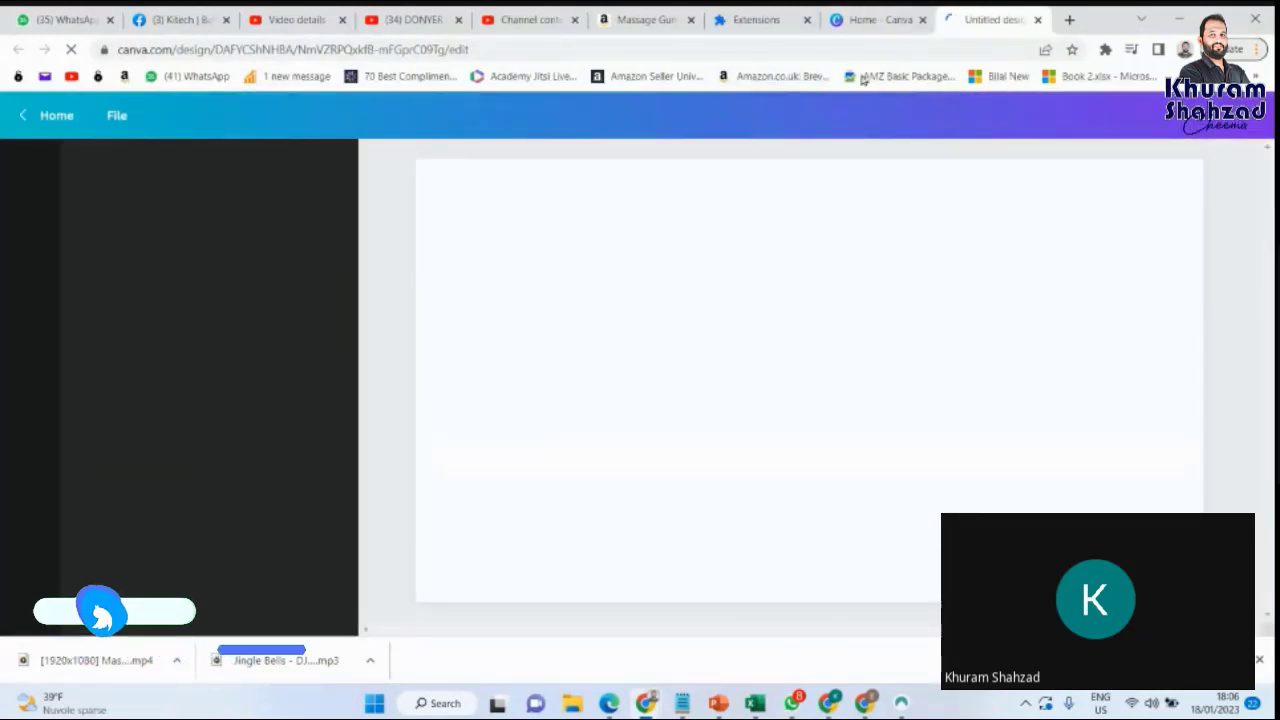
Close the Extensions, Canva home and Amazon massage gun pages, keeping the untitled video design open
click(875, 17)
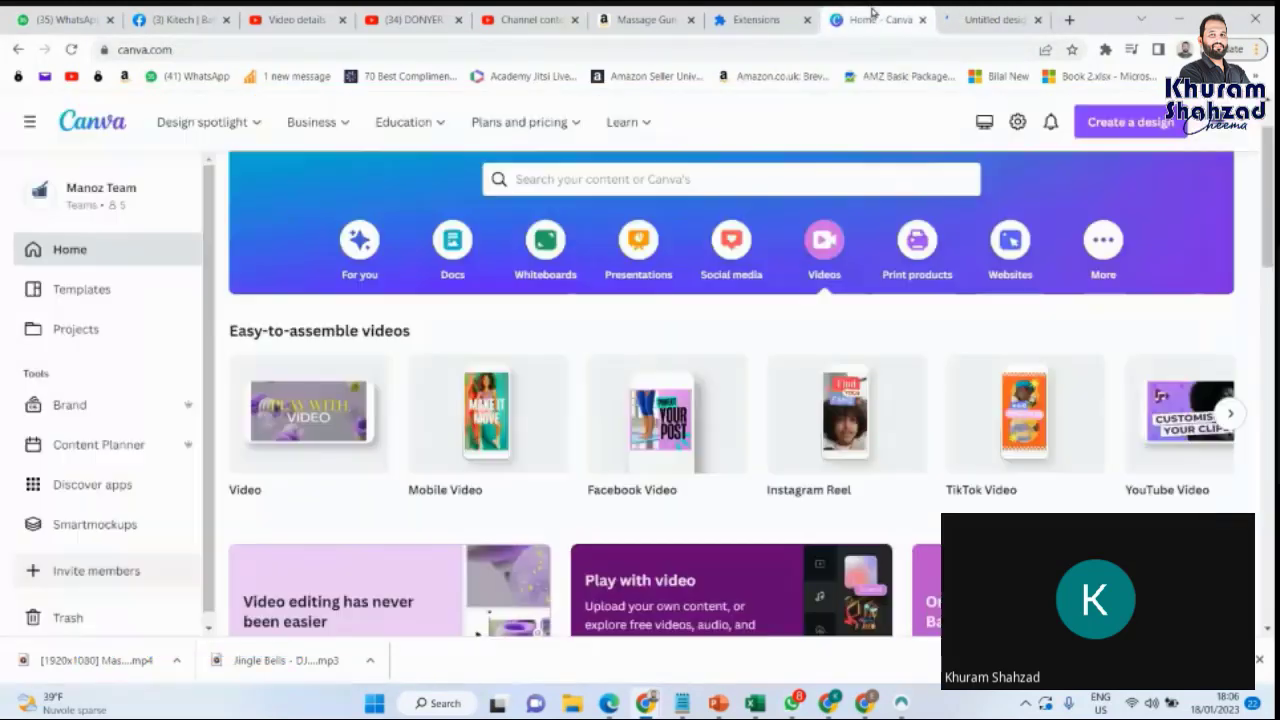
click(785, 20)
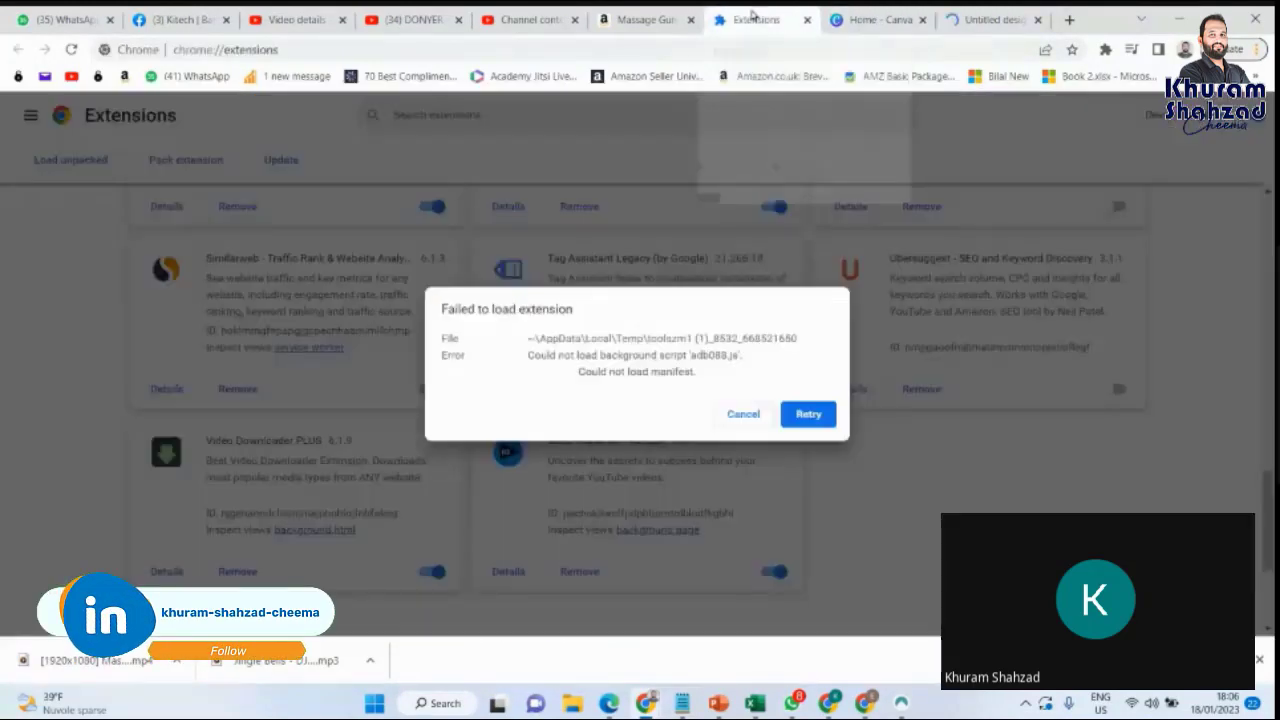
click(806, 20)
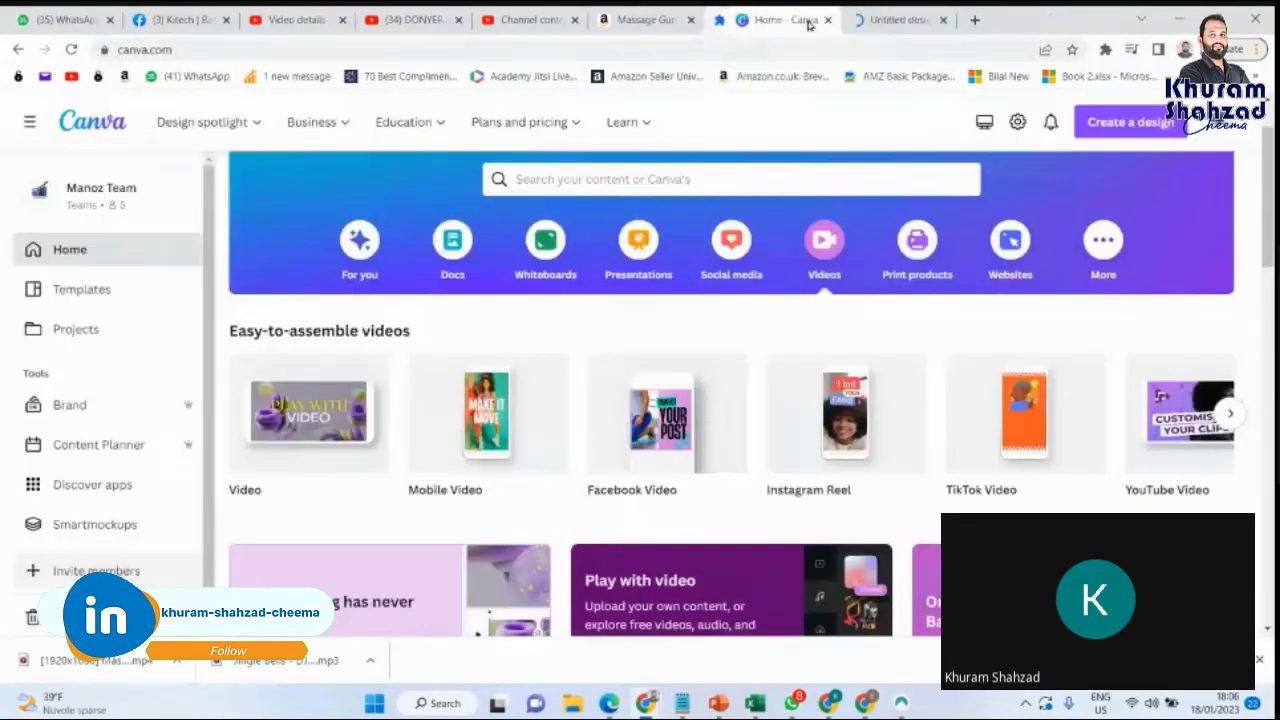
click(878, 18)
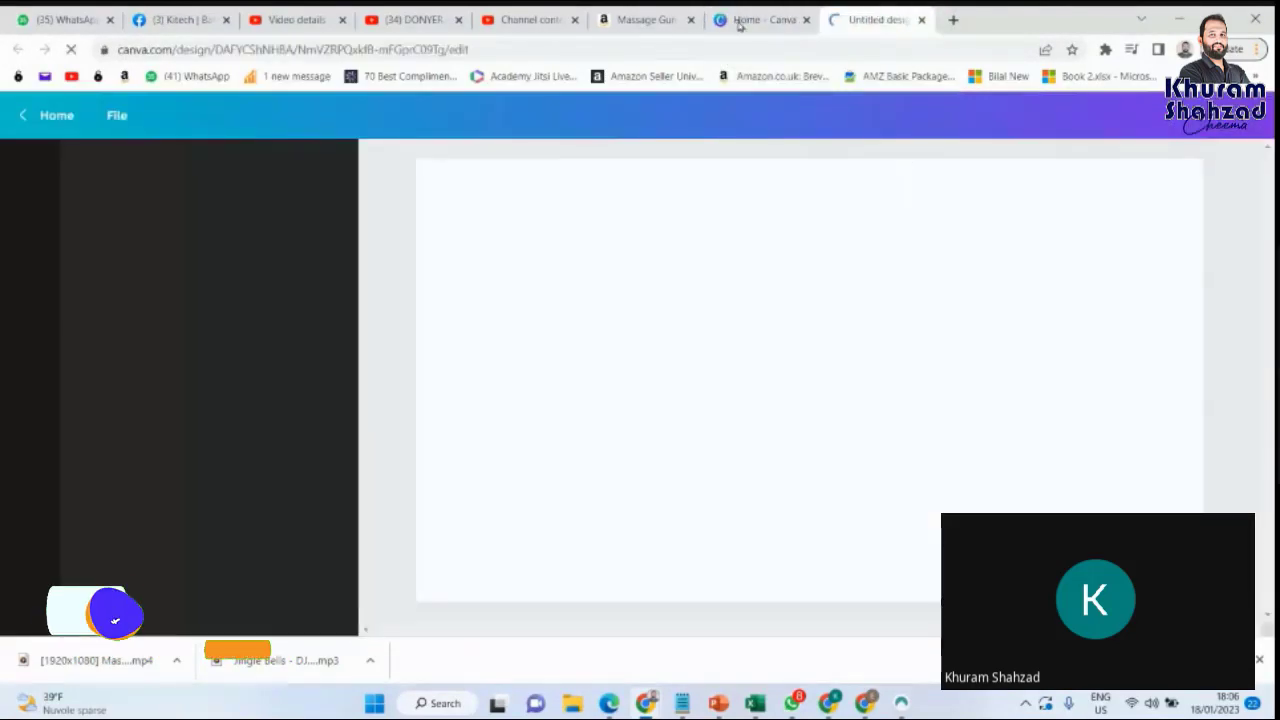
click(740, 22)
click(806, 20)
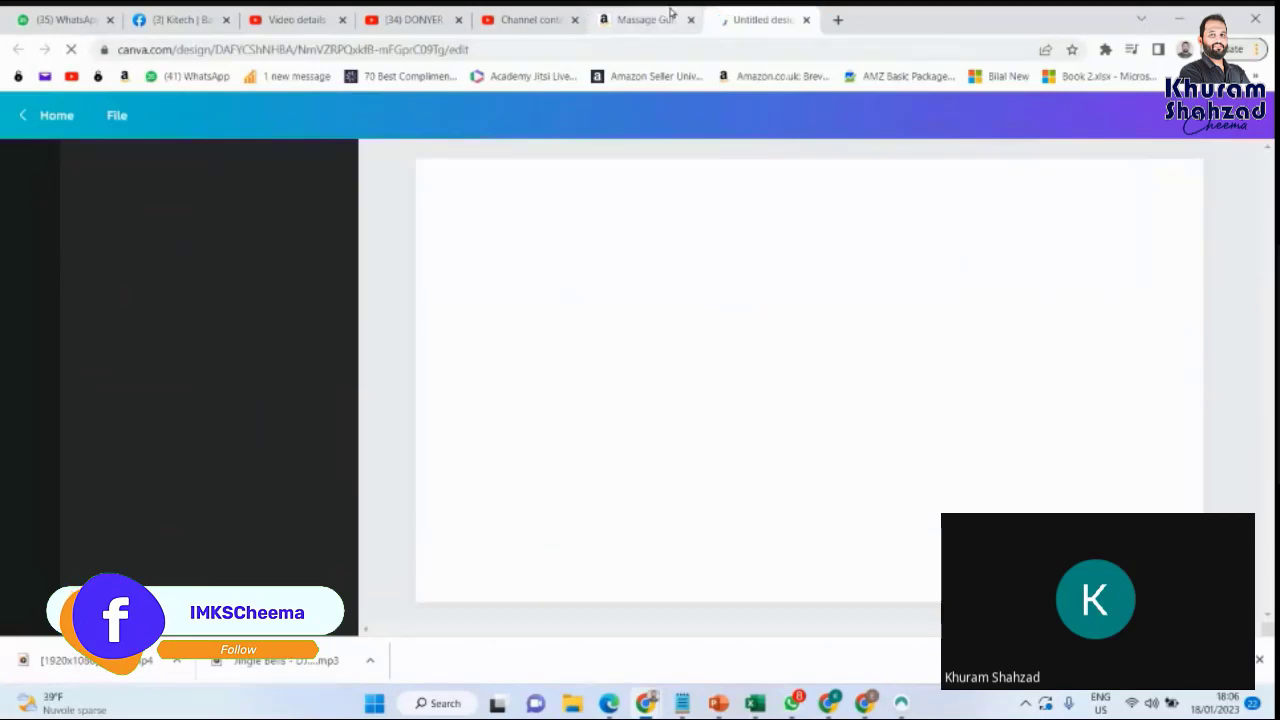
click(671, 14)
click(691, 20)
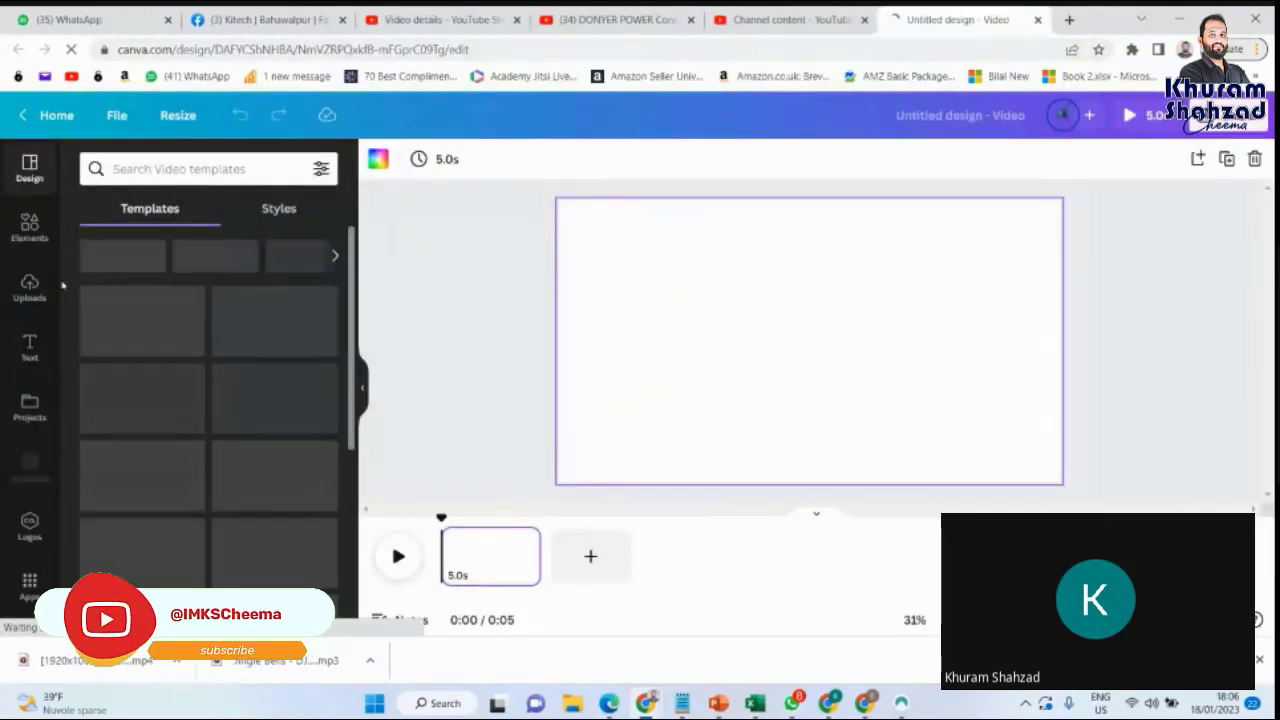
Place the 1:00 AMBOR backpack video from the uploaded videos on the design's empty page
click(30, 288)
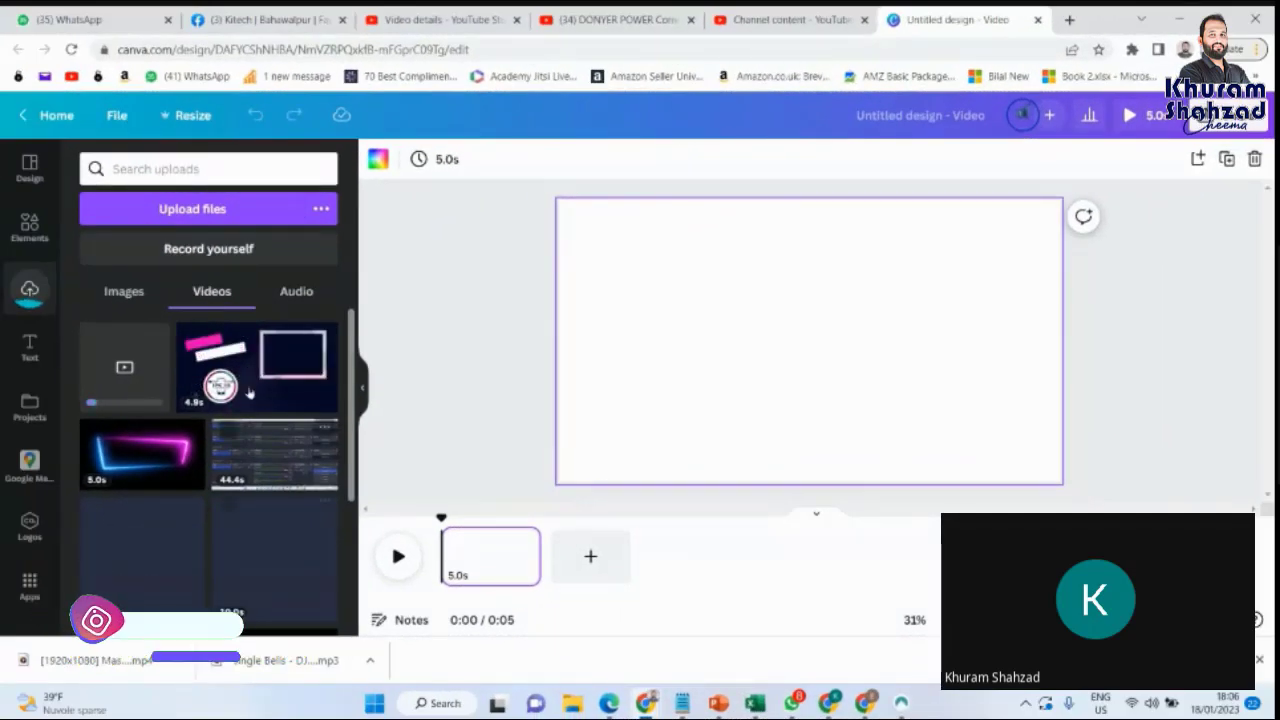
scroll(242, 440, down, 3)
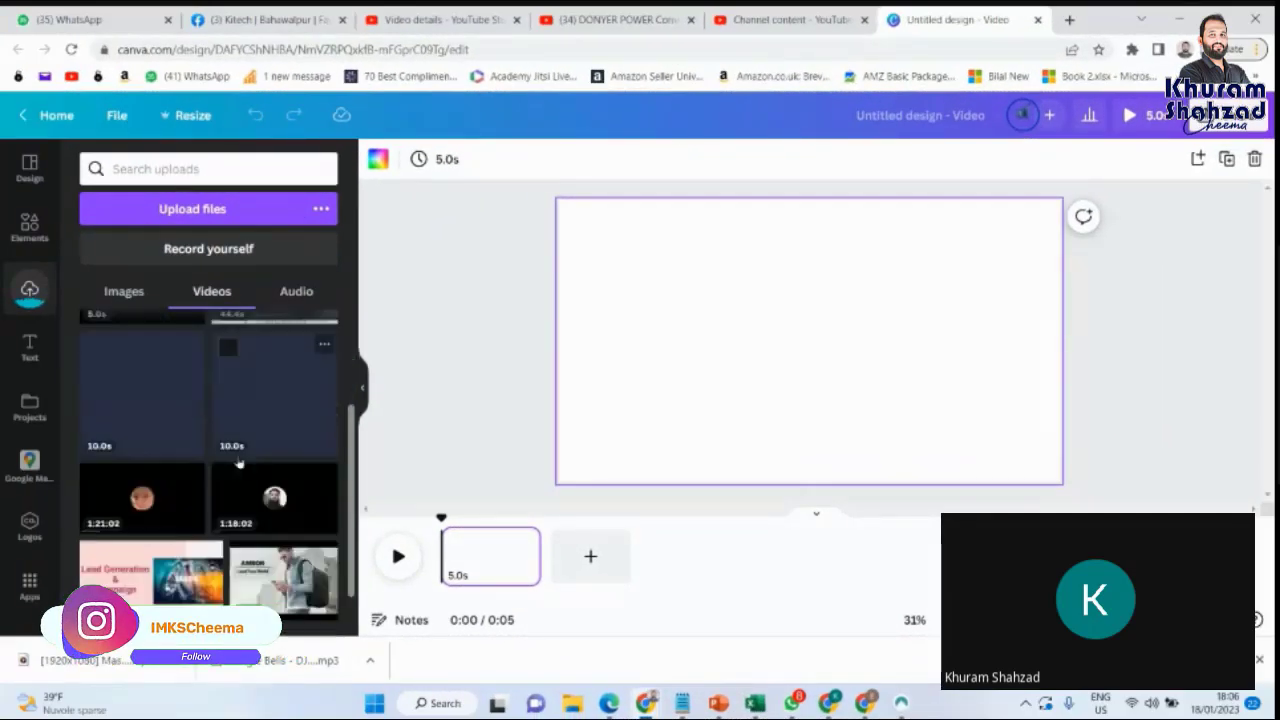
scroll(240, 470, down, 2)
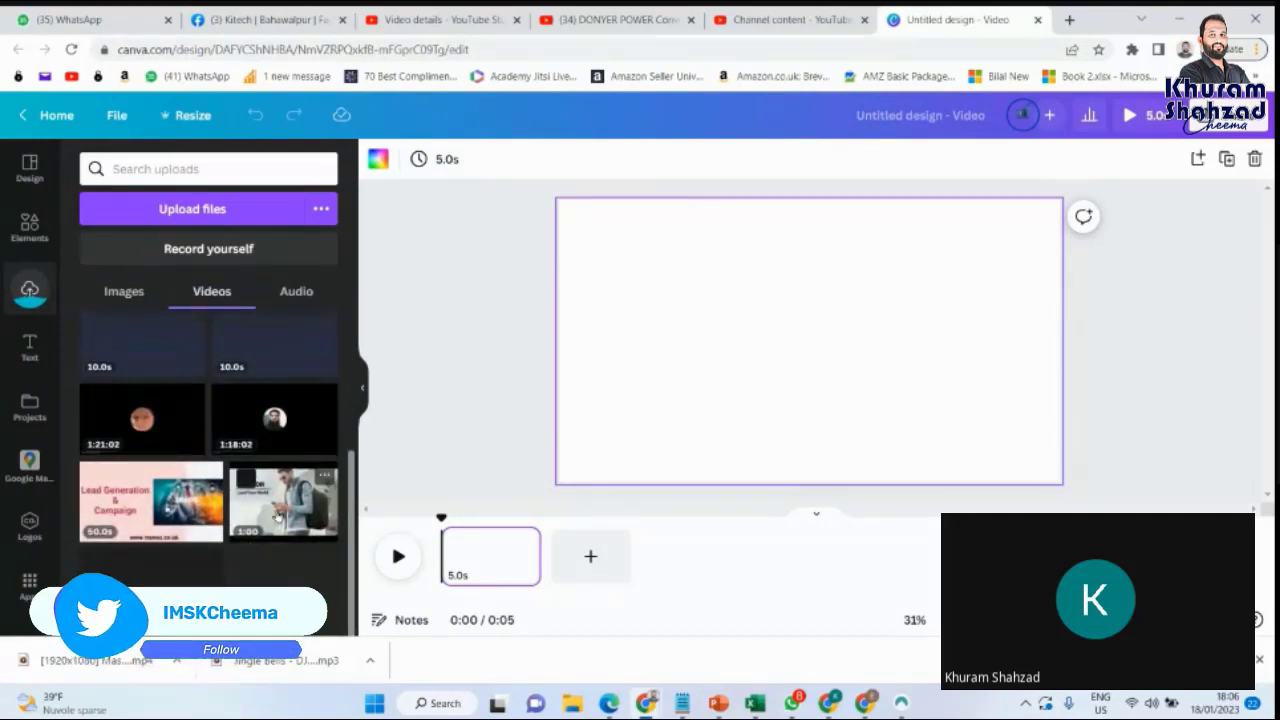
drag(280, 515, 486, 551)
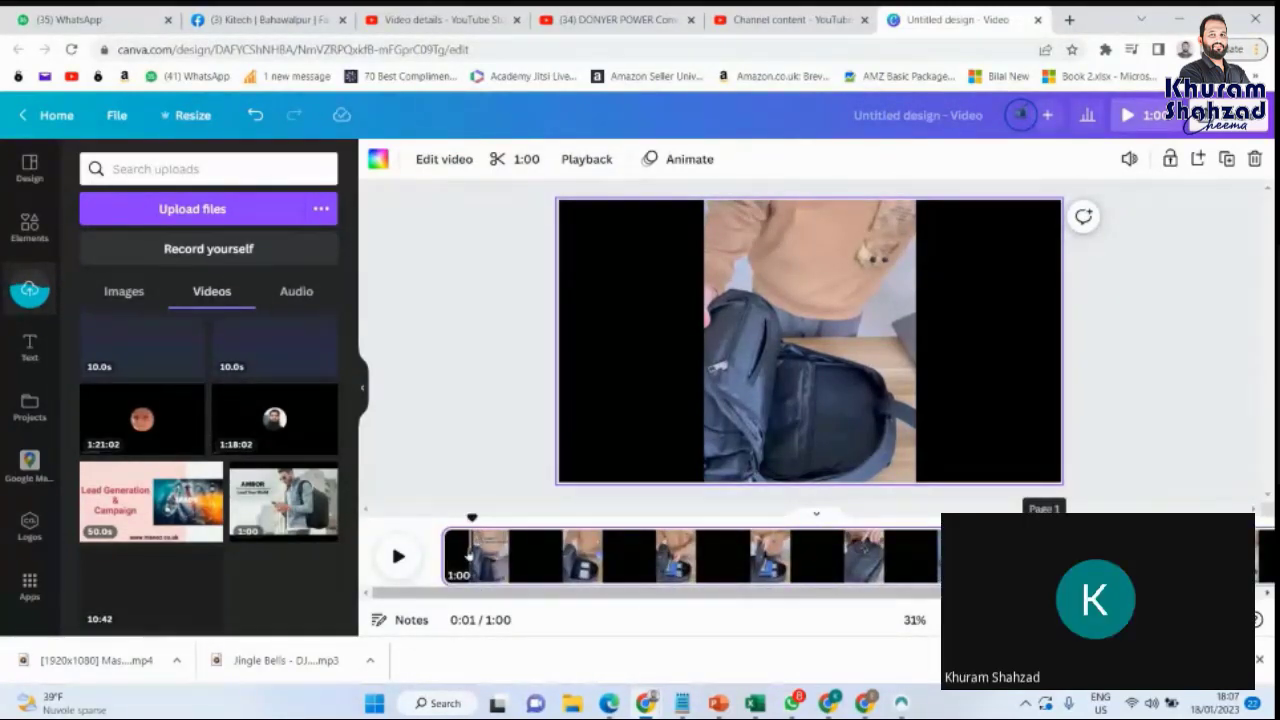
click(477, 553)
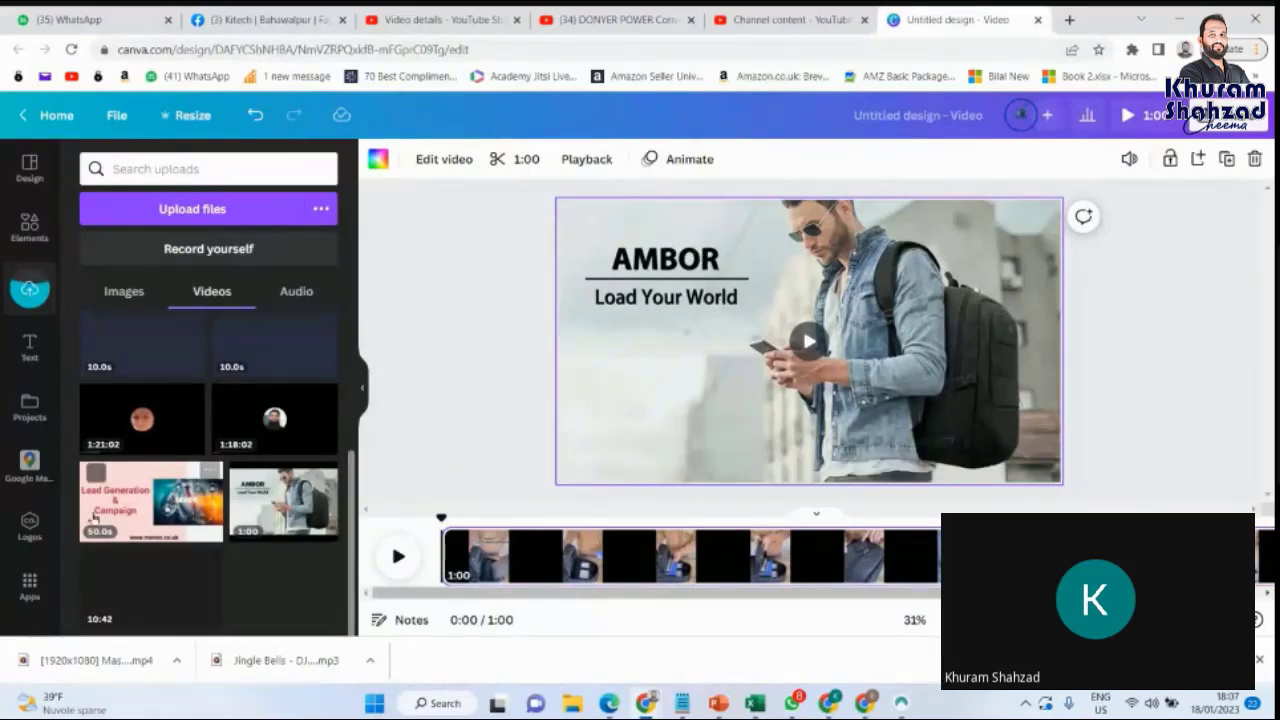
Add a rounded square shape, enlarge it into a rectangle and position it over the "AMBOR Load Your World" text
click(30, 225)
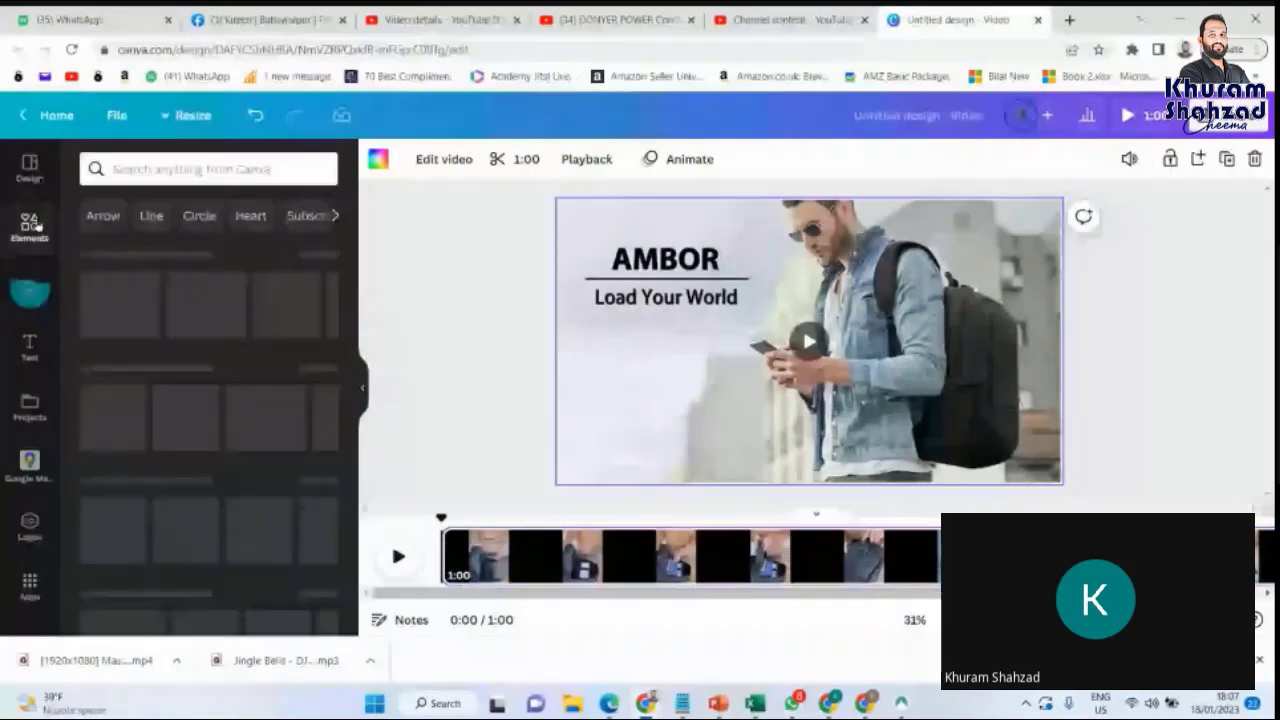
drag(155, 408, 655, 293)
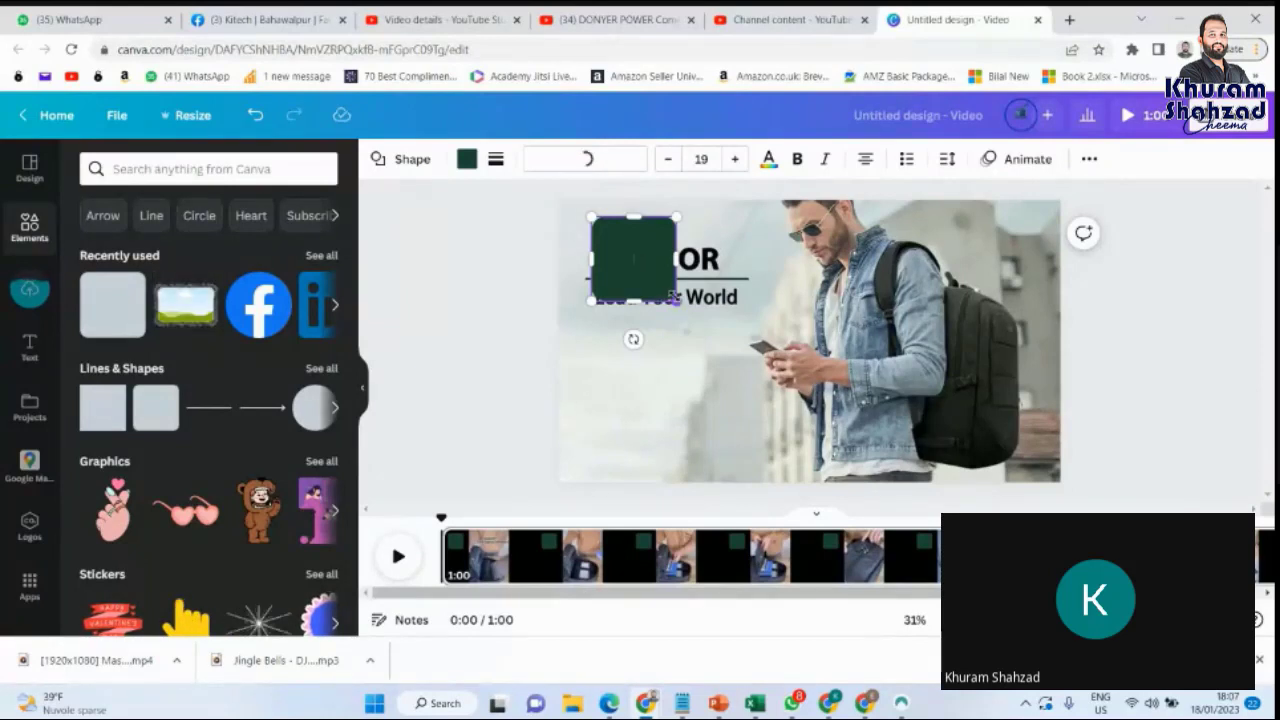
drag(678, 300, 812, 360)
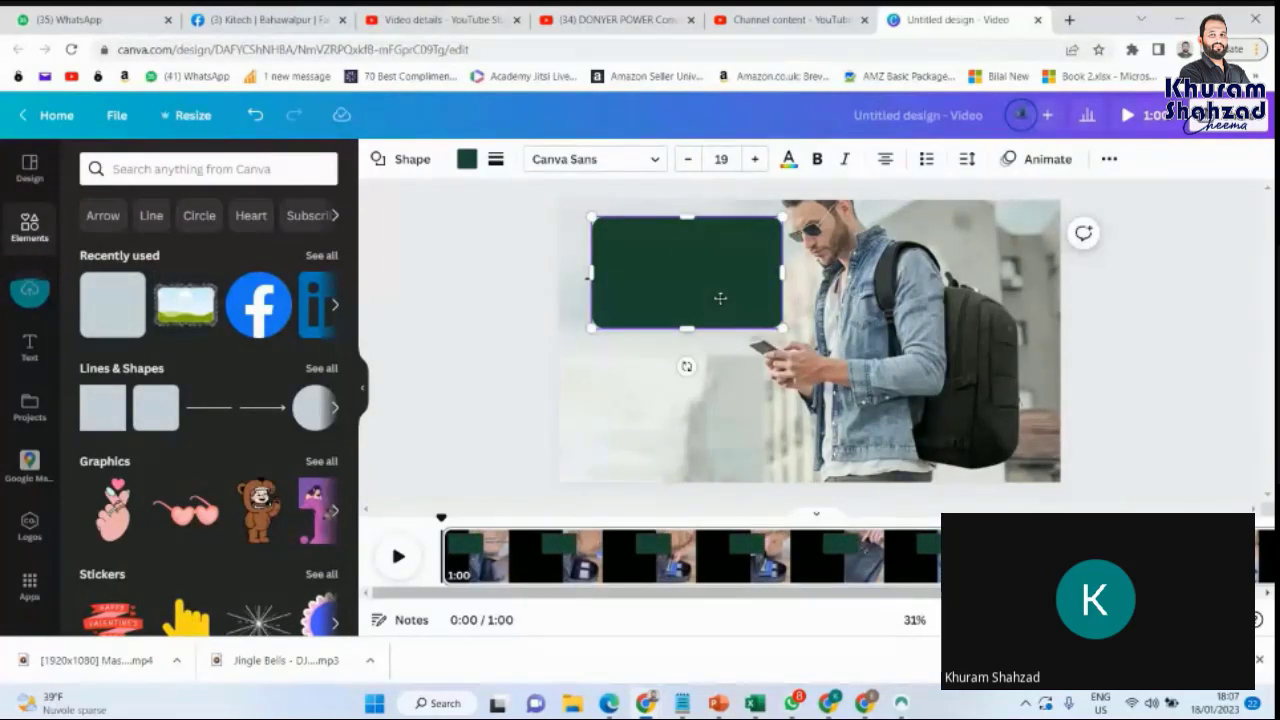
drag(731, 298, 712, 297)
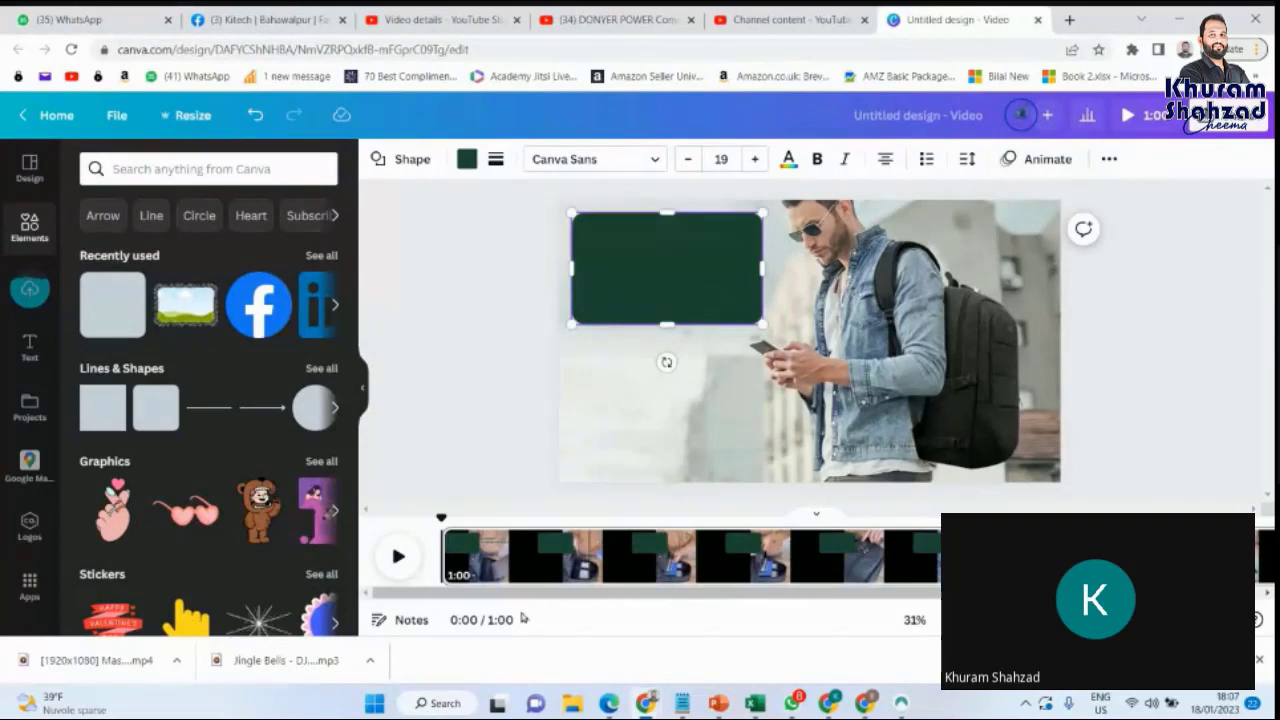
Preview the video and split its page about 1.8 seconds in
click(398, 560)
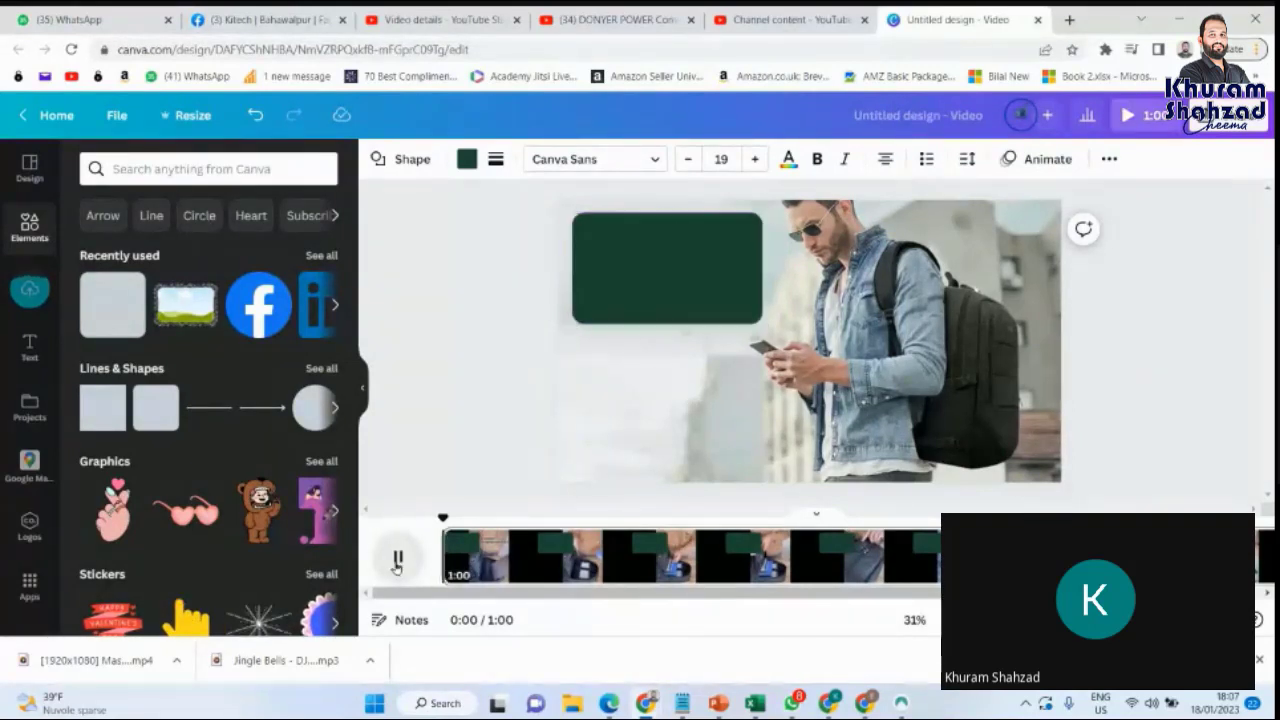
click(398, 560)
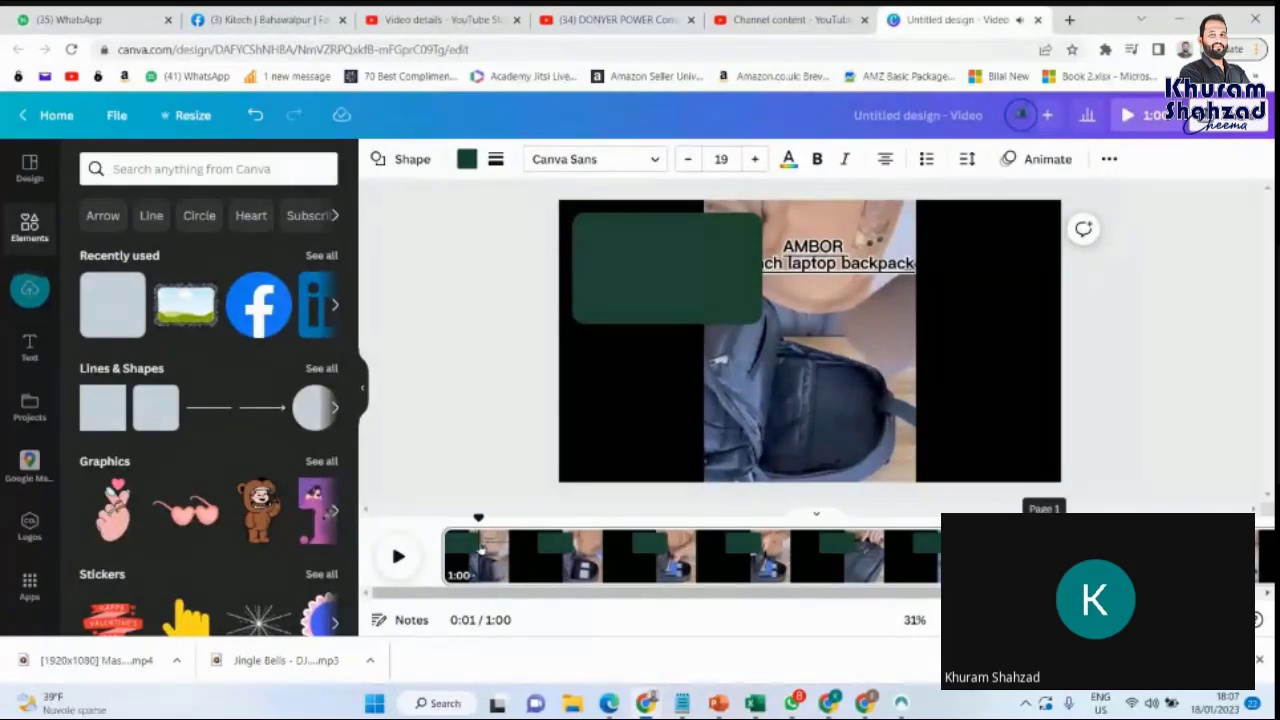
right_click(480, 548)
click(530, 471)
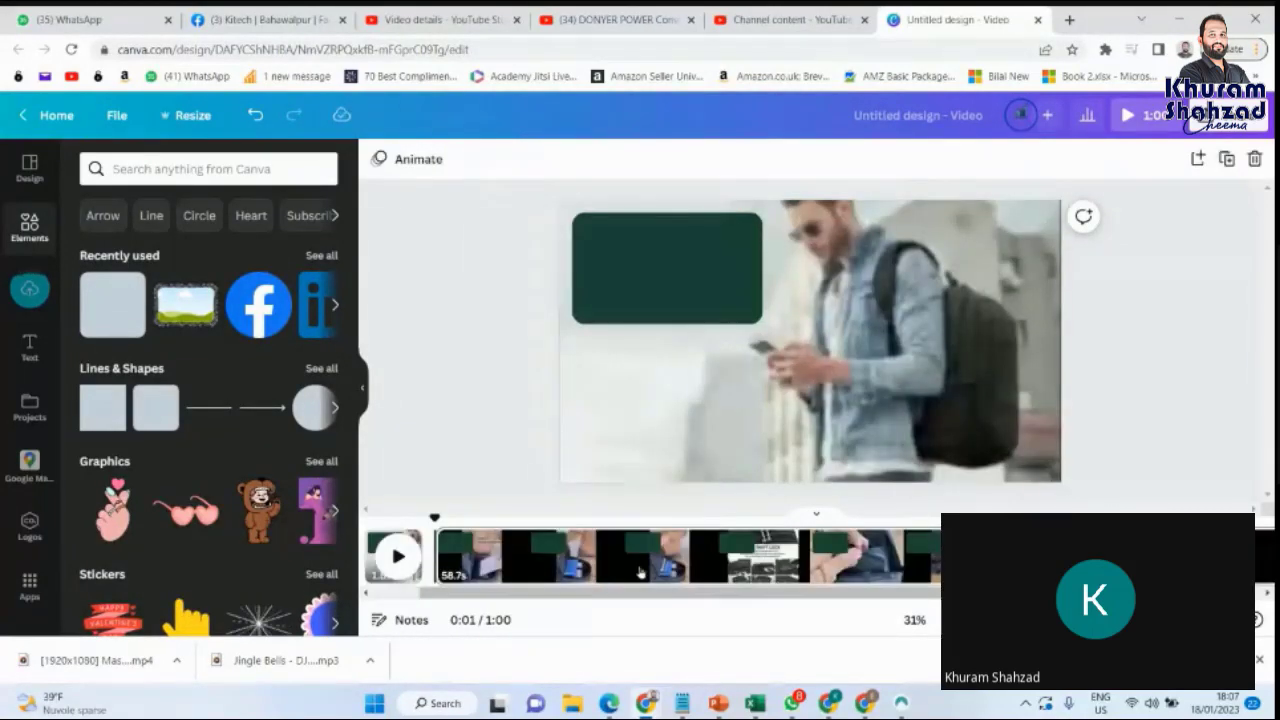
Delete the green rectangle from the second, 58.7 s clip and play the video from the first clip to check it
click(652, 311)
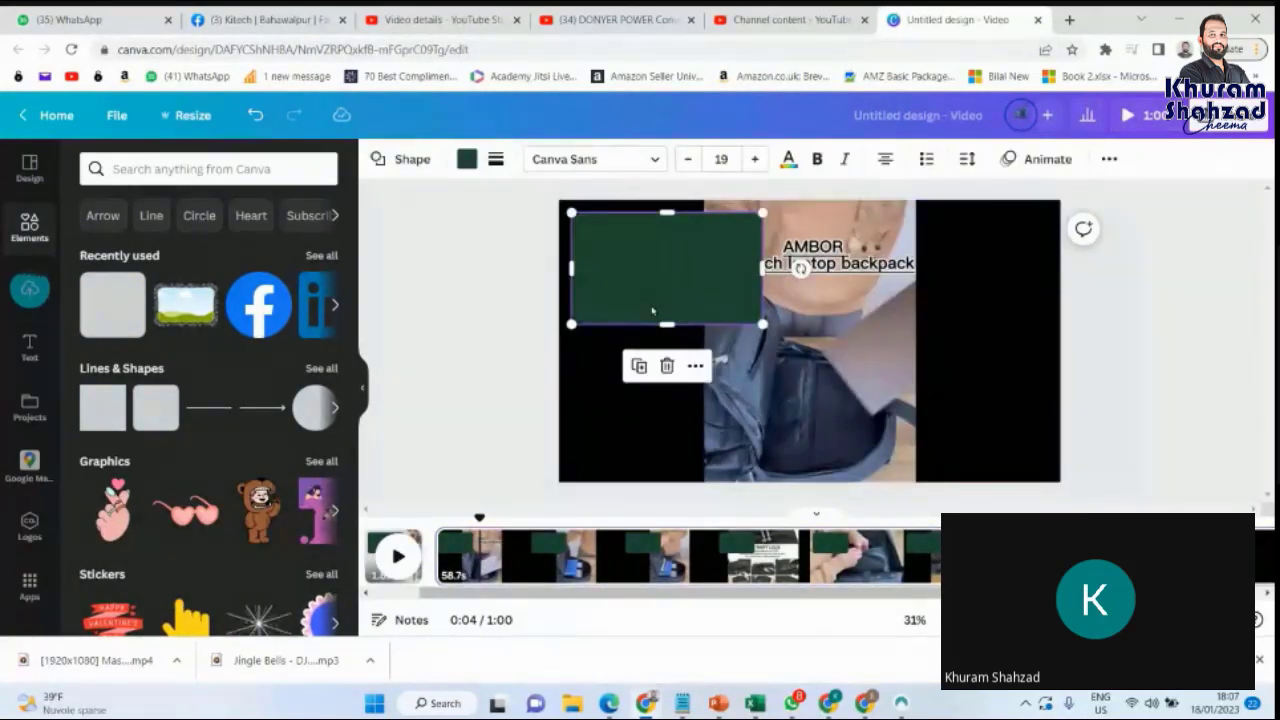
key(Delete)
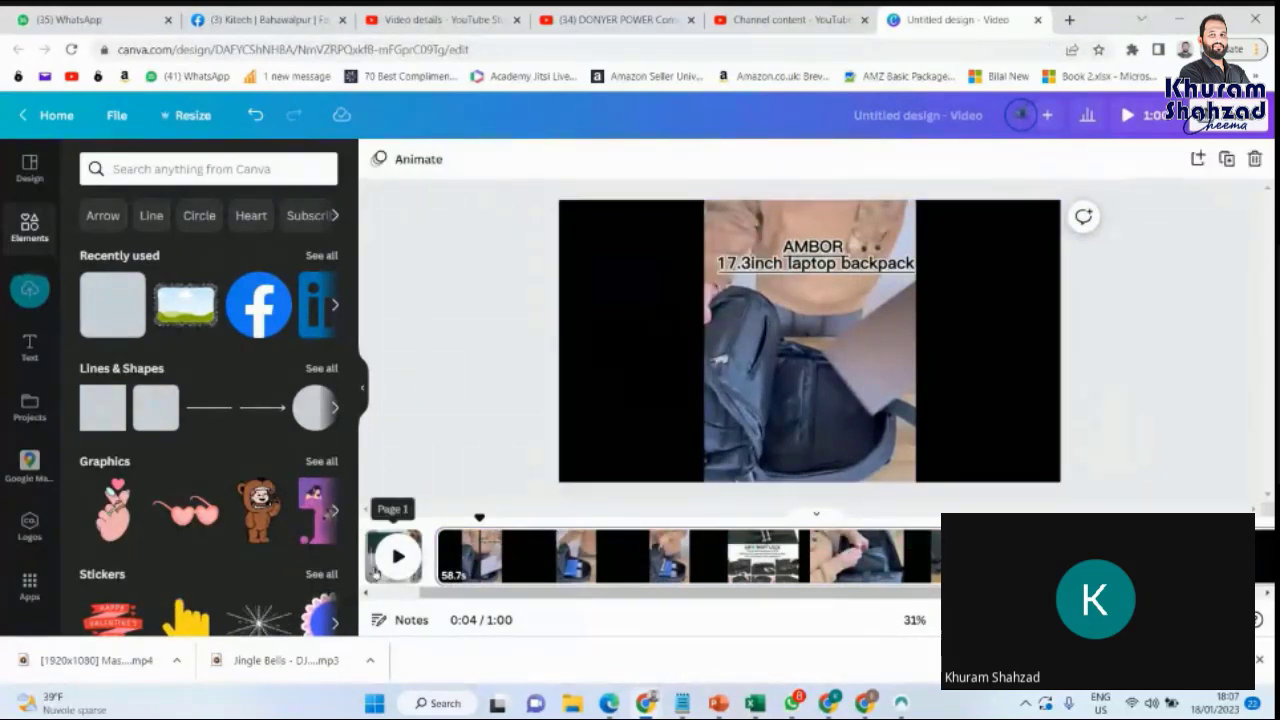
scroll(445, 603, left, 2)
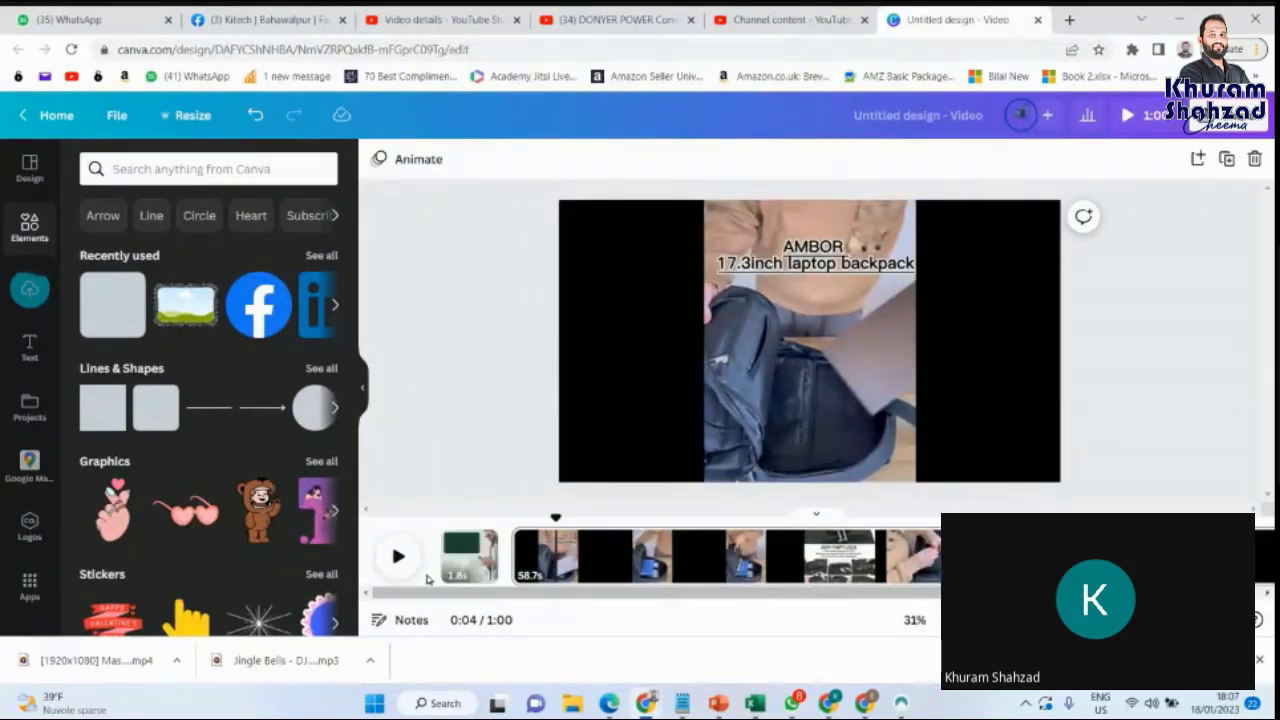
click(469, 556)
click(400, 558)
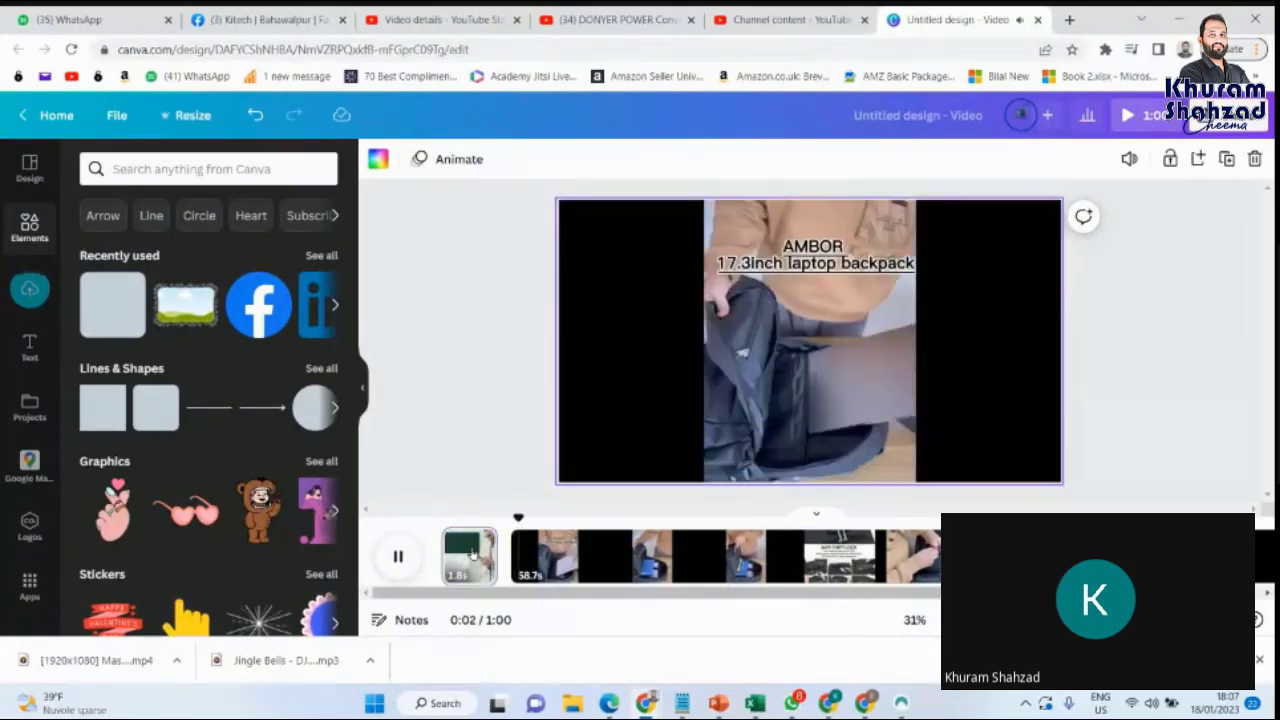
click(400, 558)
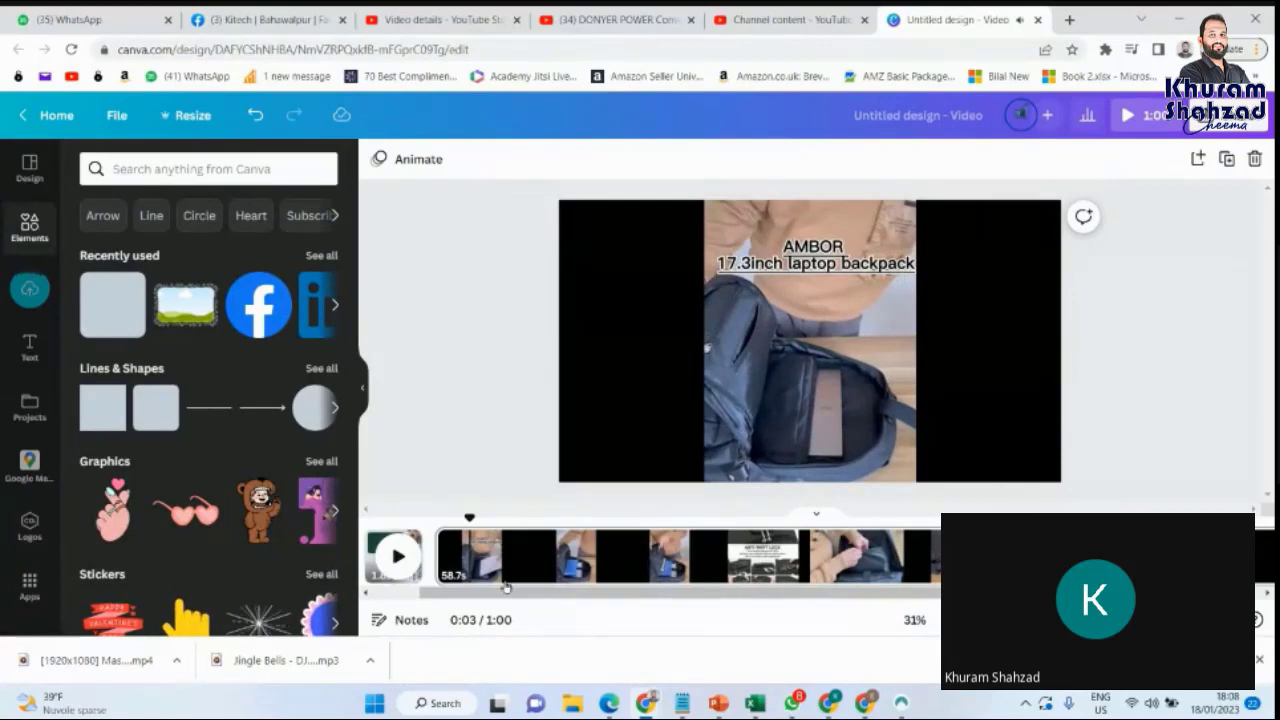
Try covering the first clip's green rectangle with the Facebook logo, and delete the logo
drag(529, 597, 452, 594)
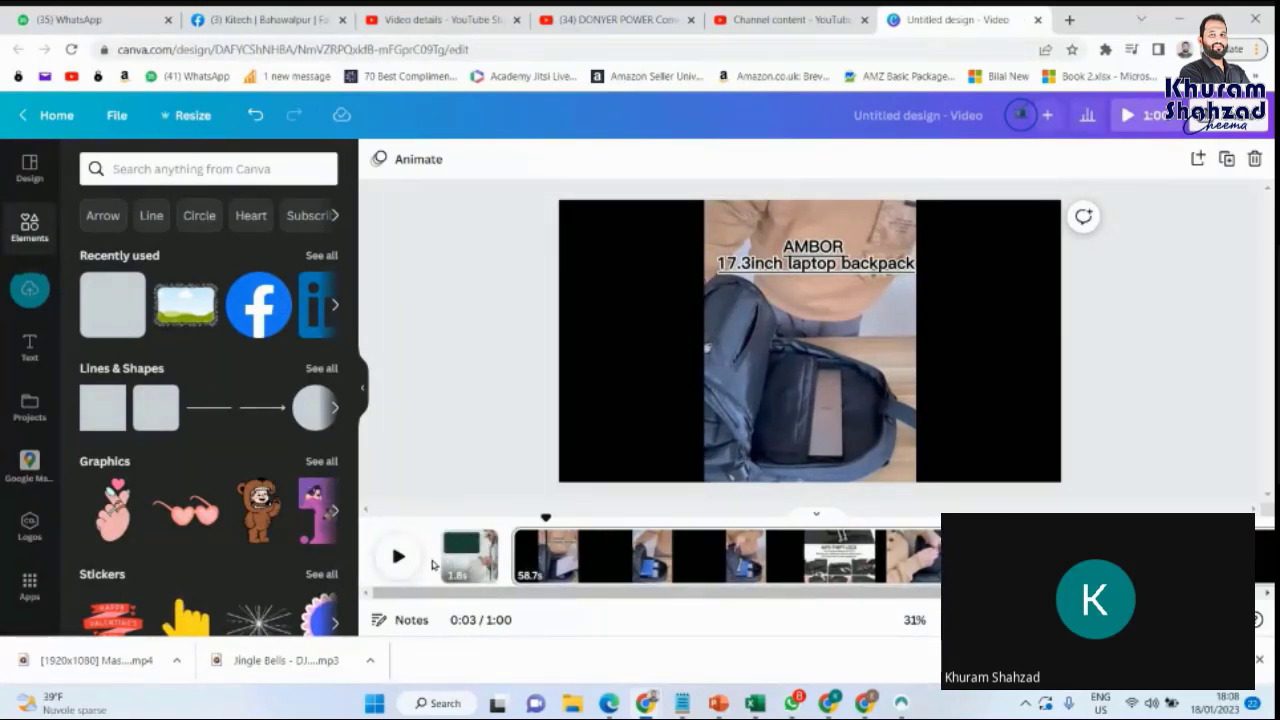
click(442, 562)
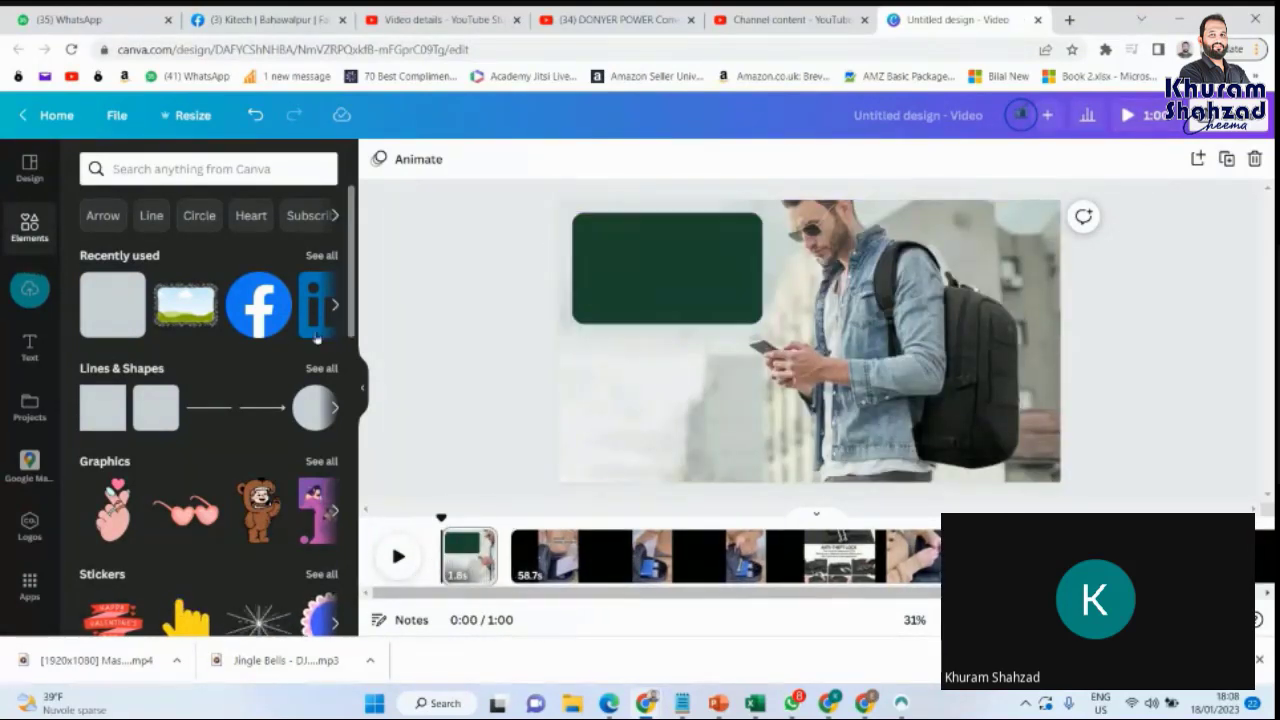
drag(478, 294, 667, 272)
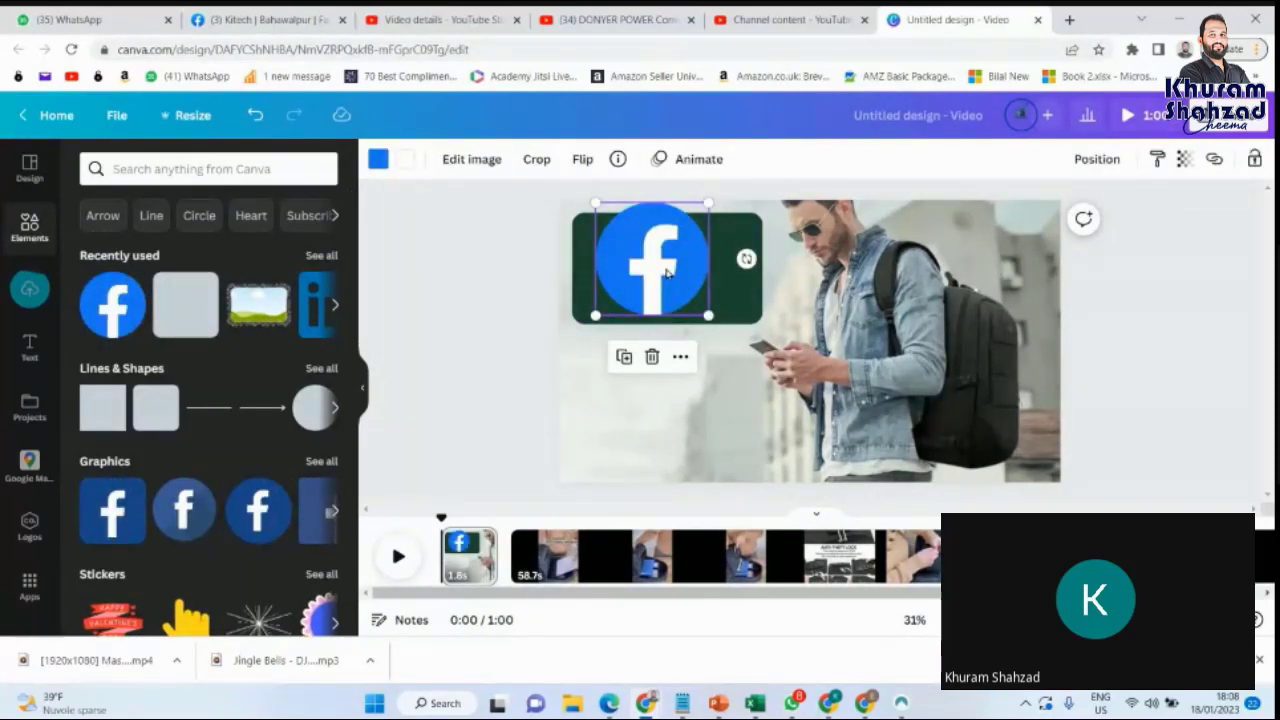
key(Delete)
click(667, 272)
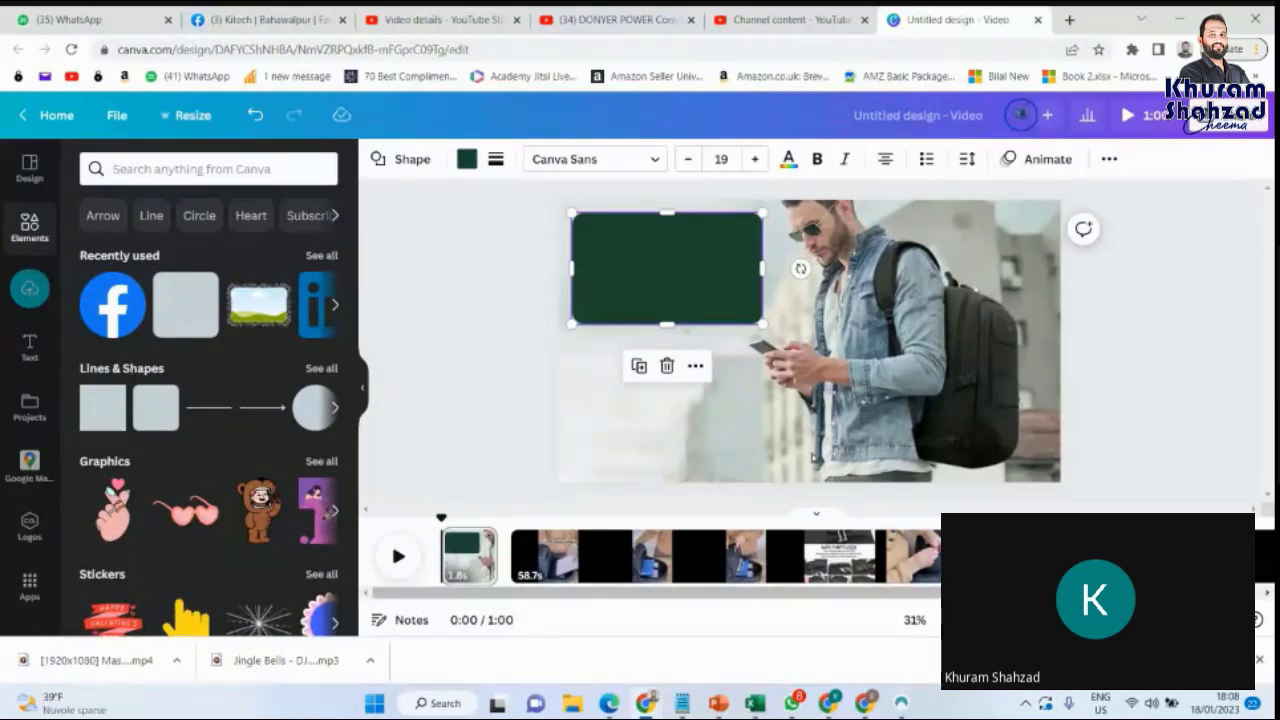
Mute both video clips by setting the volume of all videos on each page to 0
click(462, 558)
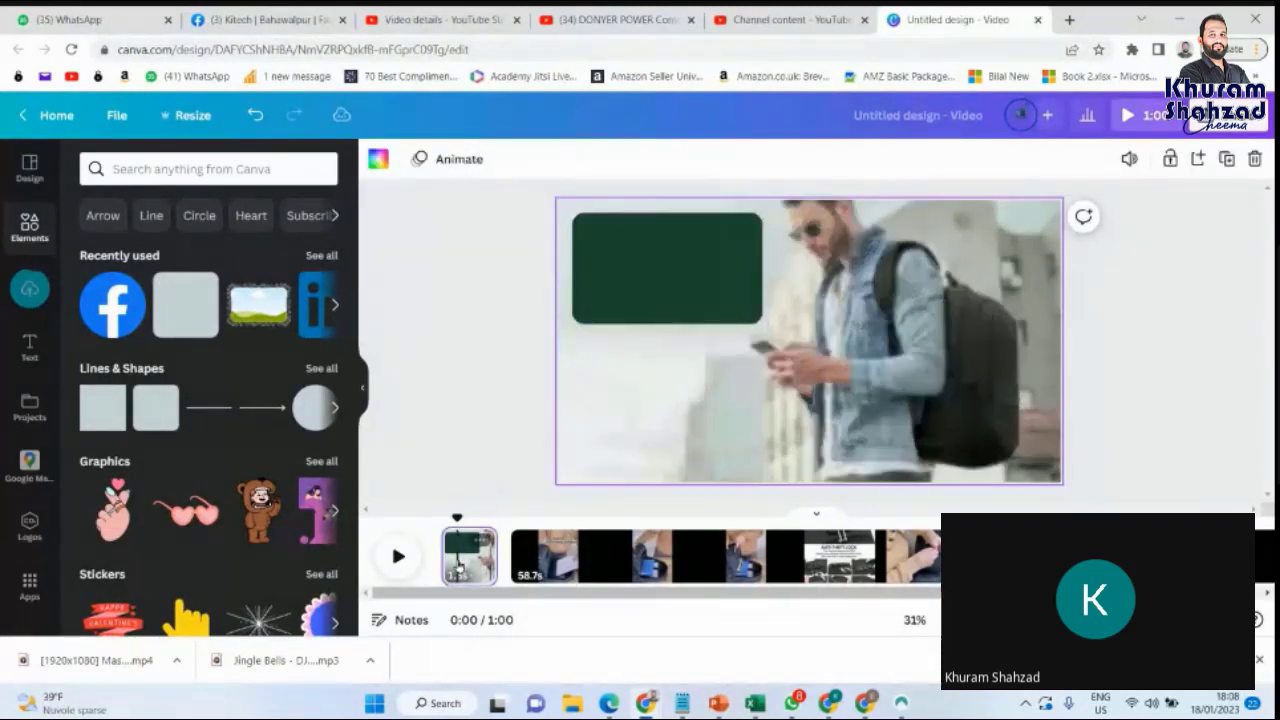
click(1129, 159)
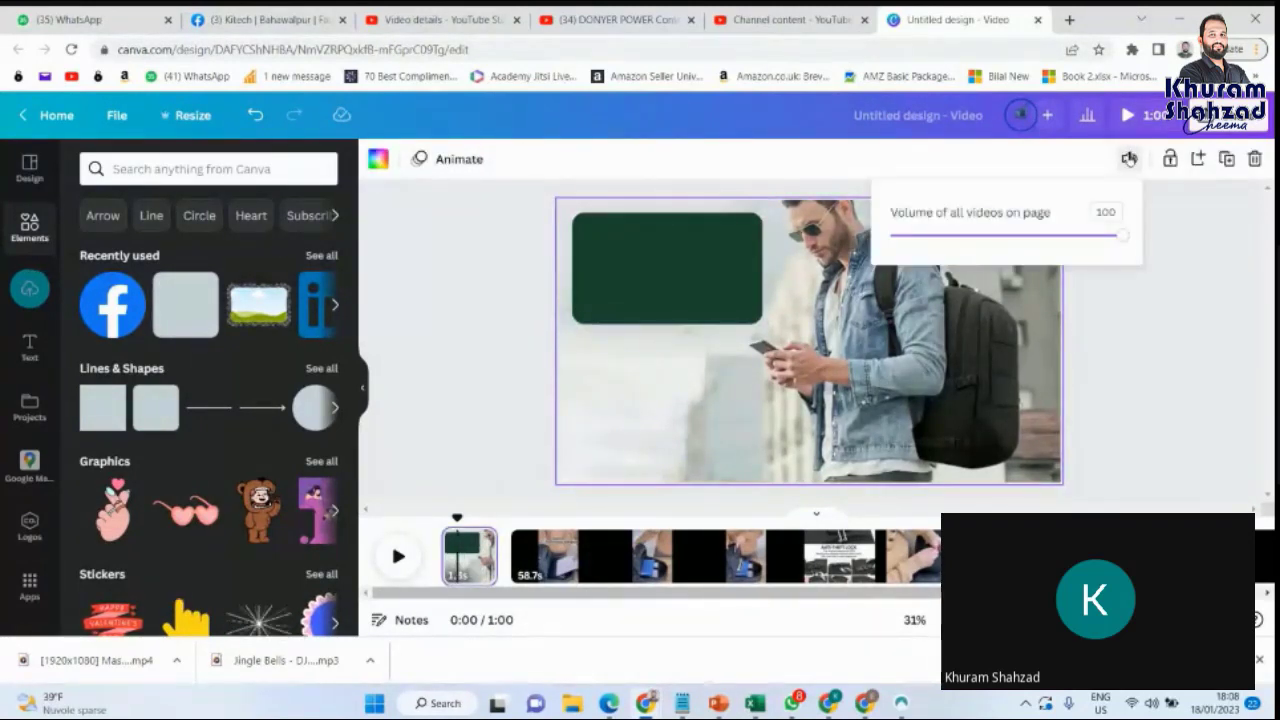
drag(1125, 241, 892, 240)
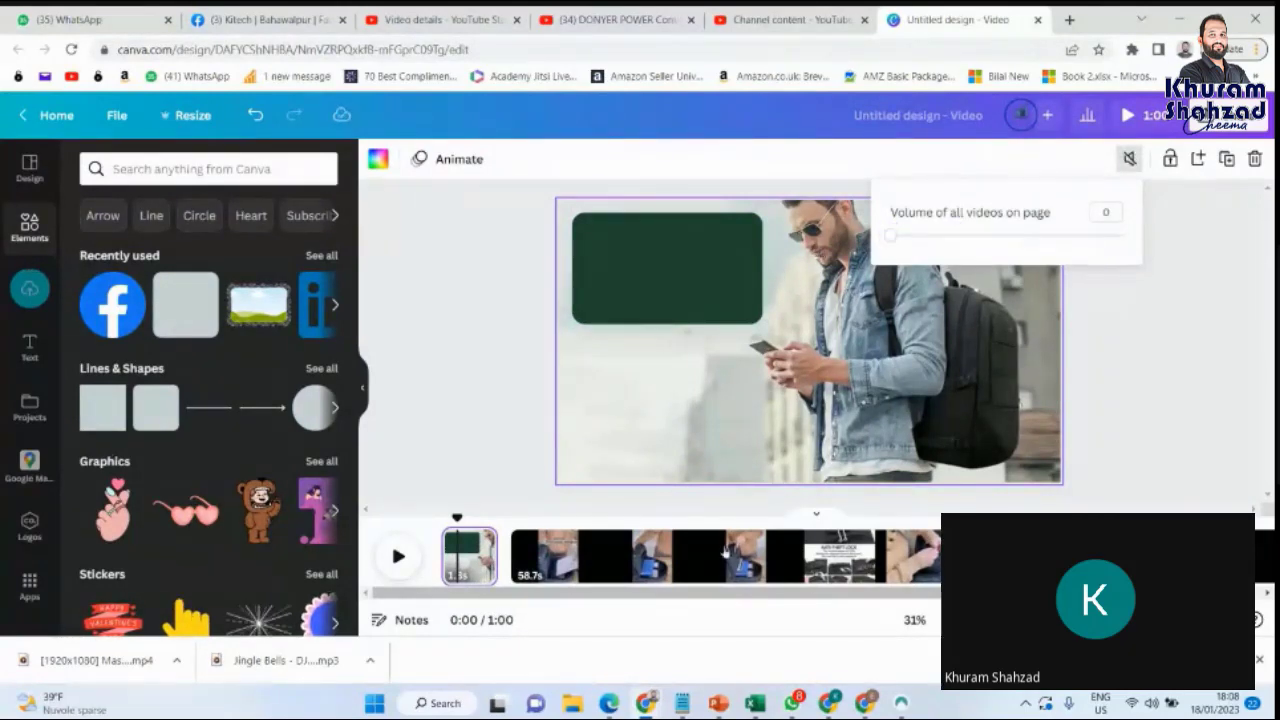
click(566, 565)
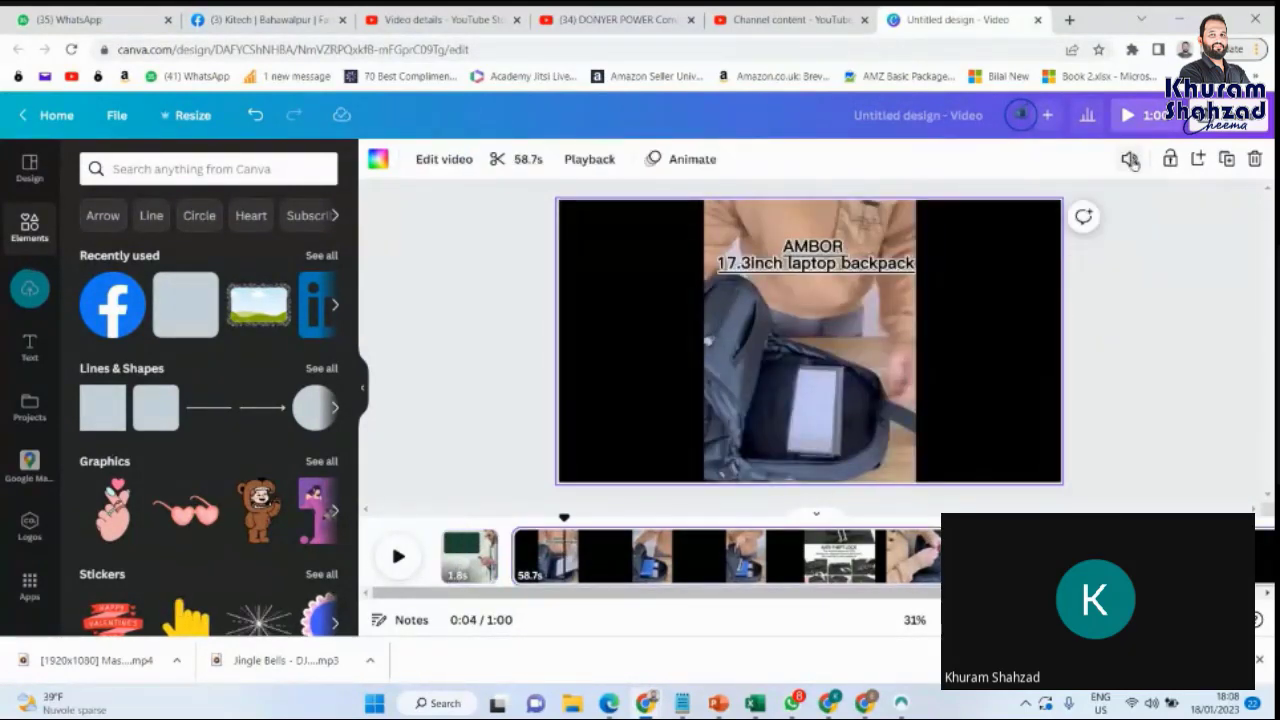
click(1130, 161)
drag(895, 246, 885, 240)
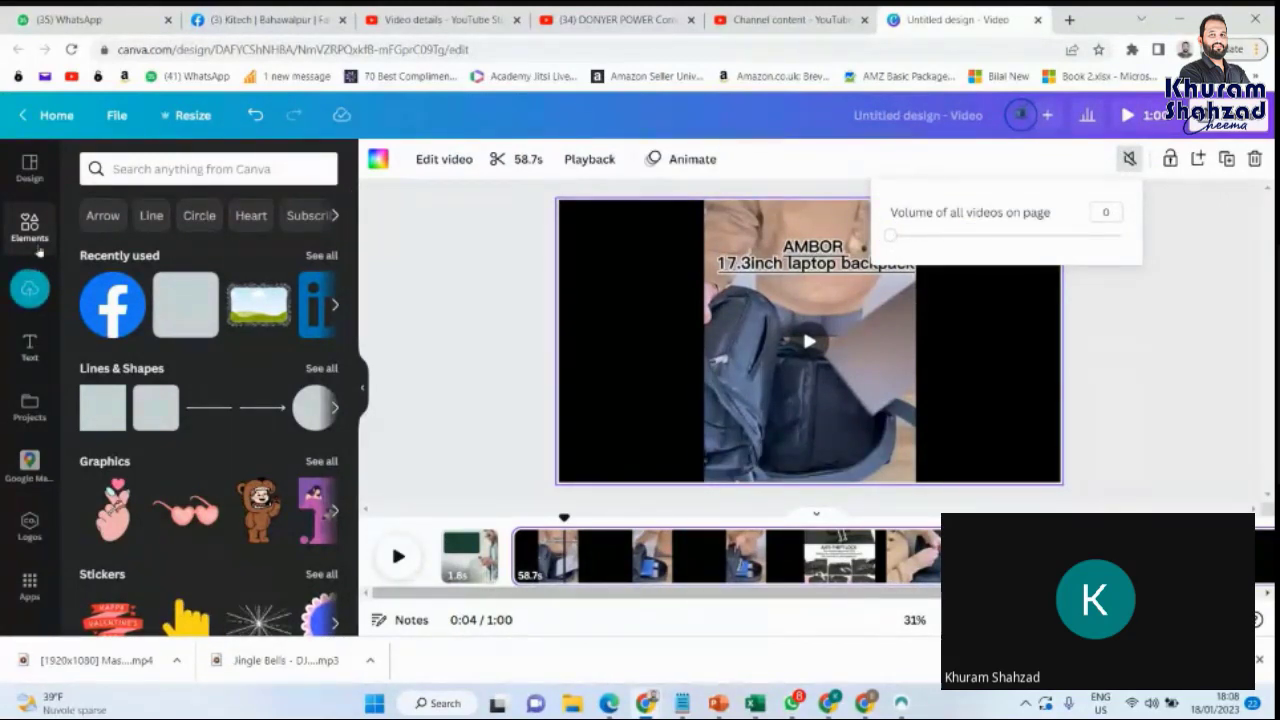
Add the uploaded audio "Ice & Fire - King Canyon.mp3" to the timeline and shift it to start with the first clip
click(32, 300)
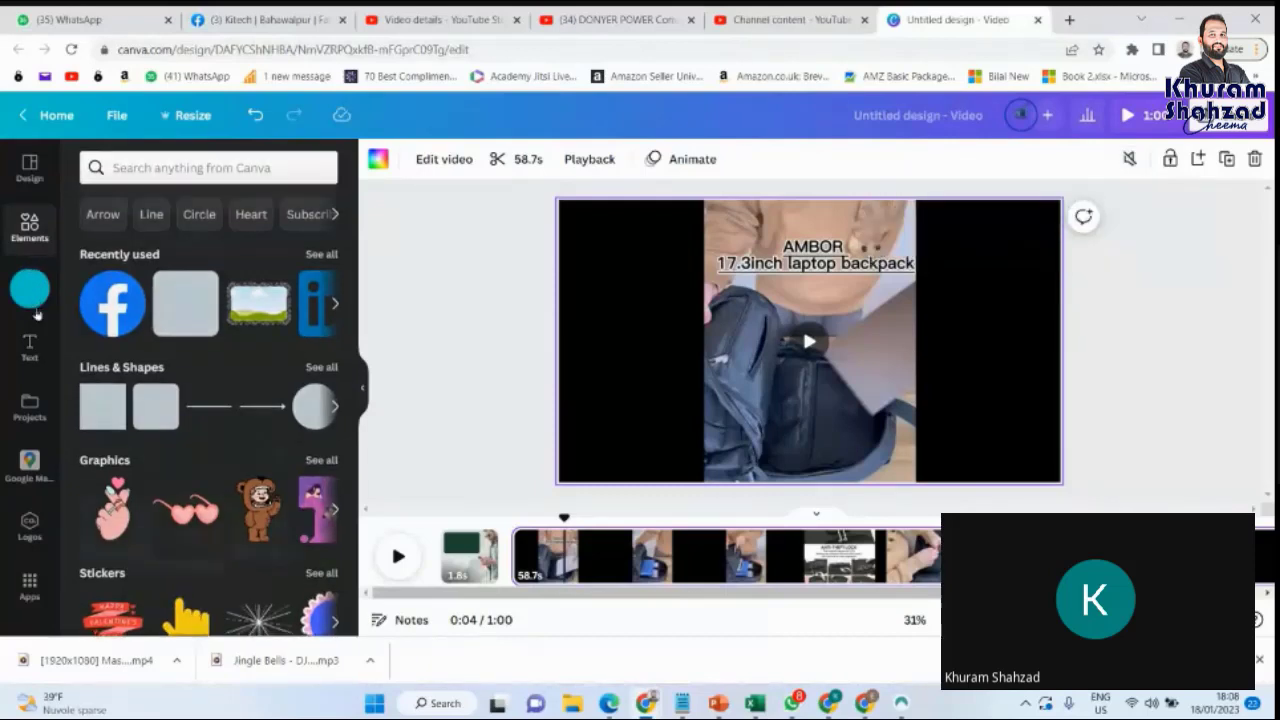
click(296, 291)
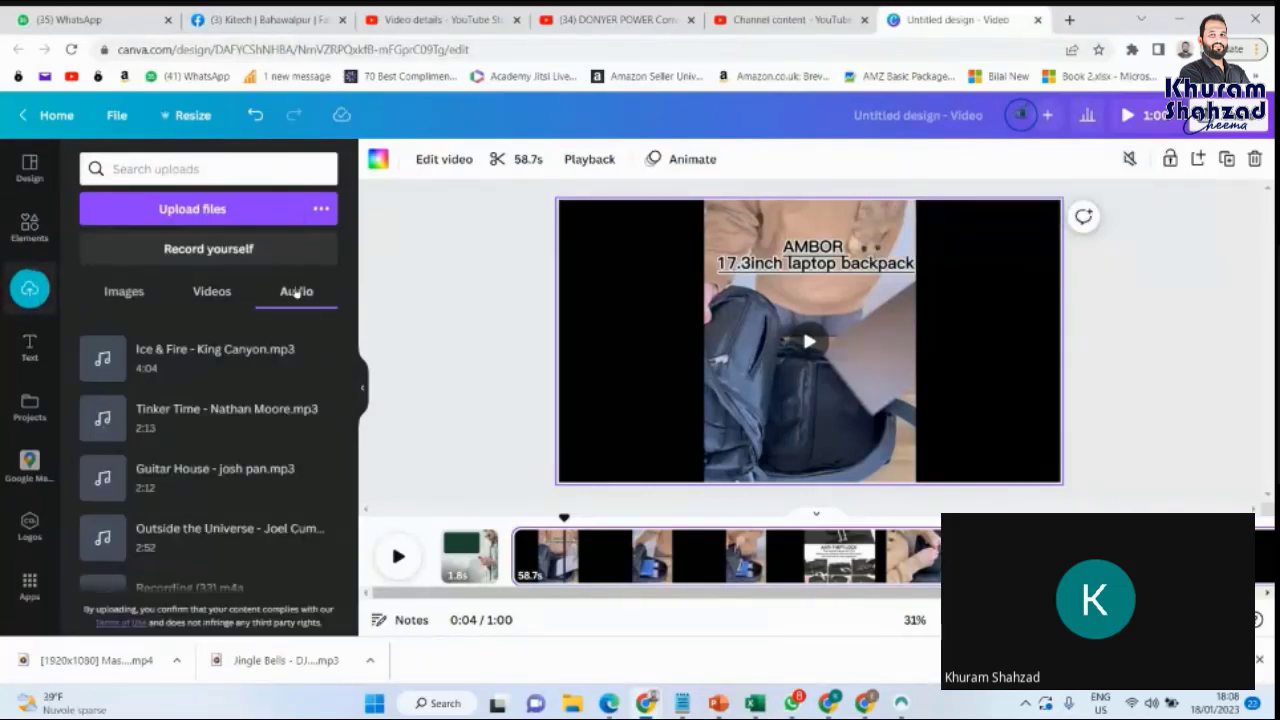
drag(150, 365, 683, 572)
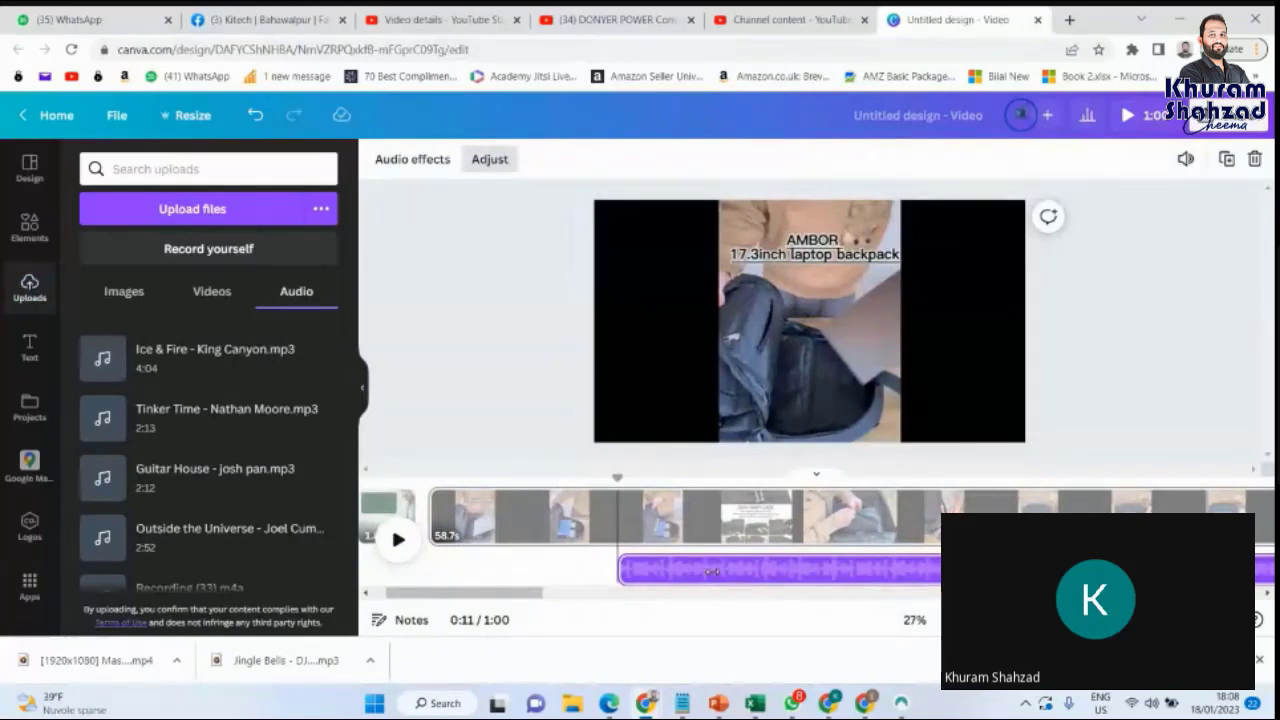
key(space)
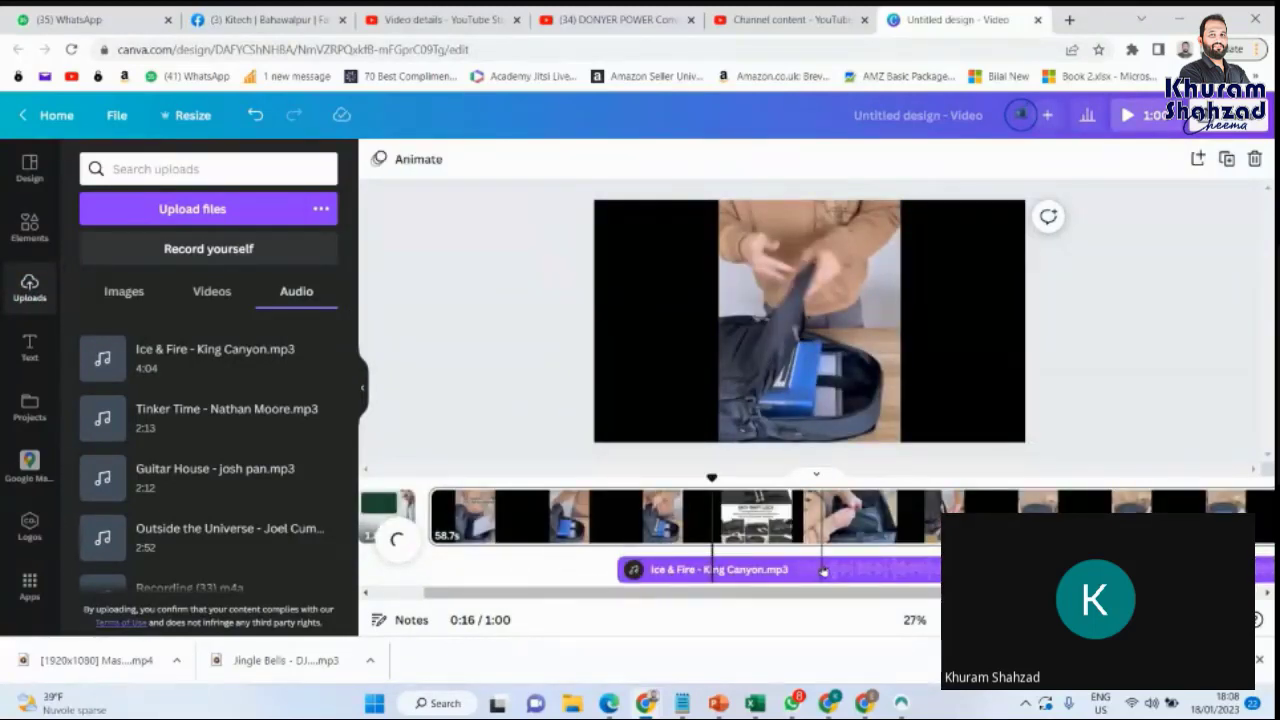
drag(721, 572, 517, 604)
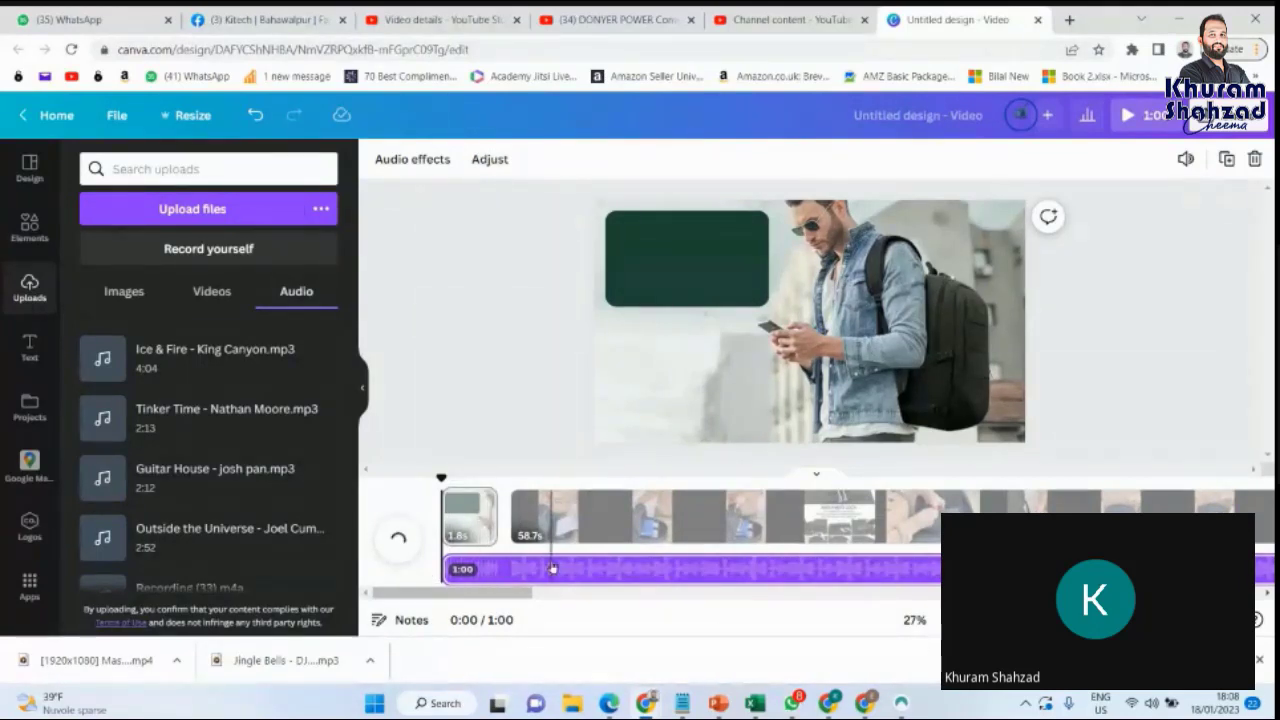
Set the volume of the background music track to 99
click(550, 525)
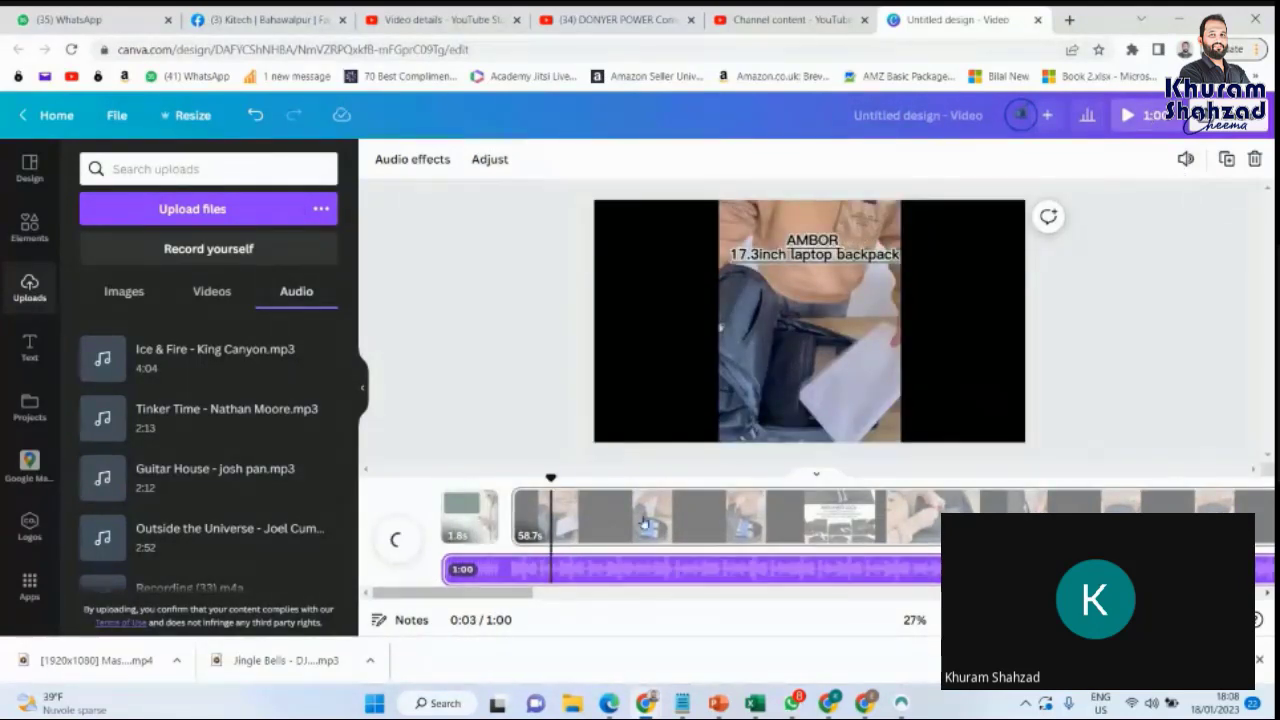
click(1185, 158)
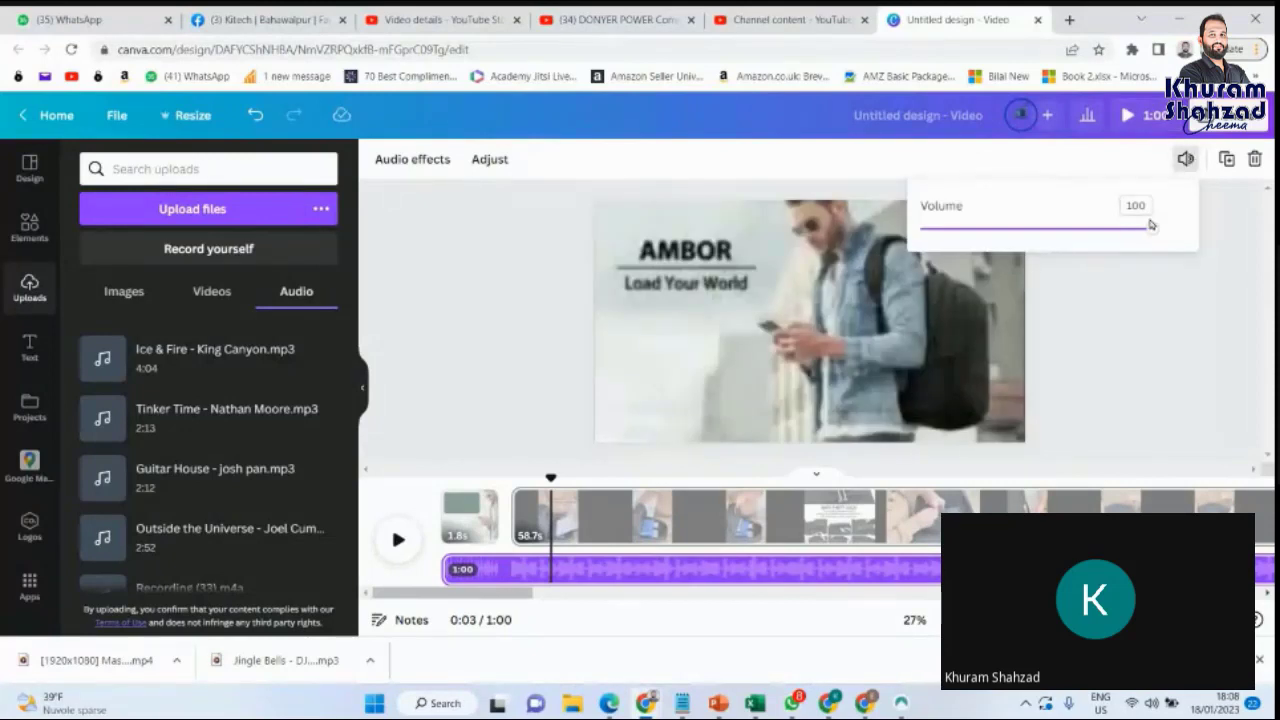
mouse_move(1151, 229)
mouse_down()
mouse_move(1026, 233)
mouse_move(1148, 229)
mouse_up()
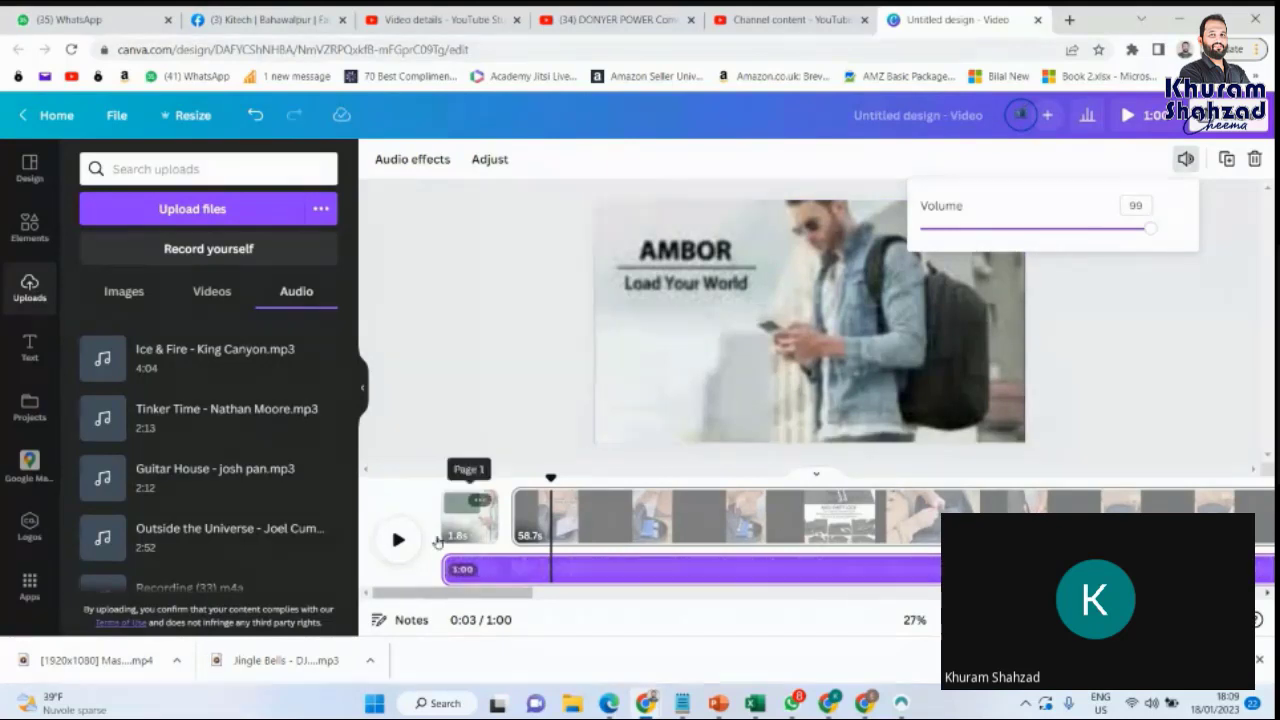
Preview the video with its music from the first clip, and look at the sharing options
click(468, 515)
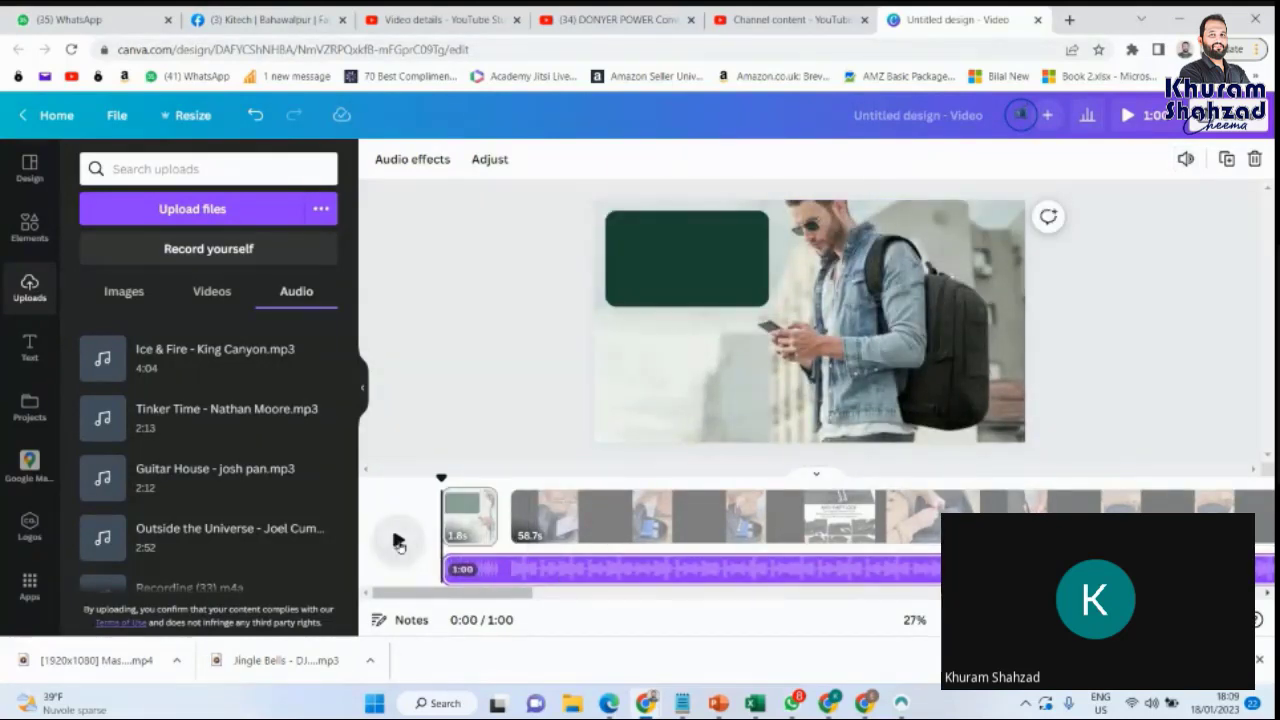
click(396, 540)
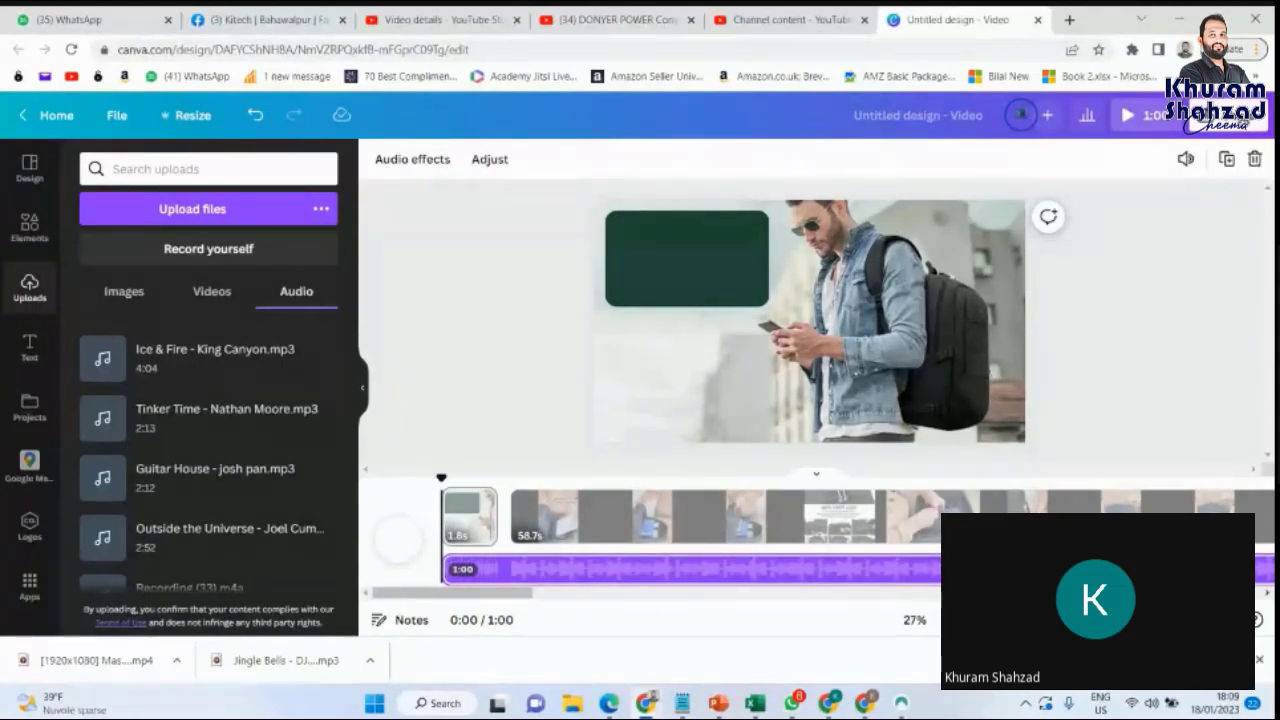
click(1243, 125)
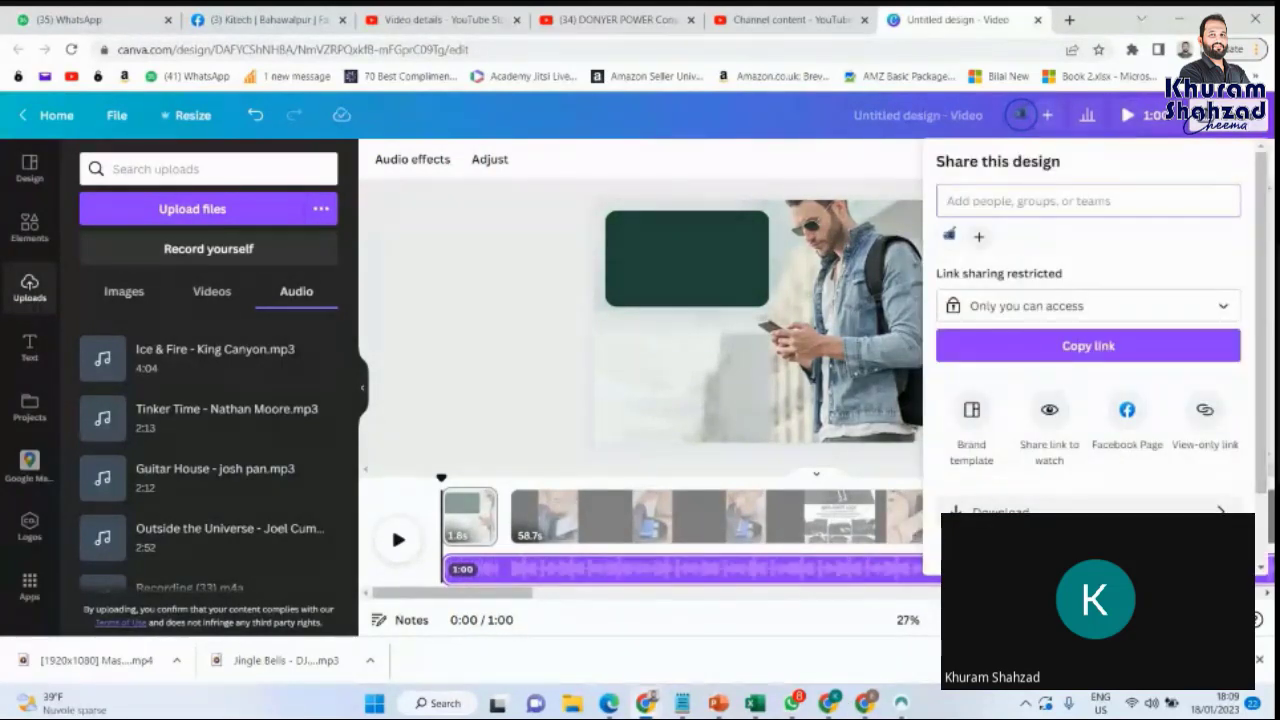
click(477, 280)
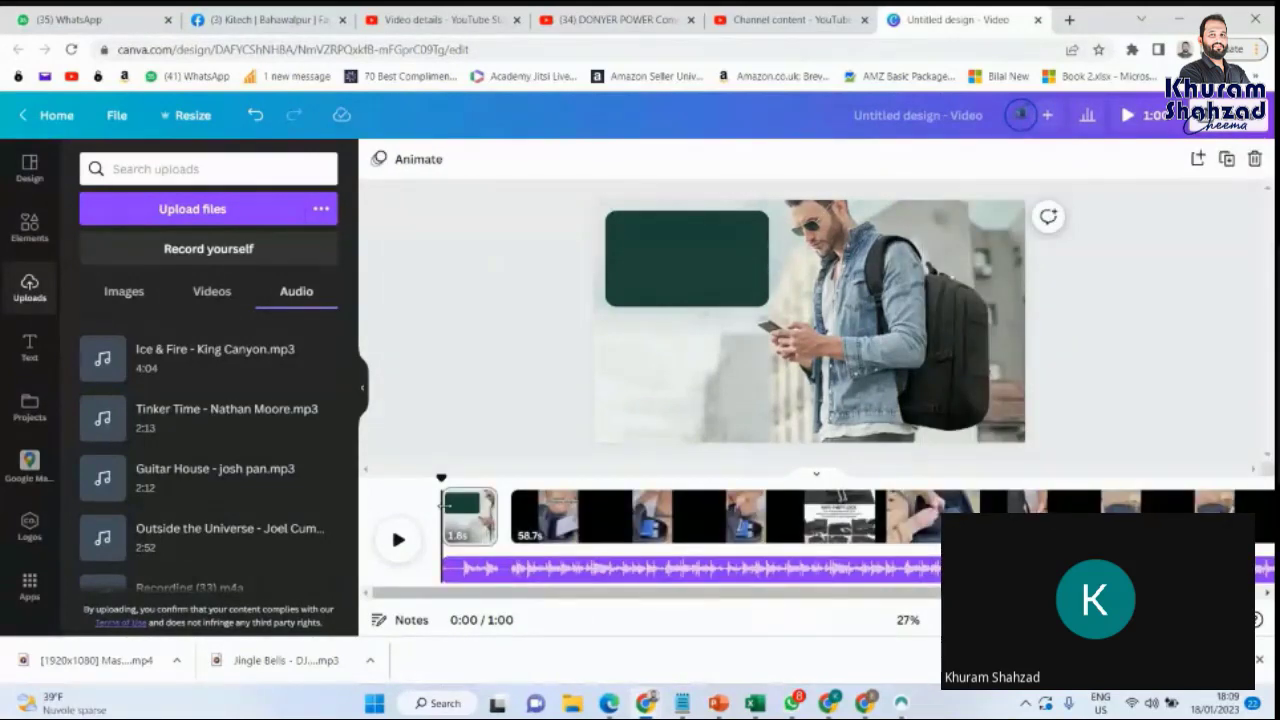
click(399, 539)
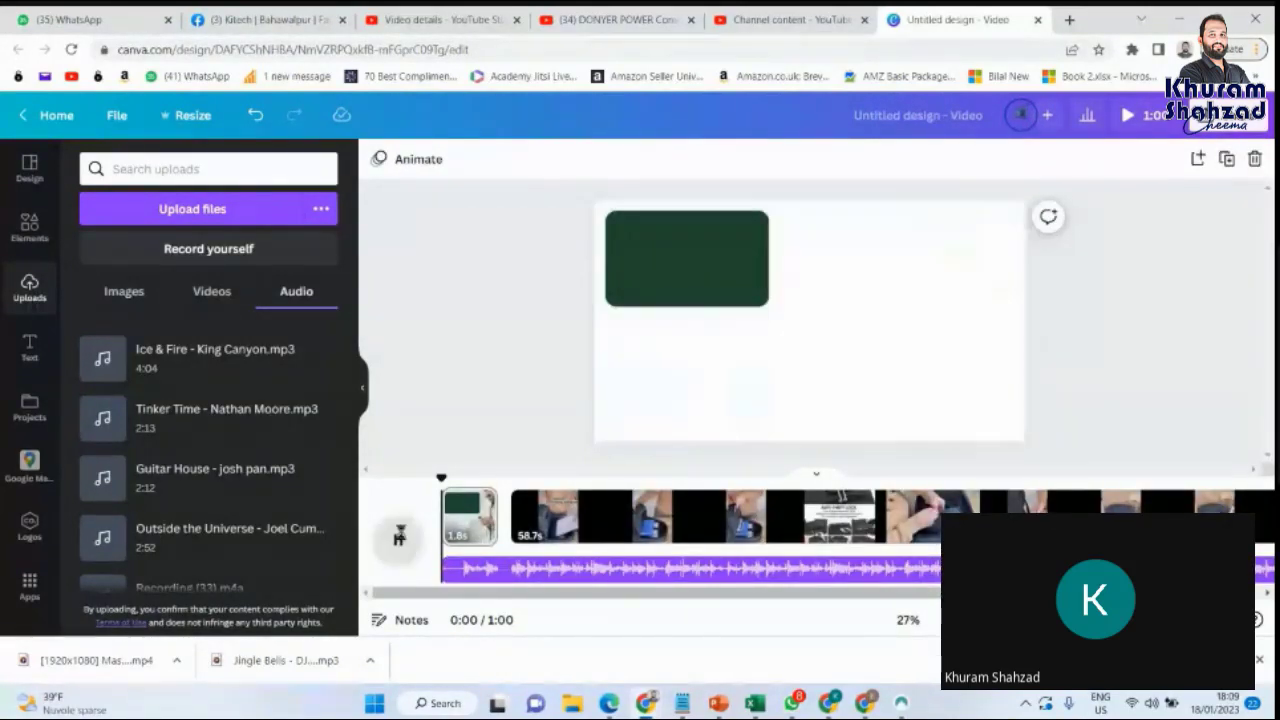